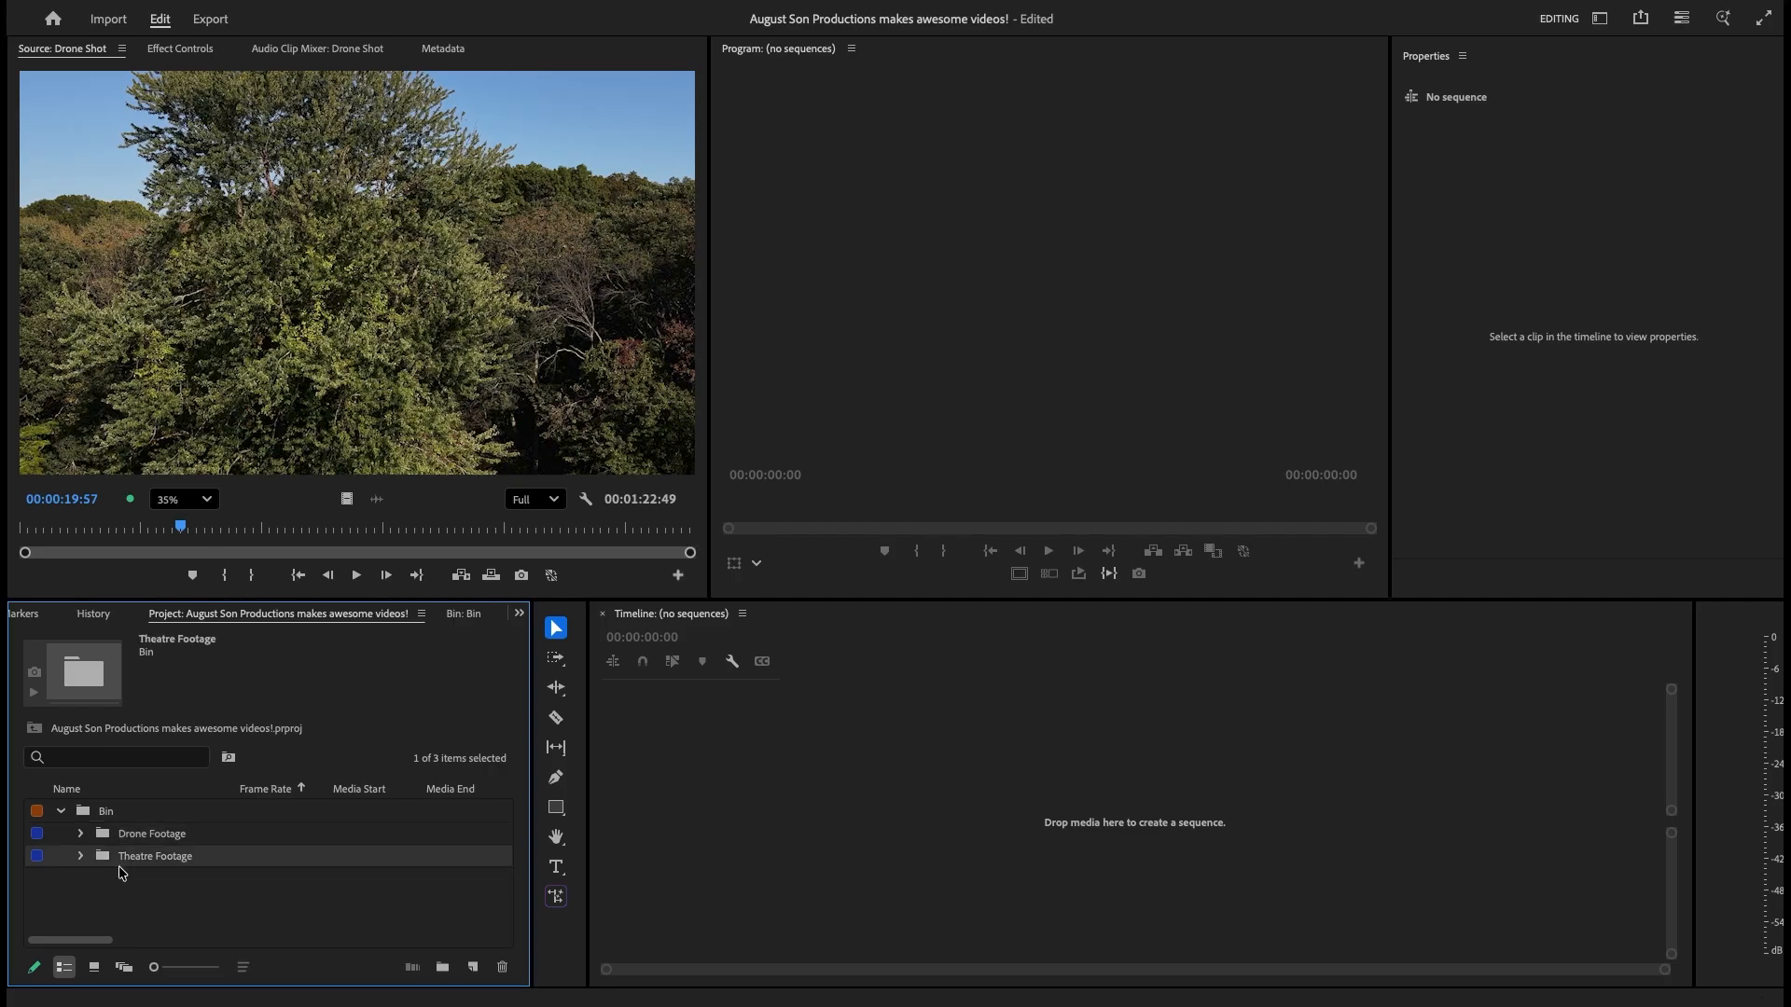
Expand the Theatre Footage bin and load the clip MVI_0133.MP4 for source viewing.
left_click(115, 843)
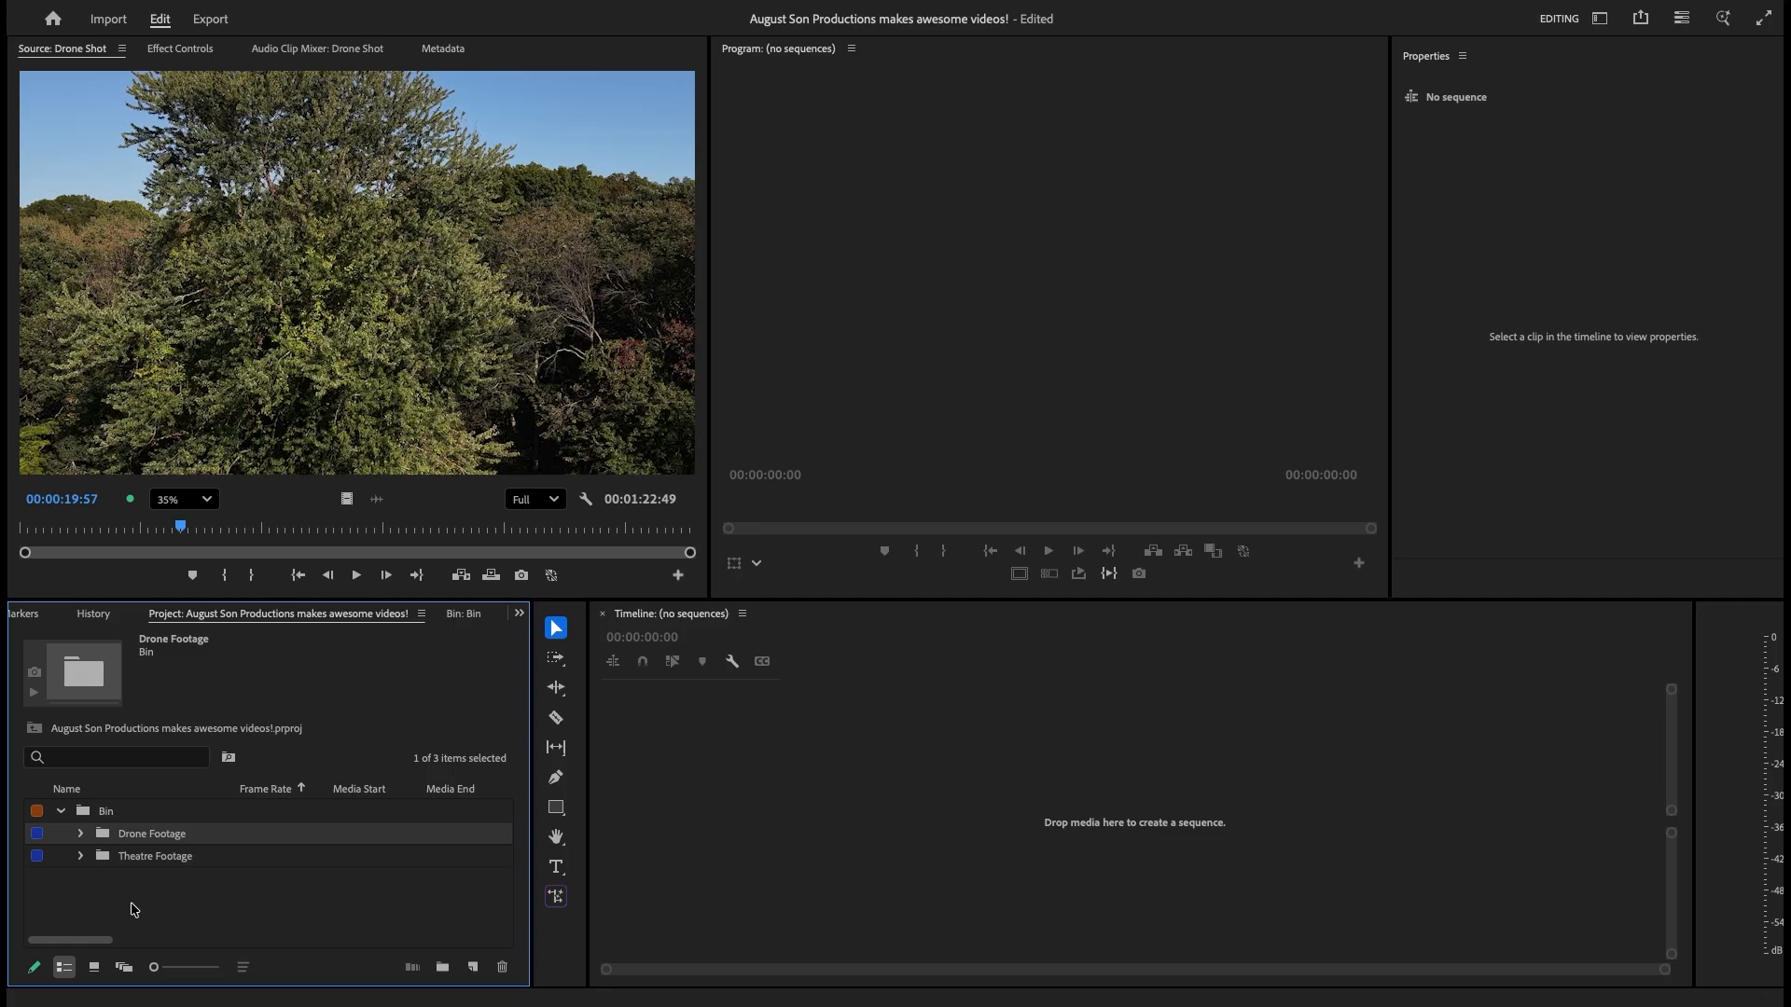
left_click(80, 856)
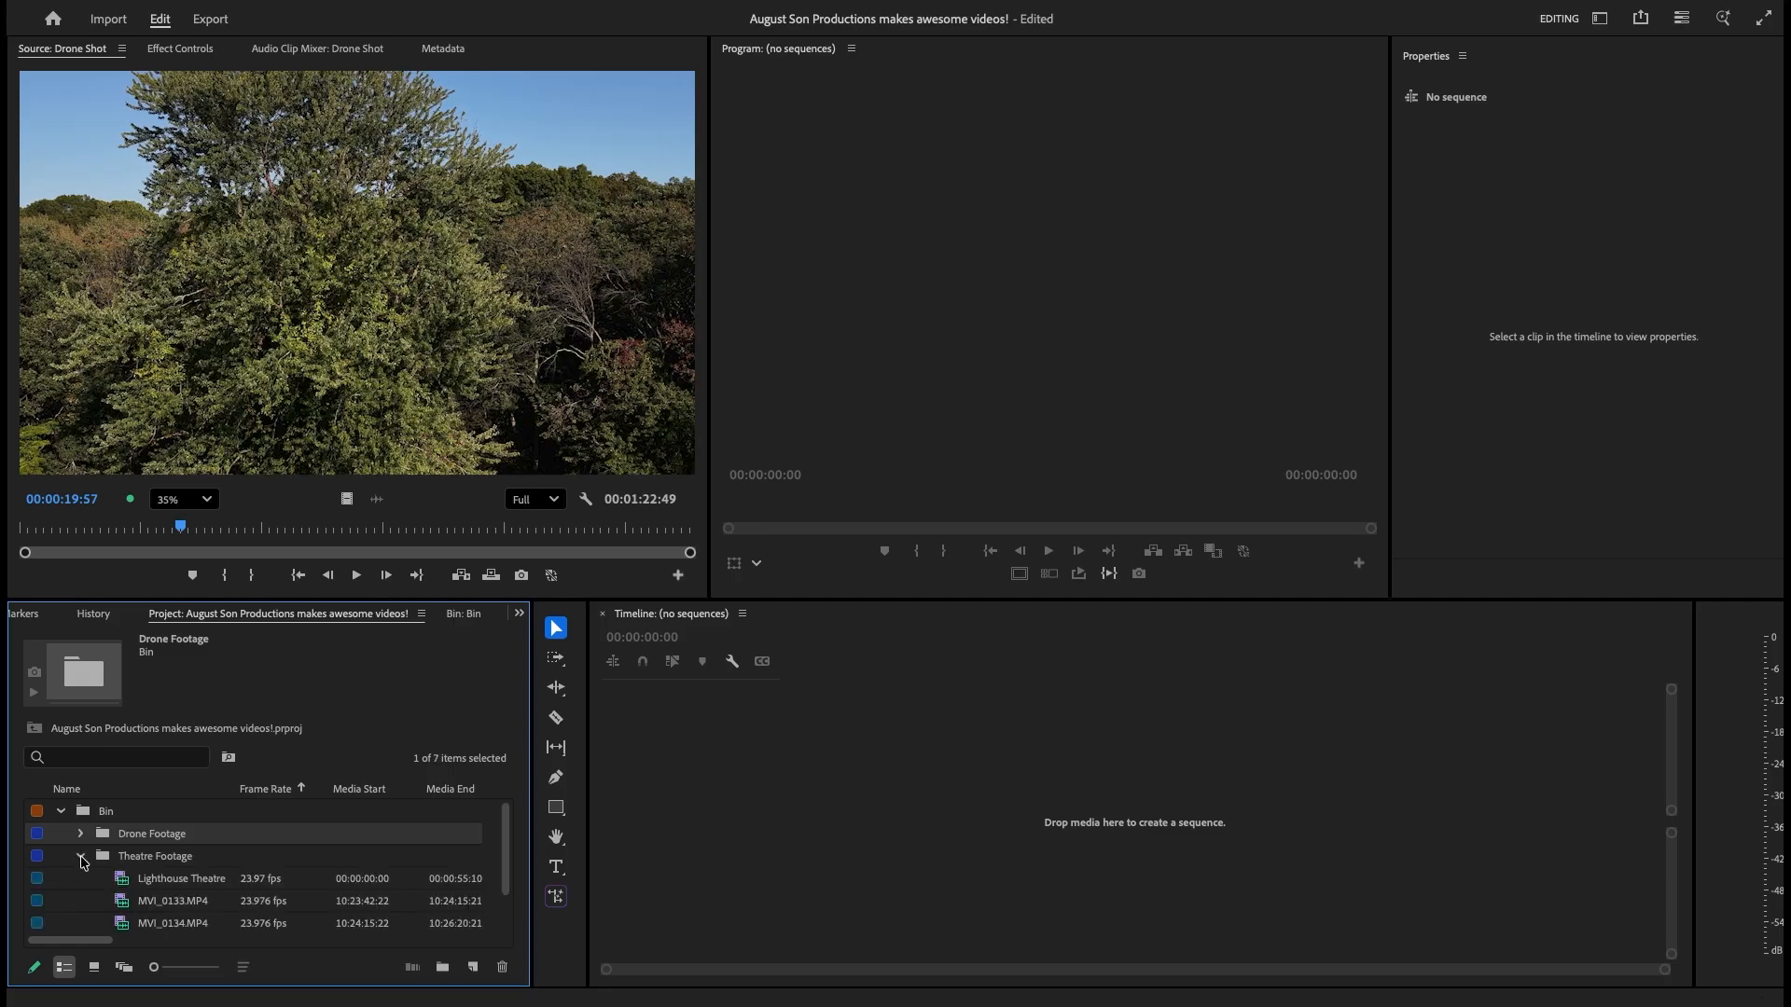
double_click(130, 903)
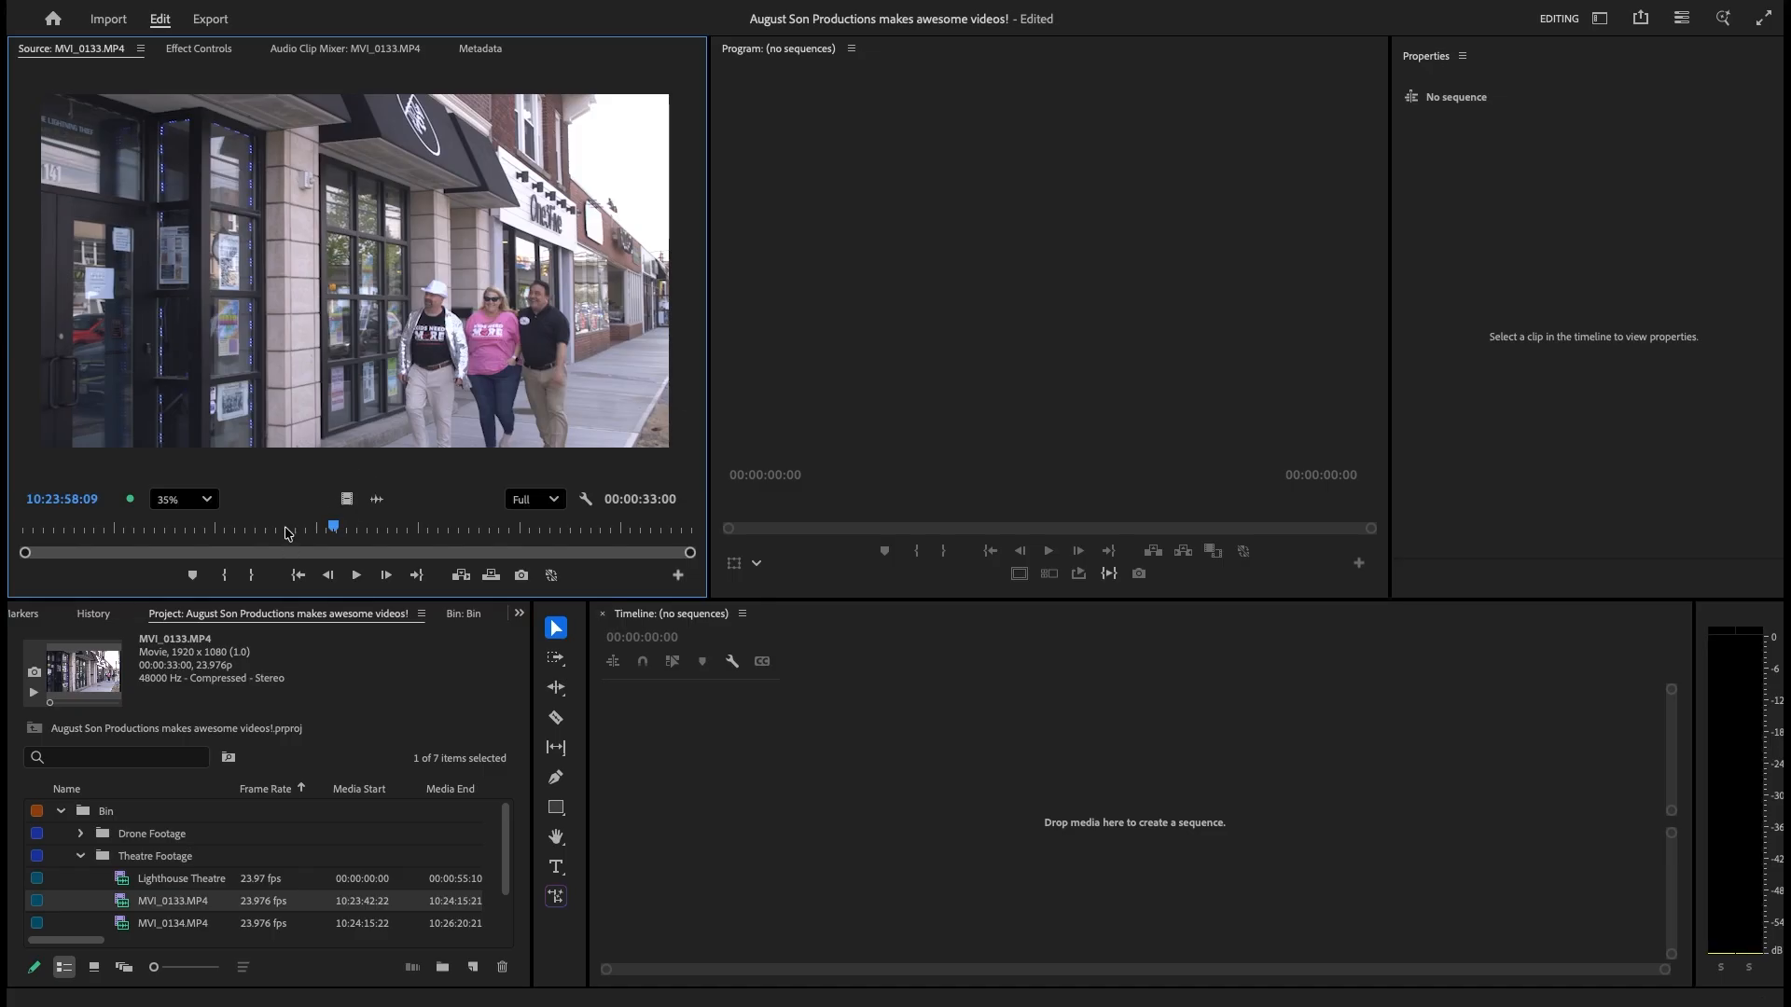
Mark the source clip from 10:23:51:13 to 10:23:59:09 and create a new sequence from the marked portion.
mouse_move(328, 528)
left_mouse_down()
mouse_move(164, 541)
mouse_move(354, 525)
left_mouse_up()
key("i")
key("o")
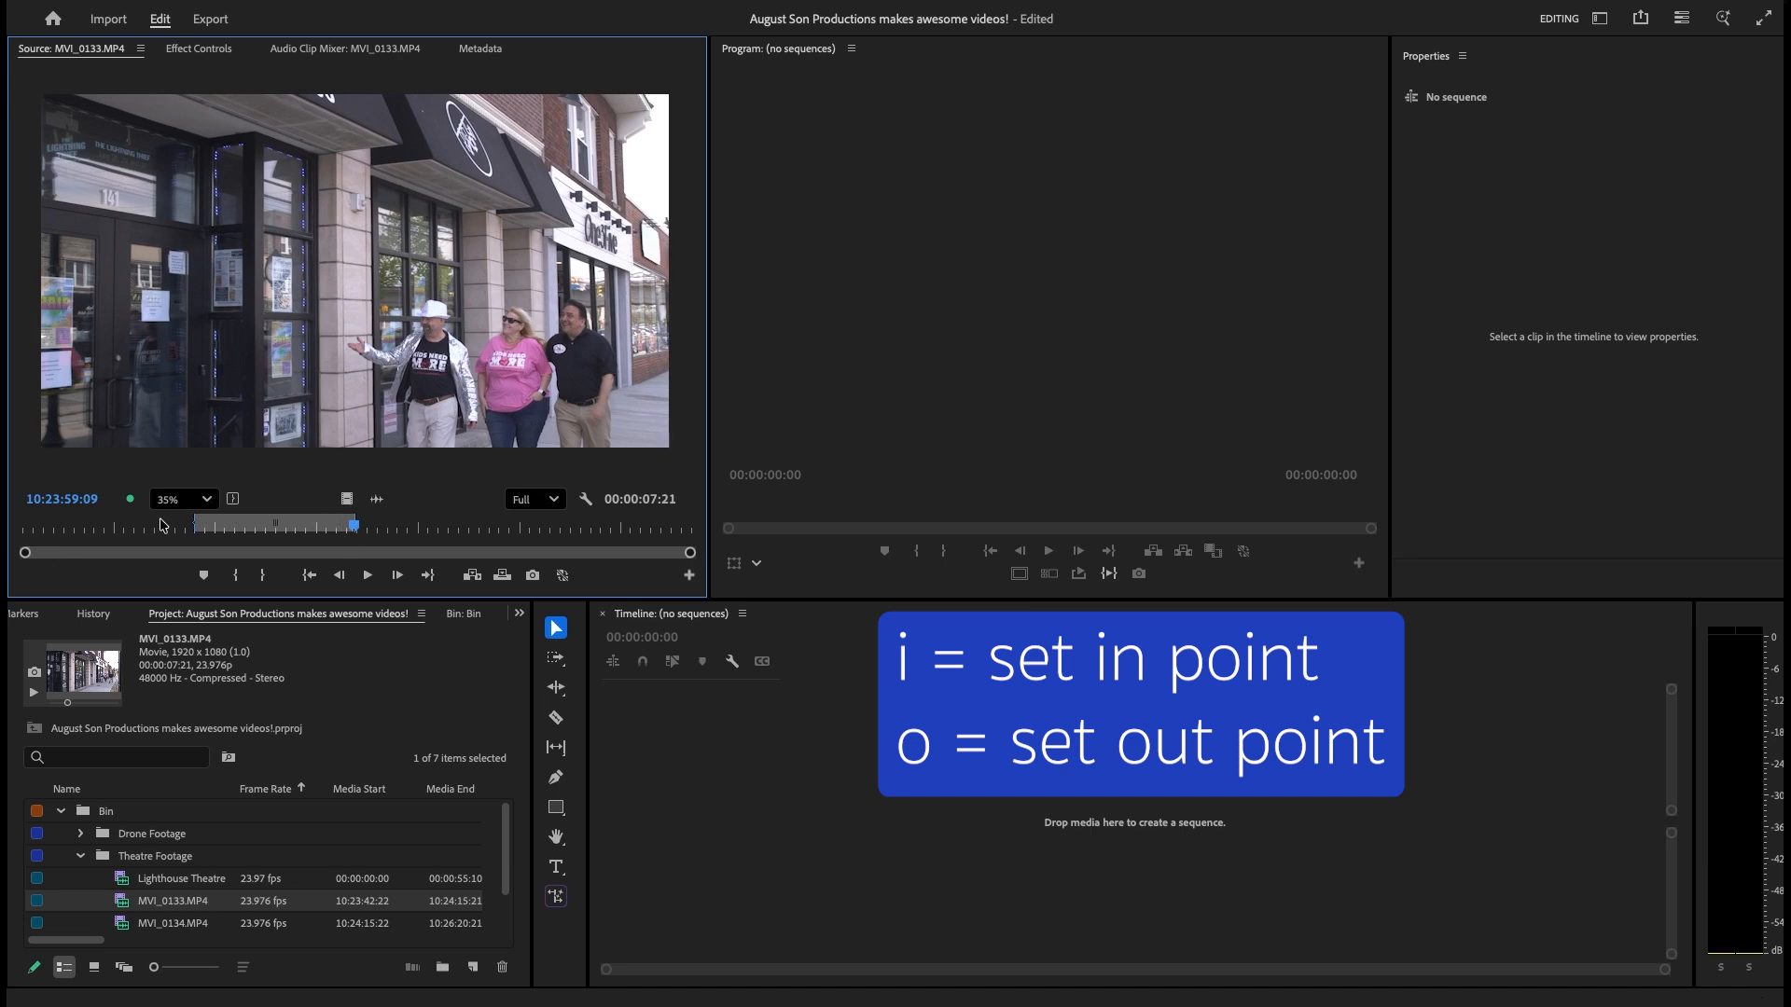
left_click_drag(323, 227, 925, 792)
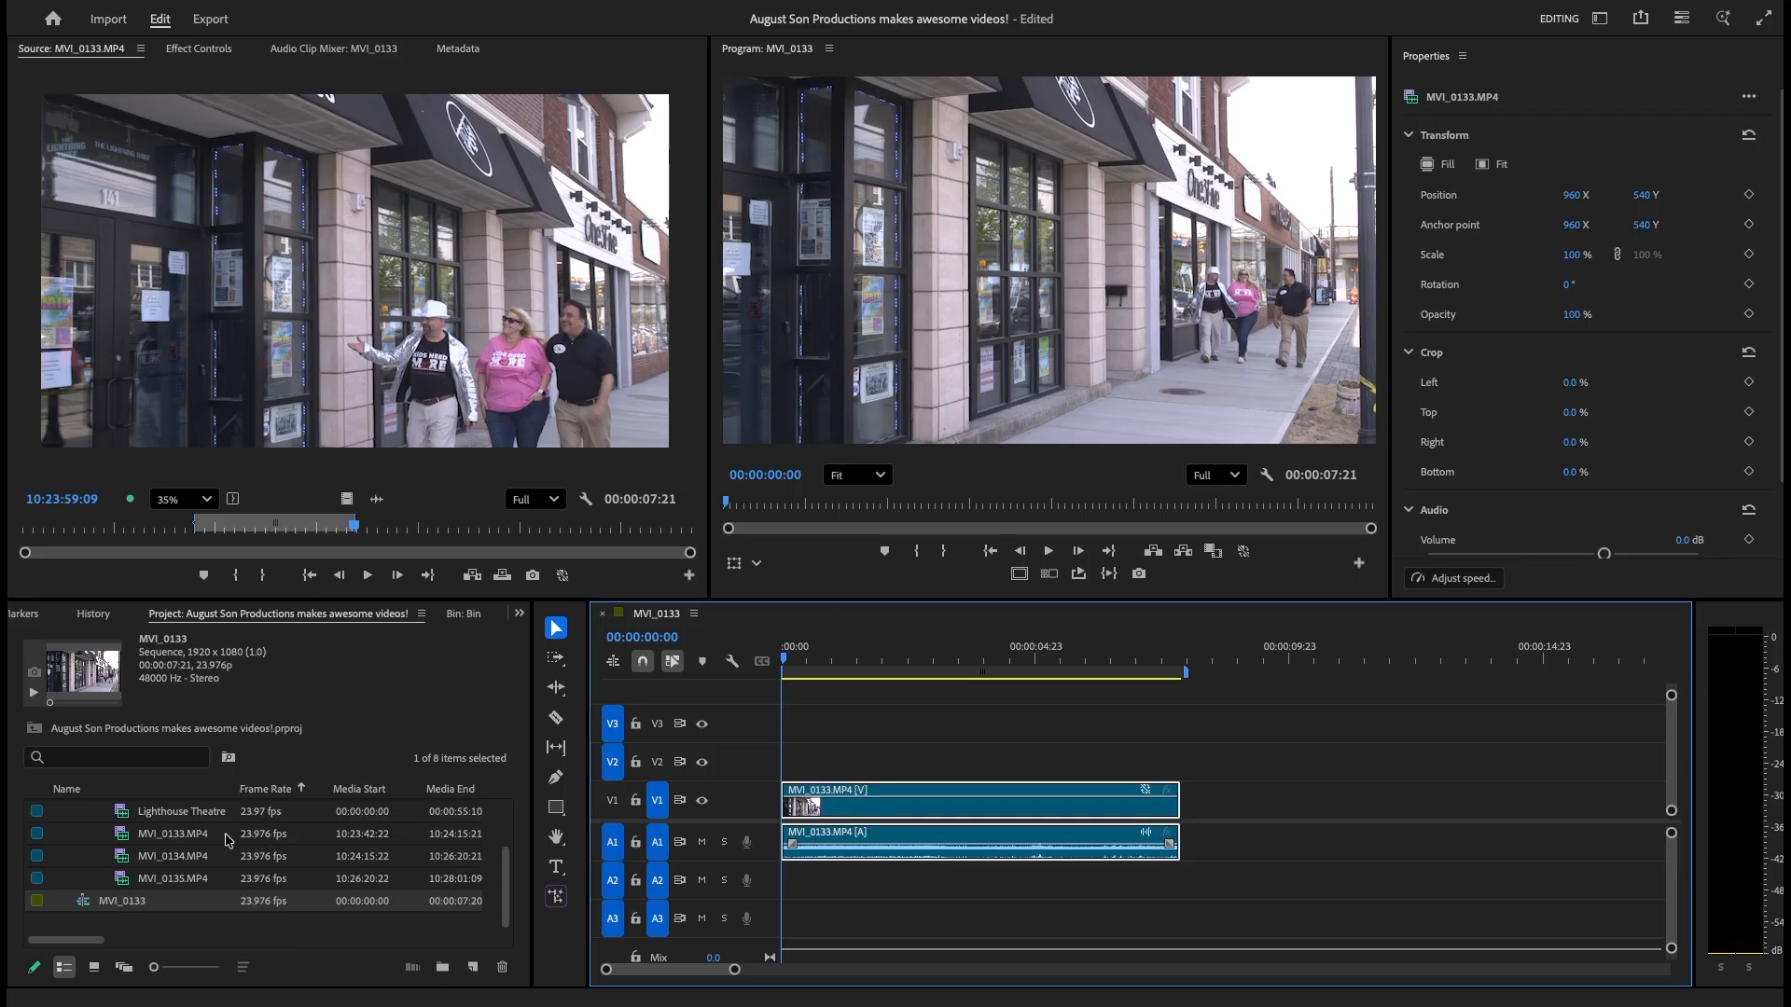
Maximize the project media list and compare the MVI_0133.MP4 clip with the MVI_0133 sequence.
left_click(392, 695)
key("grave")
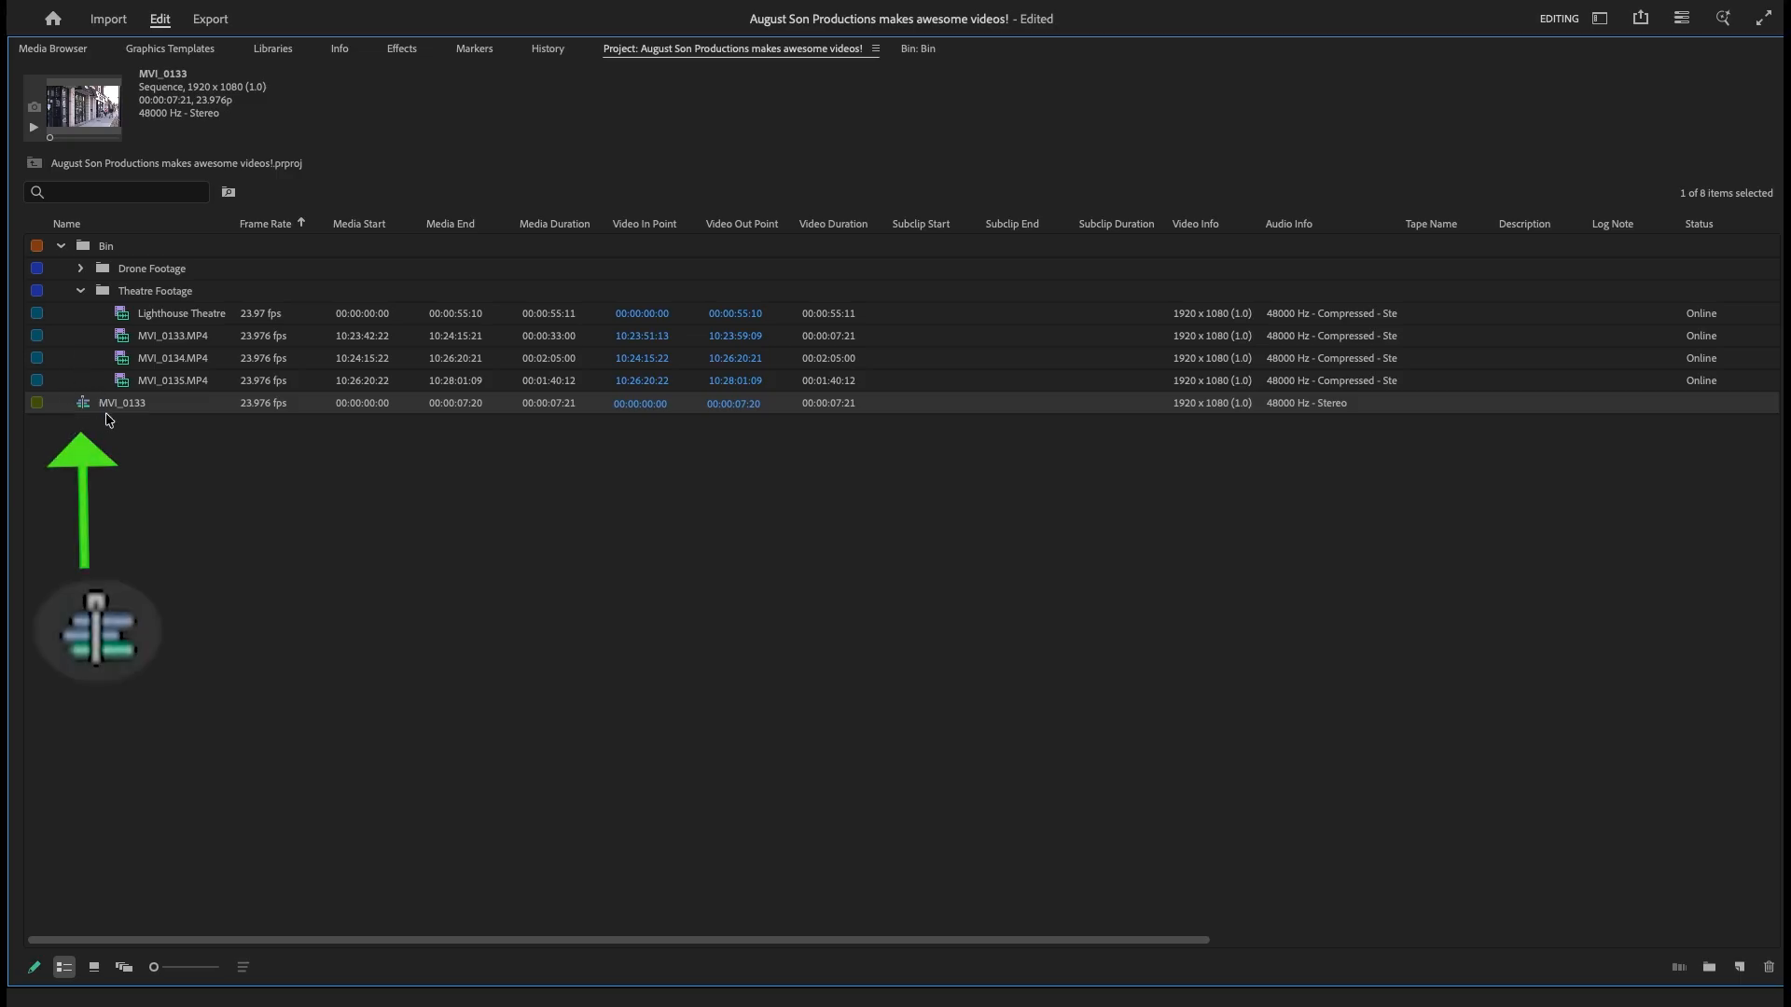
left_click(184, 340)
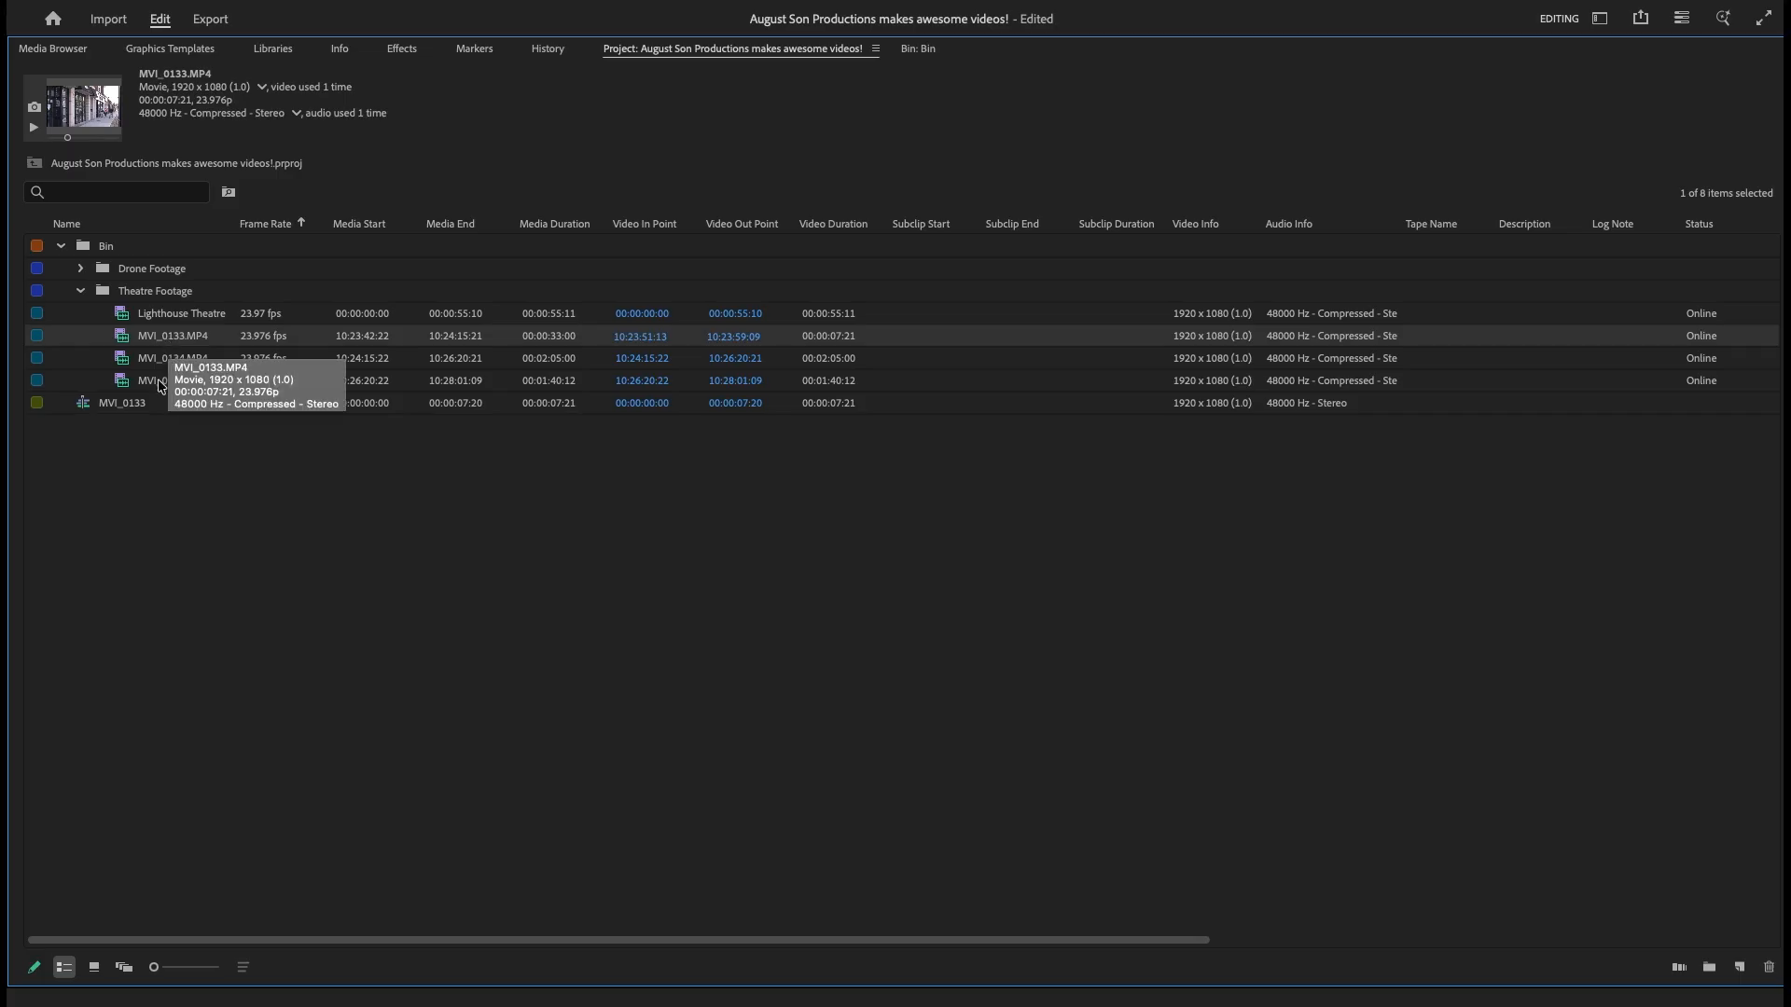
left_click(109, 410)
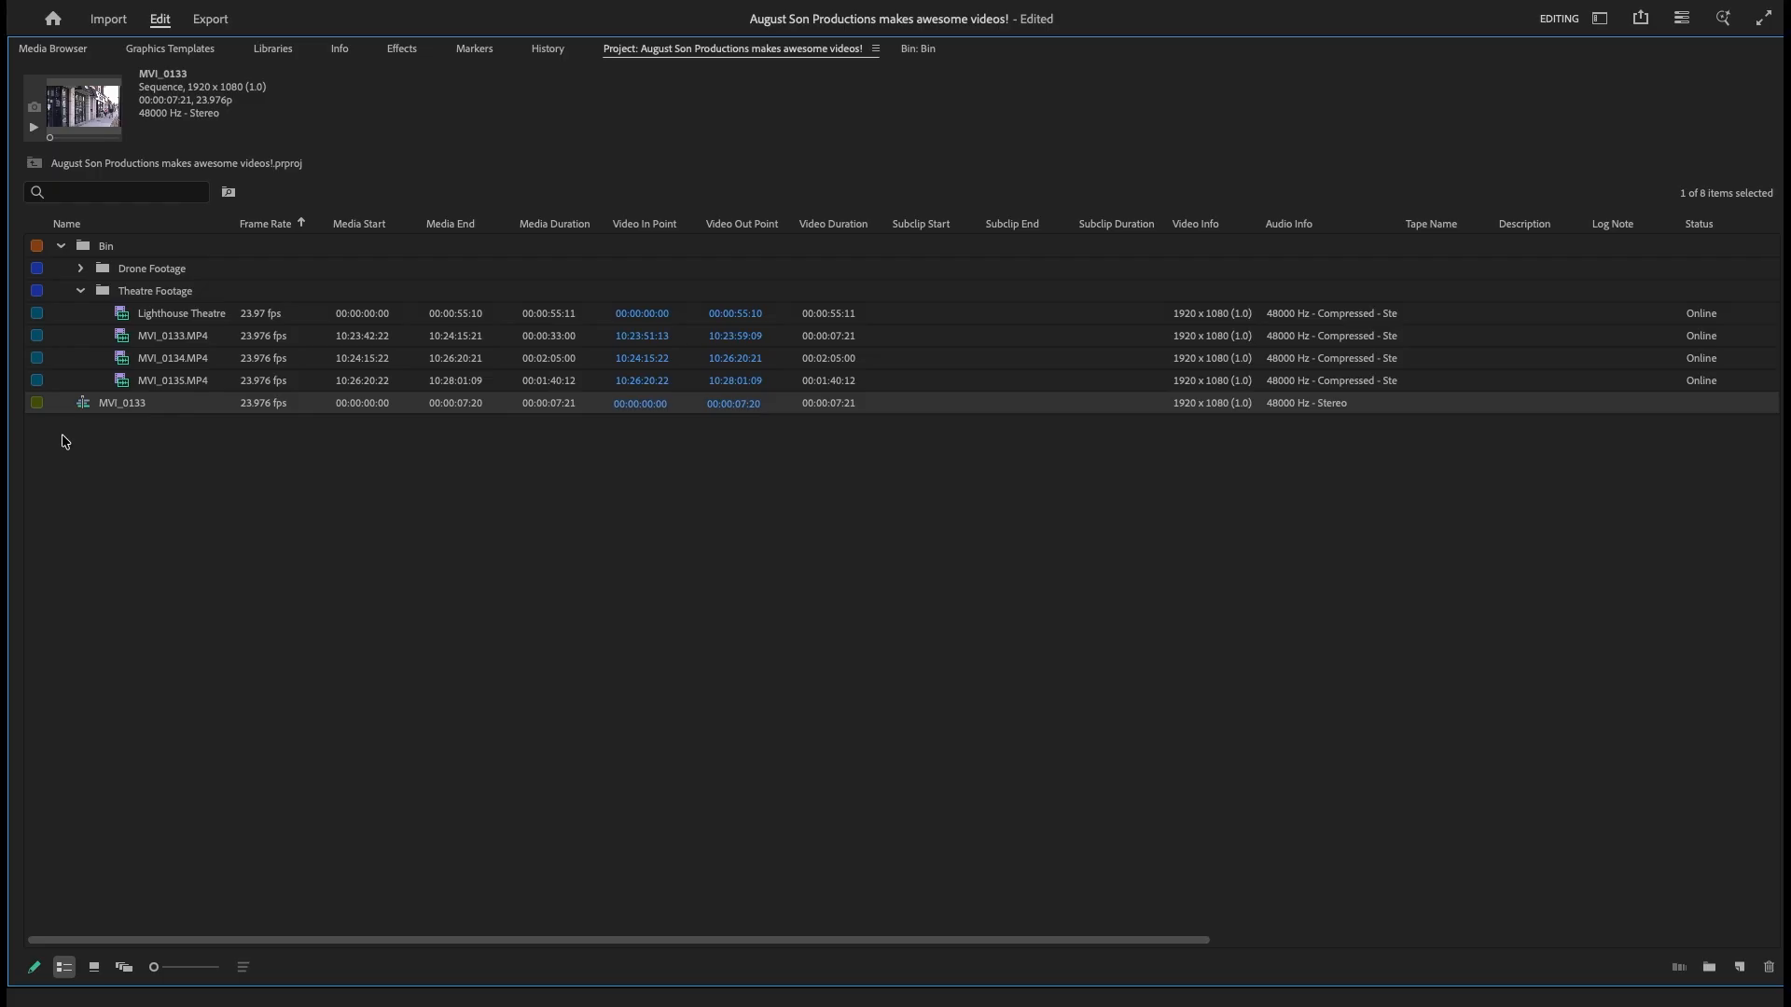
Rename the MVI_0133 sequence as My Sequence 1 and return the project media list to its normal size.
right_click(124, 407)
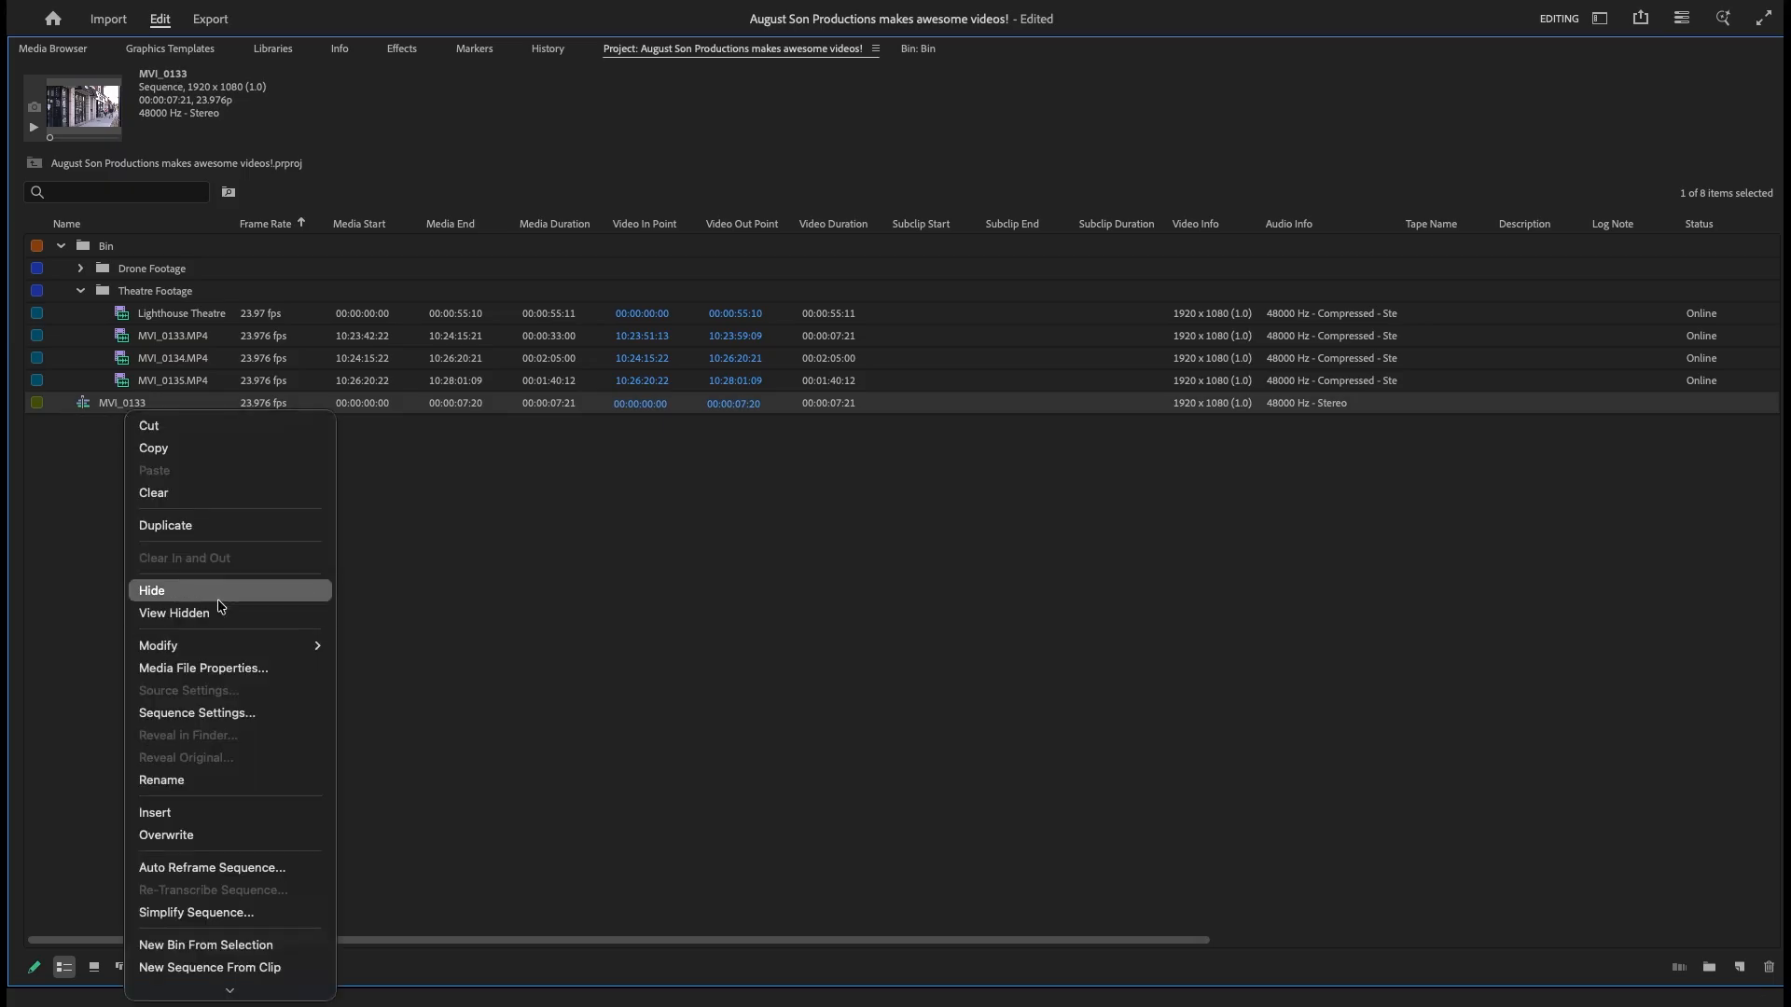
left_click(237, 778)
type("My Sequence 1")
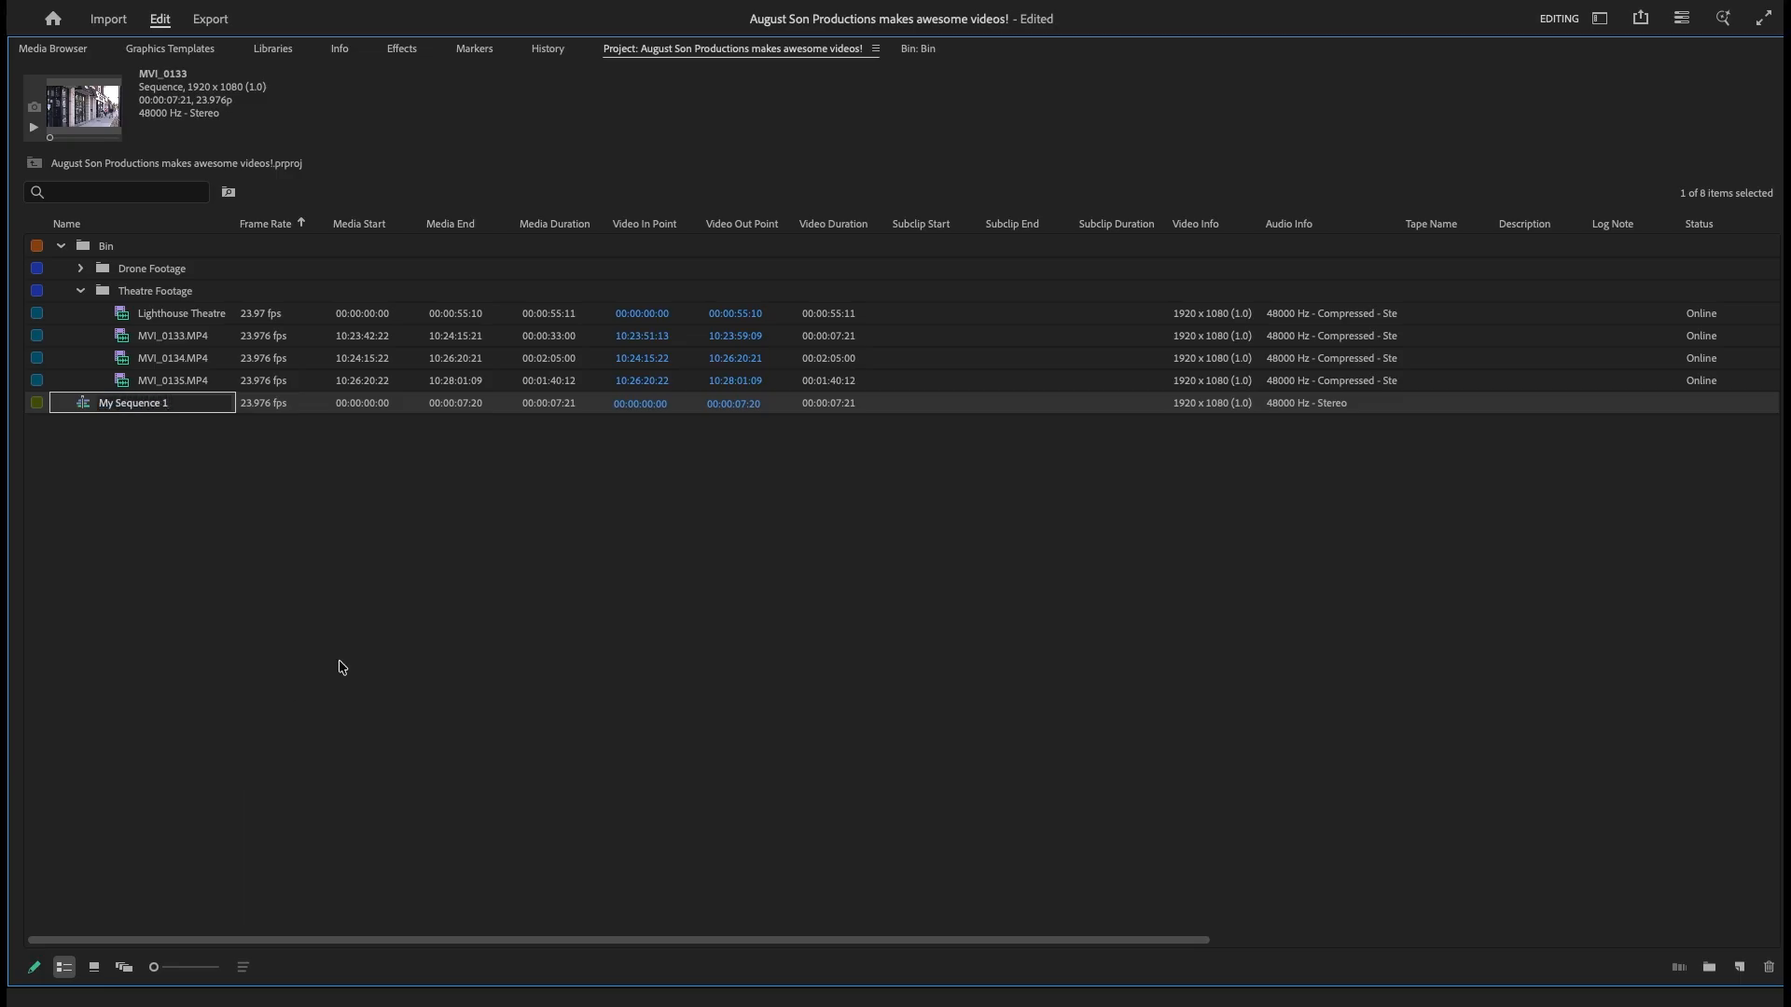
left_click(332, 613)
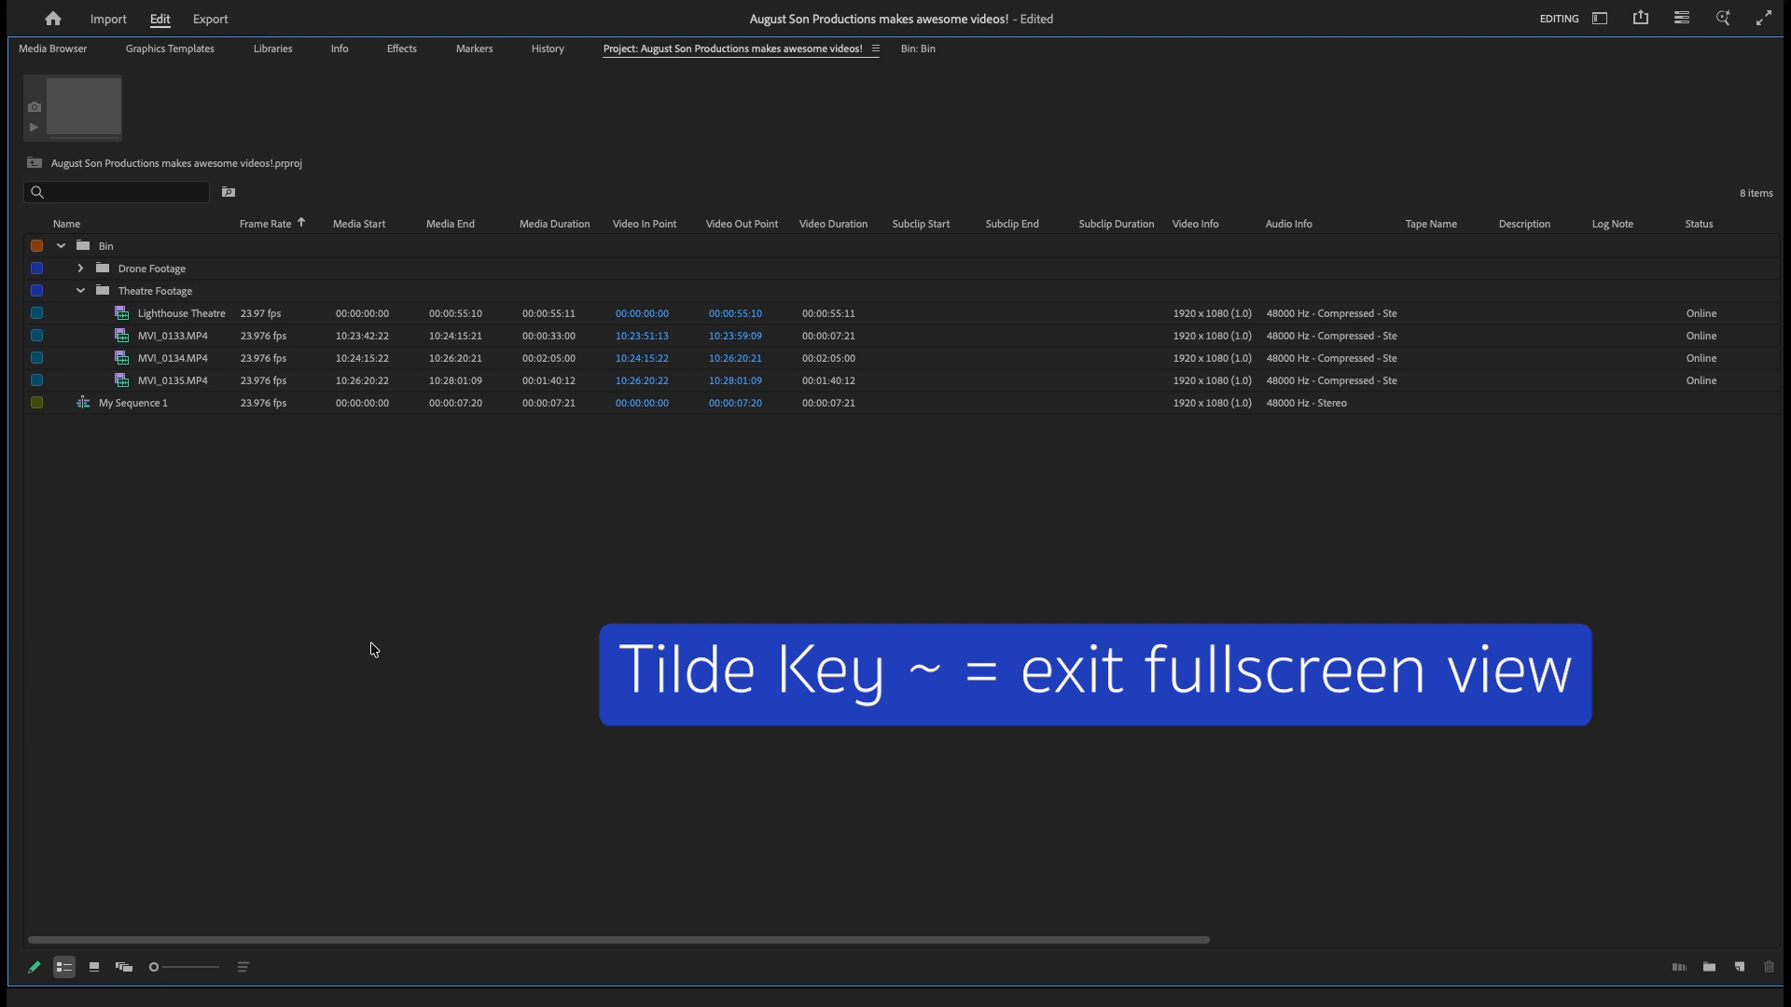
key("grave")
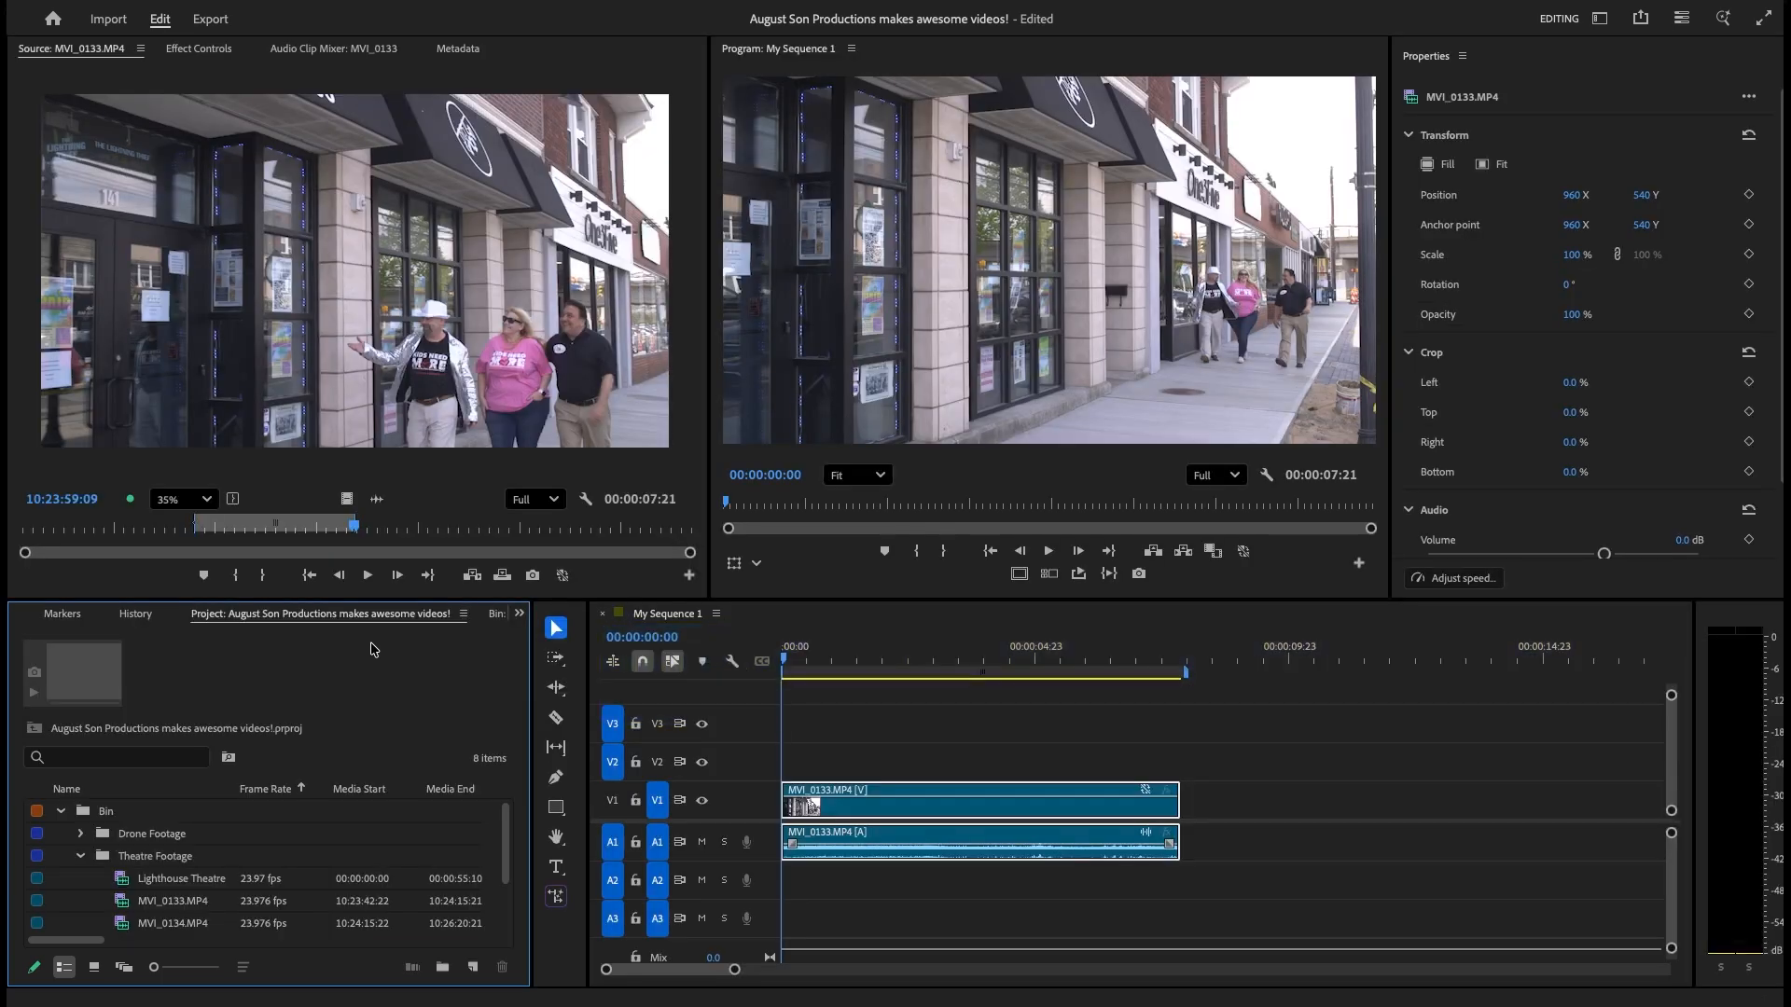
left_click(987, 220)
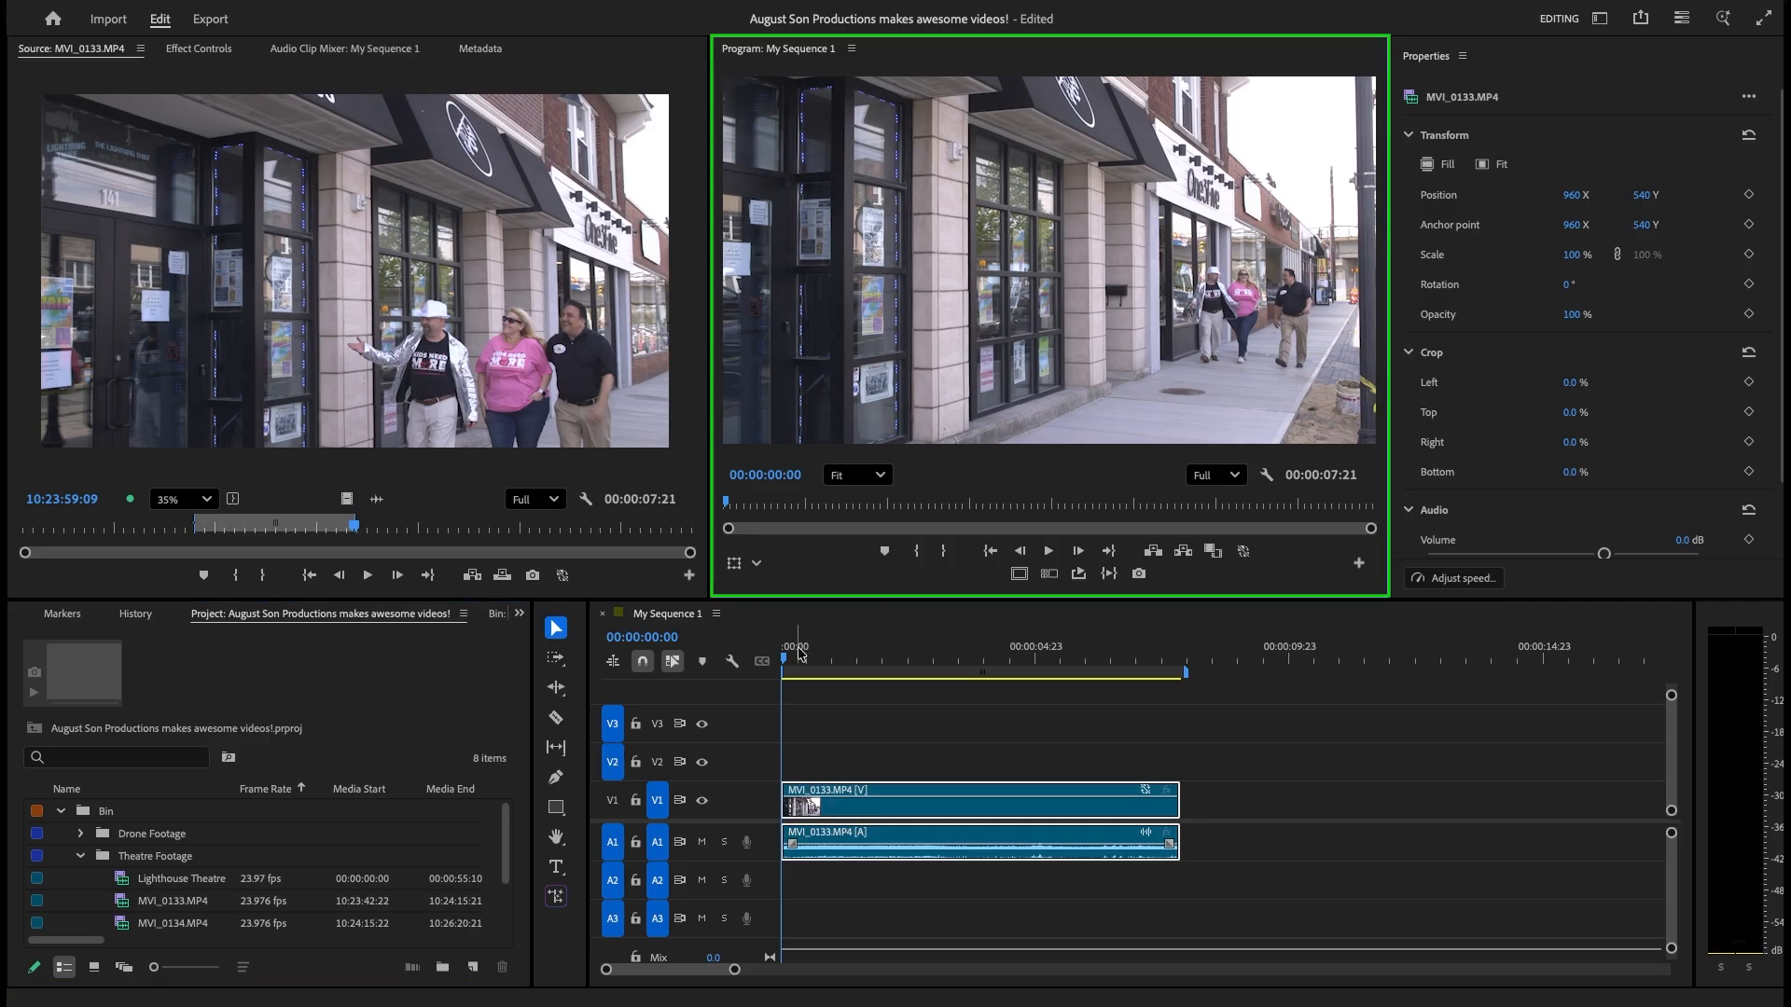
mouse_move(796, 653)
left_mouse_down()
mouse_move(1091, 653)
mouse_move(784, 653)
left_mouse_up()
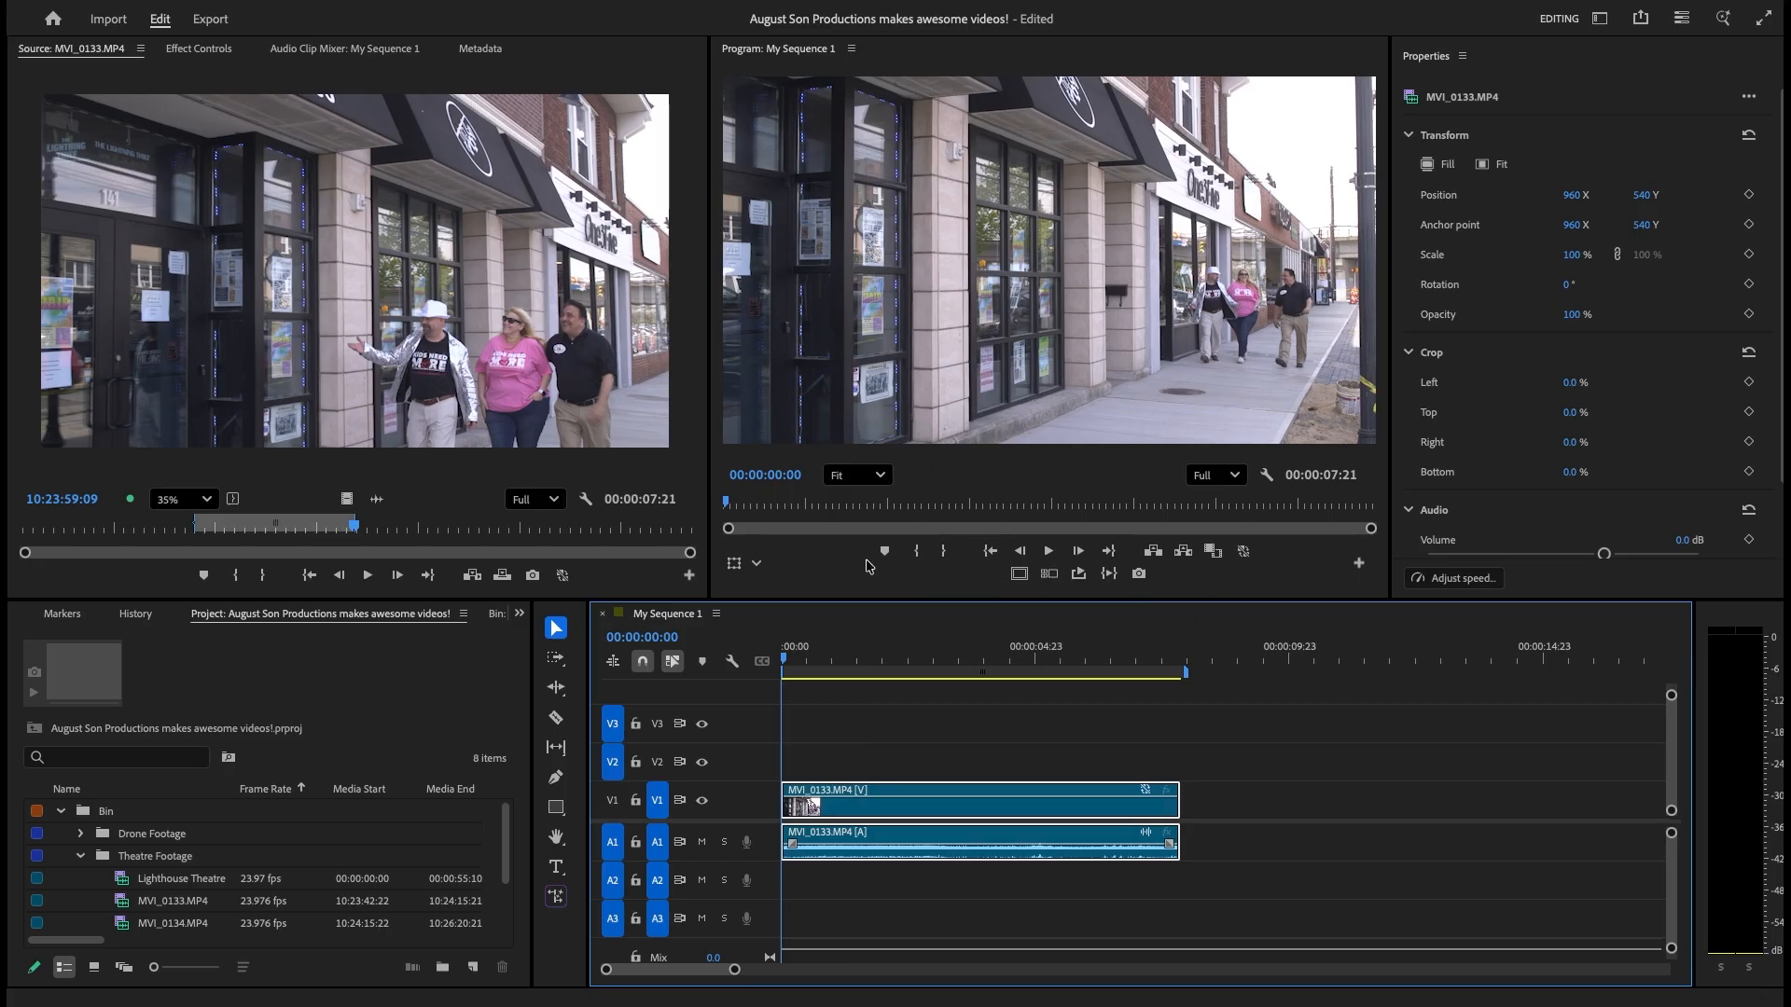
left_click(945, 551)
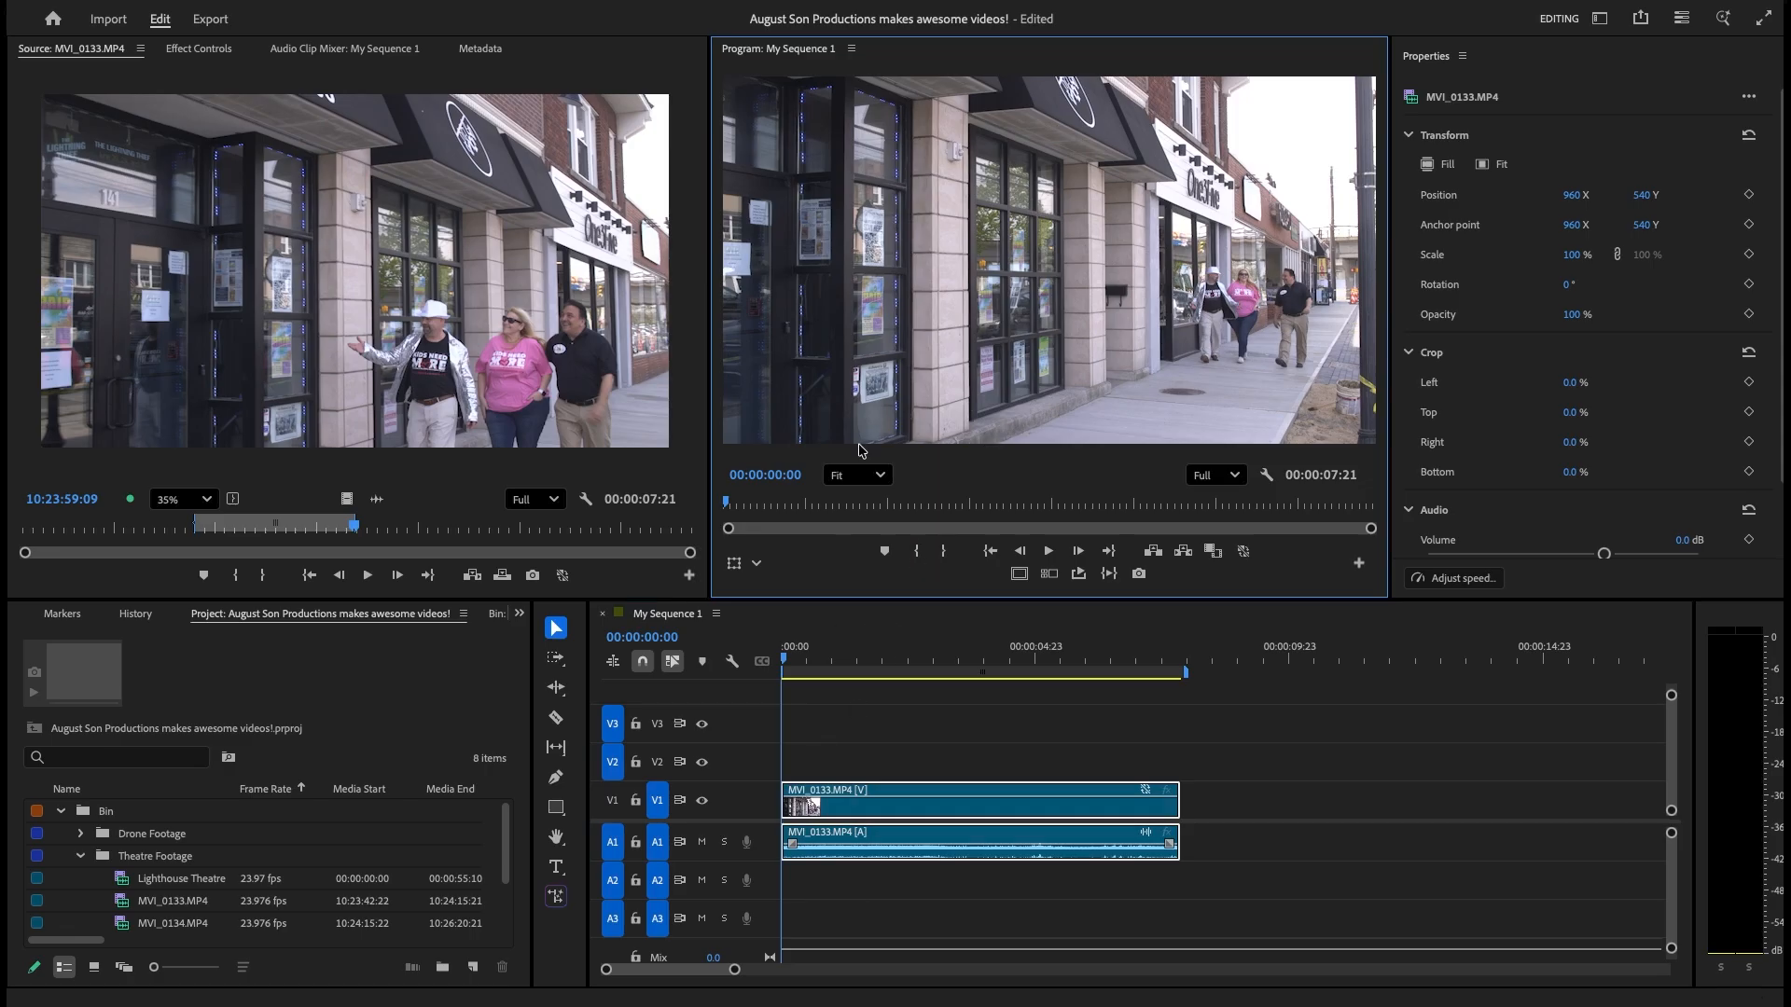
Mark an in point at 00:00:01:19 and an out point at about 00:00:05:17 in My Sequence 1.
mouse_move(788, 660)
left_click_drag(788, 661, 872, 697)
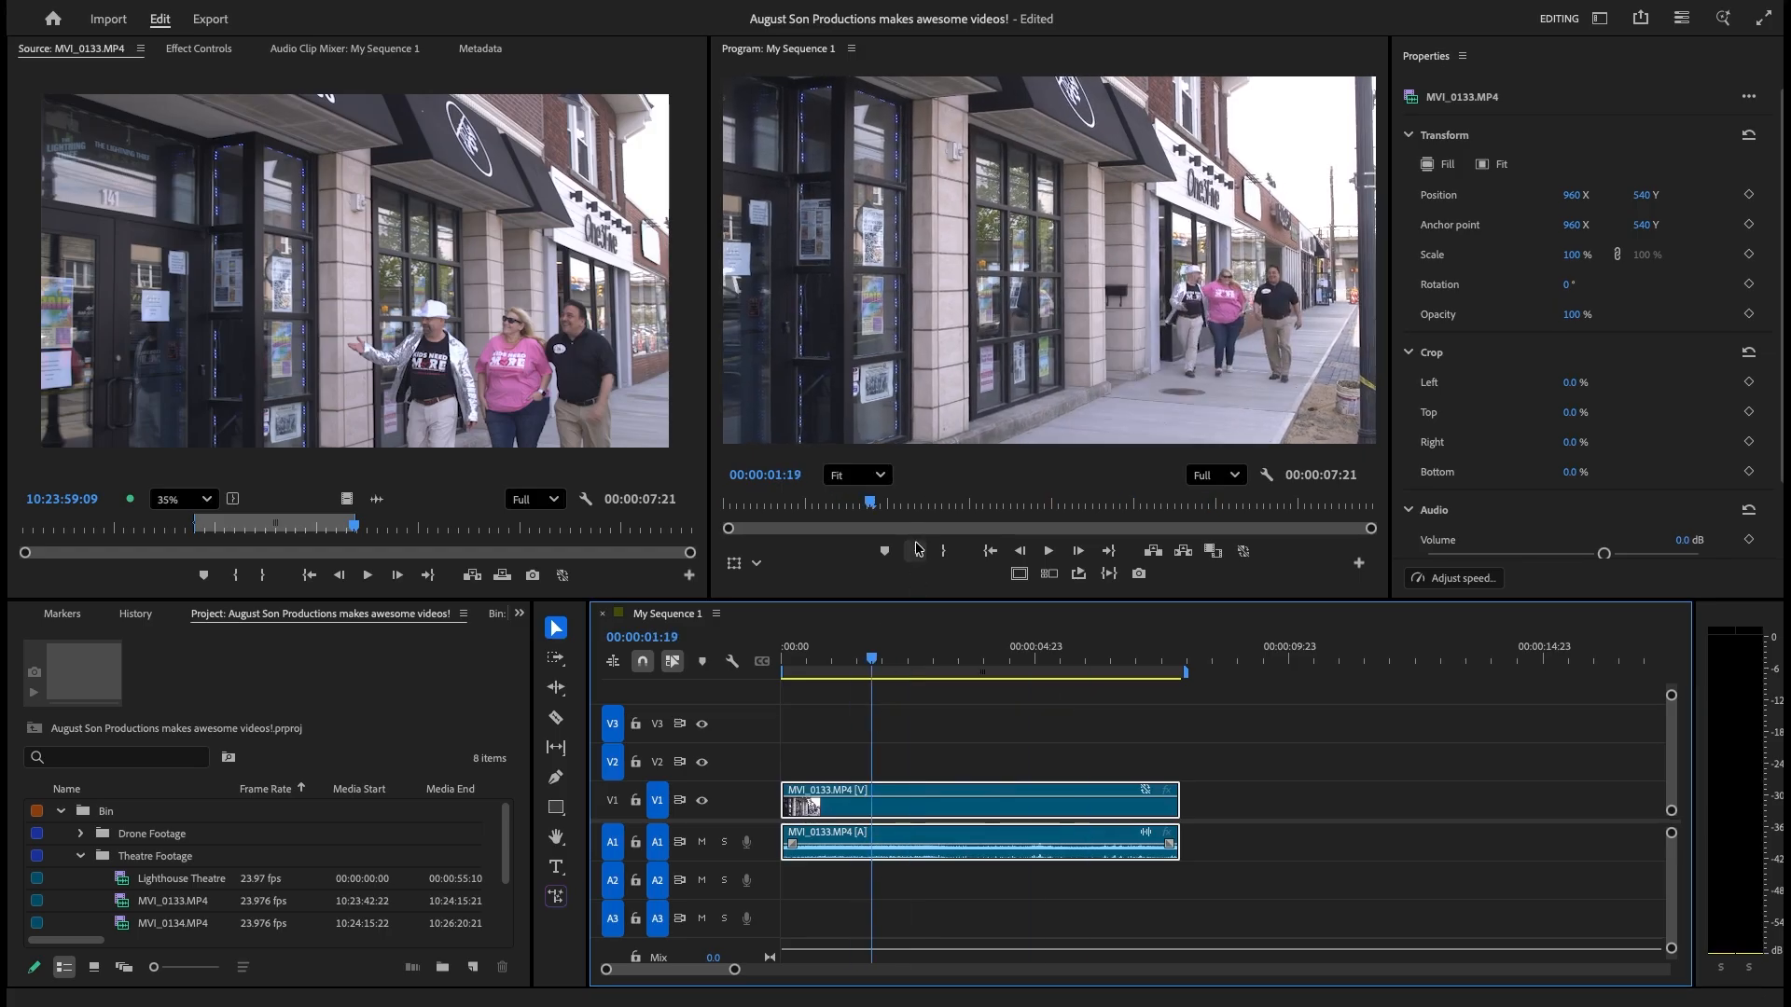
left_click(917, 553)
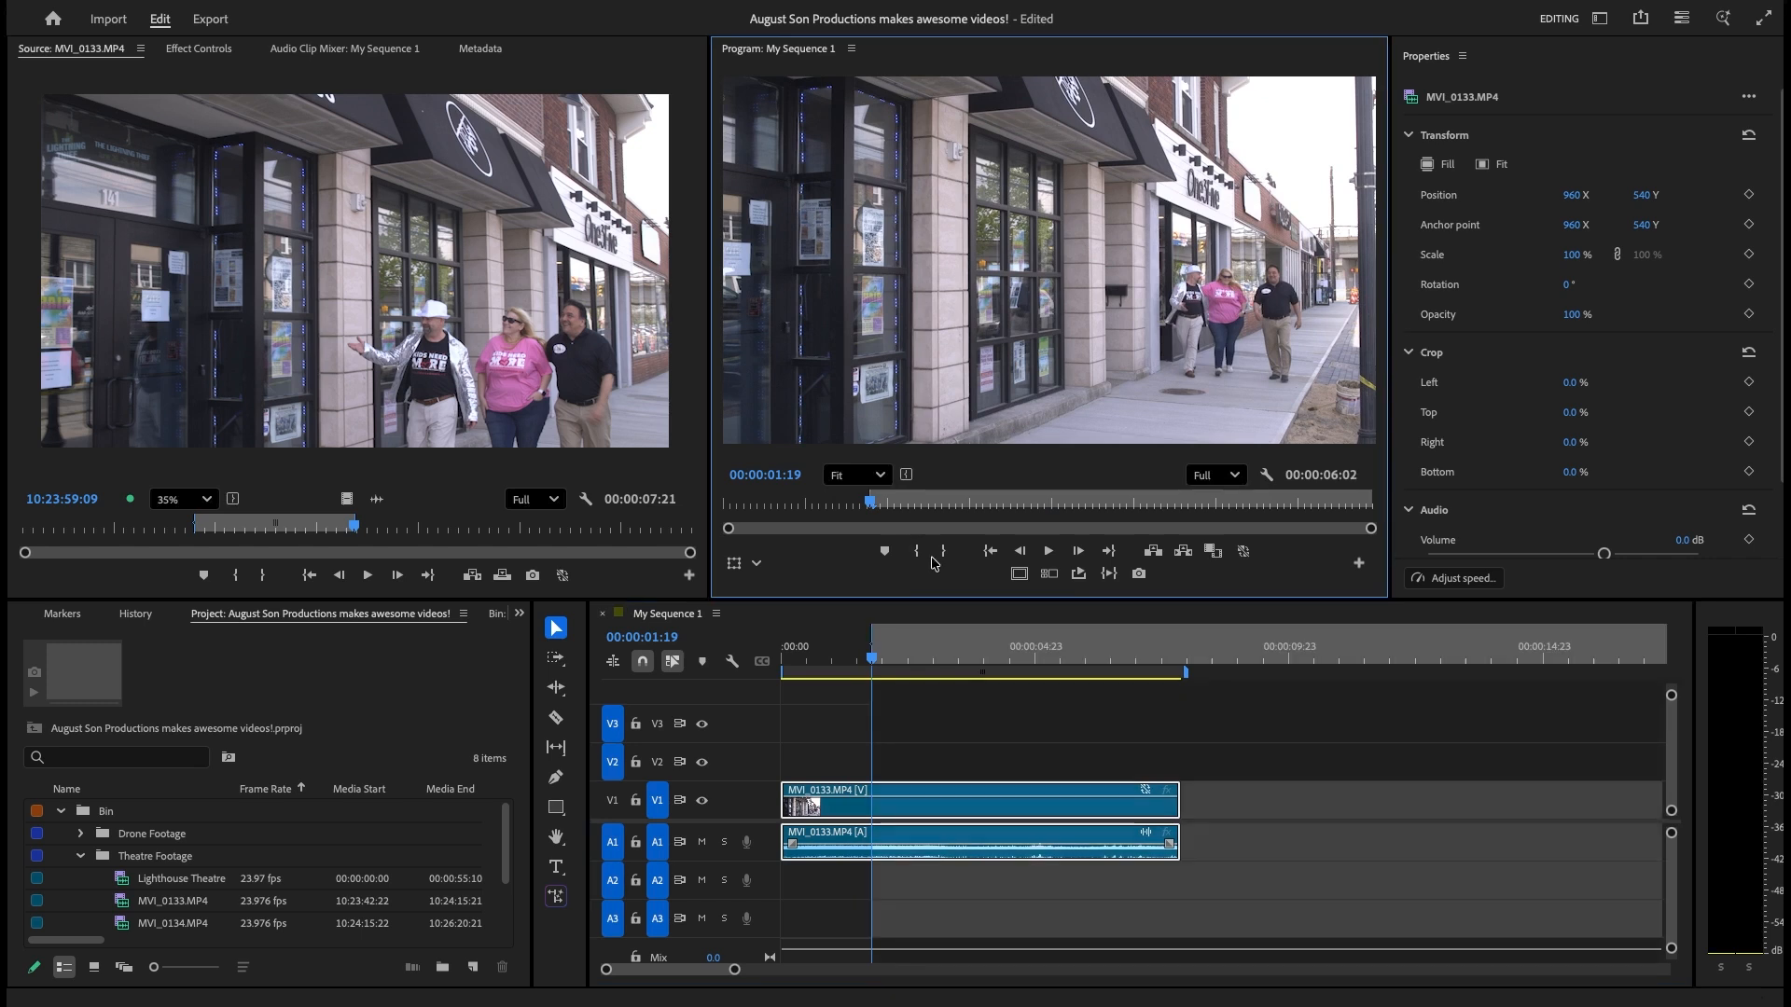
left_click(970, 660)
left_click_drag(970, 659, 1075, 659)
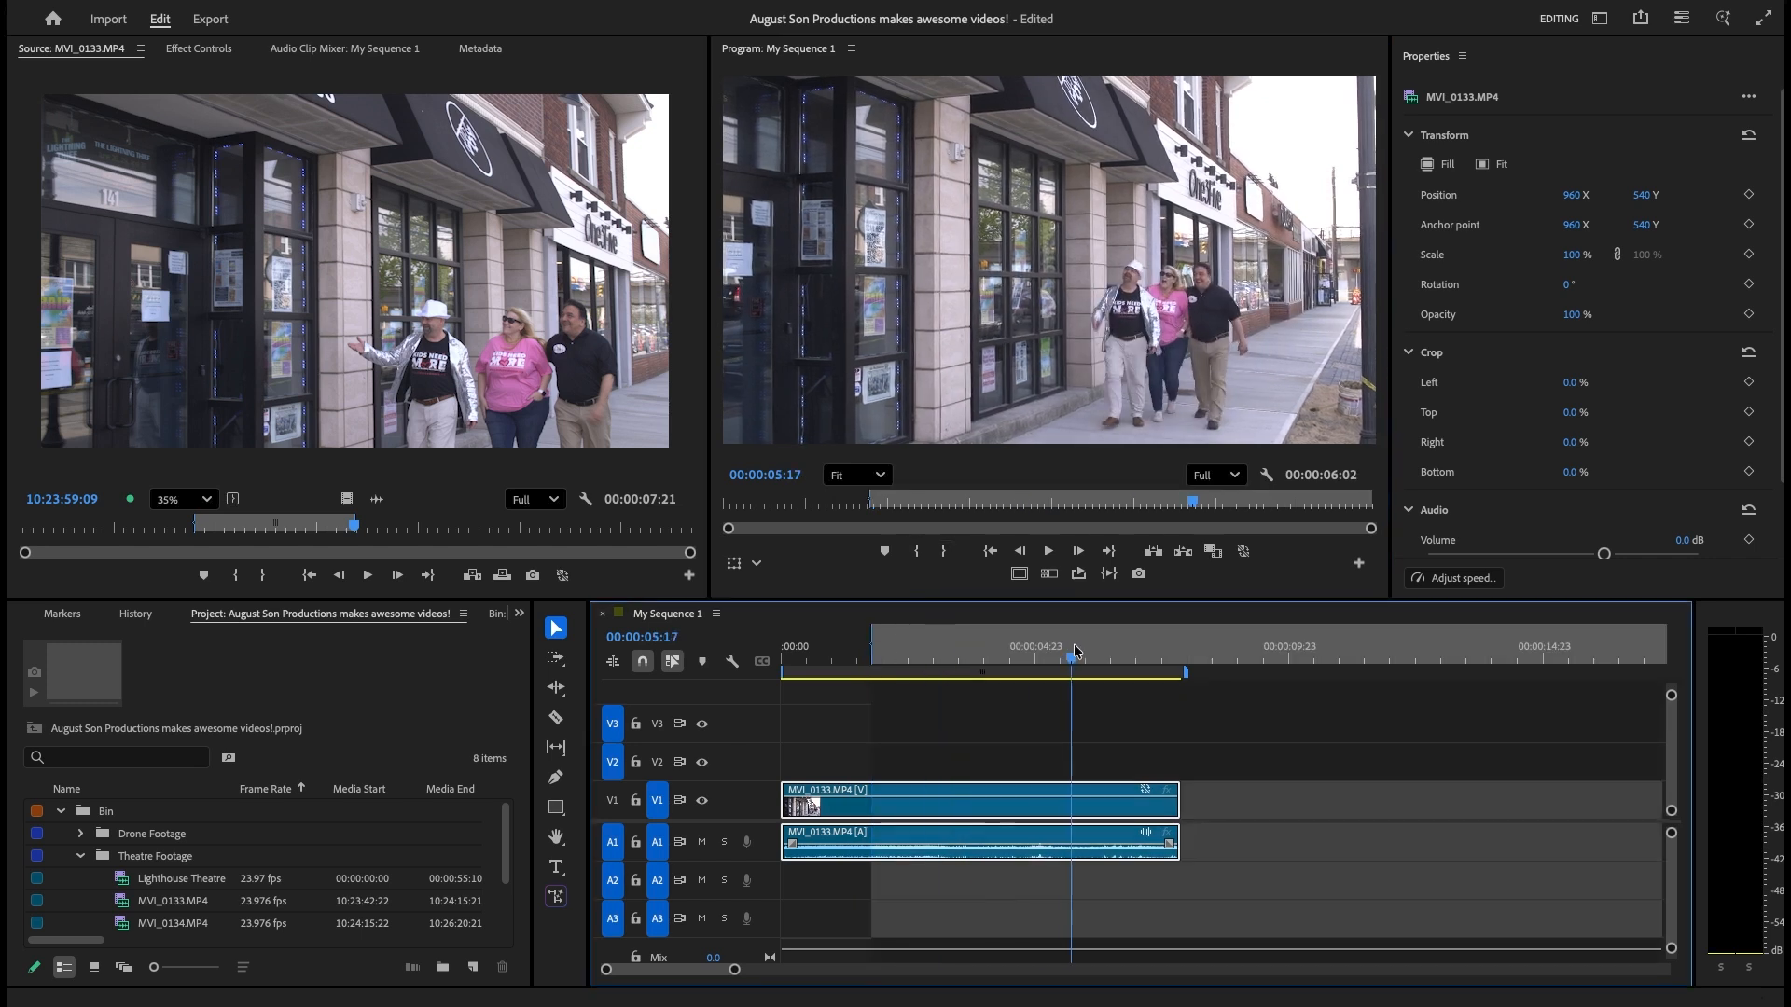
left_click(943, 551)
Move the sequence's in point to 00:00:01:01 and extract the marked range from the timeline.
left_click_drag(1074, 659, 864, 675)
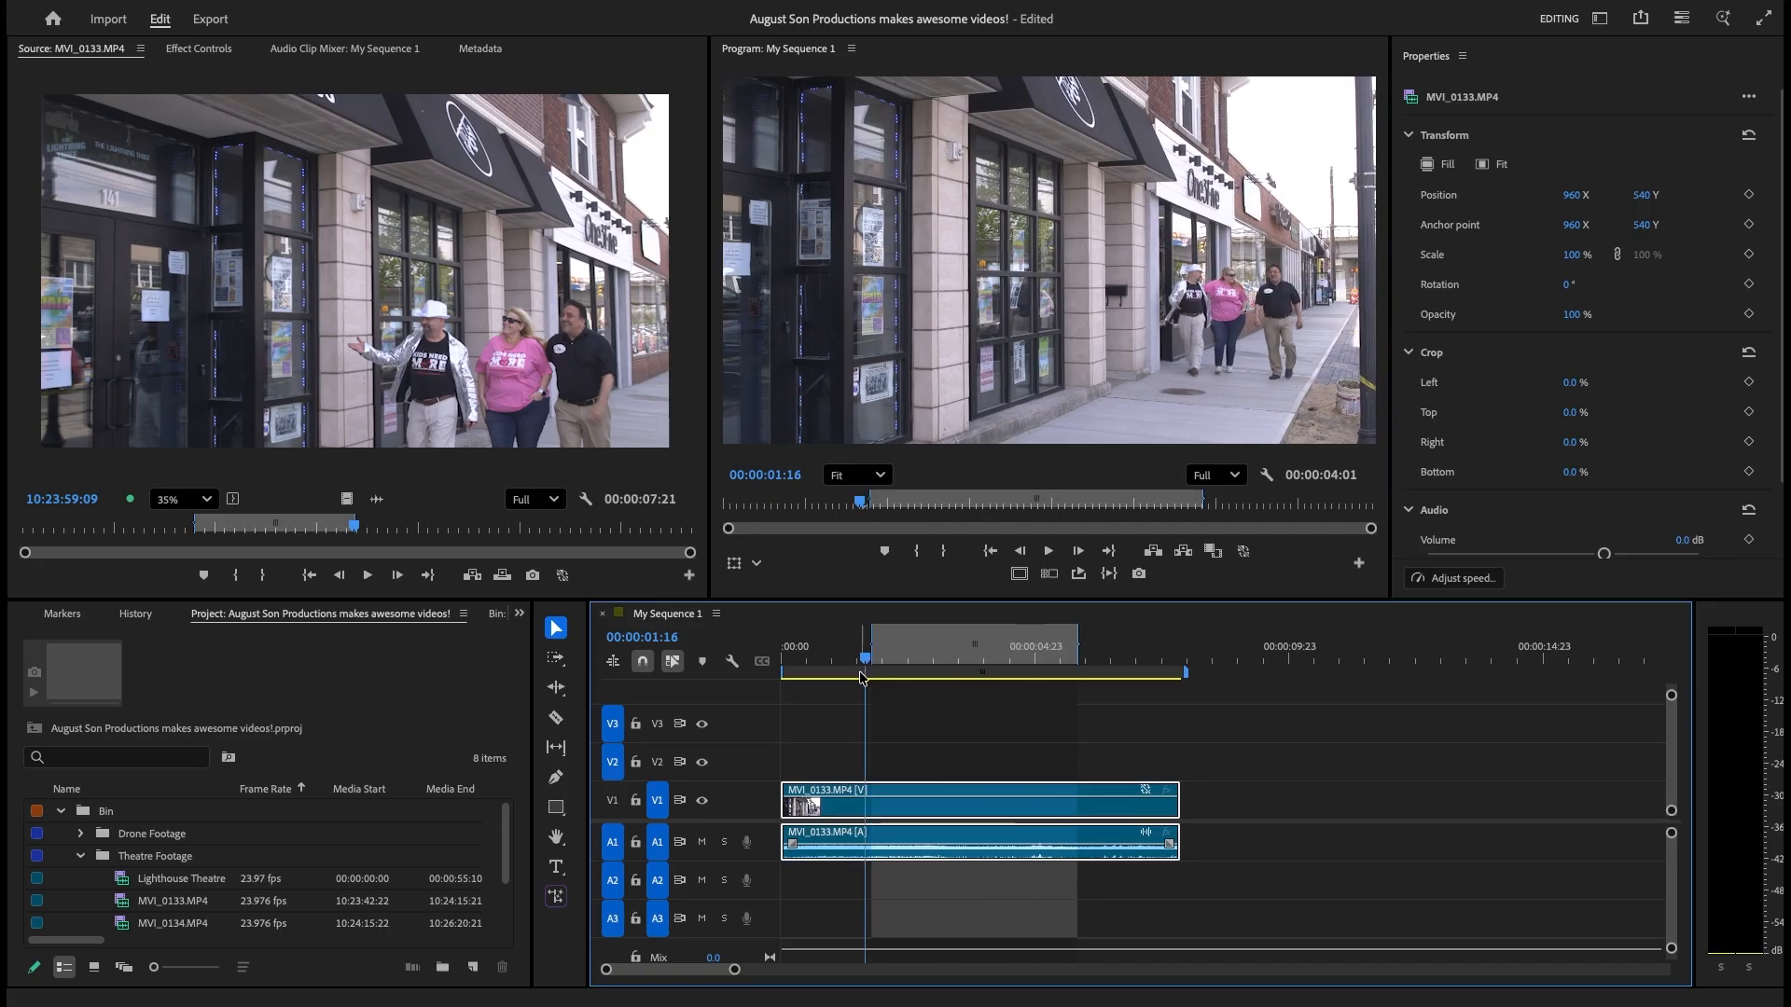
mouse_move(871, 654)
left_mouse_down()
mouse_move(835, 664)
mouse_move(1005, 660)
left_mouse_up()
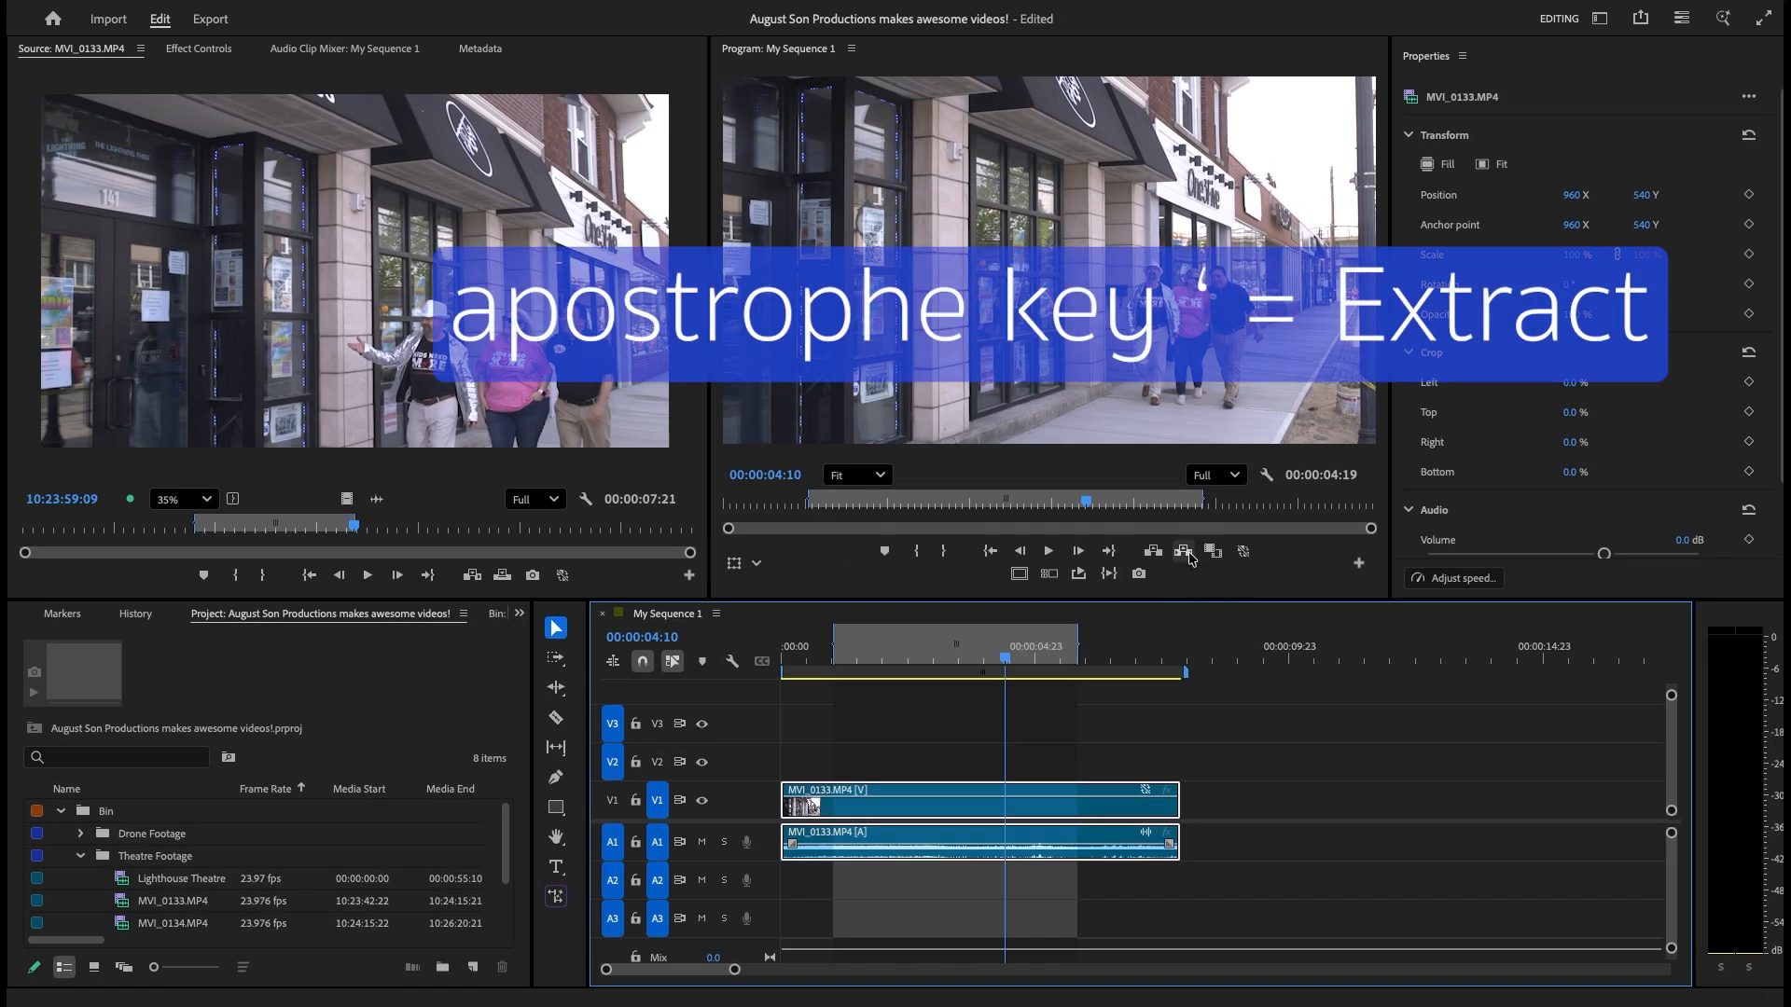
left_click(1184, 551)
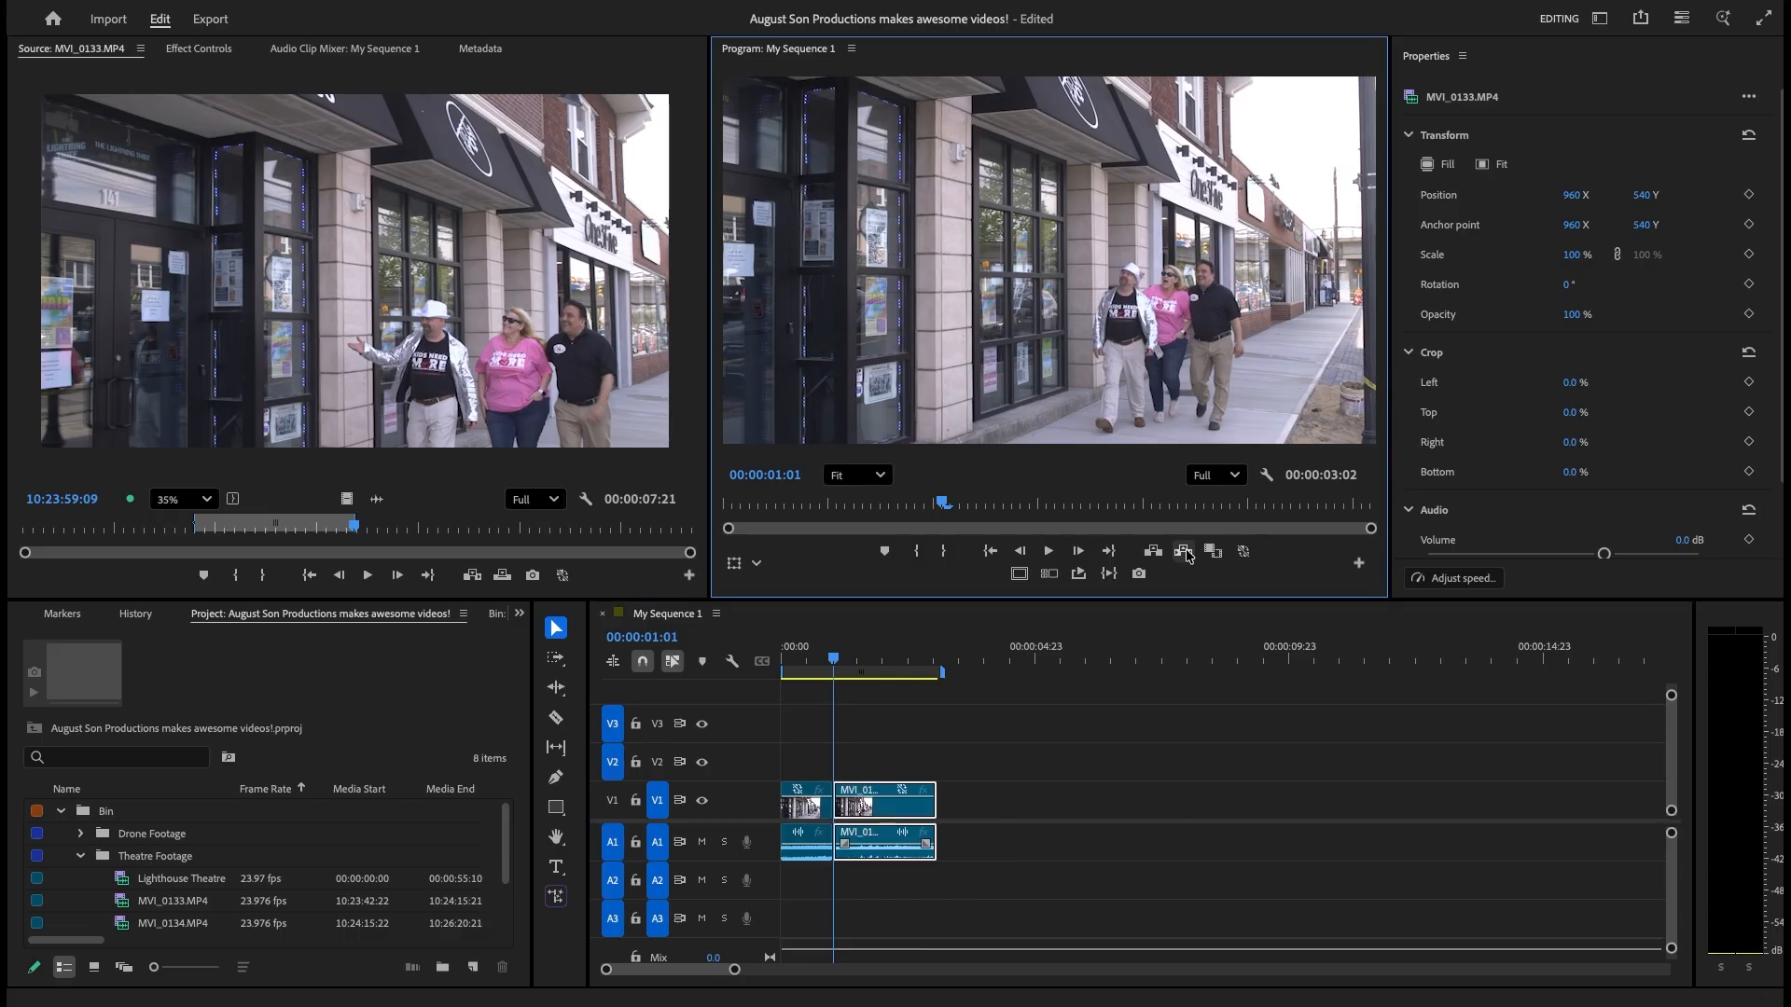
Play the sequence from its start across the new cut, and undo the extraction.
left_click_drag(840, 656, 784, 675)
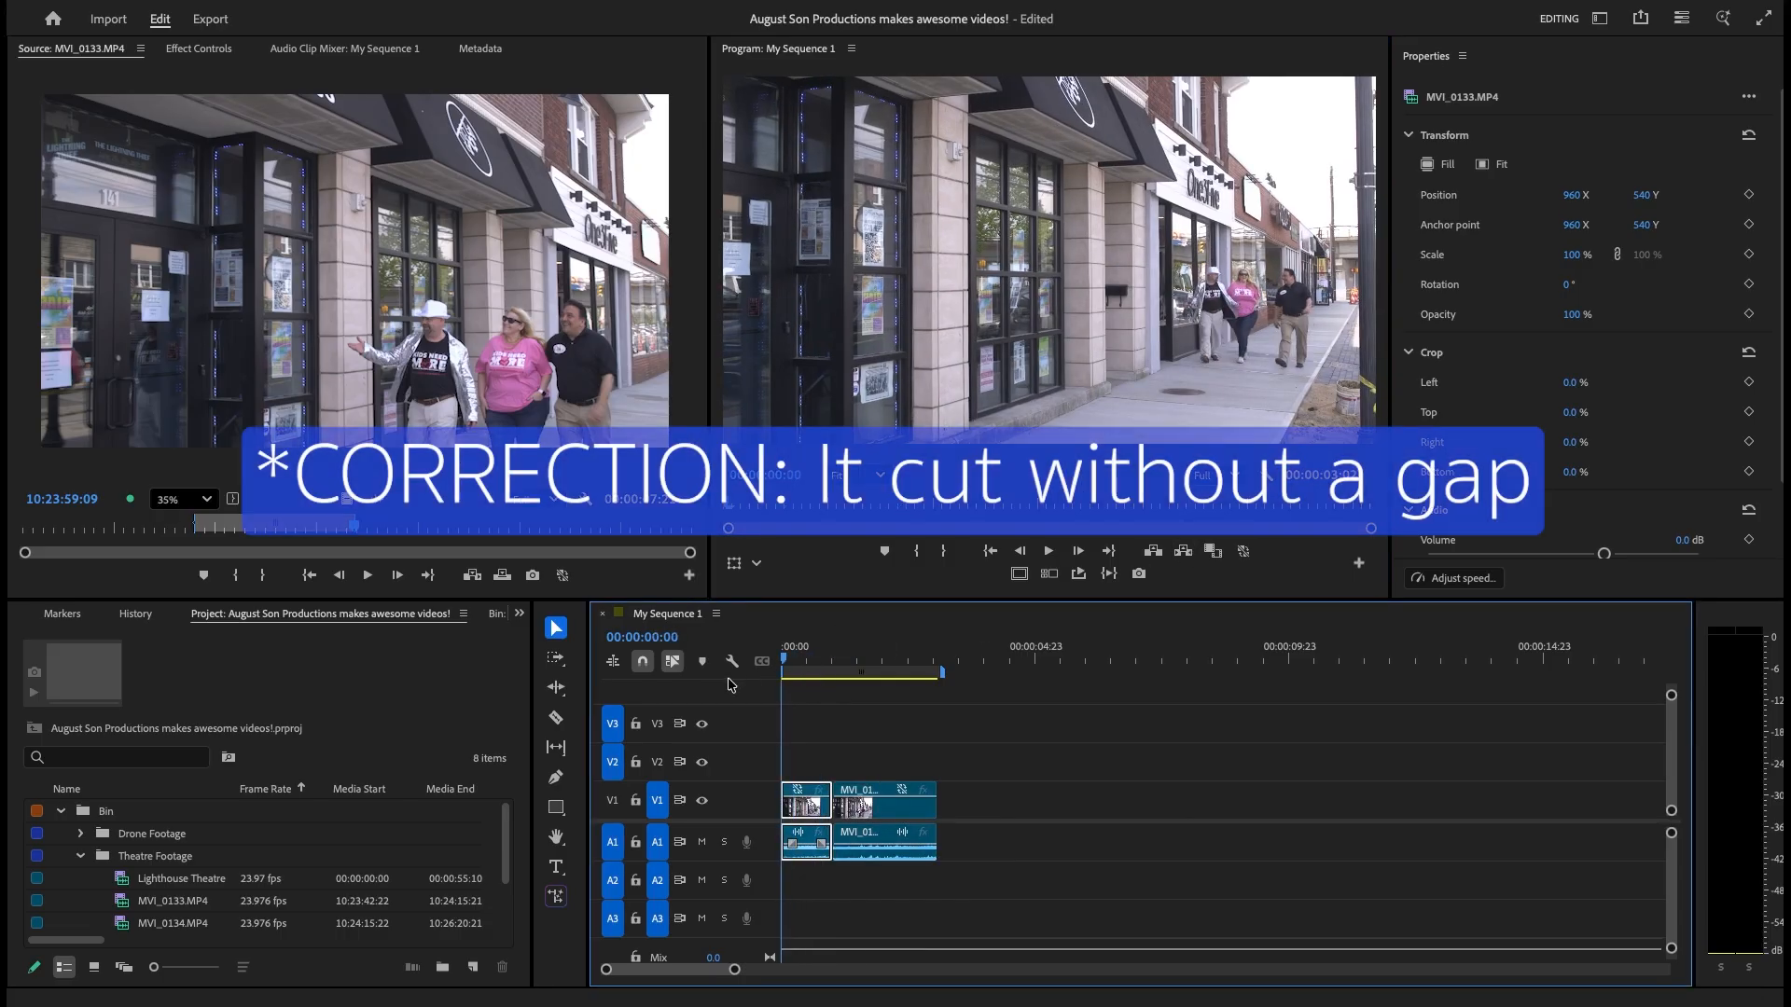
left_click(1048, 553)
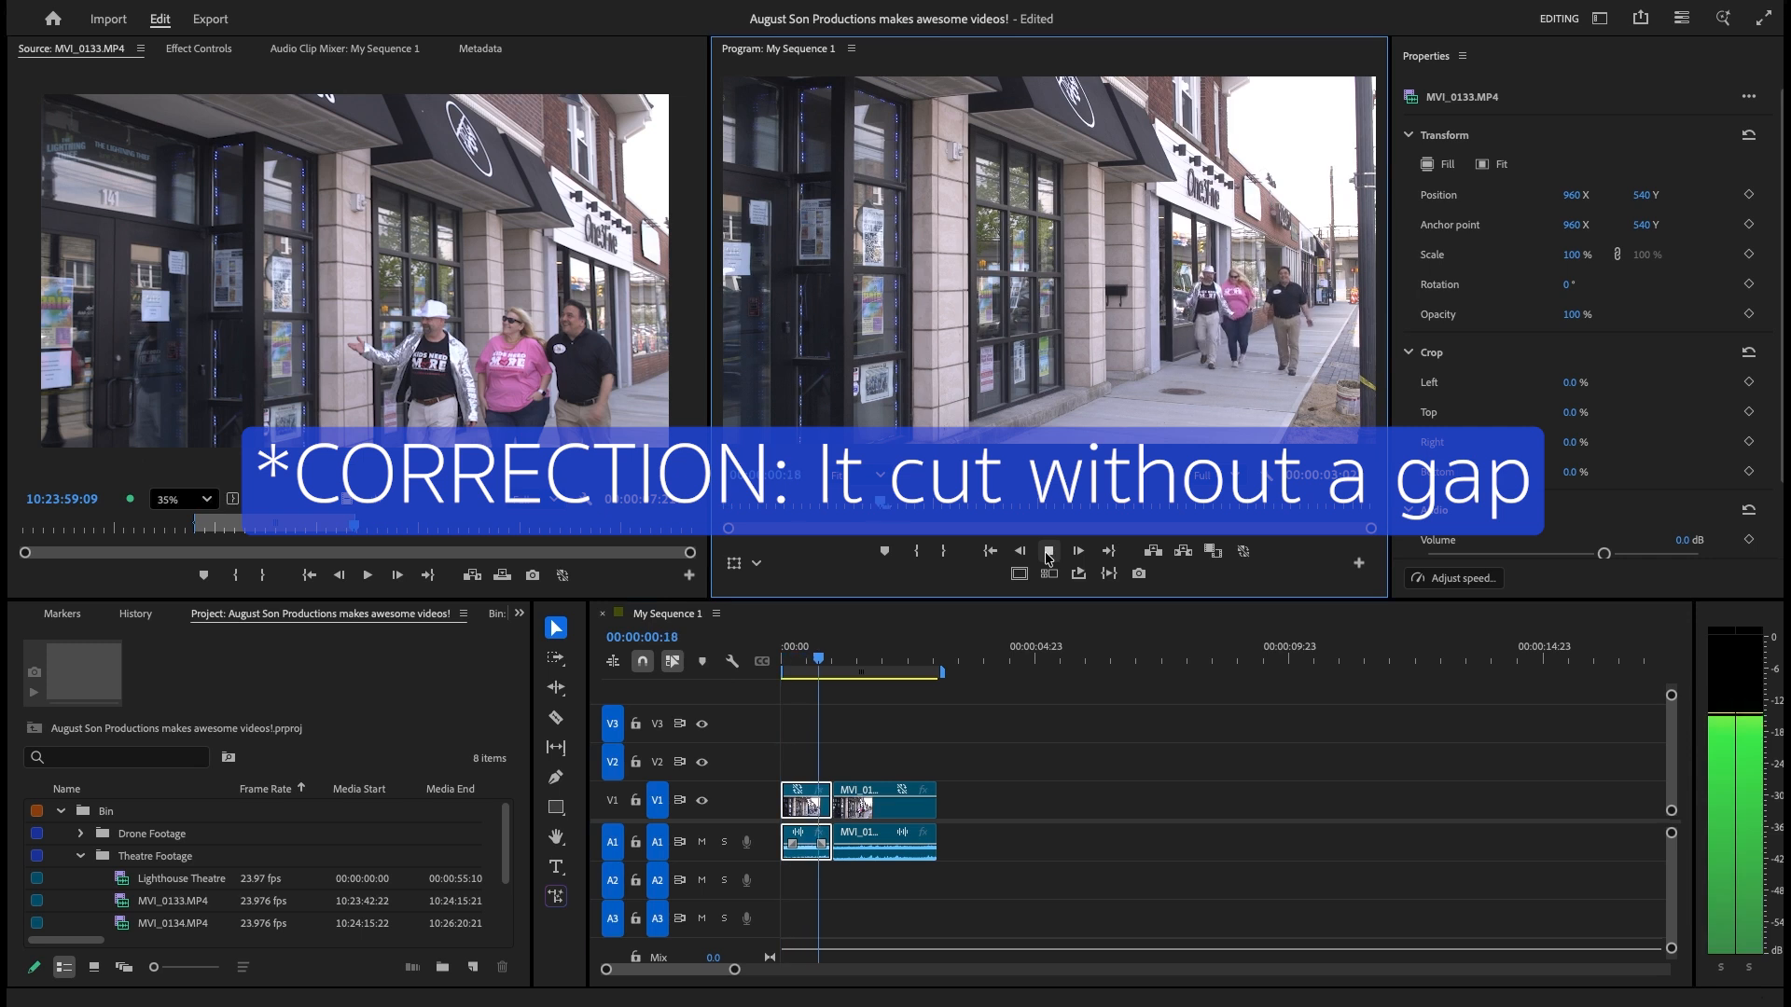
left_click(1049, 553)
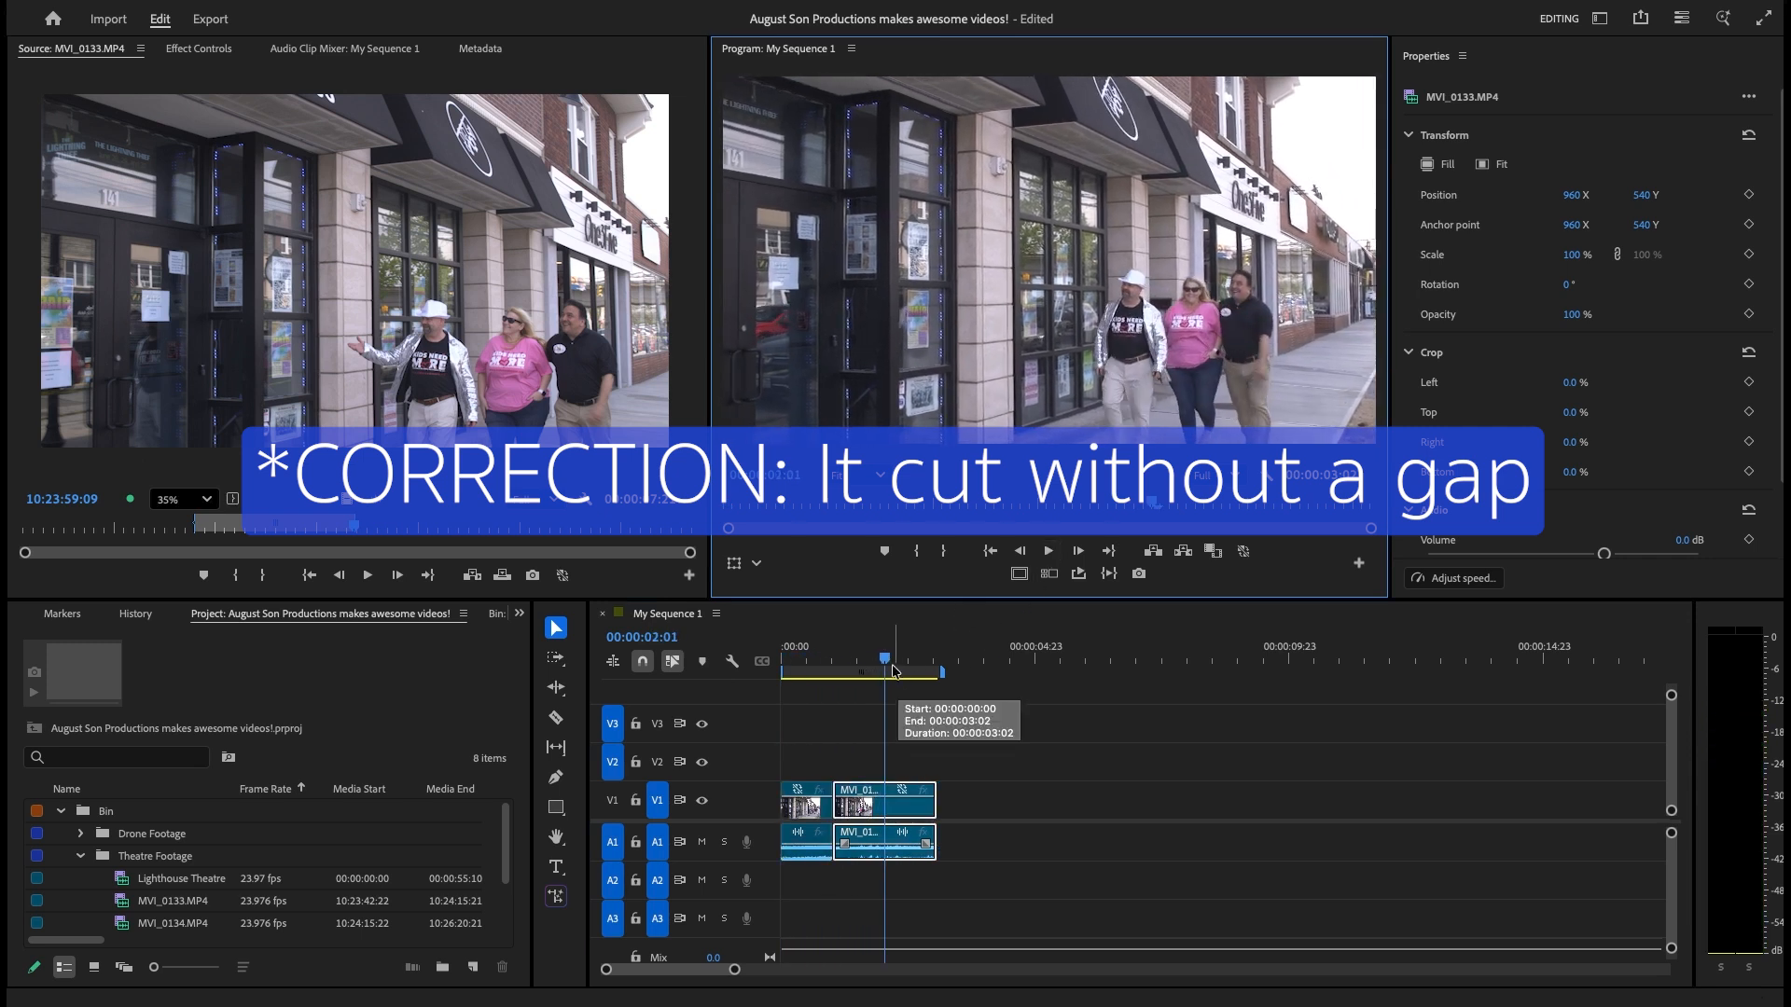
left_click_drag(892, 658, 805, 657)
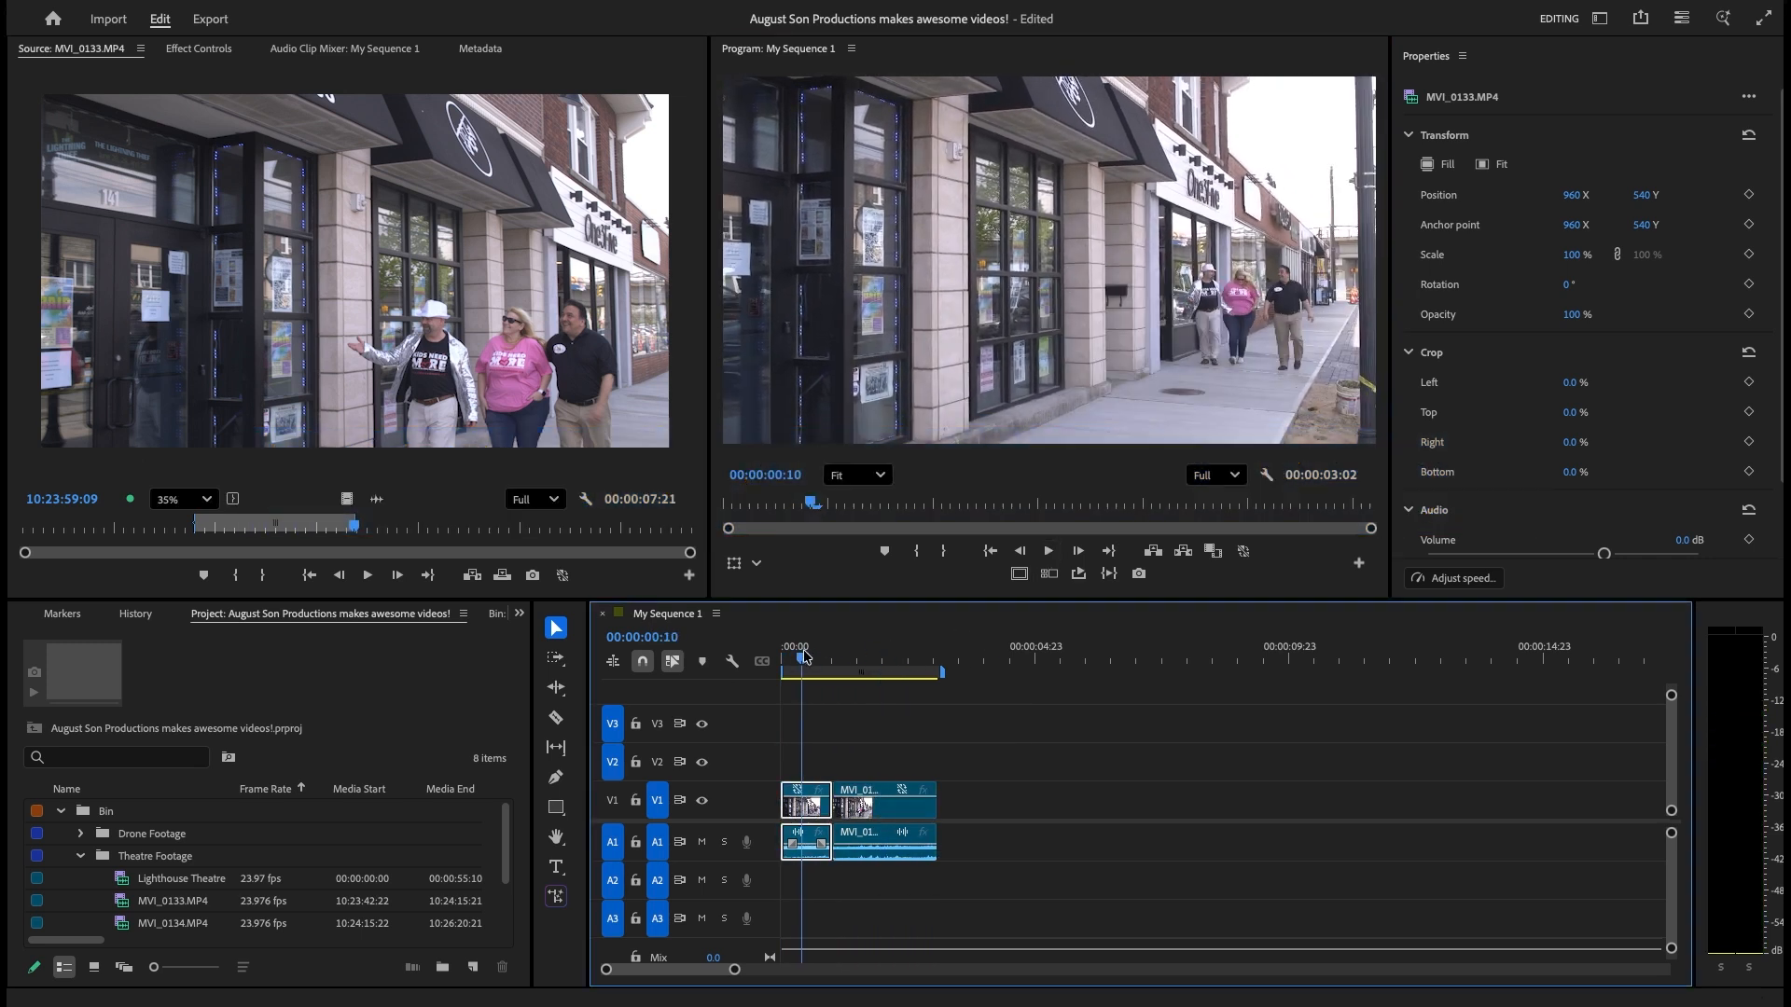
key("super+z")
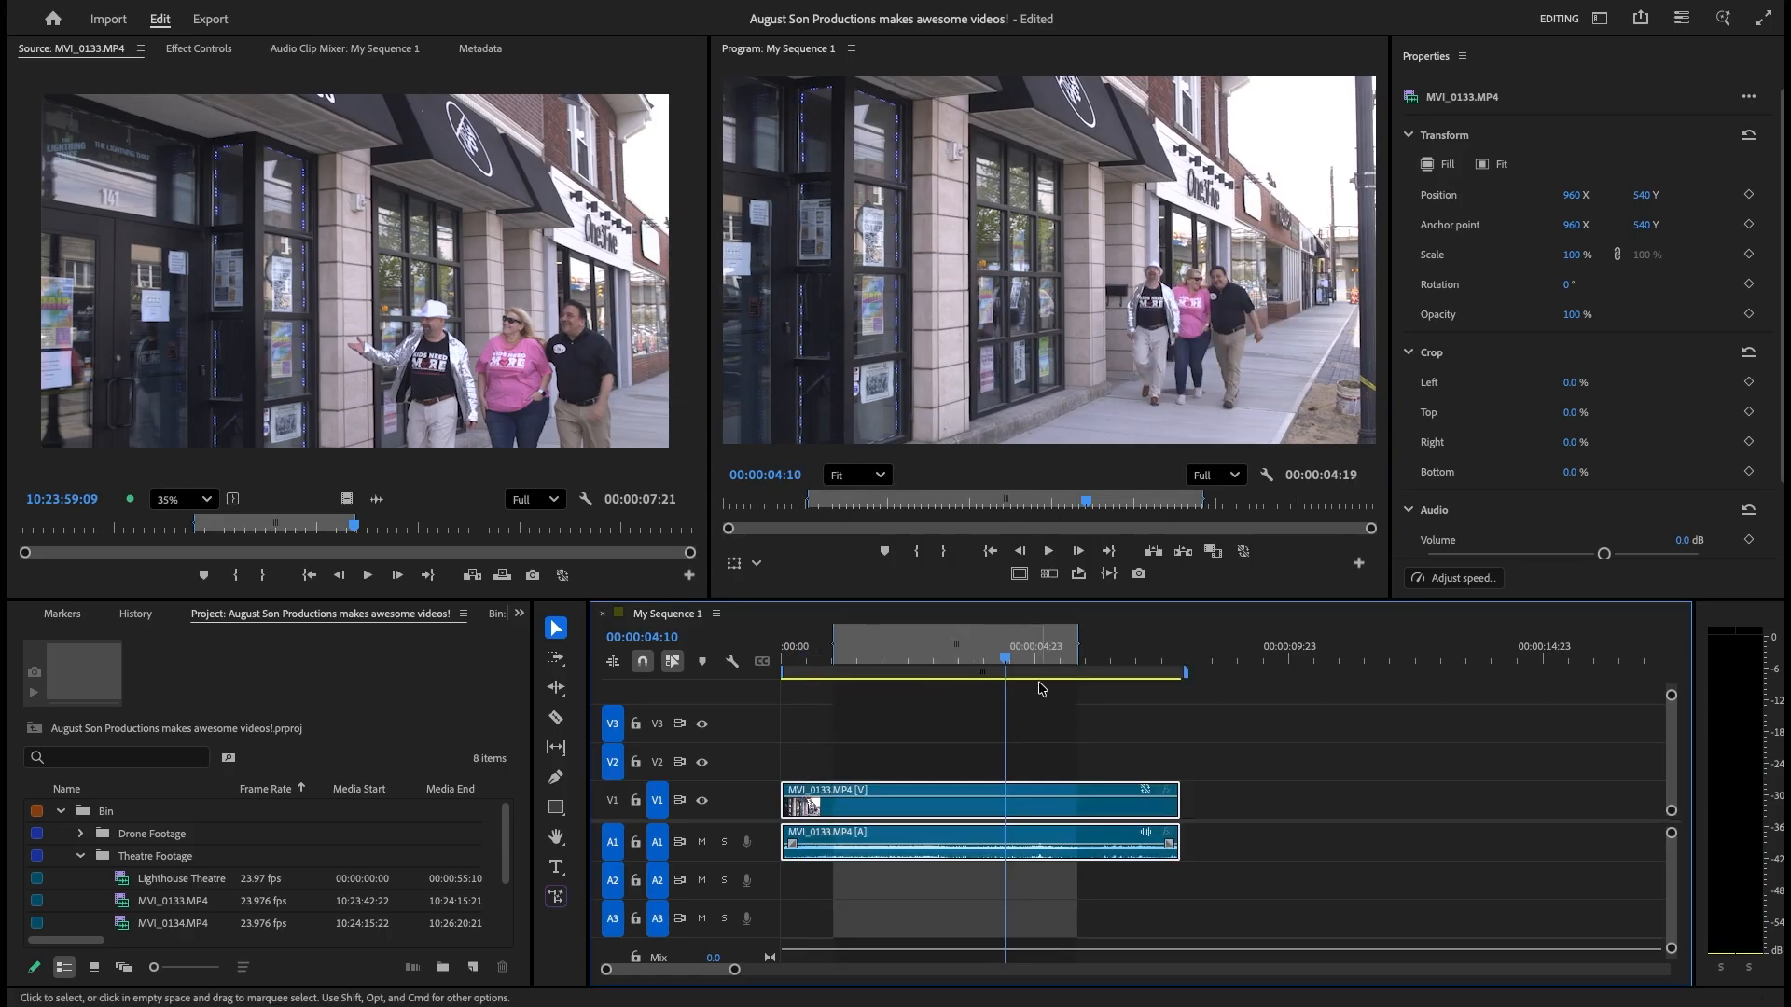
Lift the marked range out of the sequence, scrub through the gap, and undo the lift.
left_click(1155, 555)
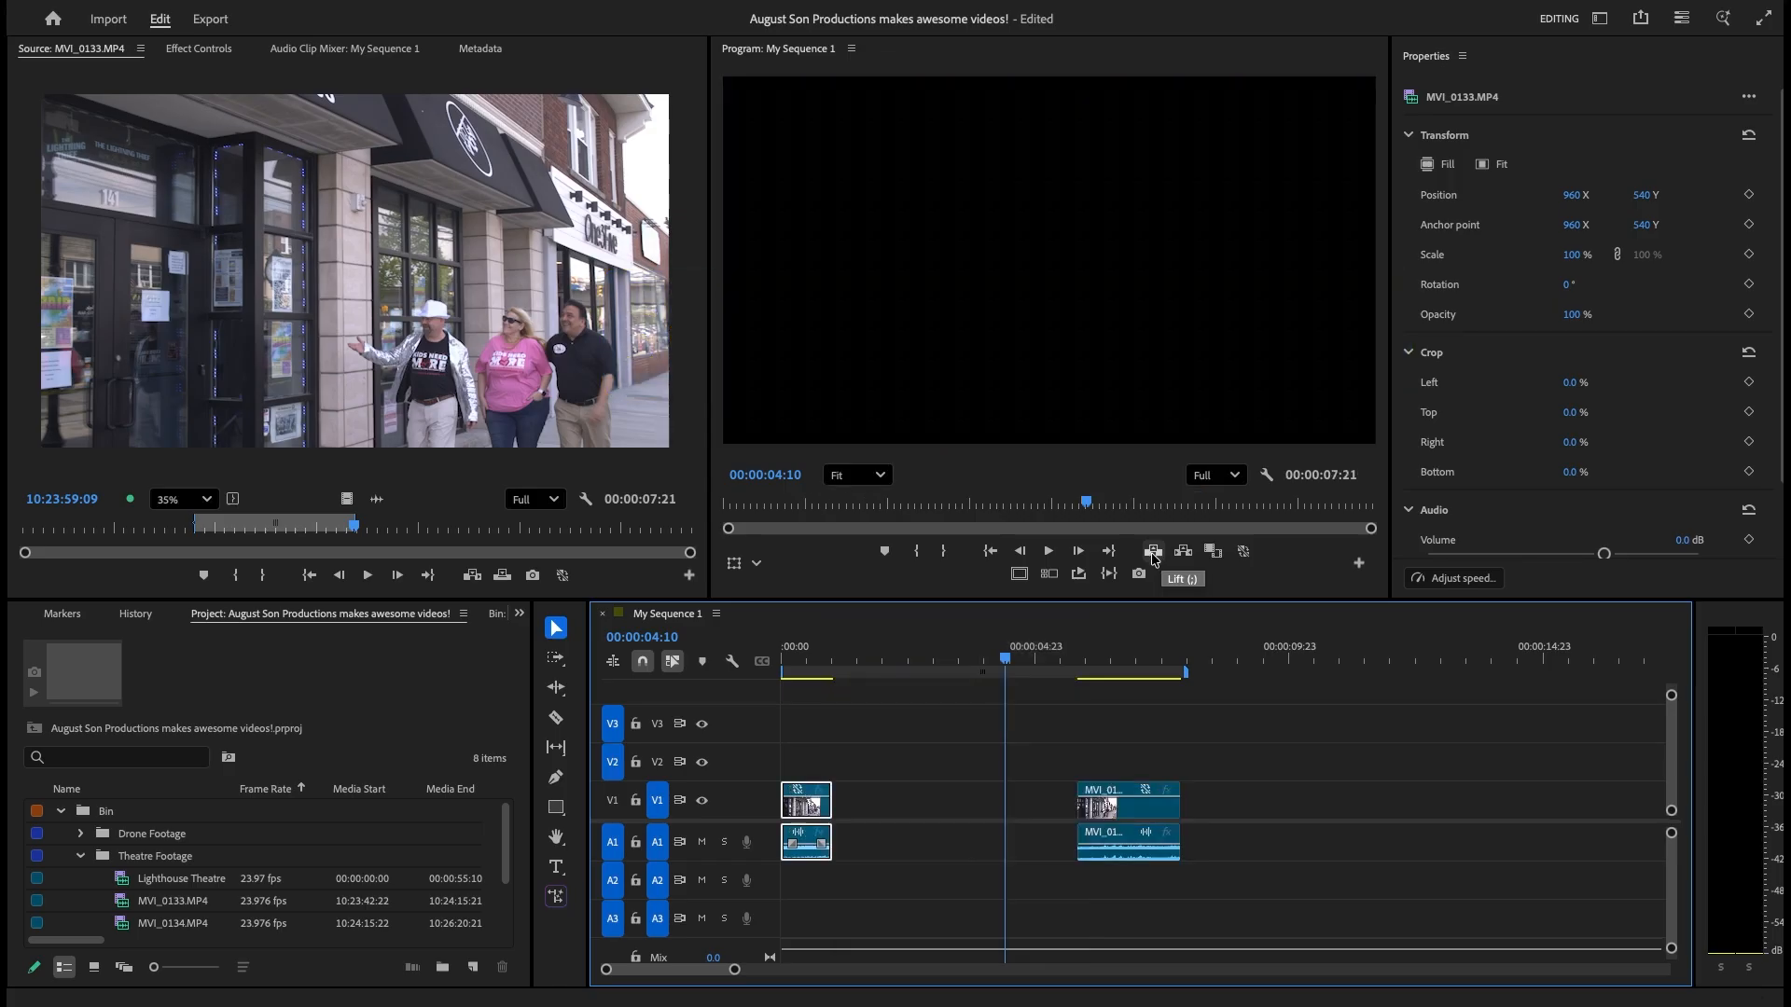
left_click_drag(1005, 660, 1038, 721)
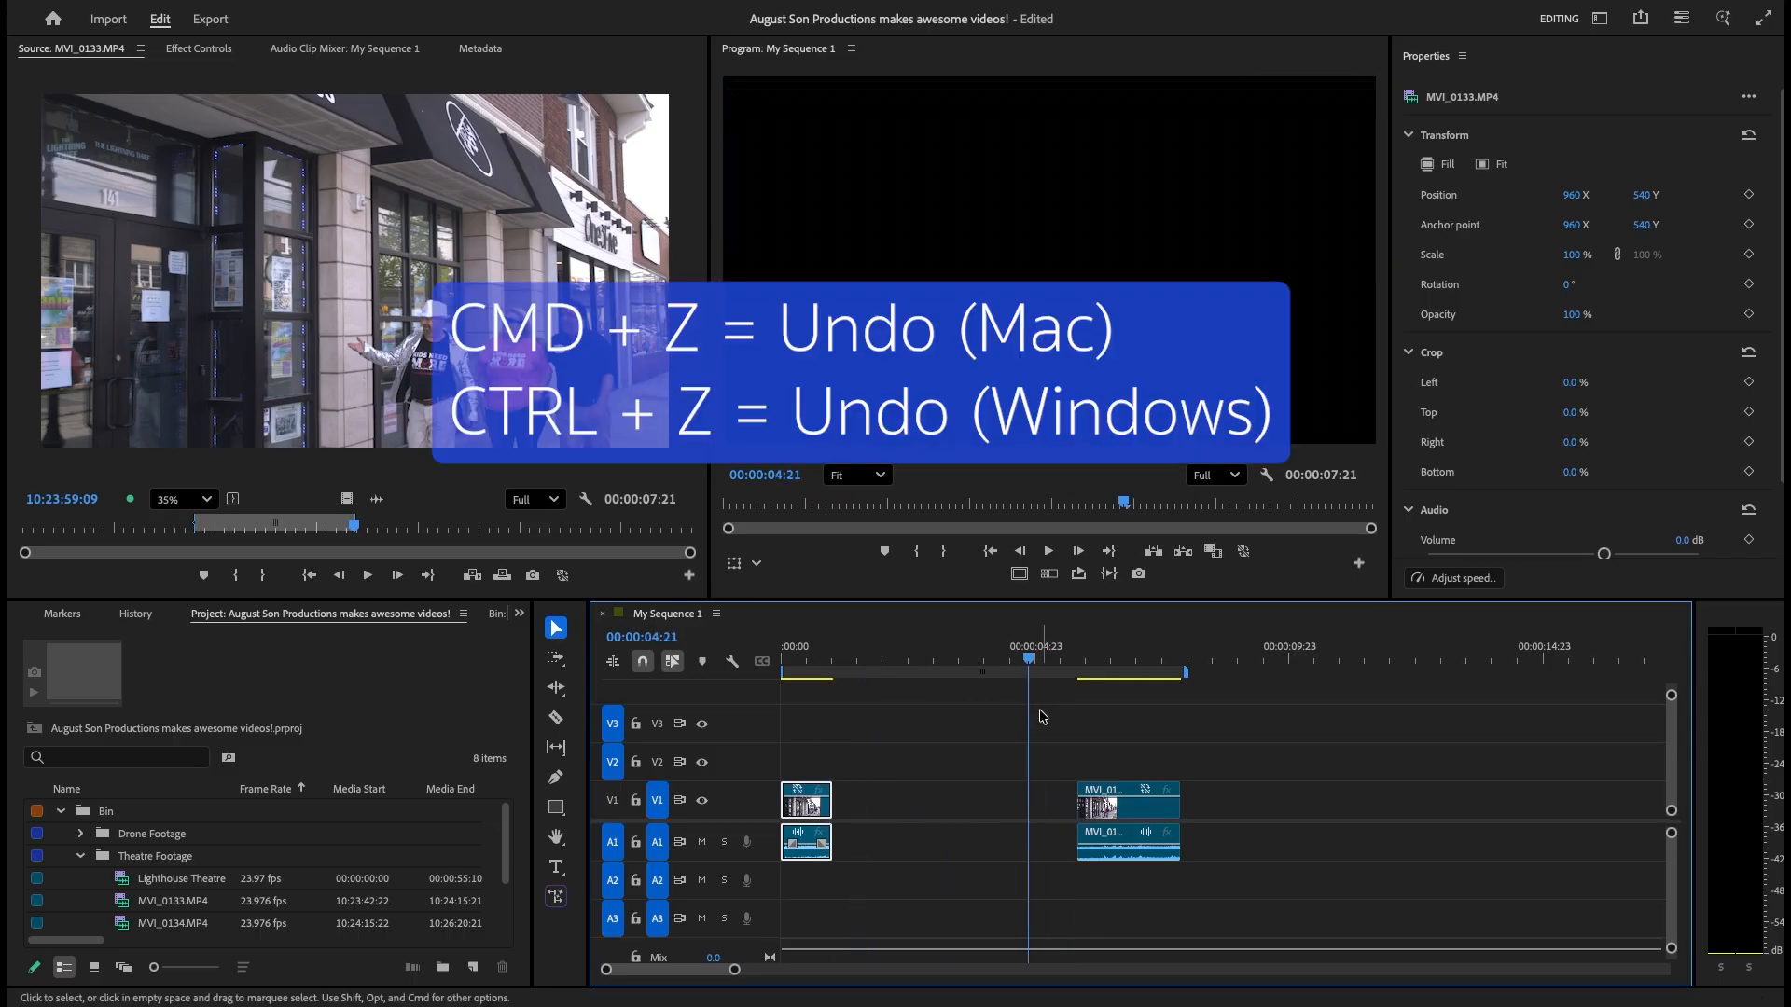
key("super+z")
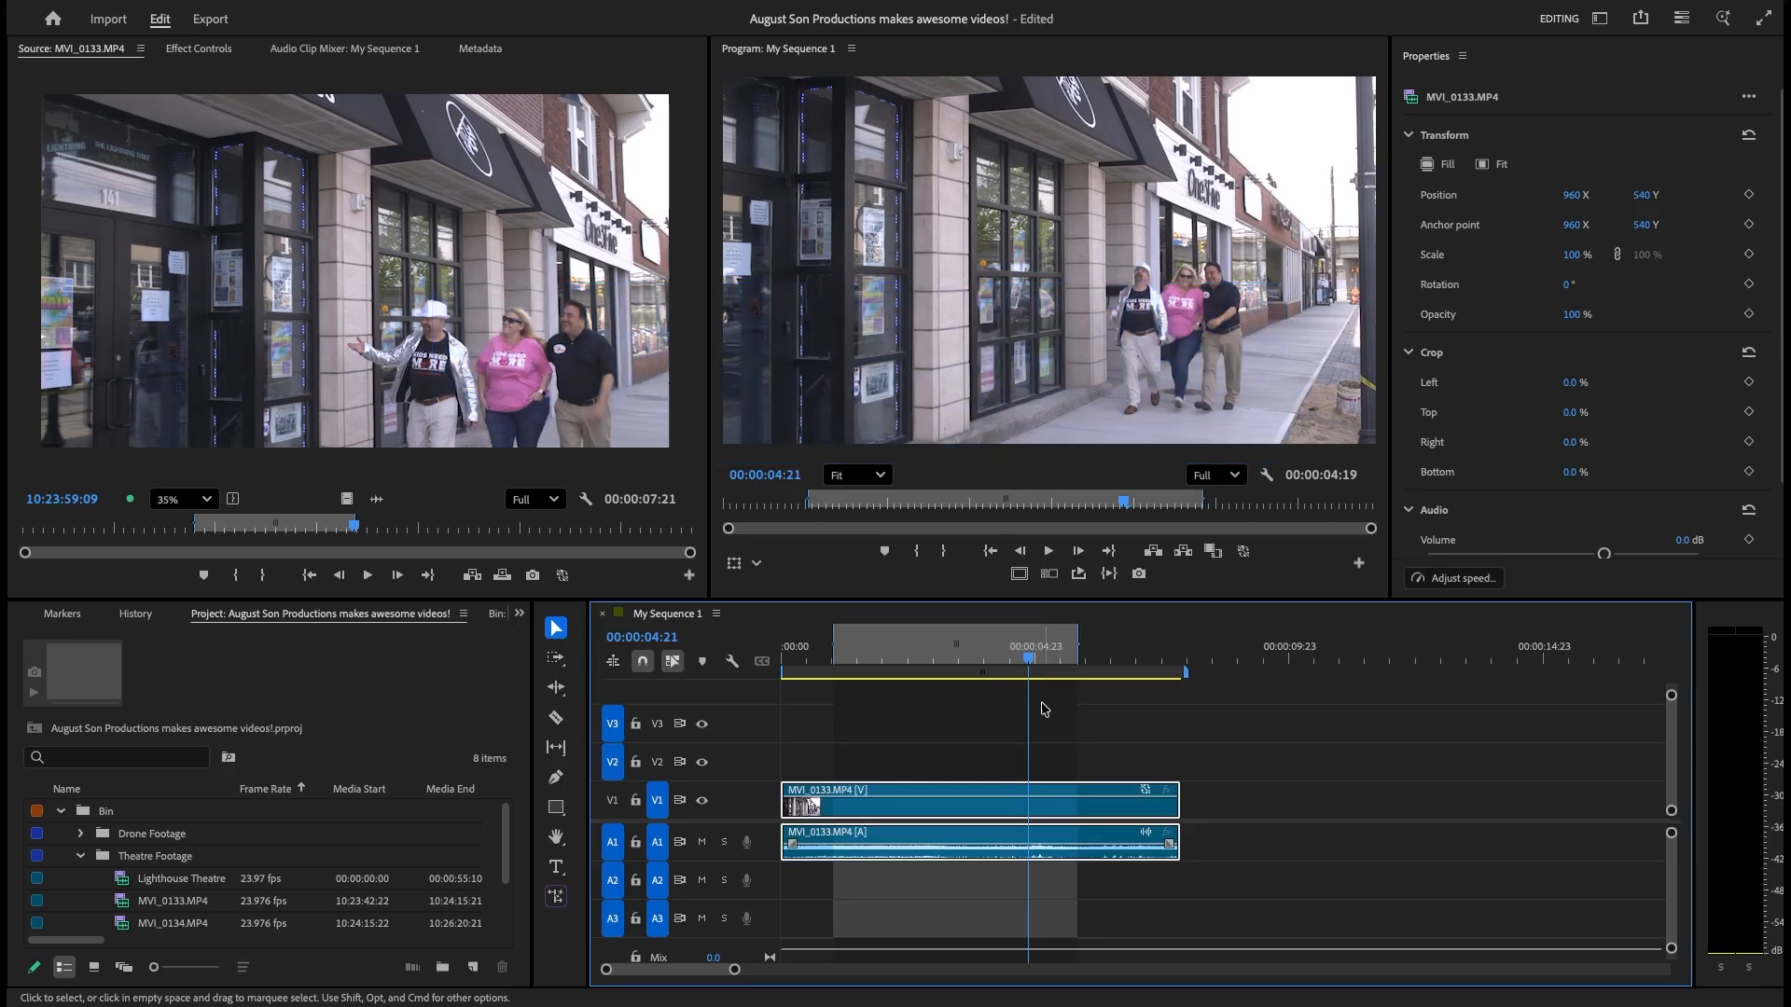
Clear the in and out points from My Sequence 1.
left_click_drag(1032, 674, 998, 678)
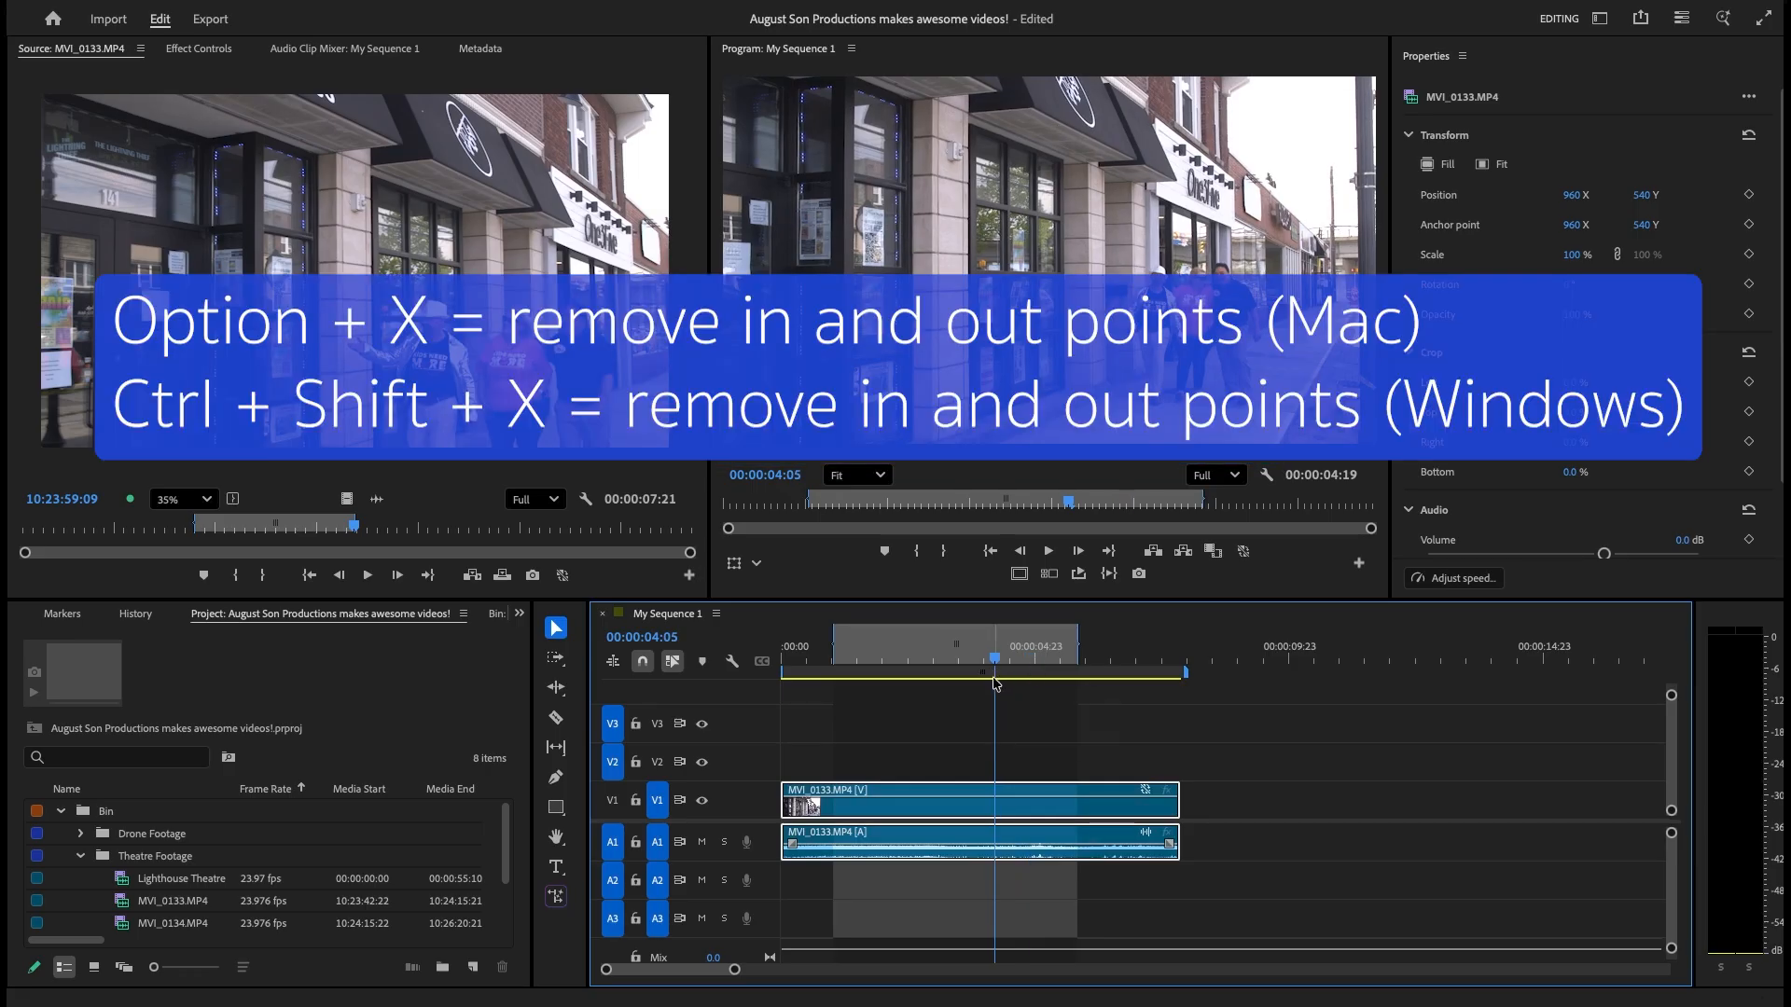
key("alt+x")
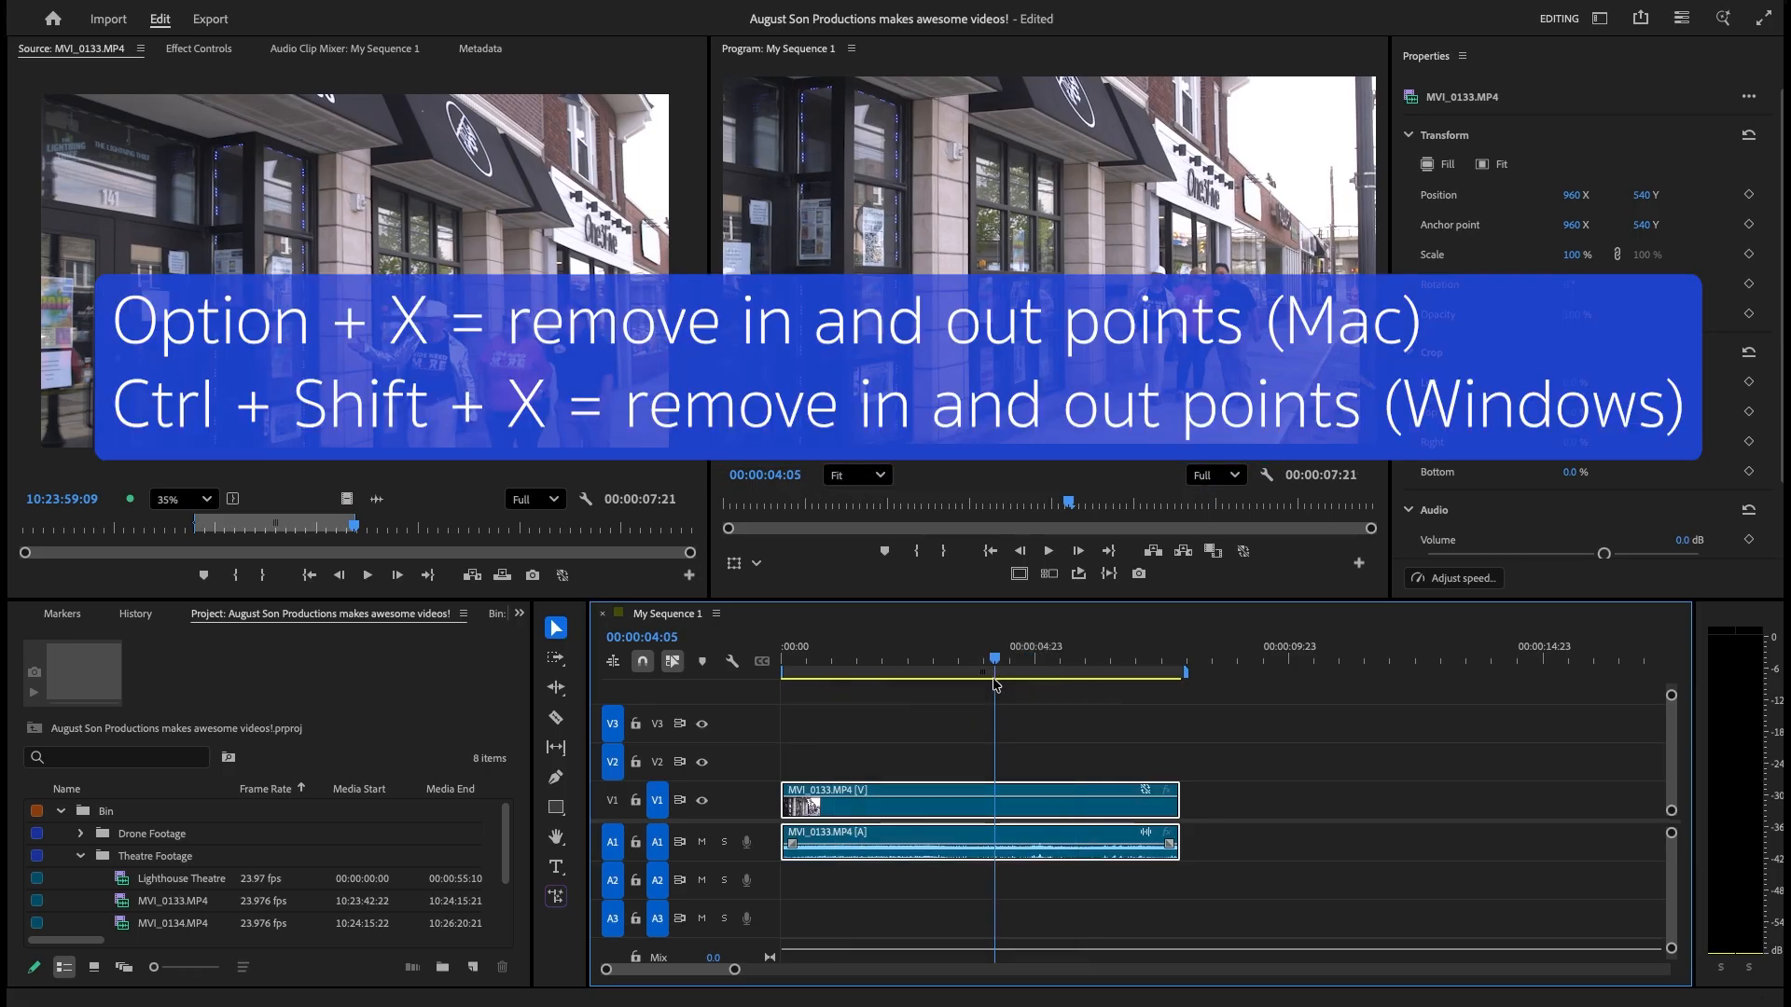
Add a marker to the timeline clip MVI_0133.MP4 at 00:00:01:17 and open that clip for source viewing.
left_click_drag(997, 683, 863, 678)
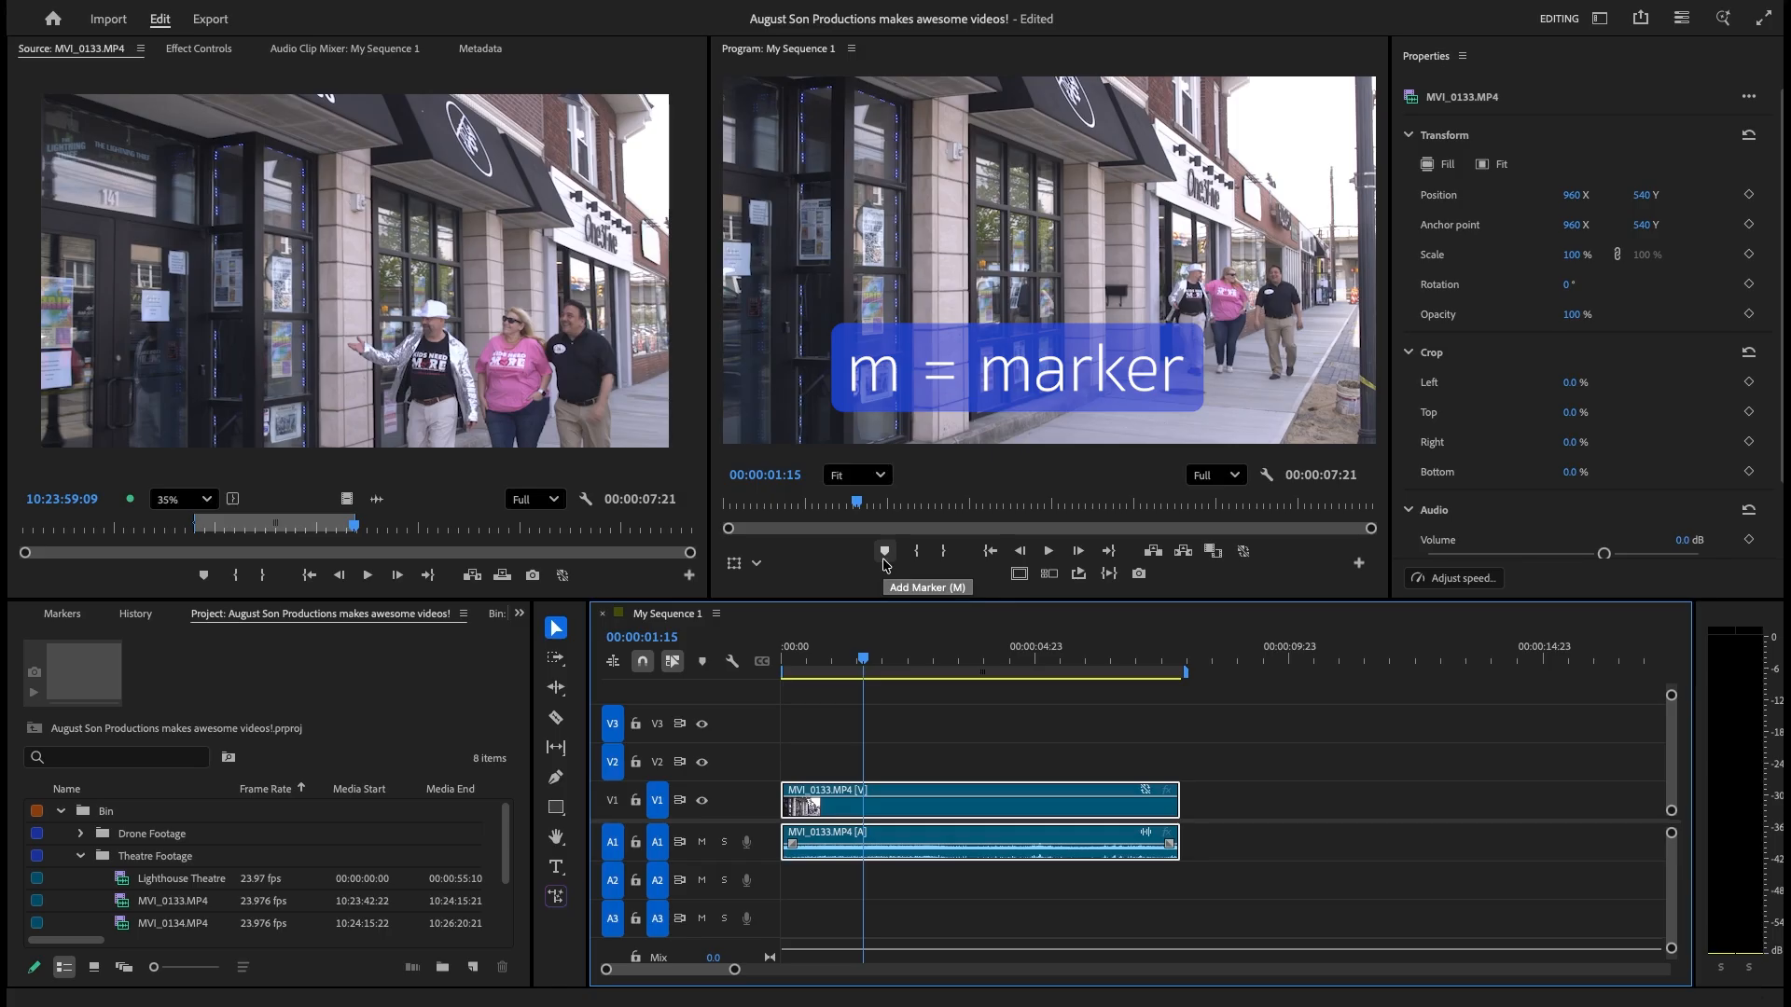
mouse_move(879, 661)
left_mouse_down()
mouse_move(908, 665)
mouse_move(873, 664)
left_mouse_up()
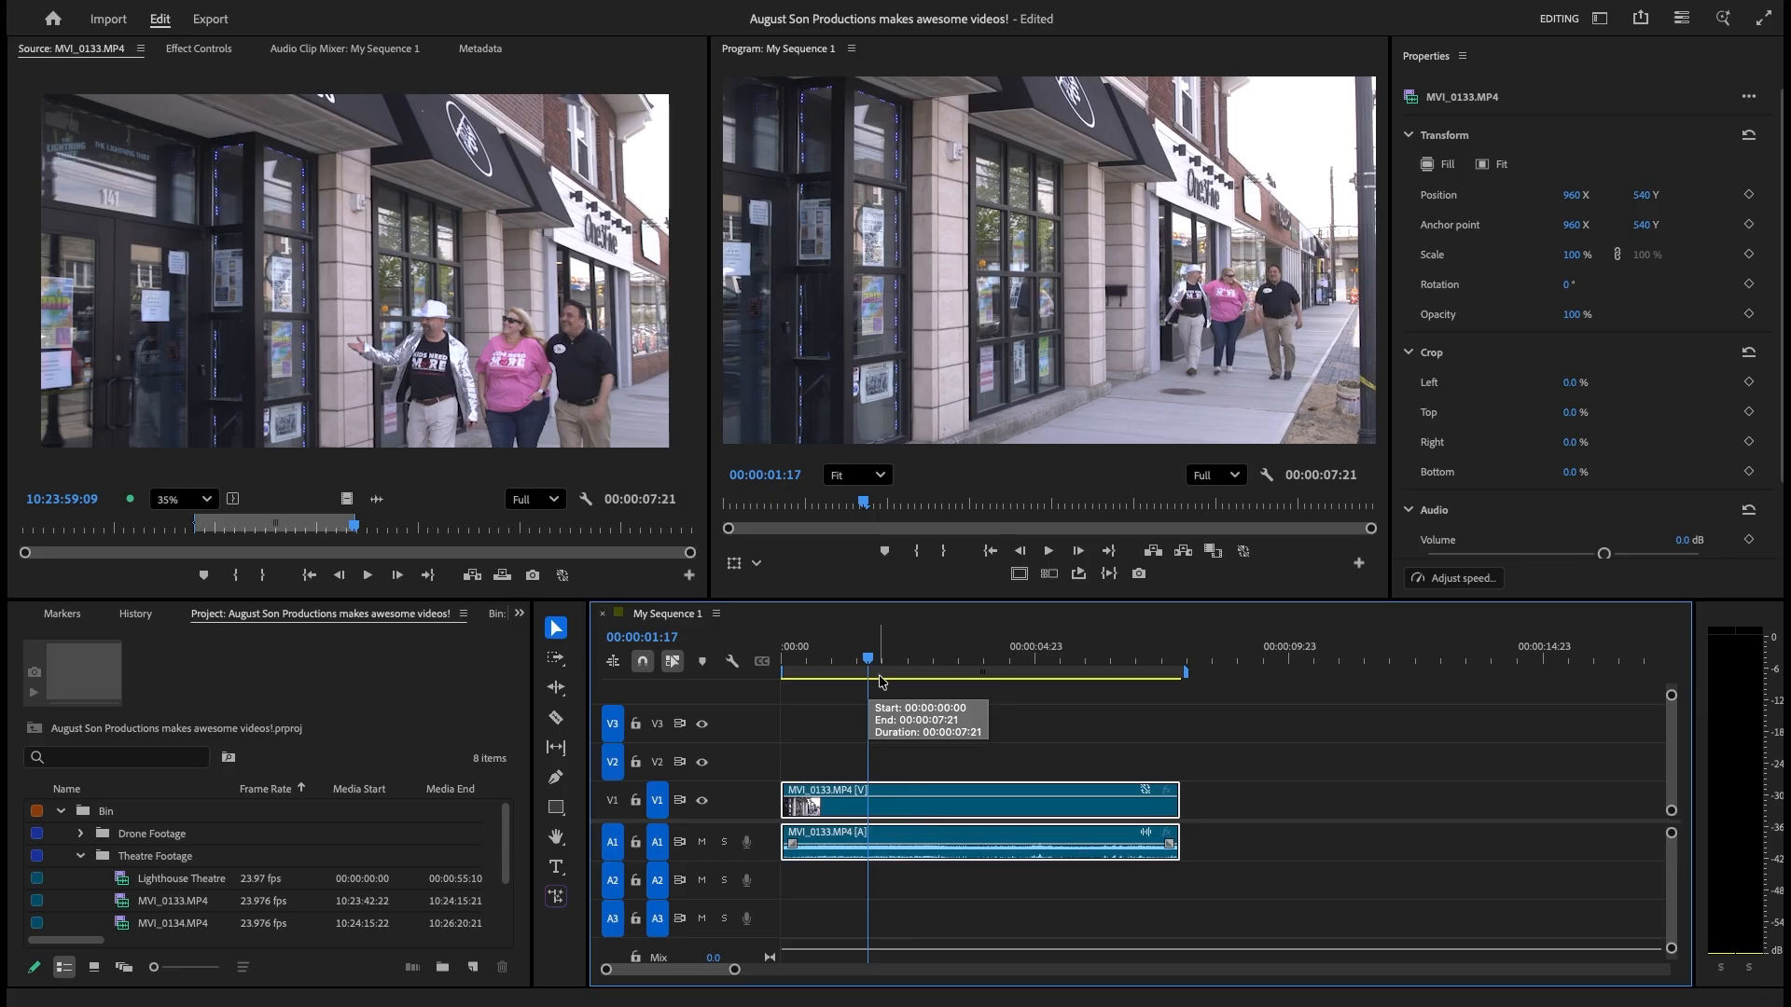
key("m")
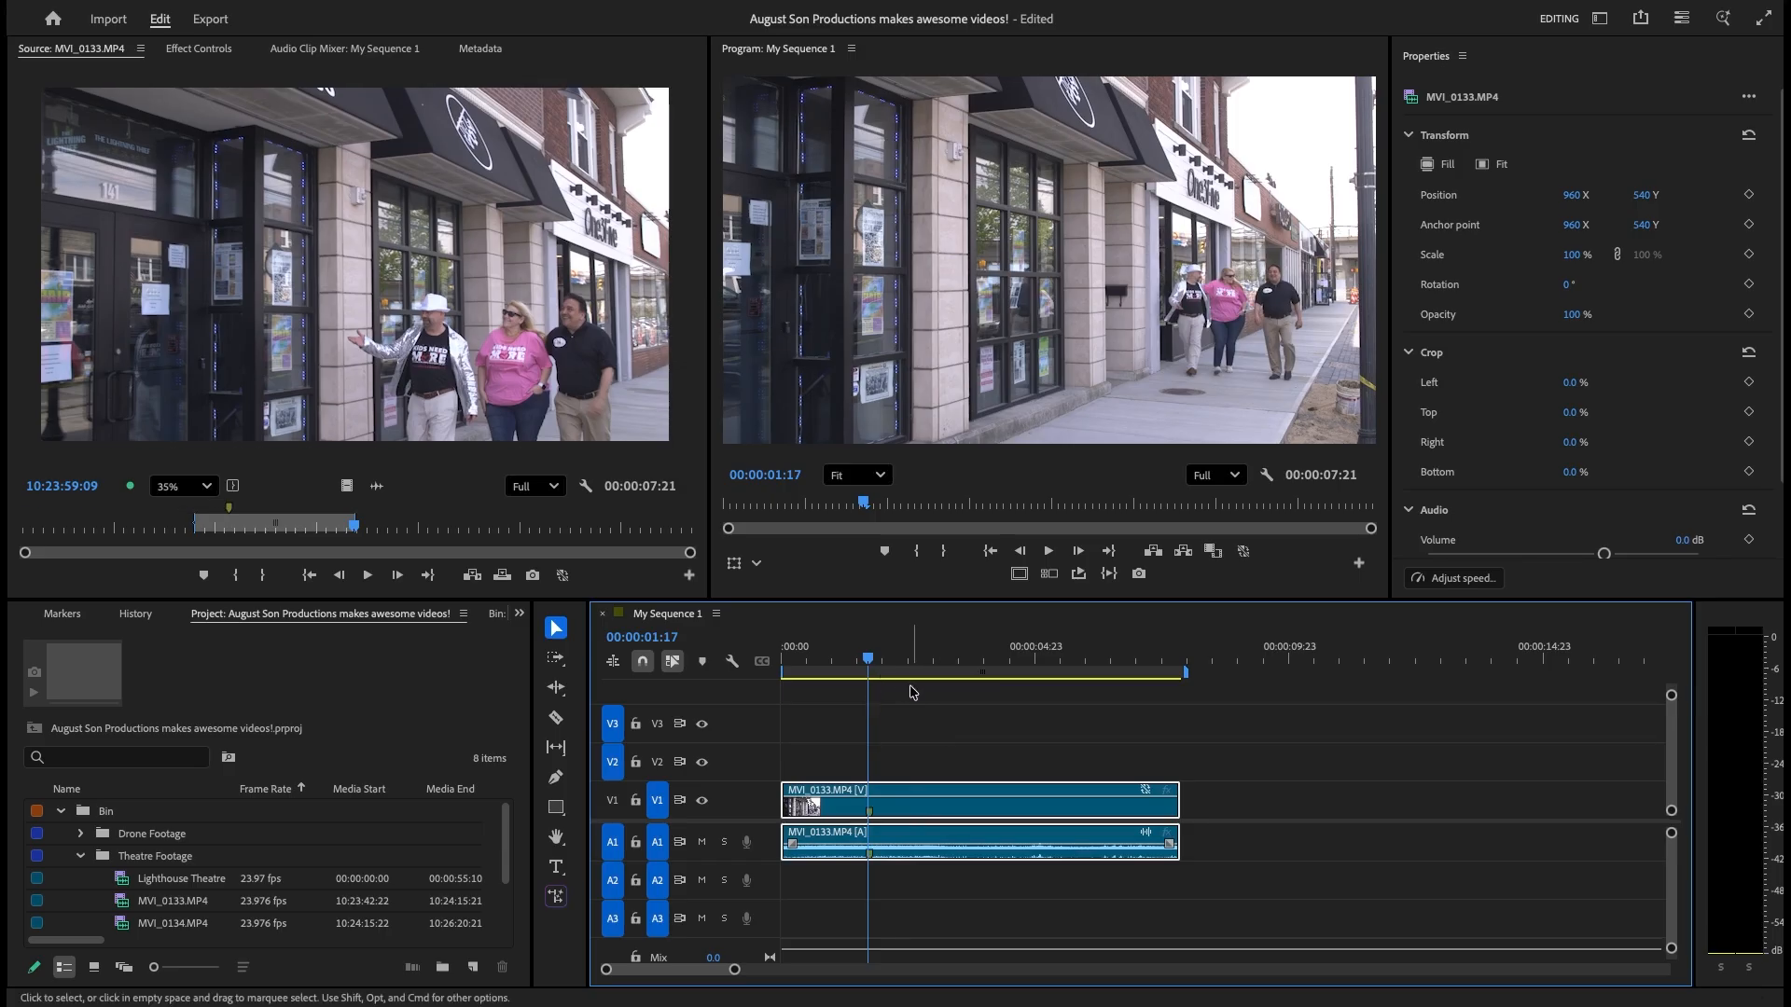
double_click(870, 815)
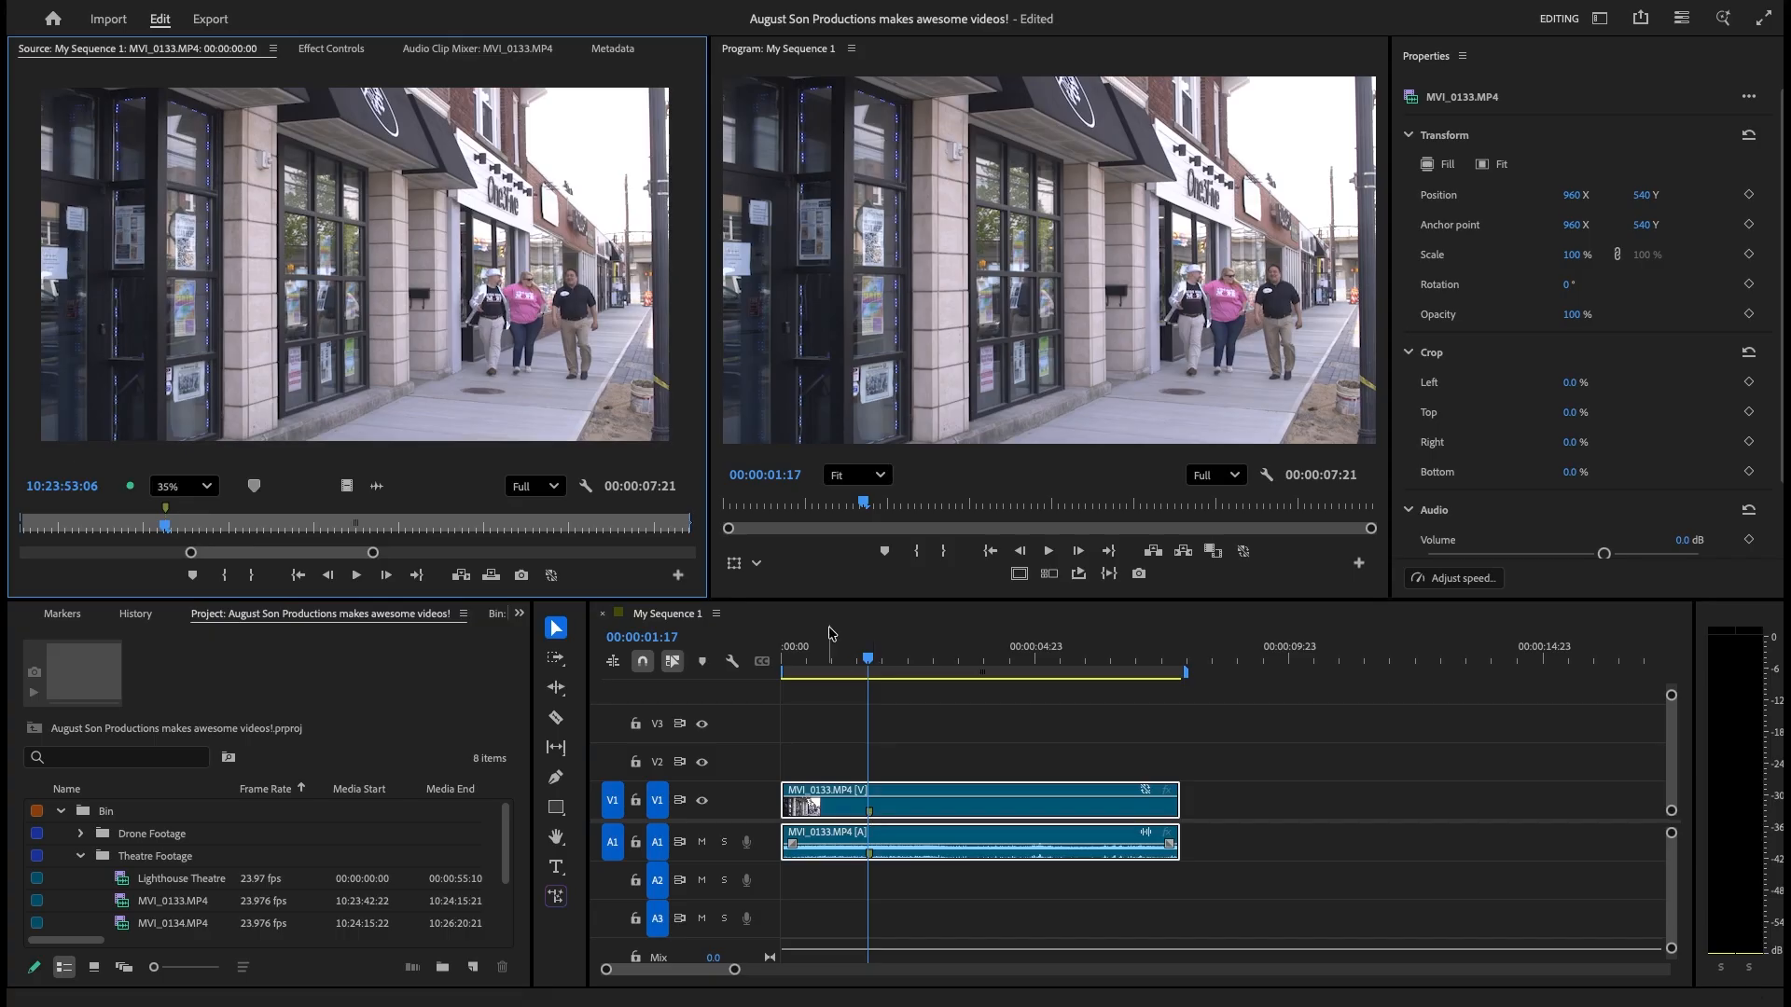
Add a marker to My Sequence 1 at 00:00:01:17 and lengthen its duration in the marker settings.
left_click(931, 725)
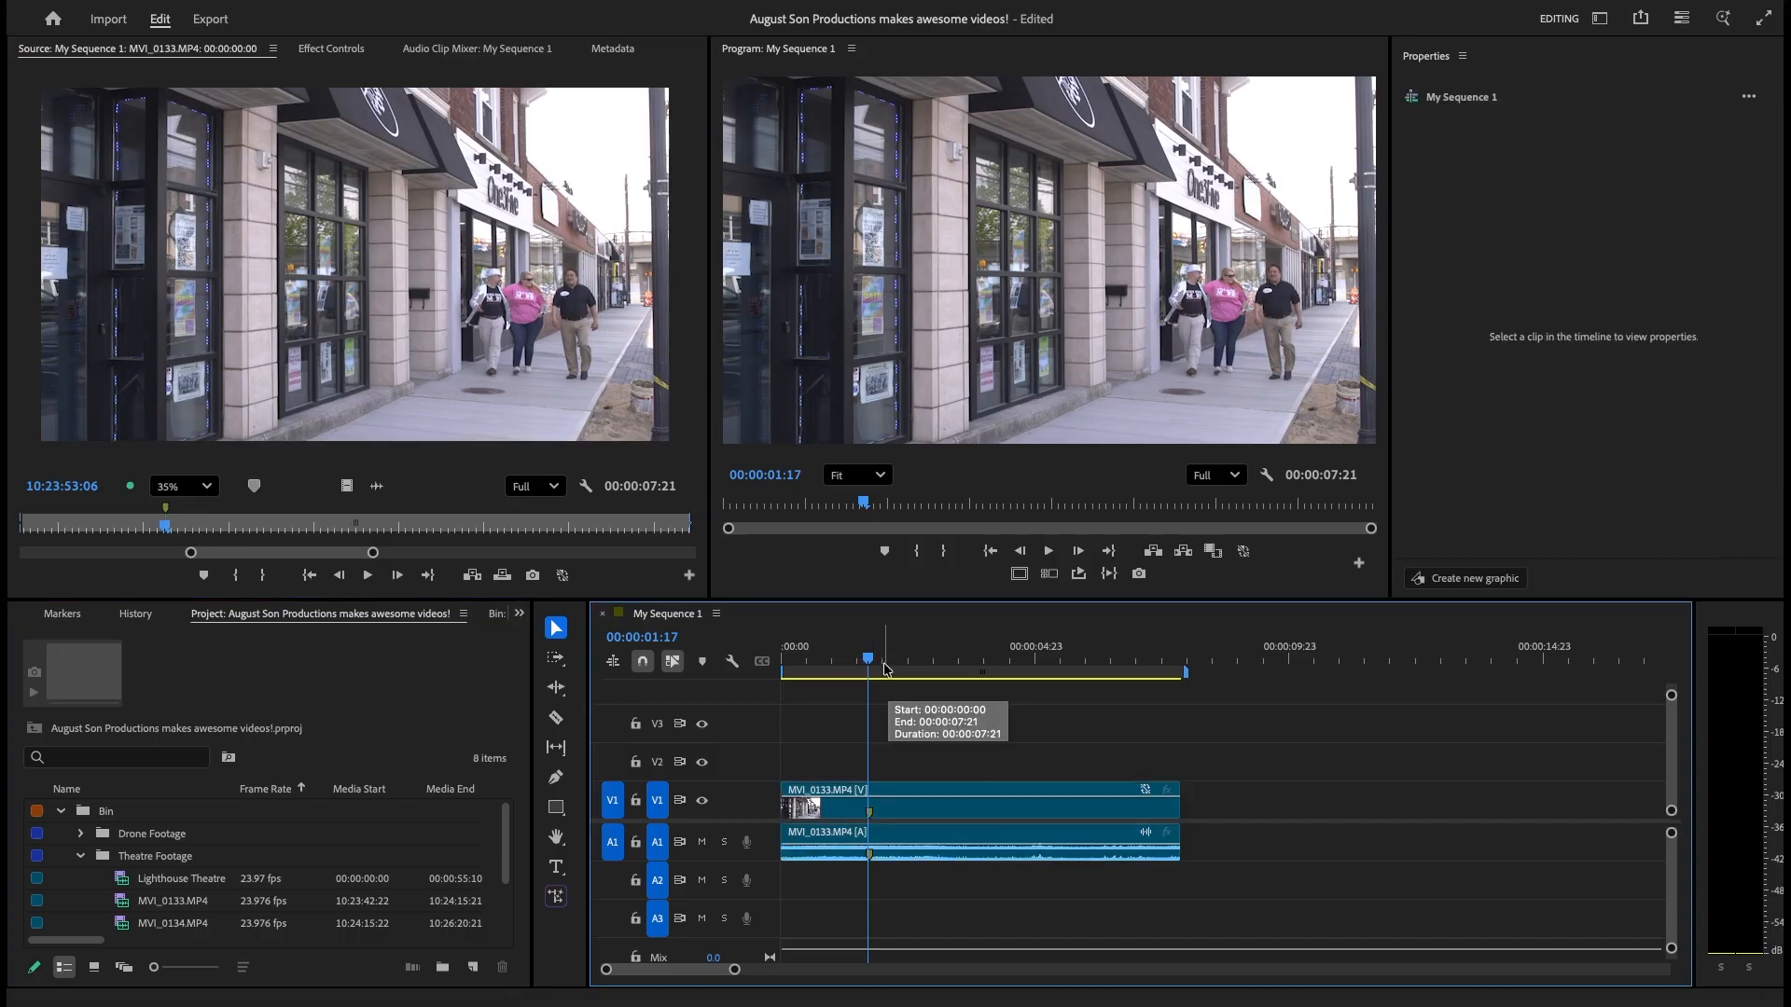
key("m")
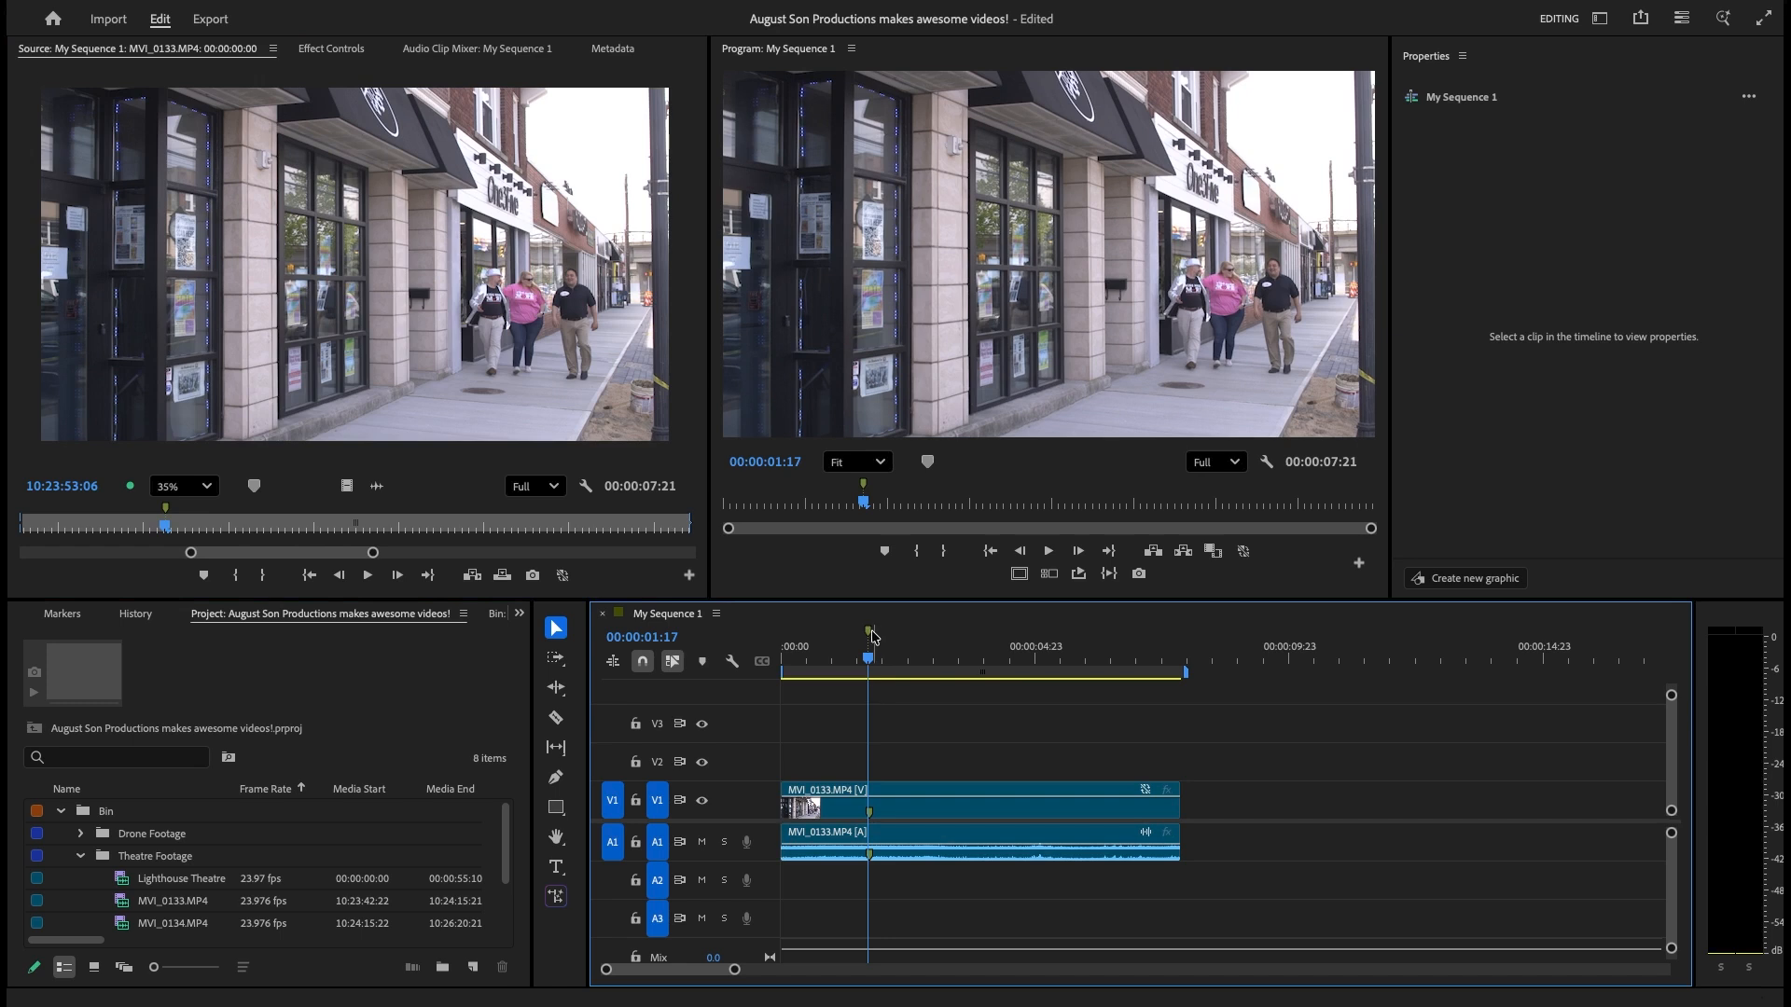
double_click(870, 644)
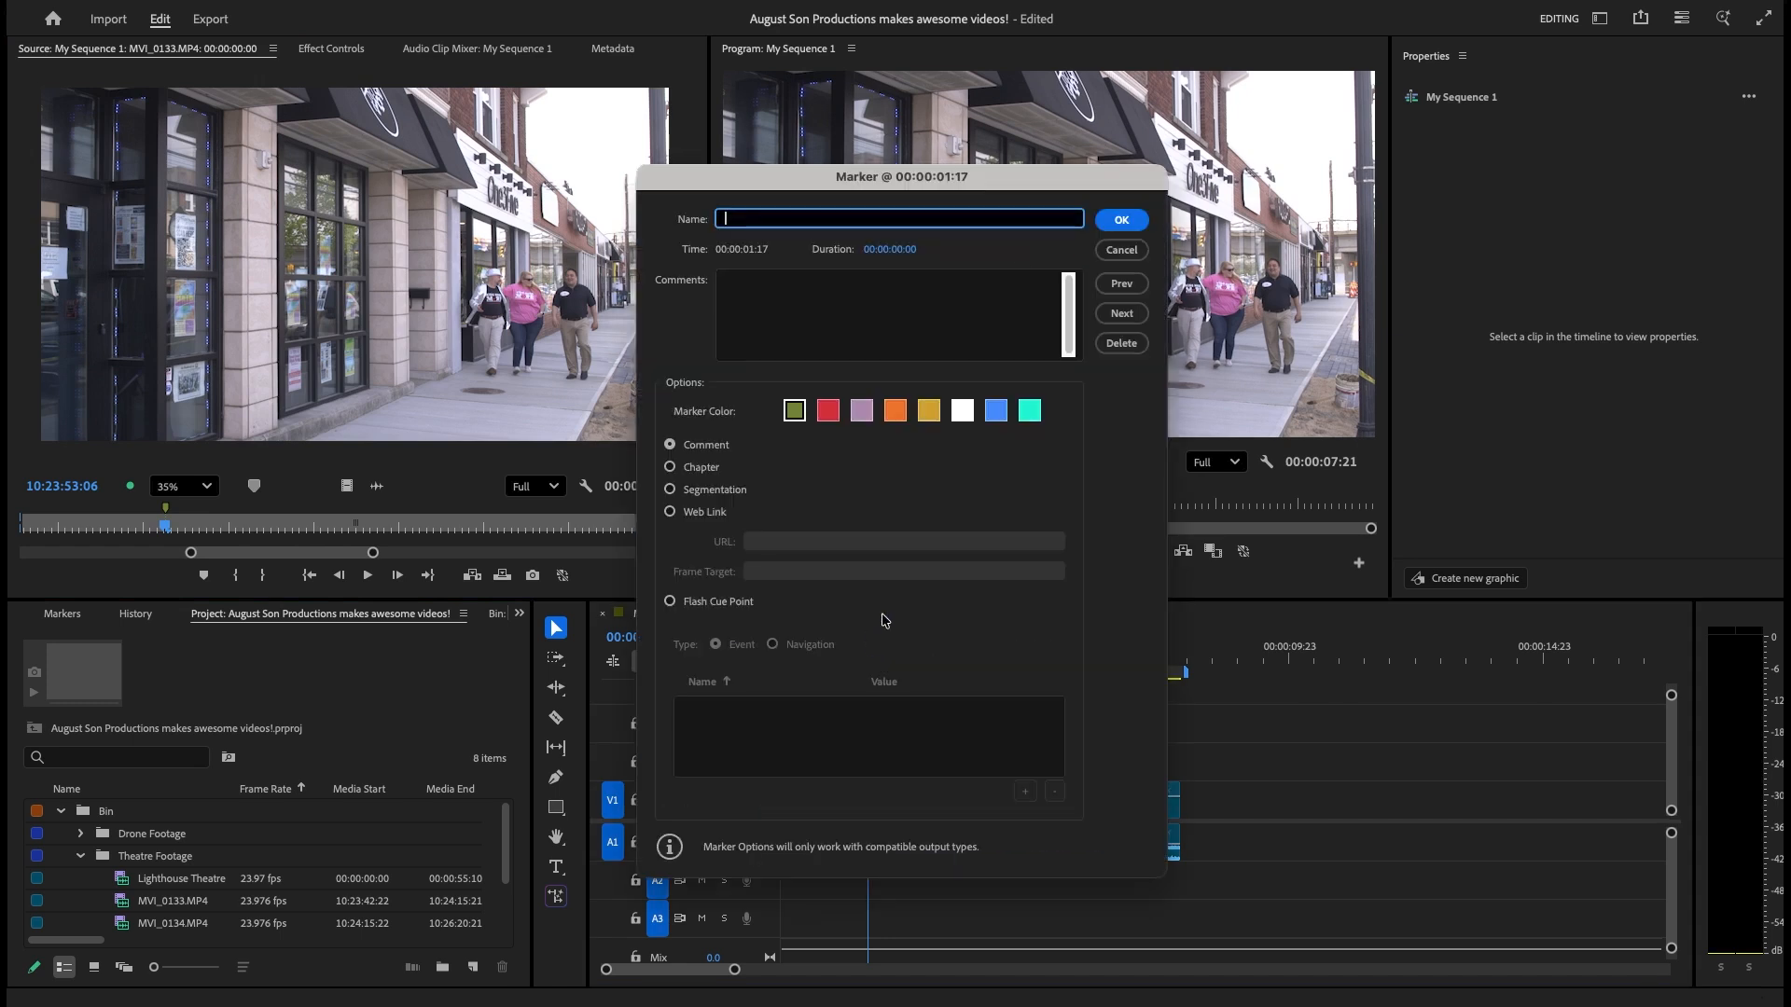
left_click_drag(872, 250, 869, 249)
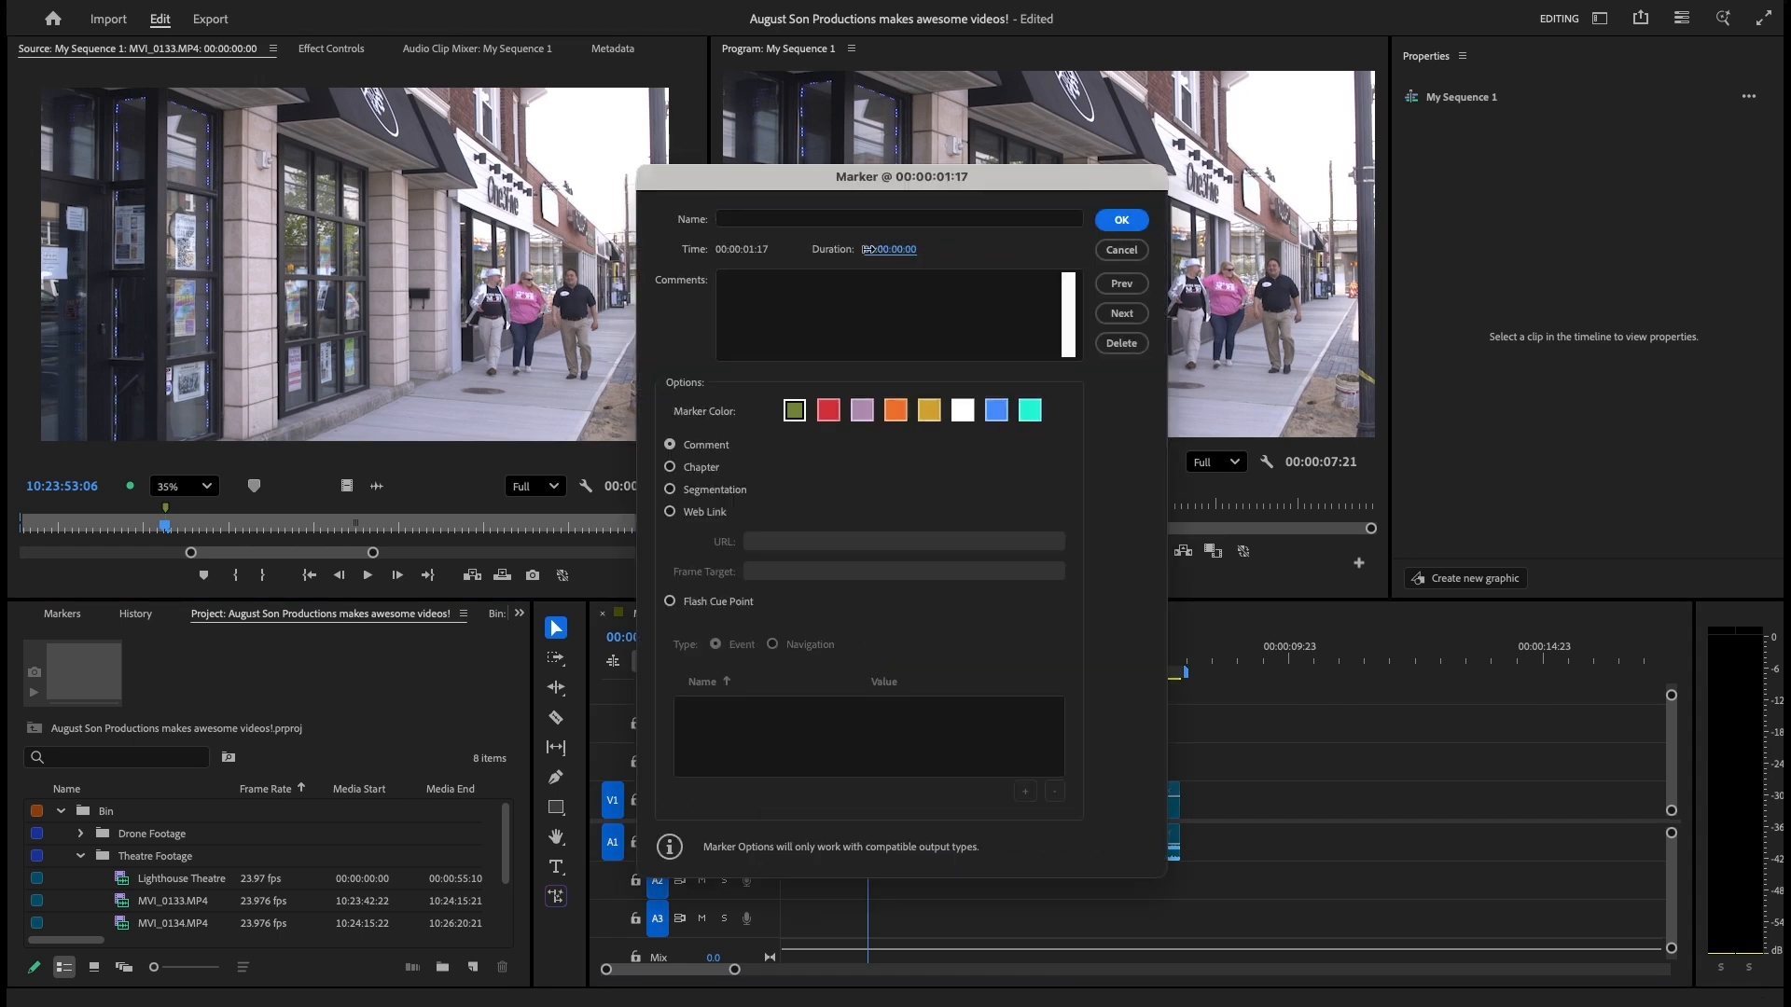
left_click(1124, 220)
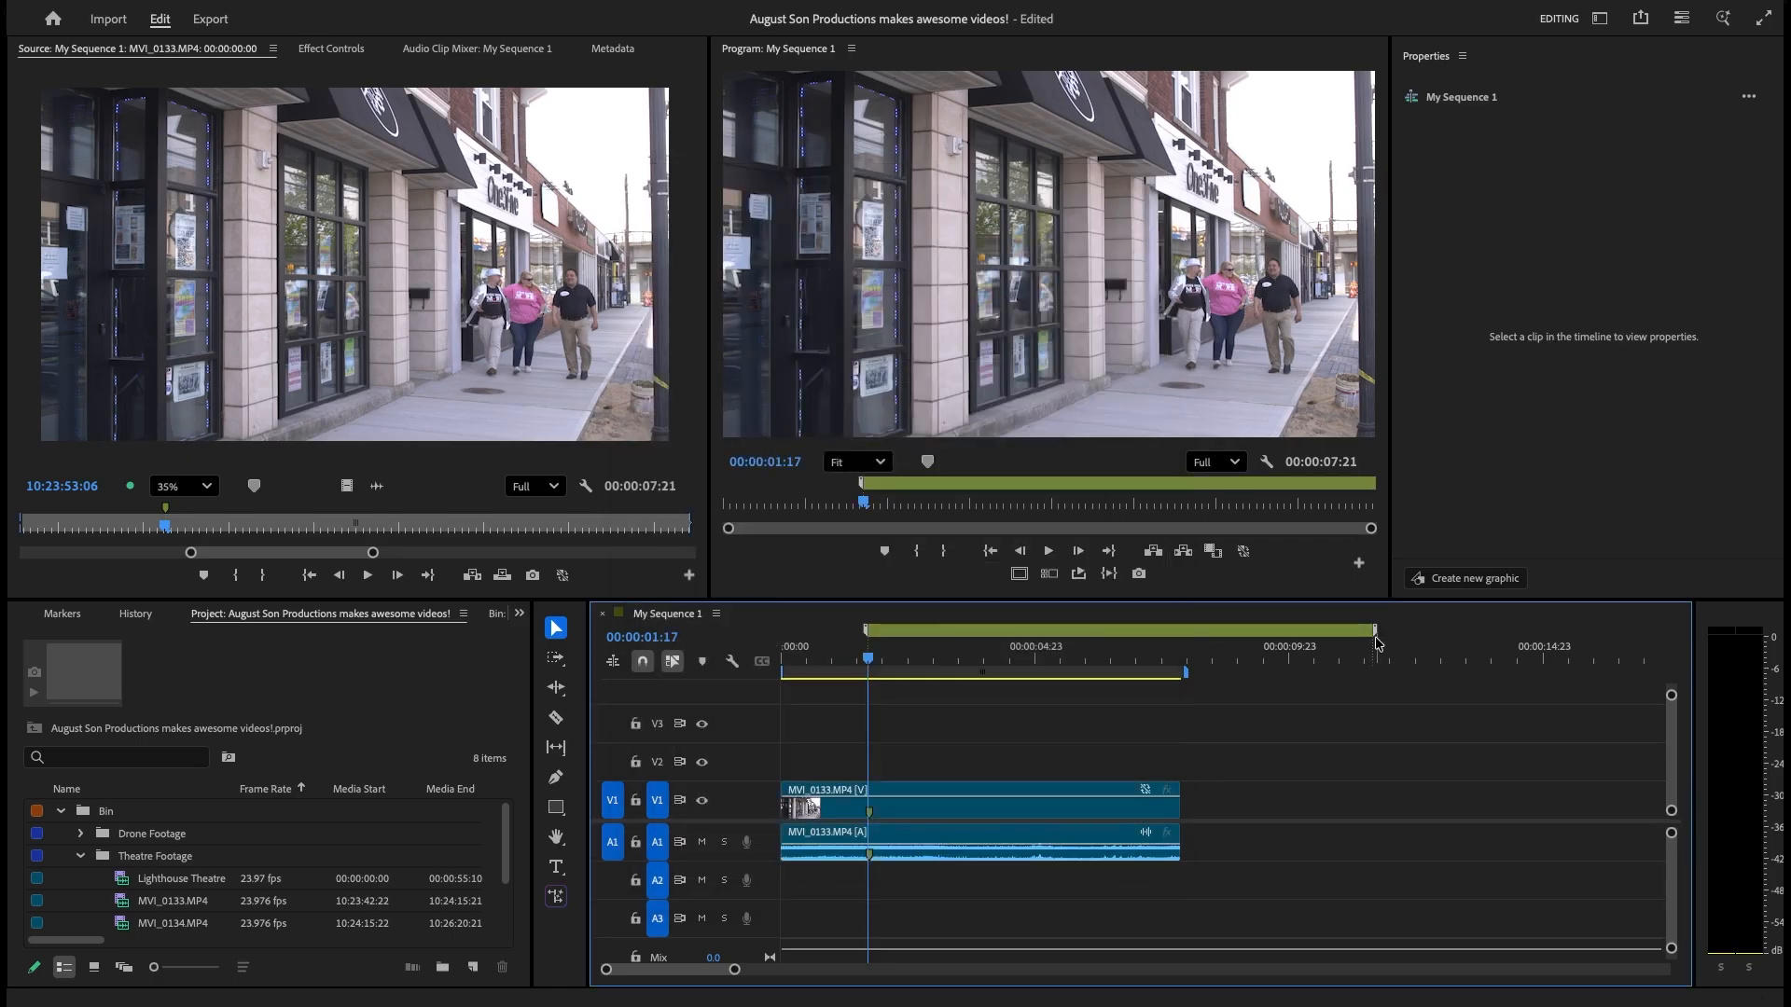
Shorten the sequence marker's duration to 00:00:01:10 and name it "Delete for Jump Cut?".
mouse_move(1376, 641)
left_mouse_down()
mouse_move(1029, 595)
mouse_move(941, 618)
left_mouse_up()
left_click(890, 640)
double_click(891, 633)
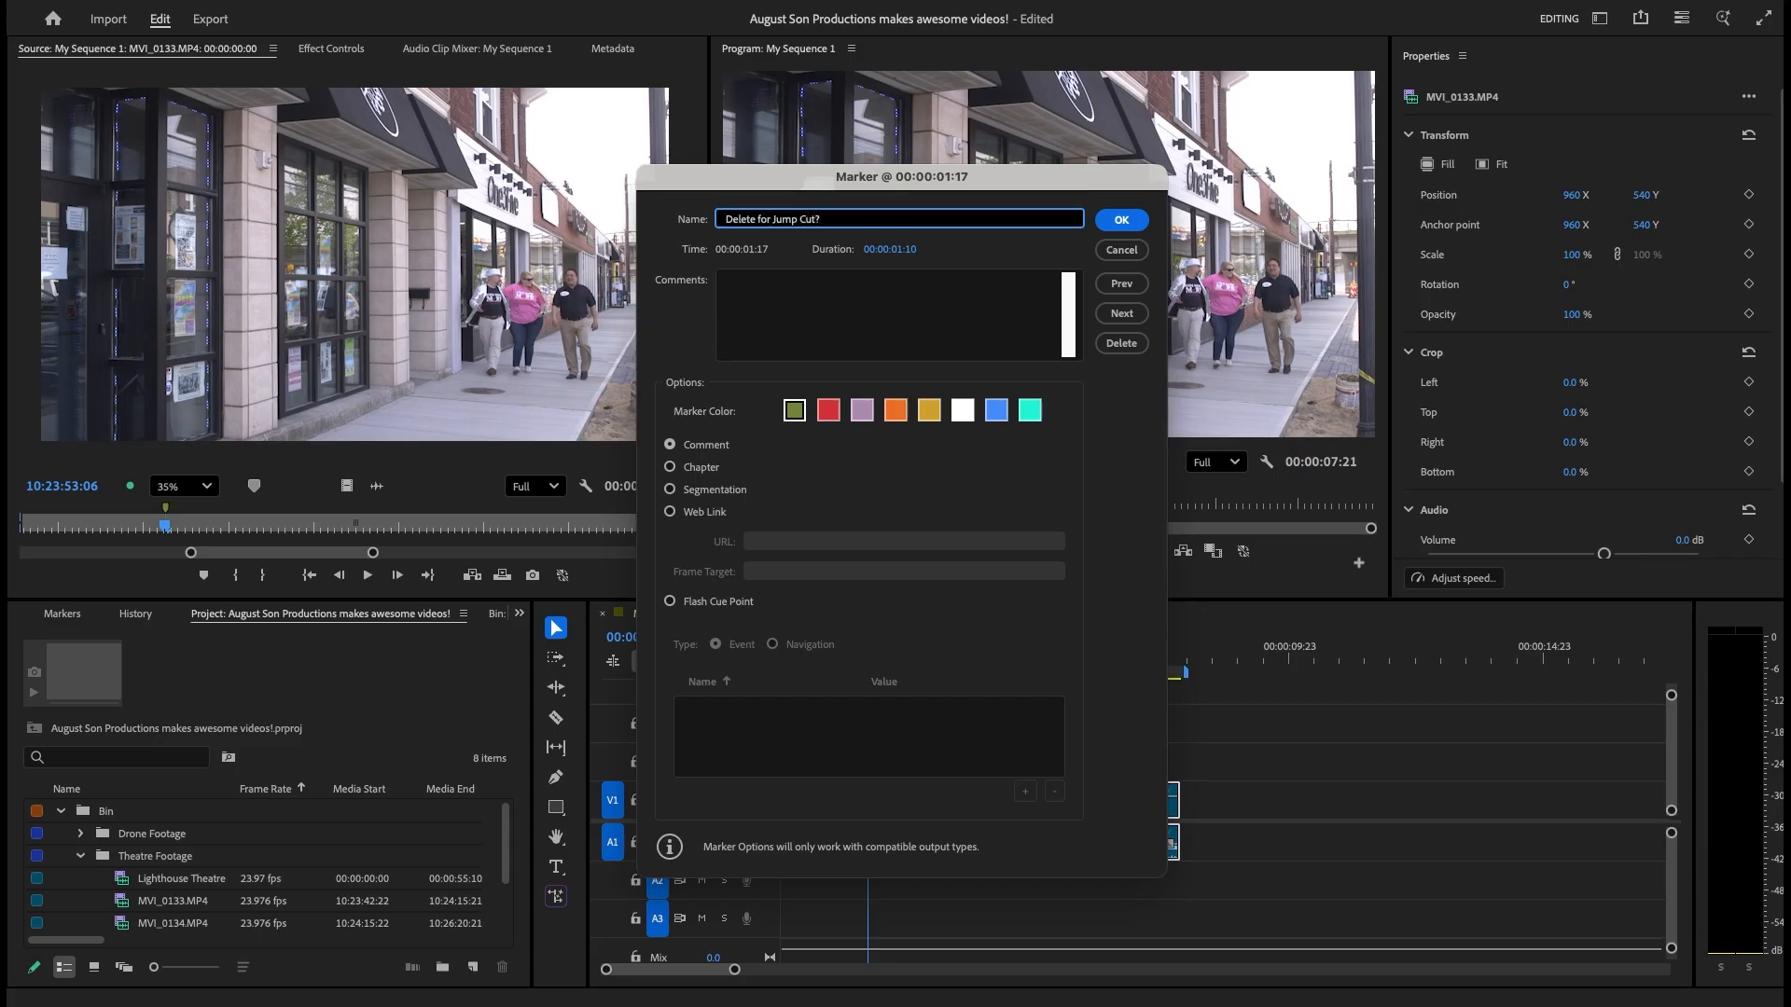
left_click(1121, 219)
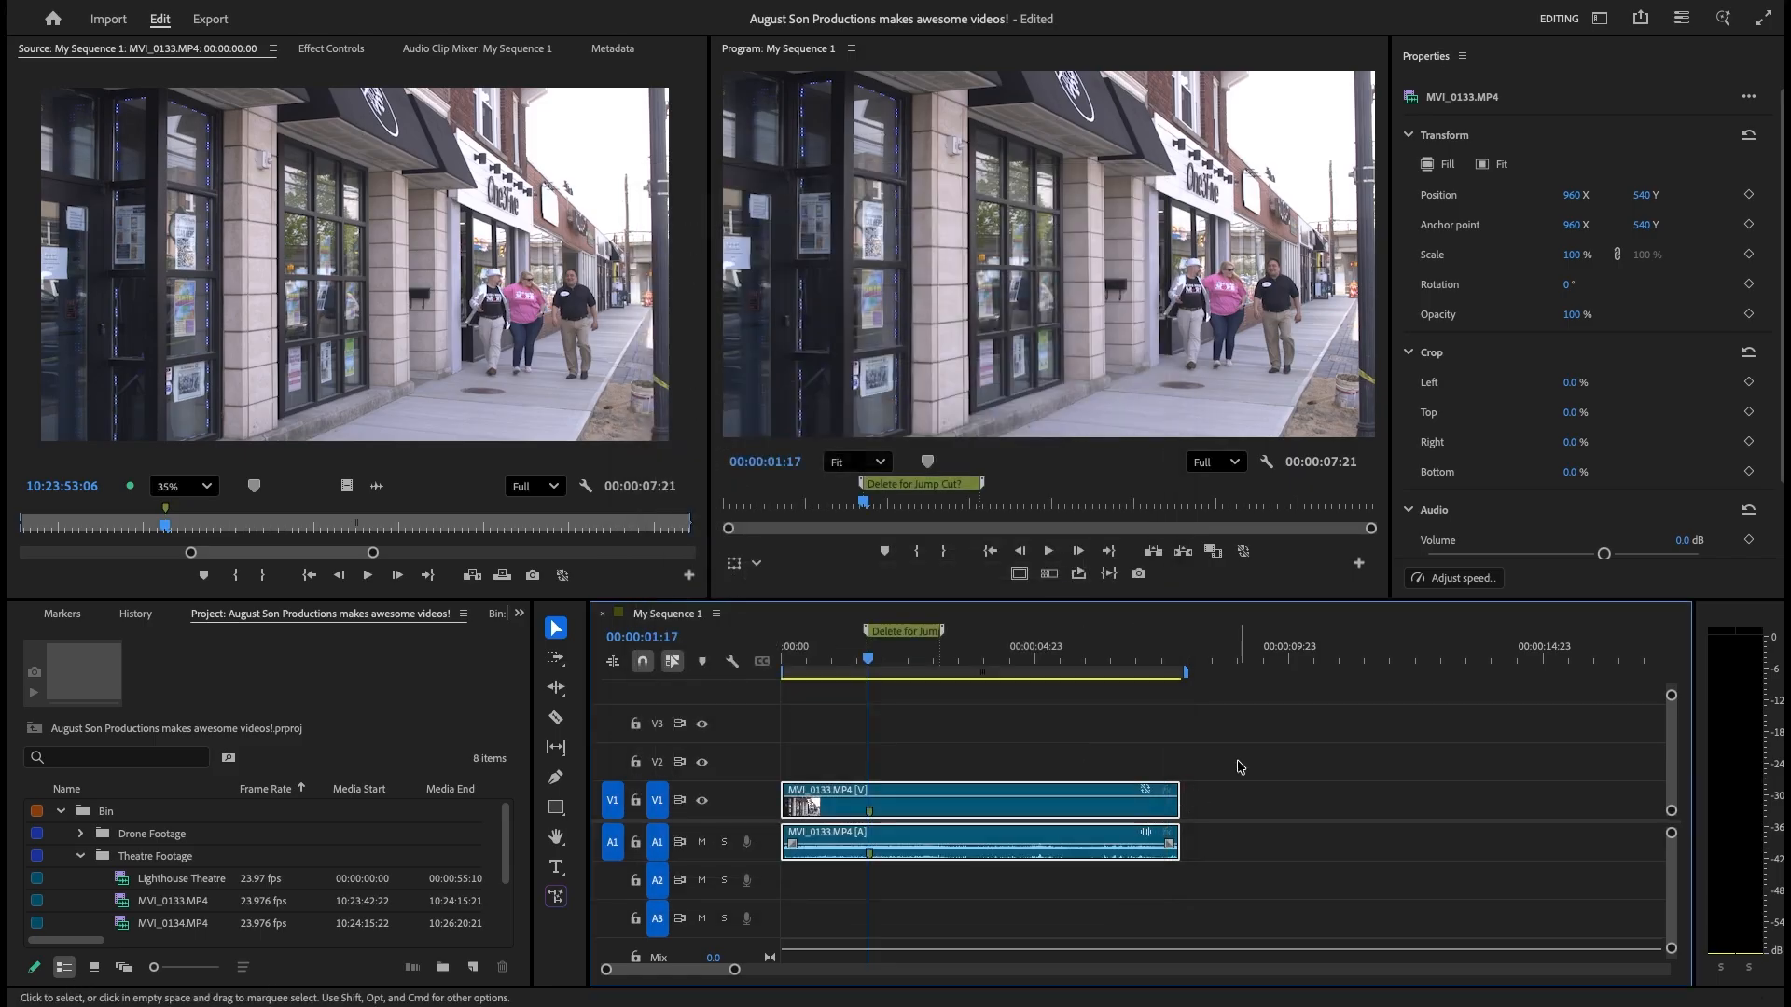
Scrub across the marked range to 00:00:03:03 and undo the sequence marker and clip marker additions.
left_click_drag(868, 674, 935, 679)
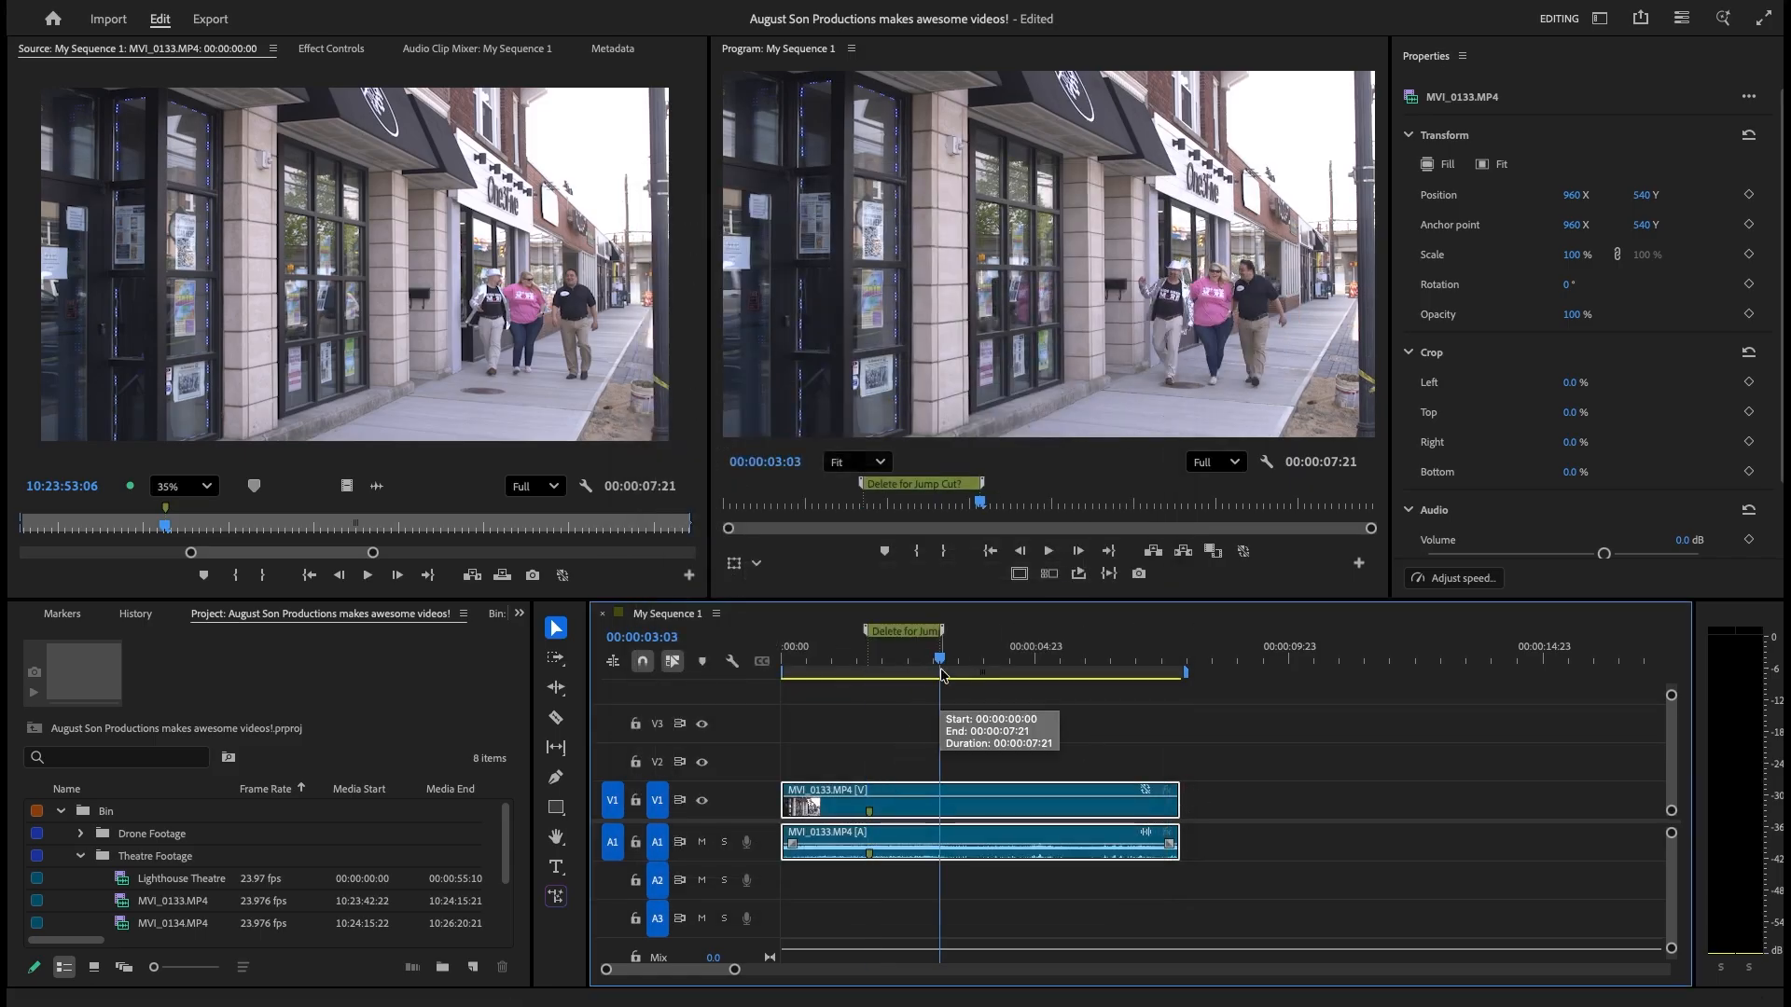
mouse_move(941, 671)
left_mouse_down()
mouse_move(869, 673)
mouse_move(942, 677)
left_mouse_up()
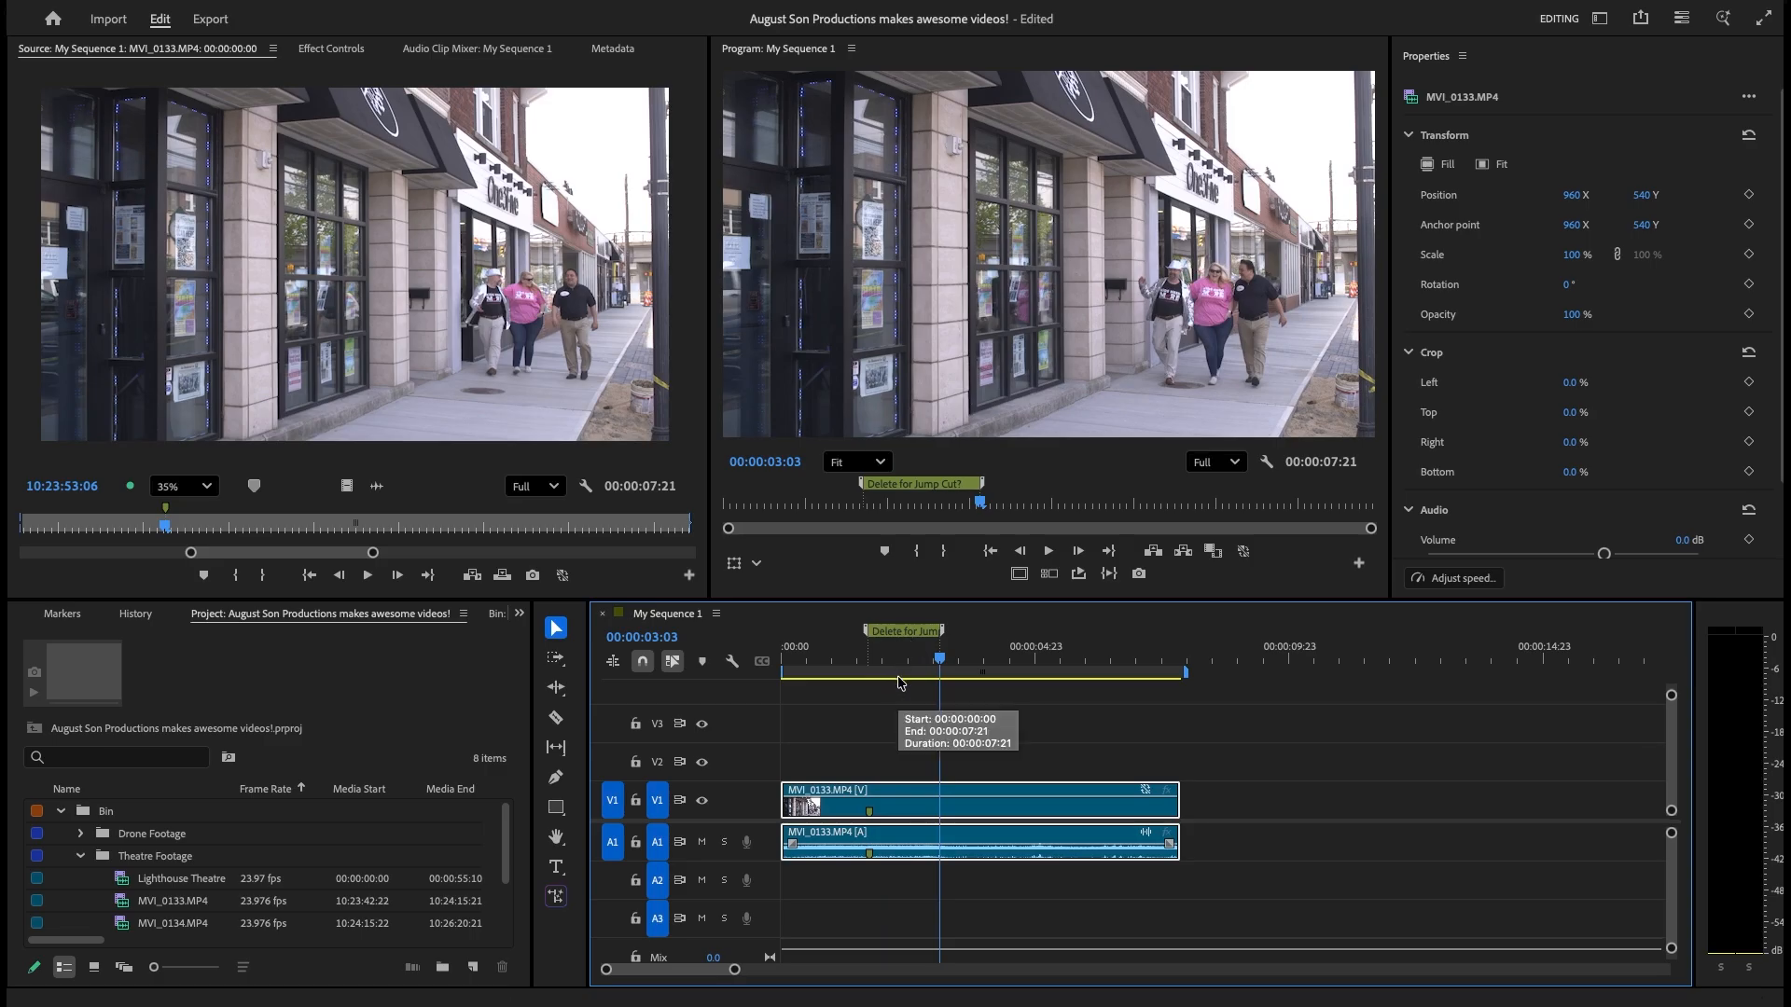
key("super+z")
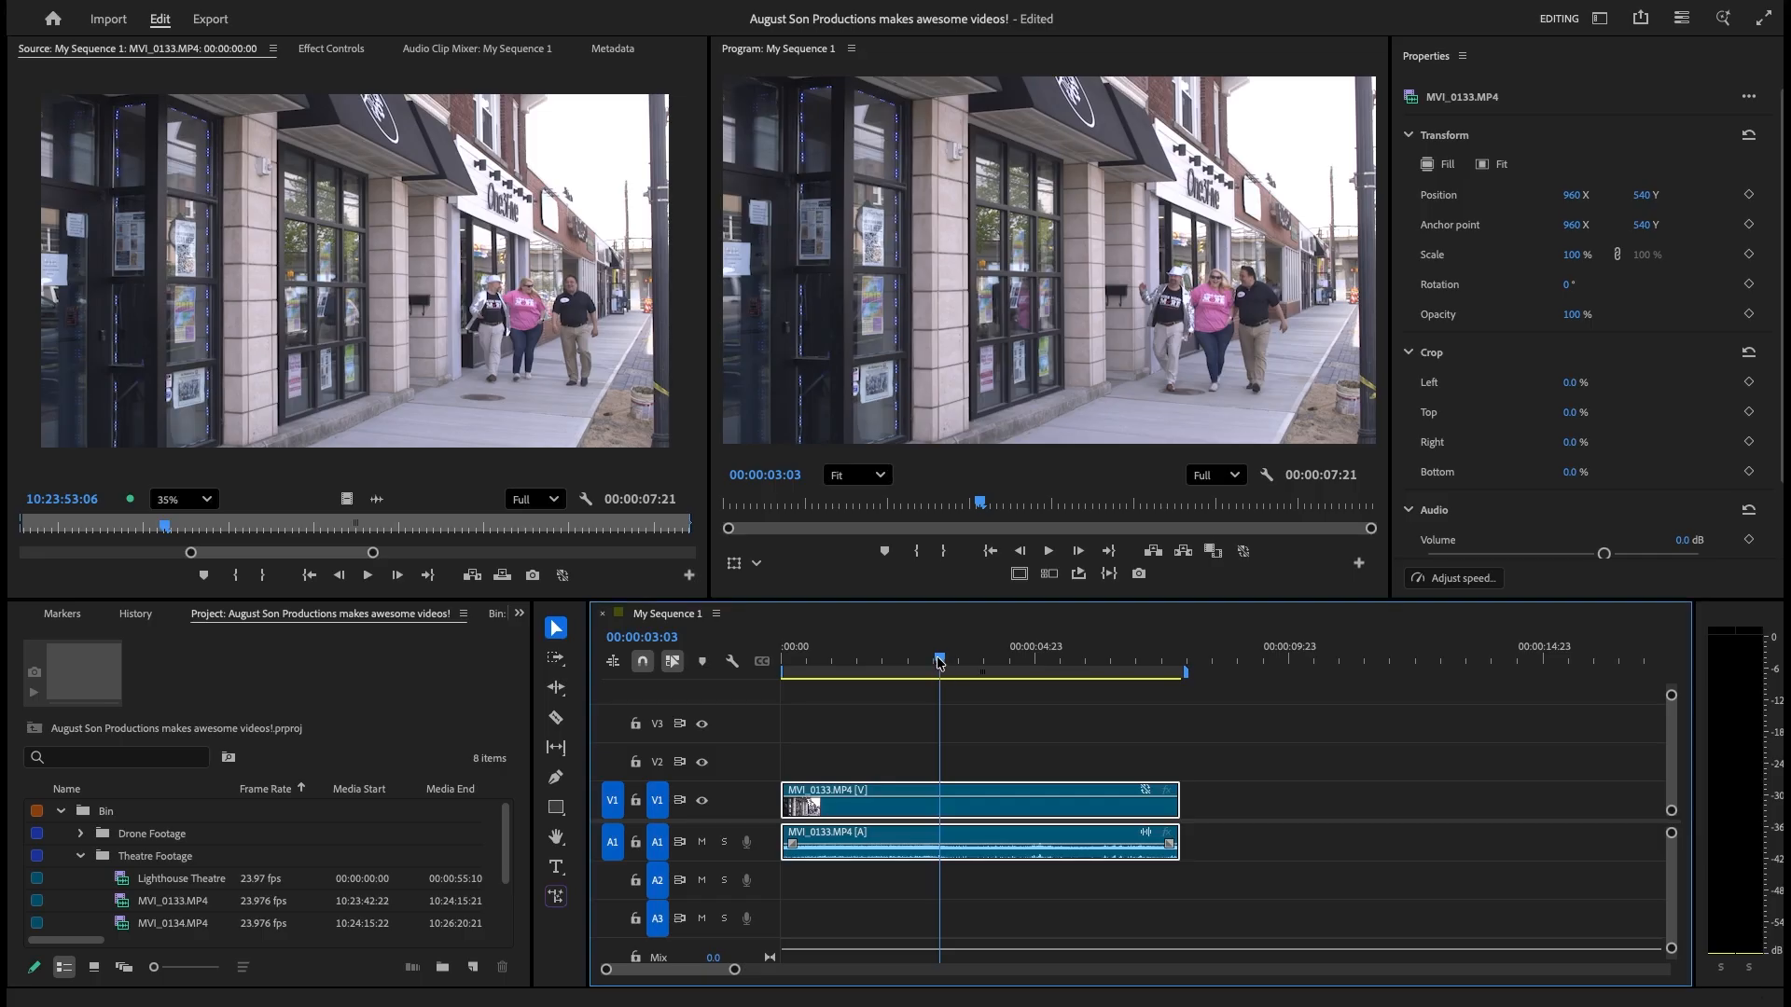
Play My Sequence 1 from its start, and return the playhead to 00:00:00:00.
left_click_drag(944, 663, 732, 688)
key("space")
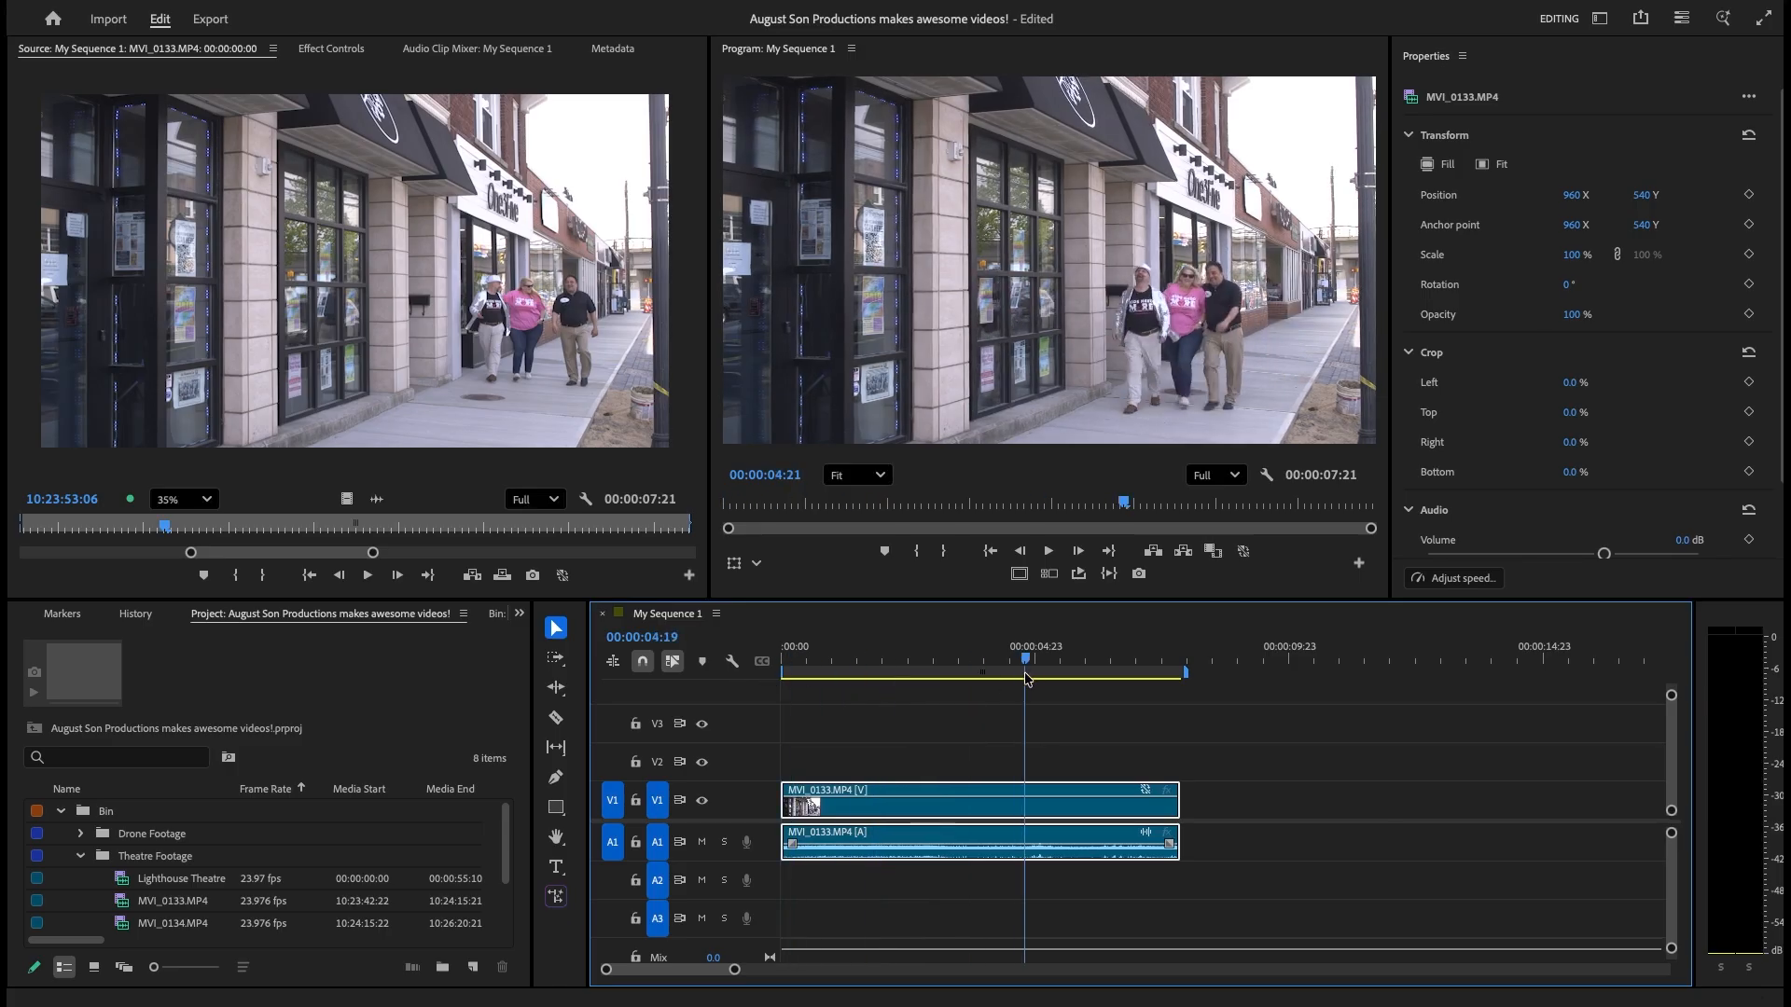
left_click_drag(927, 735, 746, 719)
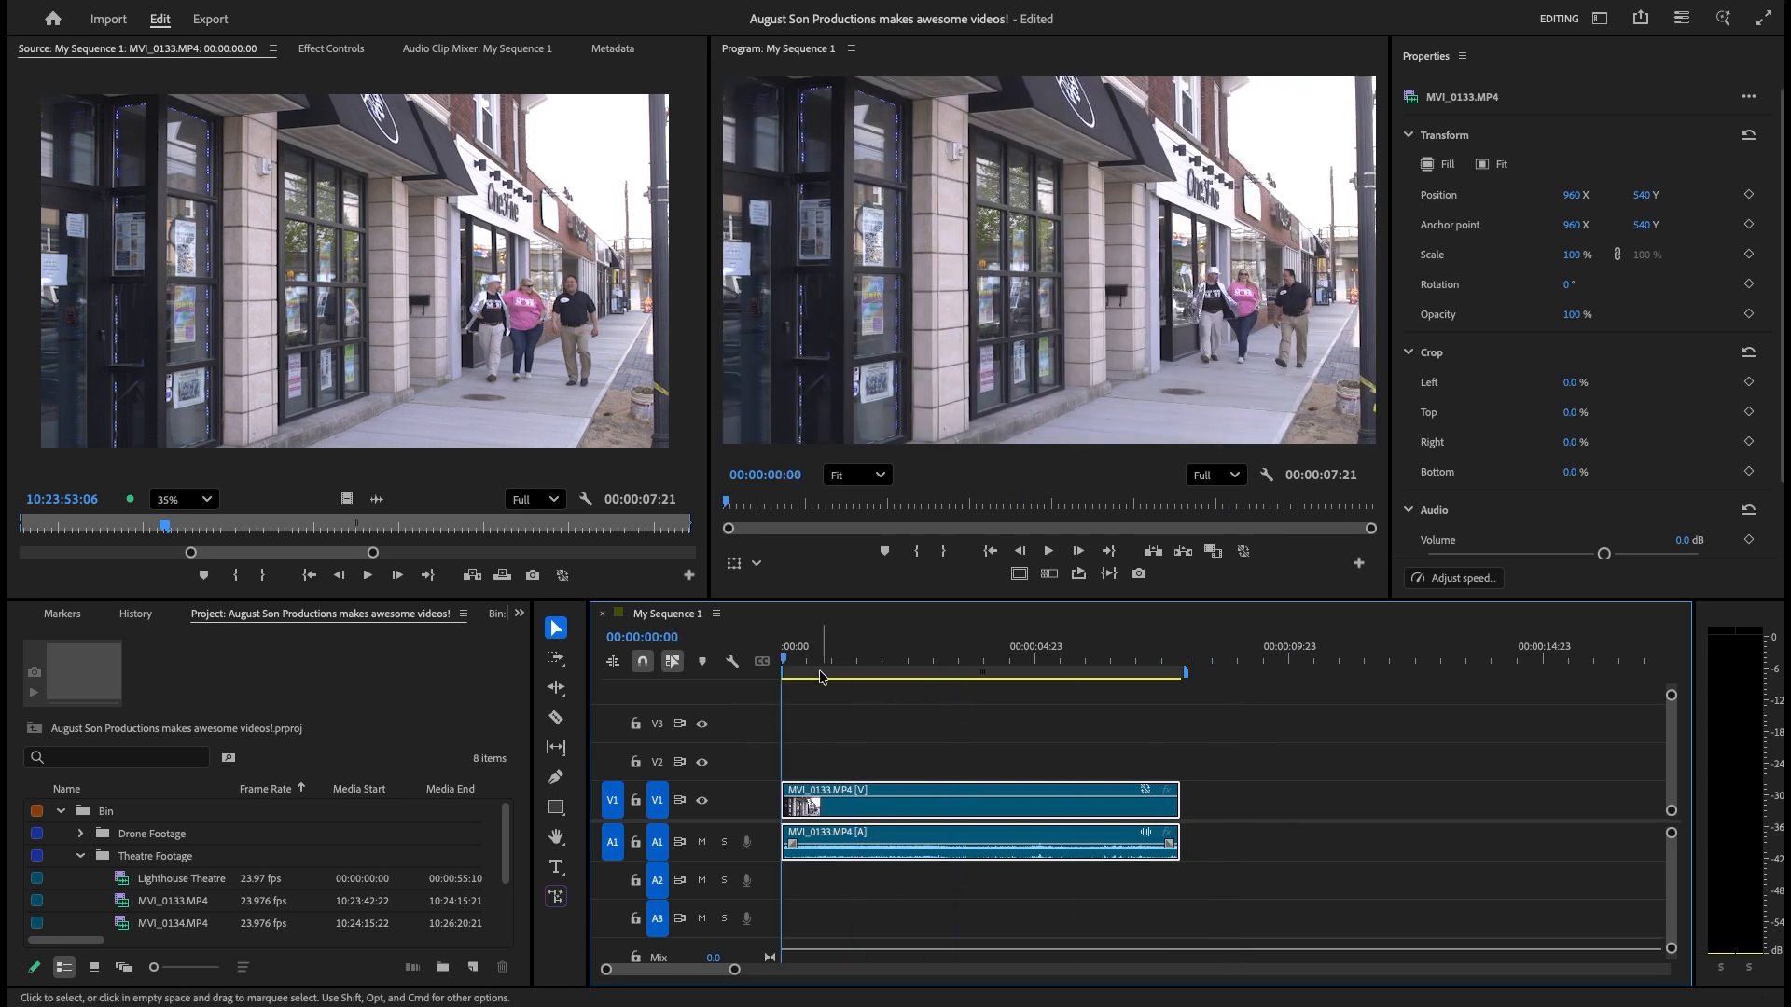
Mark an in point at 00:00:00:00 and an out point at 00:00:04:00 in the sequence.
key("i")
left_click_drag(793, 658, 989, 700)
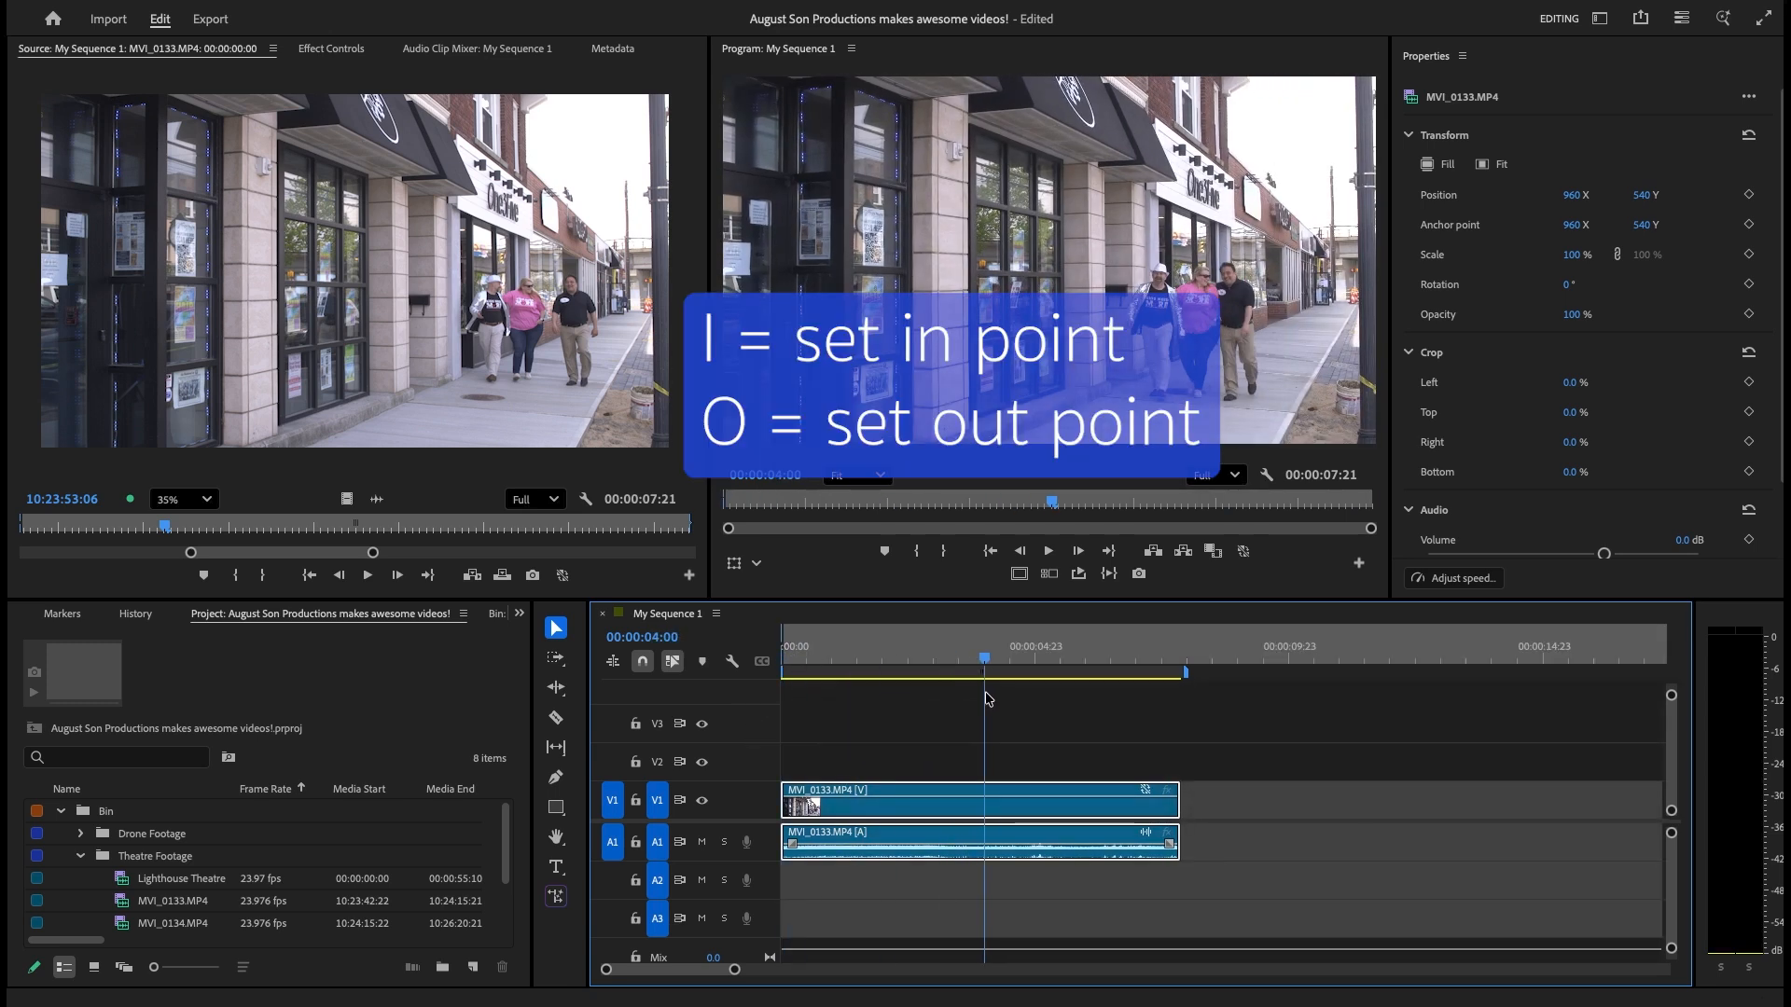
key("o")
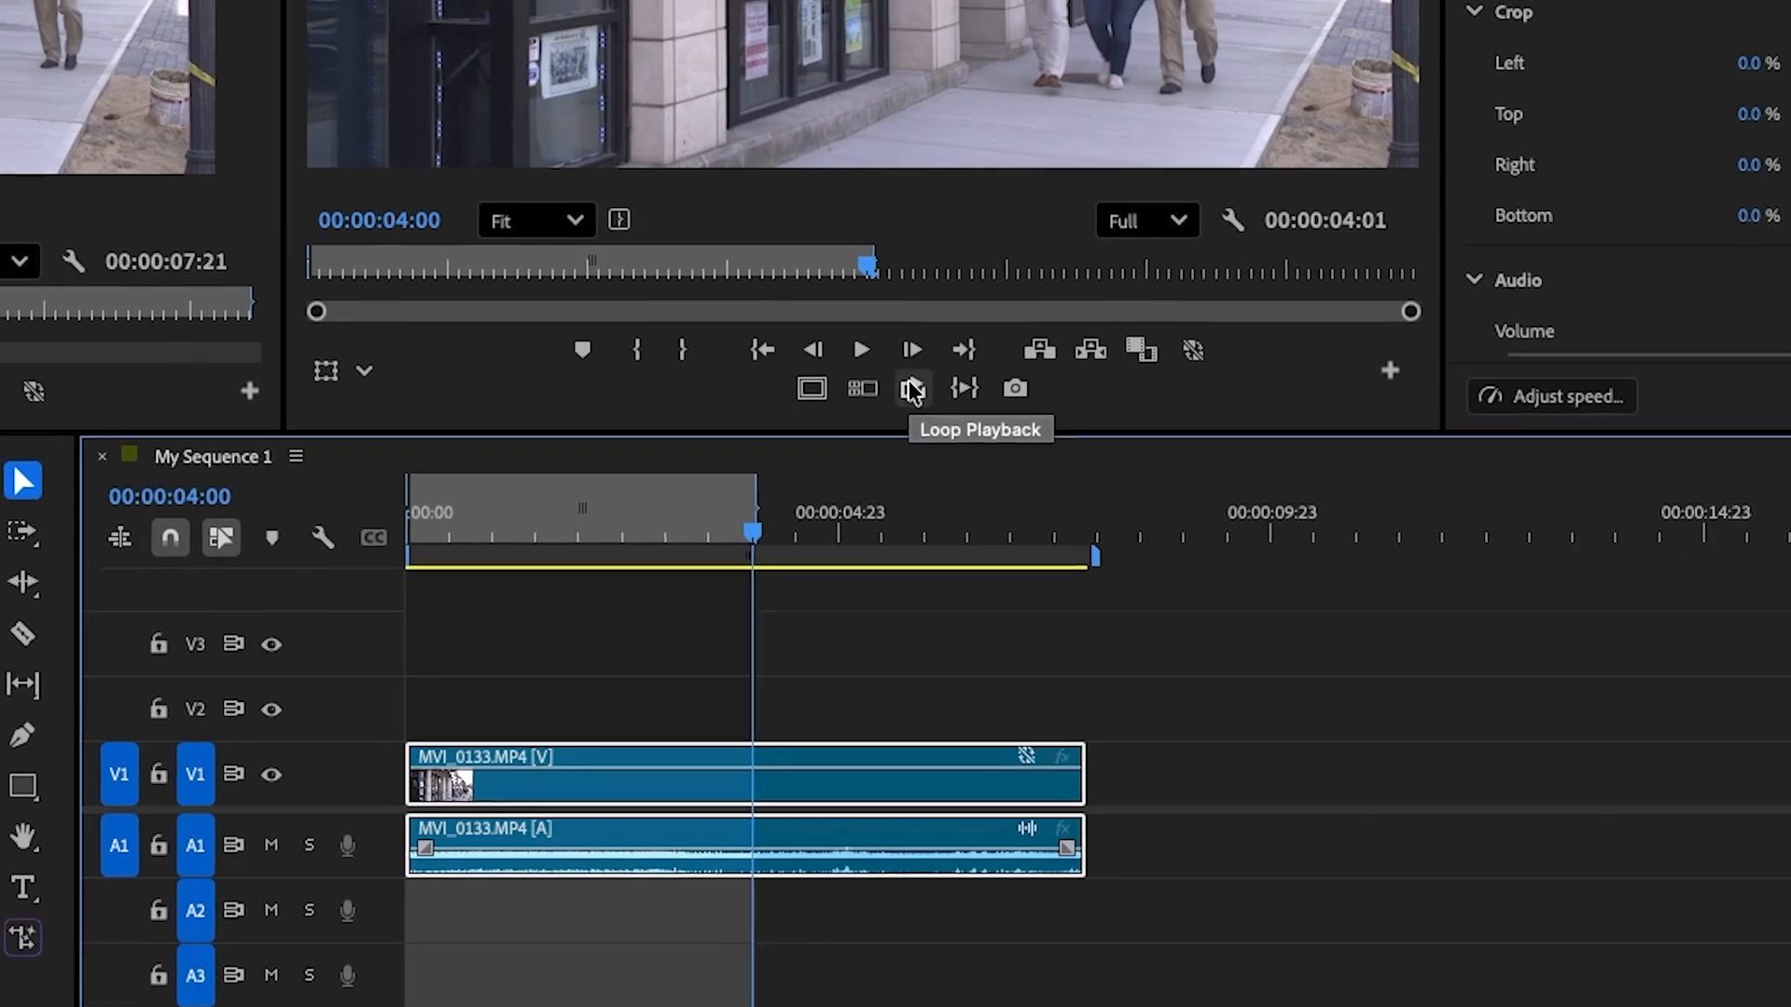
Turn on Loop Playback for the program view, play the marked range in a loop, and stop playback.
left_click(912, 389)
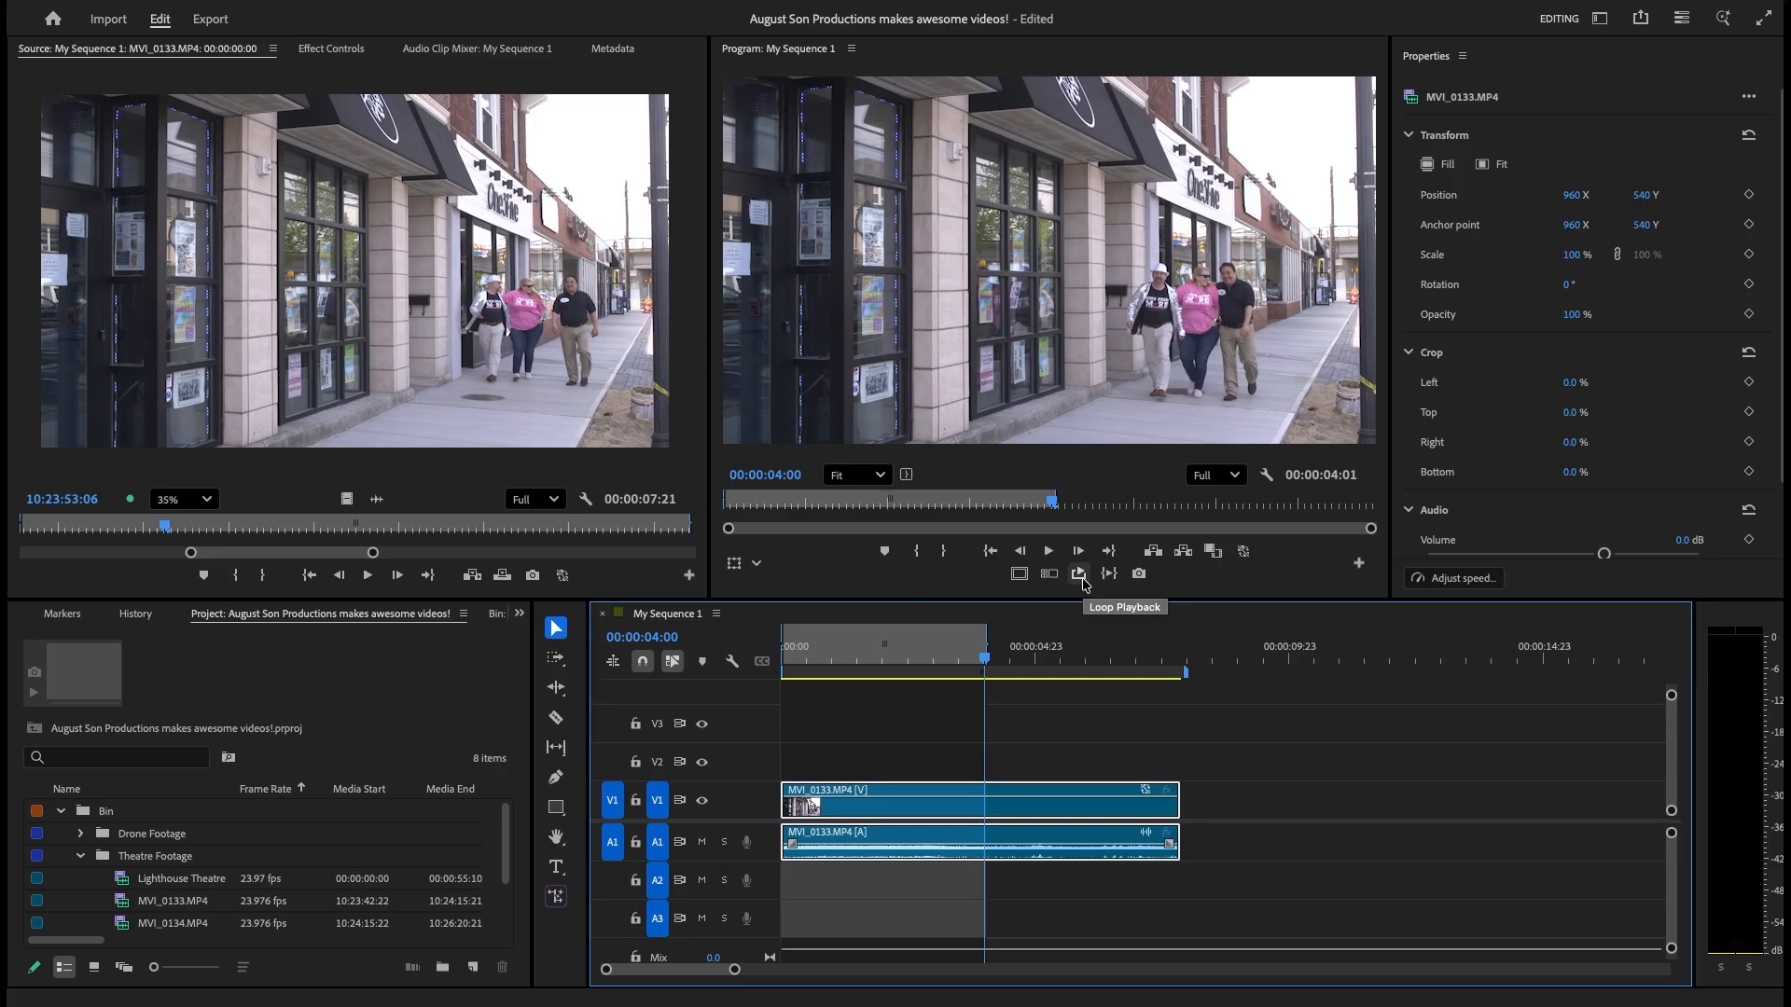
left_click(1081, 575)
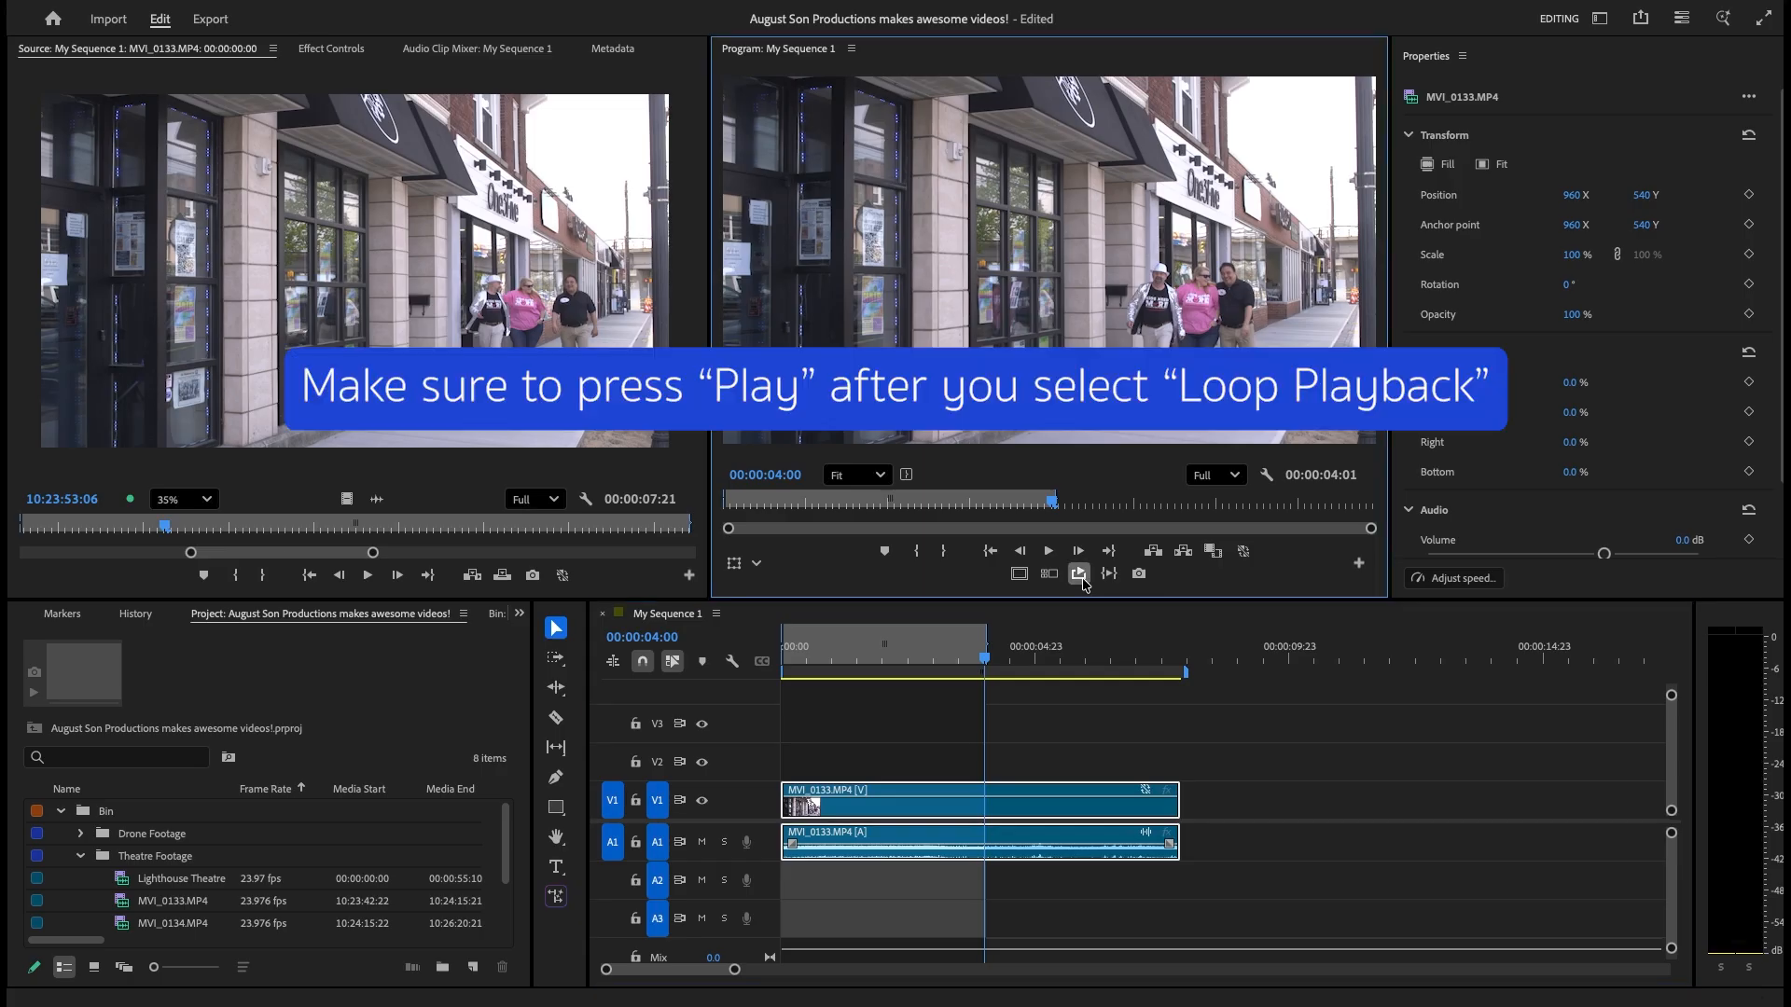
left_click(1048, 552)
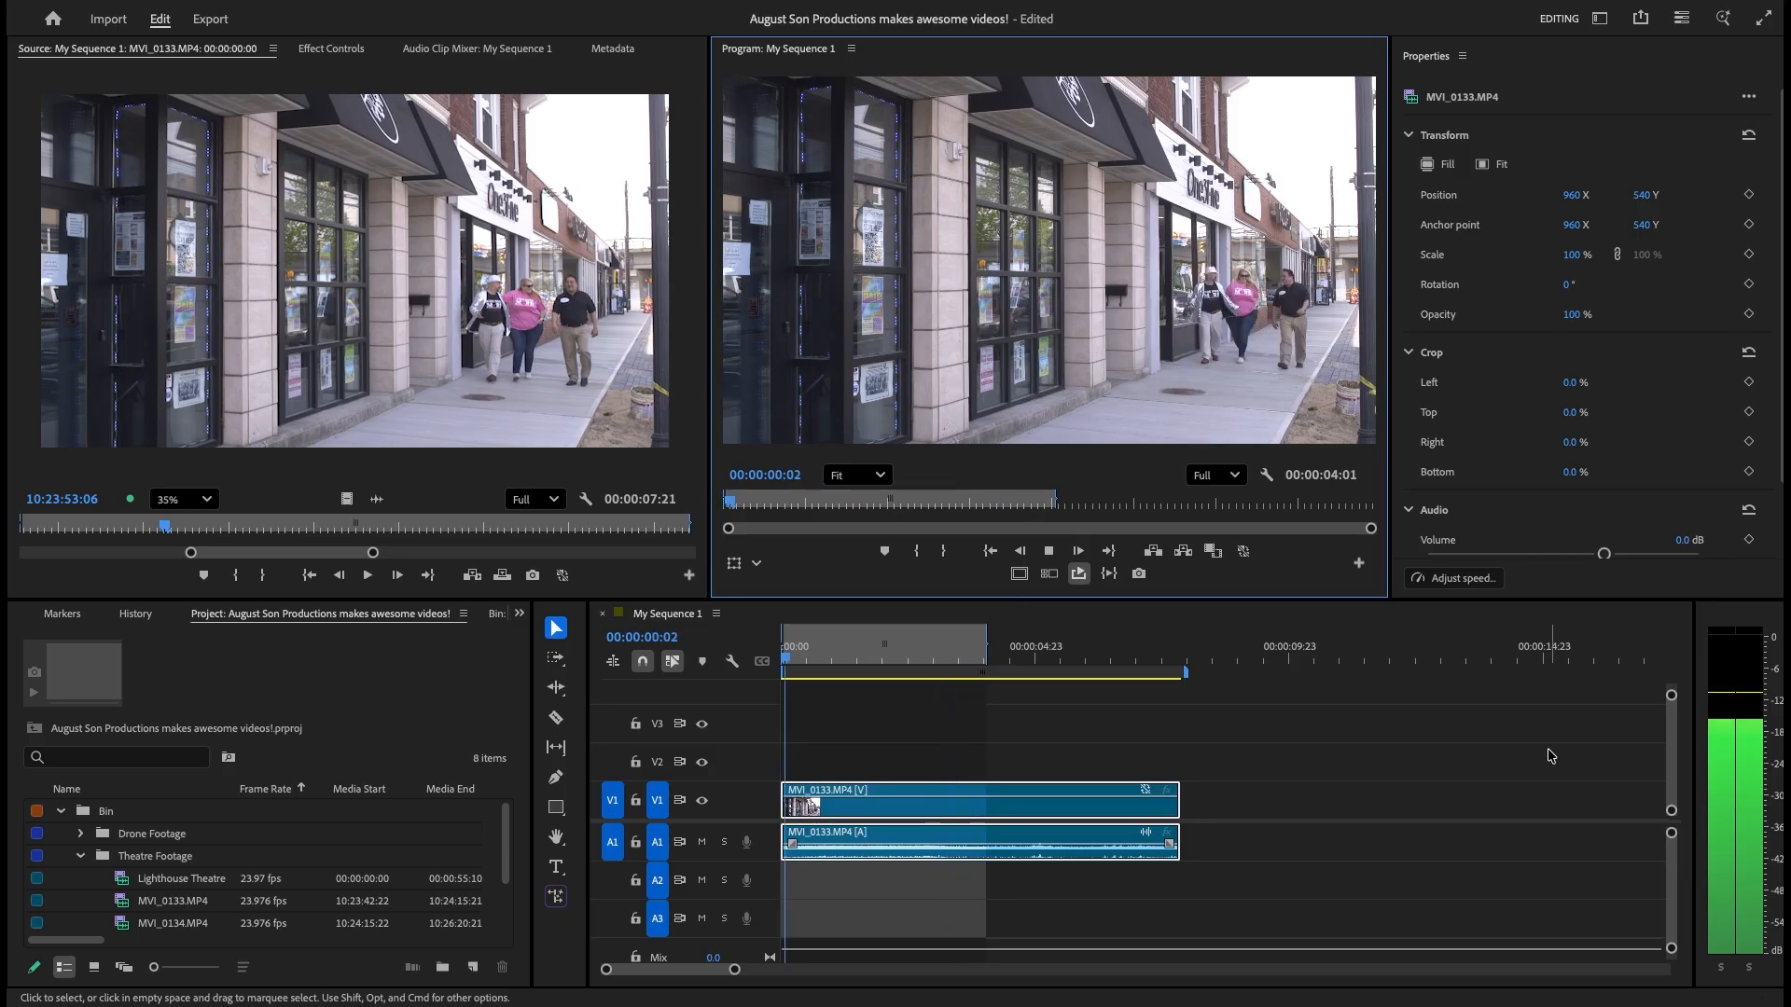
key("space")
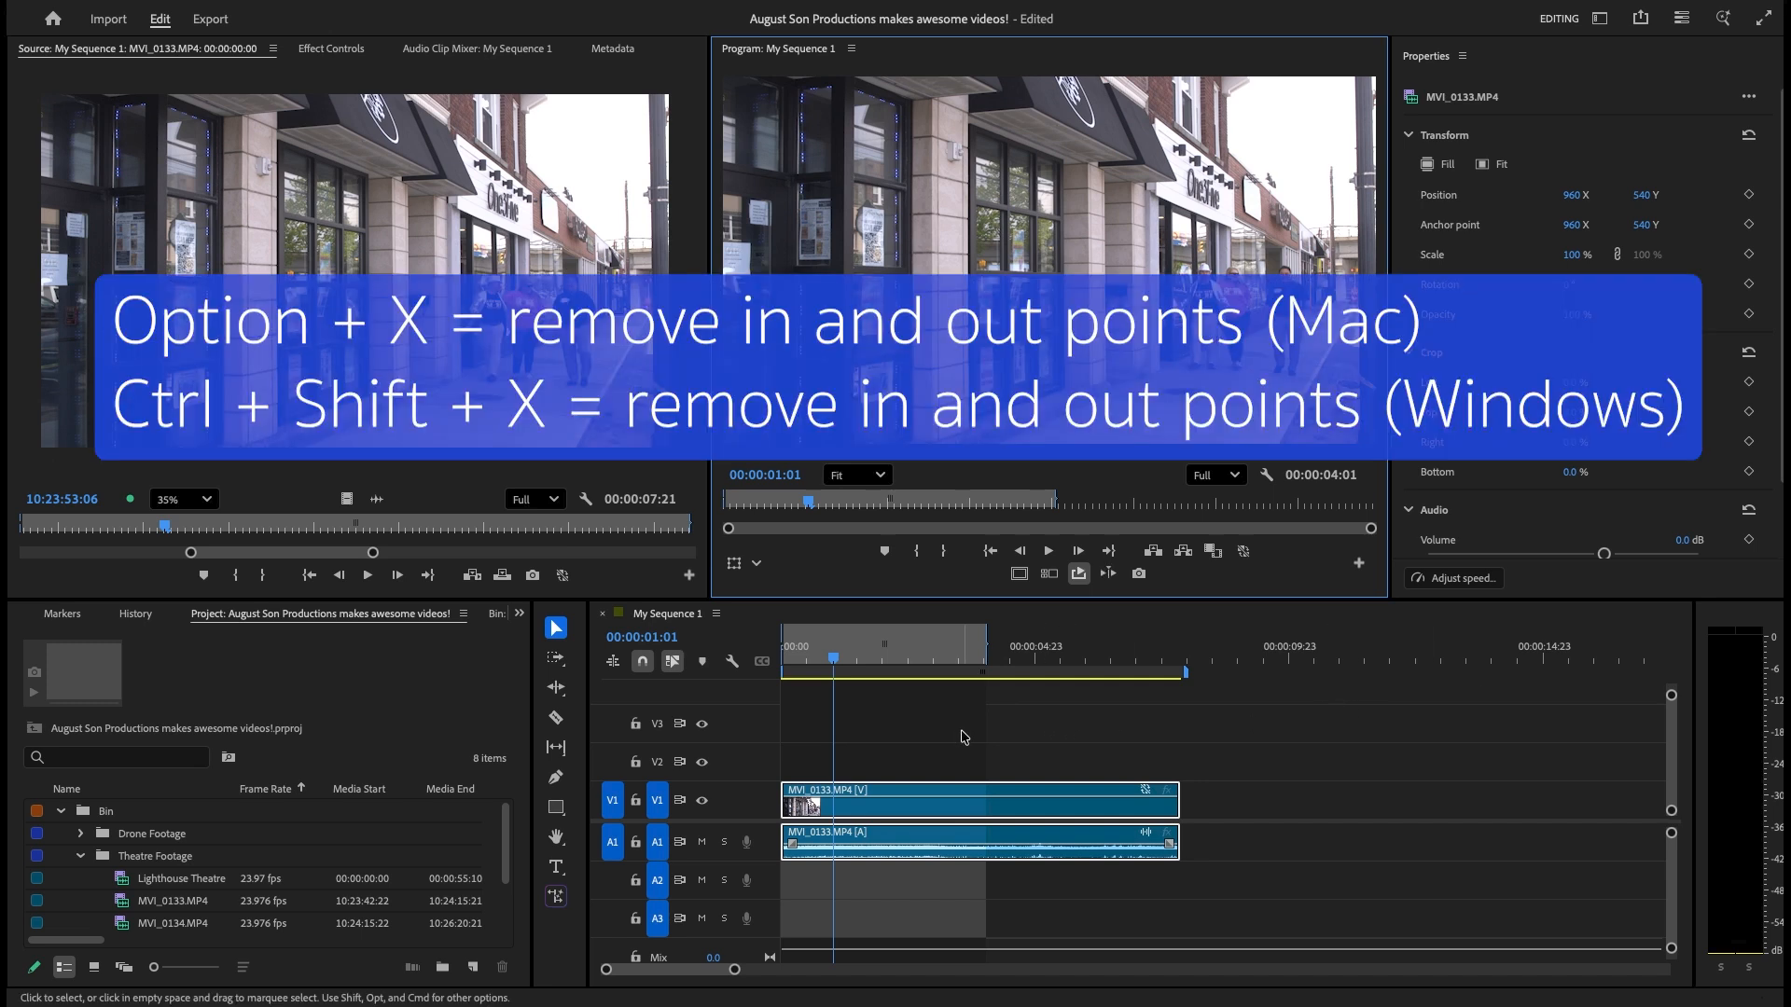
Clear the sequence's in and out points, move the playhead to 00:00:02:12, and deselect the clip.
key("alt+x")
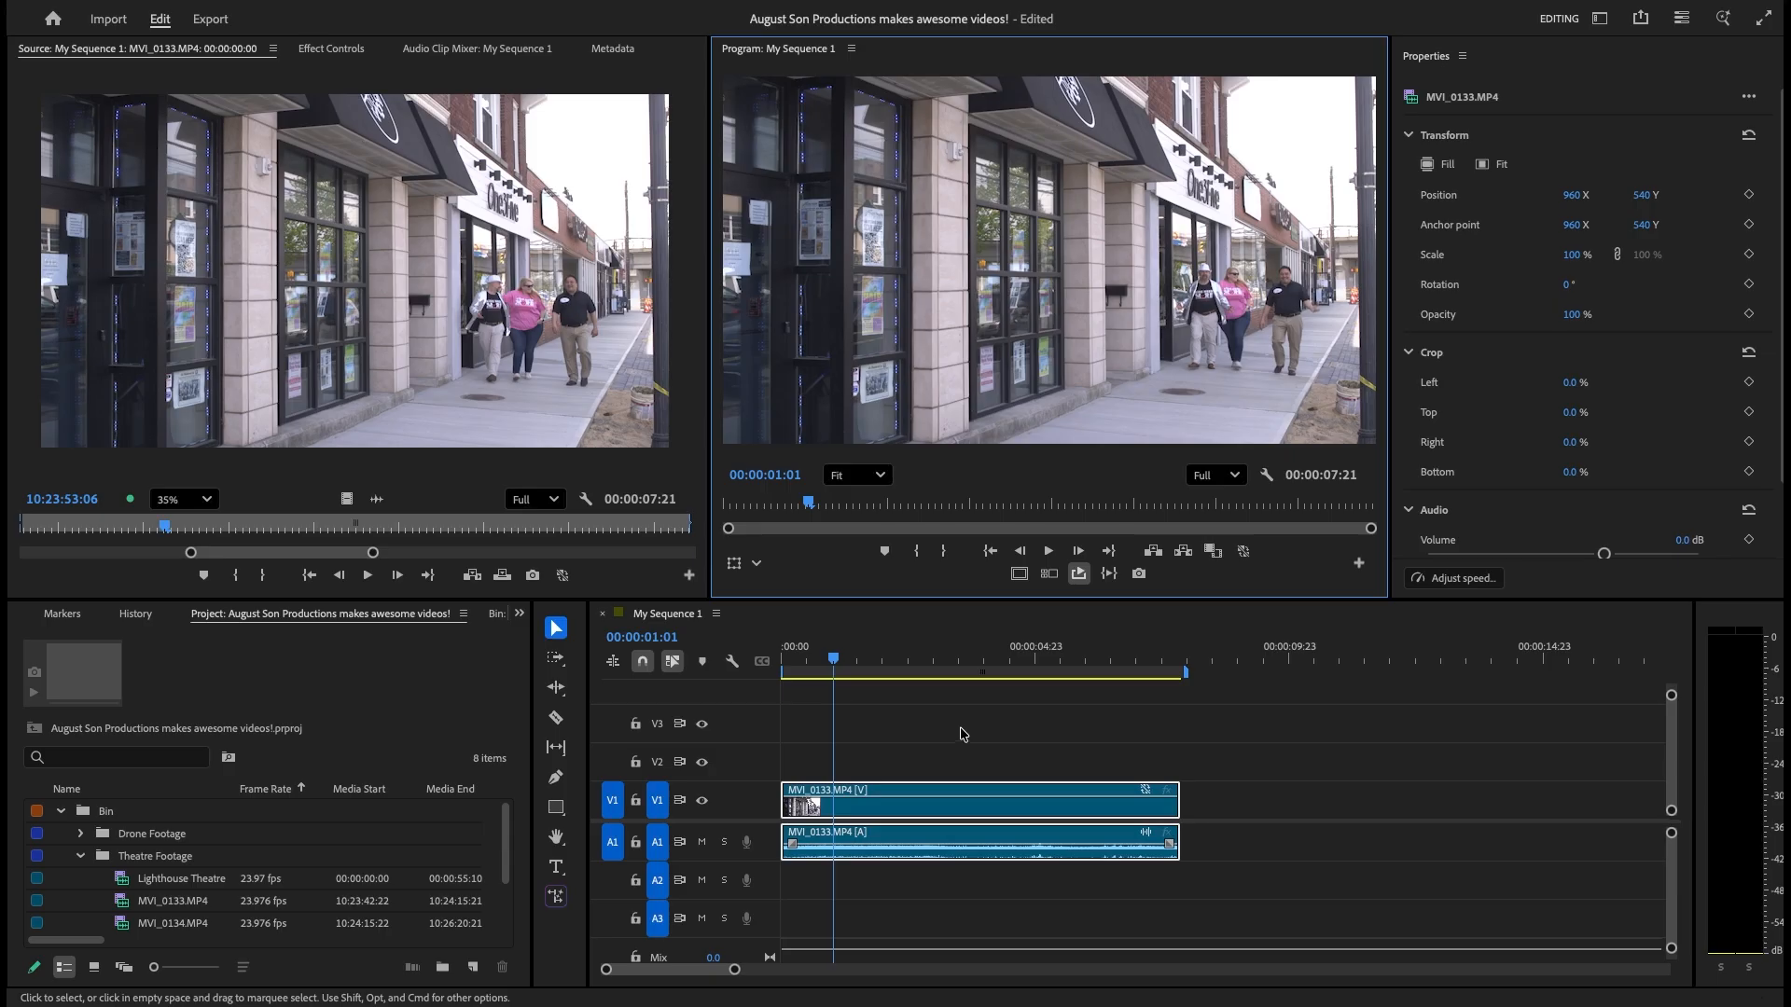
left_click(908, 648)
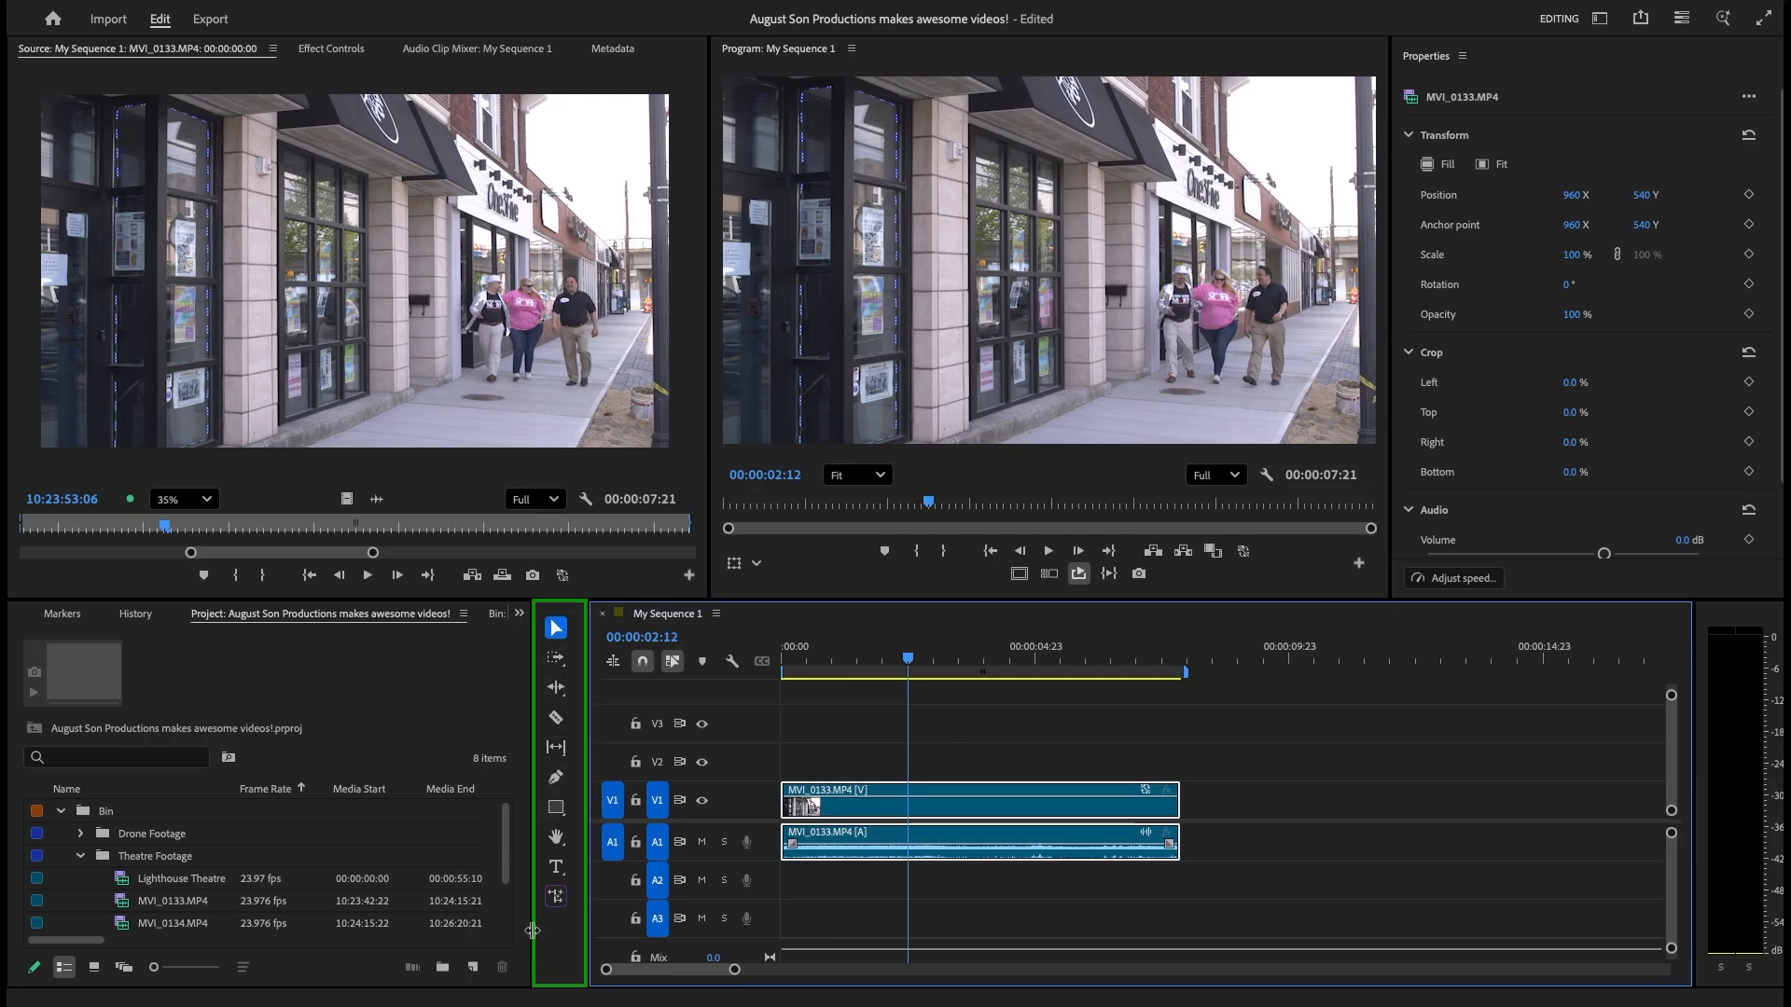
left_click(844, 727)
left_click(566, 923)
left_click(866, 737)
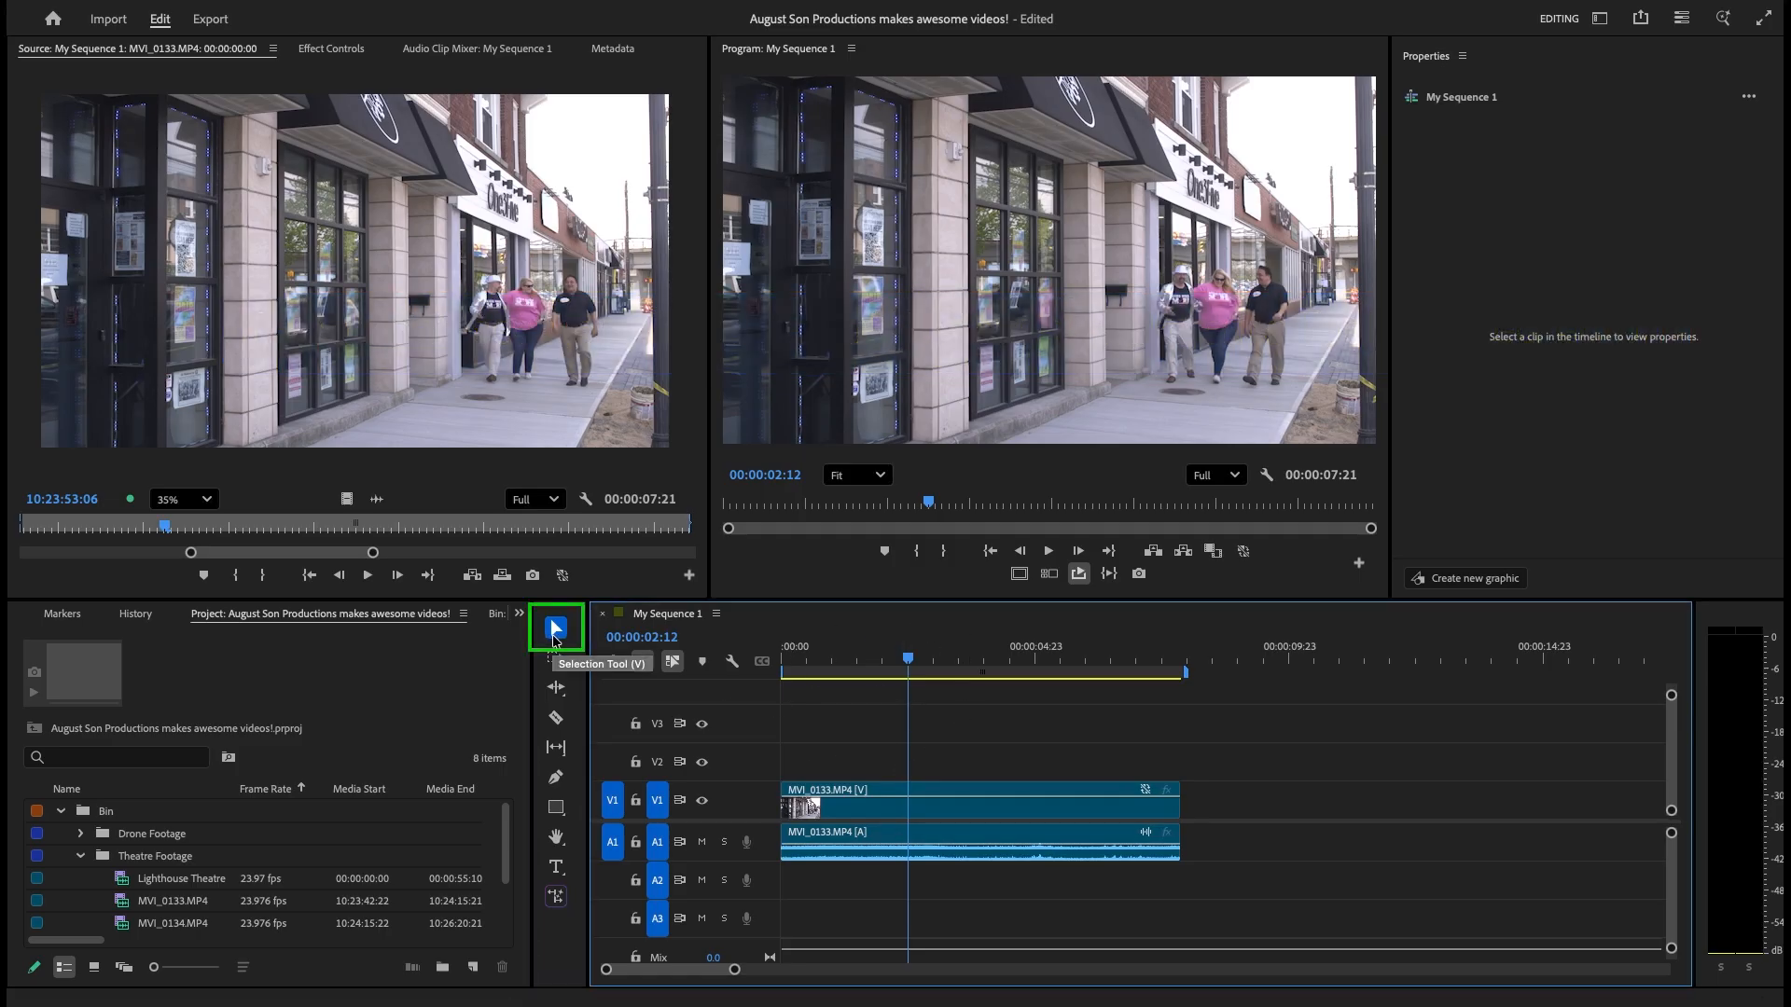
Select the MVI_0133.MP4 timeline clip with the Selection Tool and move the playhead past its end to 00:00:09:07.
left_click(553, 640)
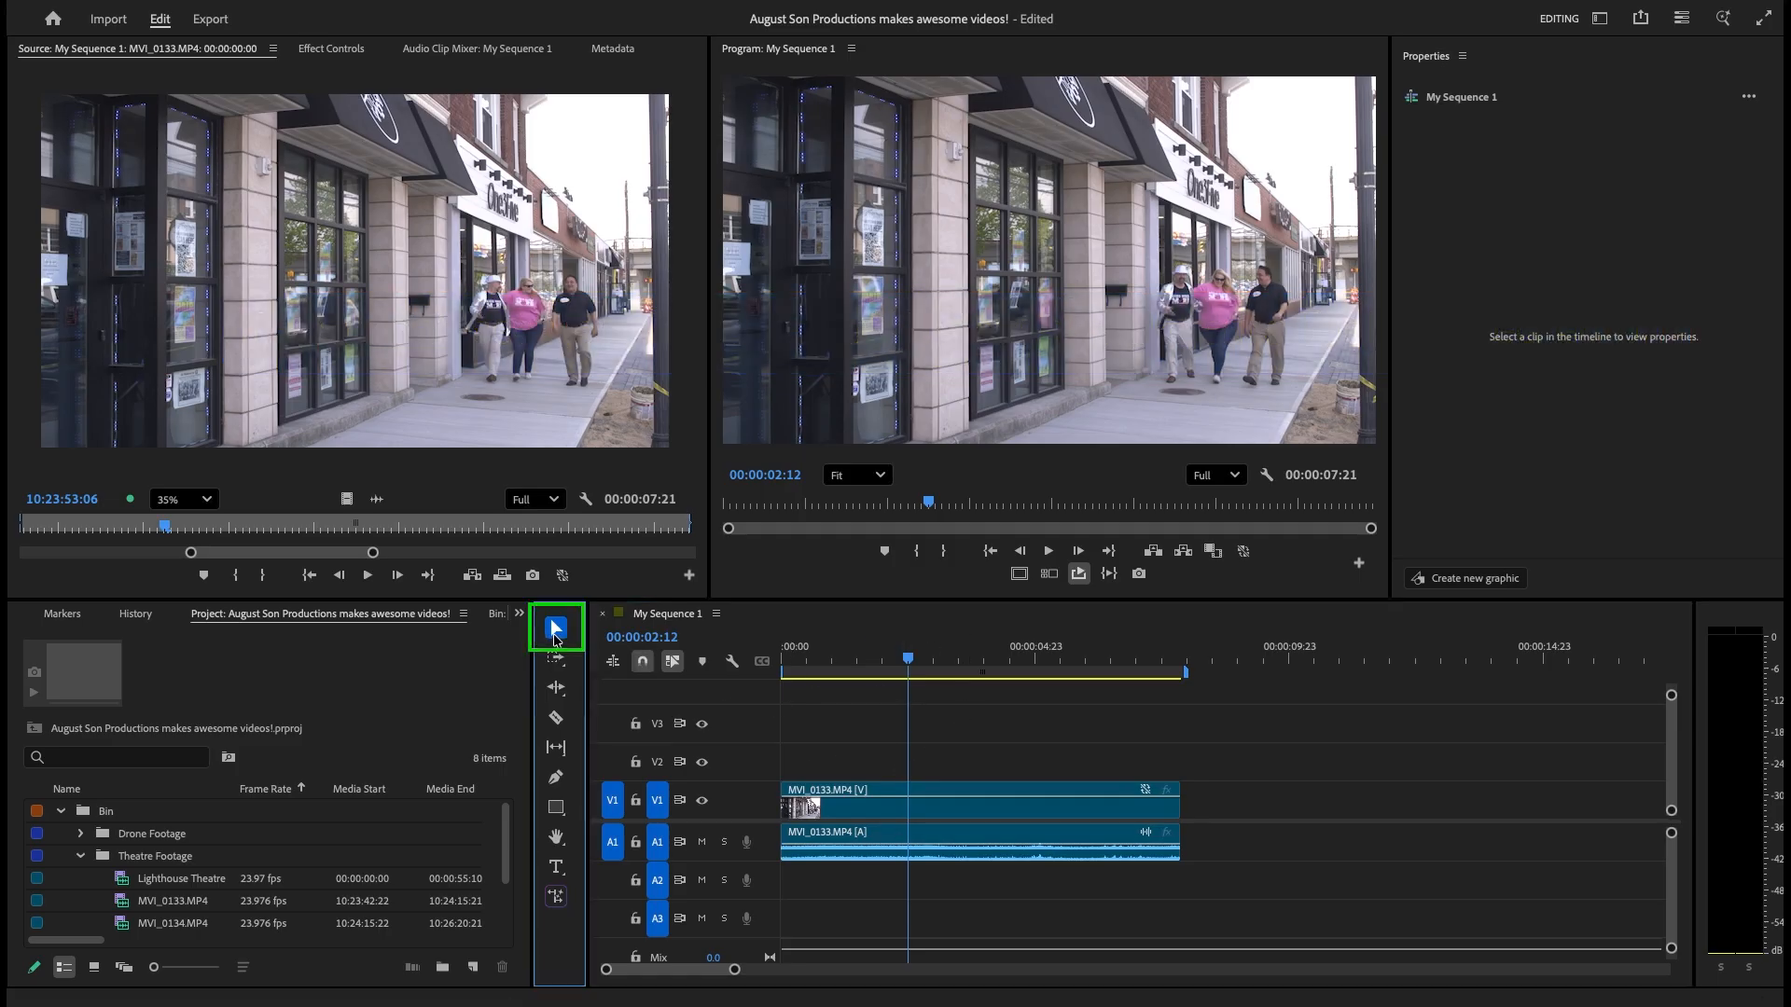
left_click(977, 825)
left_click(1090, 665)
left_click_drag(1093, 691, 1270, 762)
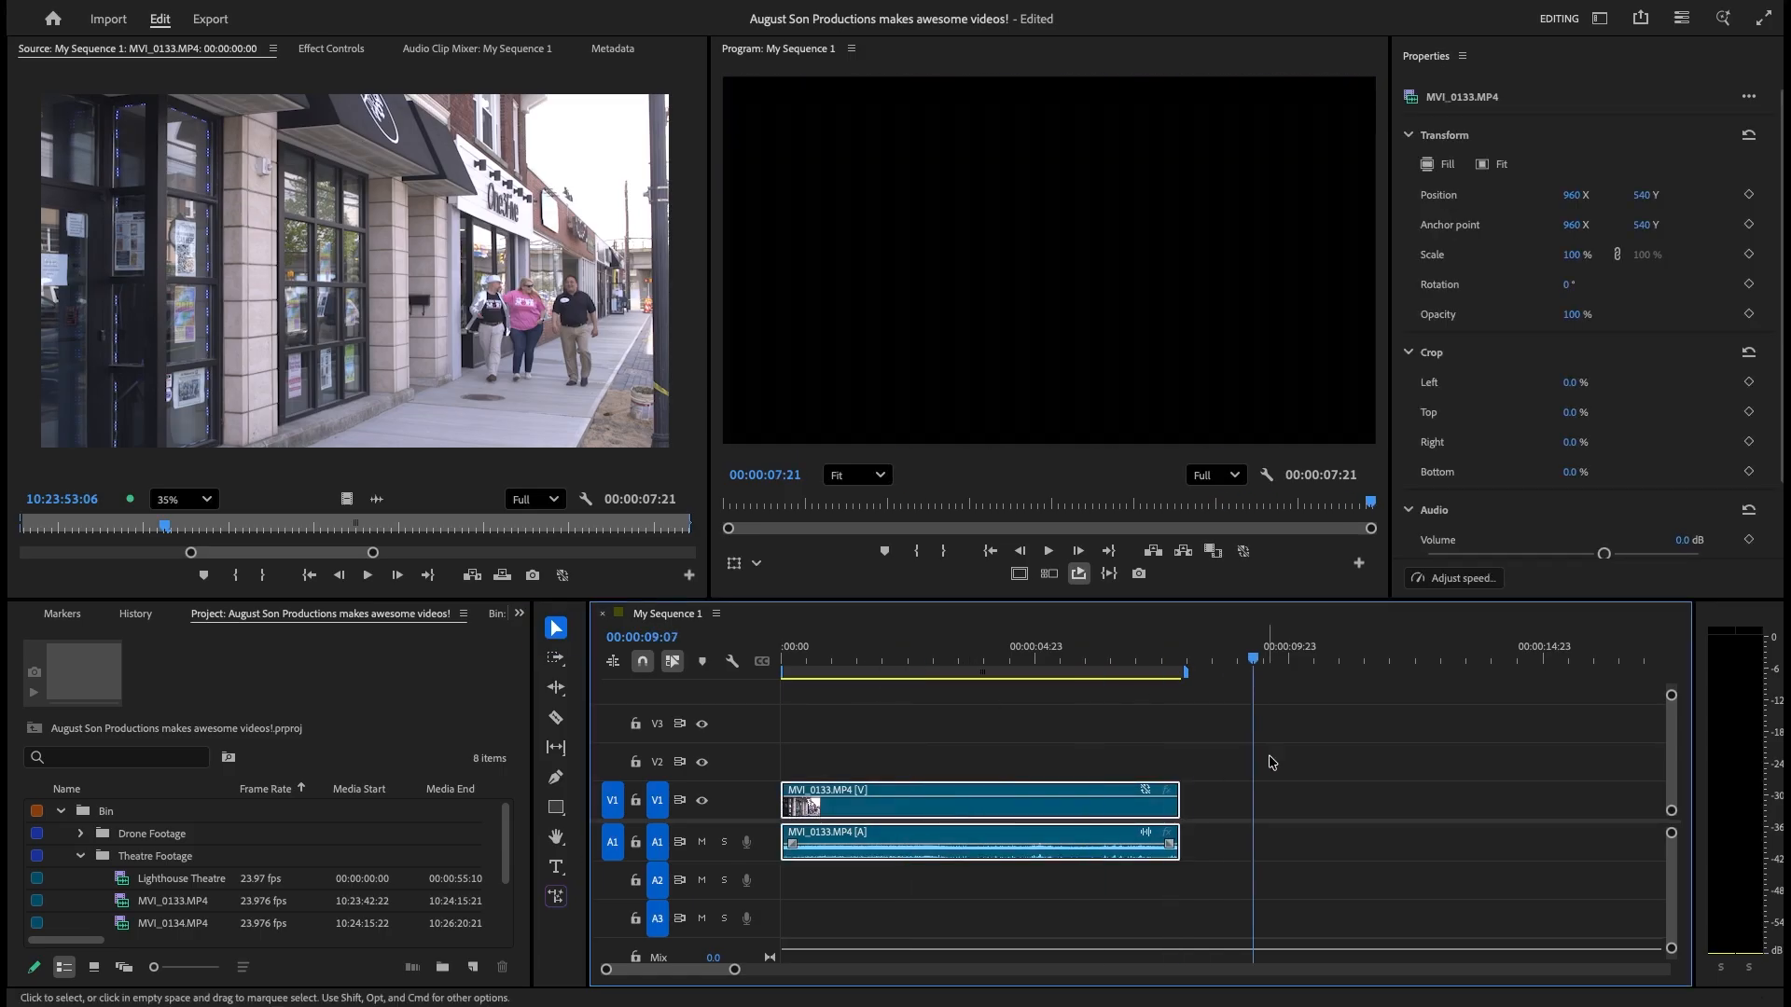
Append Lighthouse Theatre Co.mp4 directly after MVI_0133.MP4 on V1 and A1, and move the playhead to 00:00:01:19.
double_click(127, 881)
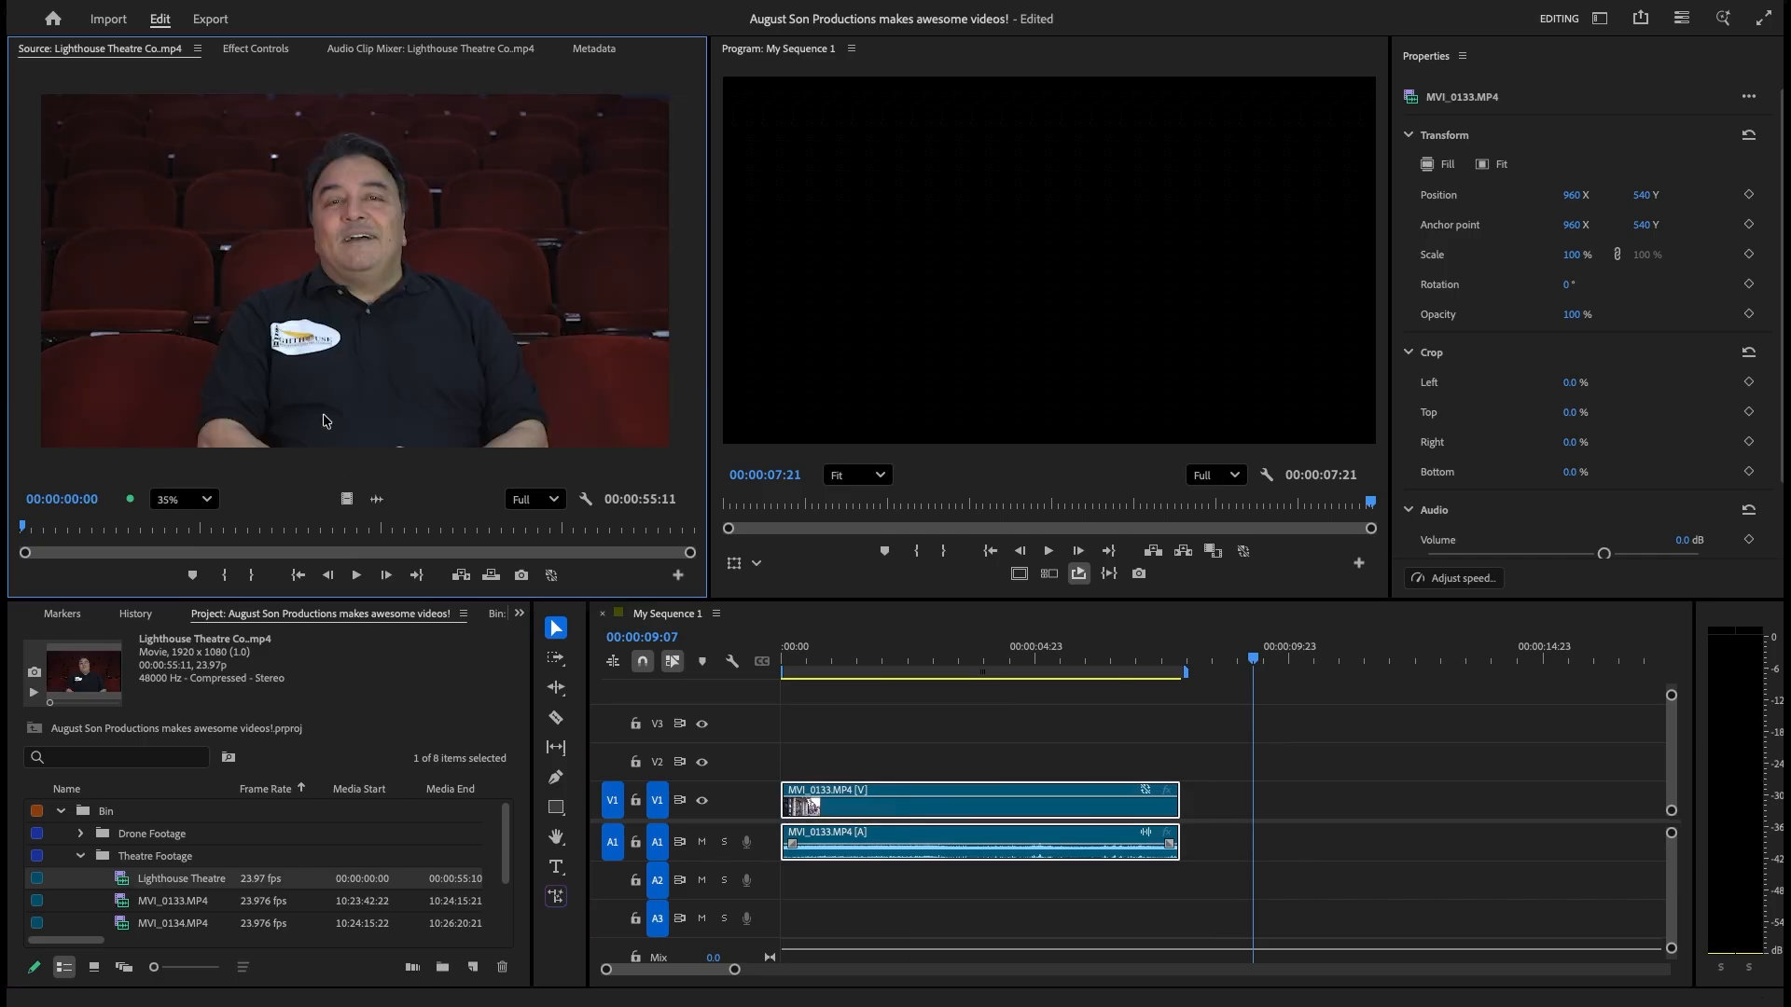
left_click_drag(198, 337, 1196, 821)
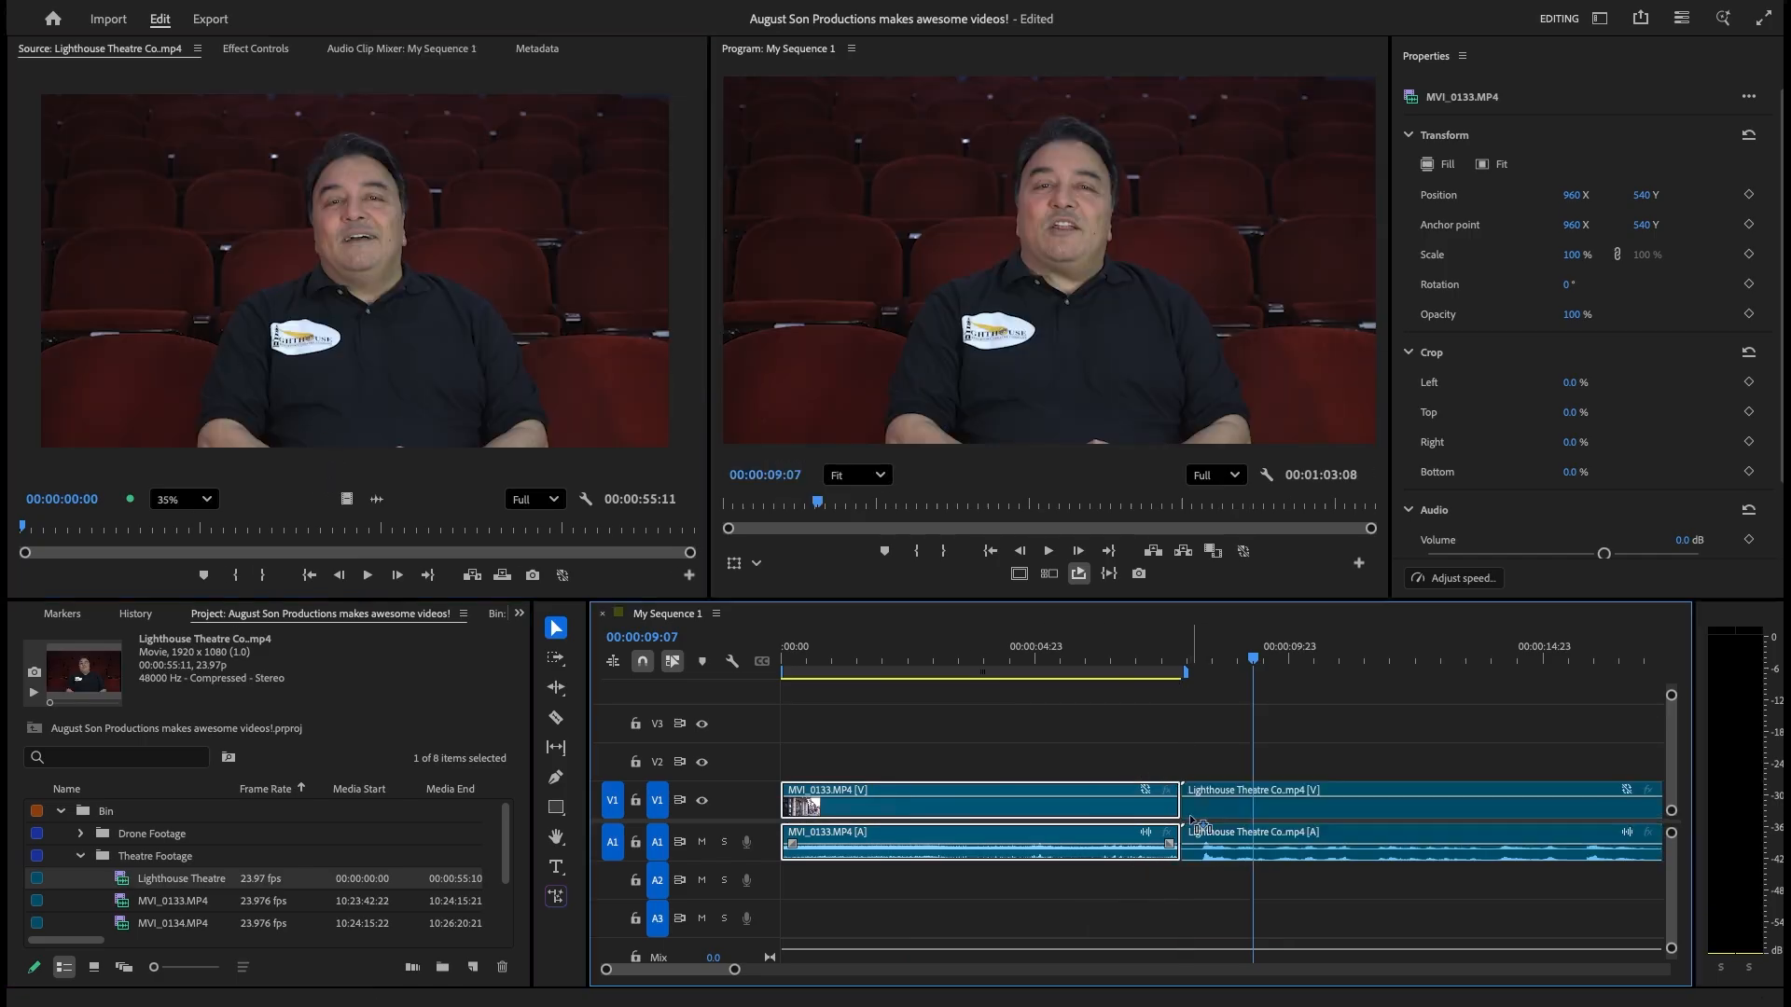
left_click_drag(1253, 659, 873, 717)
Select the Lighthouse Theatre Co.mp4 and MVI_0133.MP4 timeline clips alternately with the Selection Tool, ending on MVI_0133.MP4.
left_click(1323, 810)
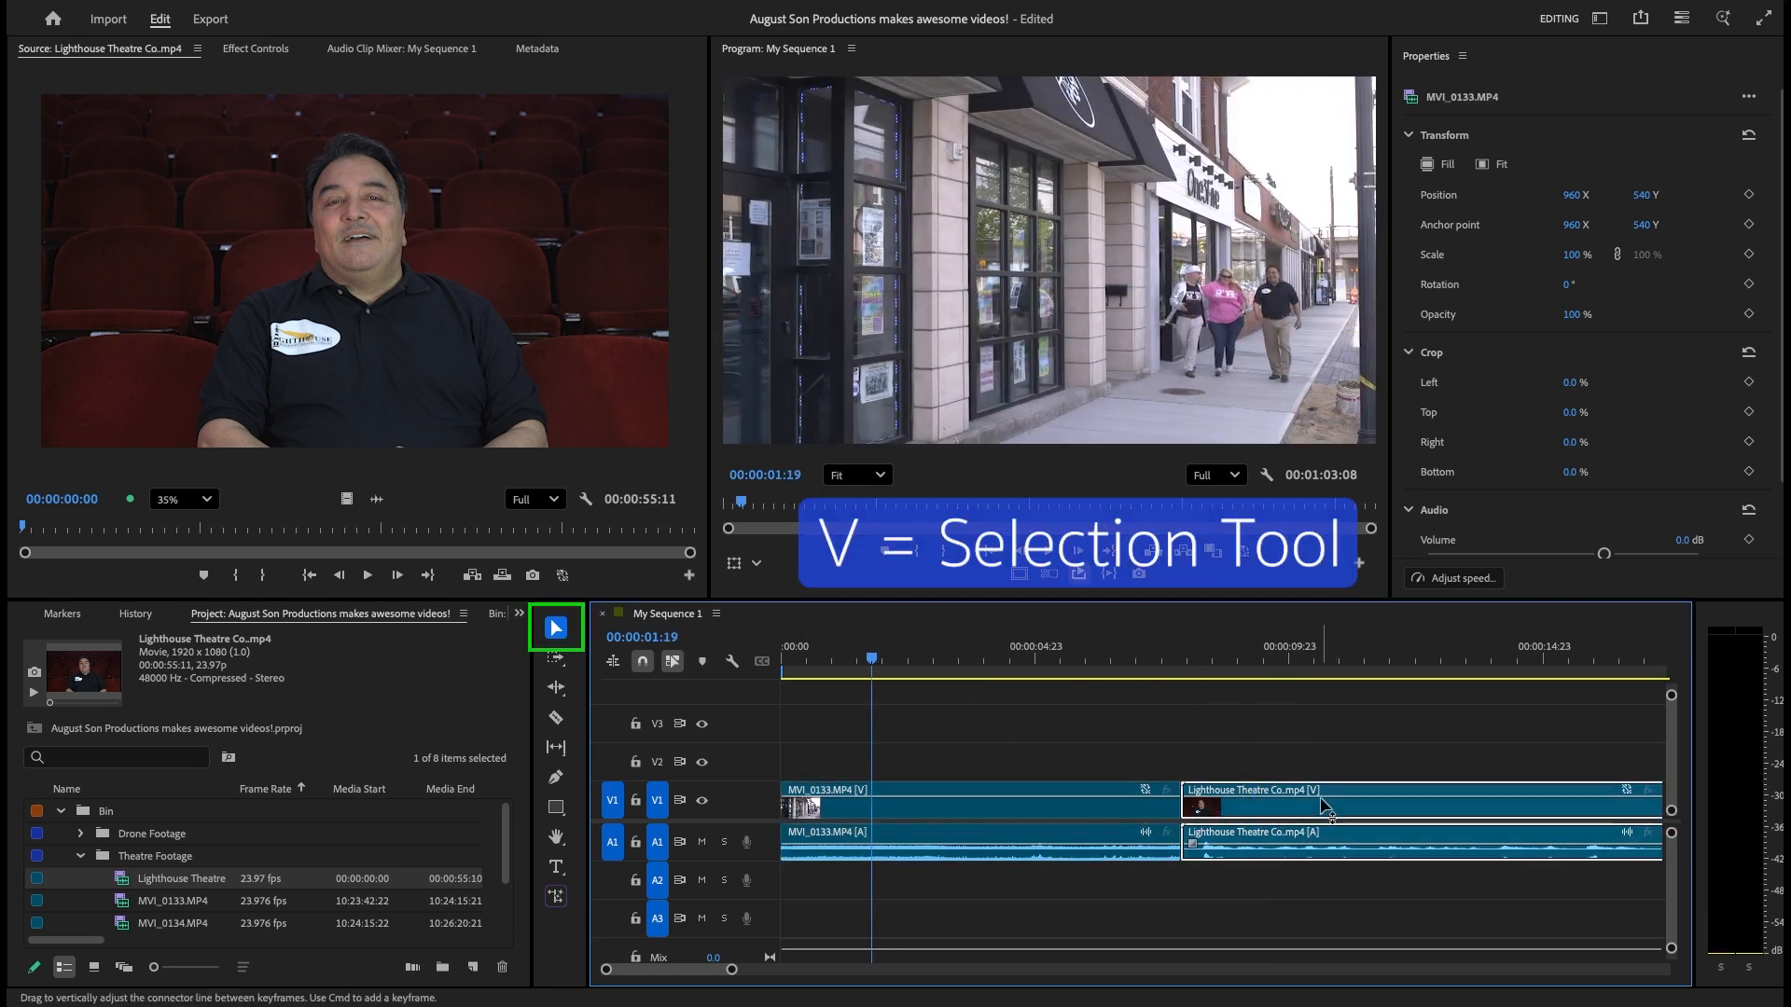
left_click(947, 807)
left_click(1324, 861)
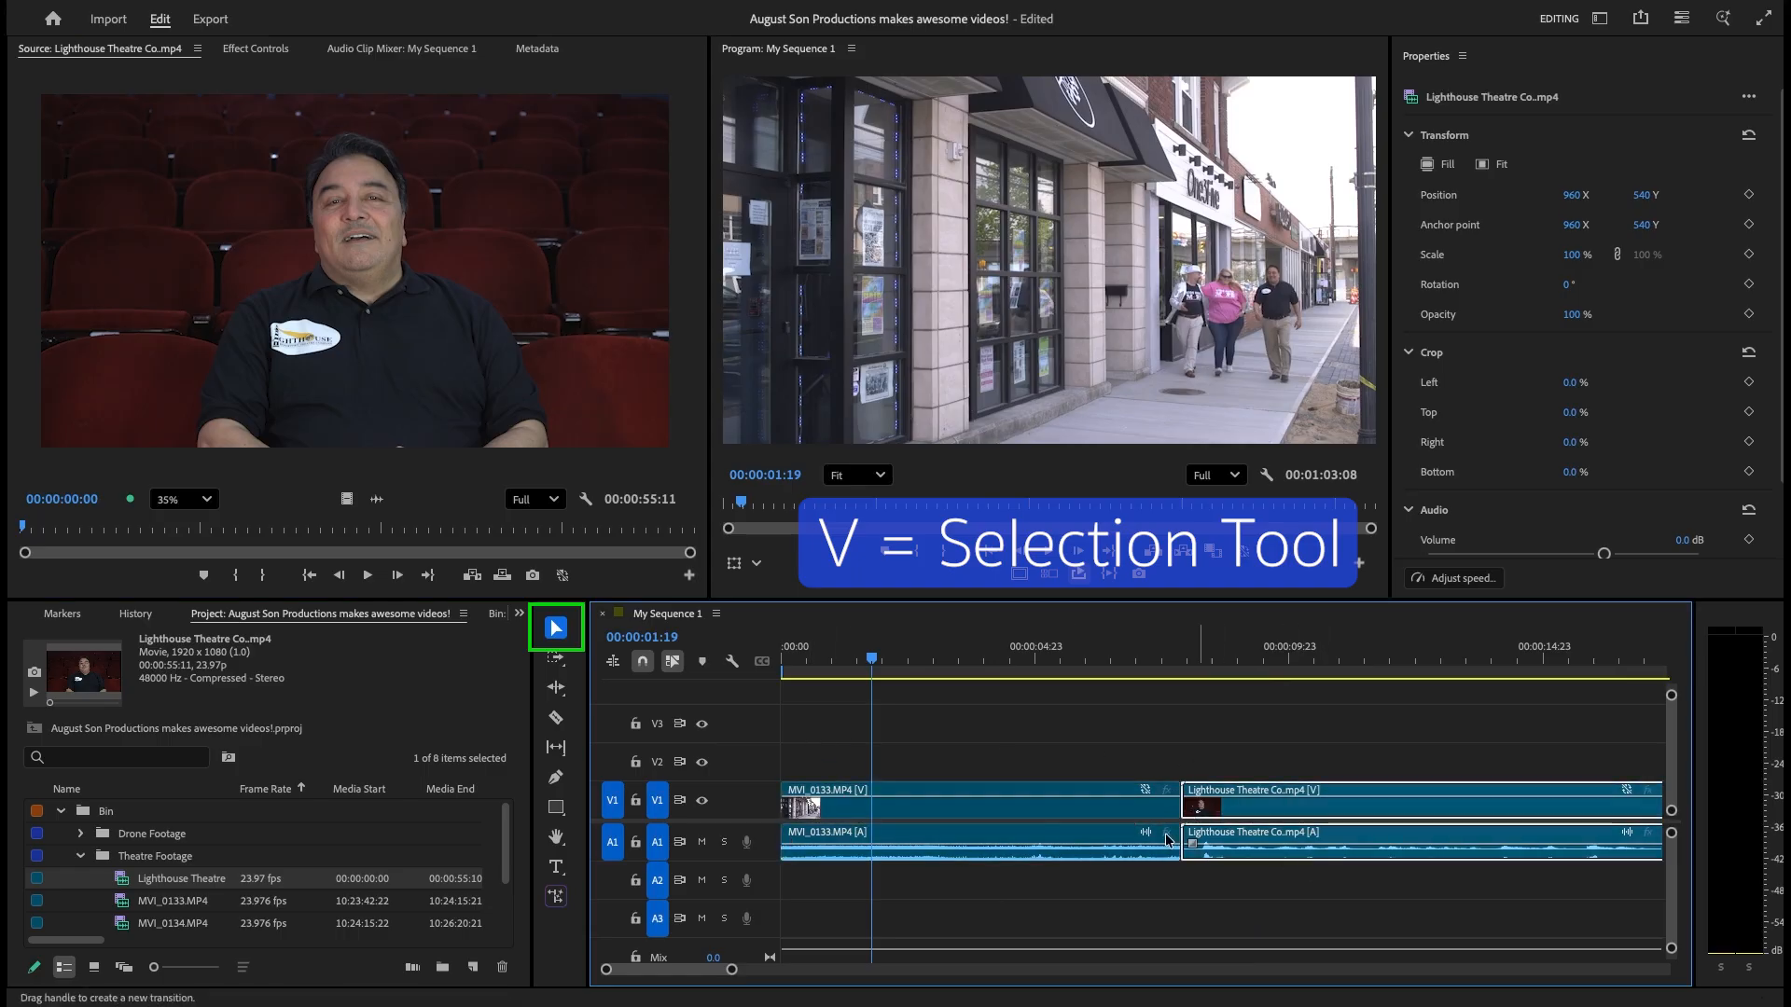
left_click(969, 844)
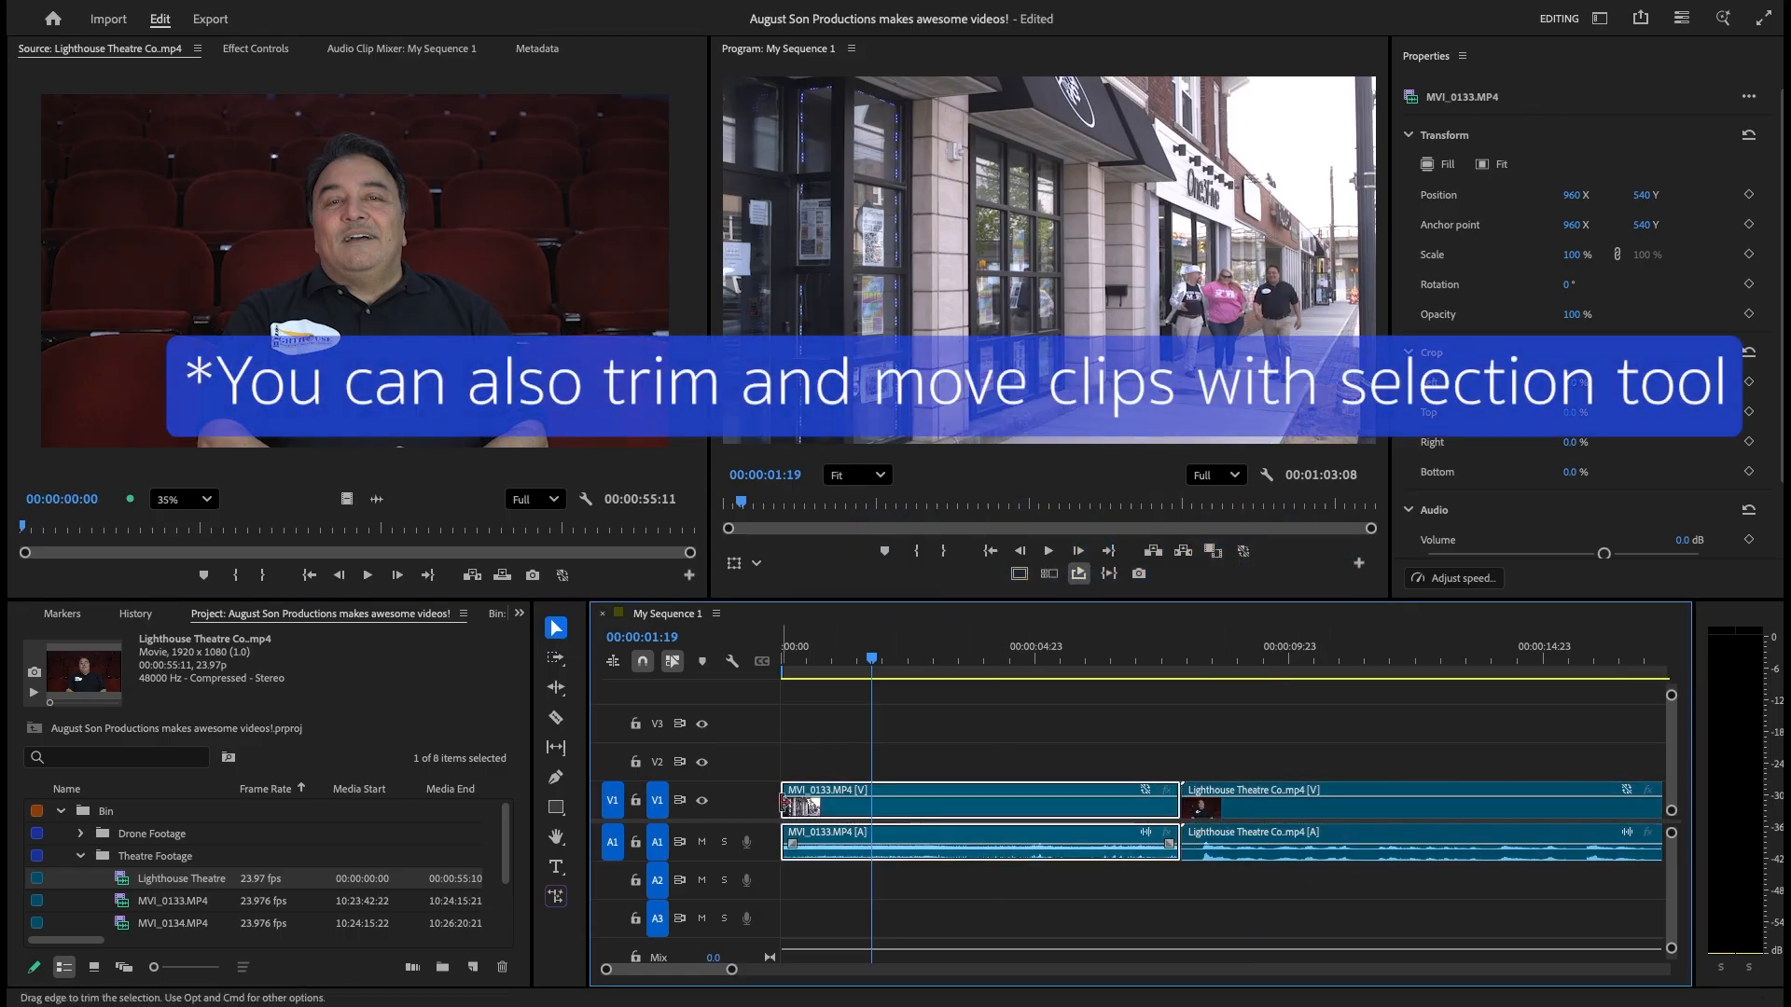
Shift both timeline clips together with the Track Select Forward Tool so they start at 00:00:01:19, and deselect them.
left_click(558, 660)
left_click_drag(917, 816, 1037, 834)
left_click_drag(746, 972, 1063, 971)
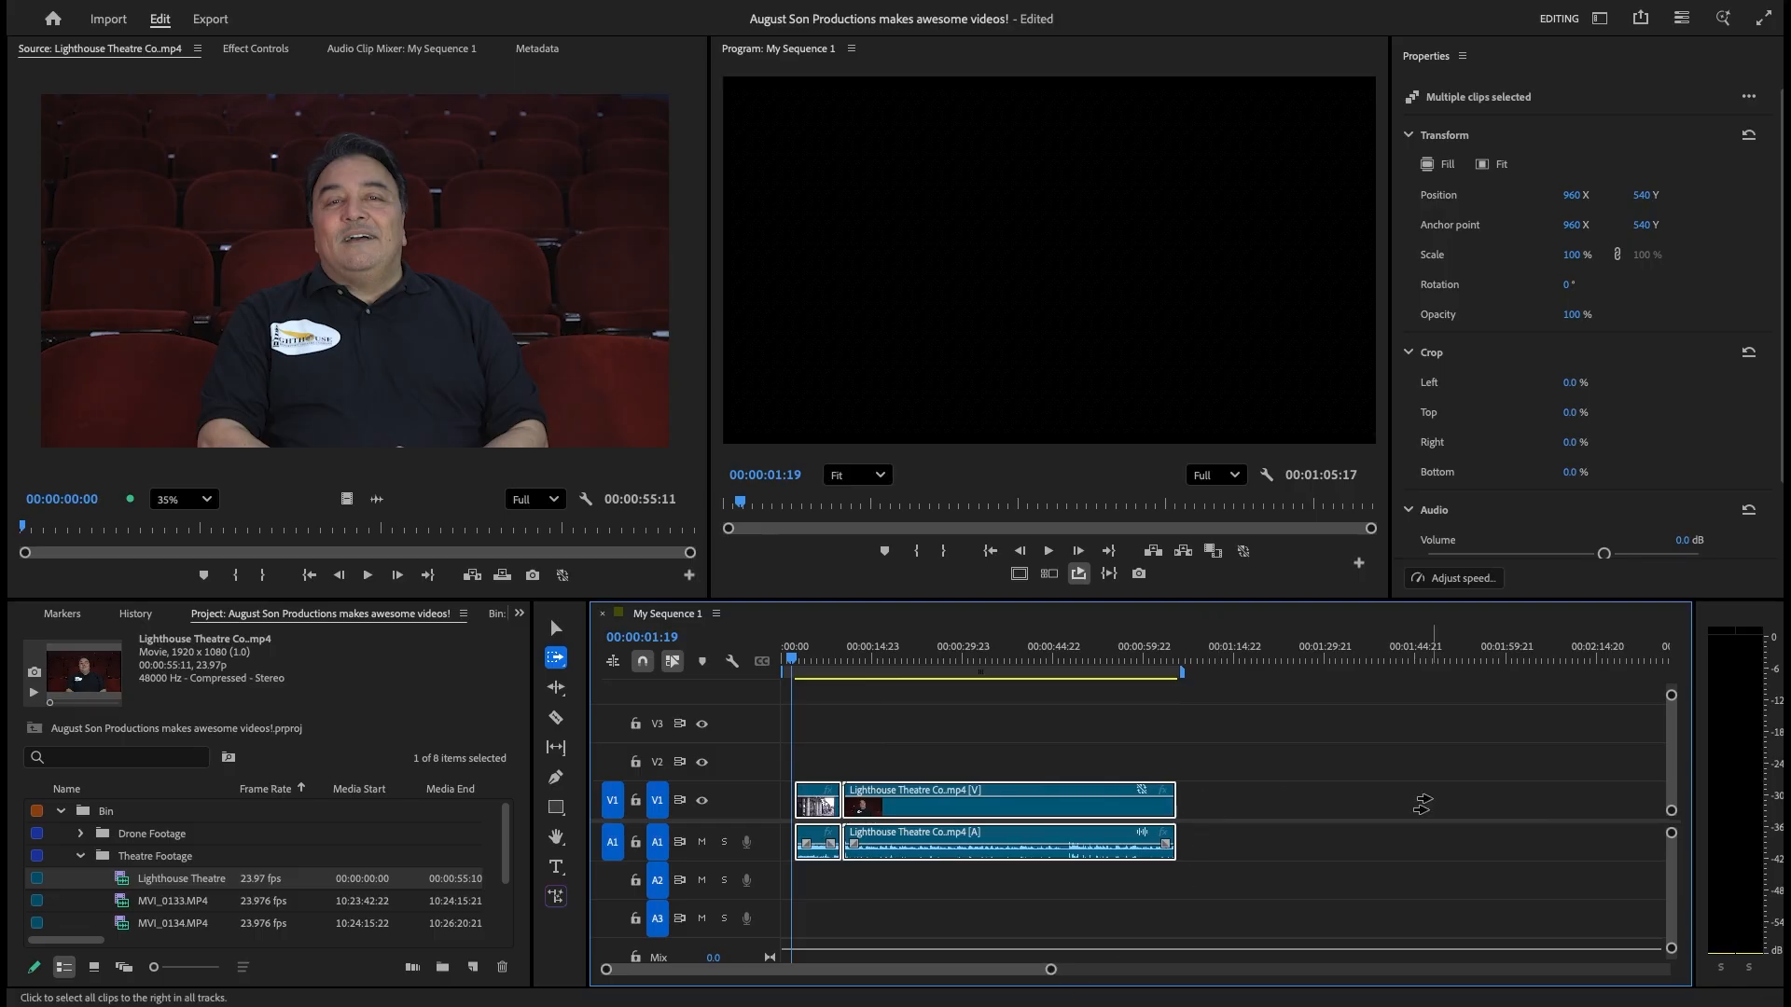
left_click_drag(815, 790, 840, 825)
left_click(878, 703)
Open MVI_0133.MP4 for source viewing and mark a range of 00:00:04:03 ending at 10:23:50:22.
double_click(182, 902)
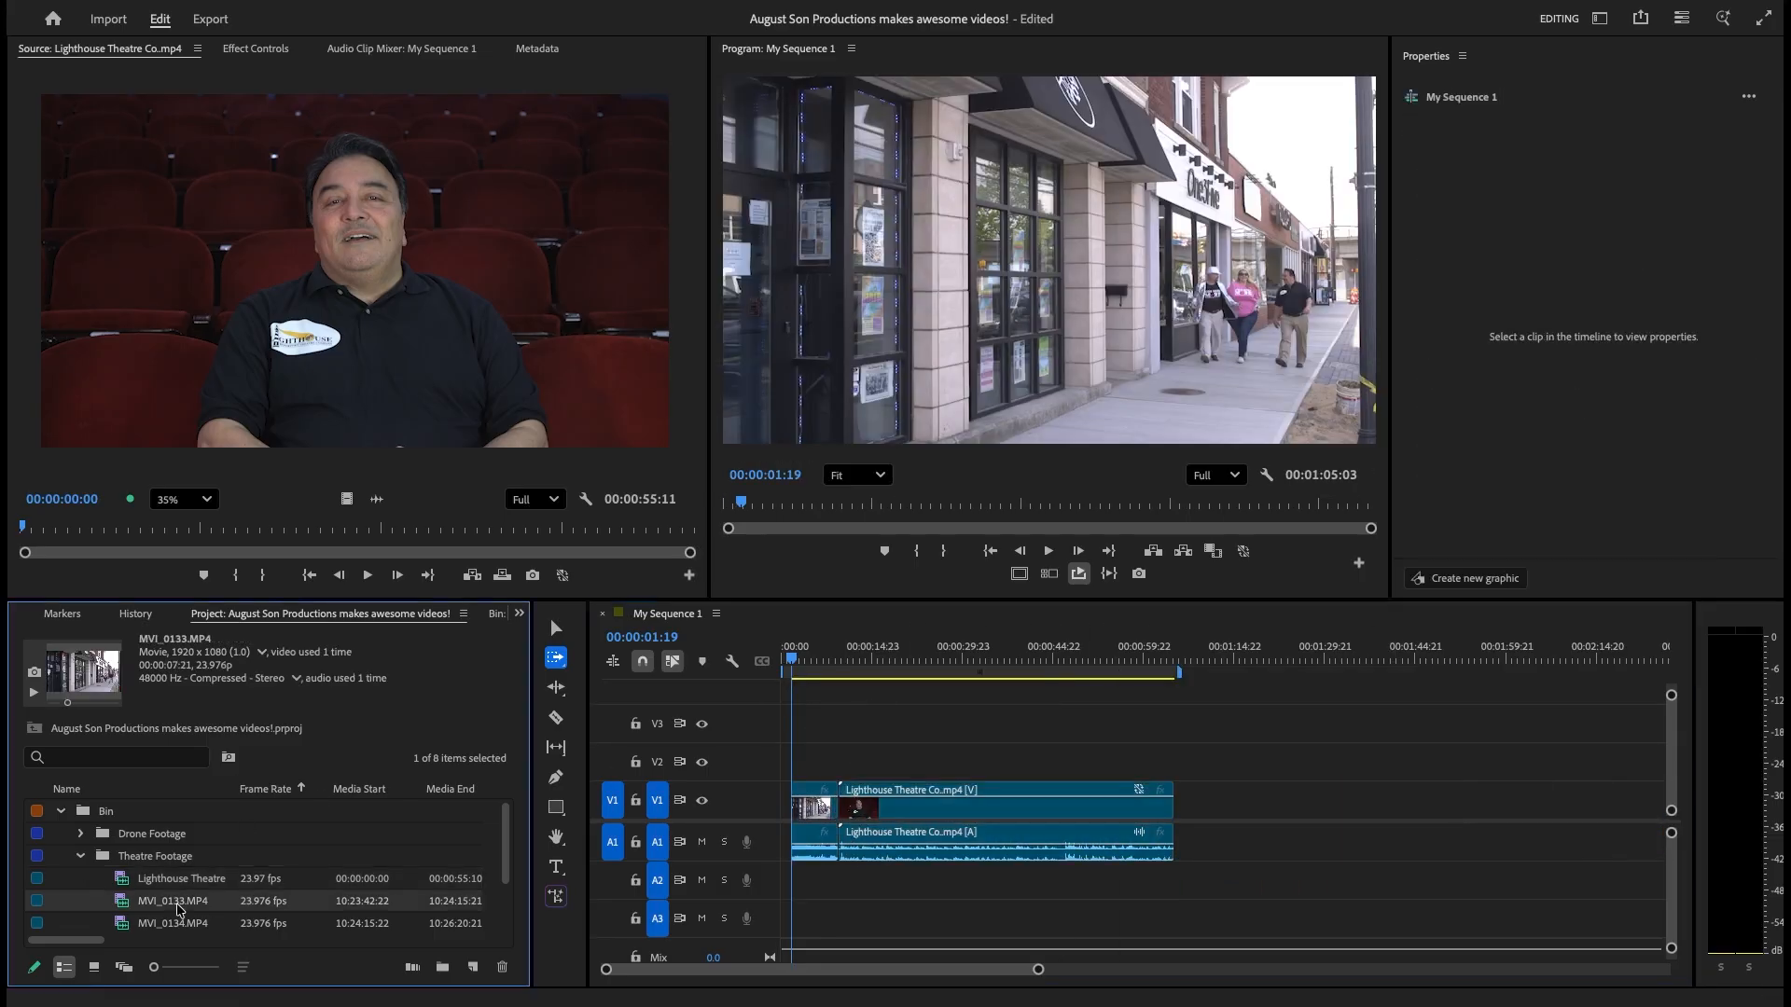
left_click_drag(398, 529, 107, 530)
key("i")
key("space")
key("space")
left_click_drag(152, 537, 183, 527)
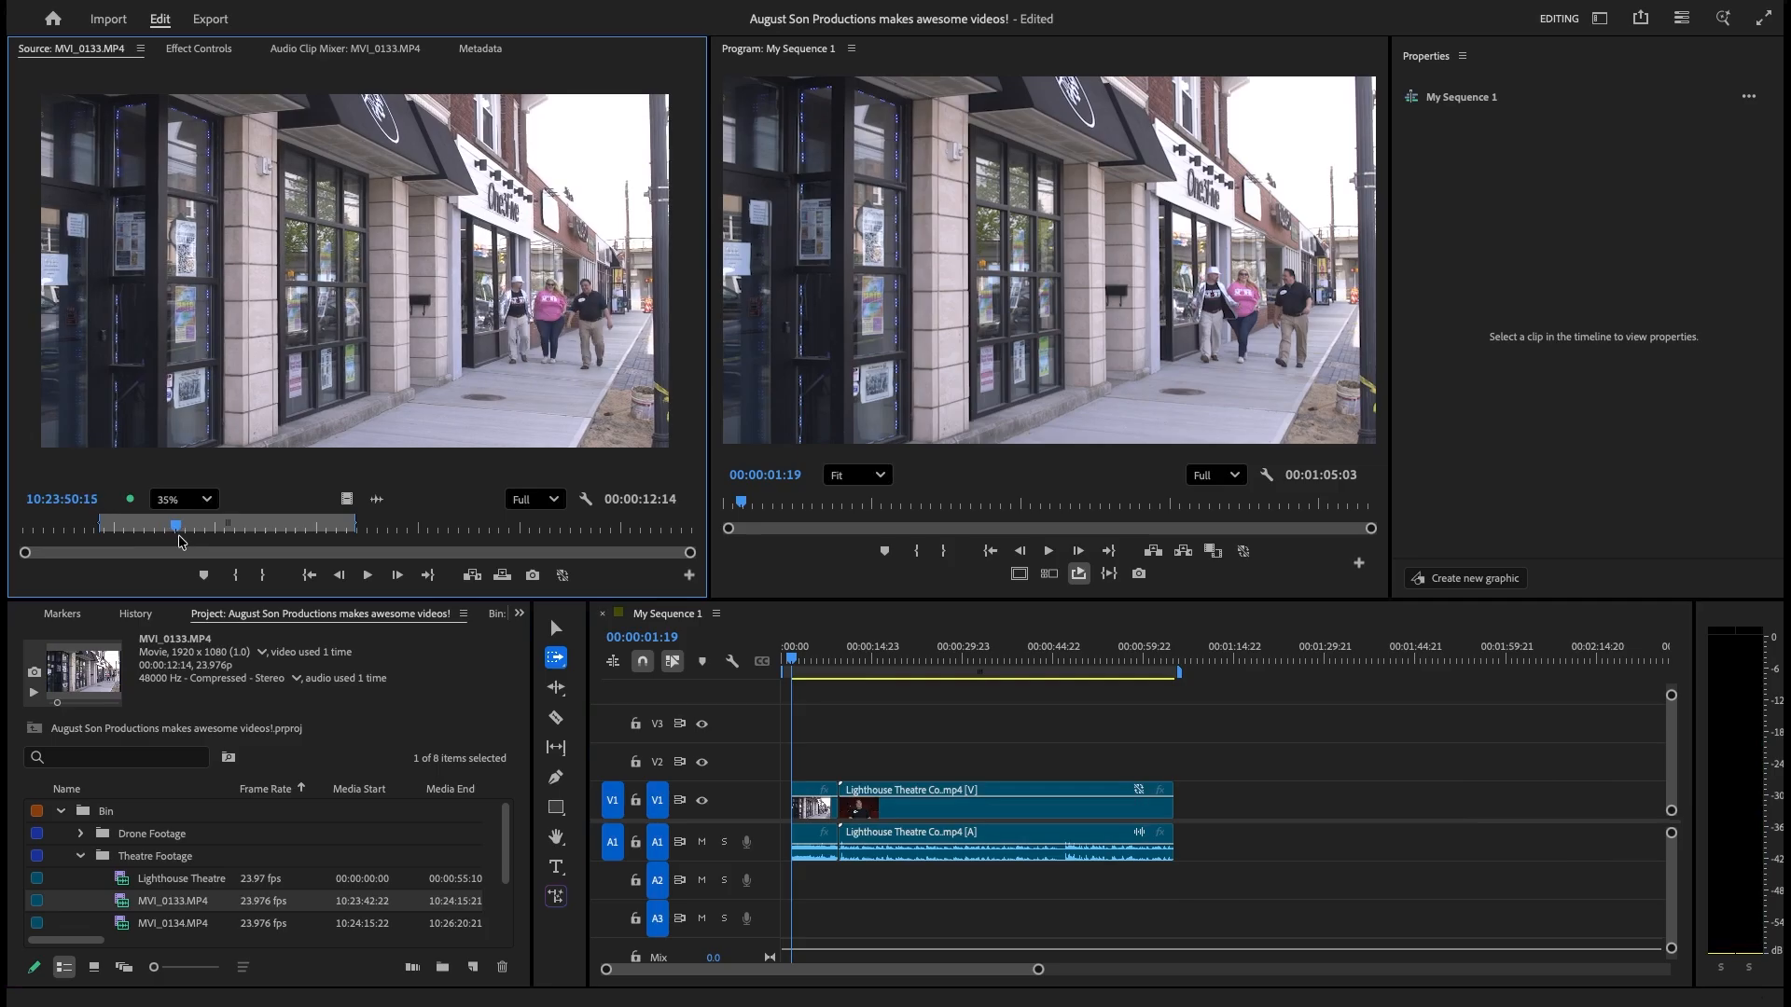
key("o")
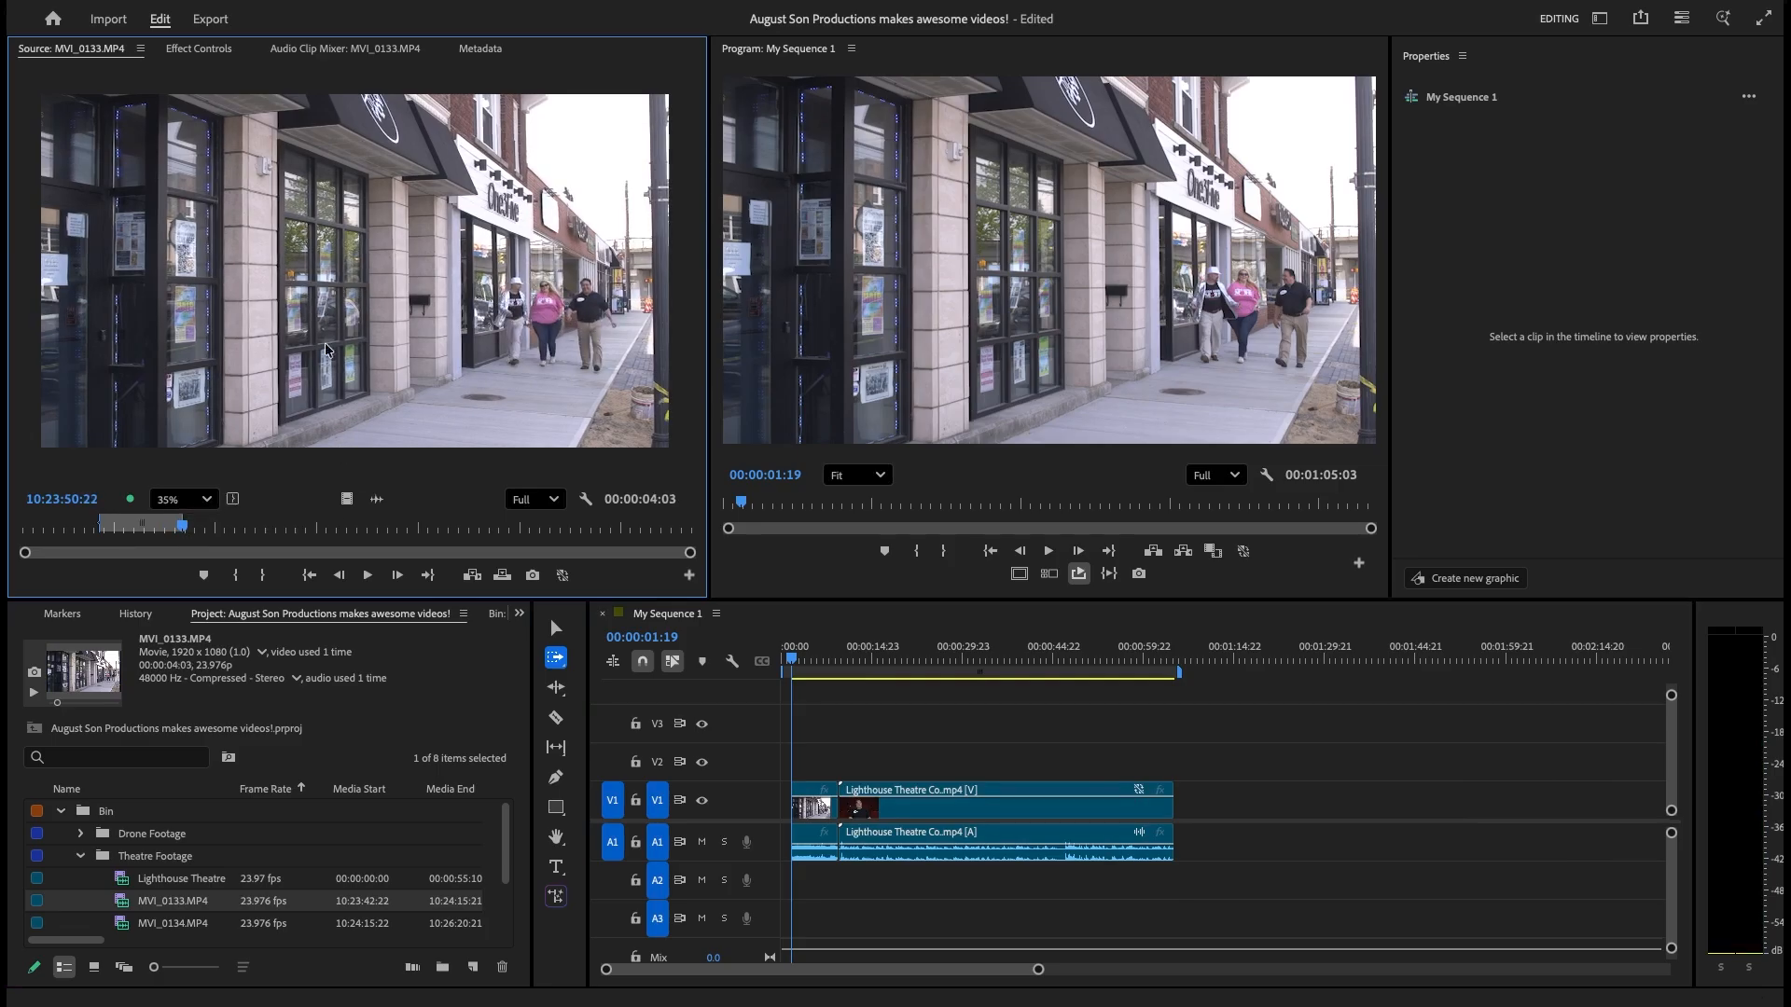
Append the marked MVI_0133.MP4 range after Lighthouse Theatre Co.mp4 on V1 and A1, and move the playhead to 00:00:54:11.
left_click_drag(338, 331, 1187, 803)
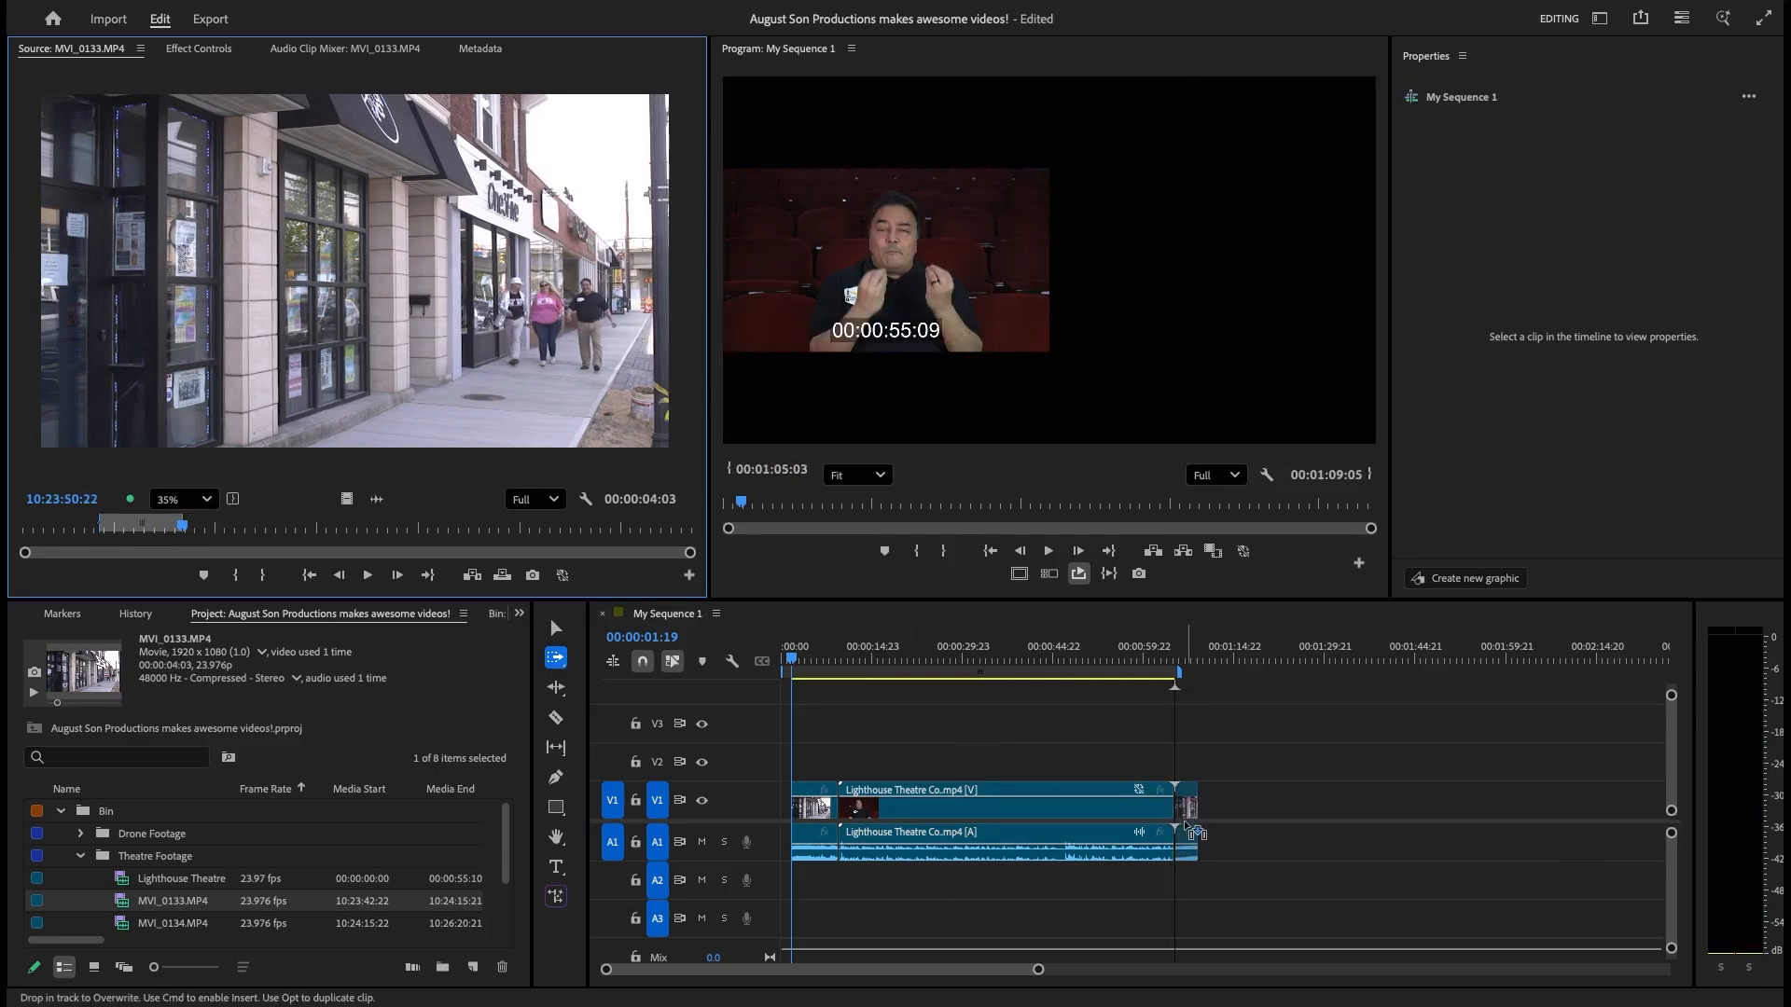
left_click_drag(1146, 645, 1110, 657)
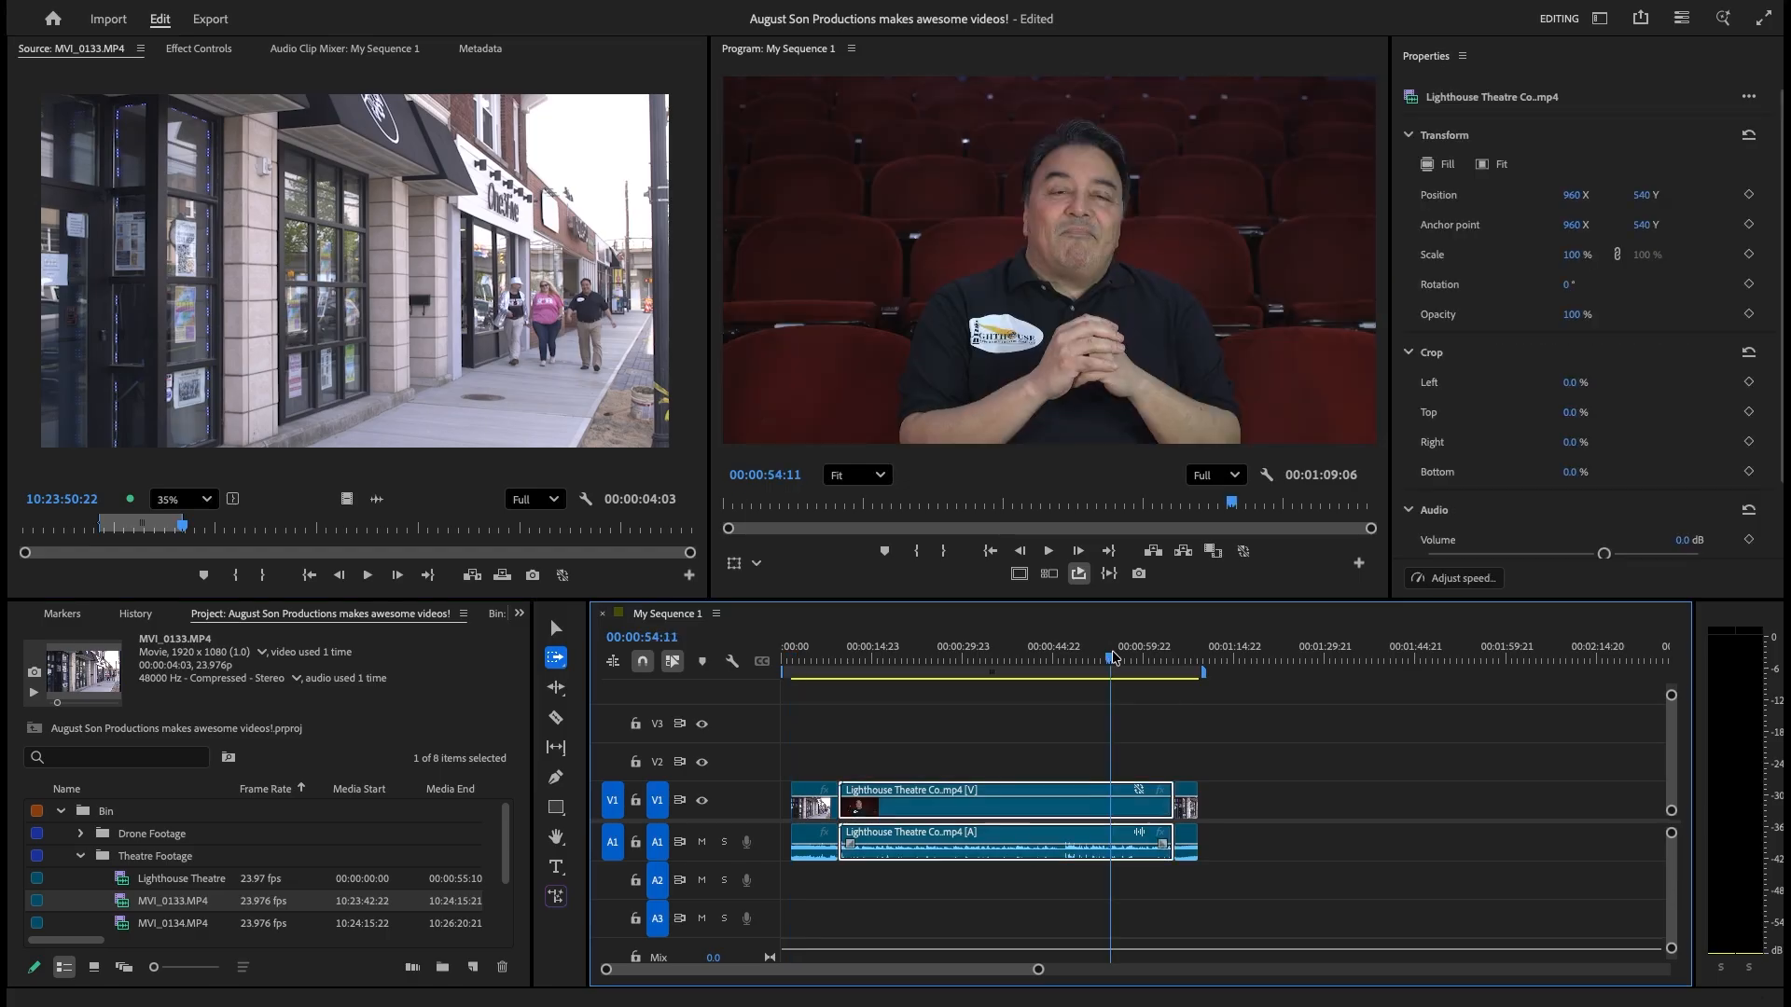
left_click(820, 901)
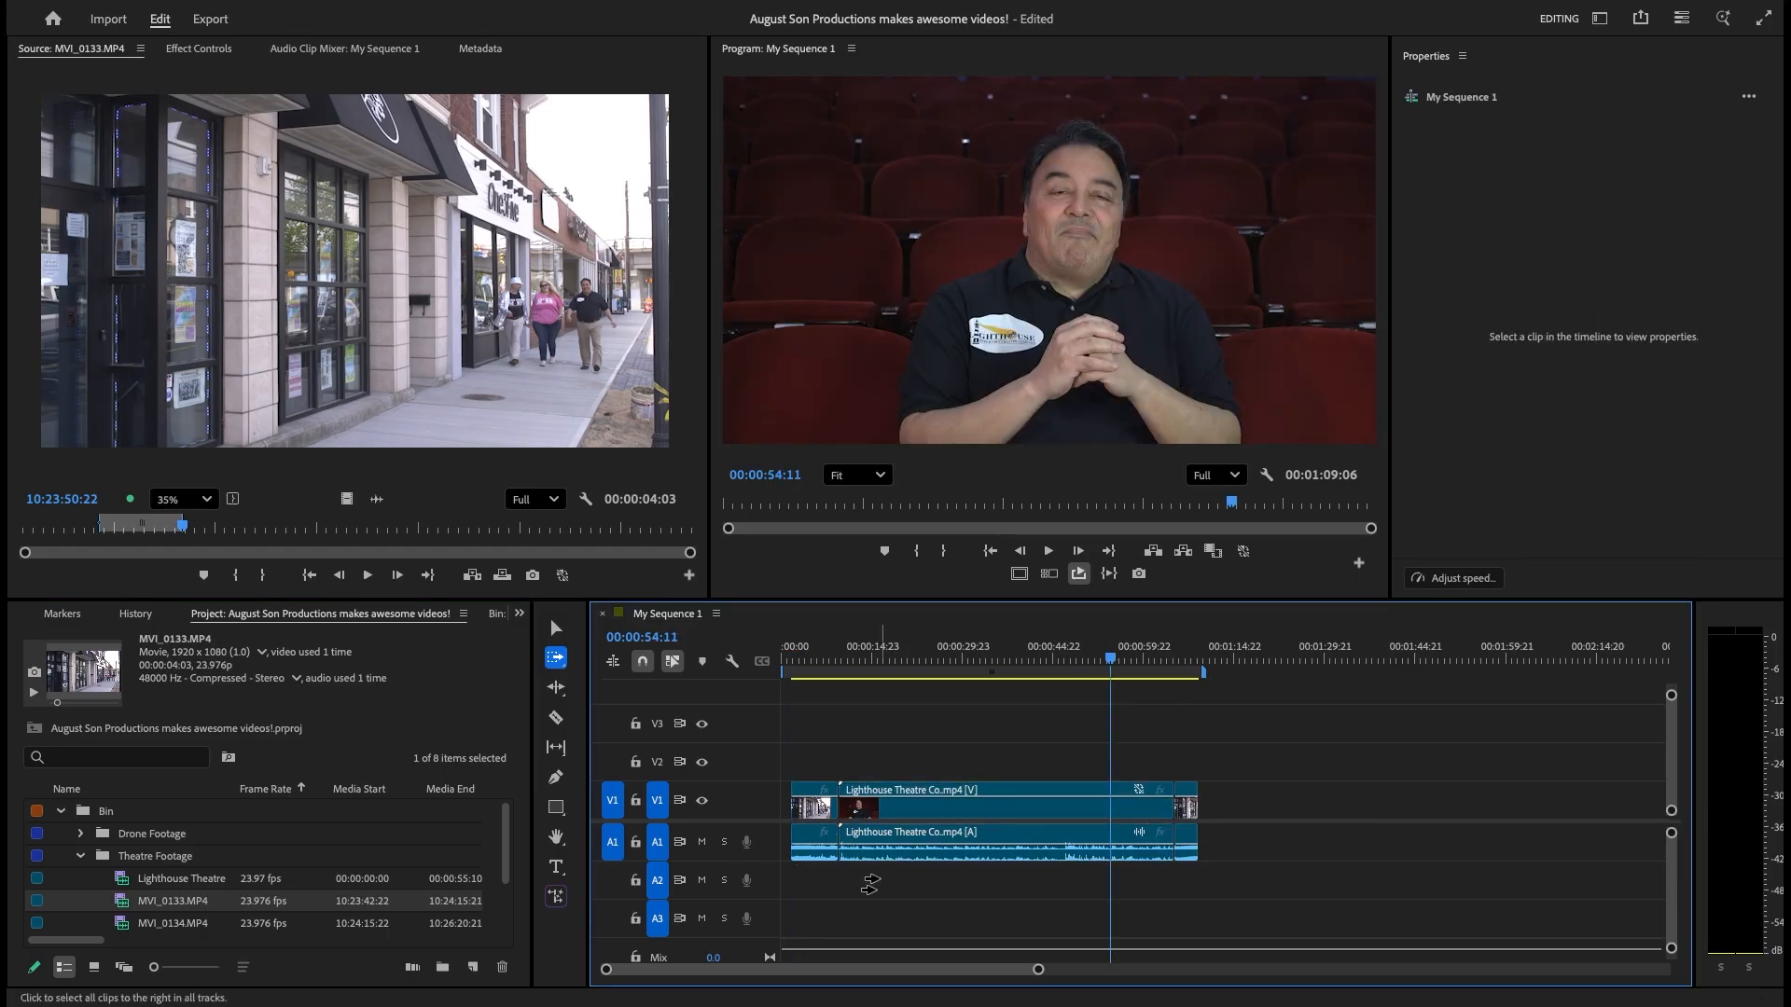
Try shifting Lighthouse Theatre Co.mp4 and the clip after it along the timeline with Track Select Forward, and undo both moves.
left_click(880, 806)
left_click_drag(880, 806, 1073, 832)
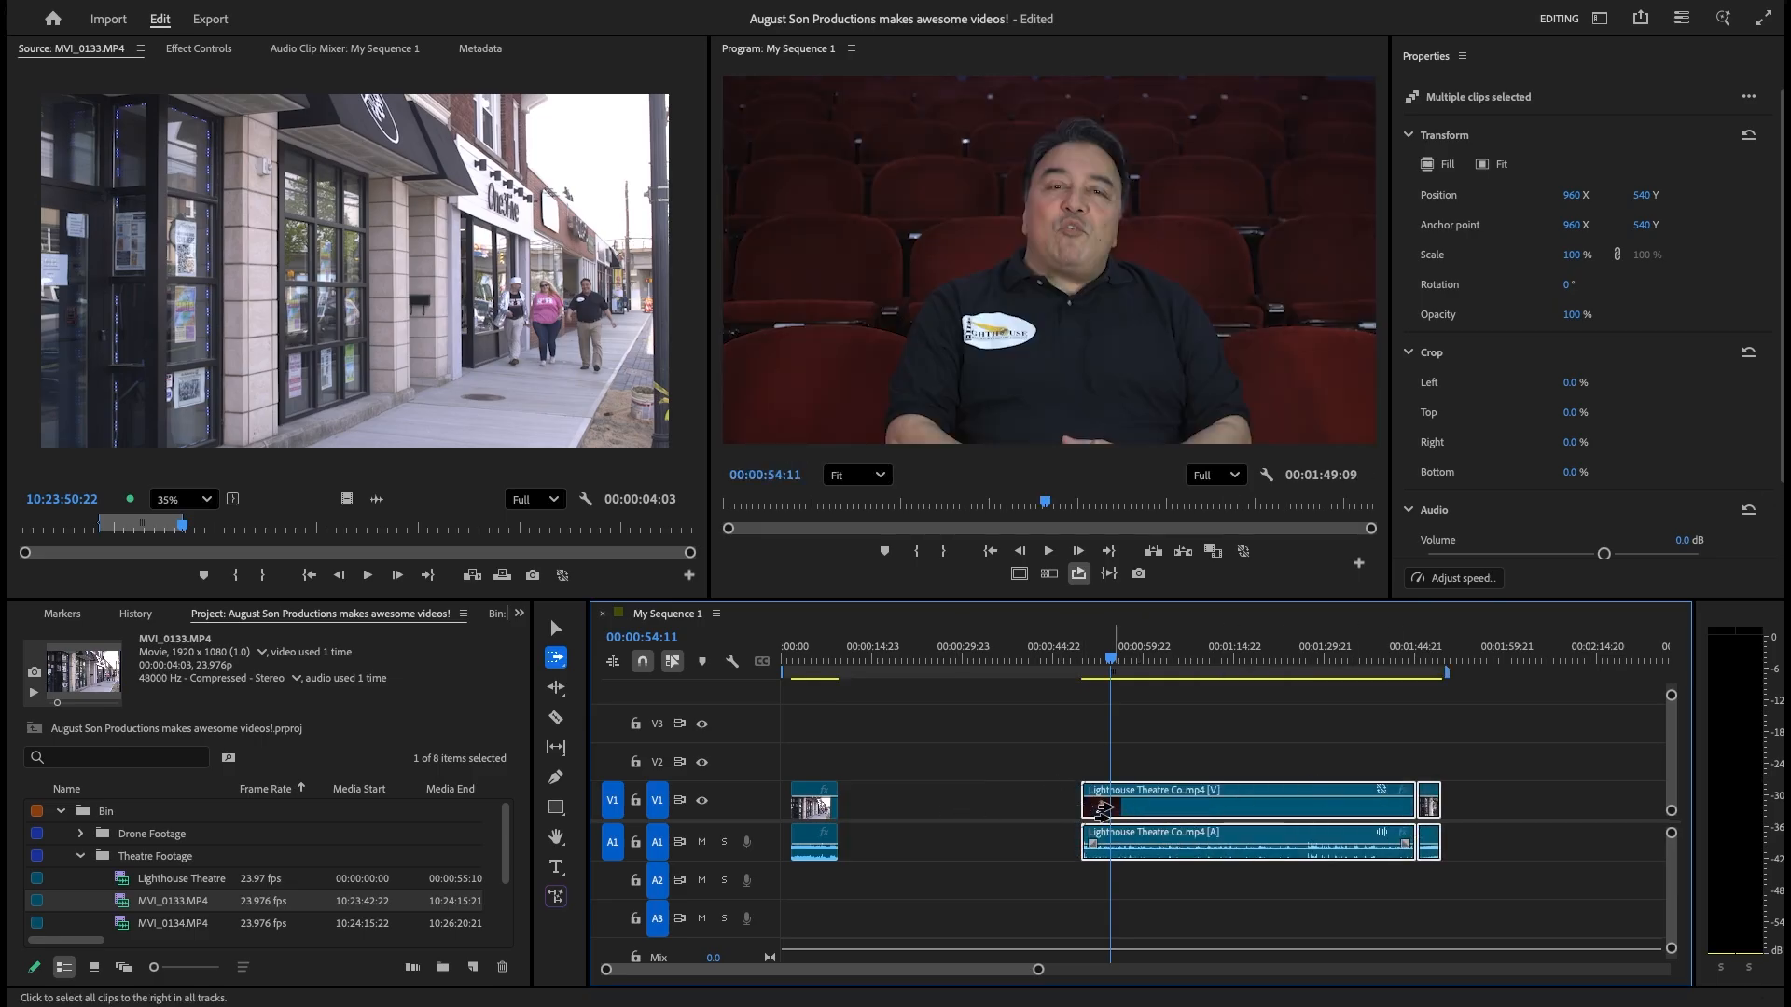
left_click_drag(1099, 806, 1220, 844)
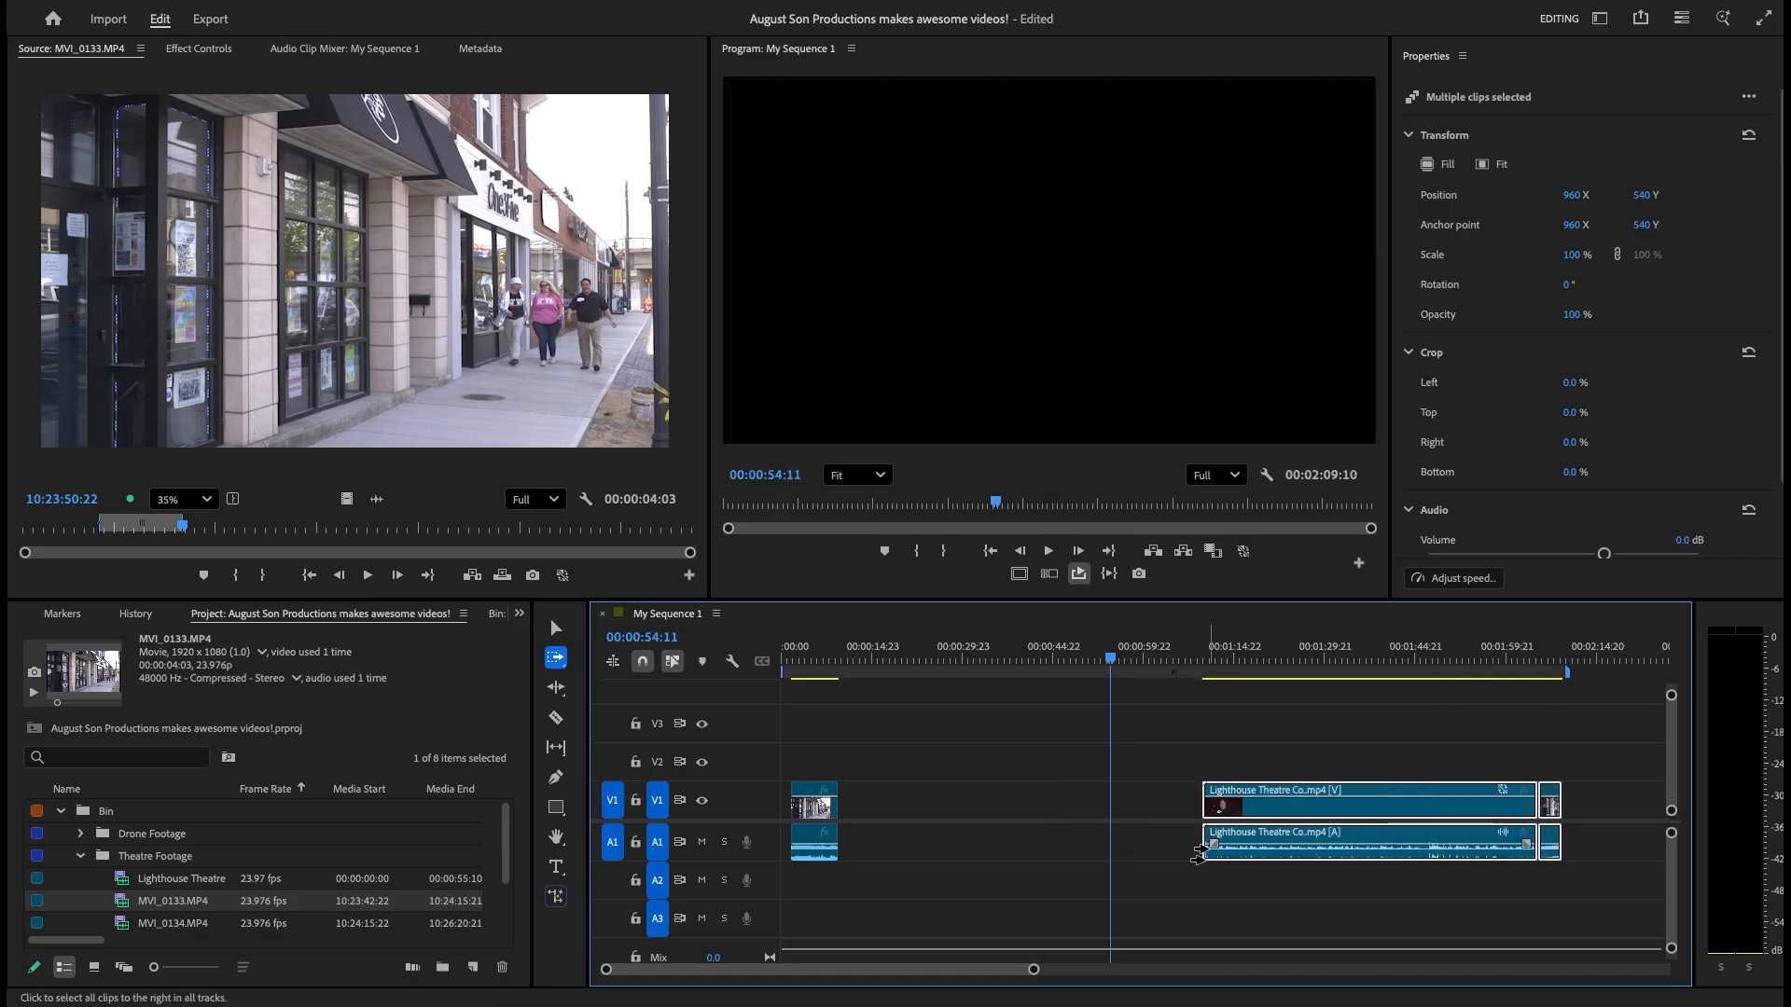
key("super+z")
key("super+z")
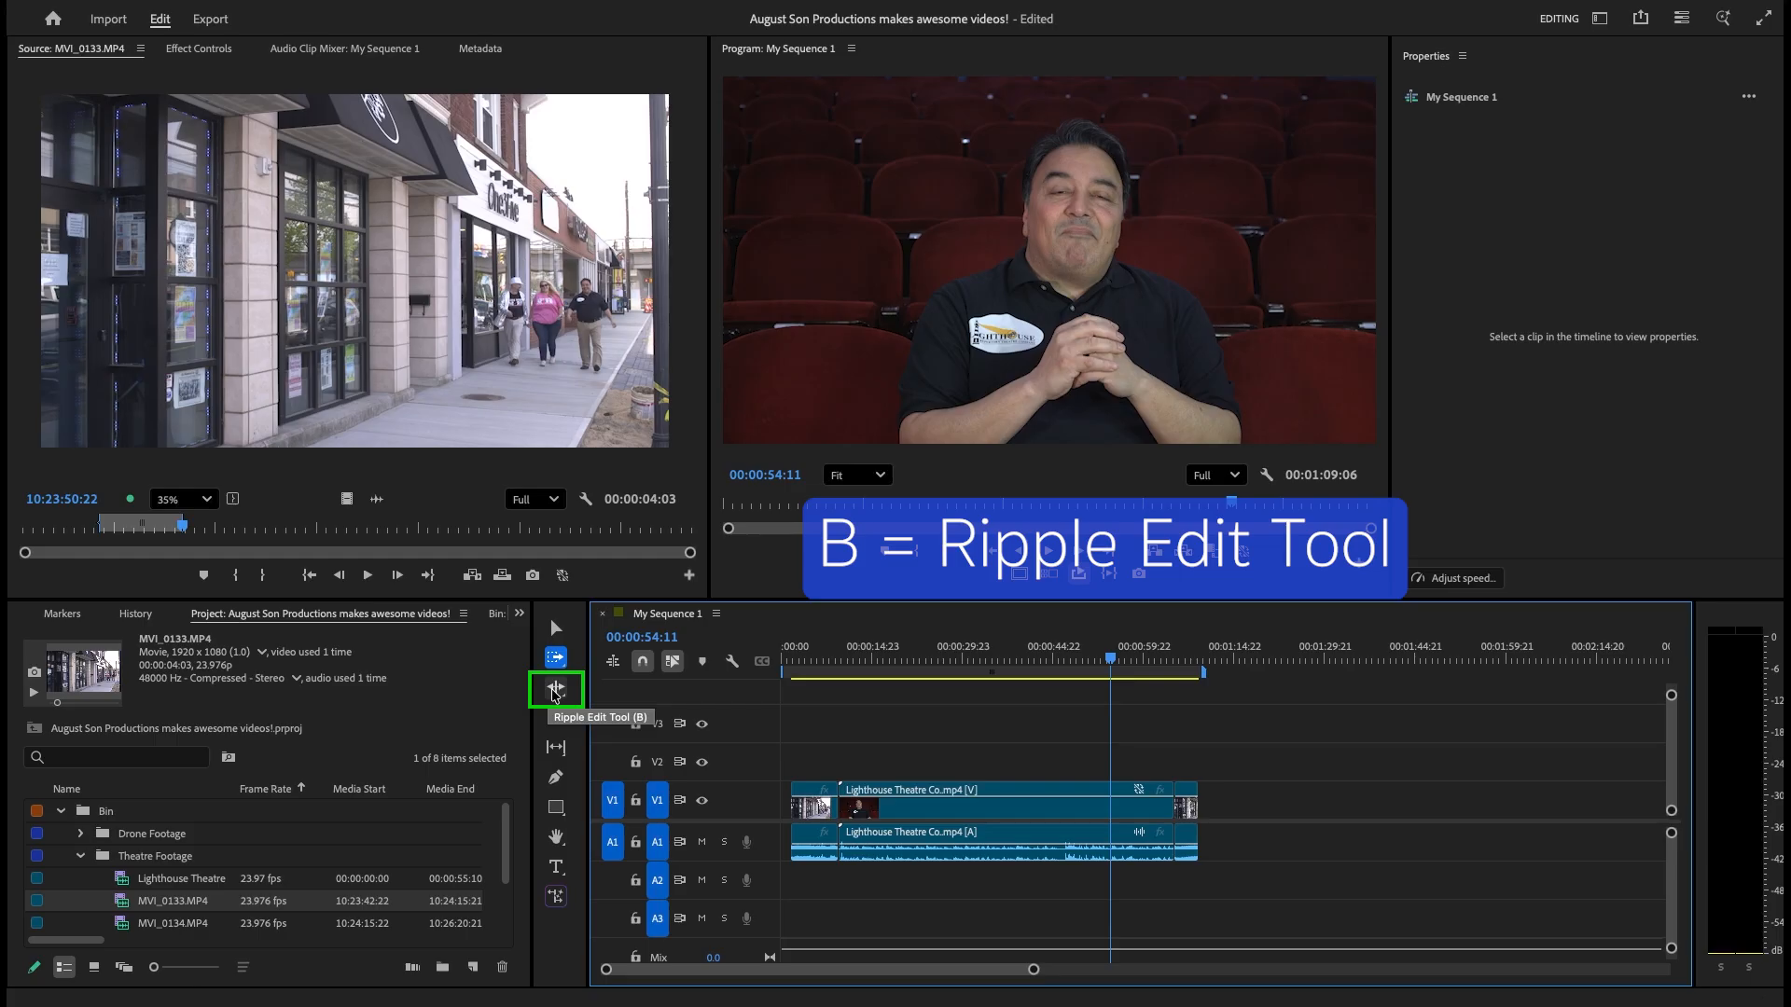
Shorten the end of Lighthouse Theatre Co.mp4 with the Selection Tool, and extend it back to the last clip at 00:01:04:23.
left_click(553, 691)
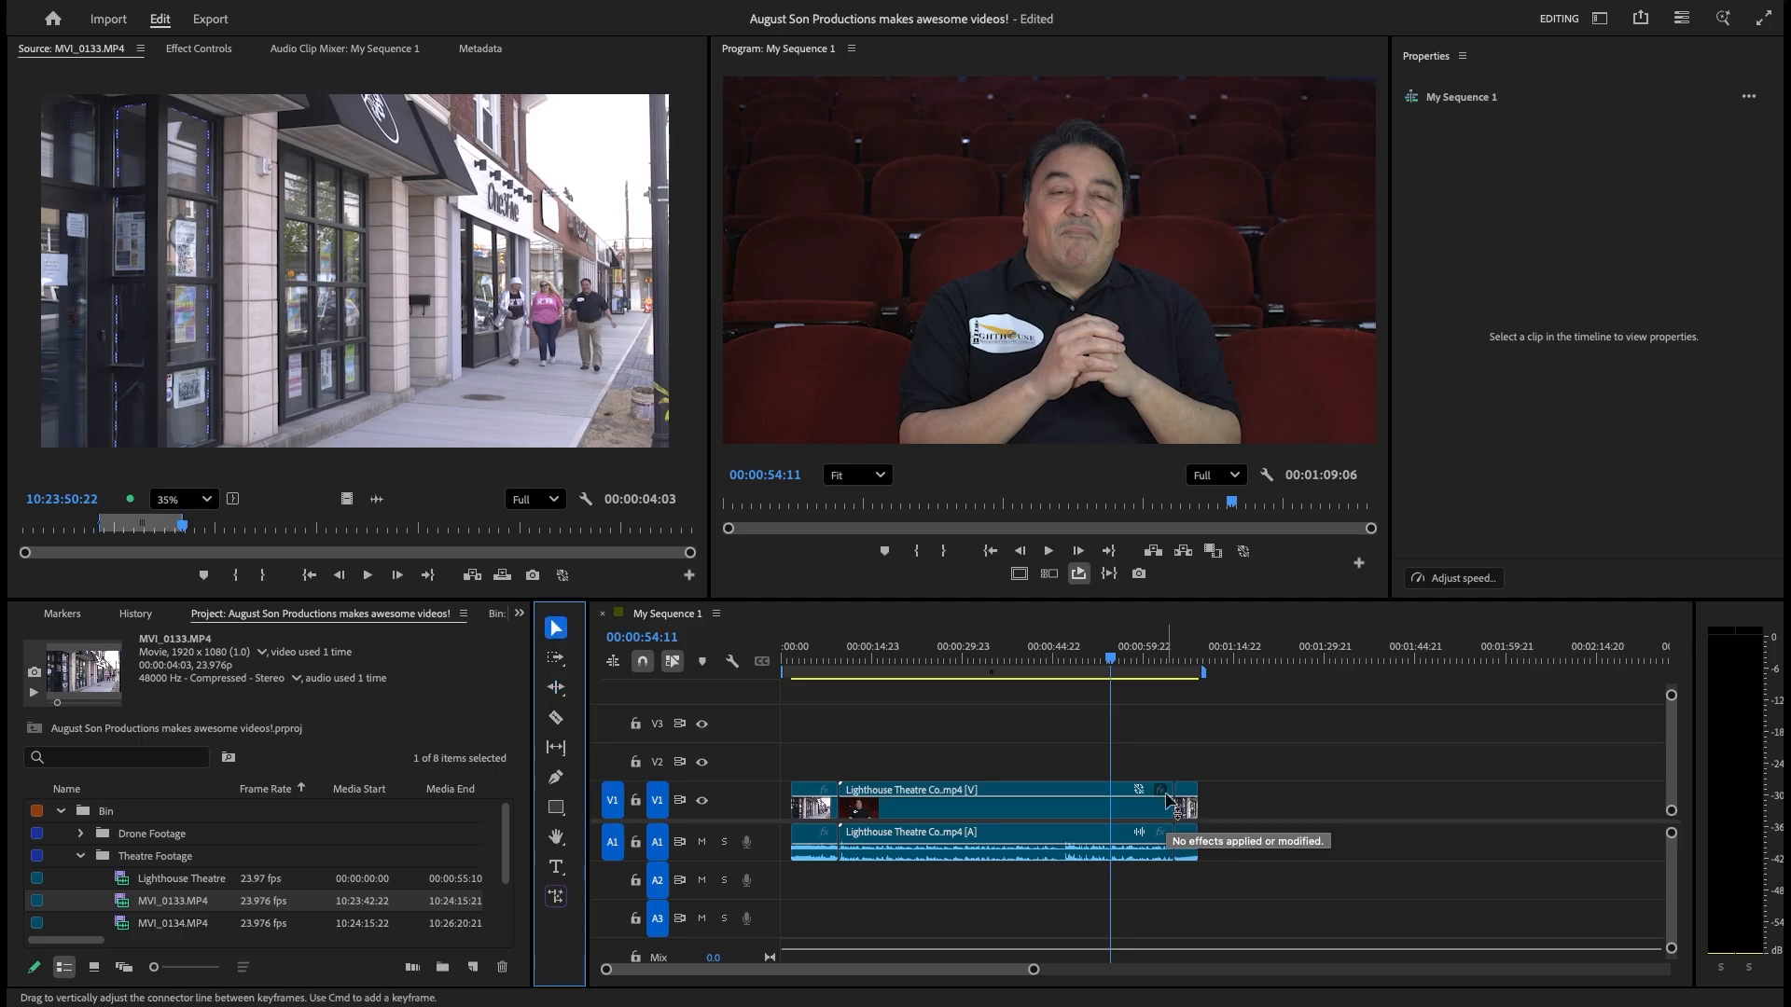
key("v")
left_click_drag(1171, 791, 957, 789)
left_click_drag(1113, 658, 1177, 746)
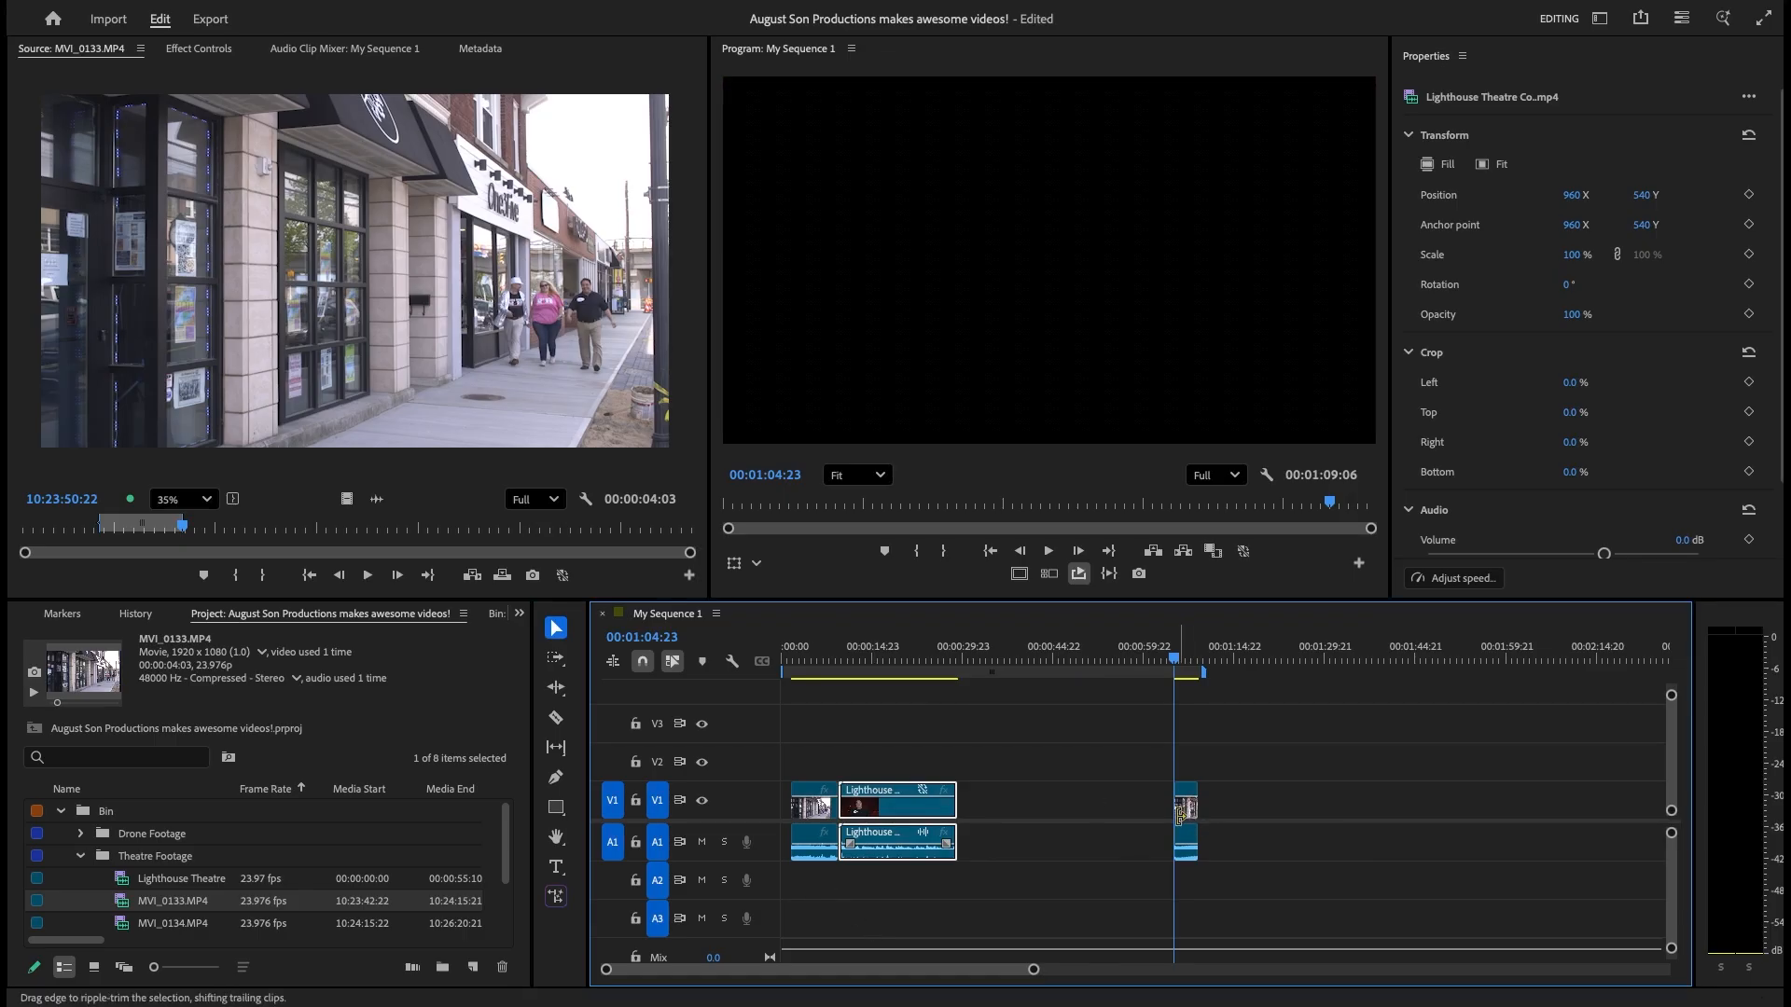
left_click_drag(954, 806, 1173, 809)
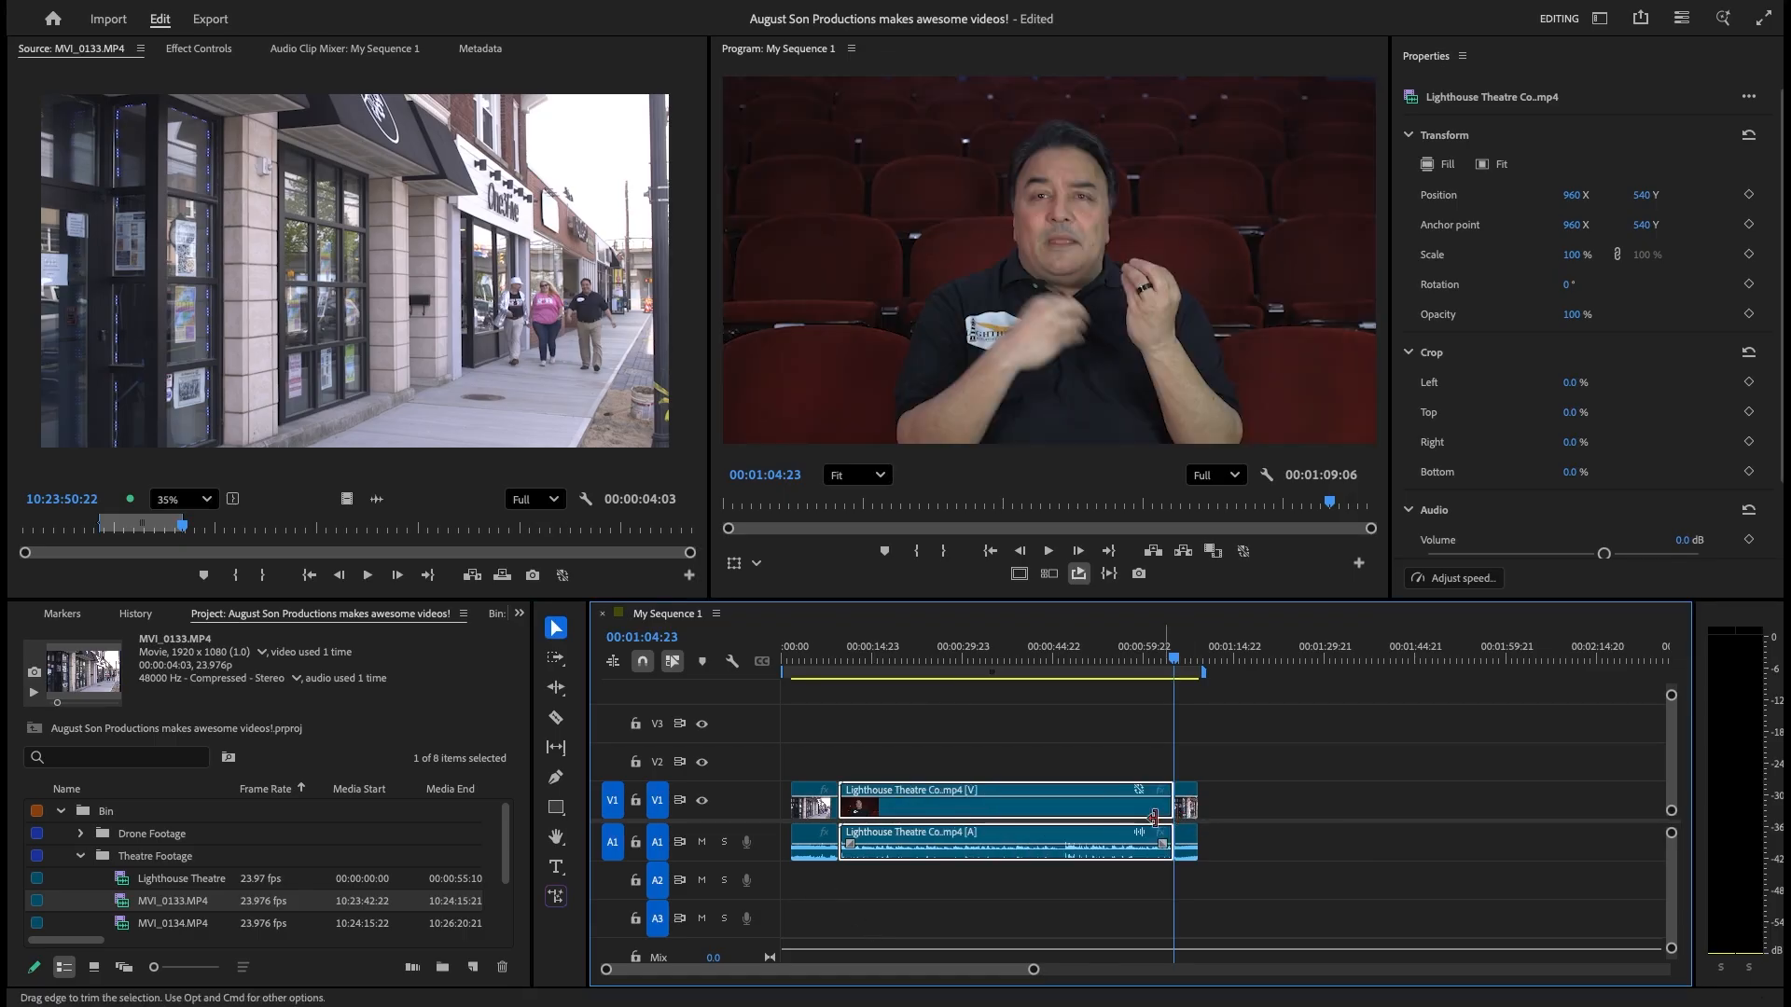
Ripple-trim the end of Lighthouse Theatre Co.mp4 to a sequence length of 00:00:33:18, and select the last clip's end edge.
left_click(557, 690)
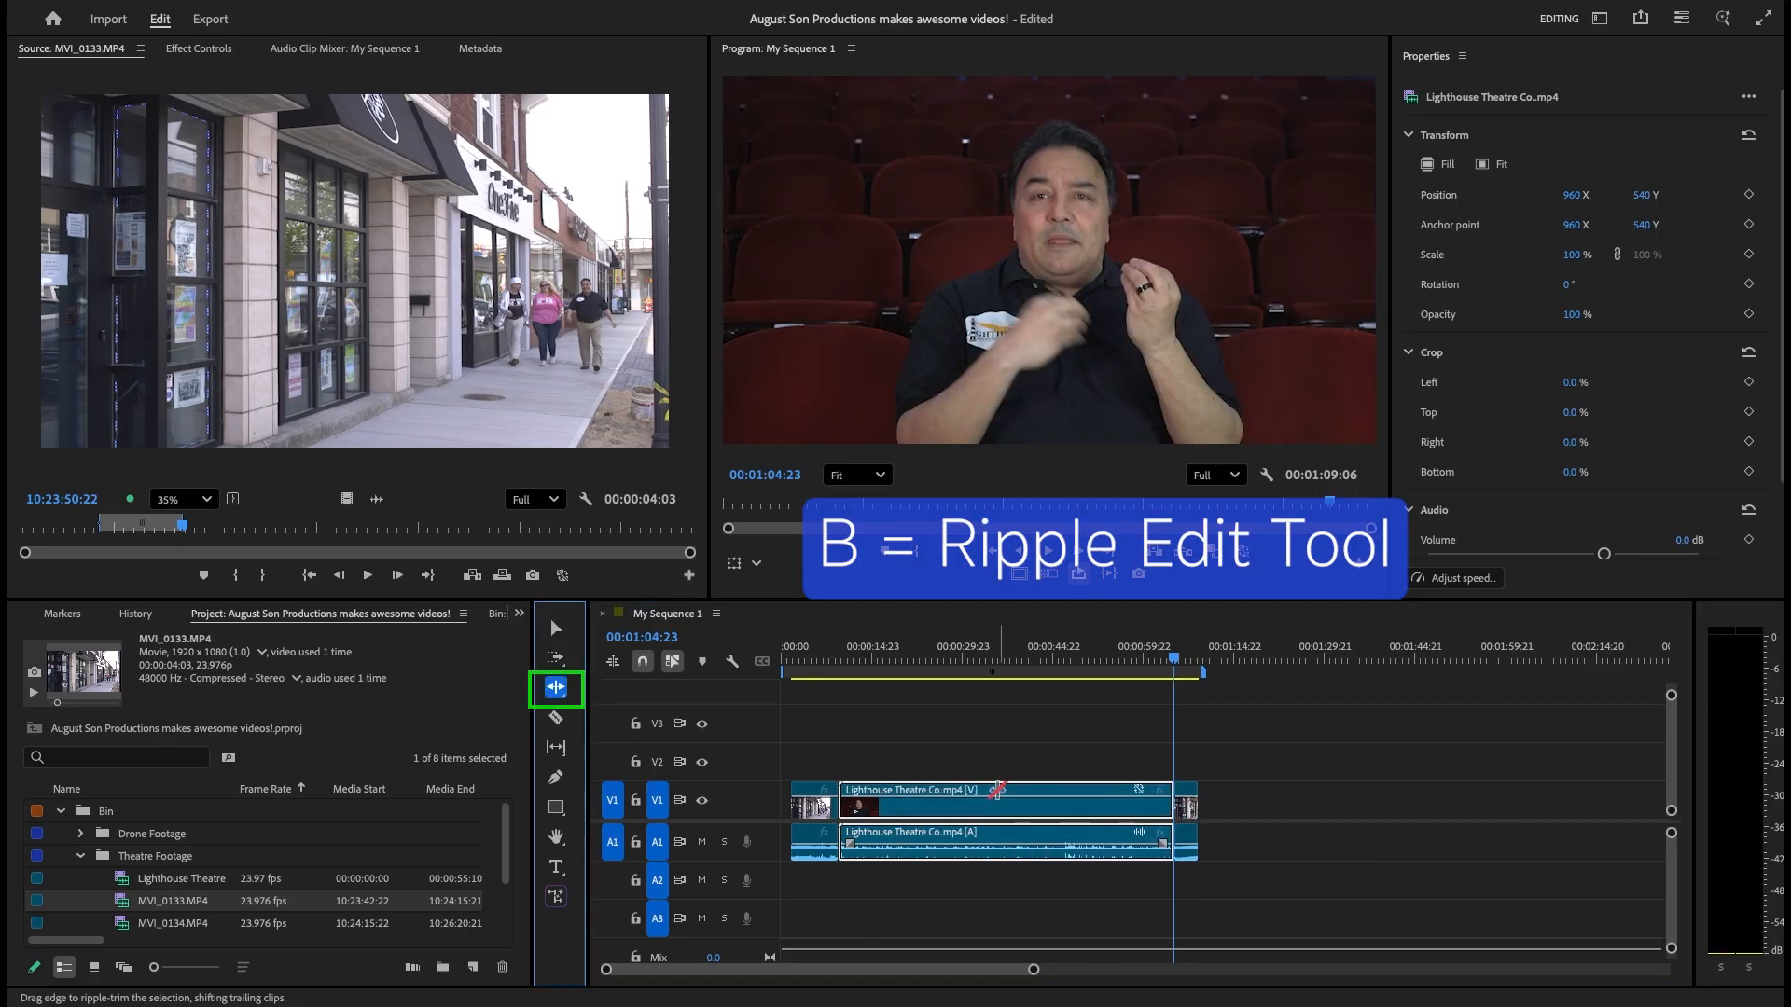
left_click_drag(1162, 795, 966, 793)
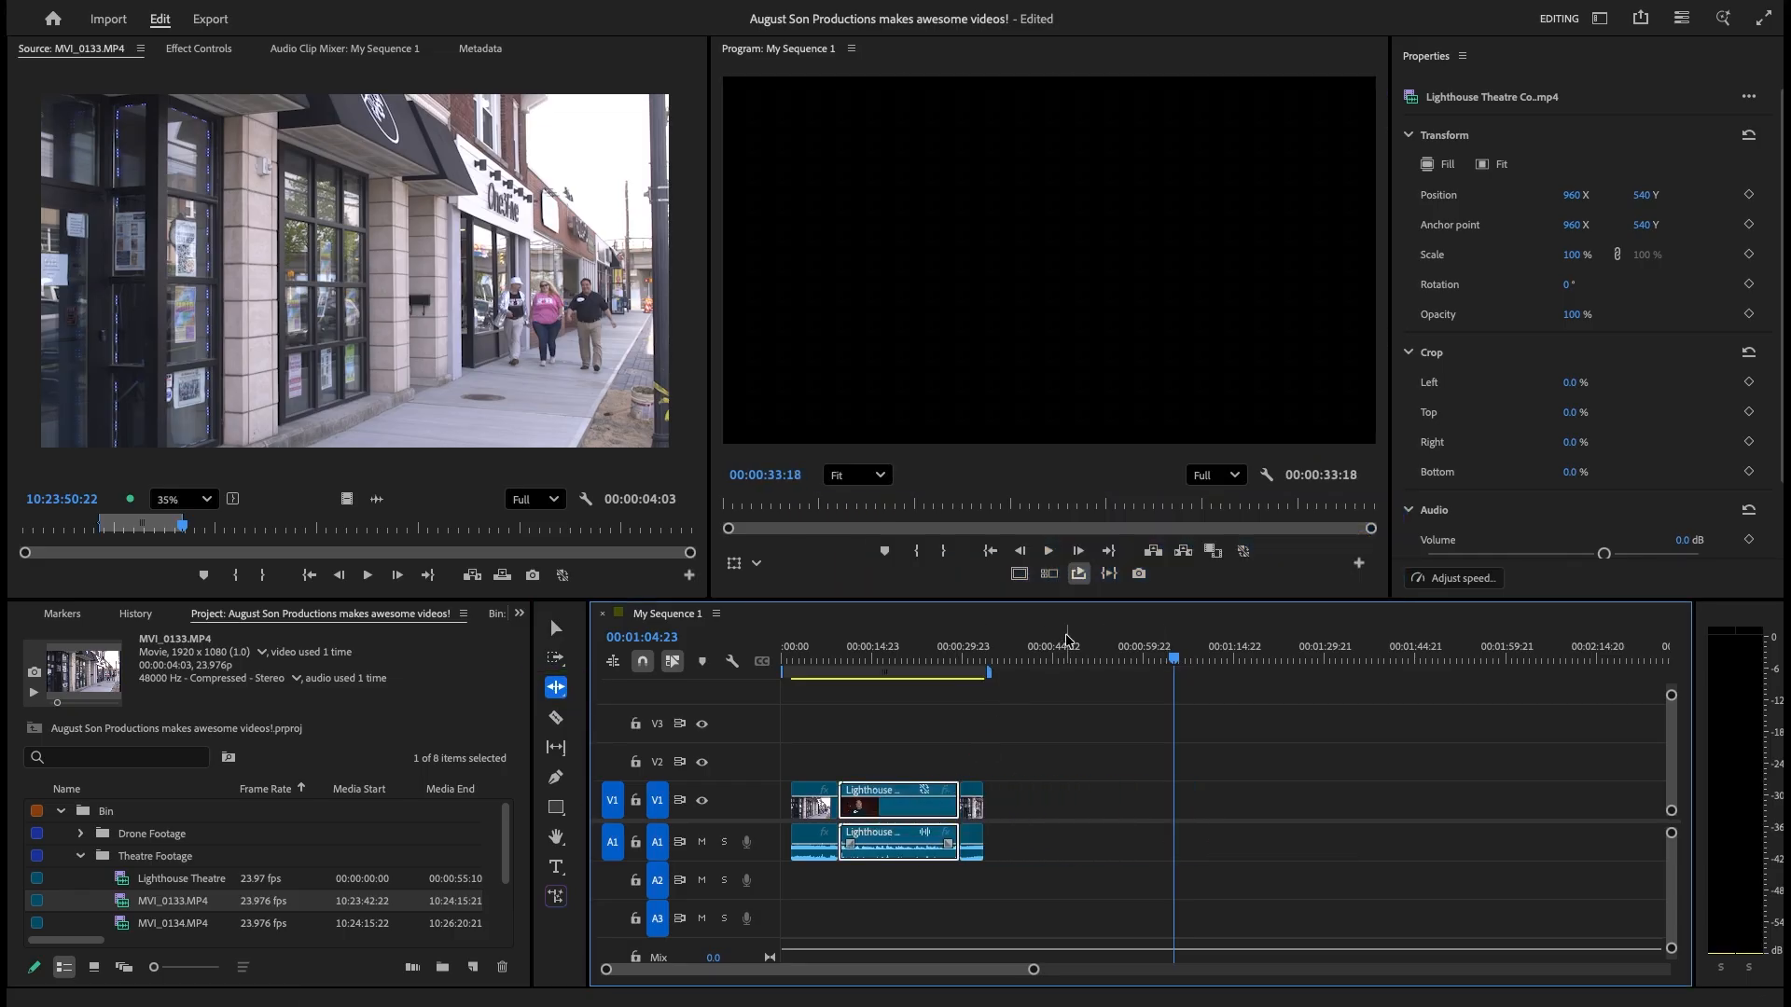
left_click_drag(1069, 648, 942, 668)
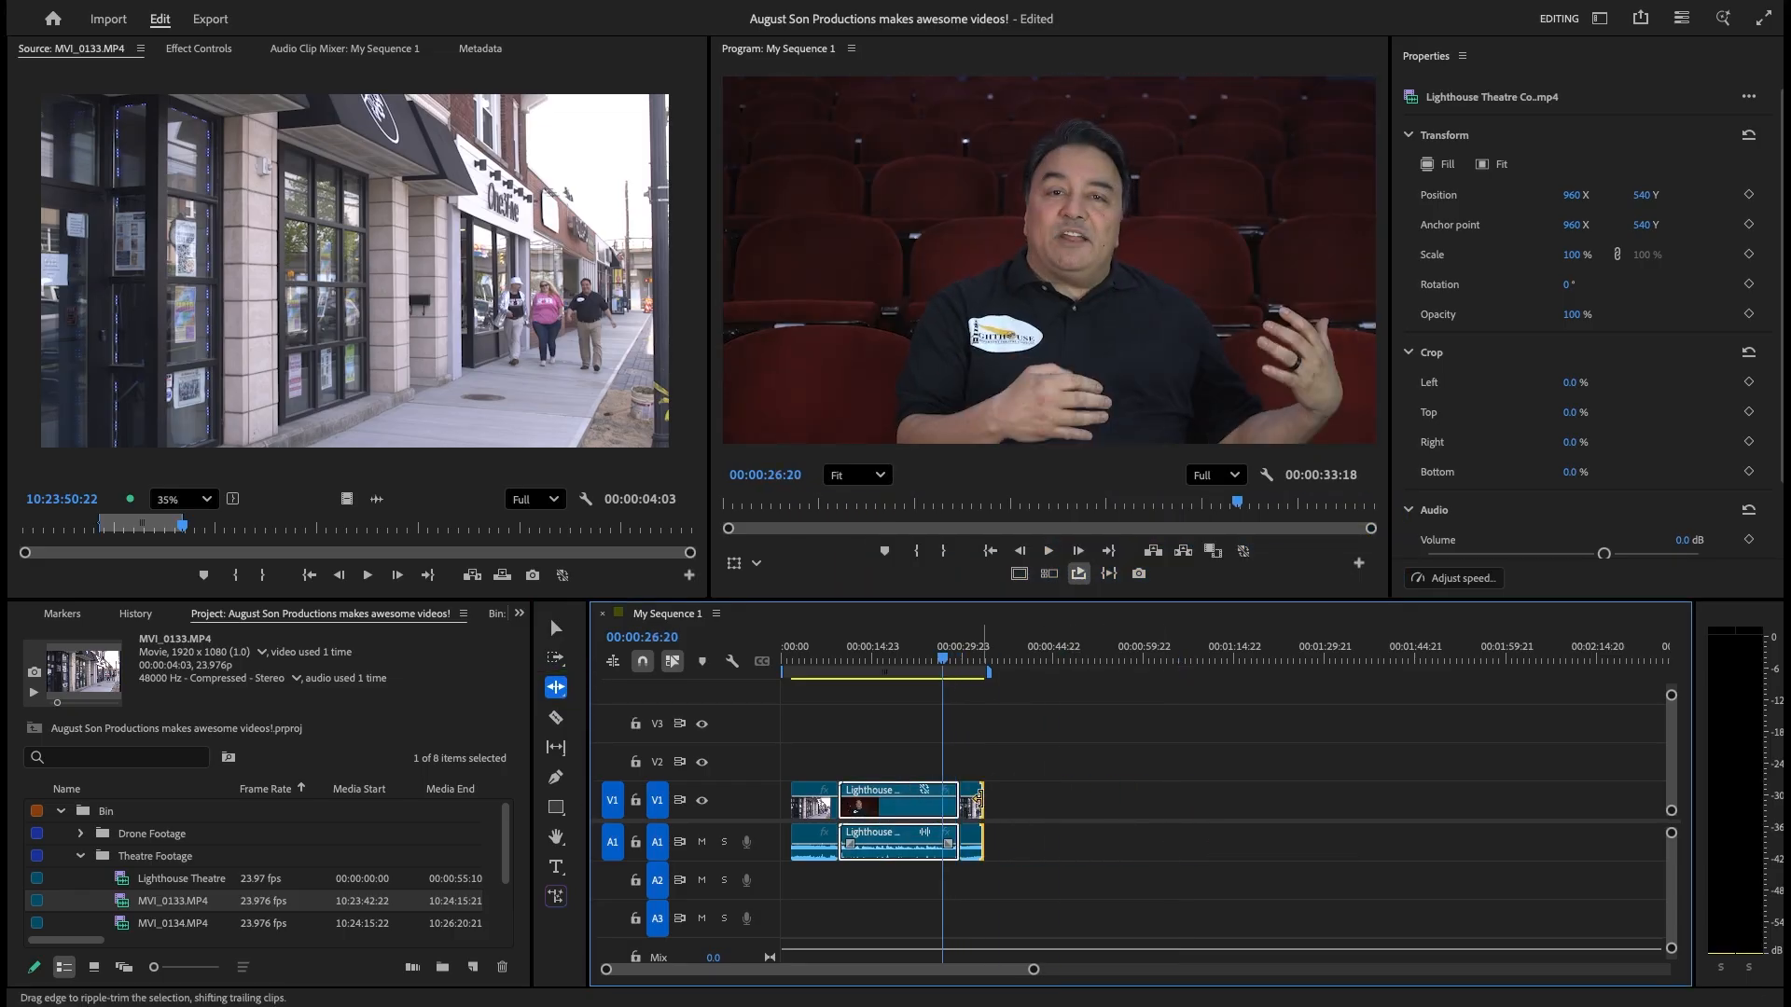
left_click(979, 798)
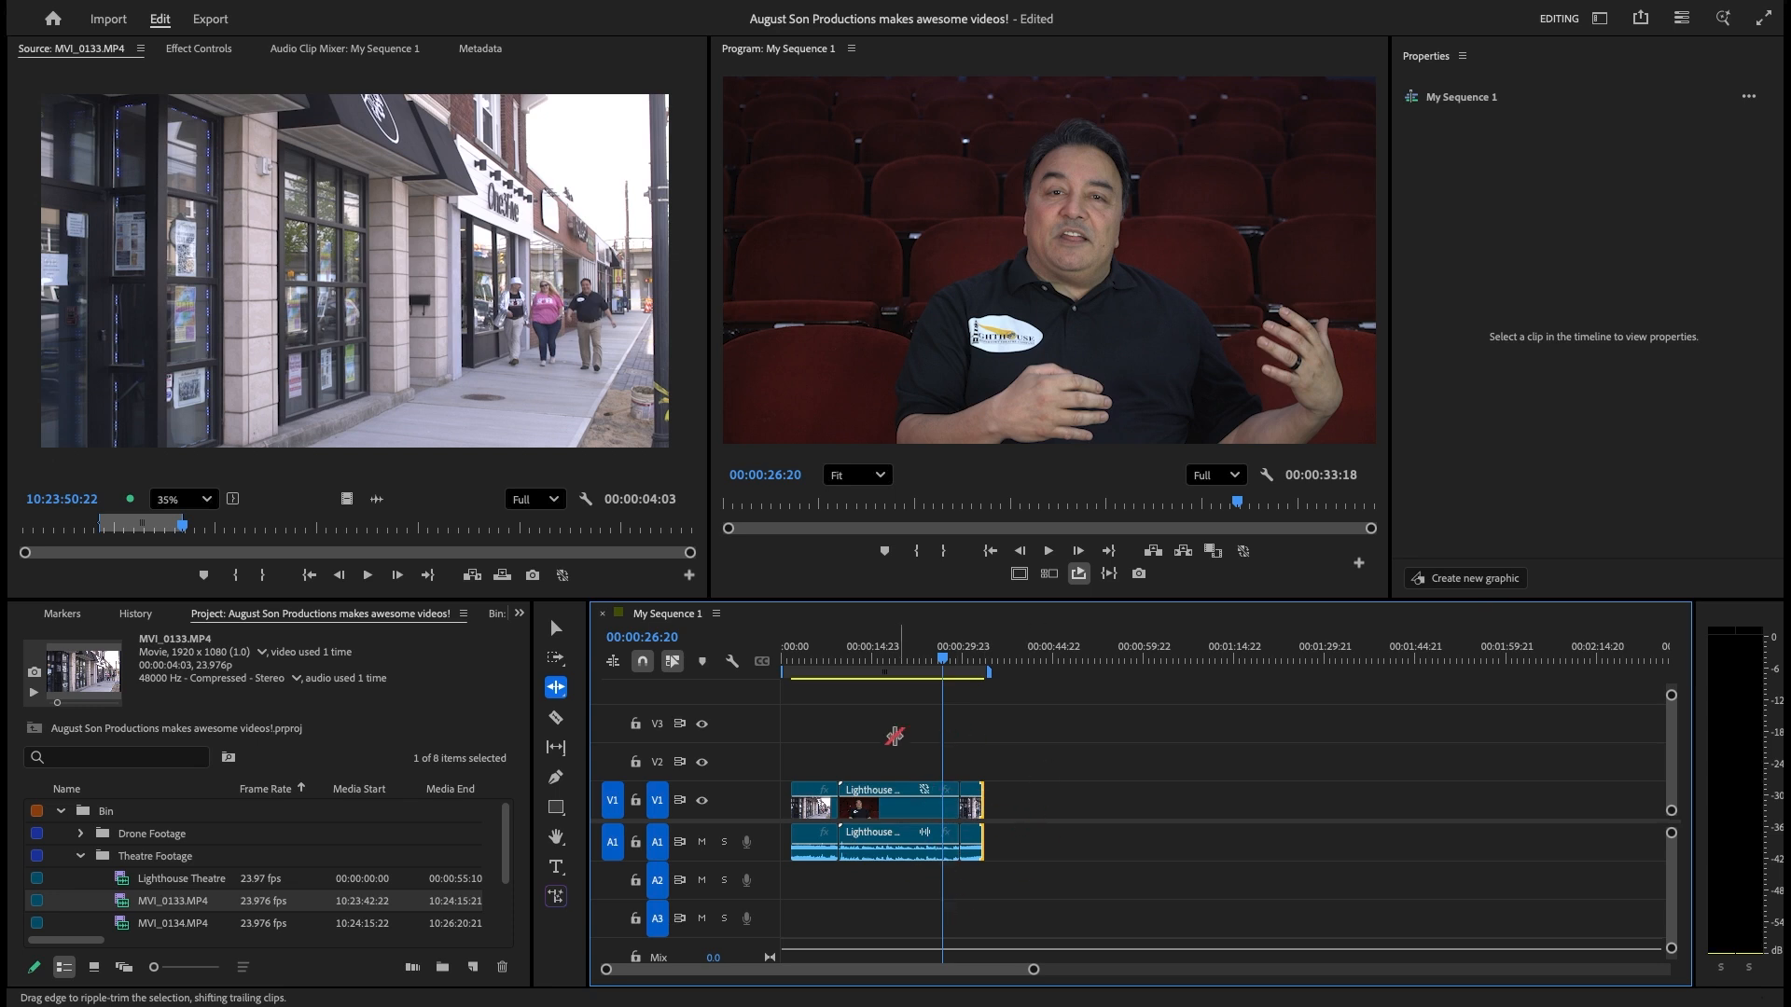
Split Lighthouse Theatre Co.mp4 into several segments with the Razor Tool, including a cut at 00:00:22:05.
left_click(558, 719)
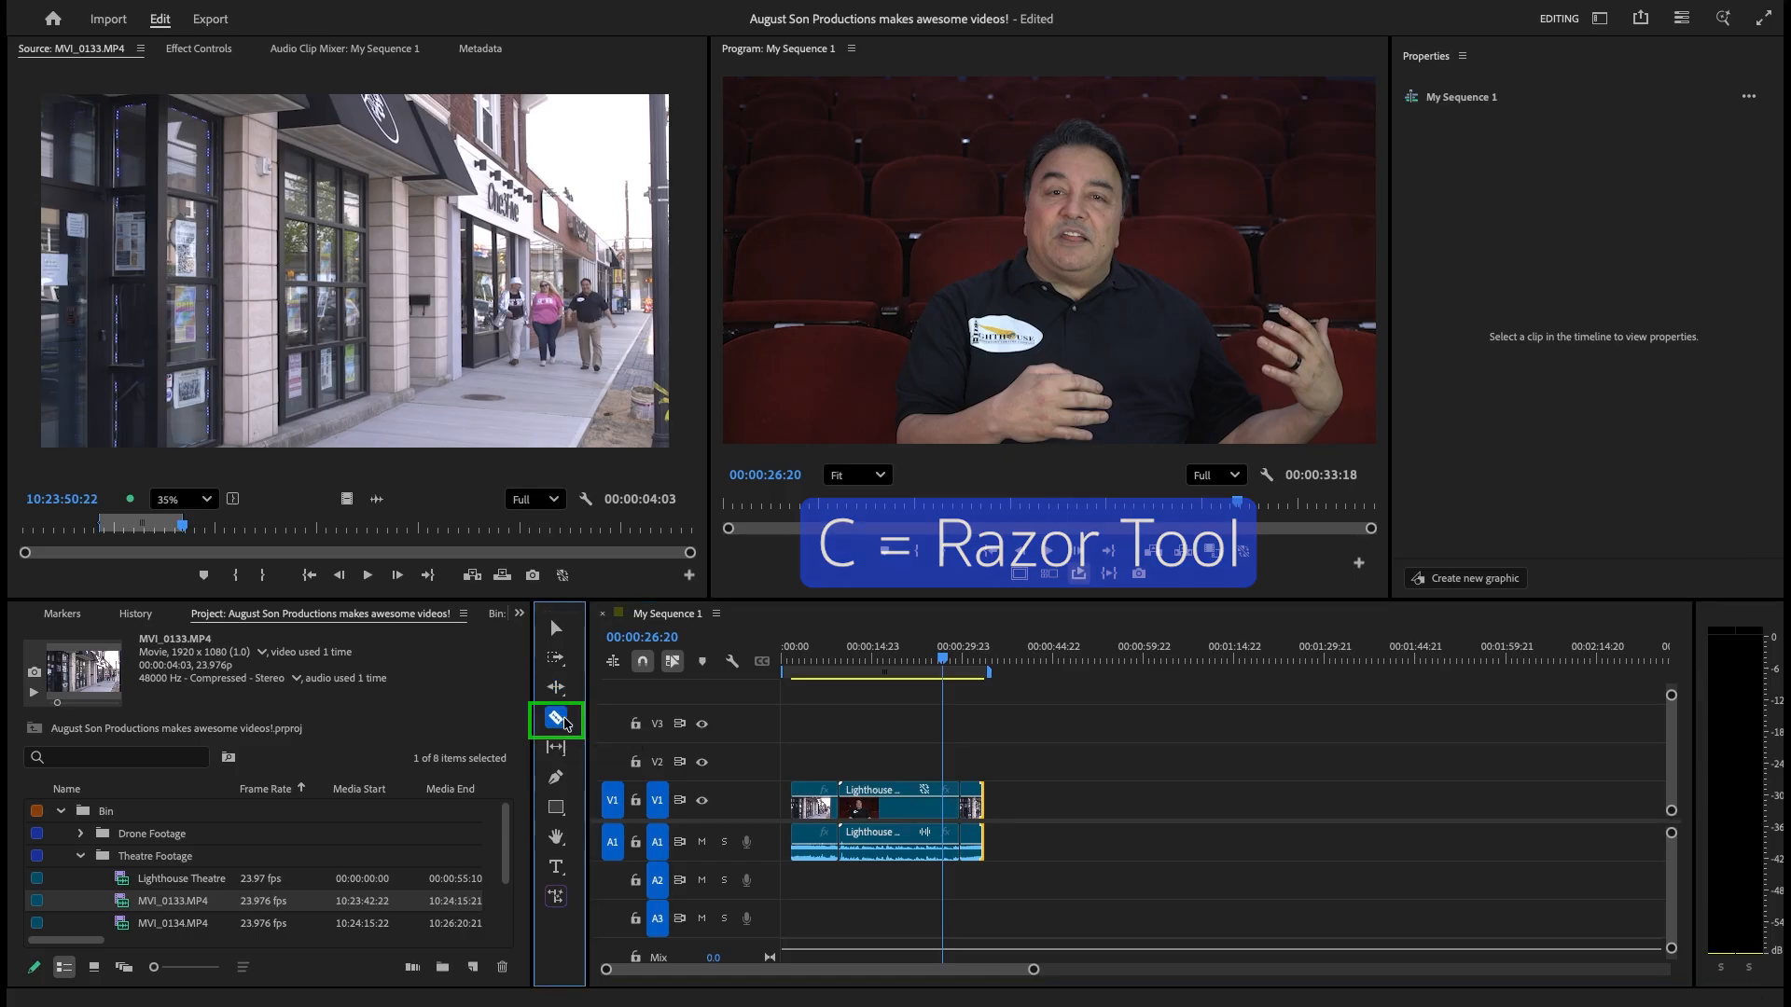
left_click(916, 665)
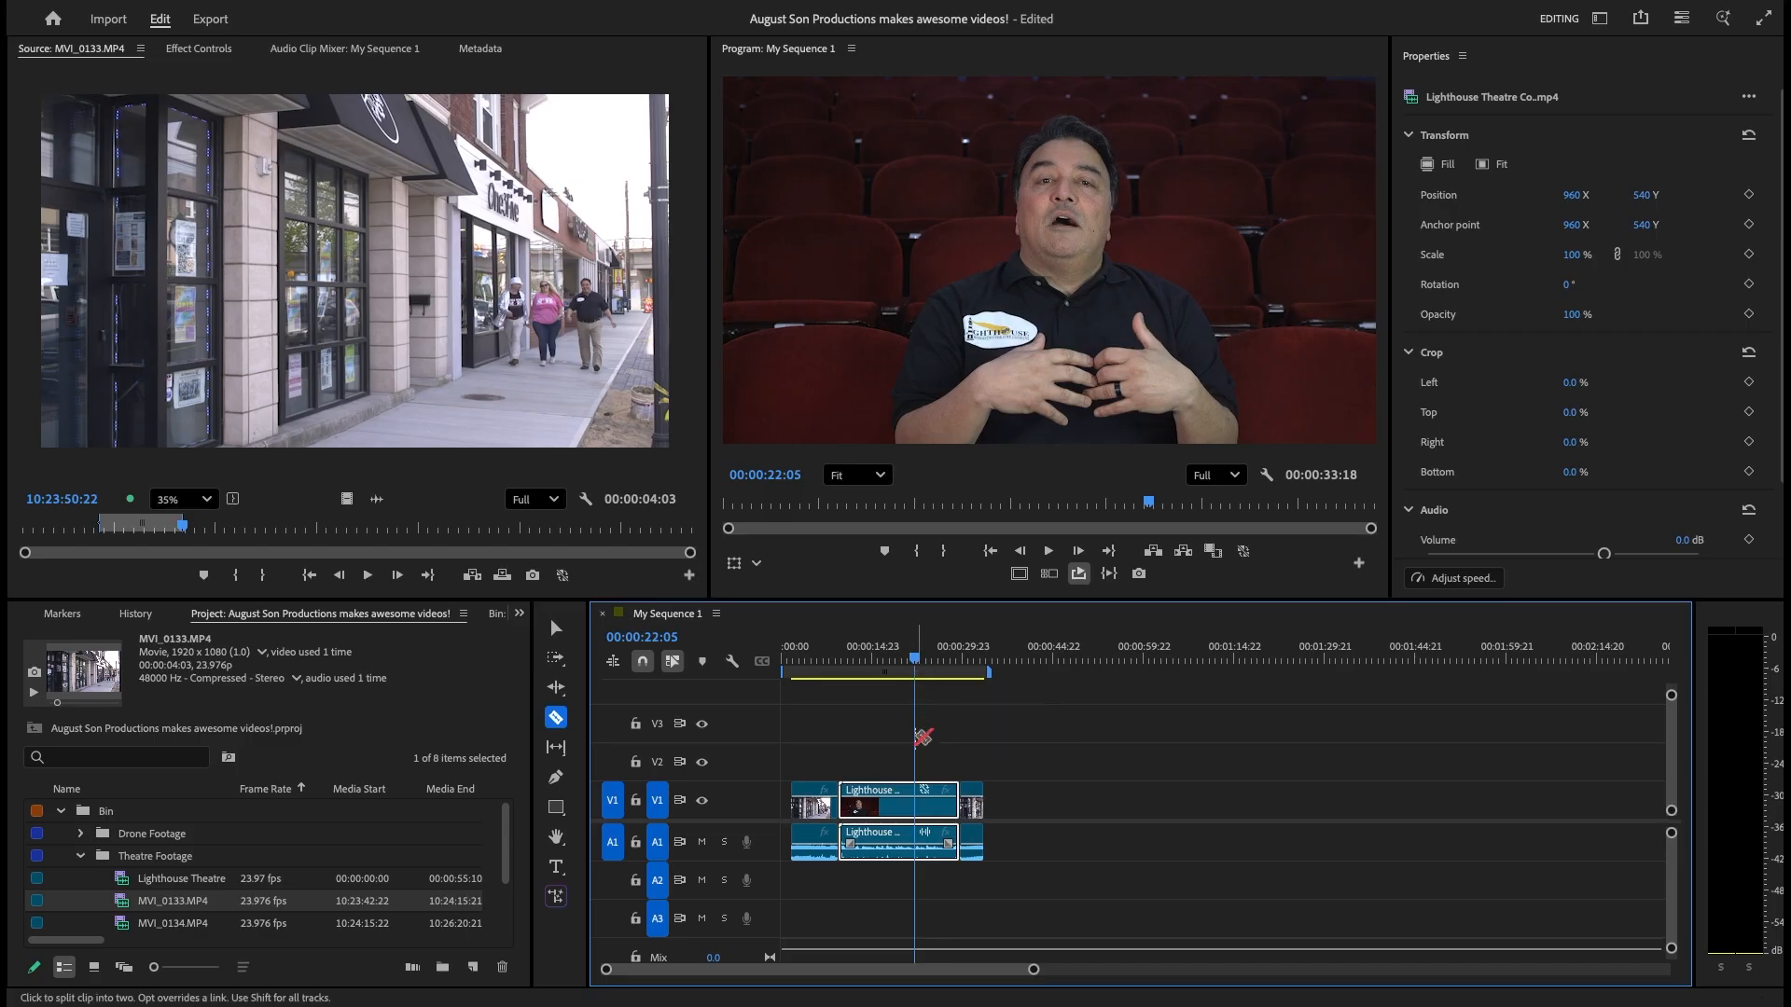
left_click(915, 790)
left_click(860, 806)
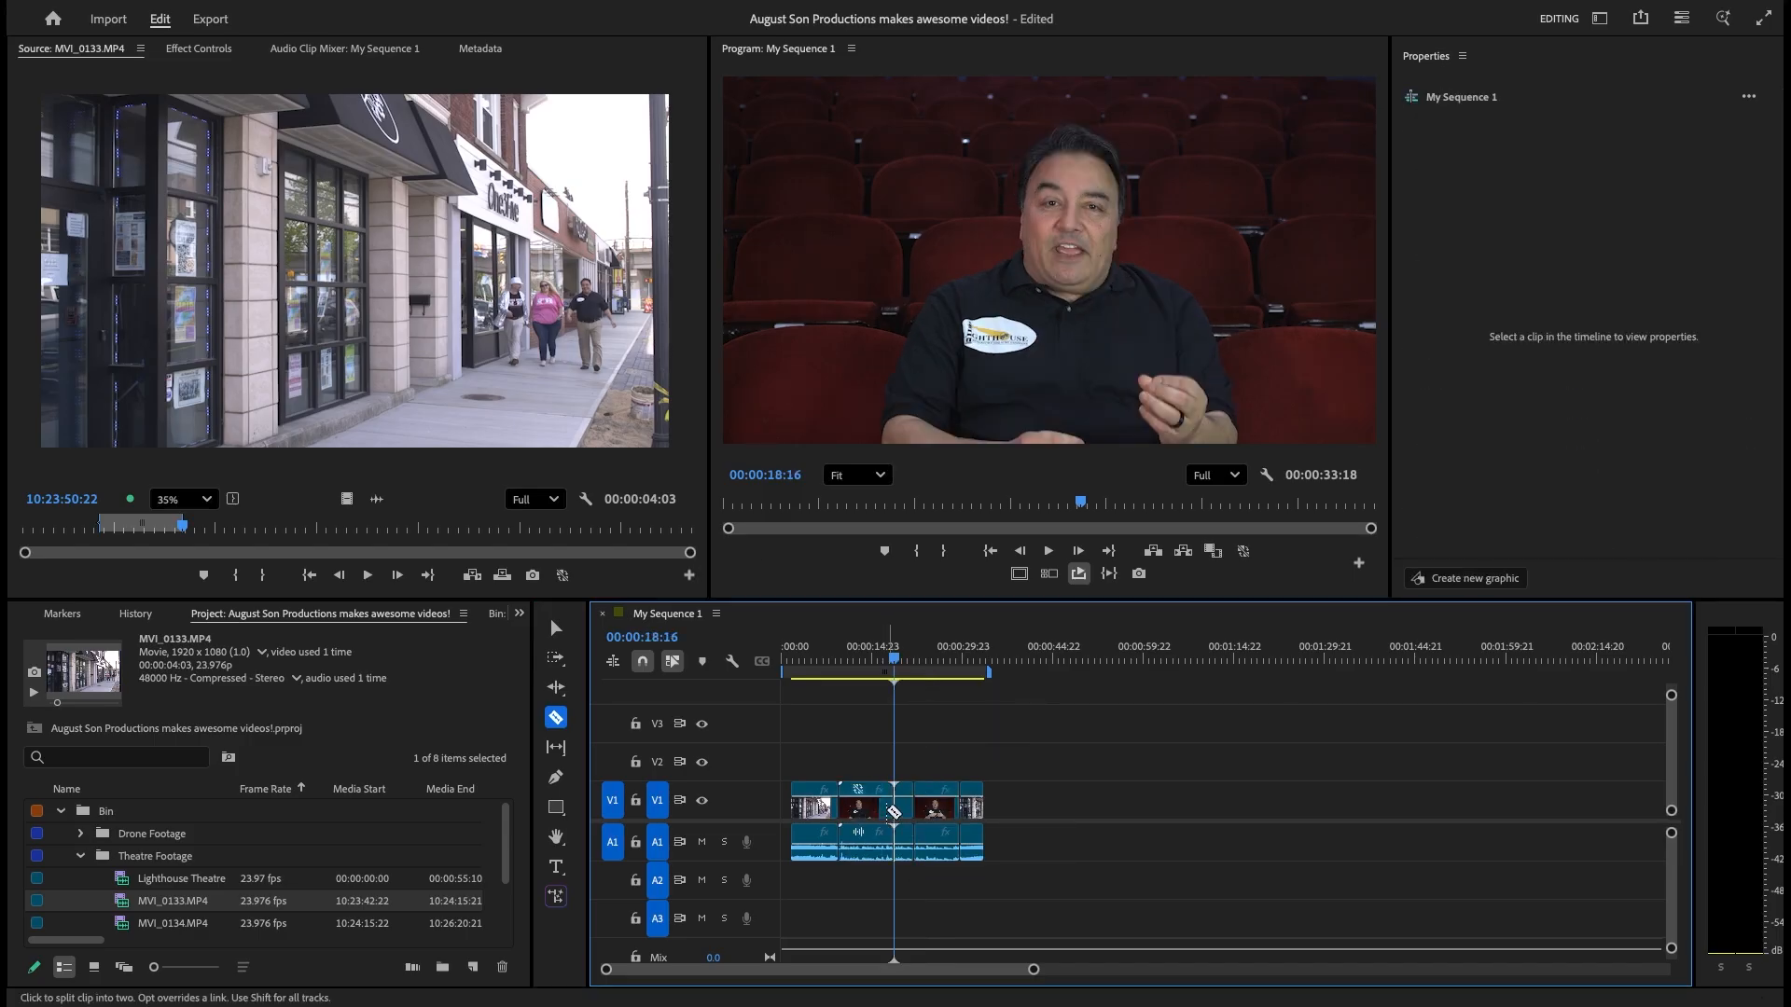
Ripple delete the Lighthouse Theatre Co.mp4 segment starting at 00:00:13:06, and check the frames on both sides of the edit.
left_click(877, 655)
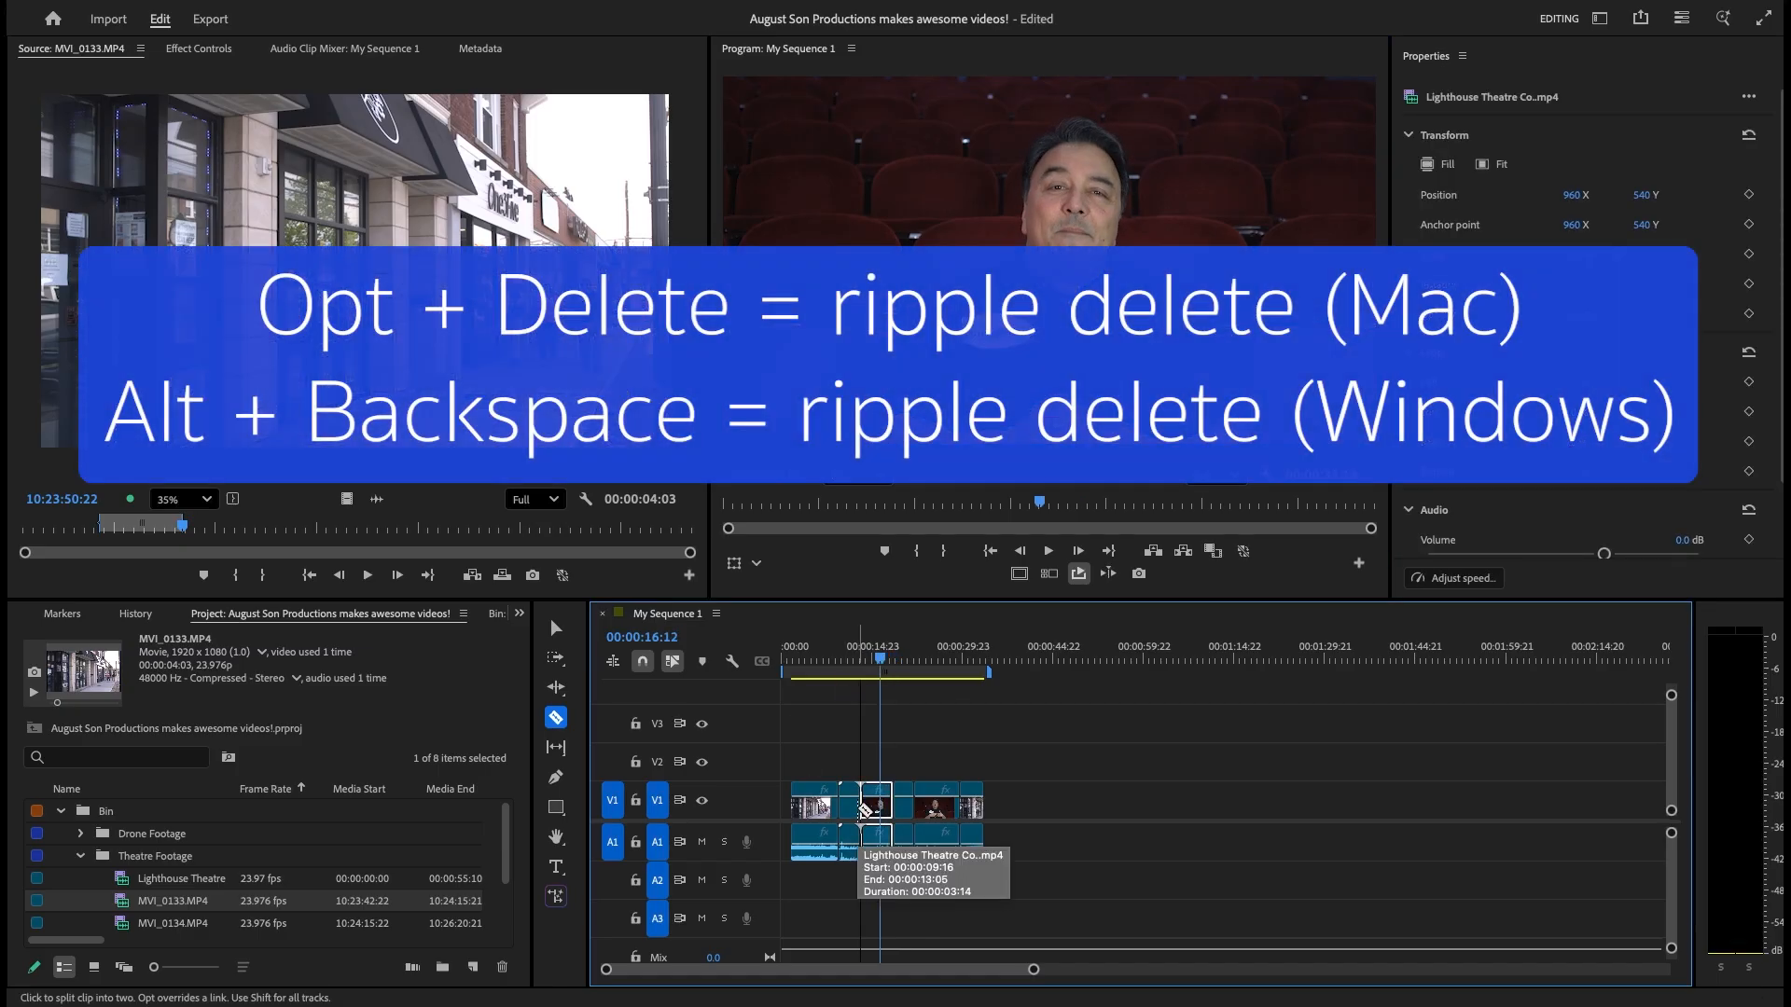
key("alt+BackSpace")
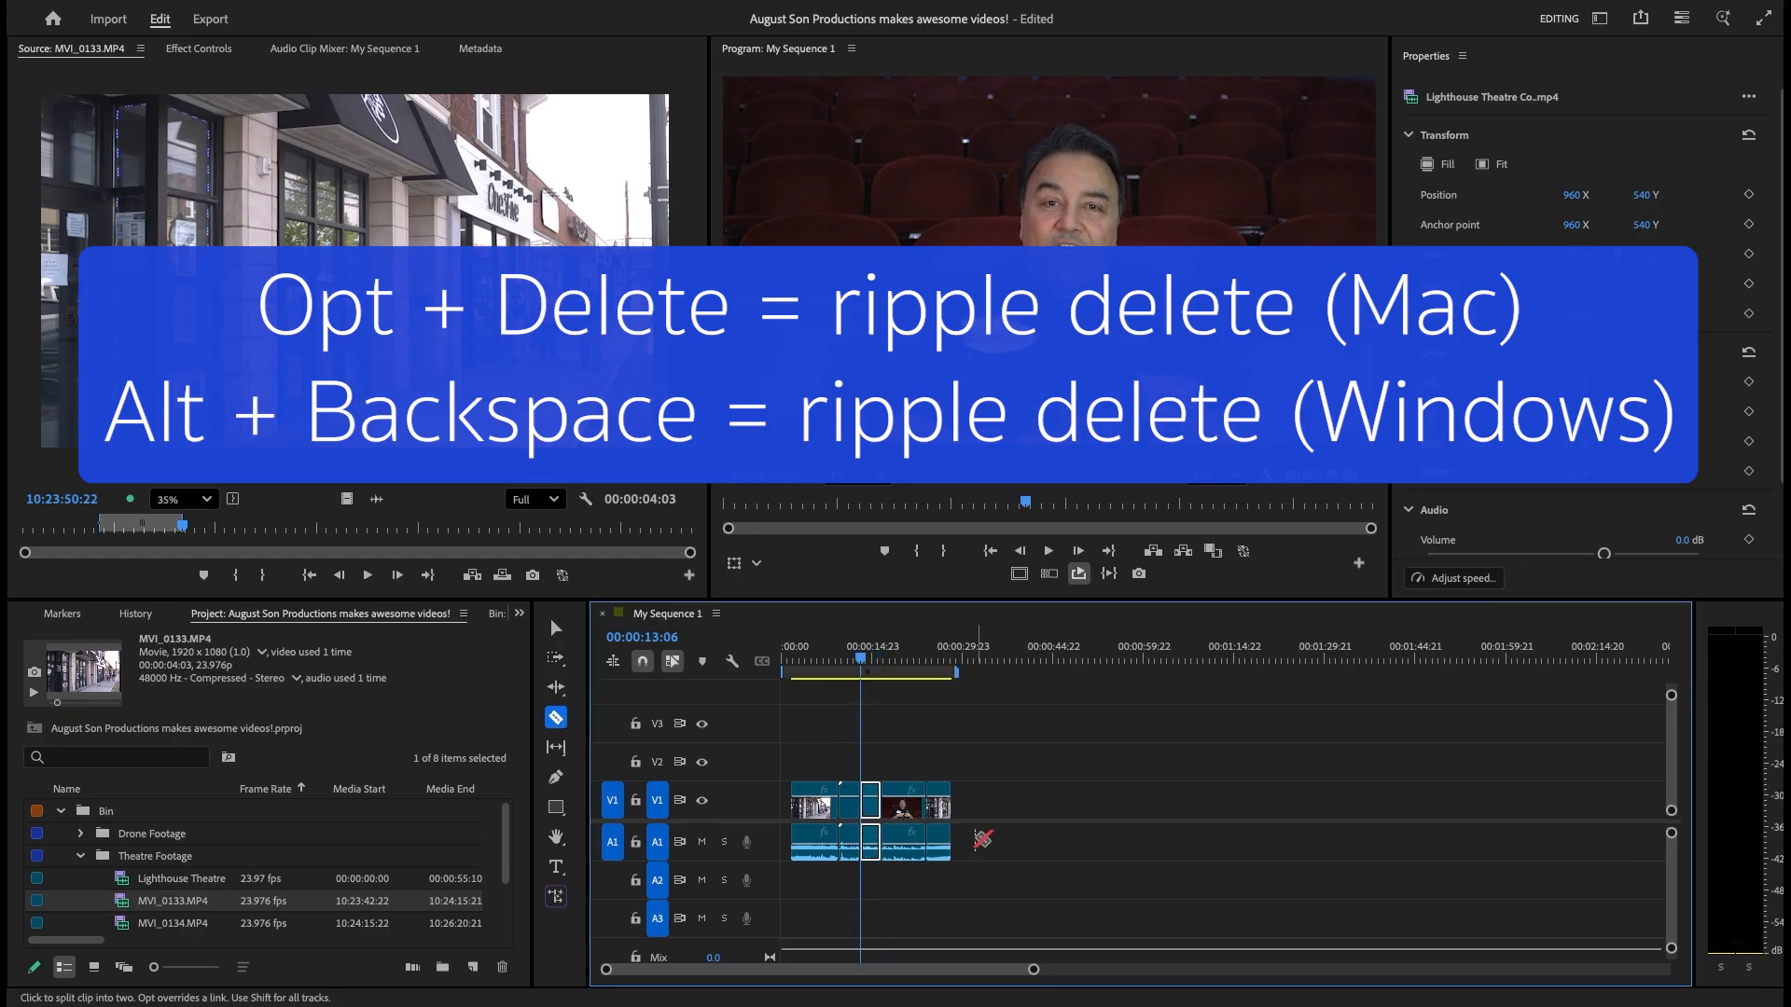
left_click(854, 661)
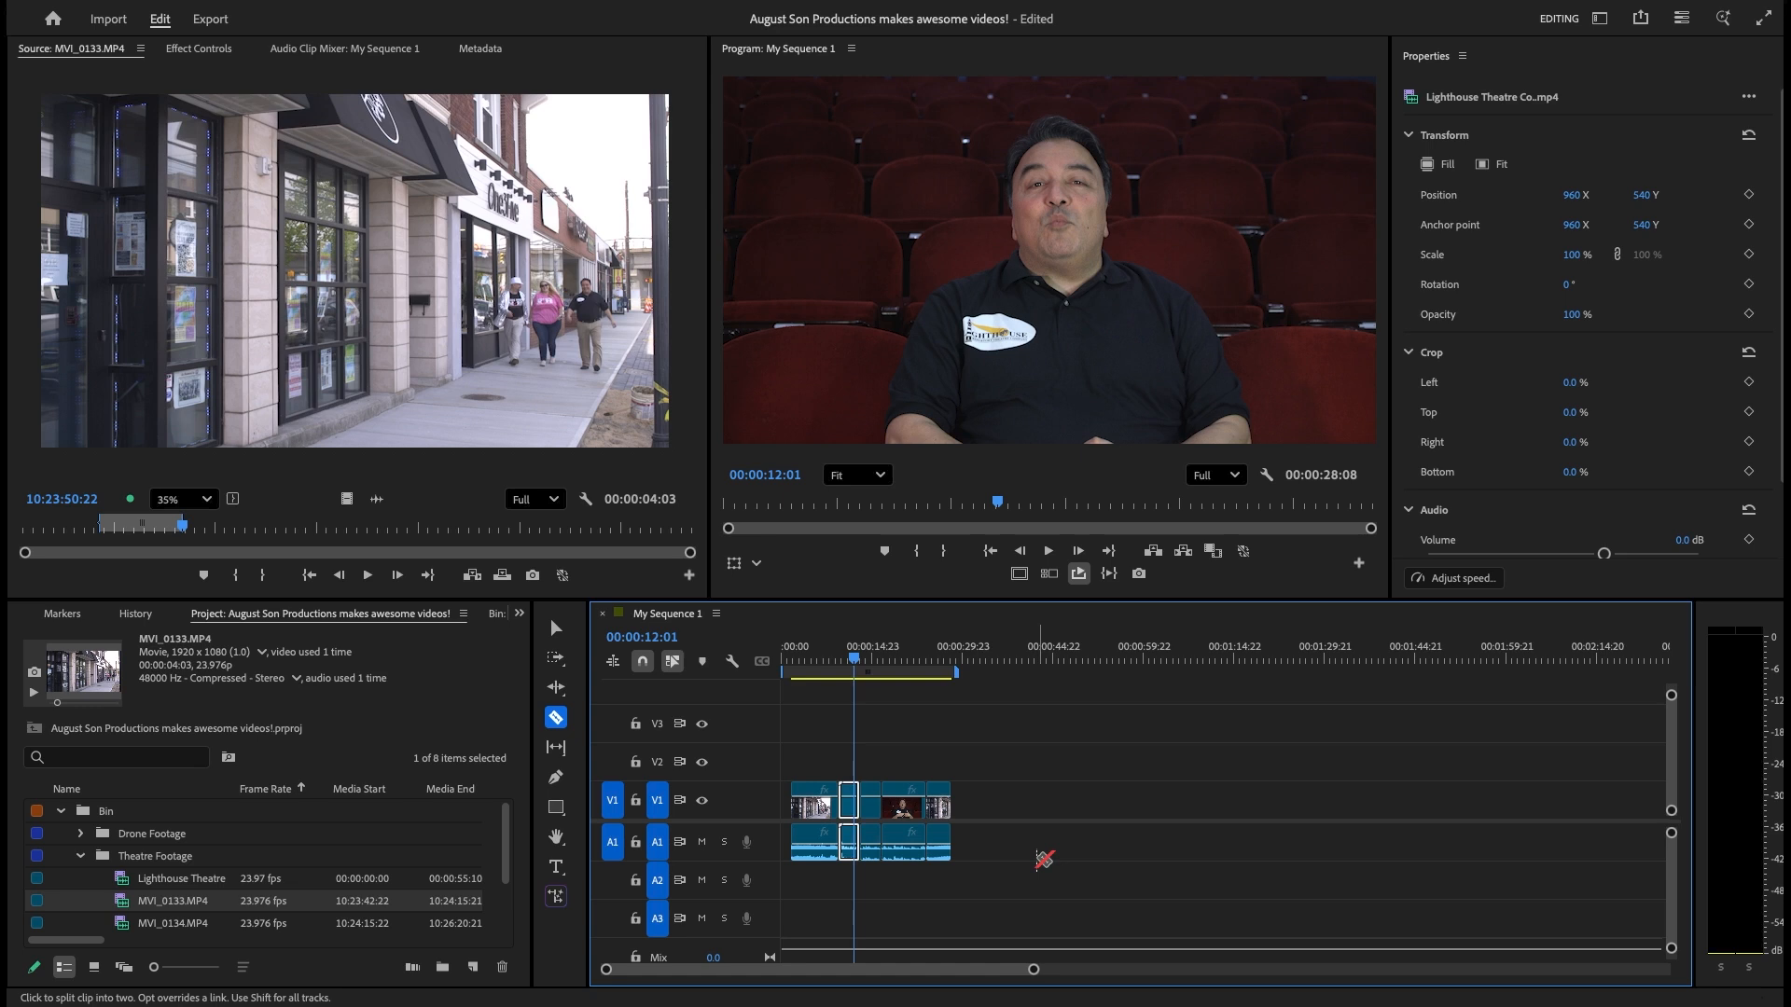
left_click(867, 656)
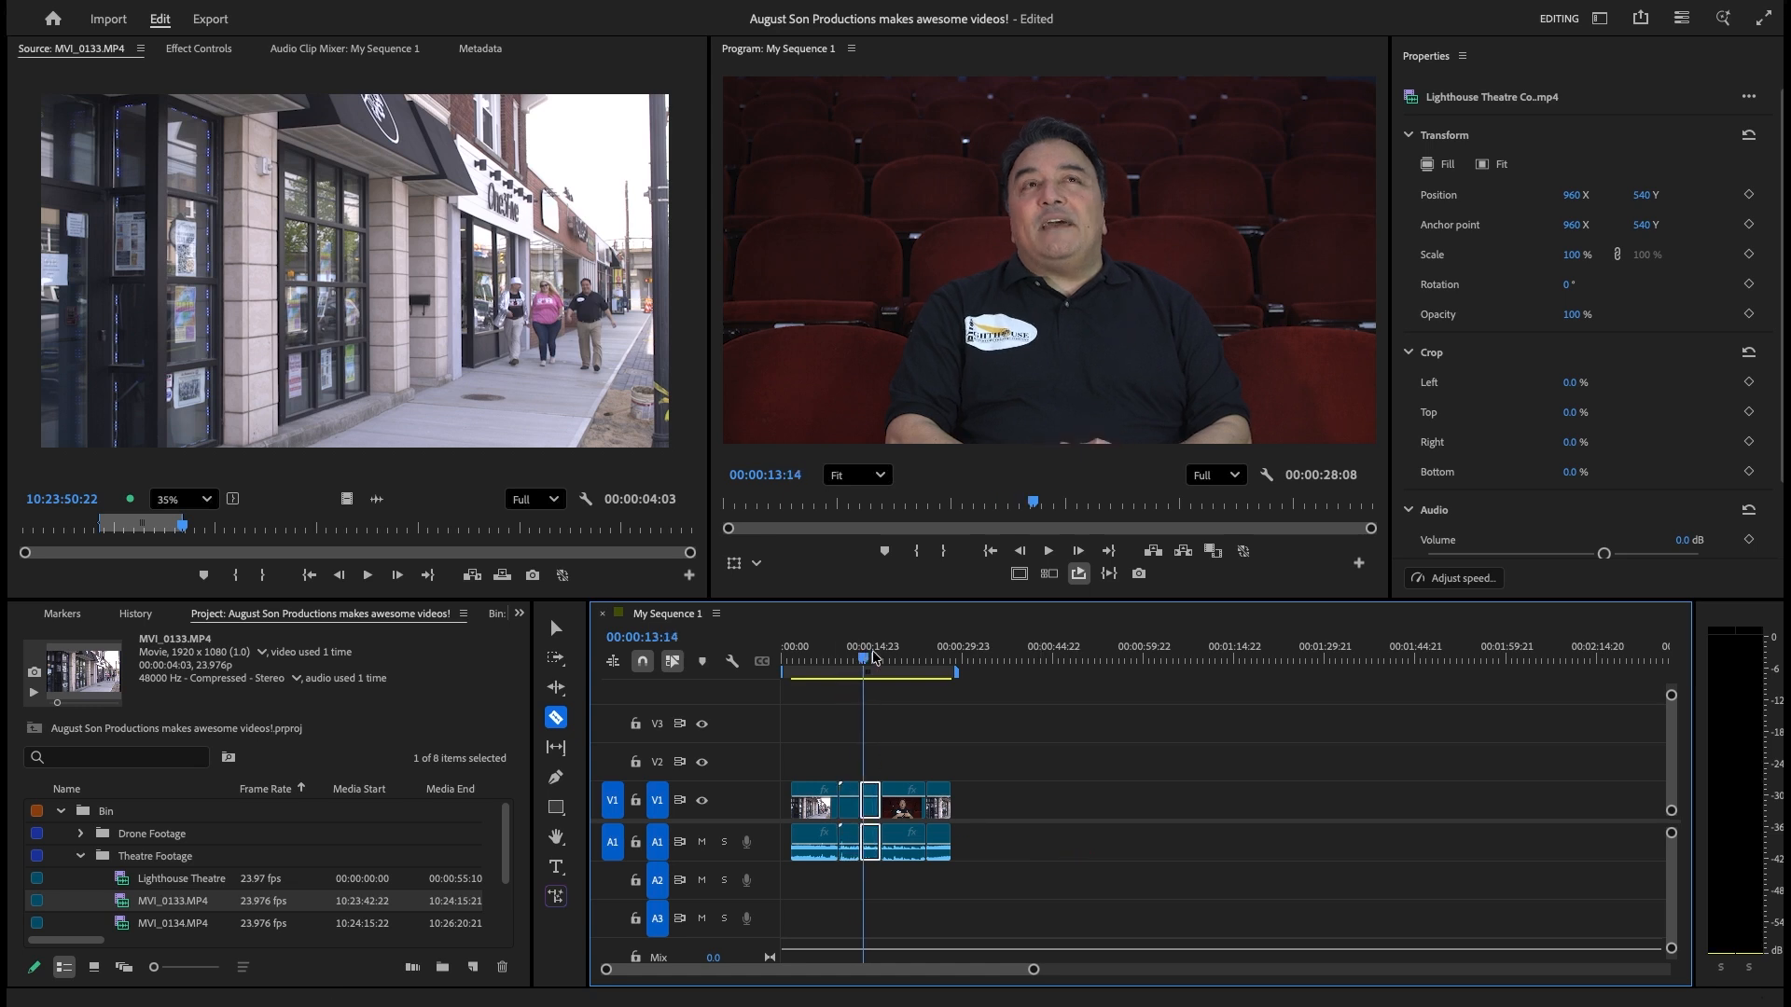
Remove the empty gap before the first MVI_0133.MP4 clip so the sequence starts at 00:00:00:00.
left_click(563, 756)
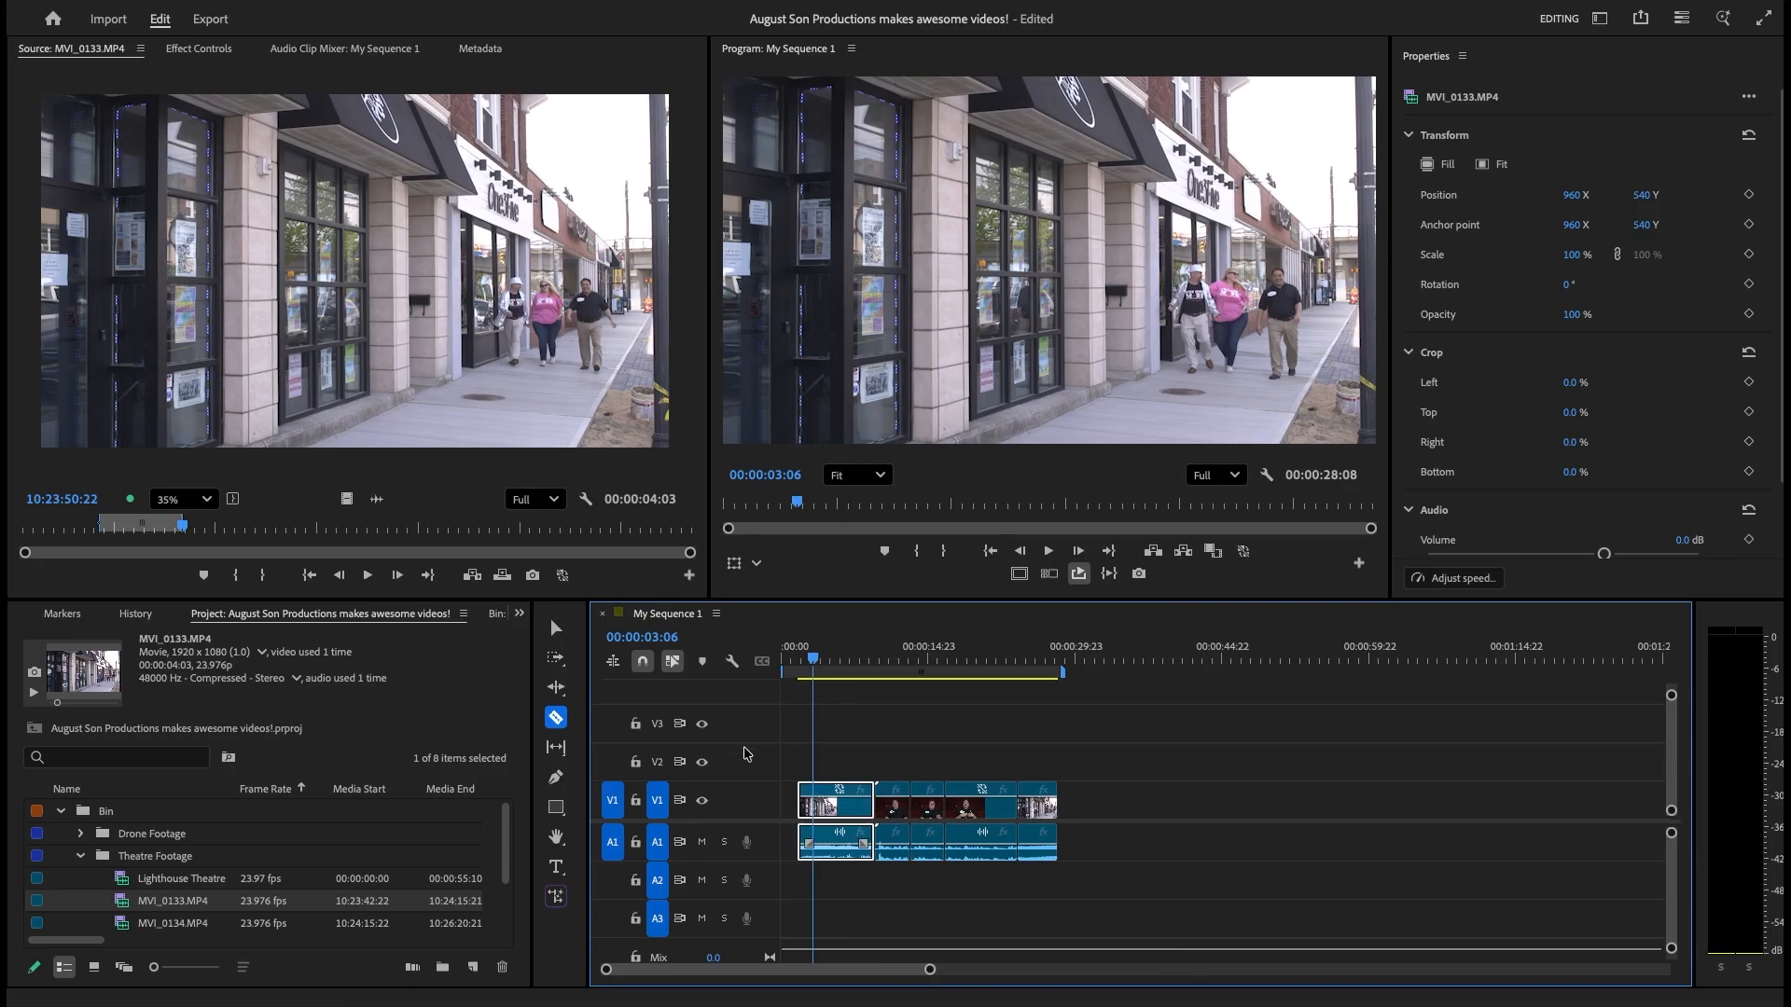
key("v")
left_click(782, 804)
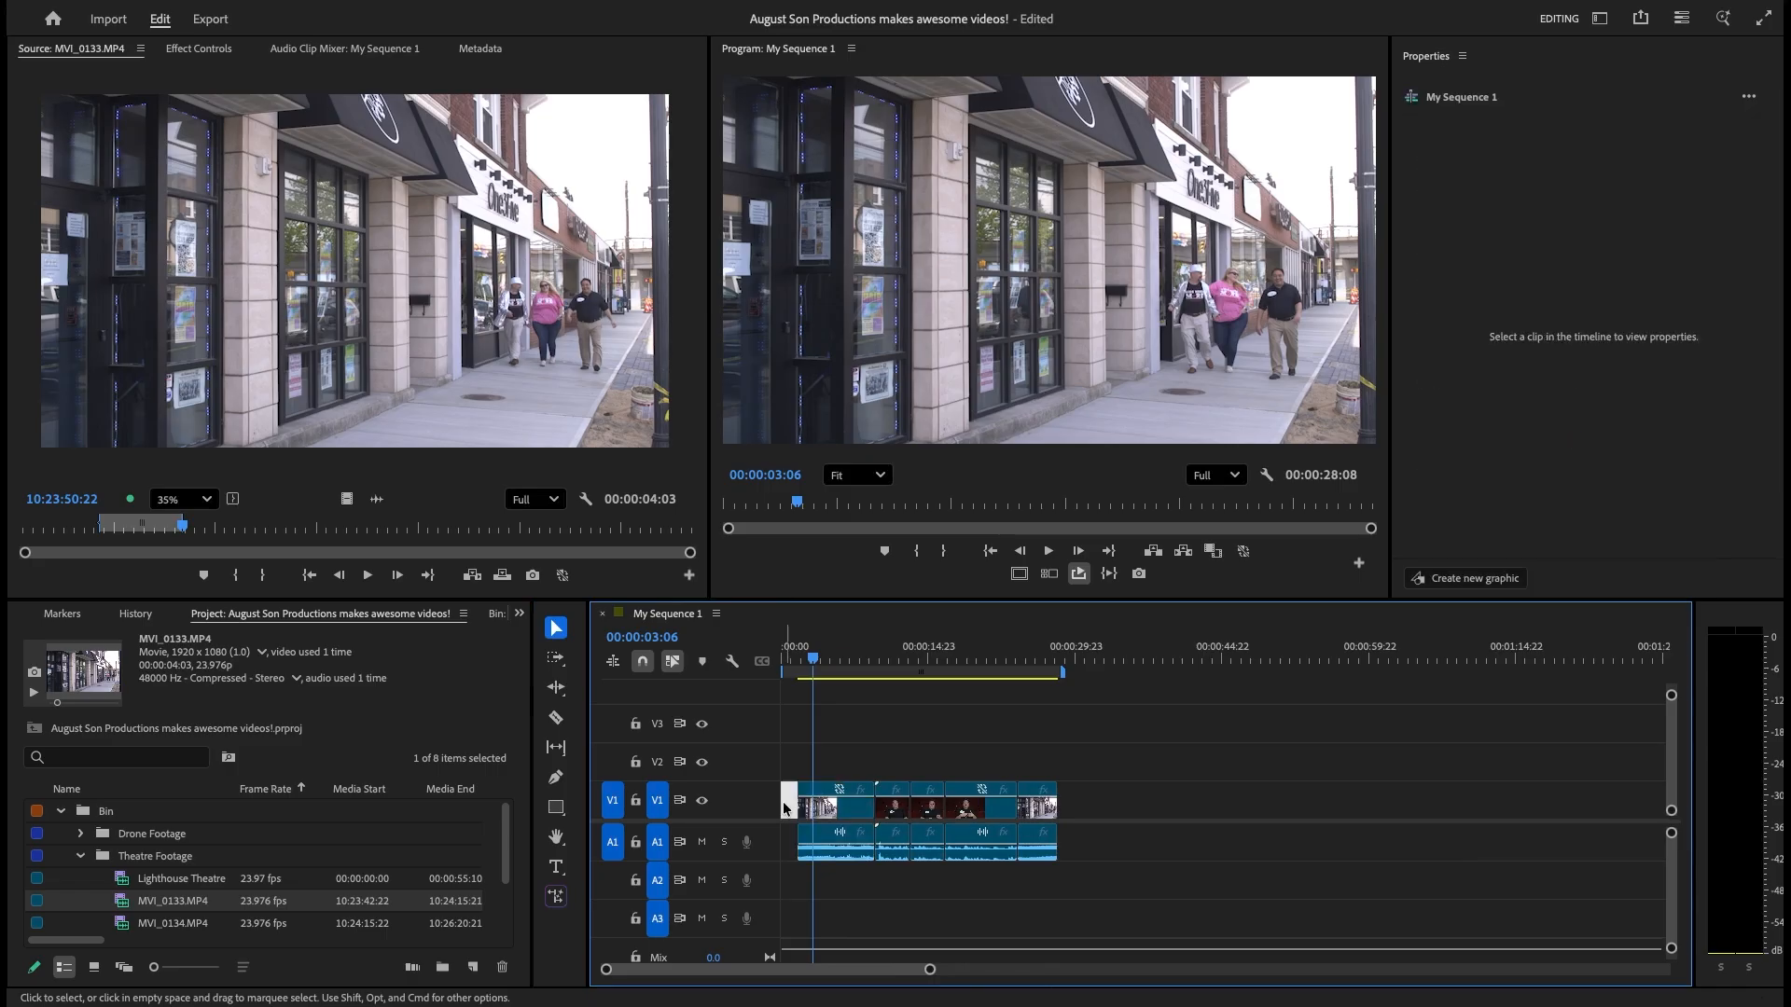
key("BackSpace")
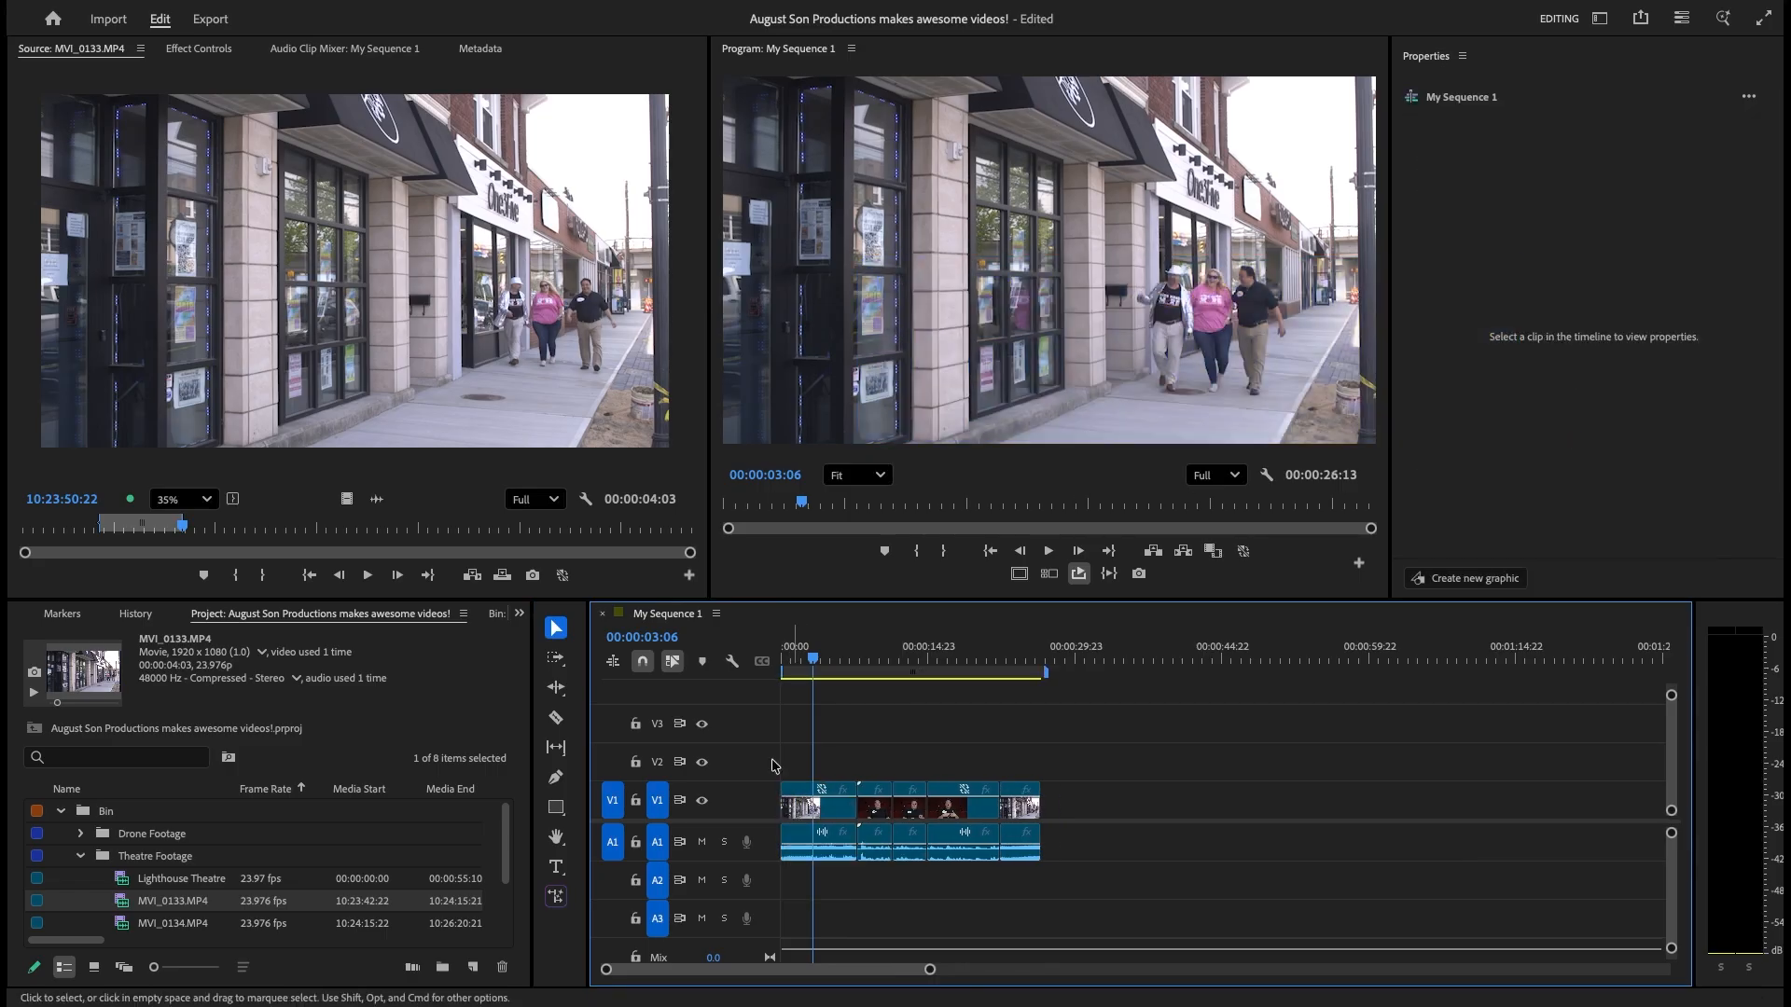
Slip the media inside the first MVI_0133.MP4 timeline clip with the Slip Tool, and check its opening frame at 00:00:00:00.
left_click(558, 749)
left_click(793, 668)
mouse_move(794, 669)
left_mouse_down()
mouse_move(781, 684)
mouse_move(815, 691)
left_mouse_up()
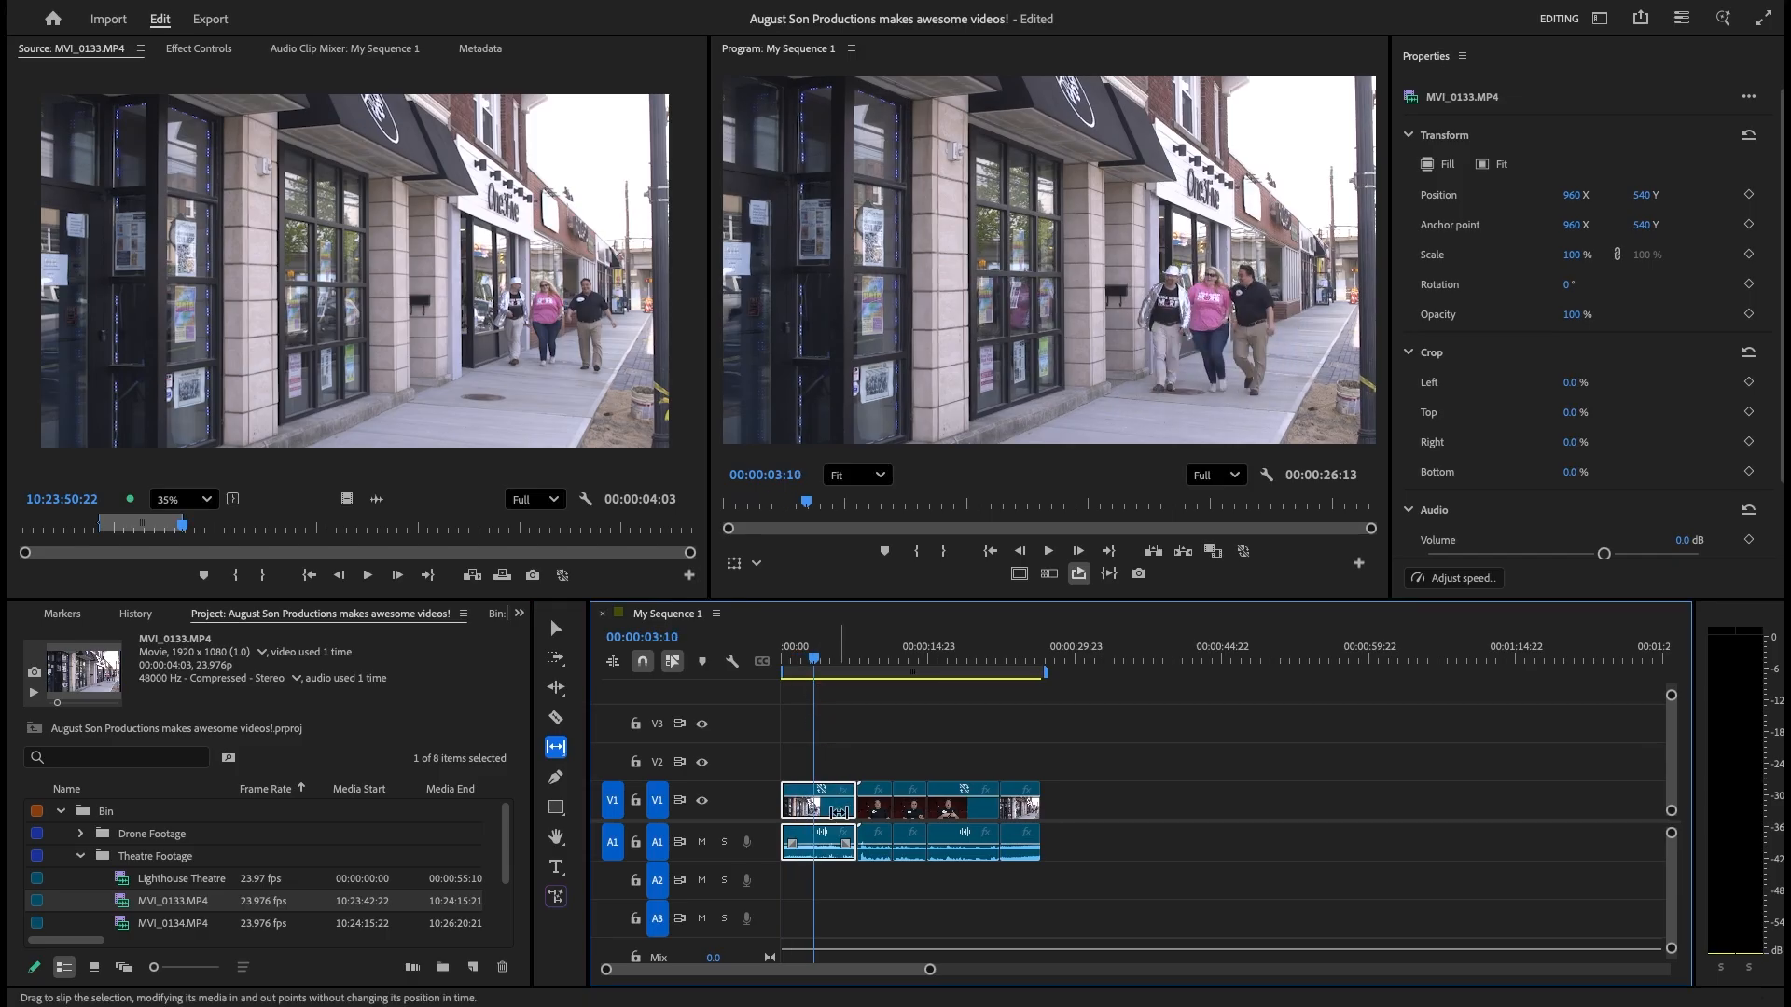
left_click_drag(183, 525, 139, 530)
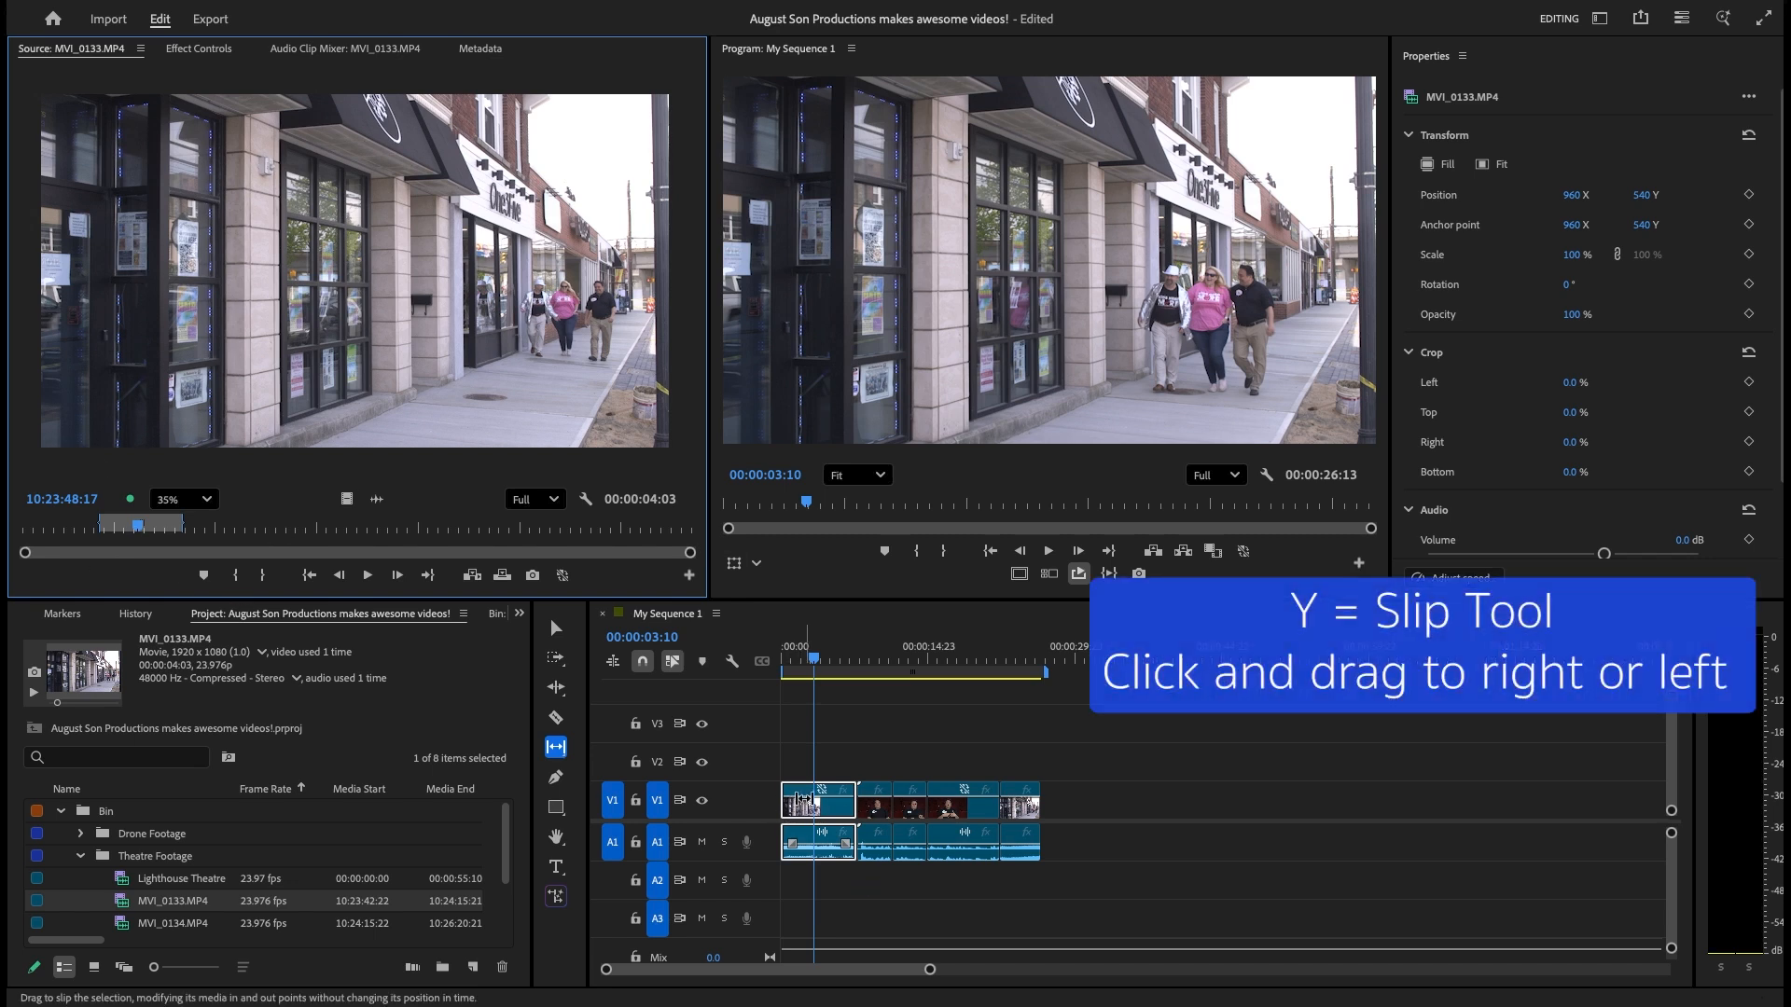
left_click_drag(808, 800, 951, 817)
left_click_drag(814, 661, 779, 688)
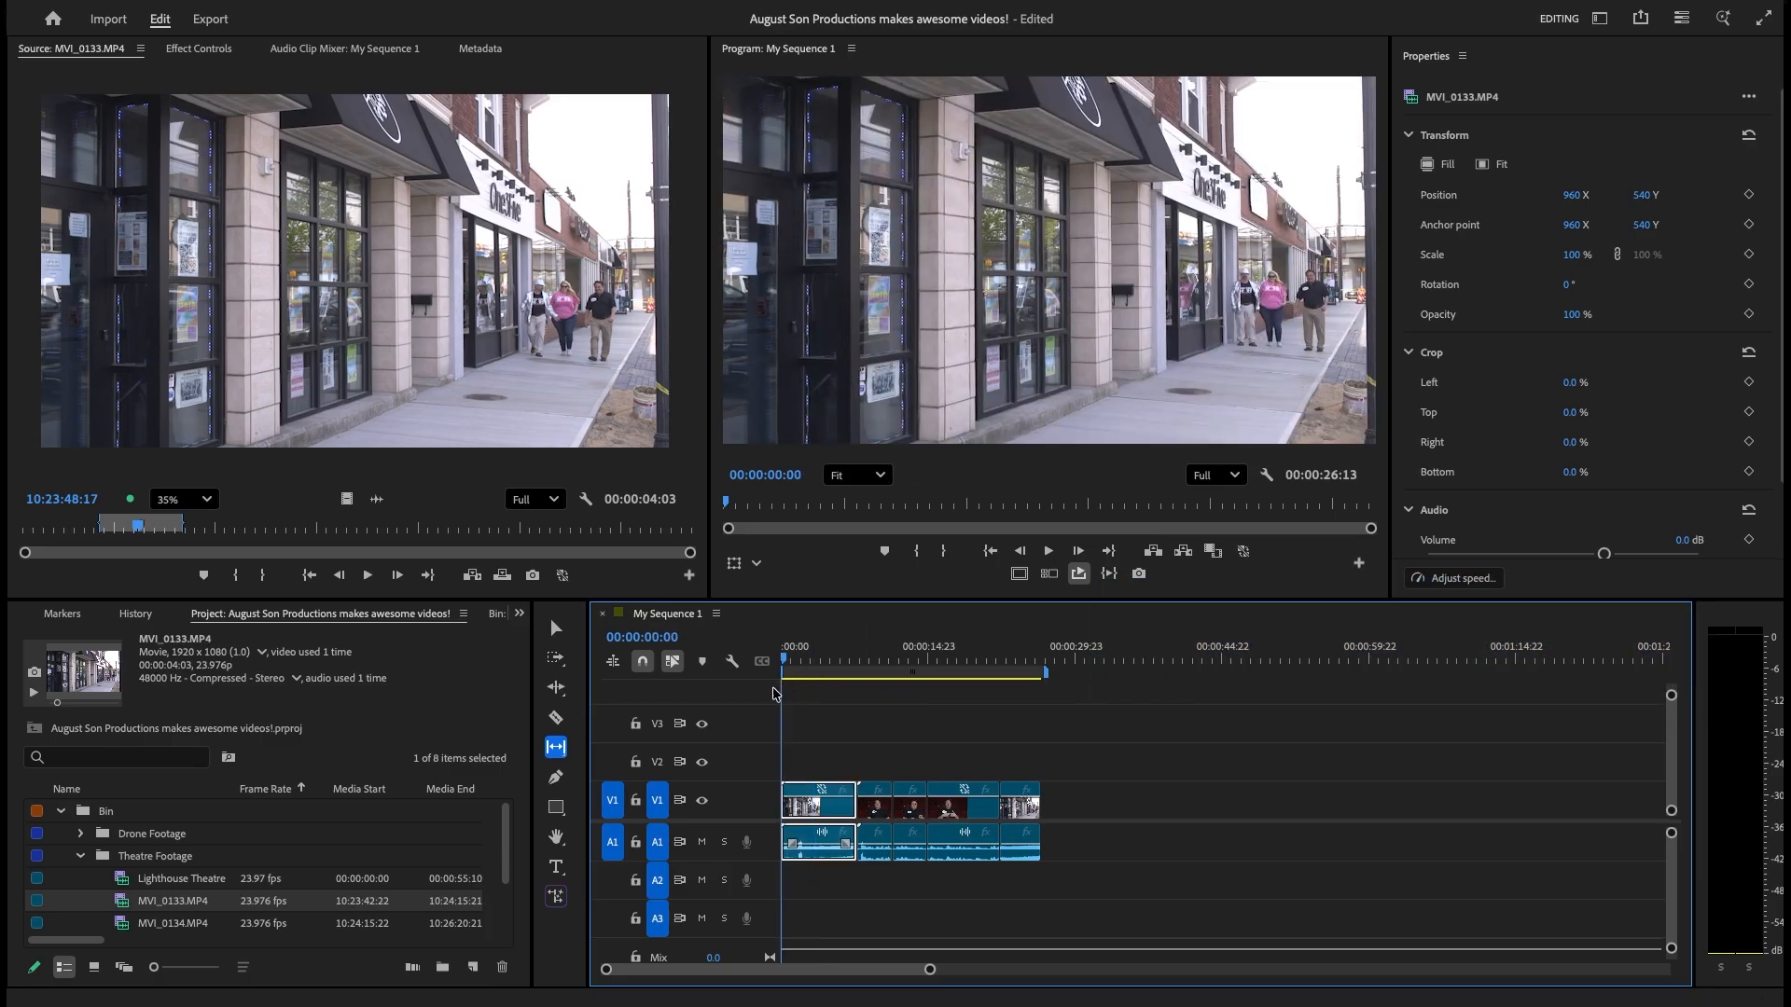
left_click(788, 660)
left_click_drag(789, 661, 719, 711)
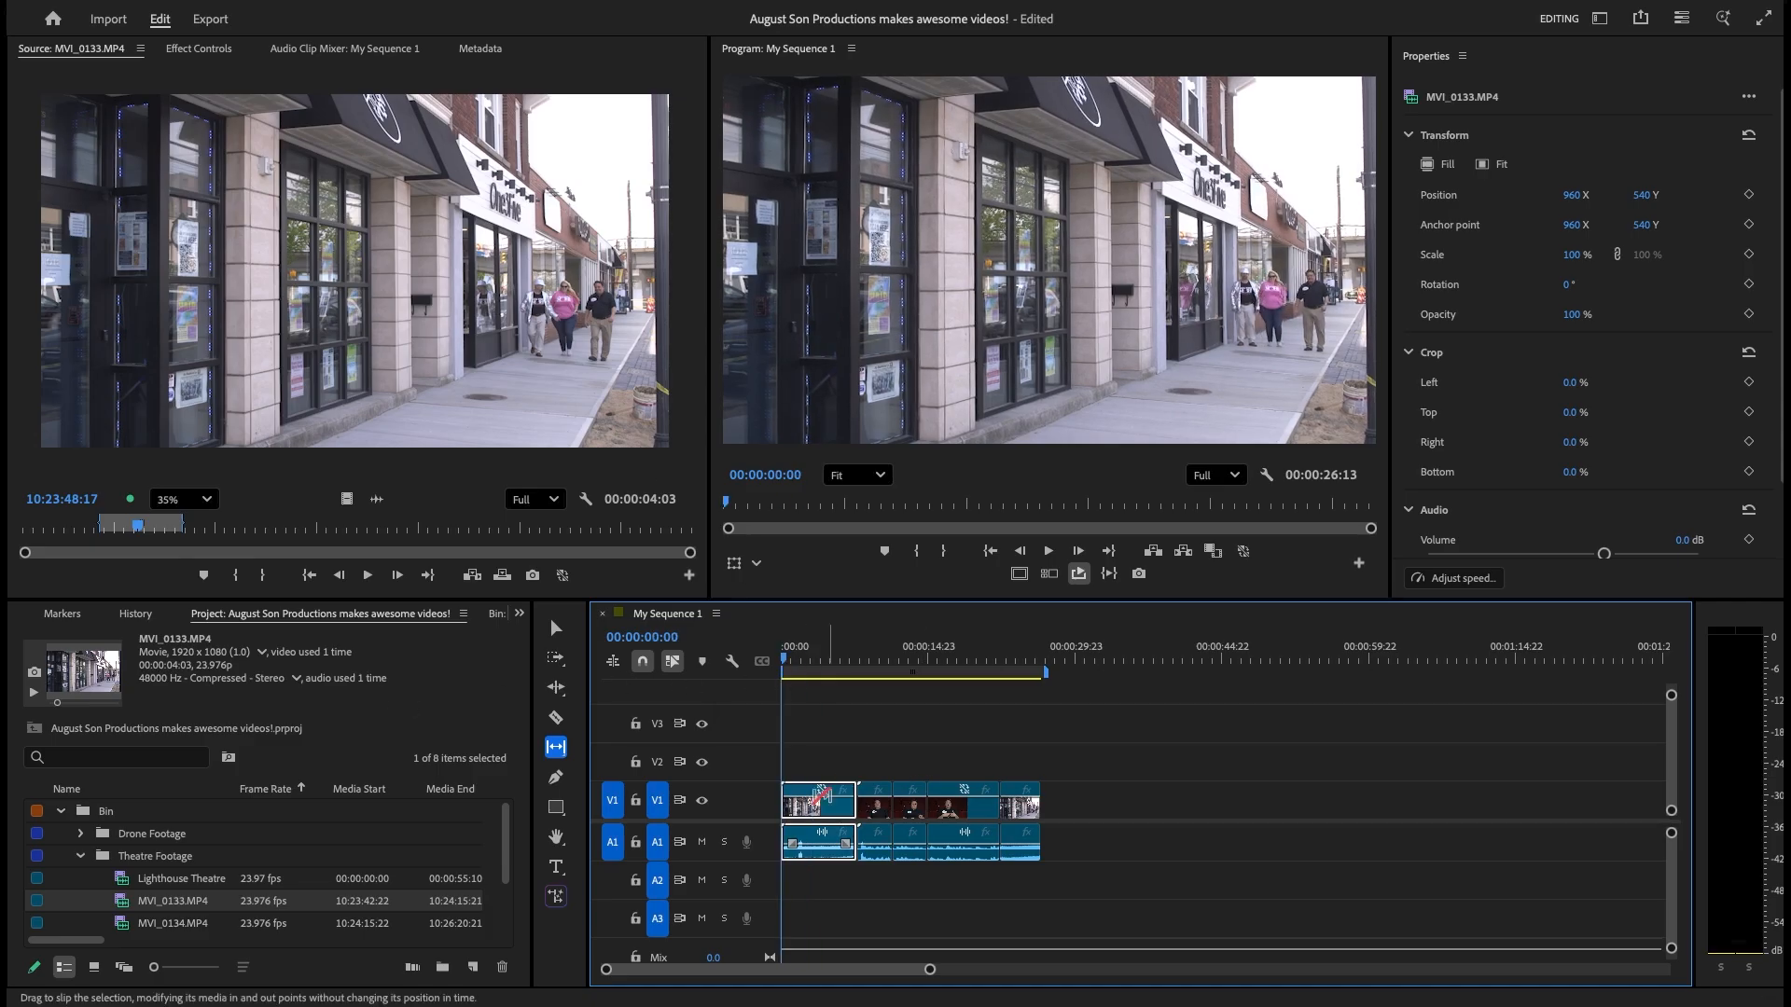
left_click_drag(784, 656, 767, 691)
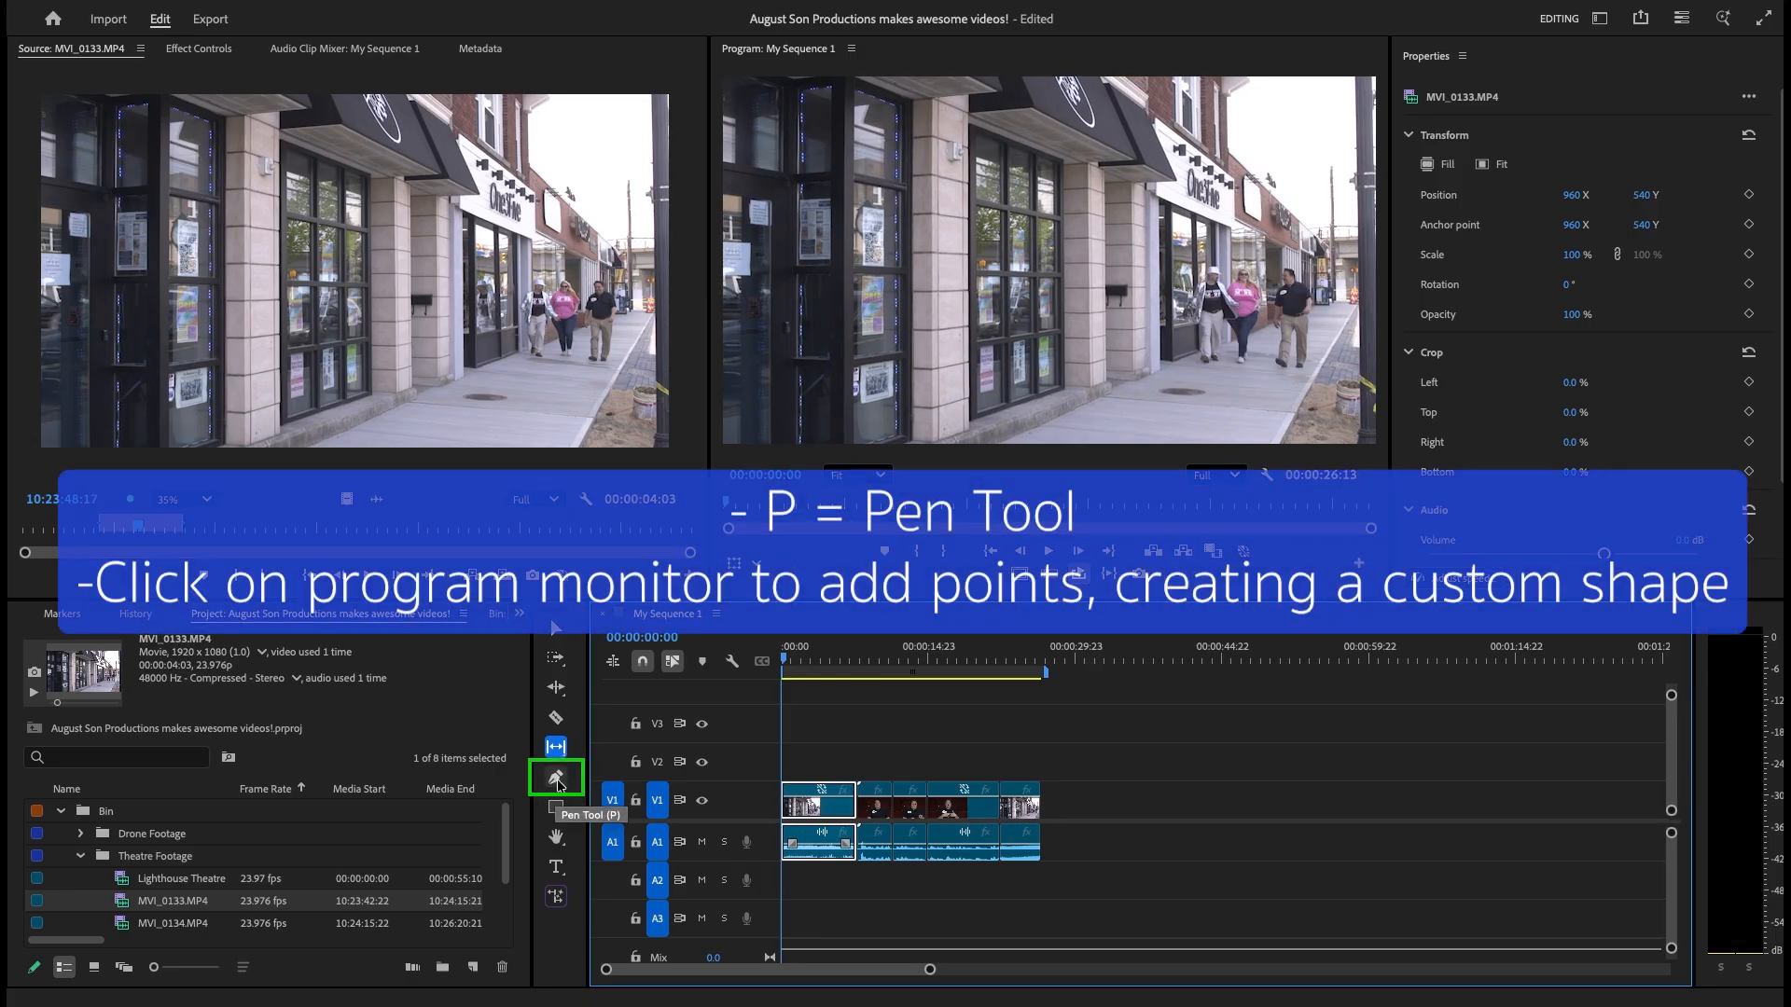
Draw a custom filled shape over the storefront with the Pen Tool, and reshape its points with a curved edge.
left_click(557, 780)
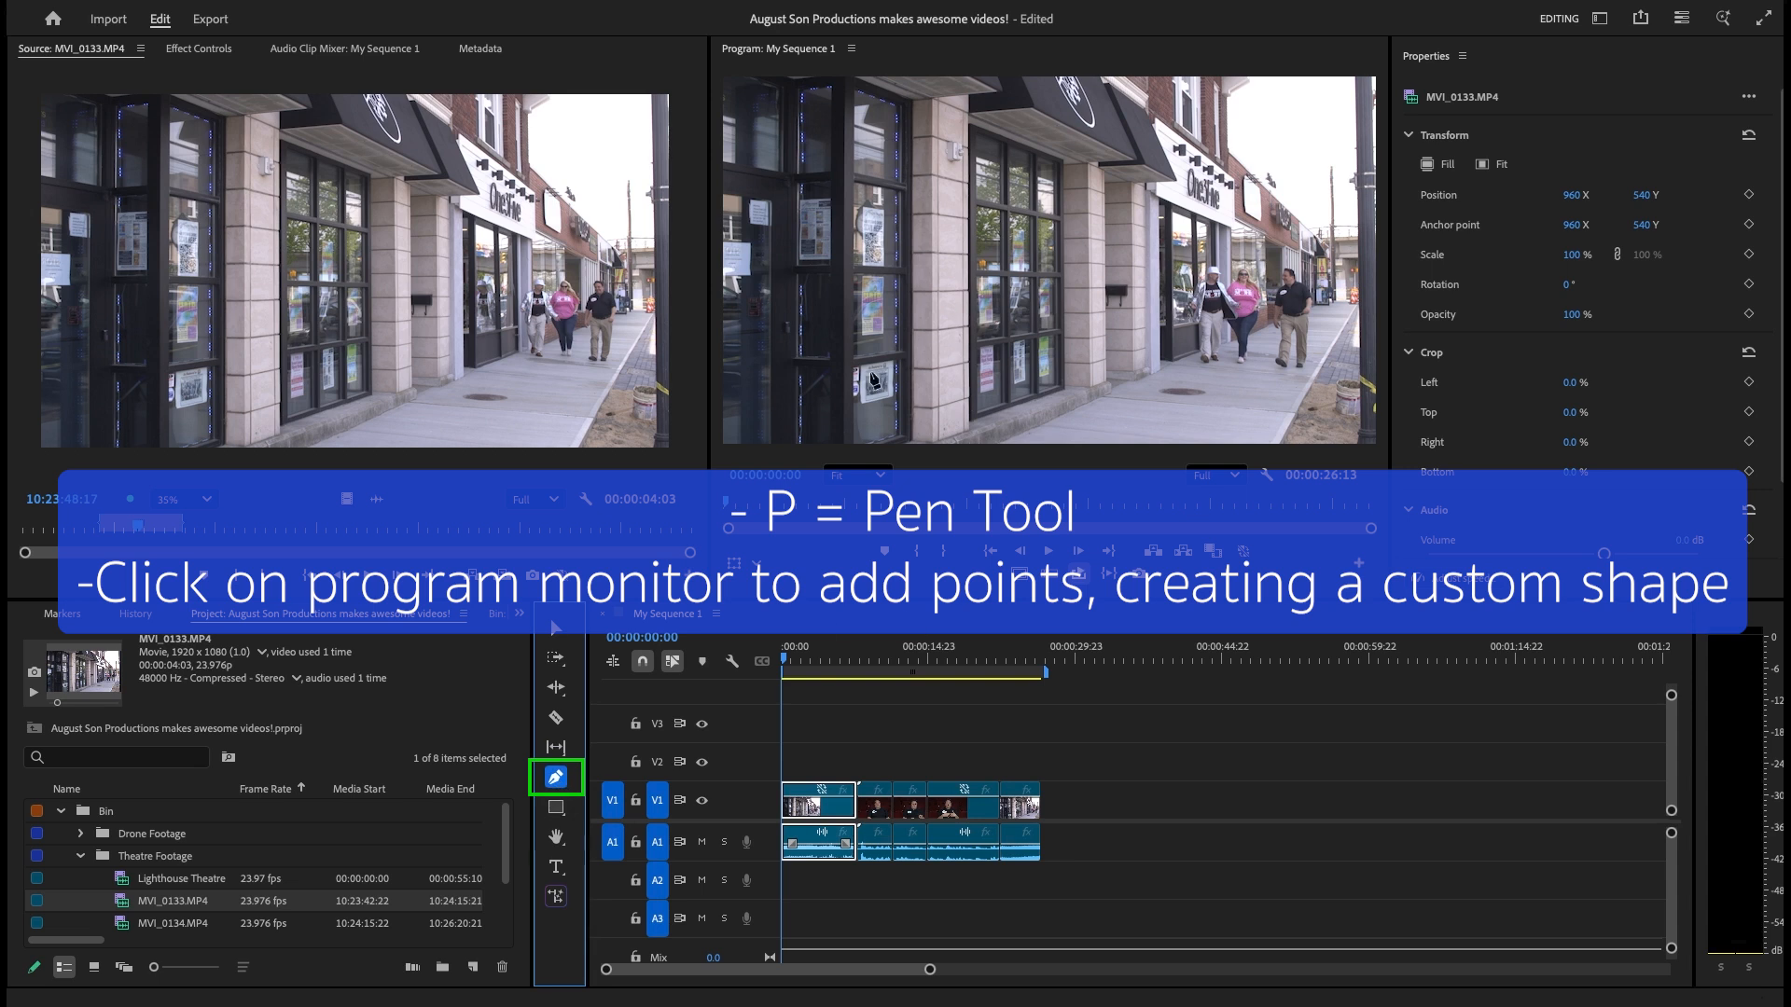
left_click(986, 217)
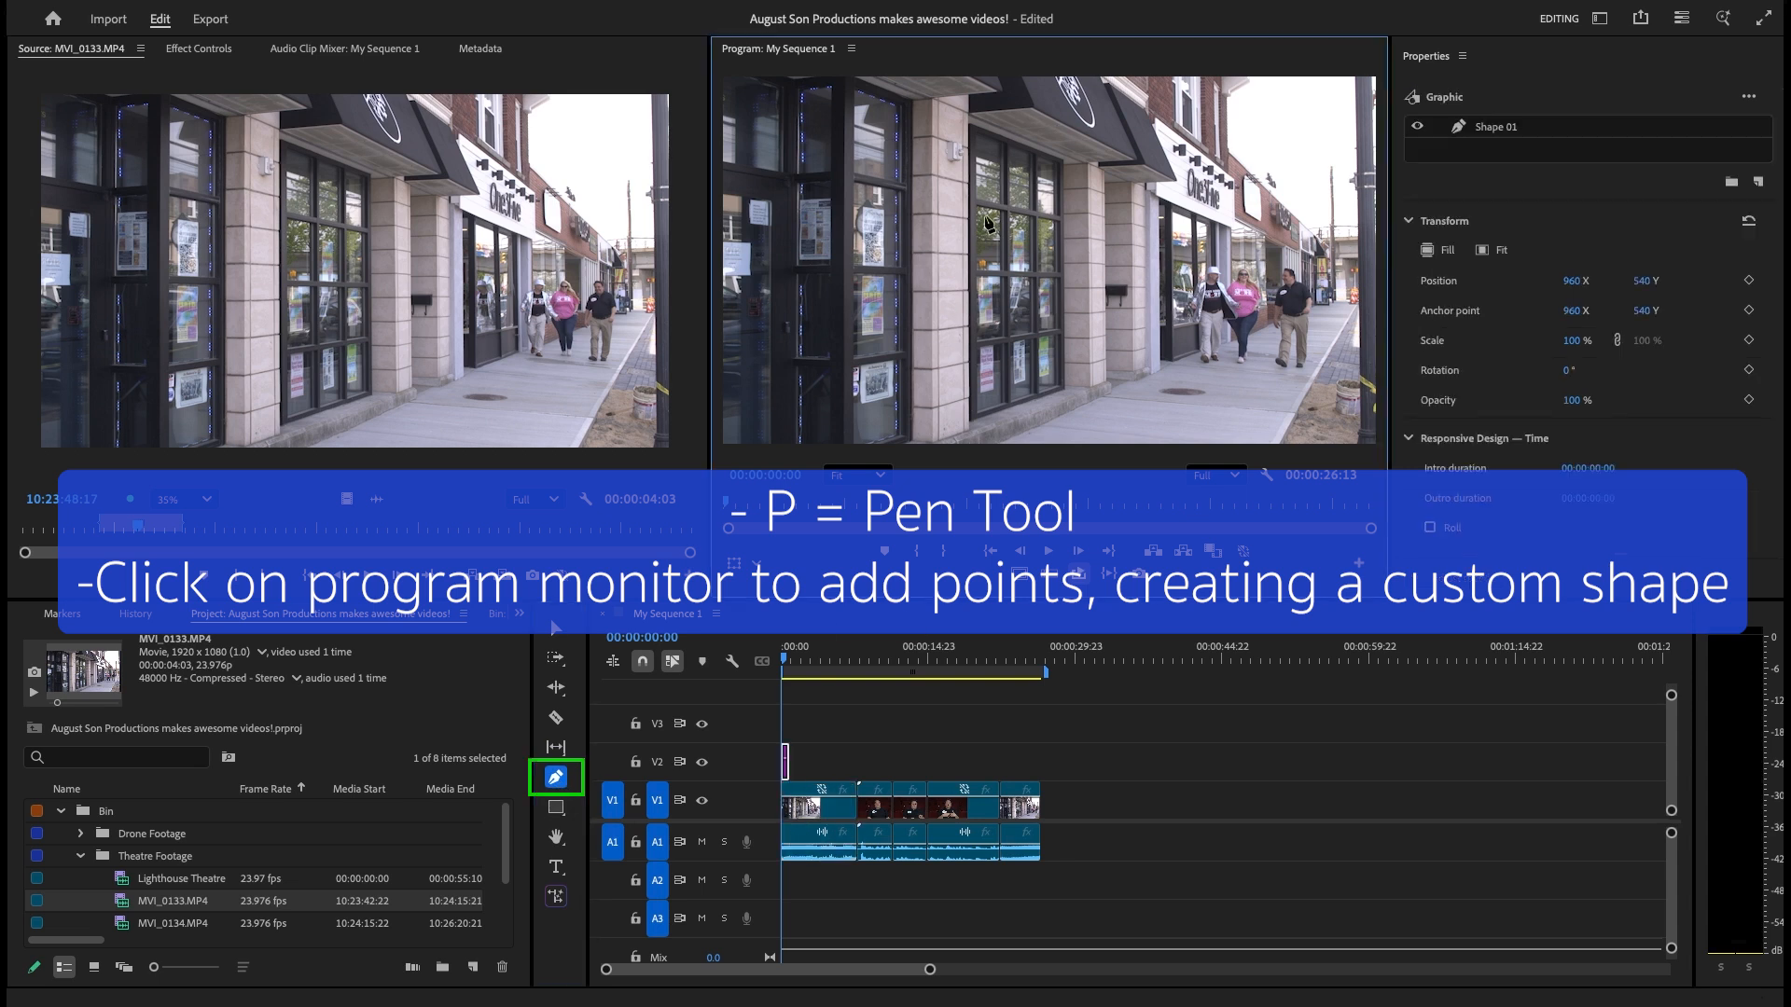
left_click(893, 353)
left_click(808, 241)
left_click(886, 164)
left_click(1049, 209)
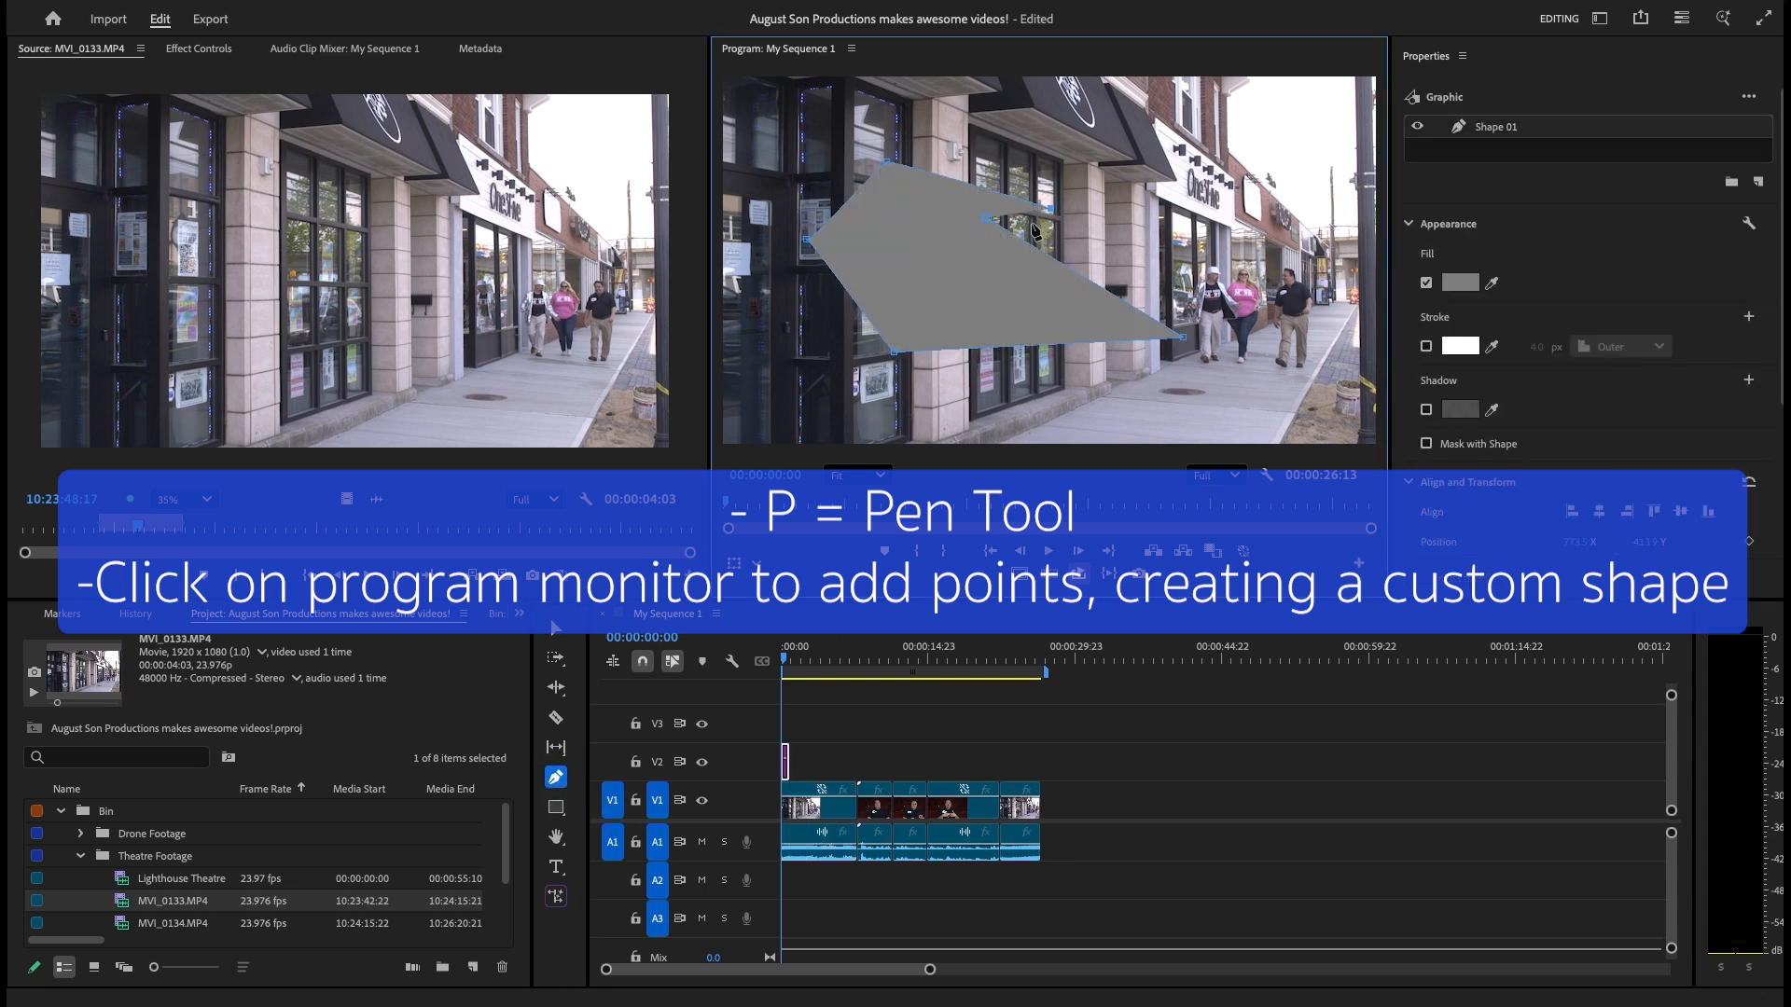
left_click_drag(1006, 228, 1215, 263)
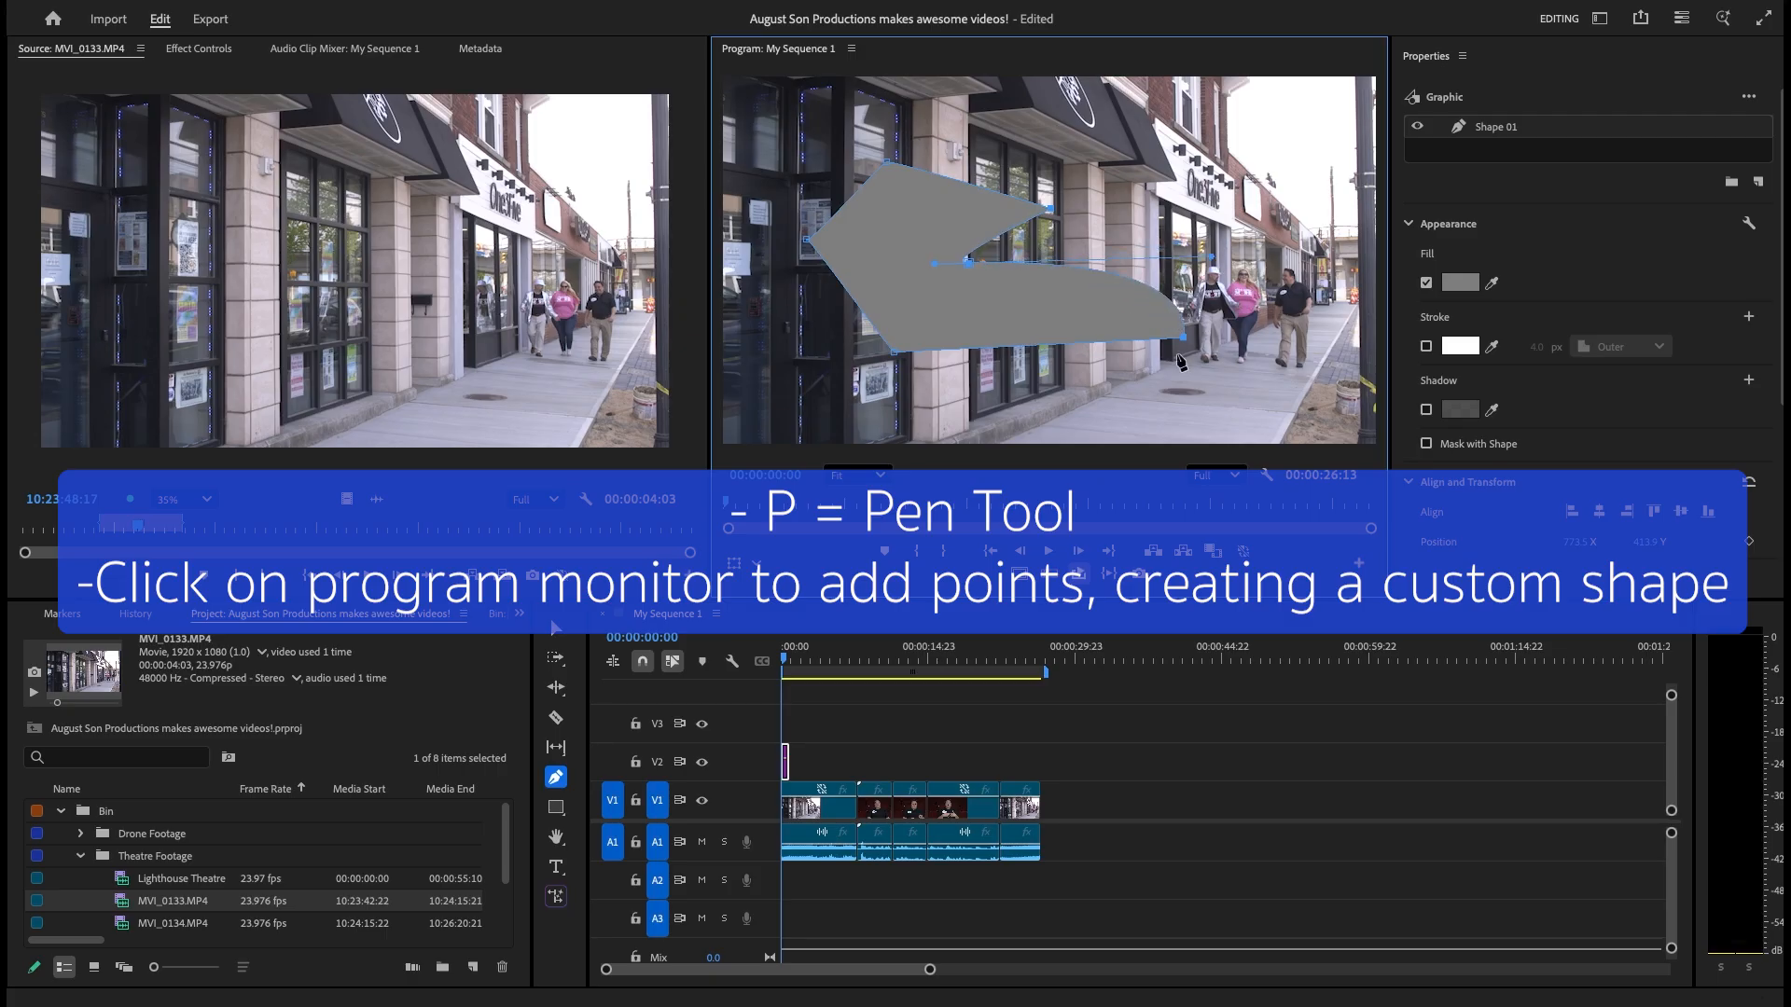
left_click(1210, 389)
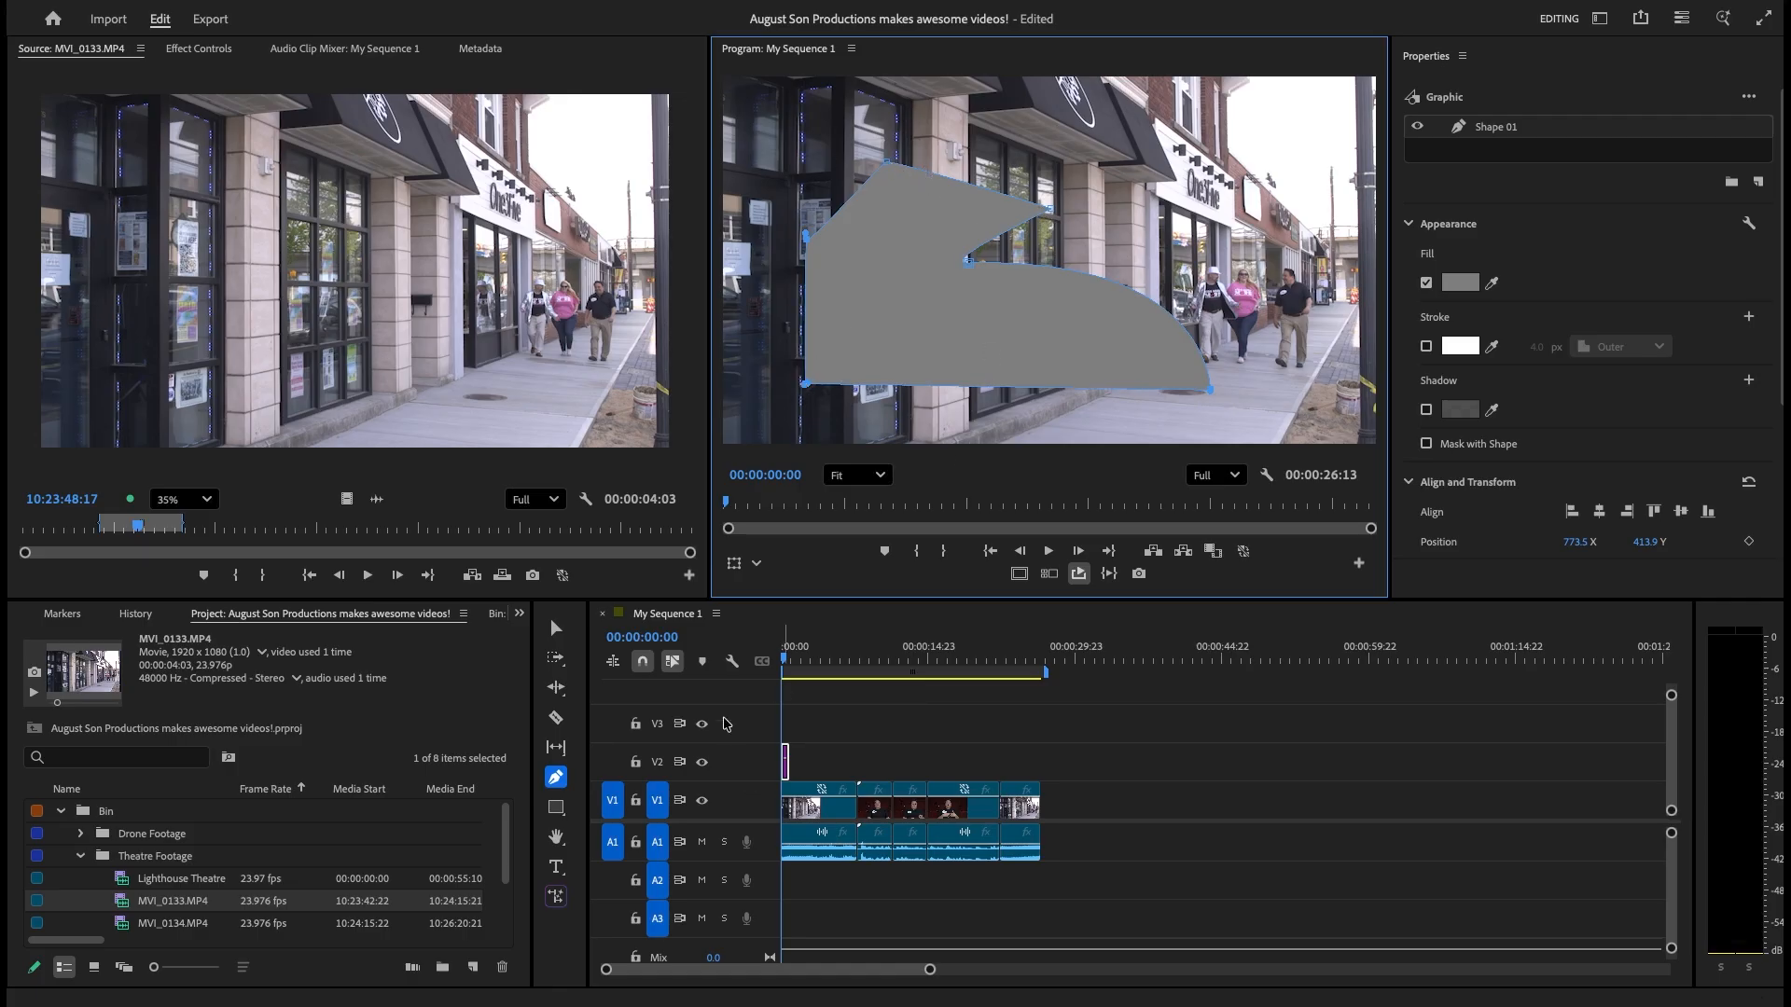
Undo the point adjustments and the drawn points of the Pen Tool shape.
key("ctrl+z")
key("ctrl+z")
key("ctrl+z")
key("ctrl+z")
key("ctrl+z")
key("ctrl+z")
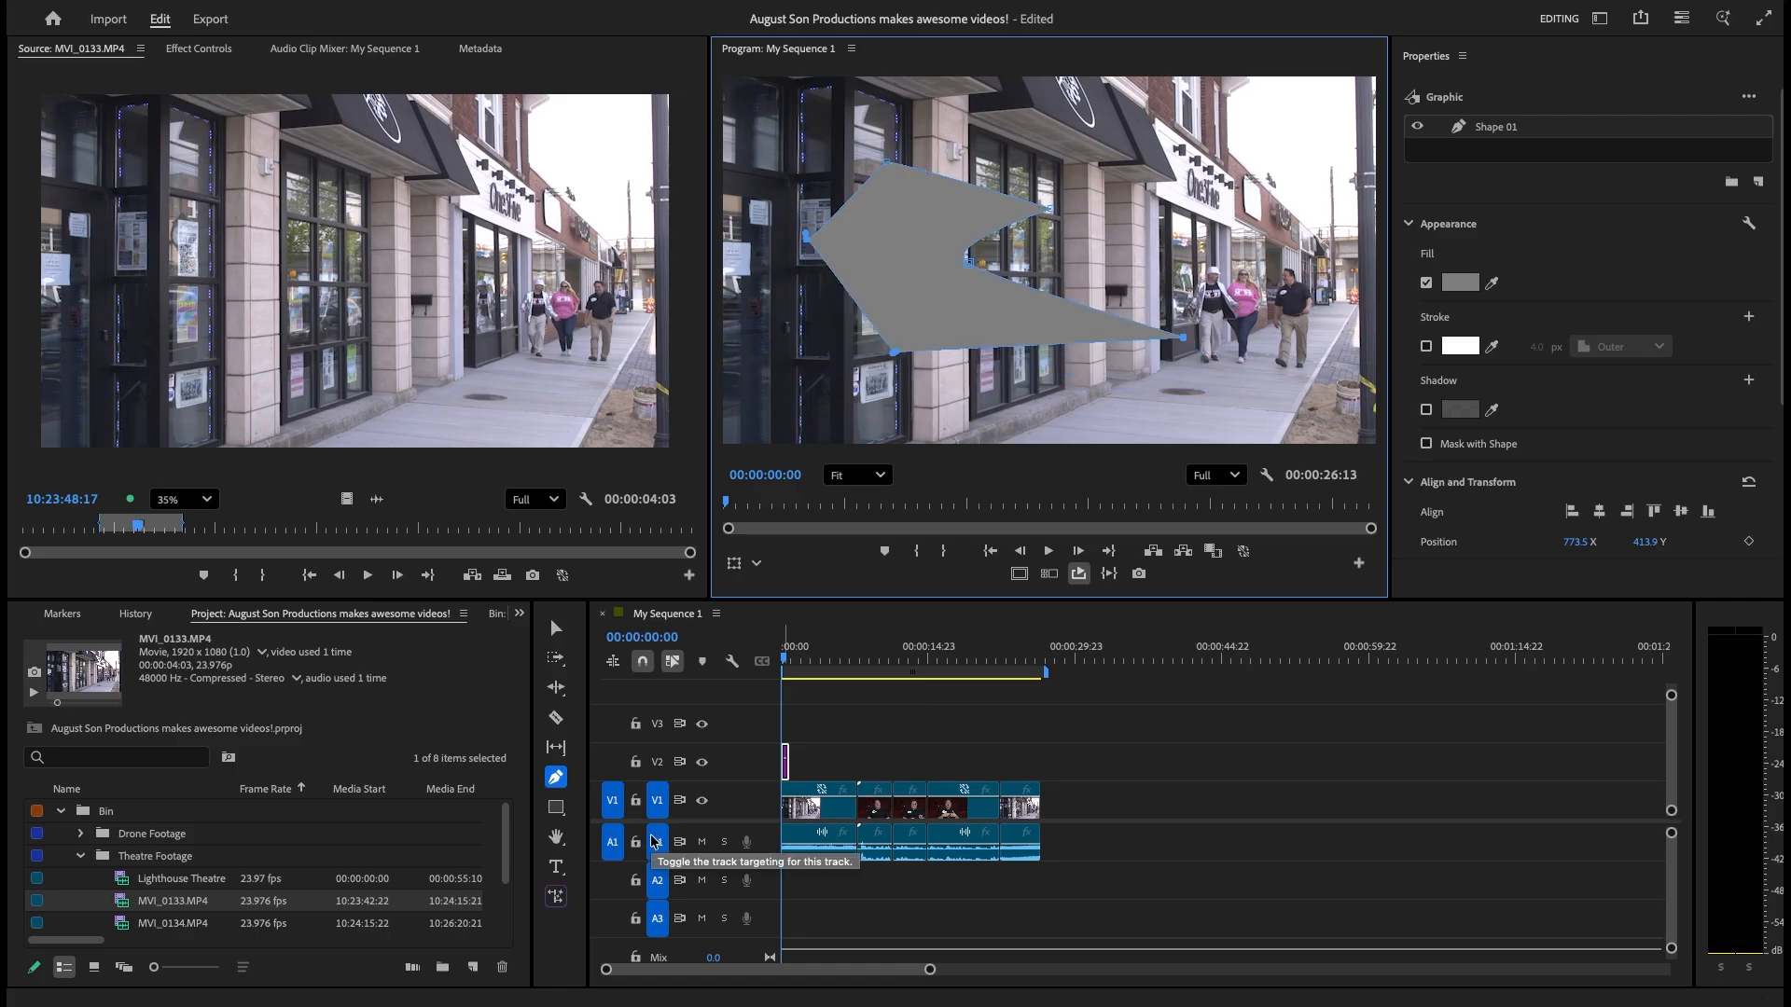
key("ctrl+z")
key("ctrl+z")
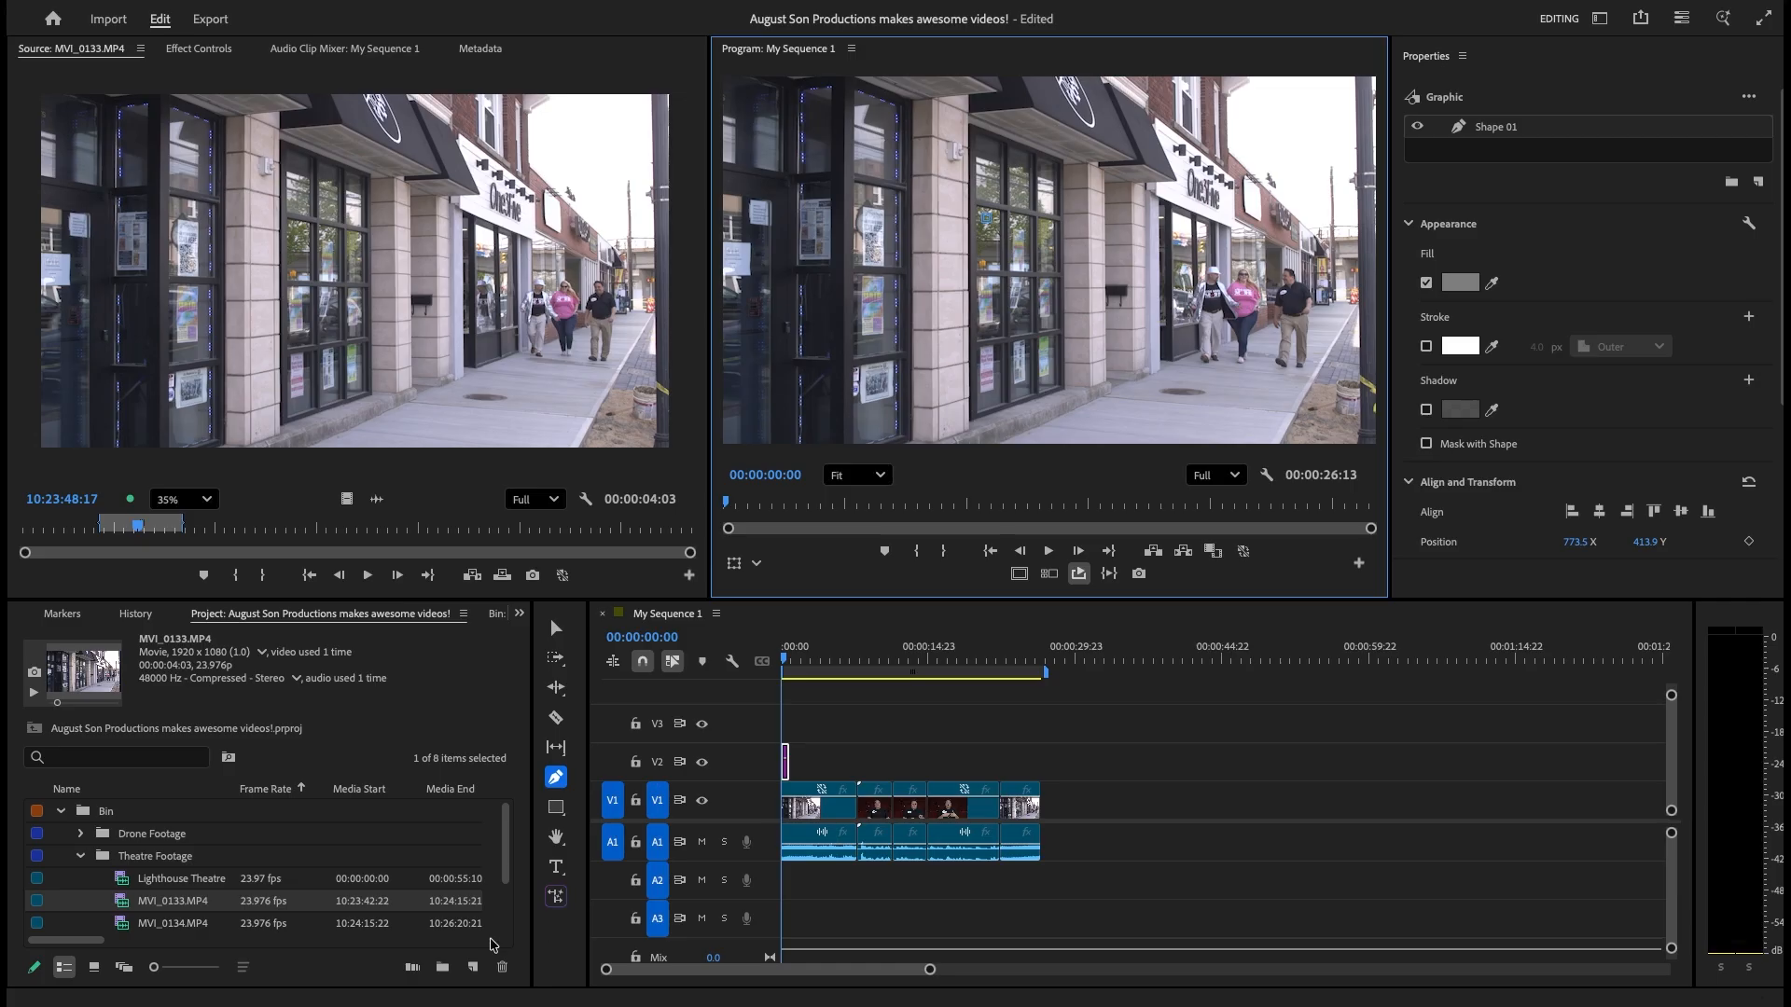
Draw a filled rectangle over the middle of the program image with the Rectangle Tool, and undo it.
left_click(566, 813)
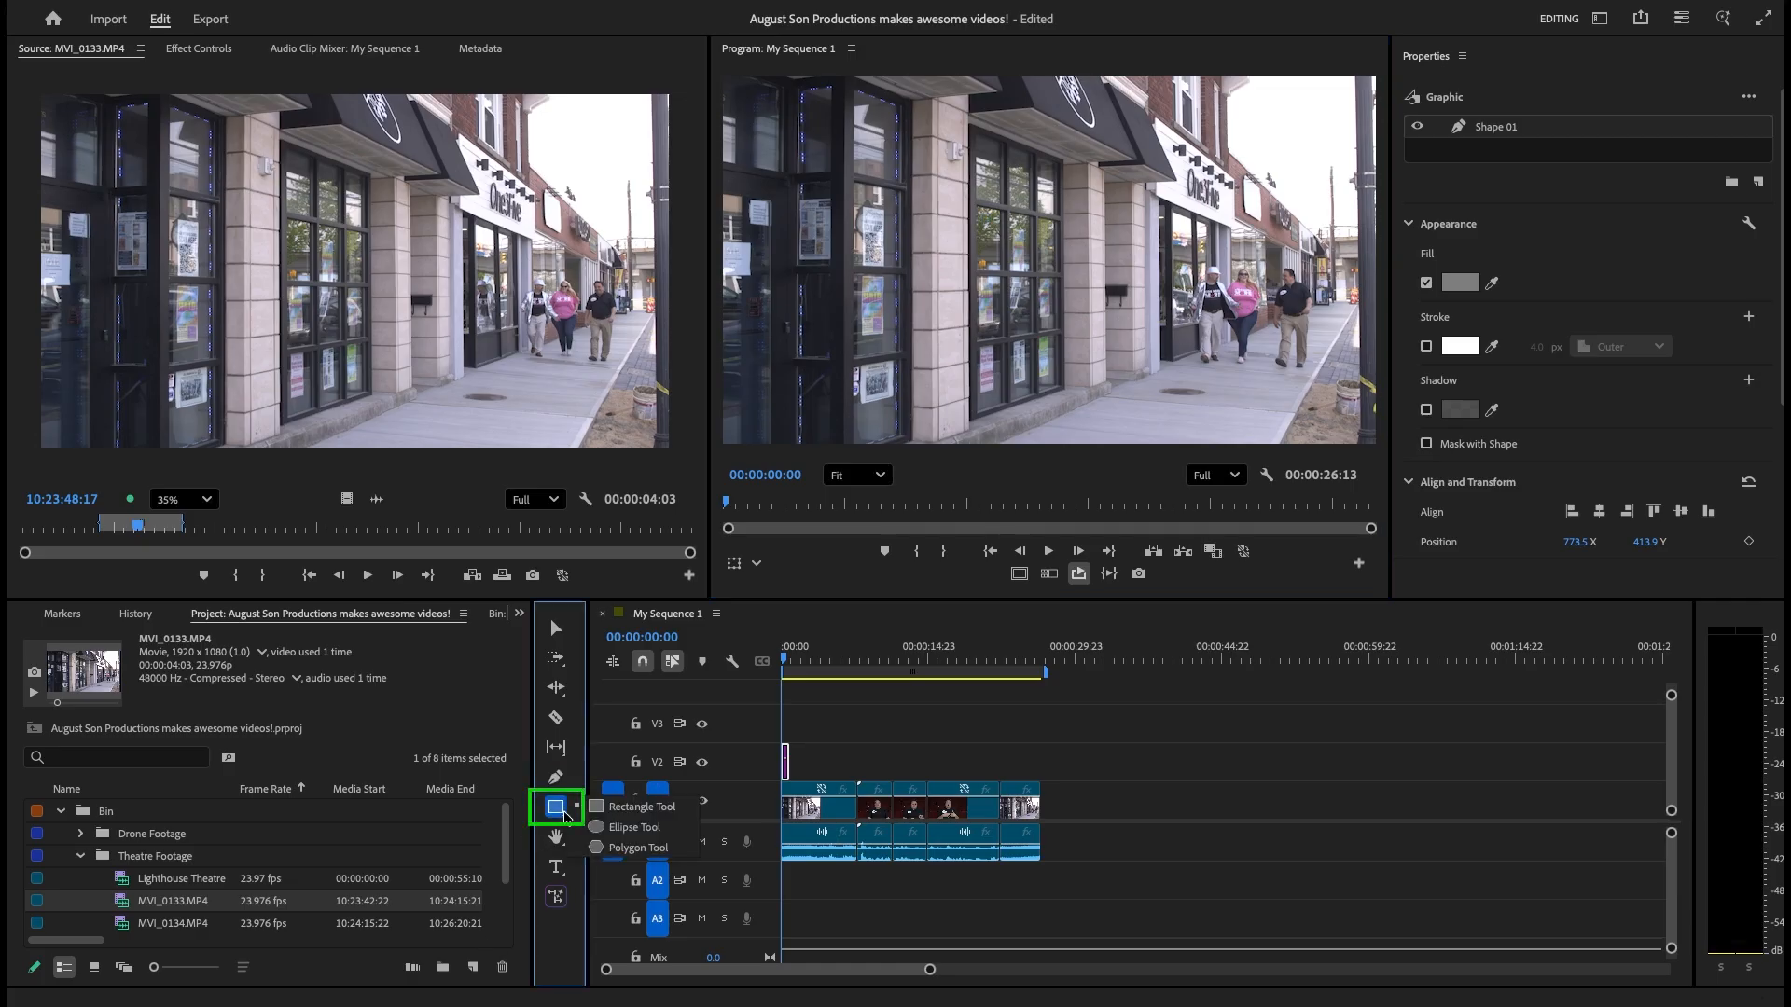
left_click(624, 816)
left_click(937, 180)
left_click_drag(946, 193, 1212, 386)
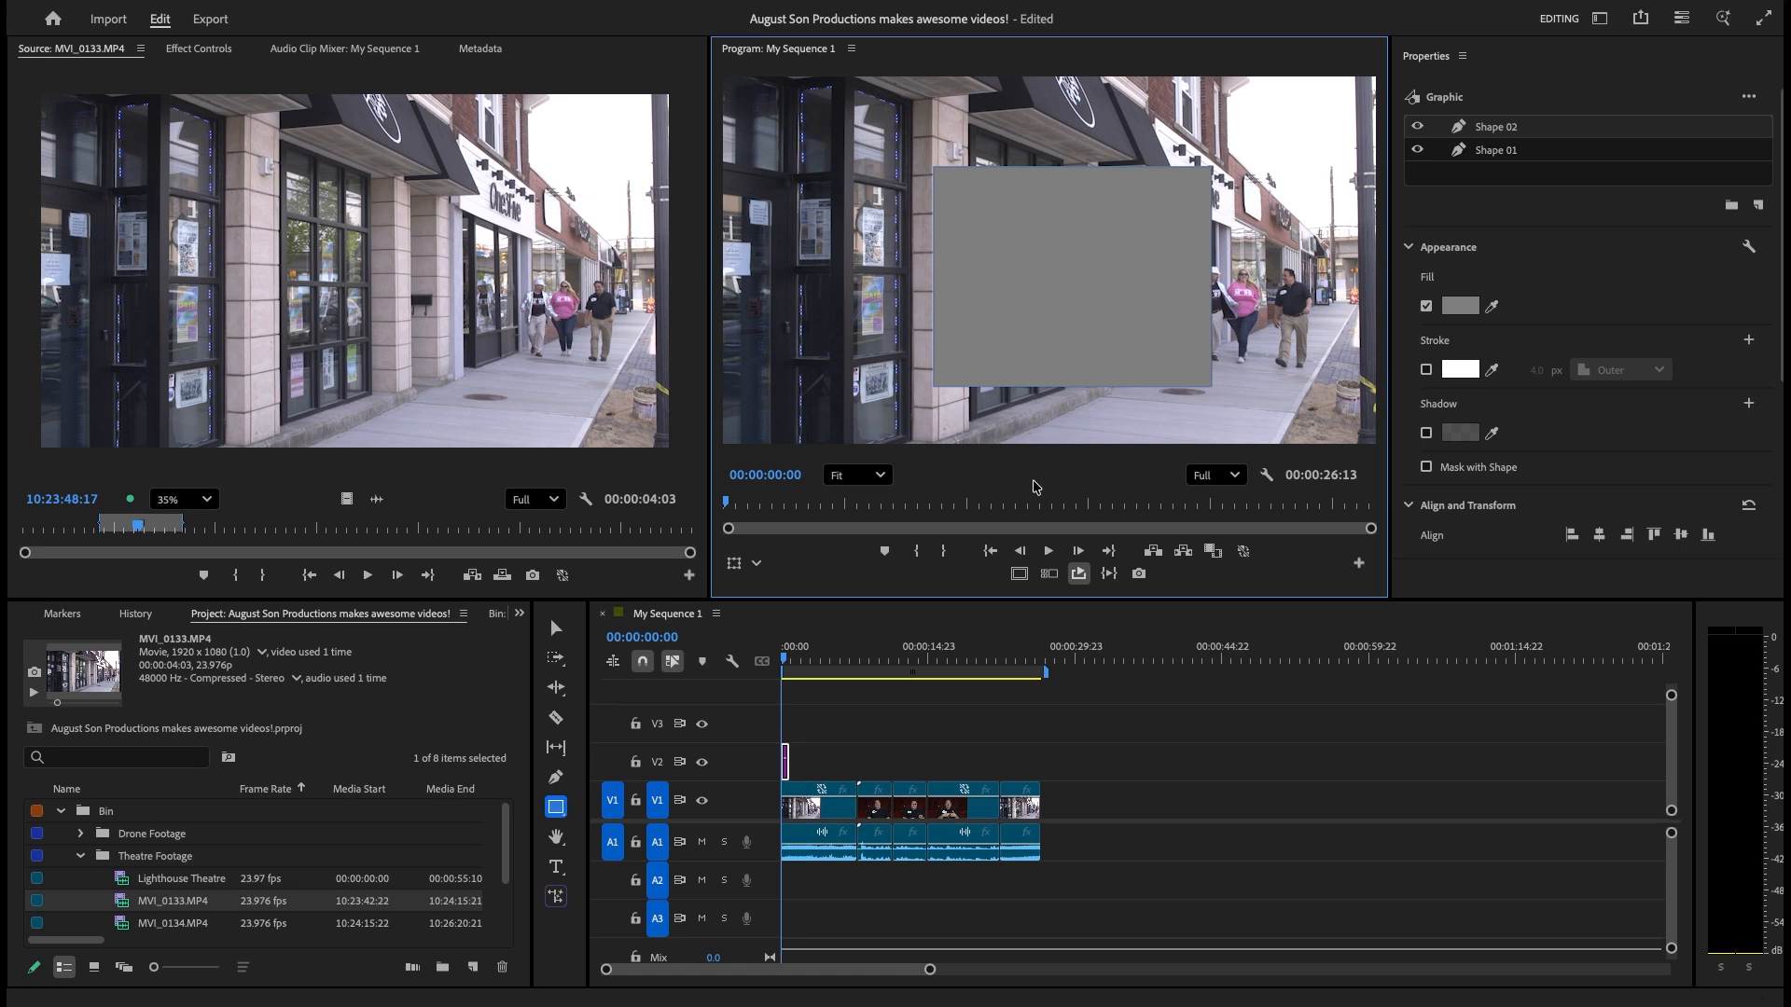
key("ctrl+z")
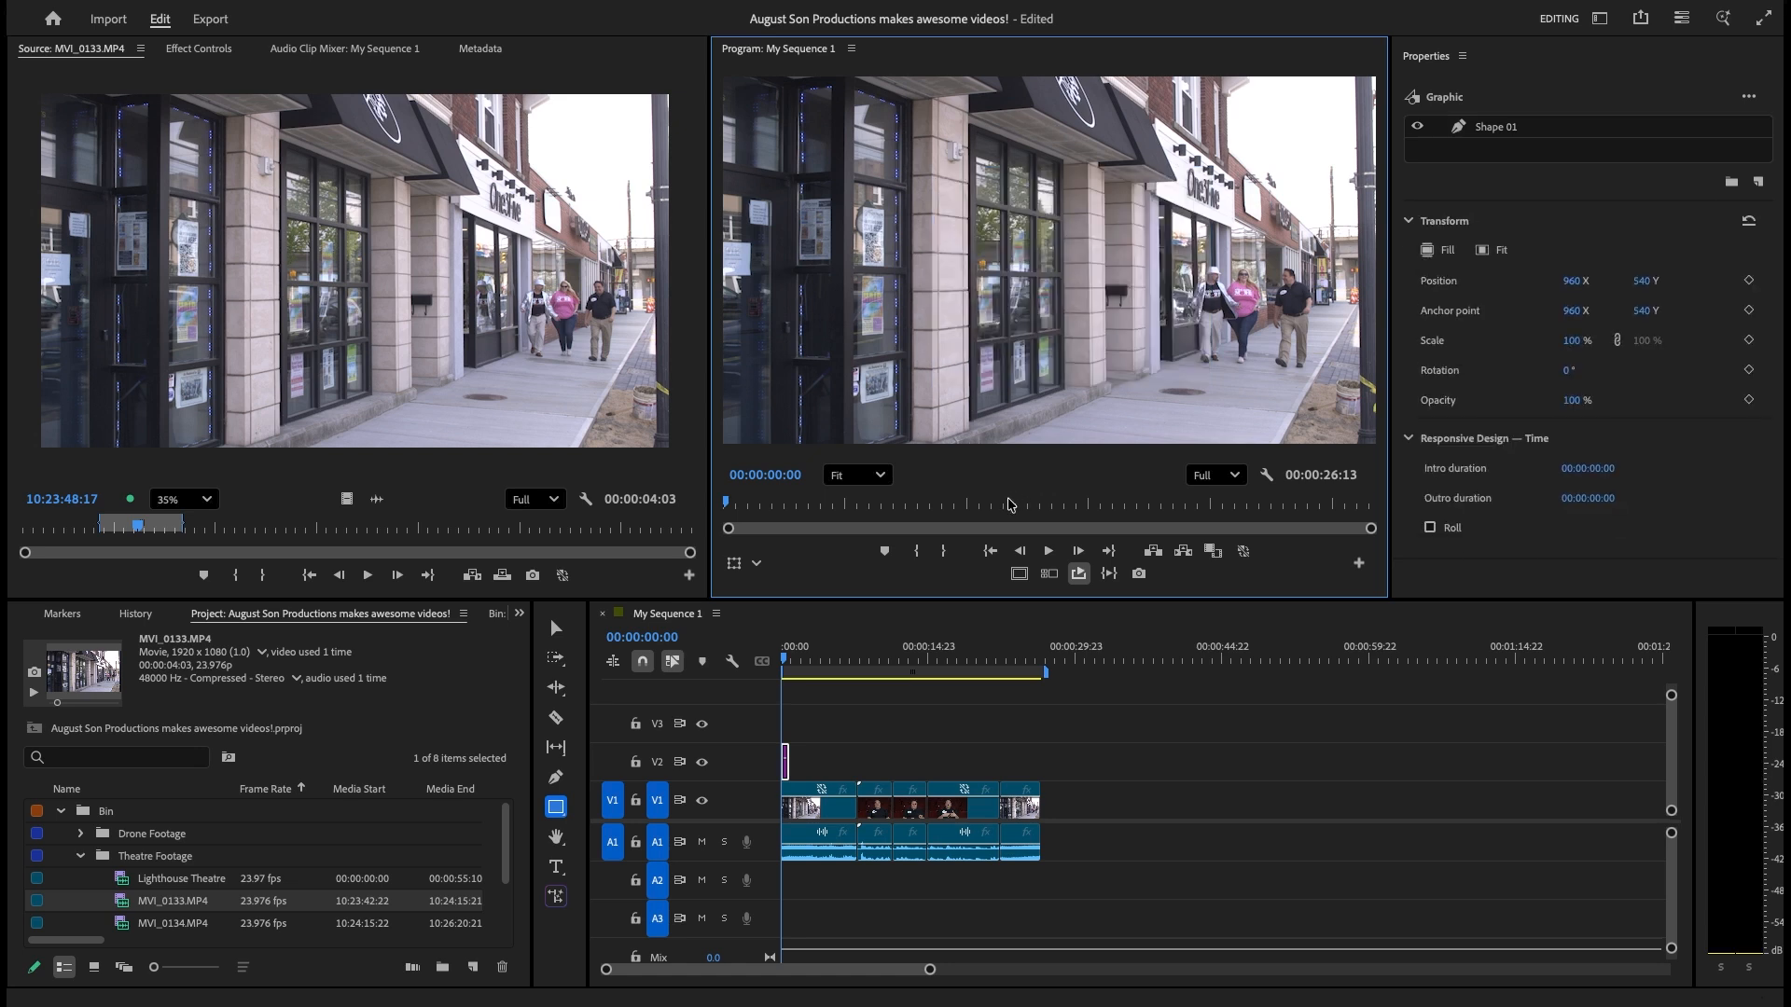
Set the program image to 150% magnification and pan with the Hand Tool to the bucket beside the sidewalk.
left_click(555, 840)
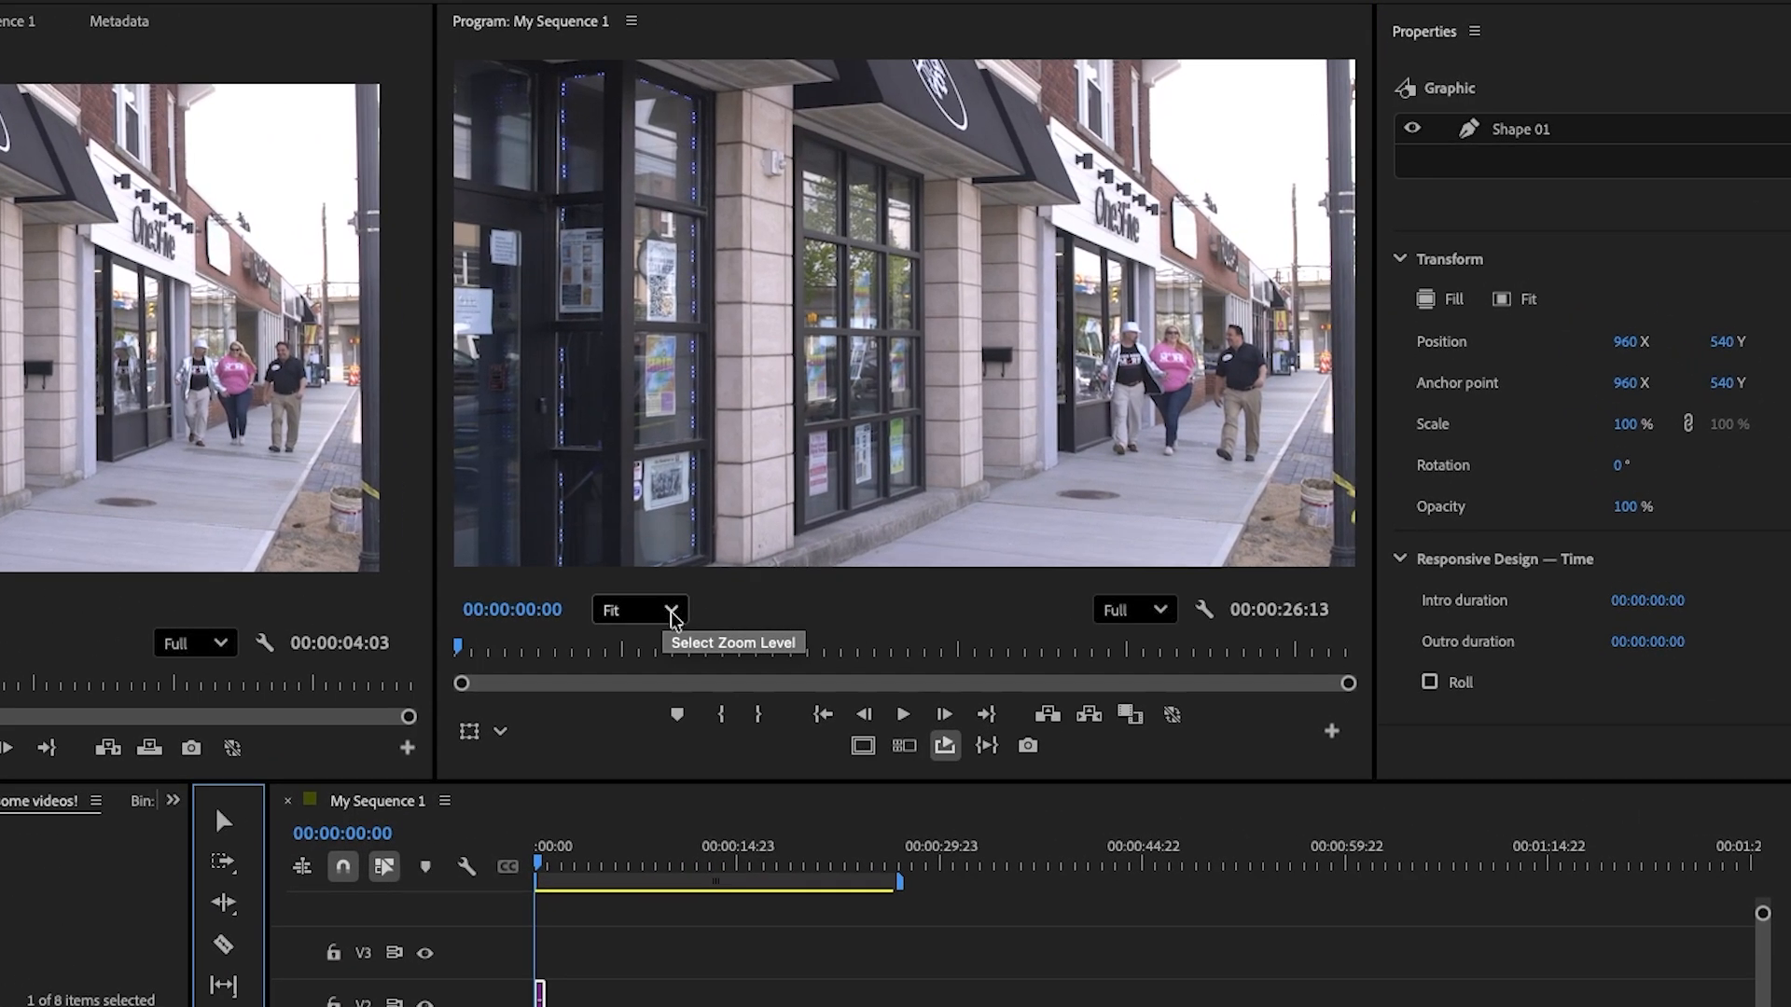
left_click(671, 612)
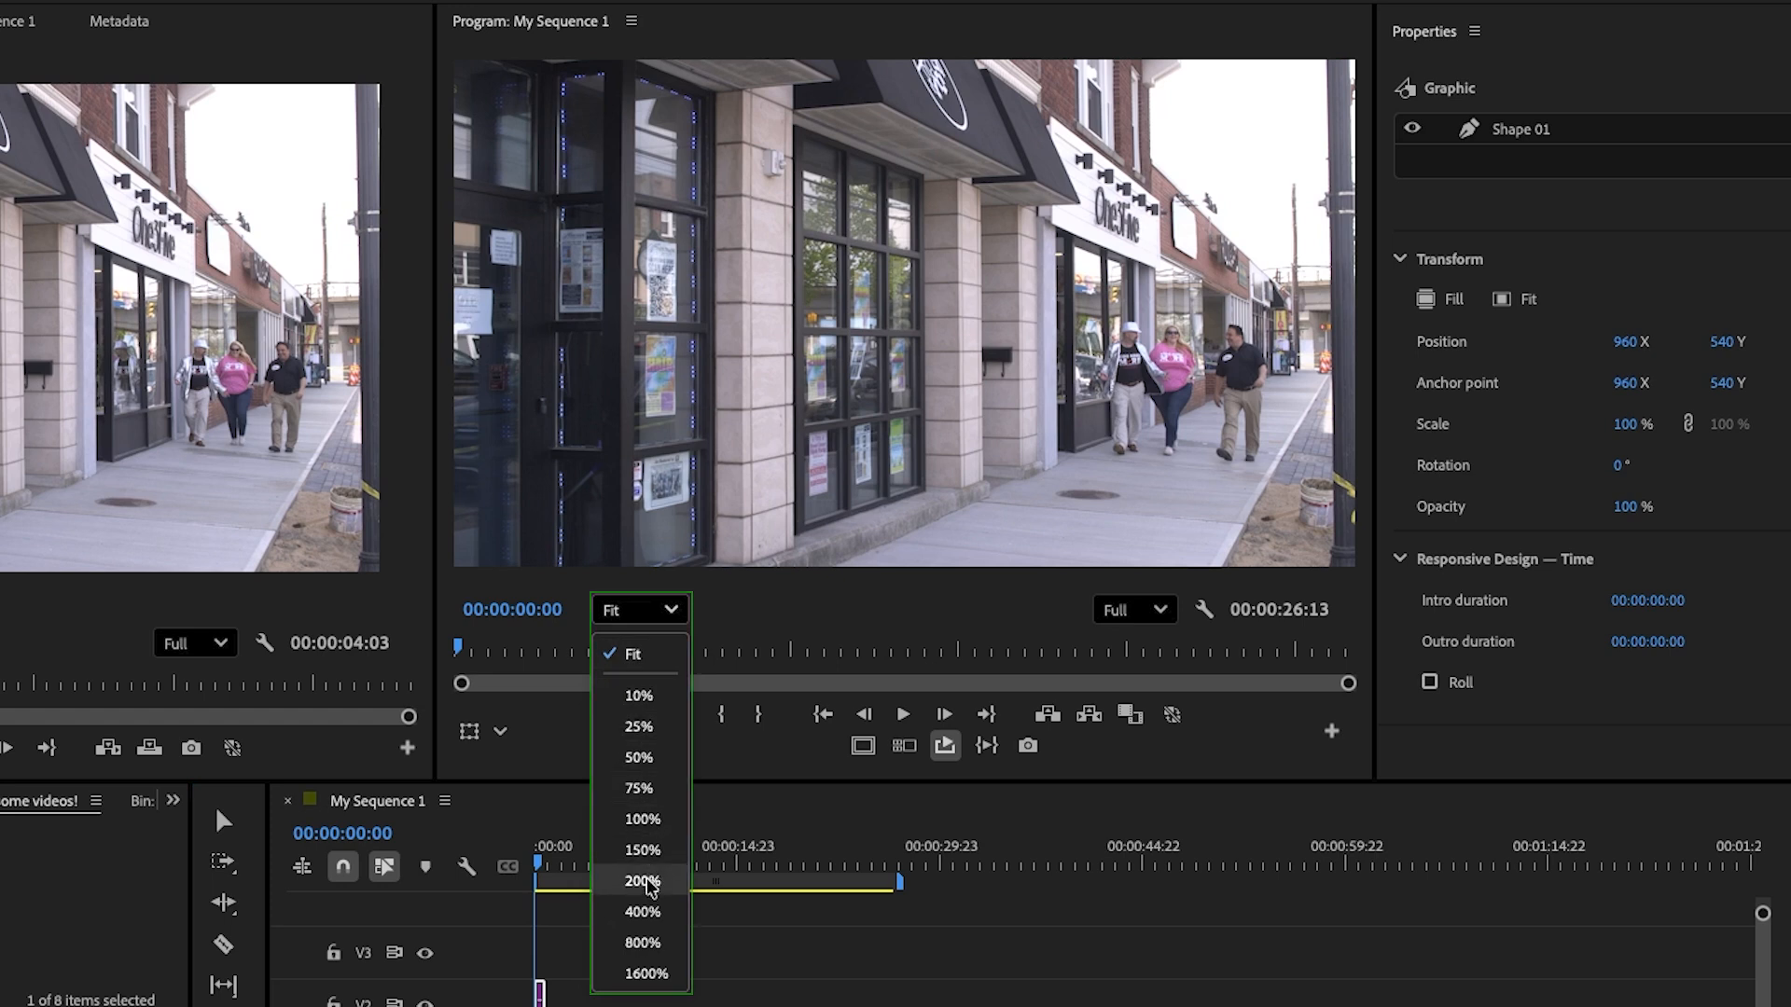
left_click(656, 849)
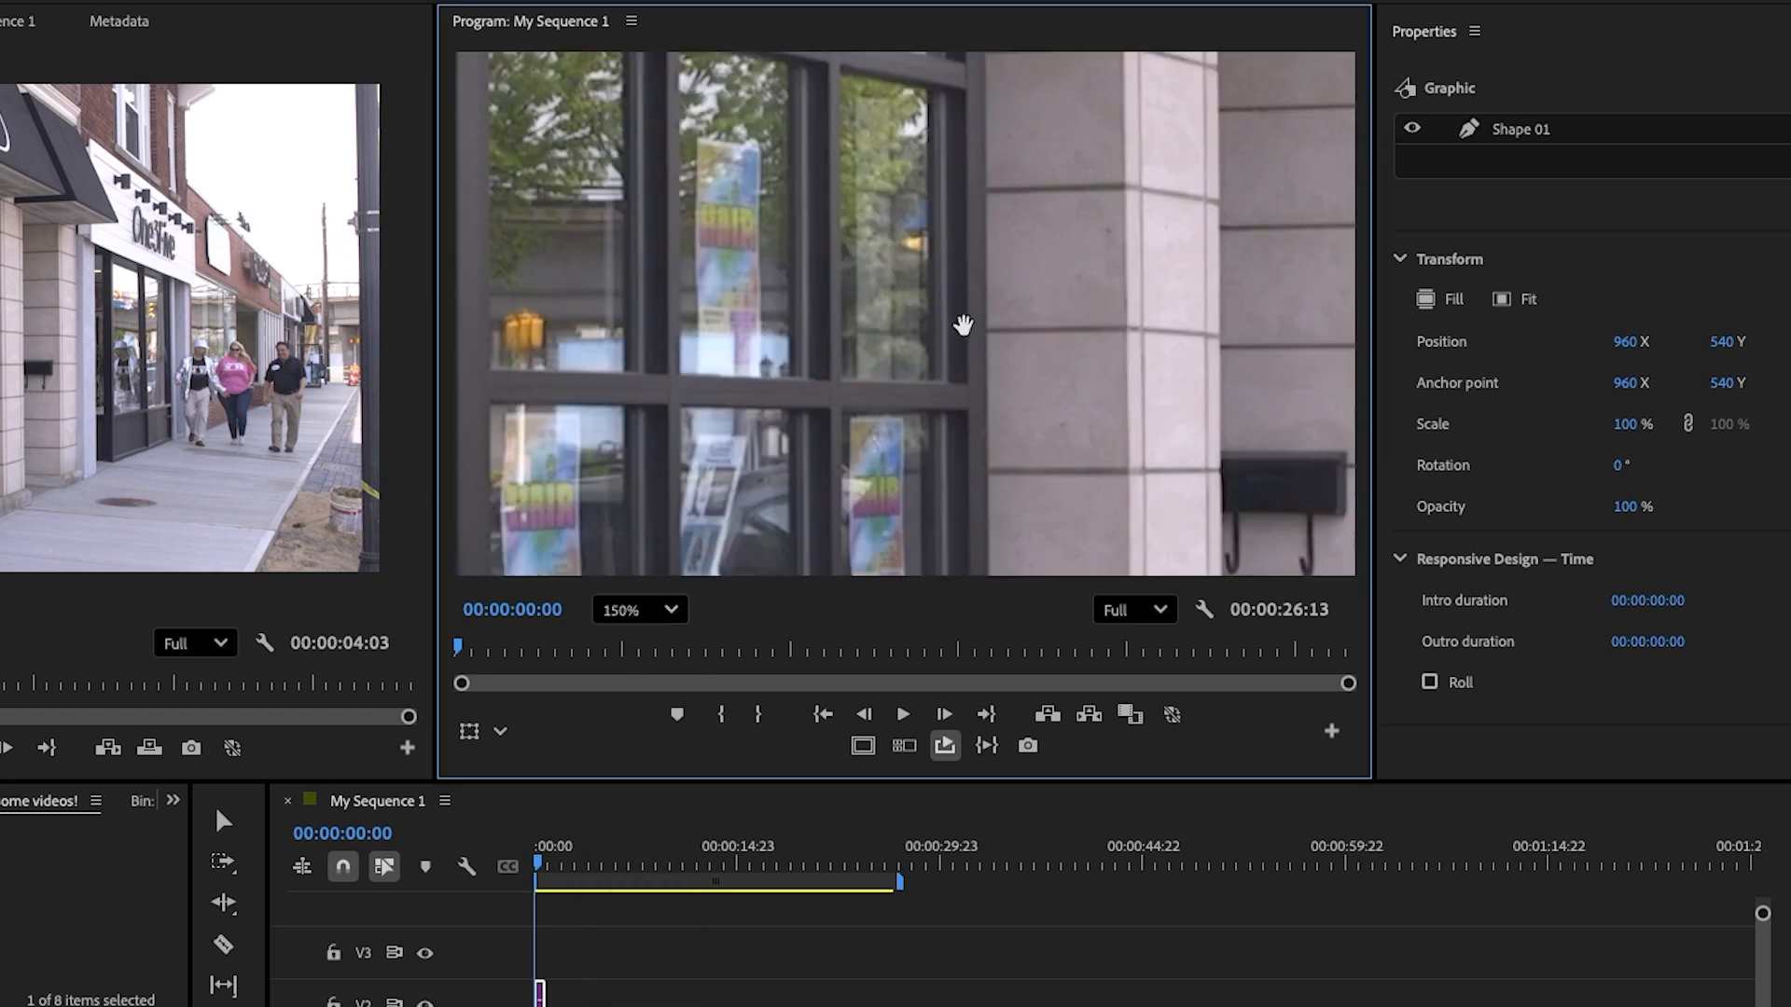
left_click_drag(986, 350, 392, 72)
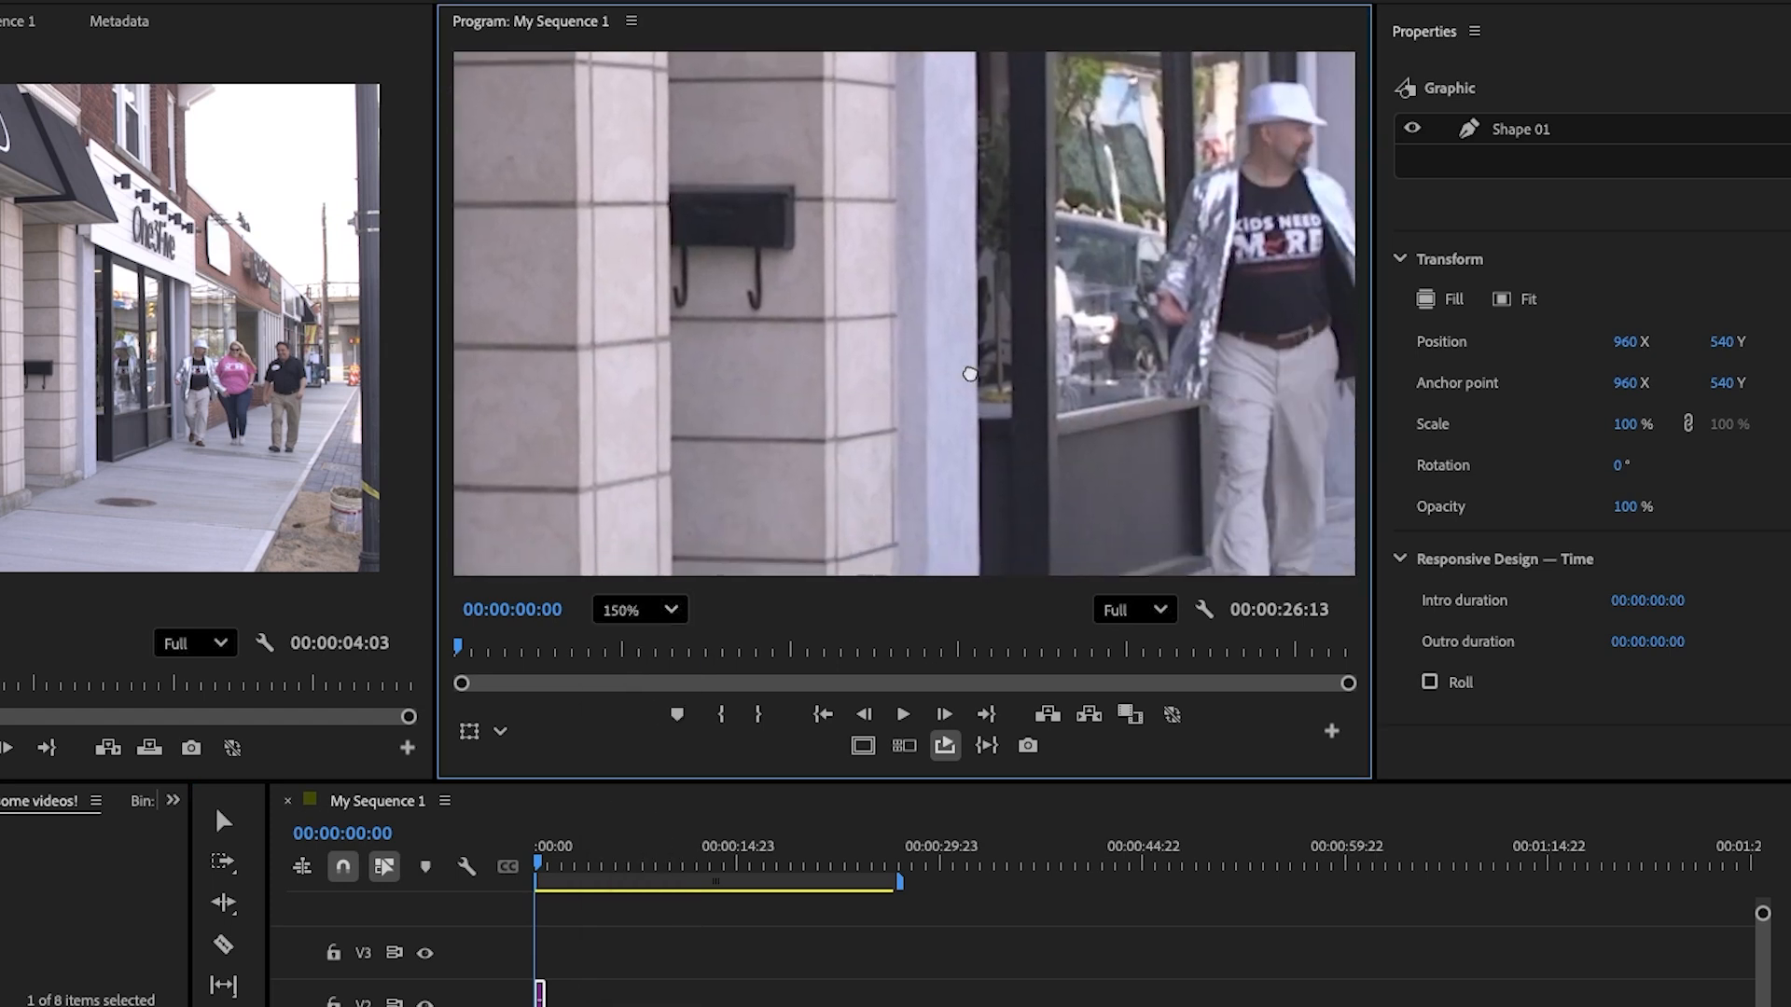
left_click_drag(1007, 423, 75, 2)
left_click_drag(804, 376, 784, 382)
left_click_drag(912, 464, 961, 444)
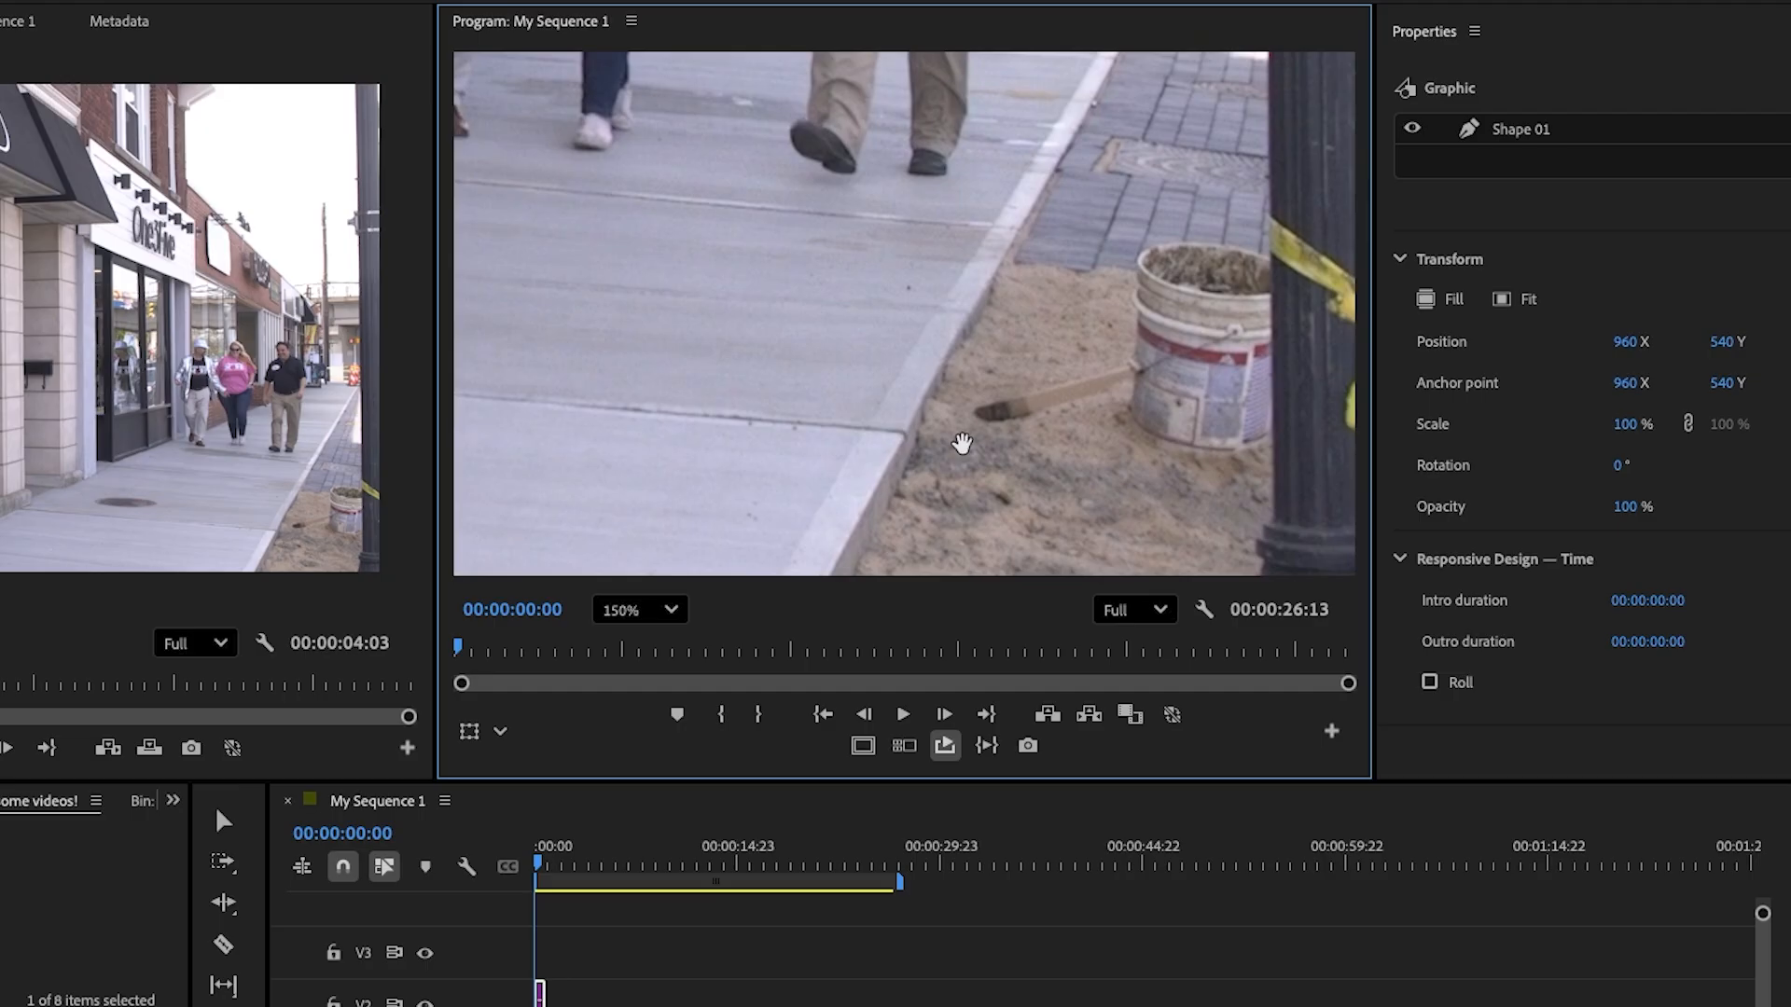
Magnify the program image to 200%, pan around the bucket area with the Hand Tool, and return the image to Fit.
left_click(640, 614)
left_click(644, 880)
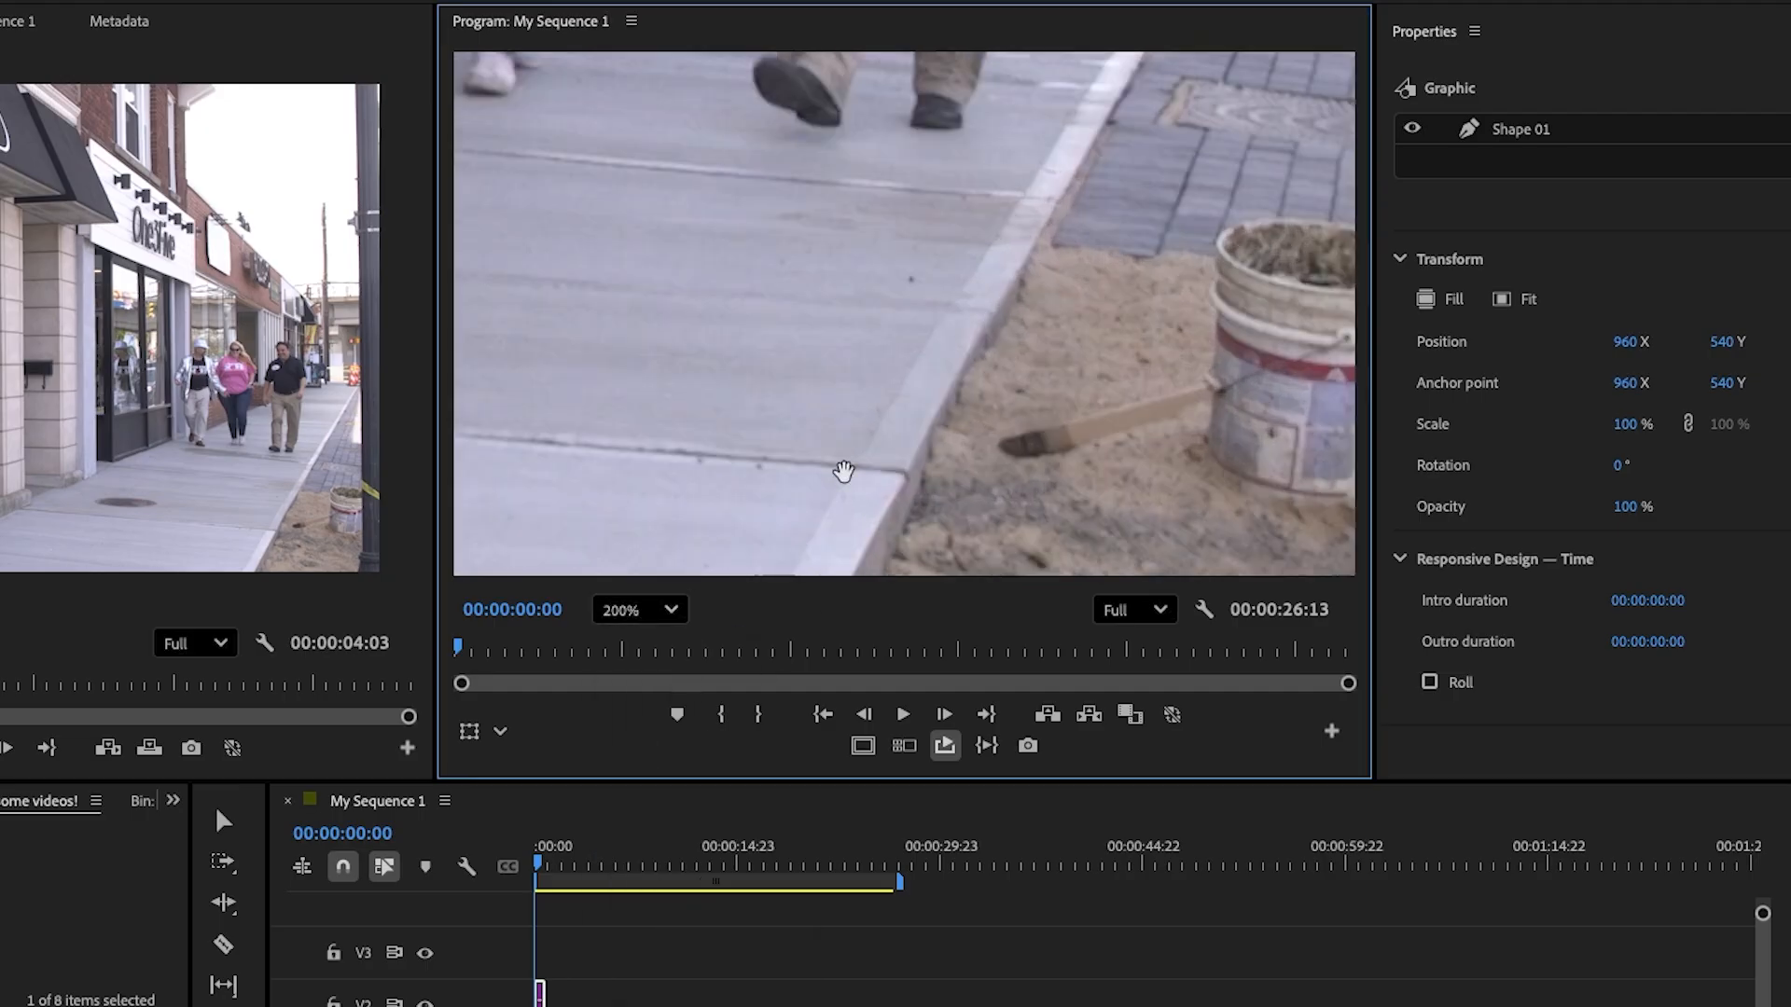
left_click_drag(917, 445, 664, 480)
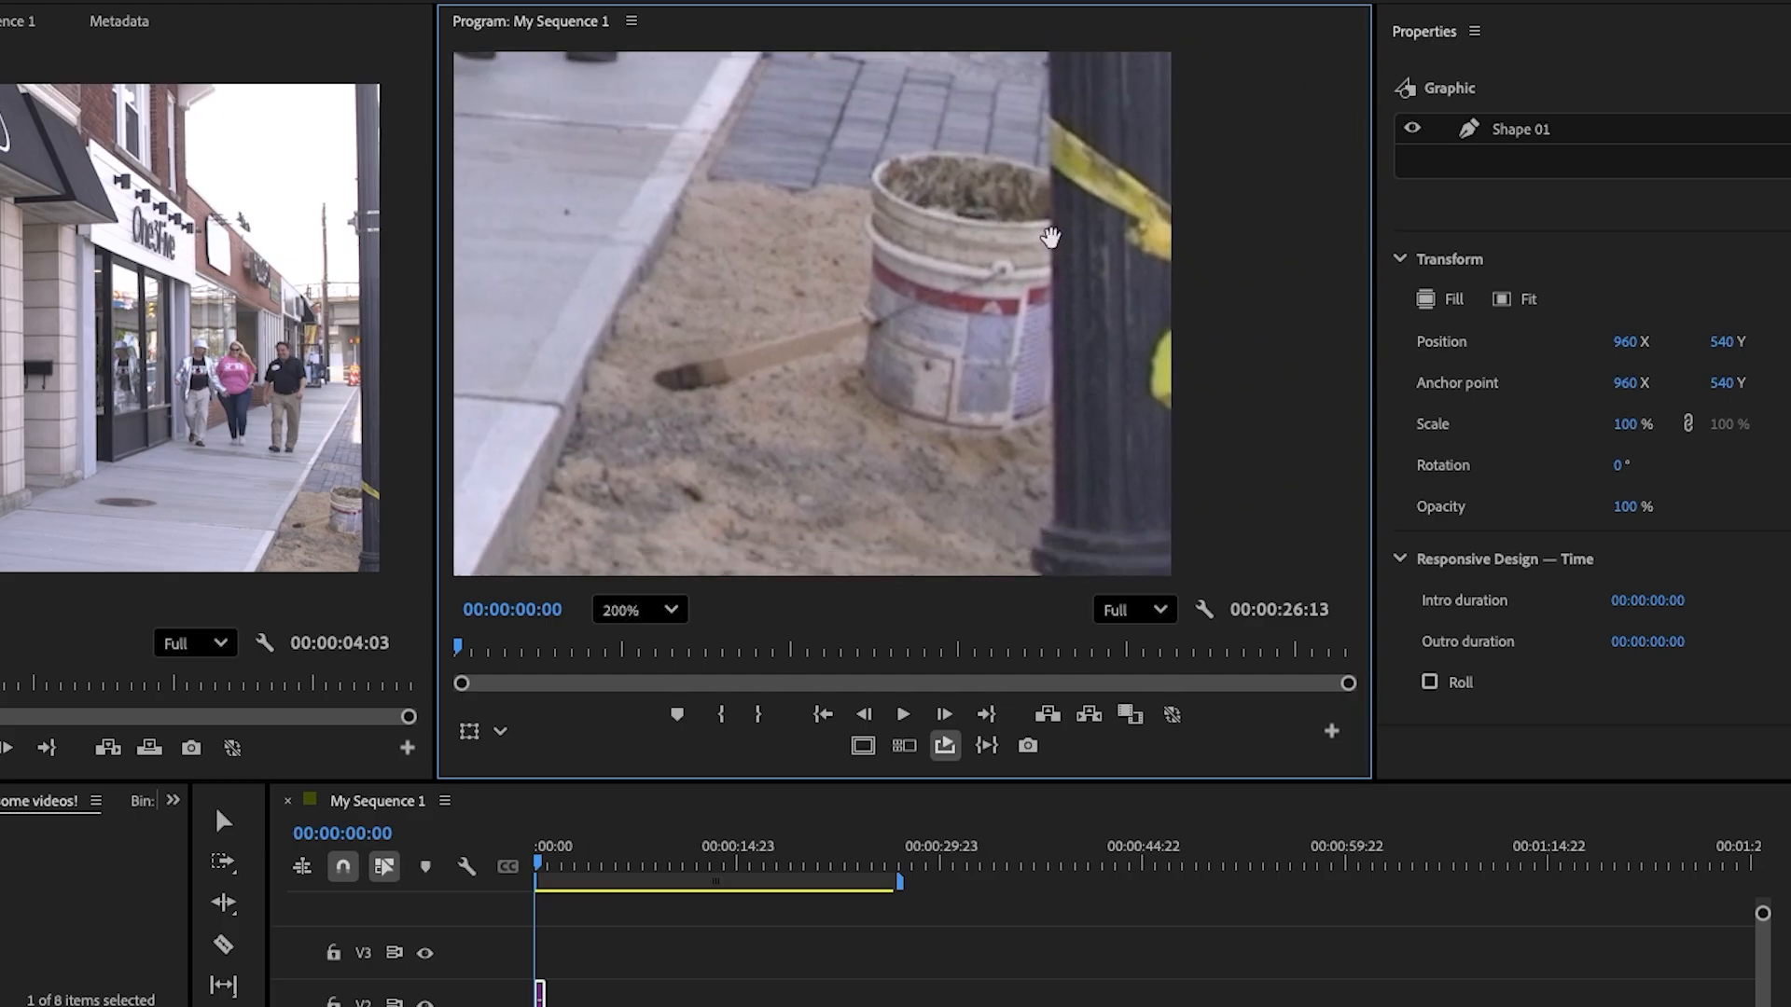
left_click_drag(955, 495, 971, 484)
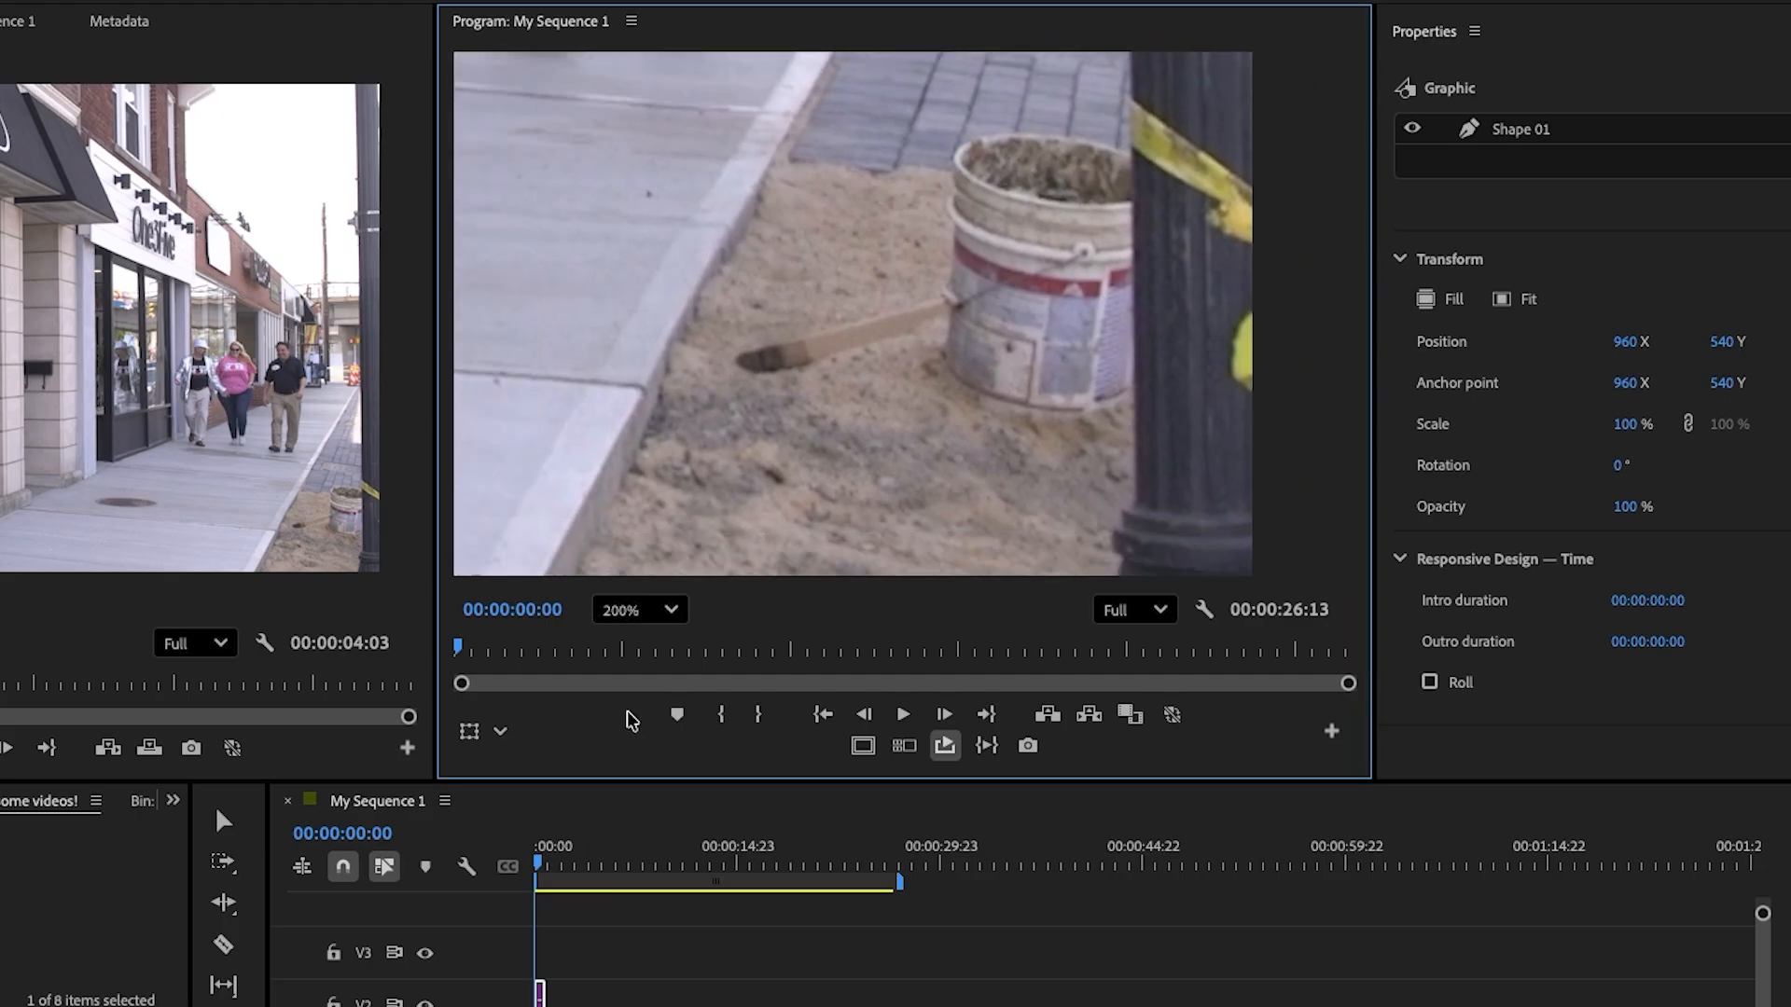
left_click_drag(694, 496, 729, 532)
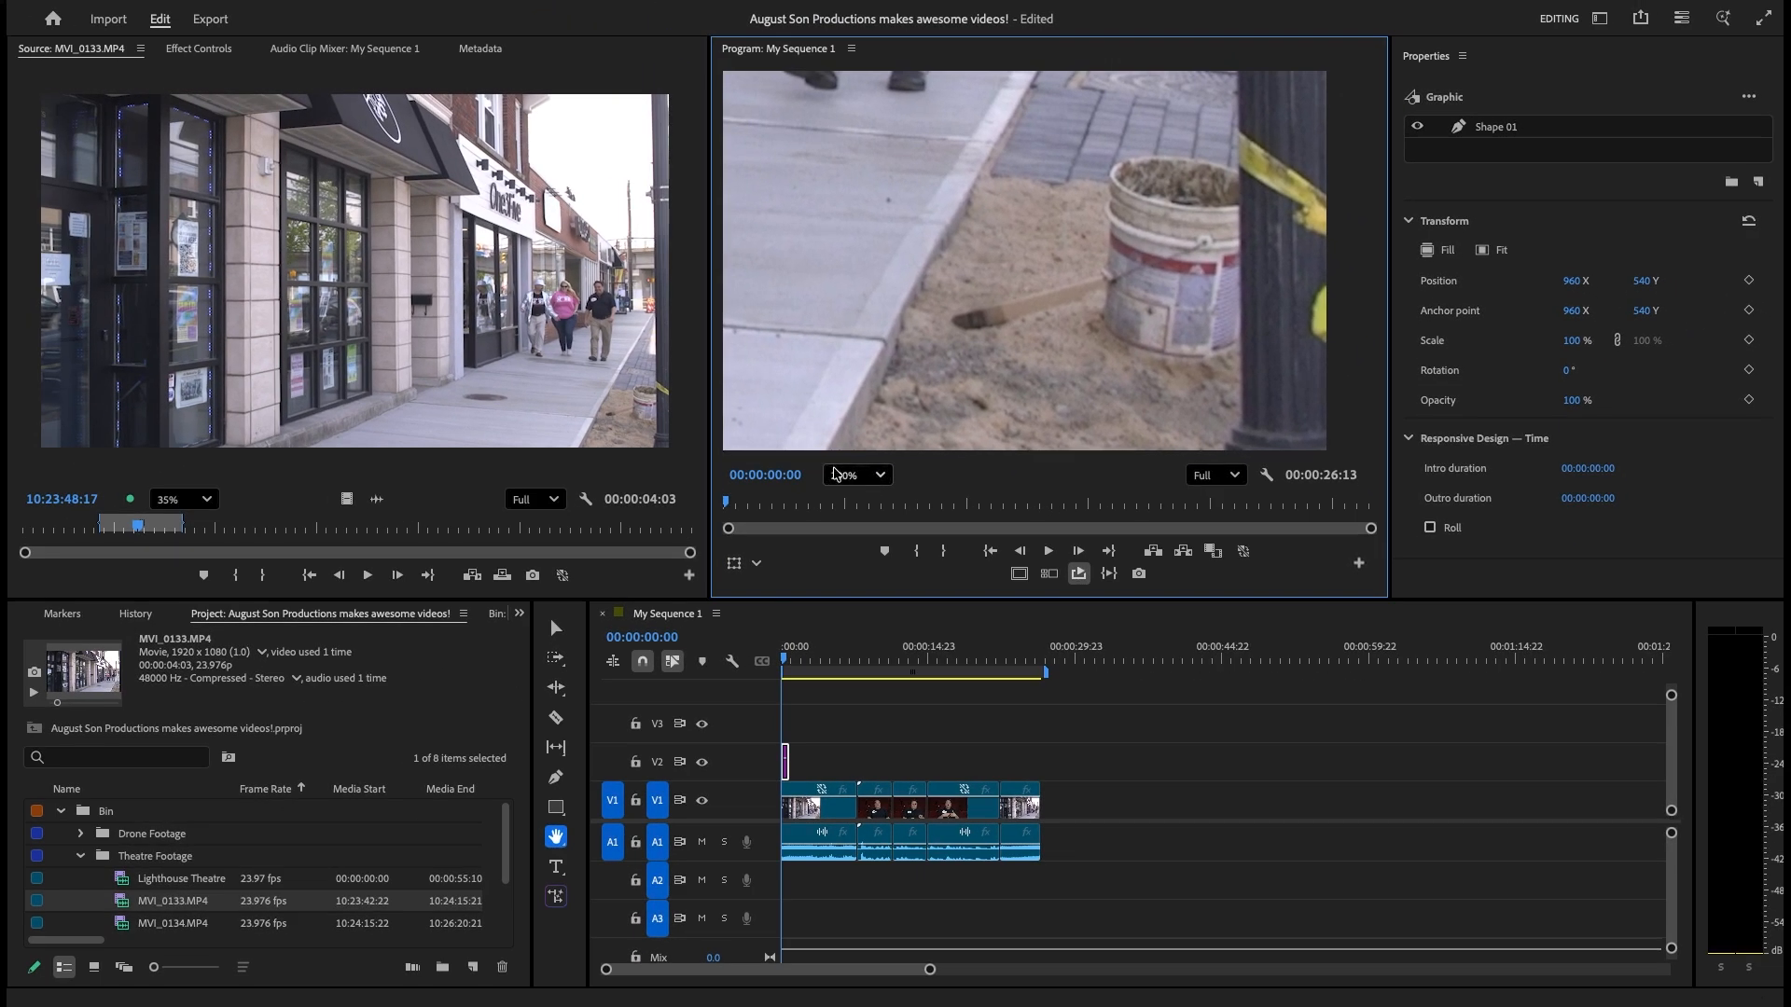
left_click(721, 557)
left_click(850, 506)
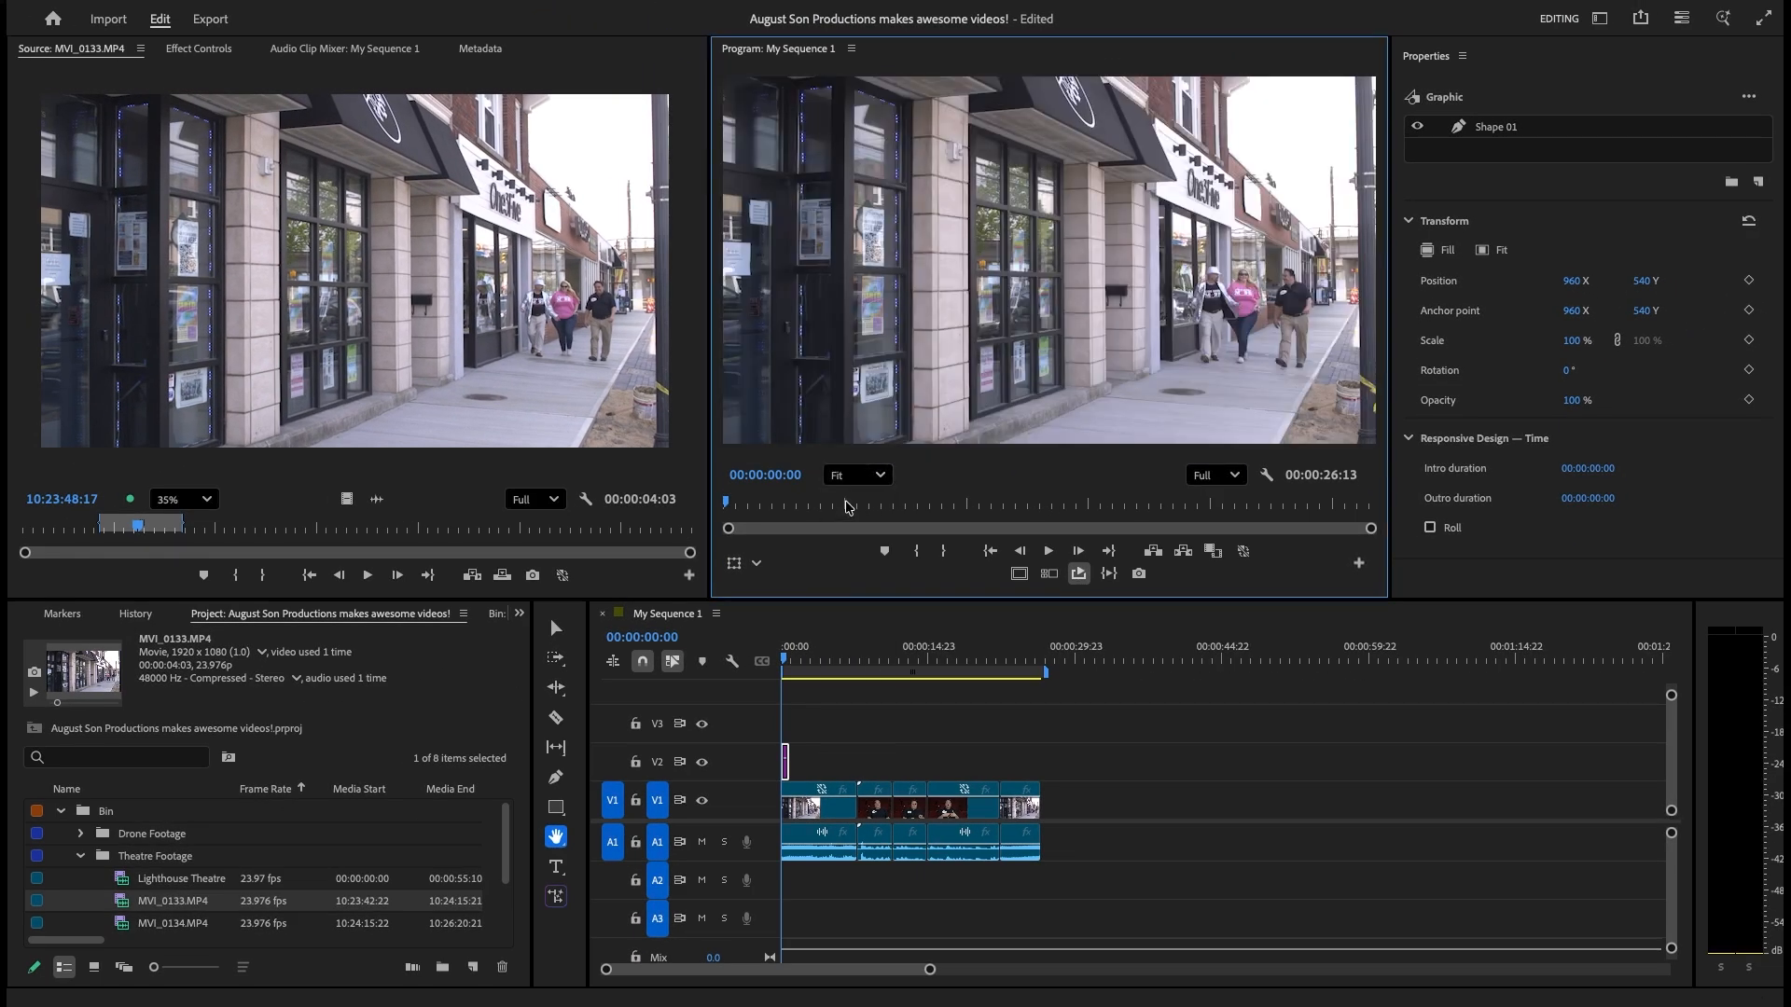
Add the title text "MY MOVIE" over the middle of the program image with the Type Tool.
left_click(557, 870)
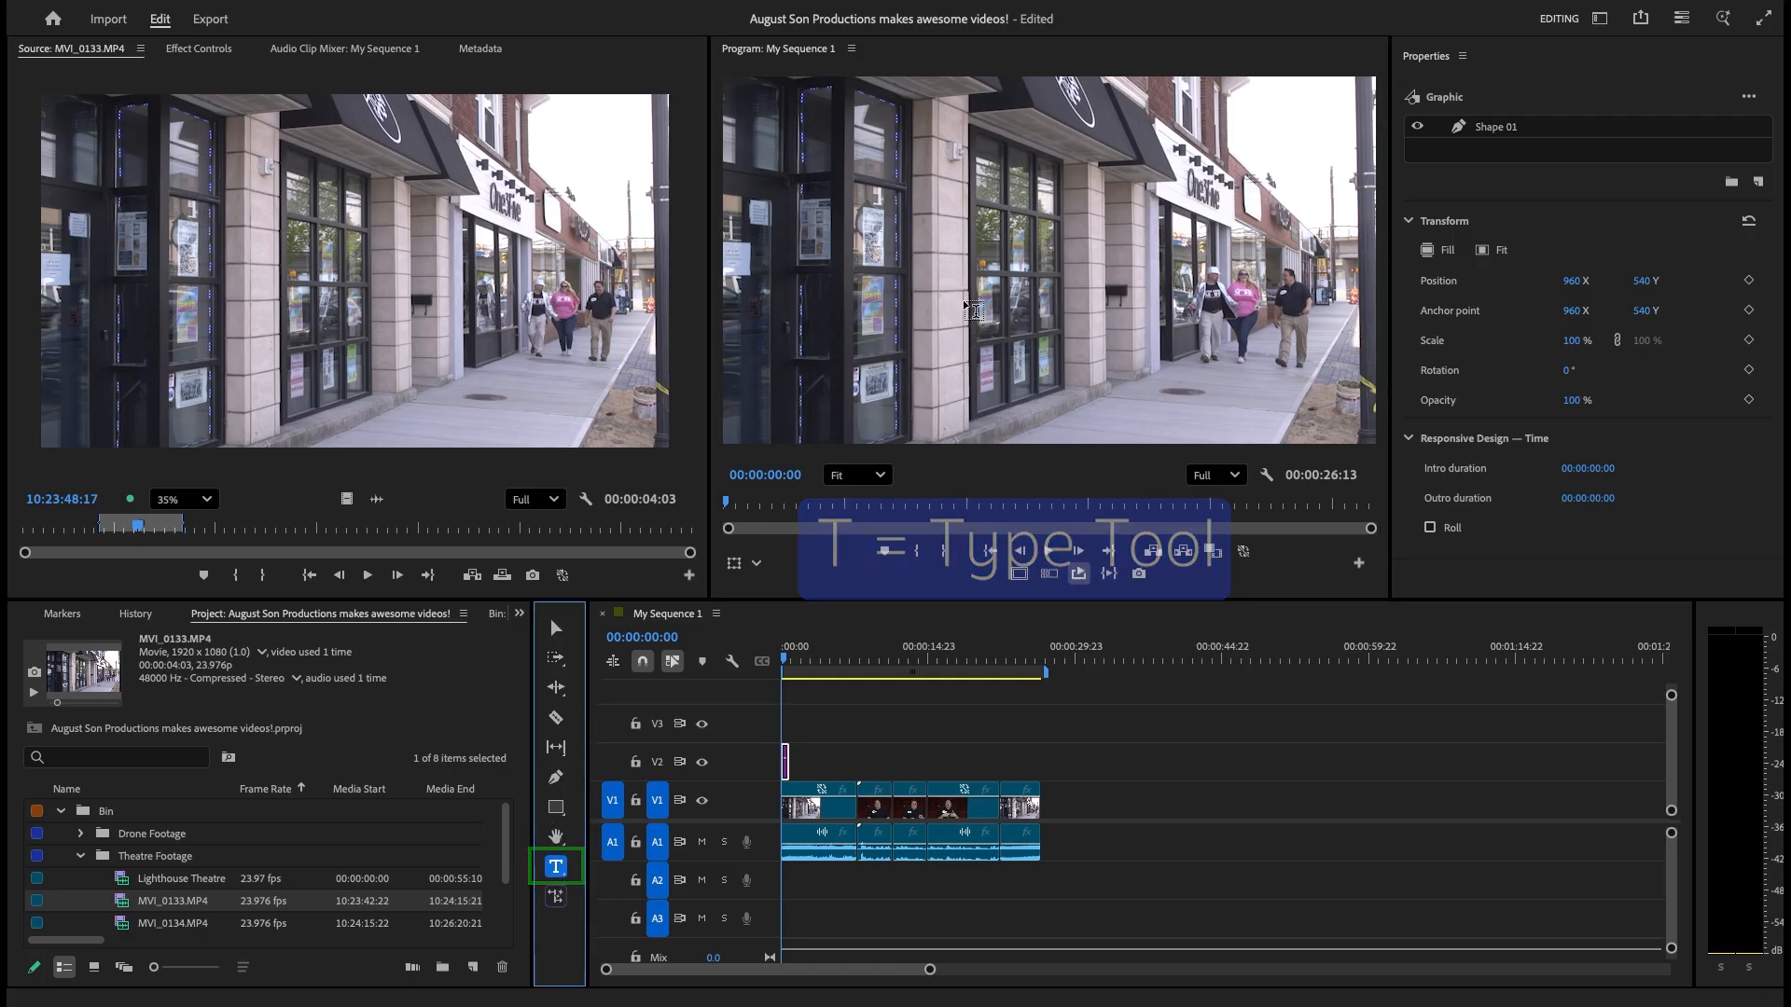
left_click(982, 318)
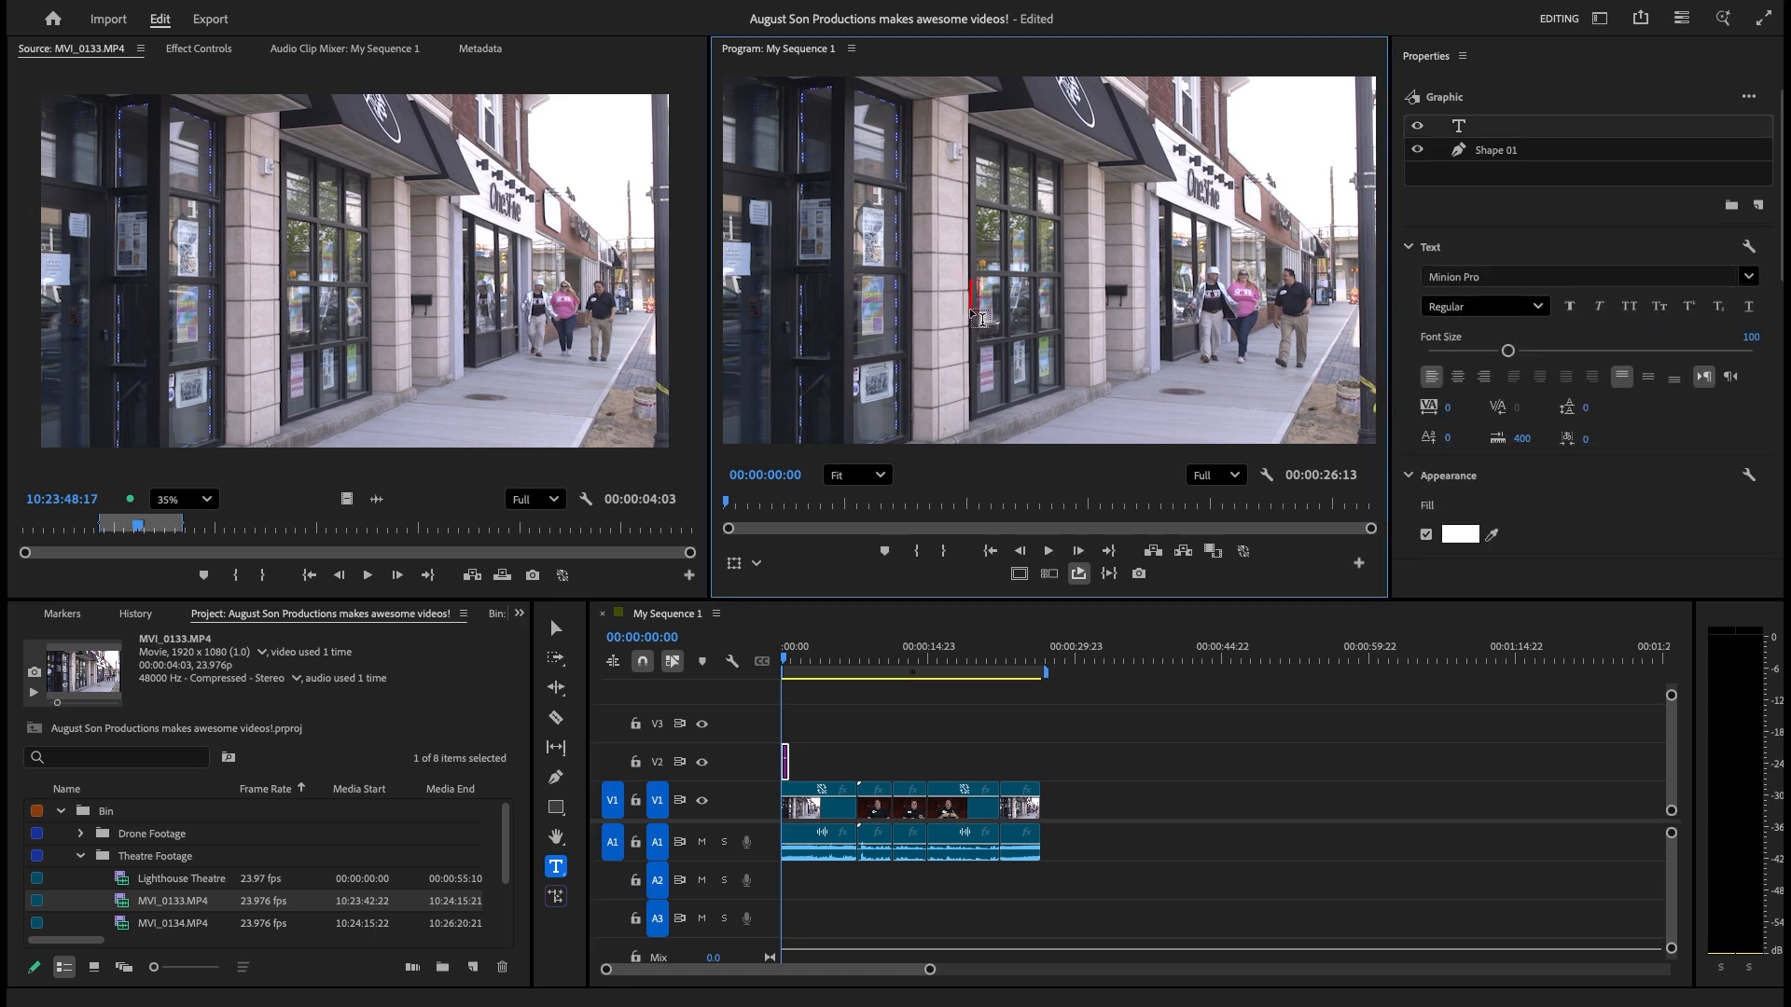
type("MY MOVIE")
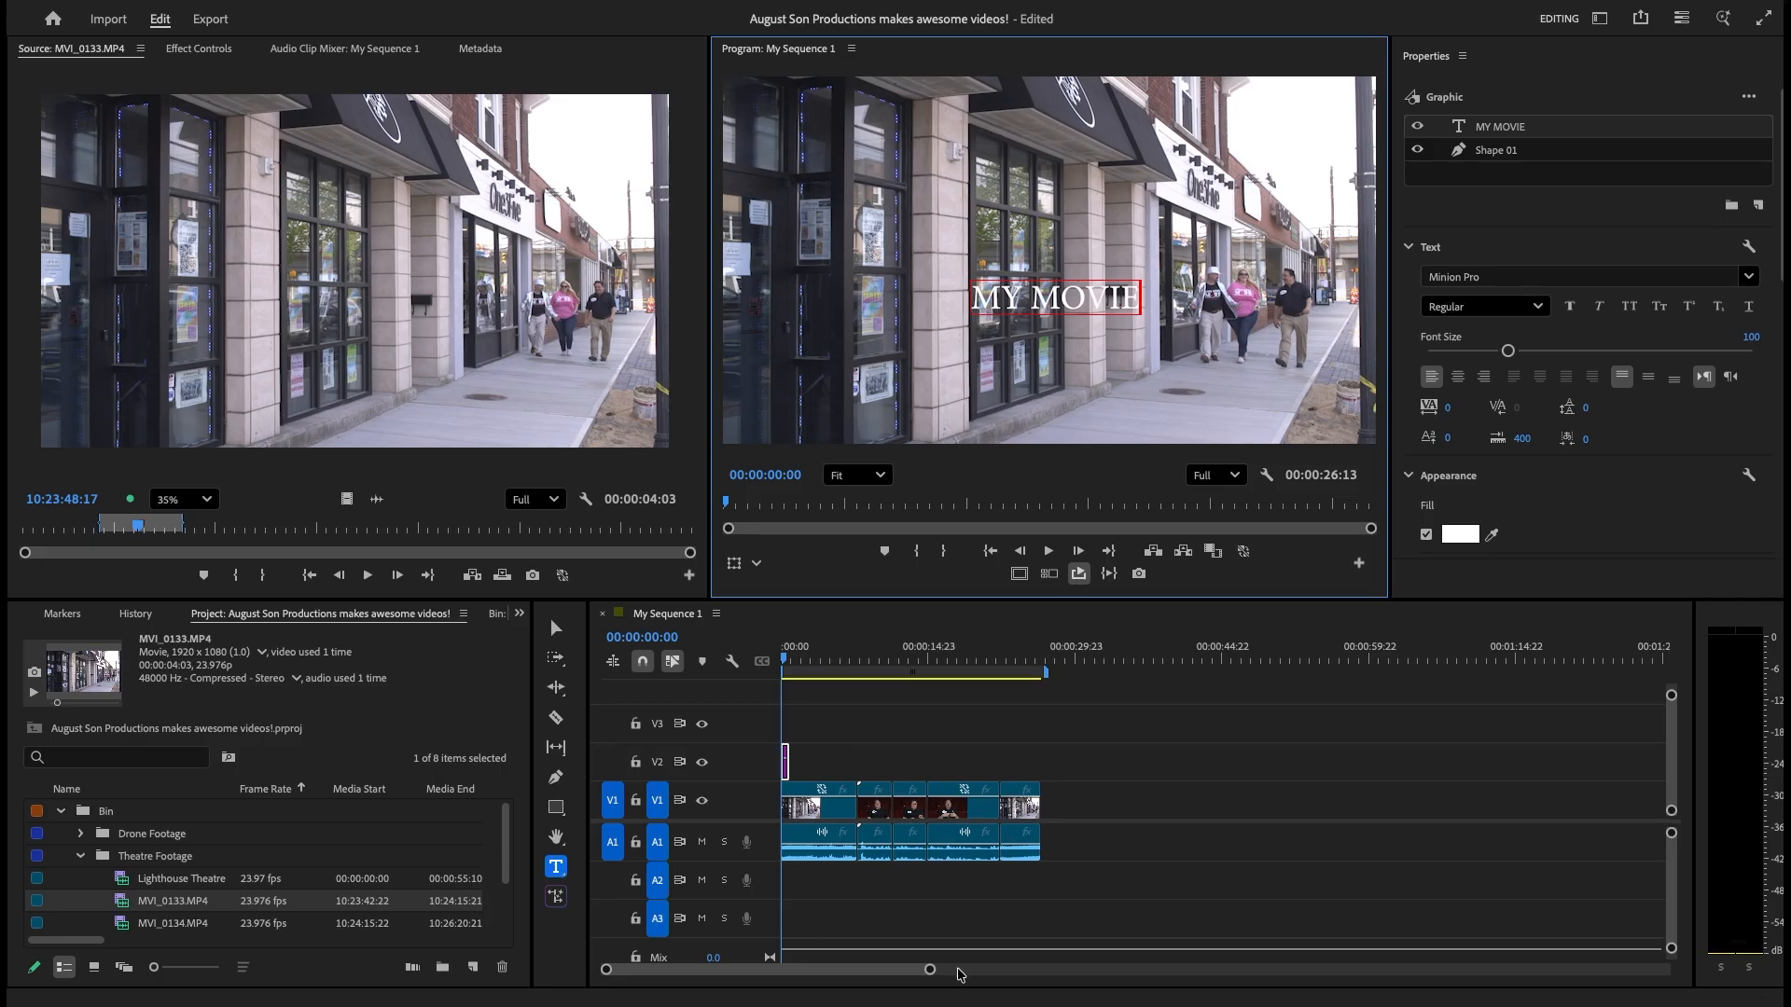
Examine the MY MOVIE title clip on V2 at the start of the timeline, and play the sequence through it.
left_click_drag(930, 971, 860, 961)
left_click_drag(726, 970, 647, 987)
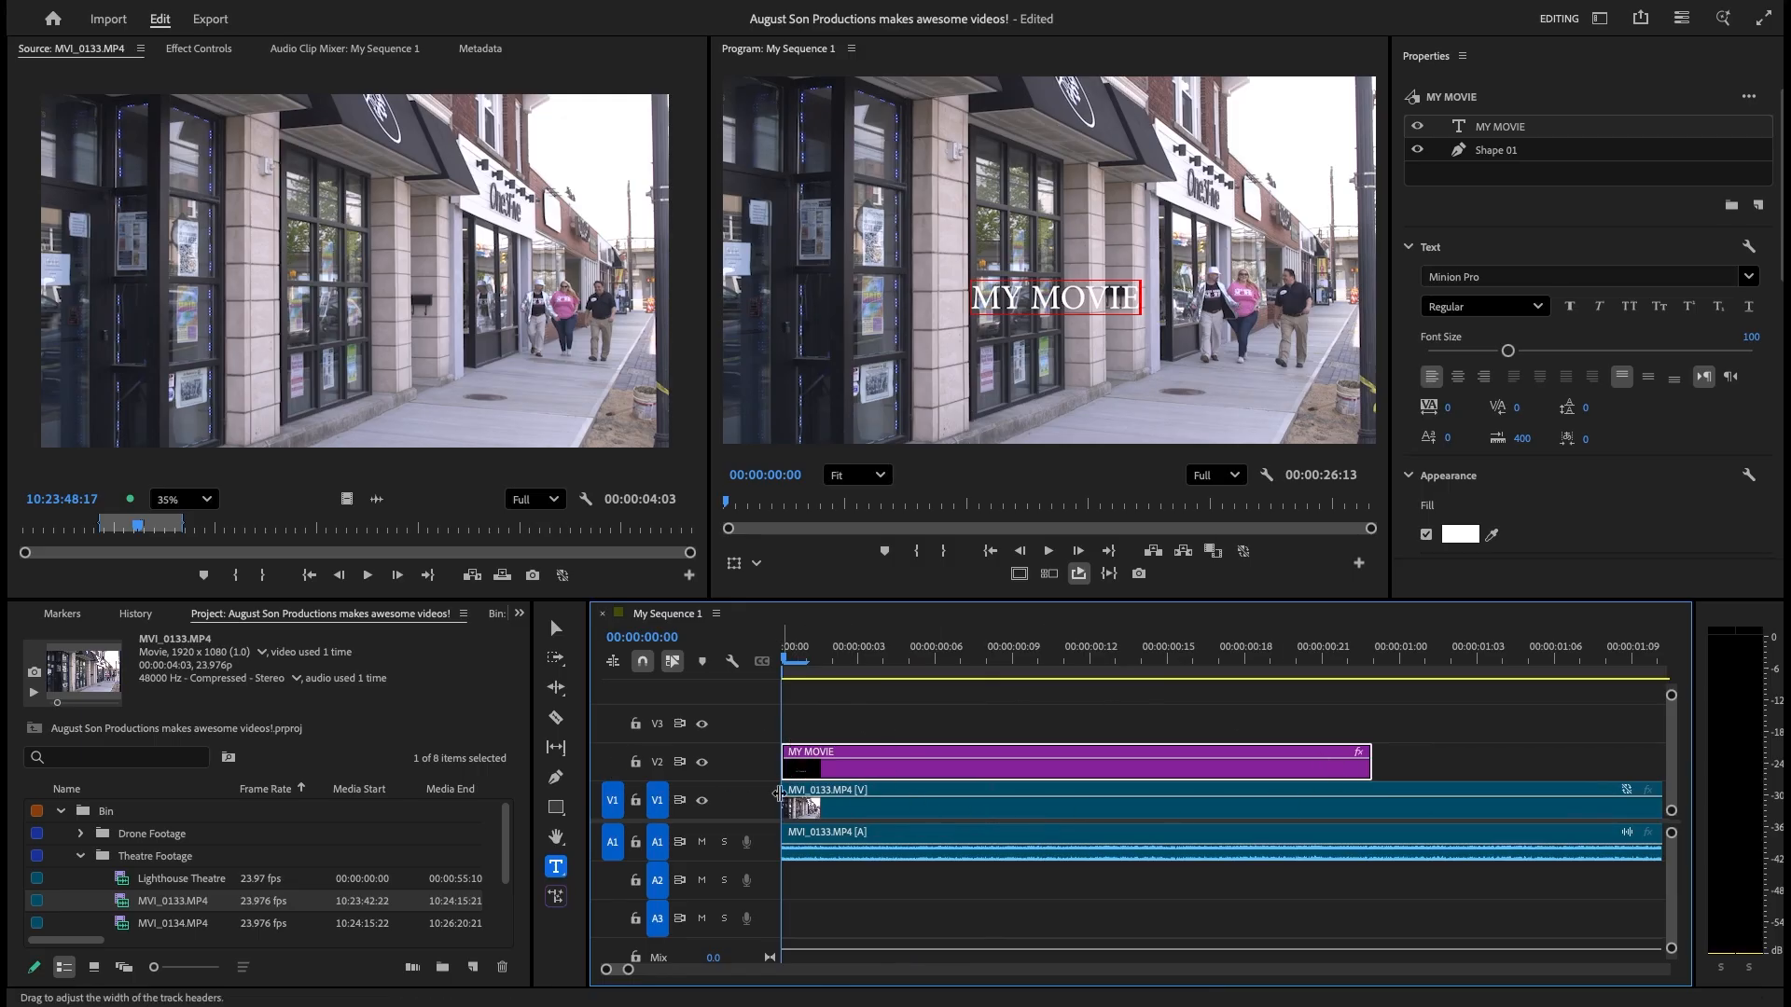
left_click(844, 660)
left_click(808, 660)
key("space")
key("space")
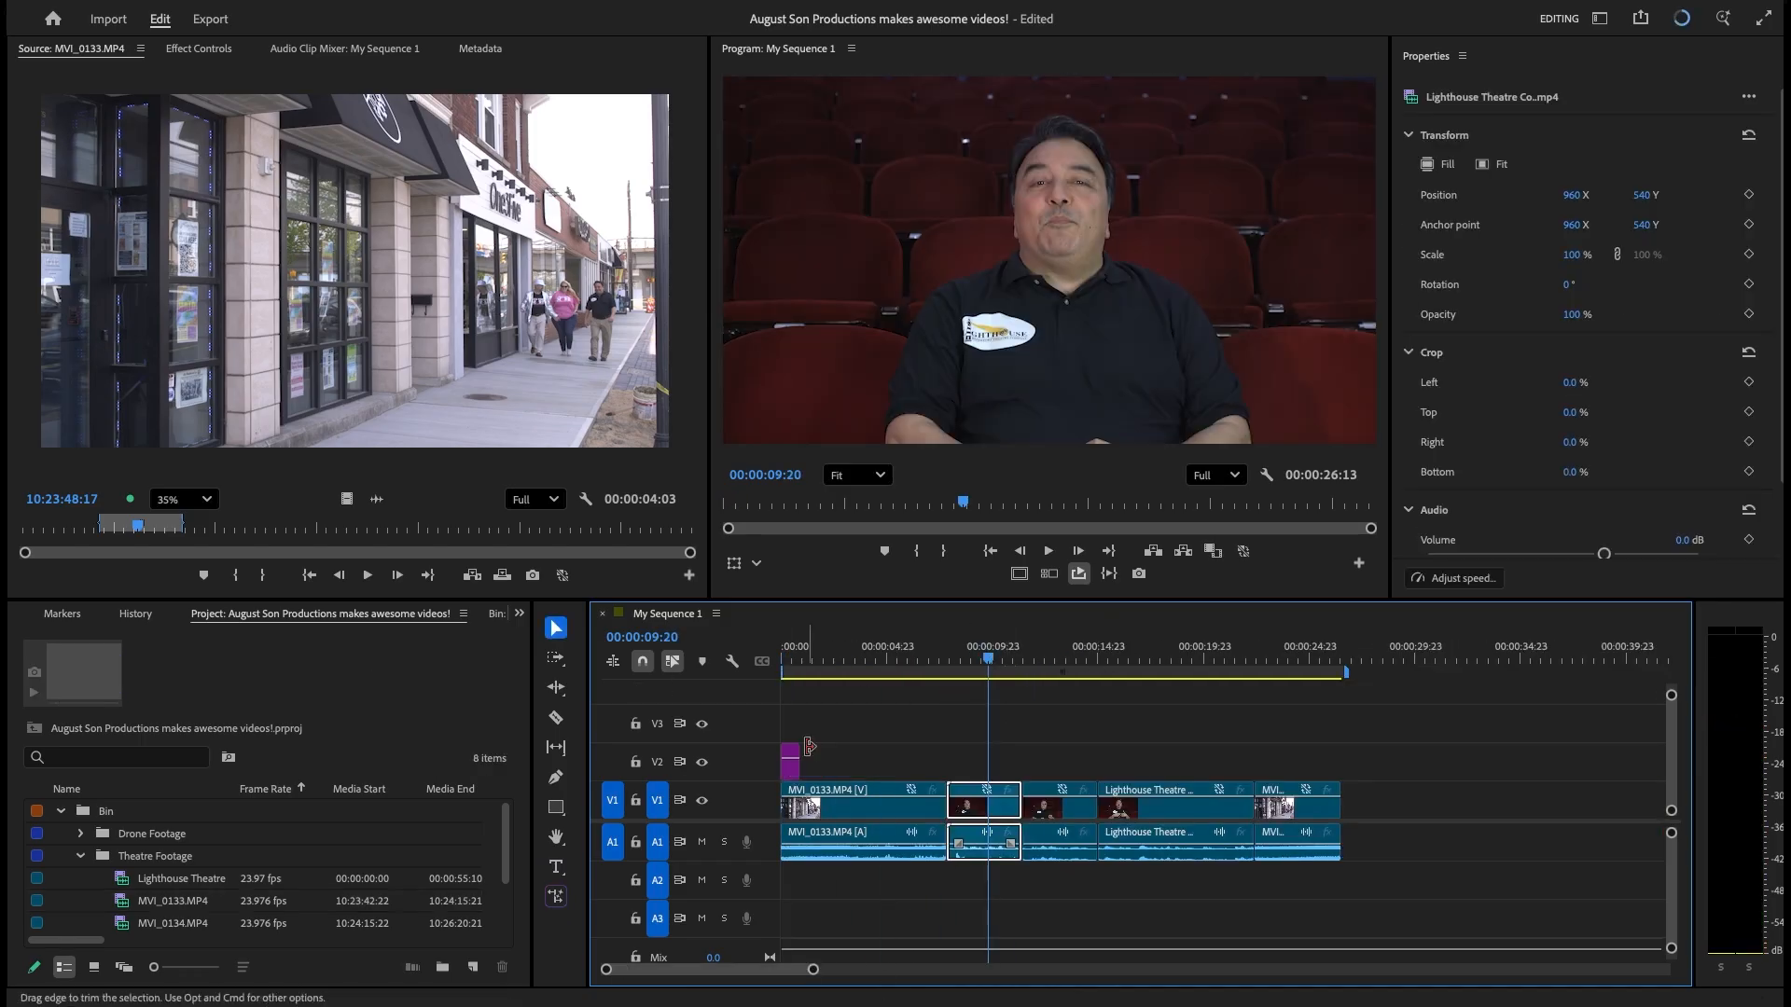
Extend the end of the last MVI_0133.MP4 clip to about 00:00:27:22 with the Generative Extend Tool, and play it back.
left_click(555, 899)
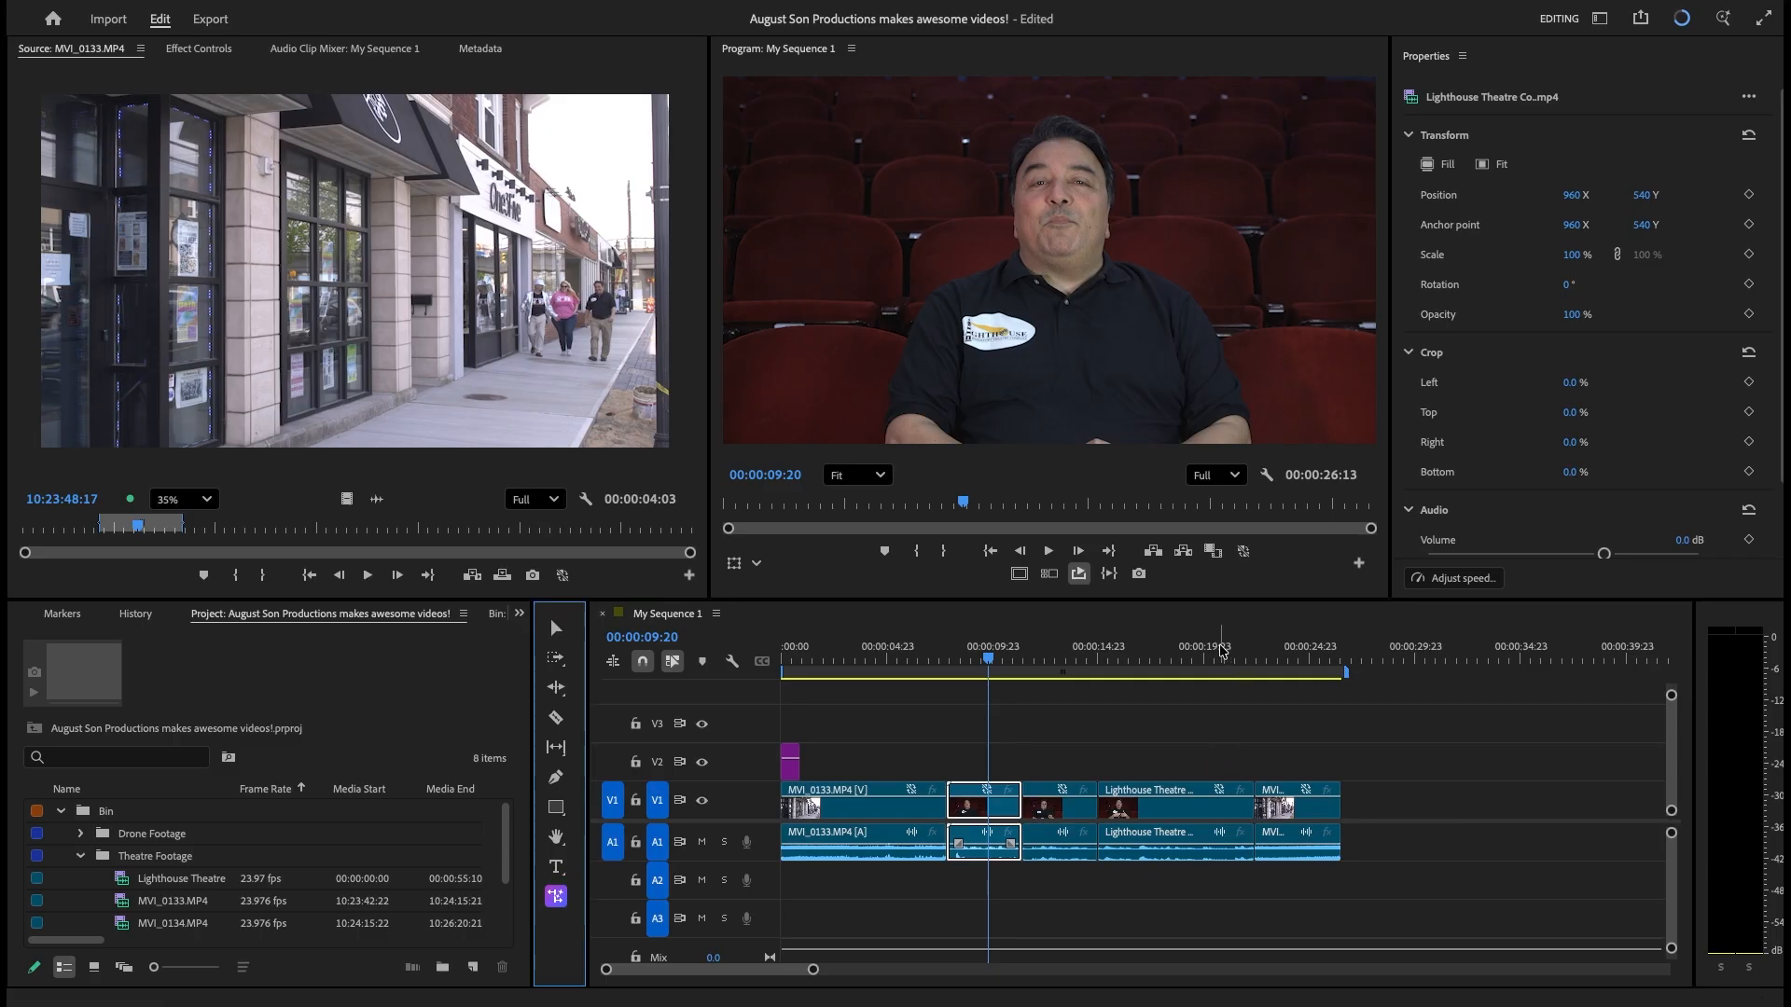
left_click_drag(1225, 658, 1343, 725)
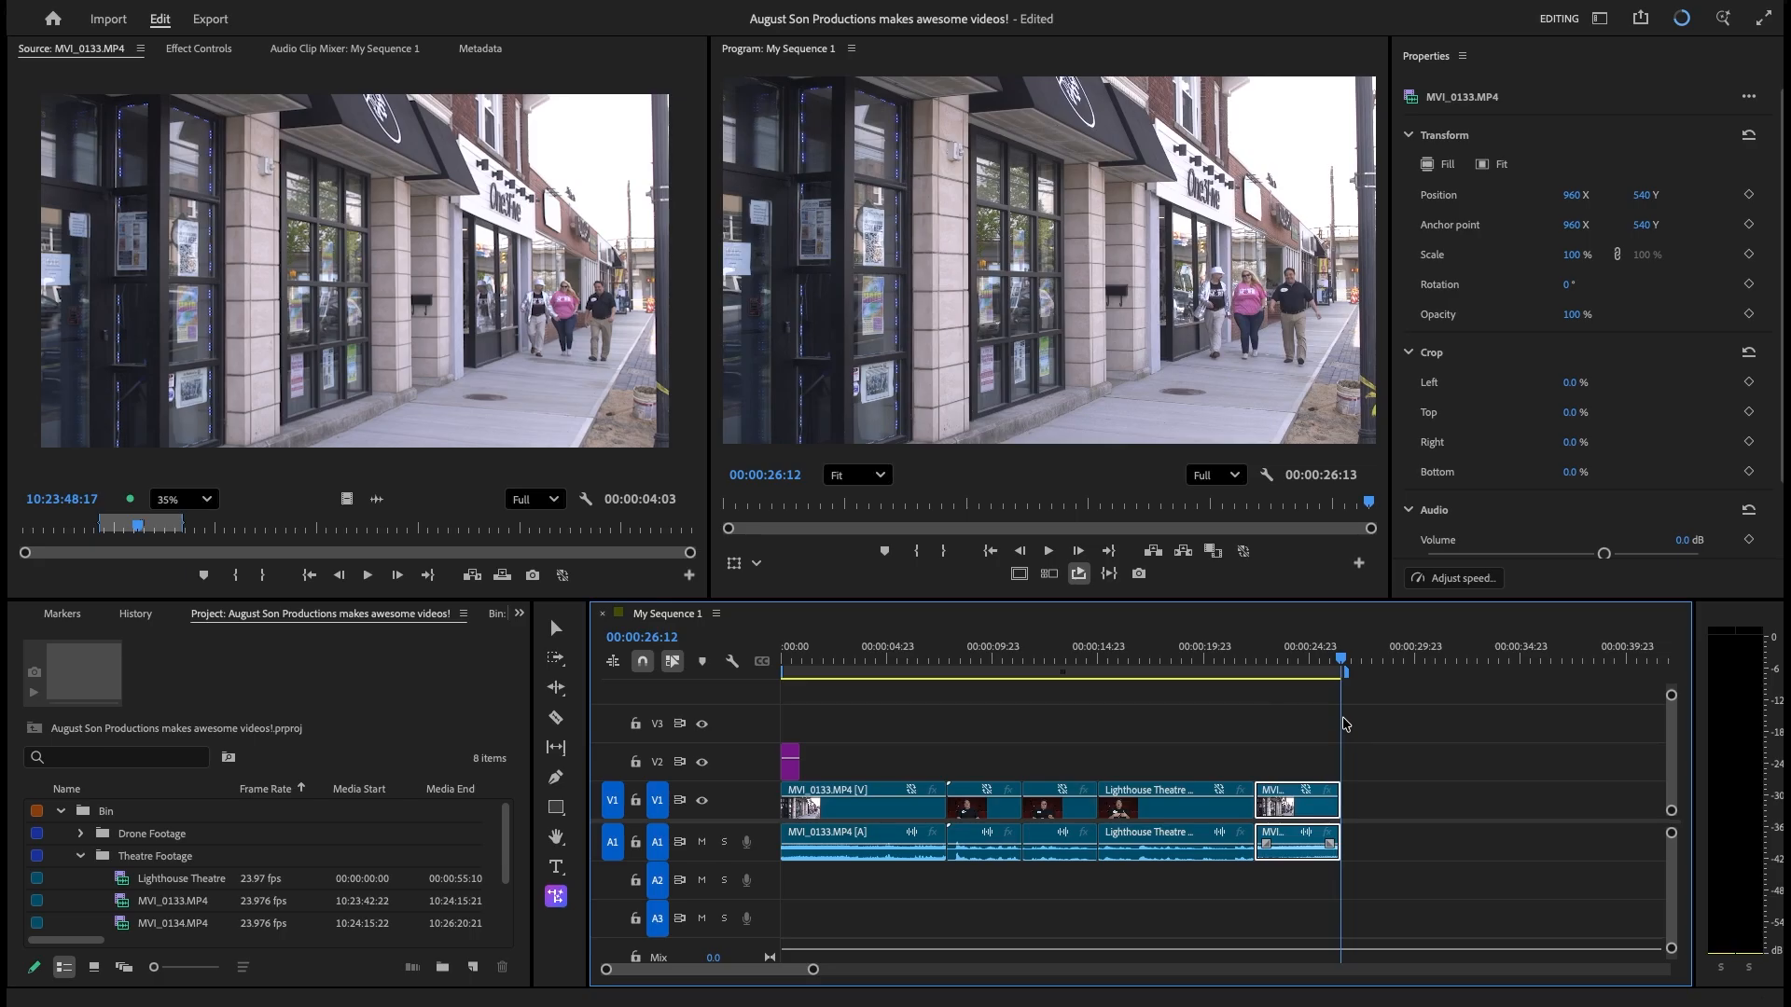
left_click_drag(1344, 723, 1347, 724)
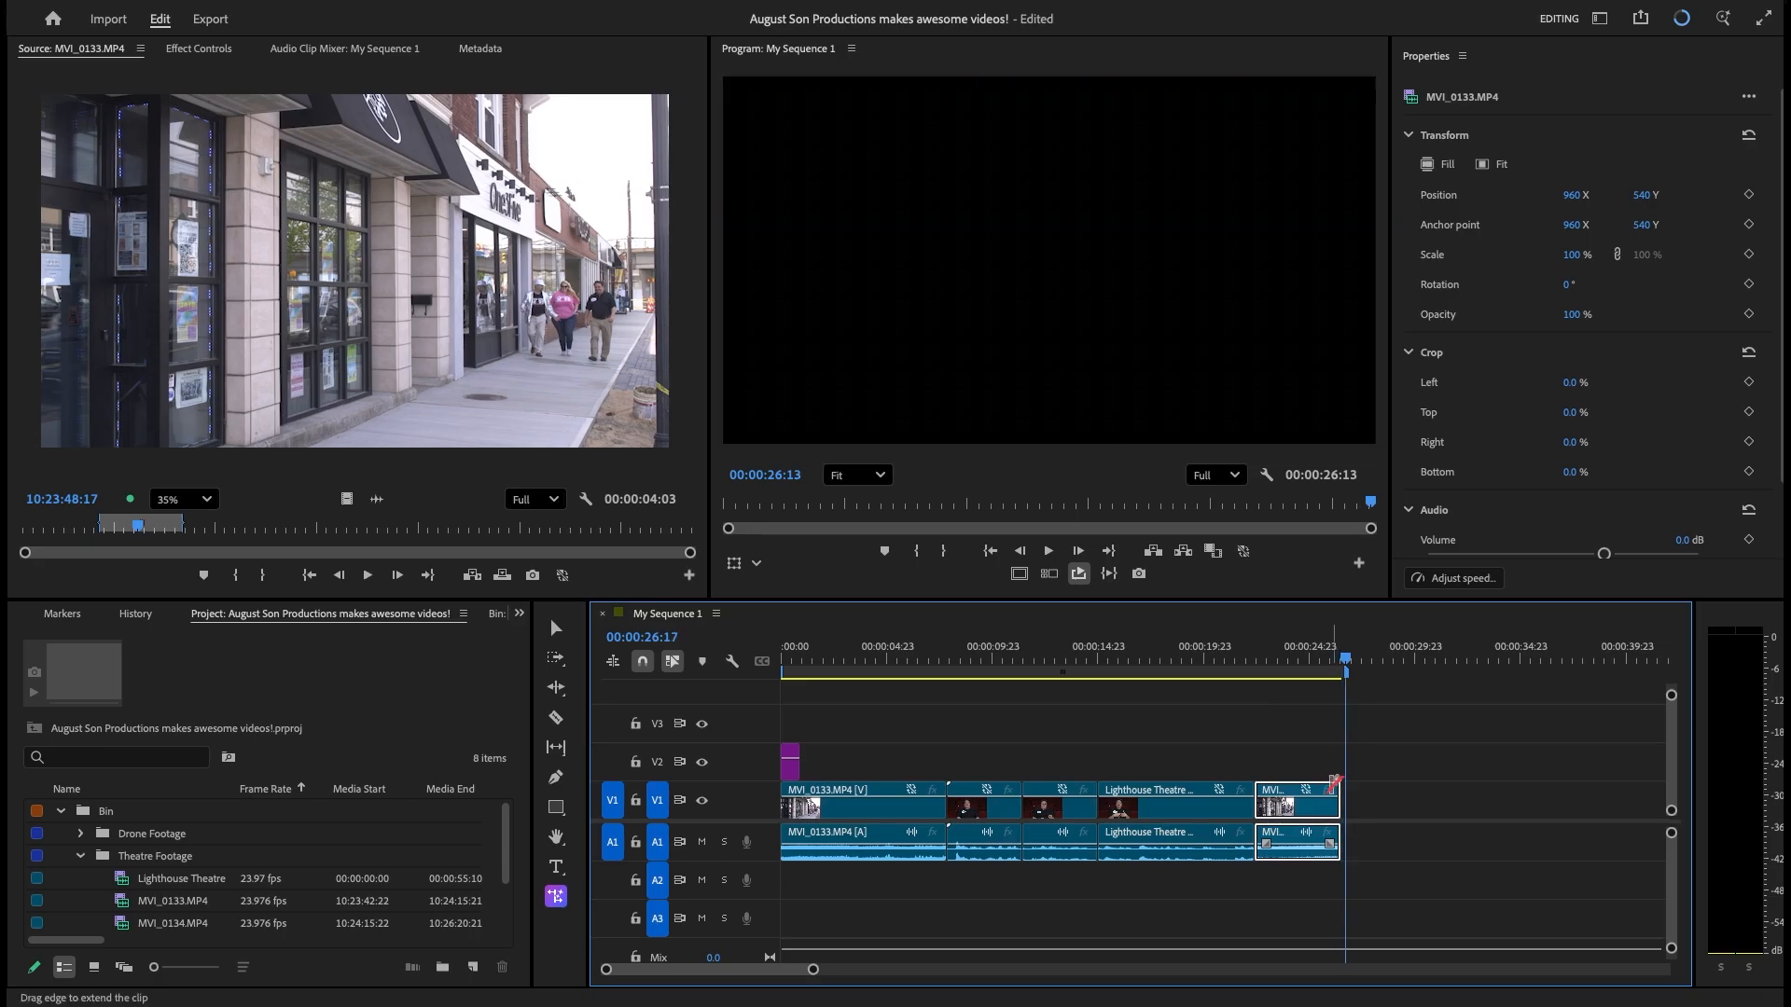
left_click_drag(1336, 789, 1369, 791)
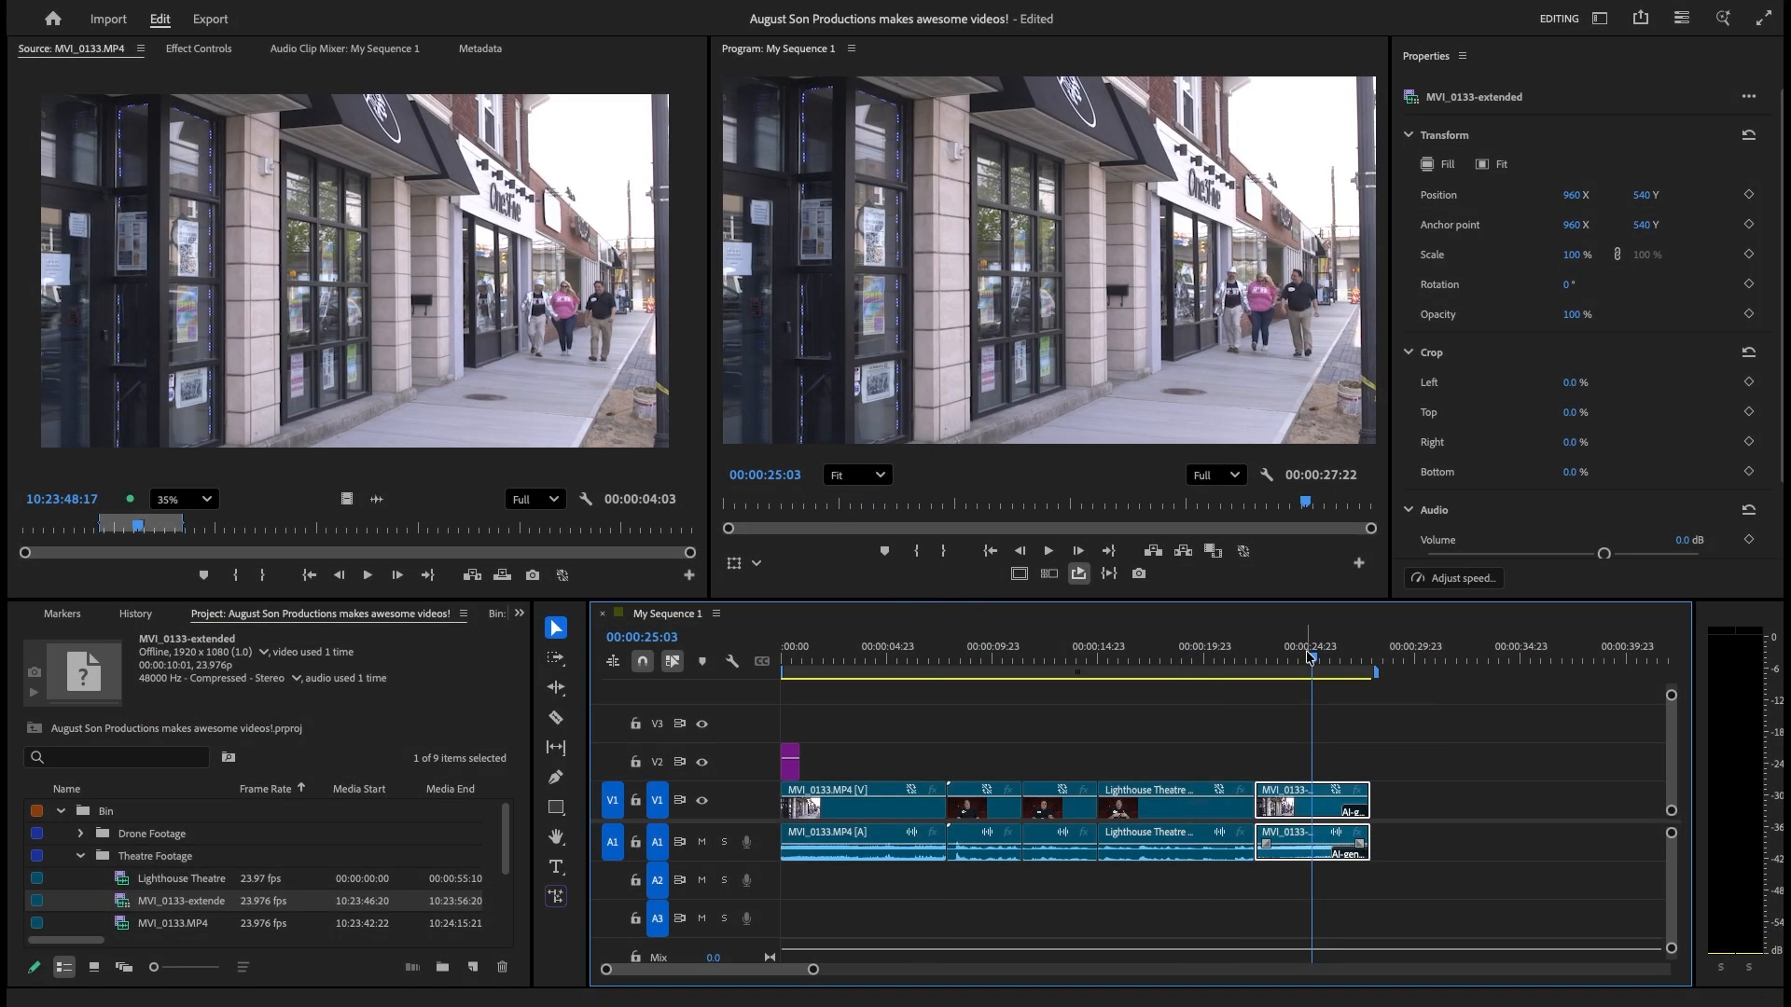
key("space")
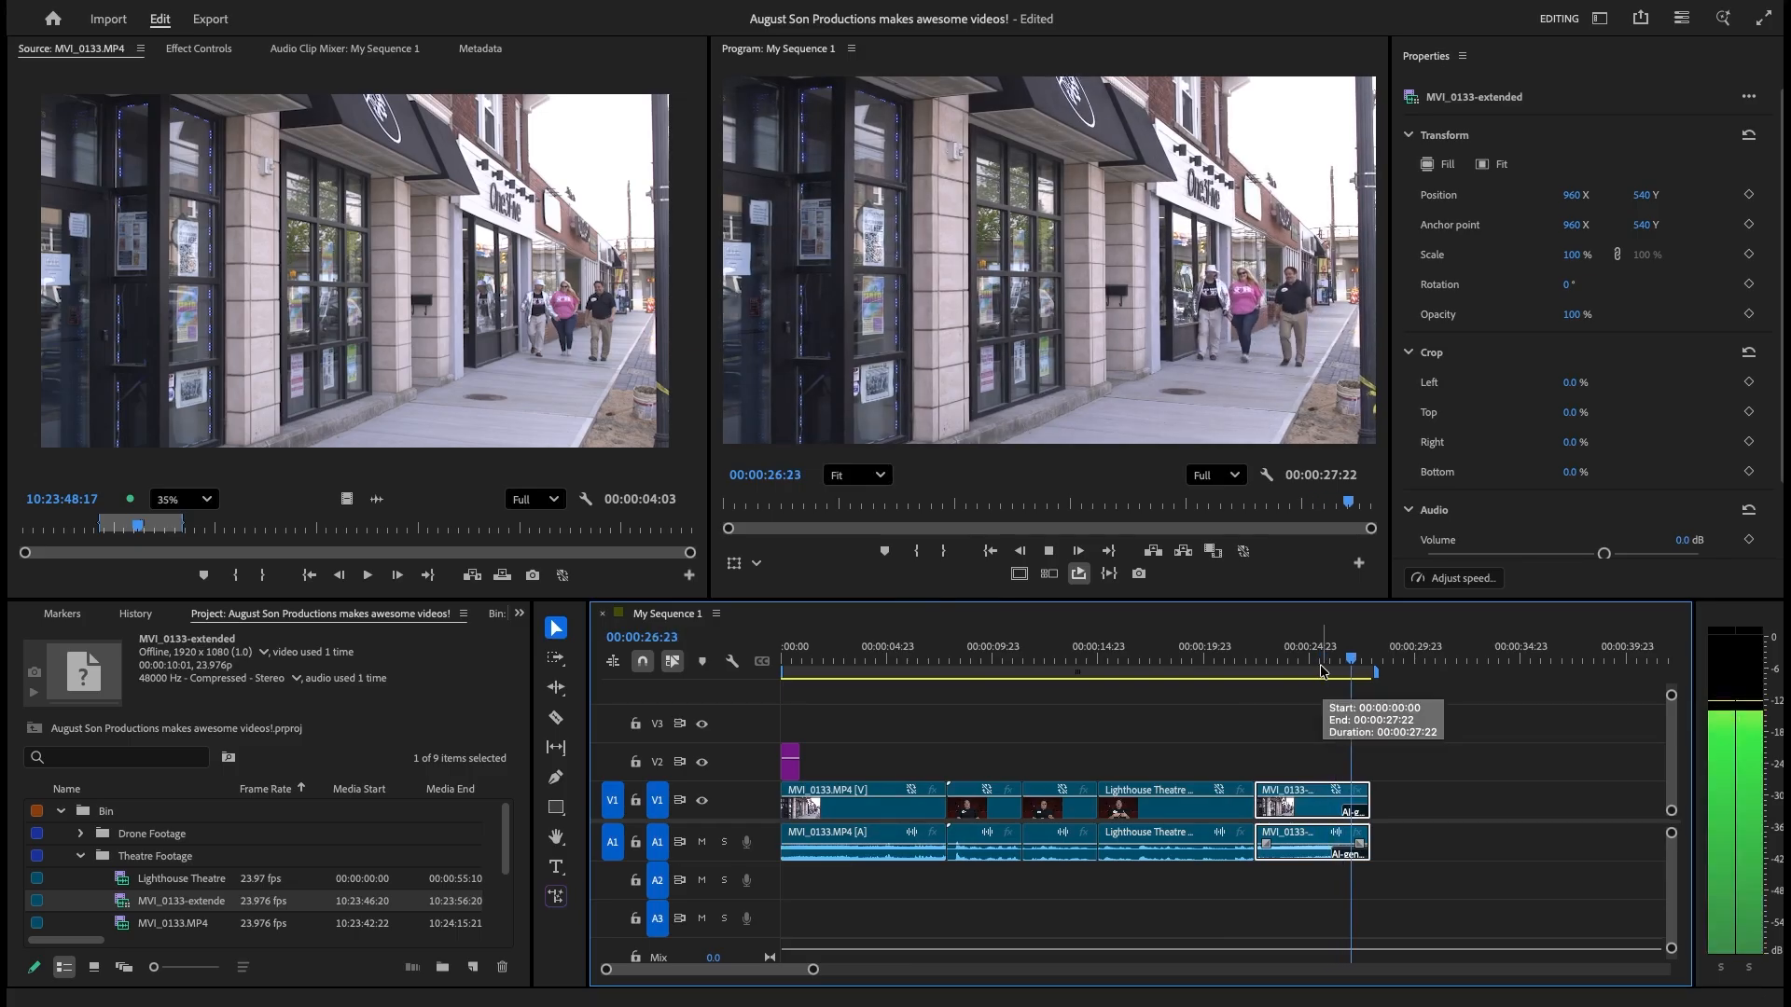
key("space")
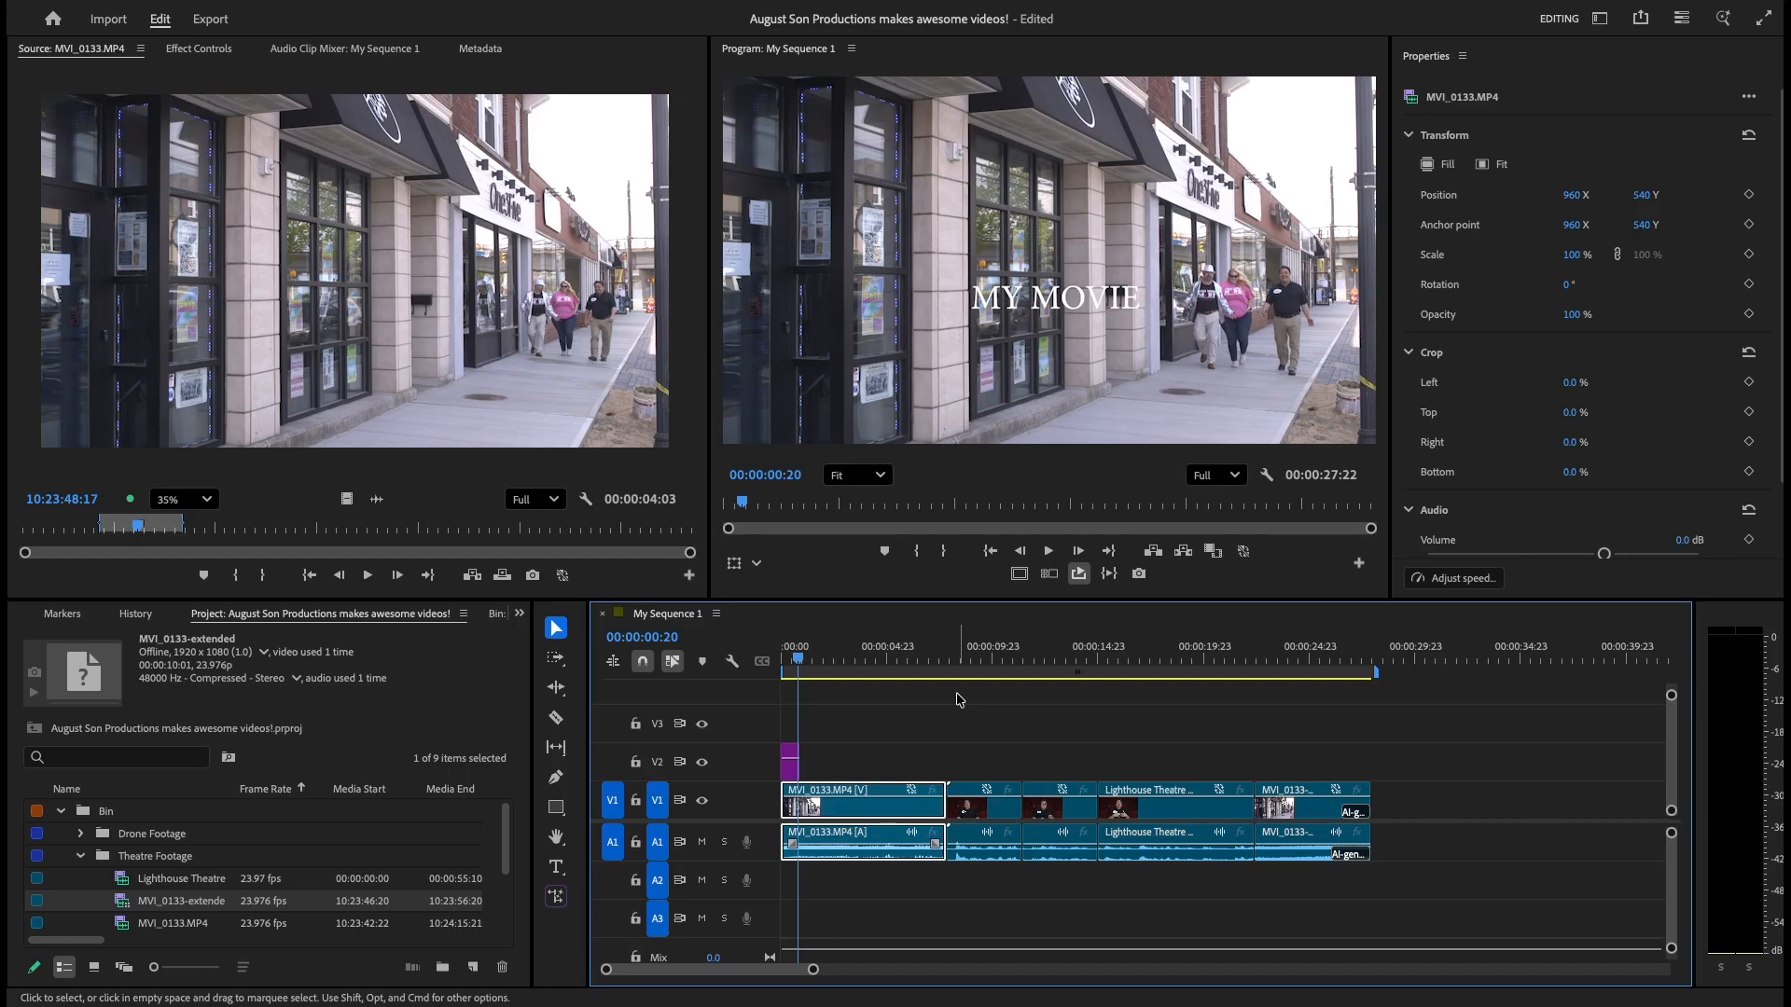
Unlink the video and audio of the first MVI_0133.MP4 timeline clip, and select its audio alone.
right_click(849, 808)
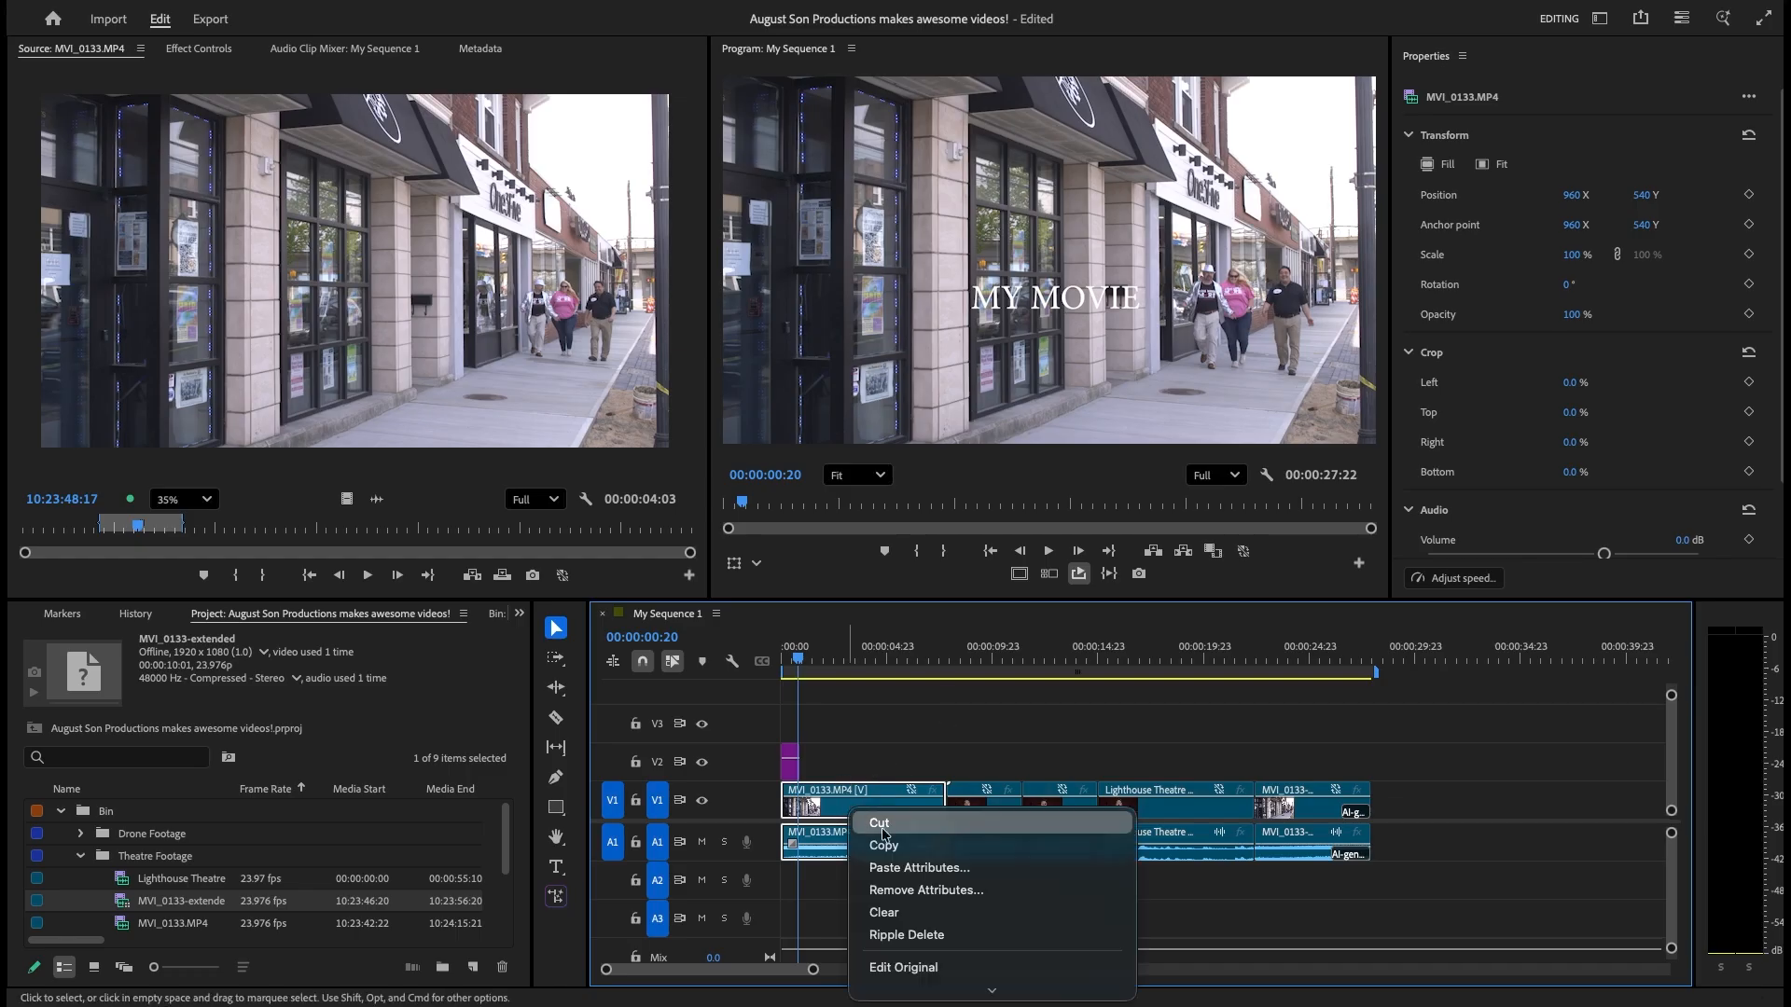
scroll(993, 824, "down", 10)
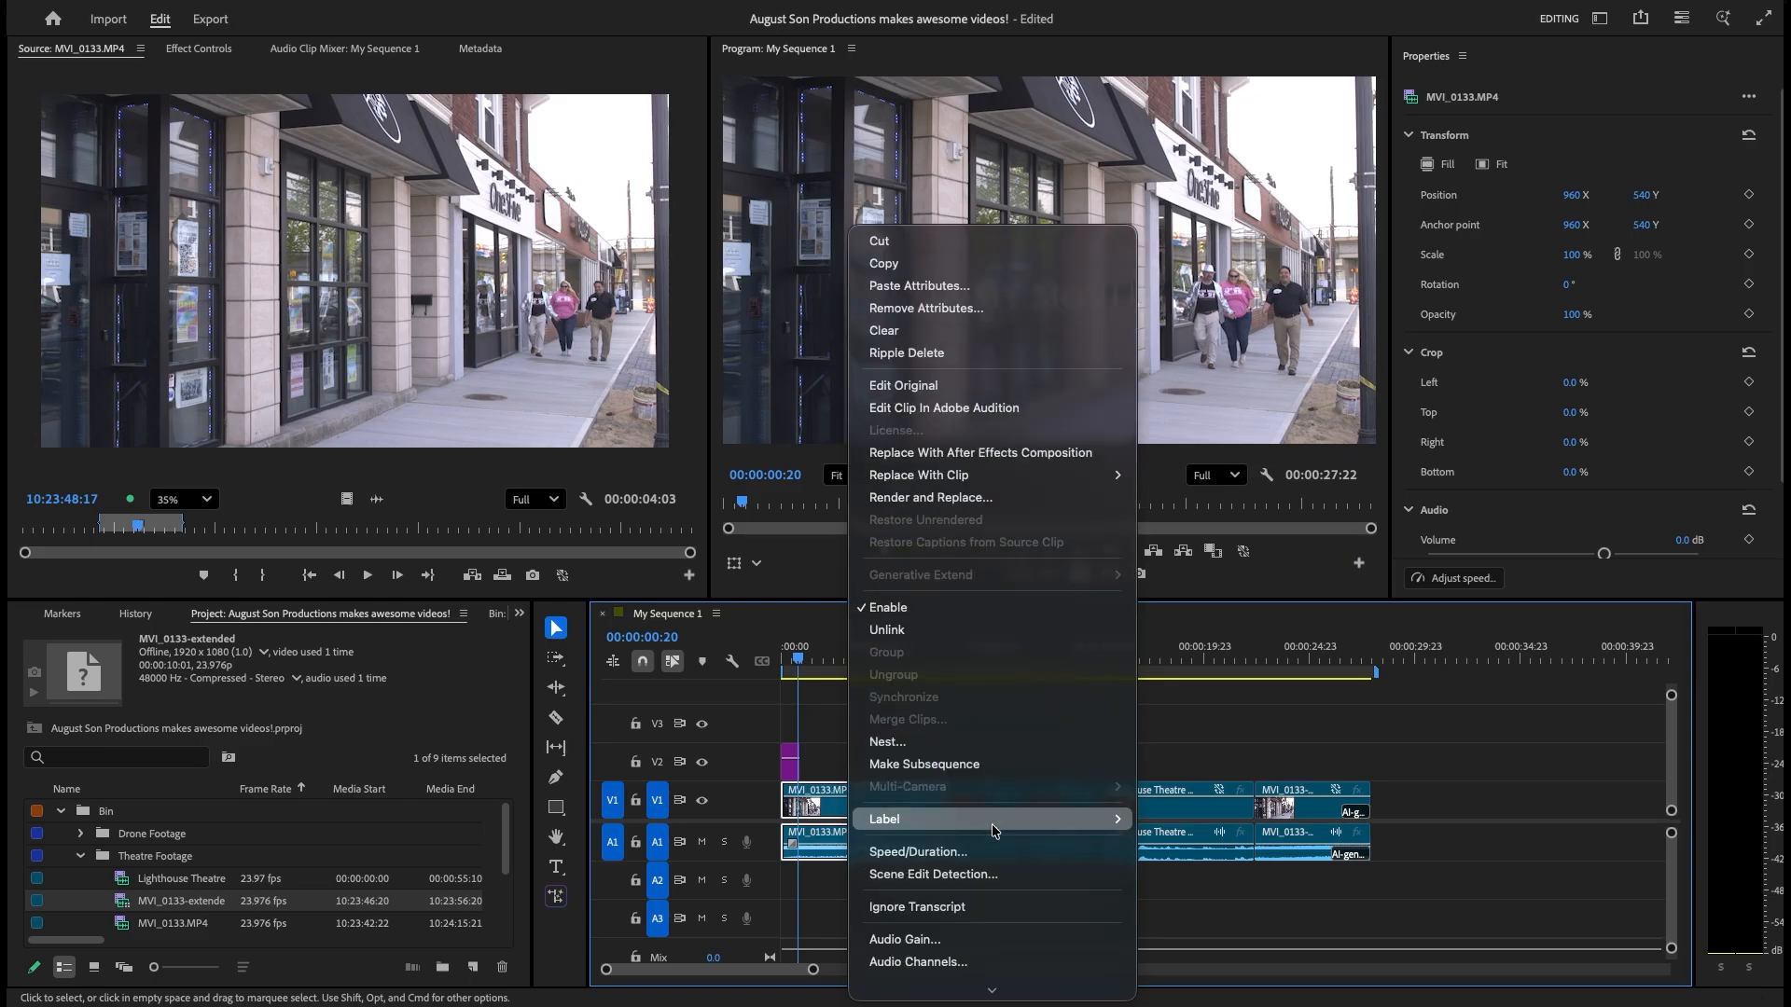
left_click(886, 629)
left_click(860, 836)
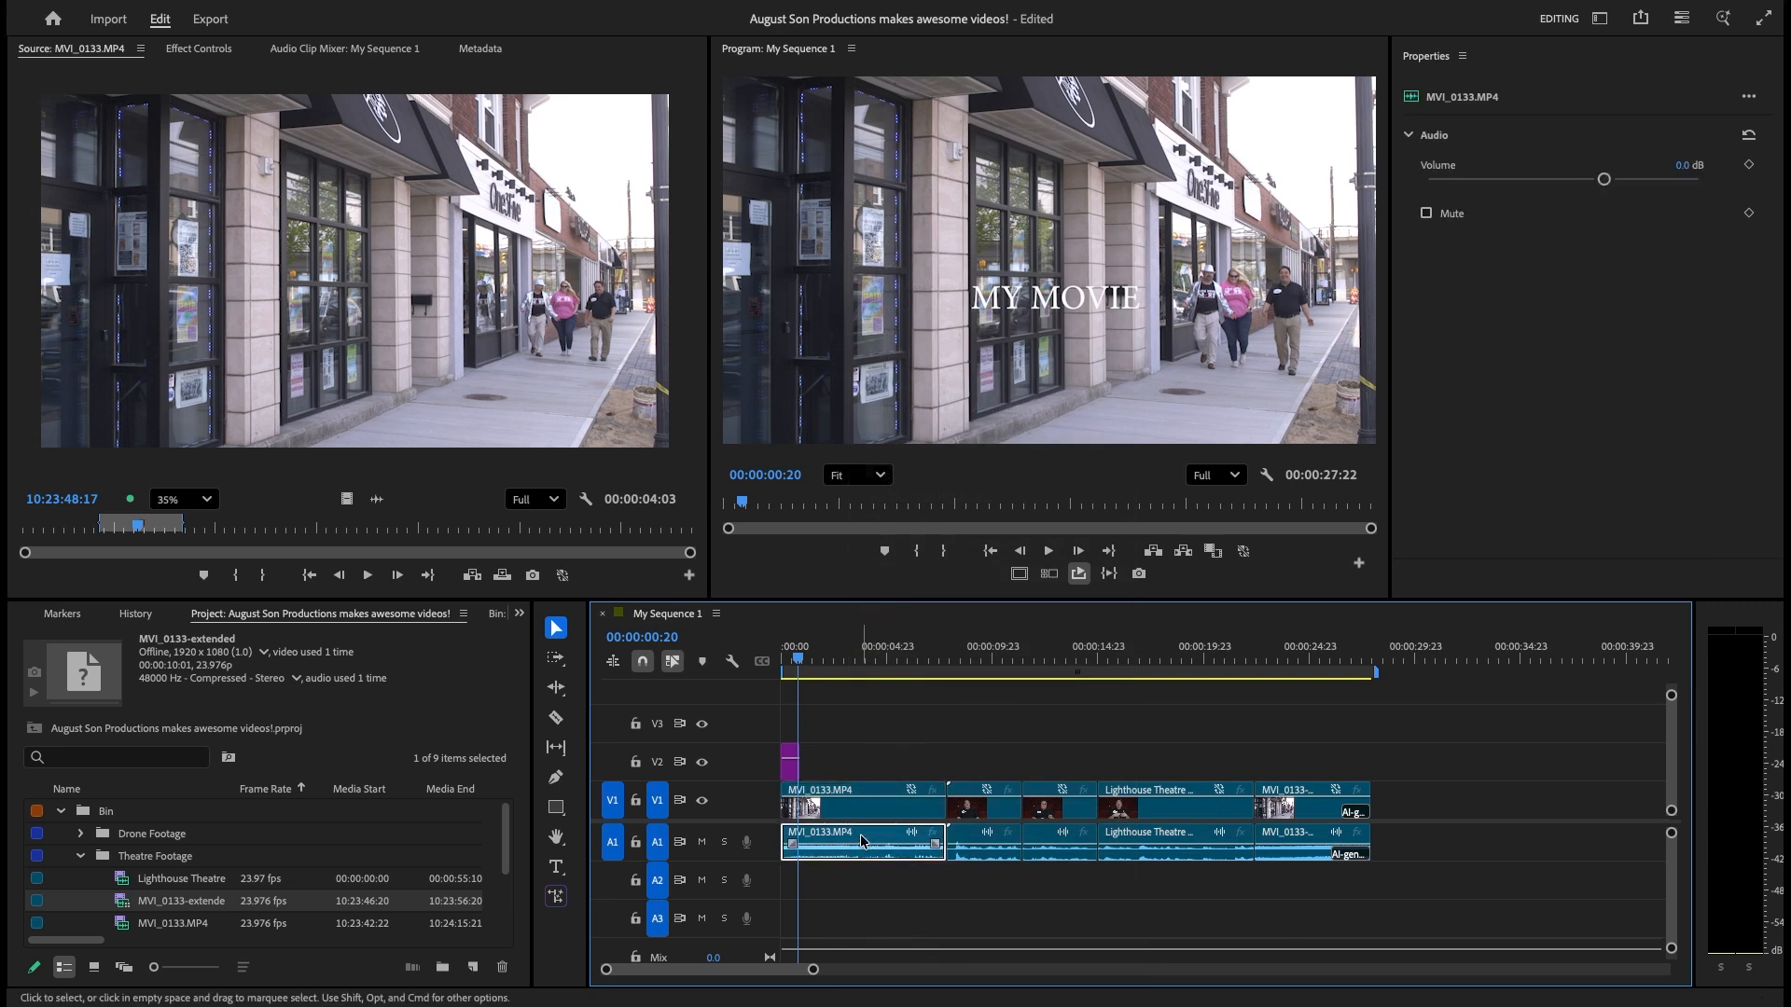
Compare selecting the still-linked Lighthouse Theatre clip with selecting the unlinked video and audio of the first clip separately.
left_click(972, 794)
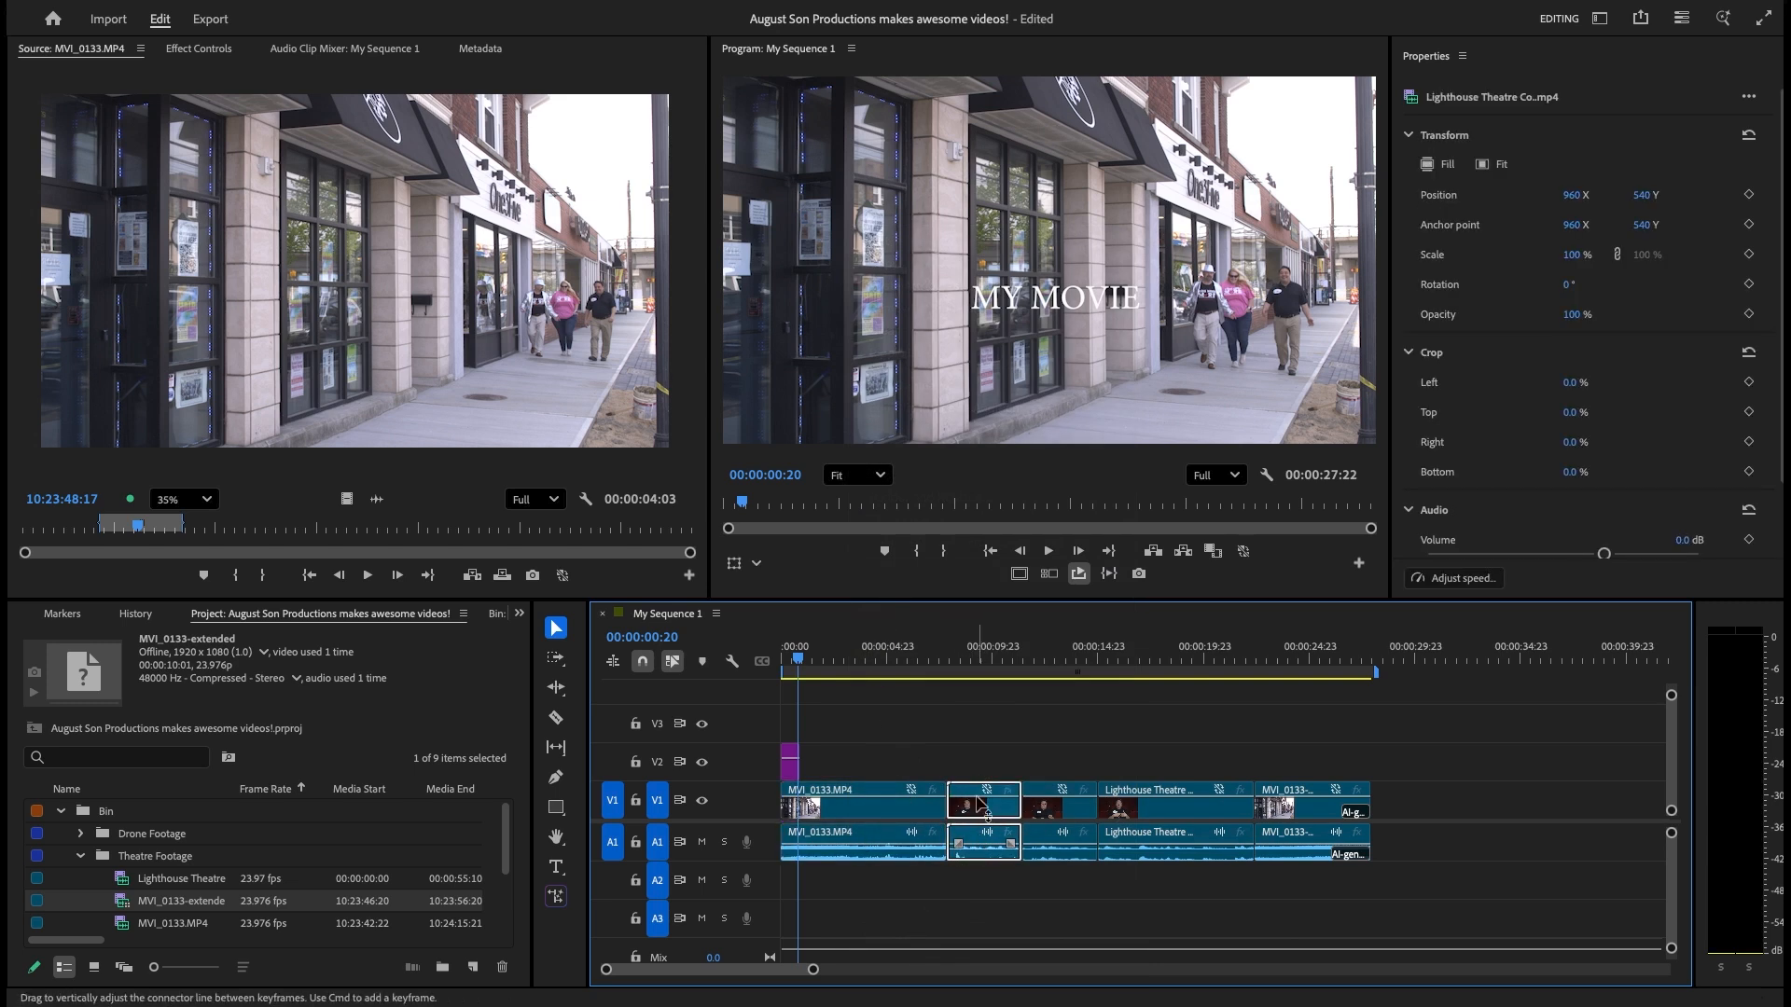
left_click(859, 788)
left_click(857, 832)
left_click(869, 800)
left_click(866, 832)
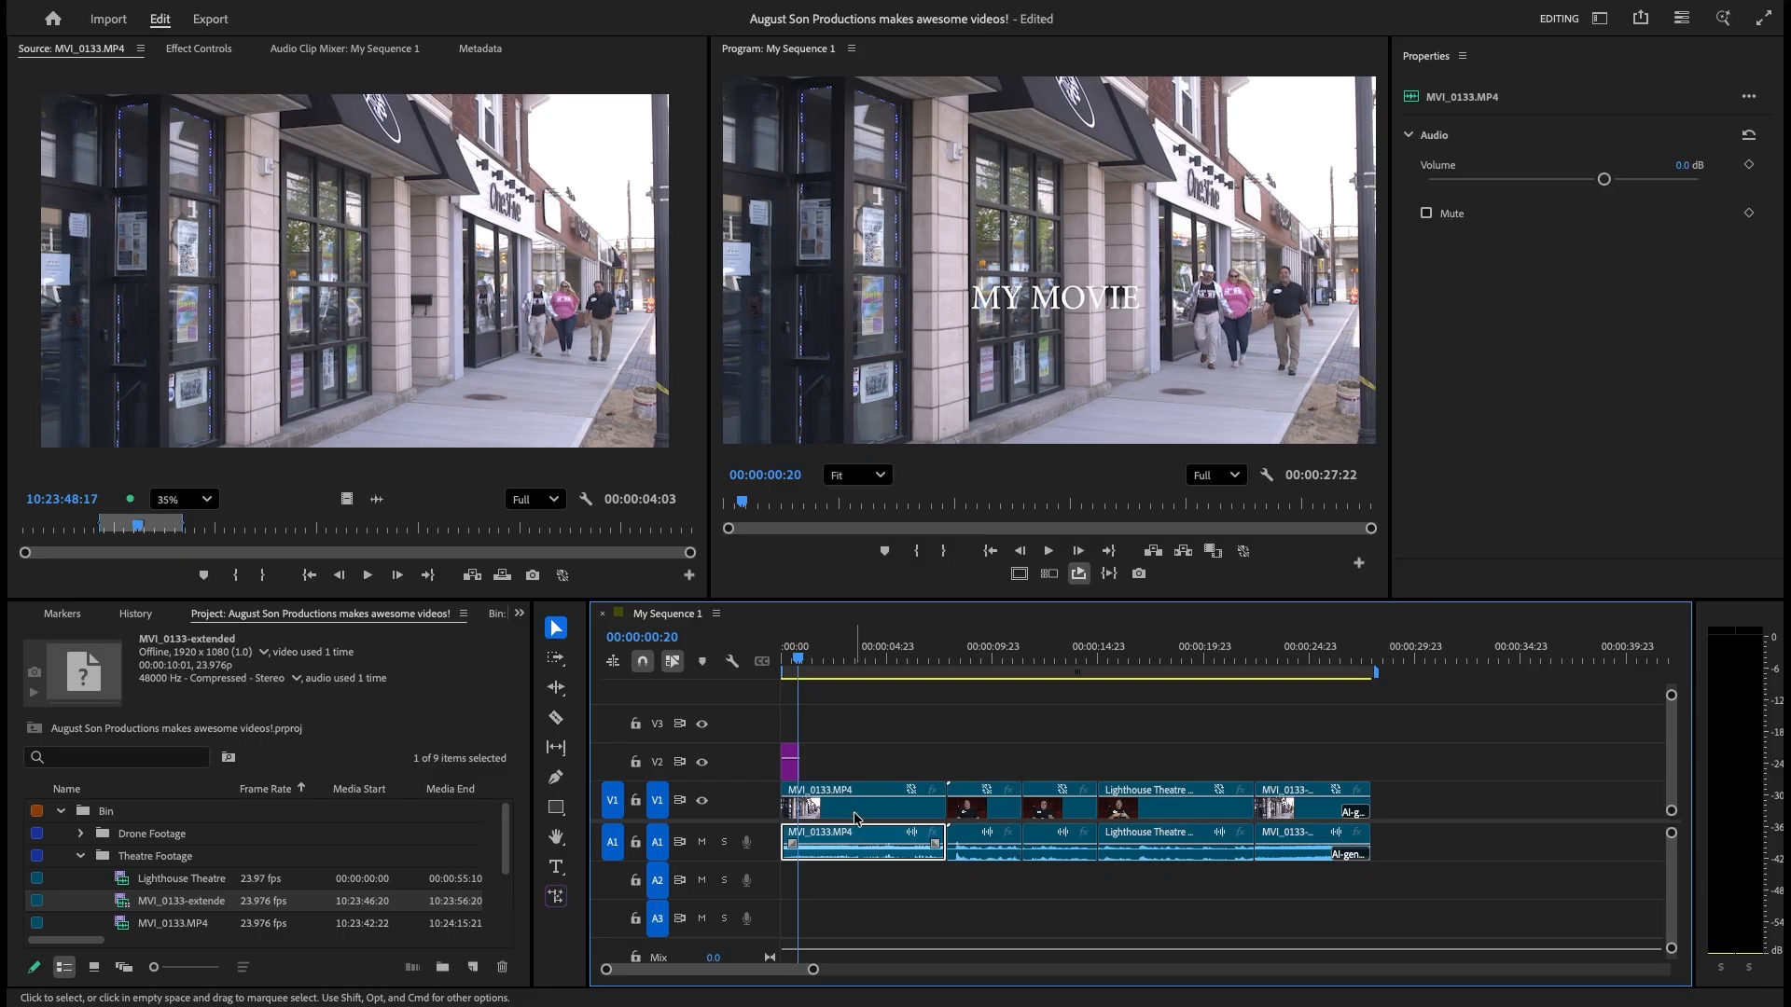
left_click(855, 811)
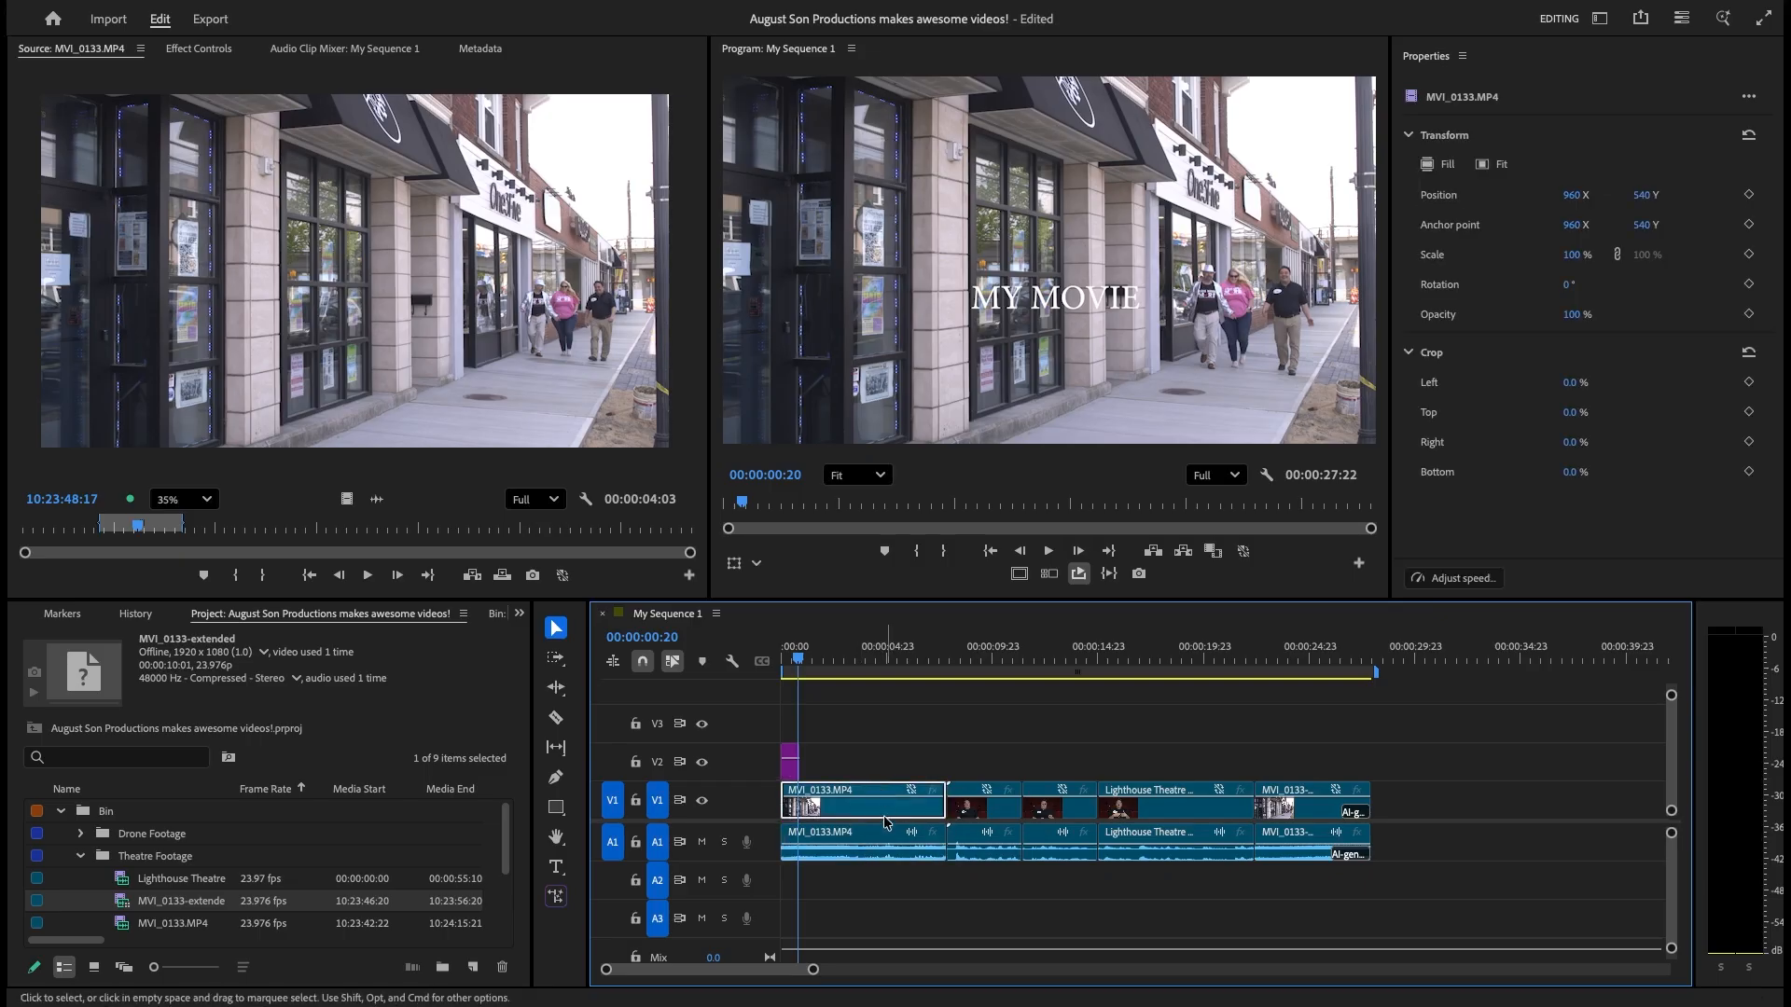
Shift the first clip's unlinked audio onto track A2 away from its video, play the opening, and return it to A1.
left_click_drag(859, 836, 929, 884)
left_click_drag(799, 656, 832, 689)
key("space")
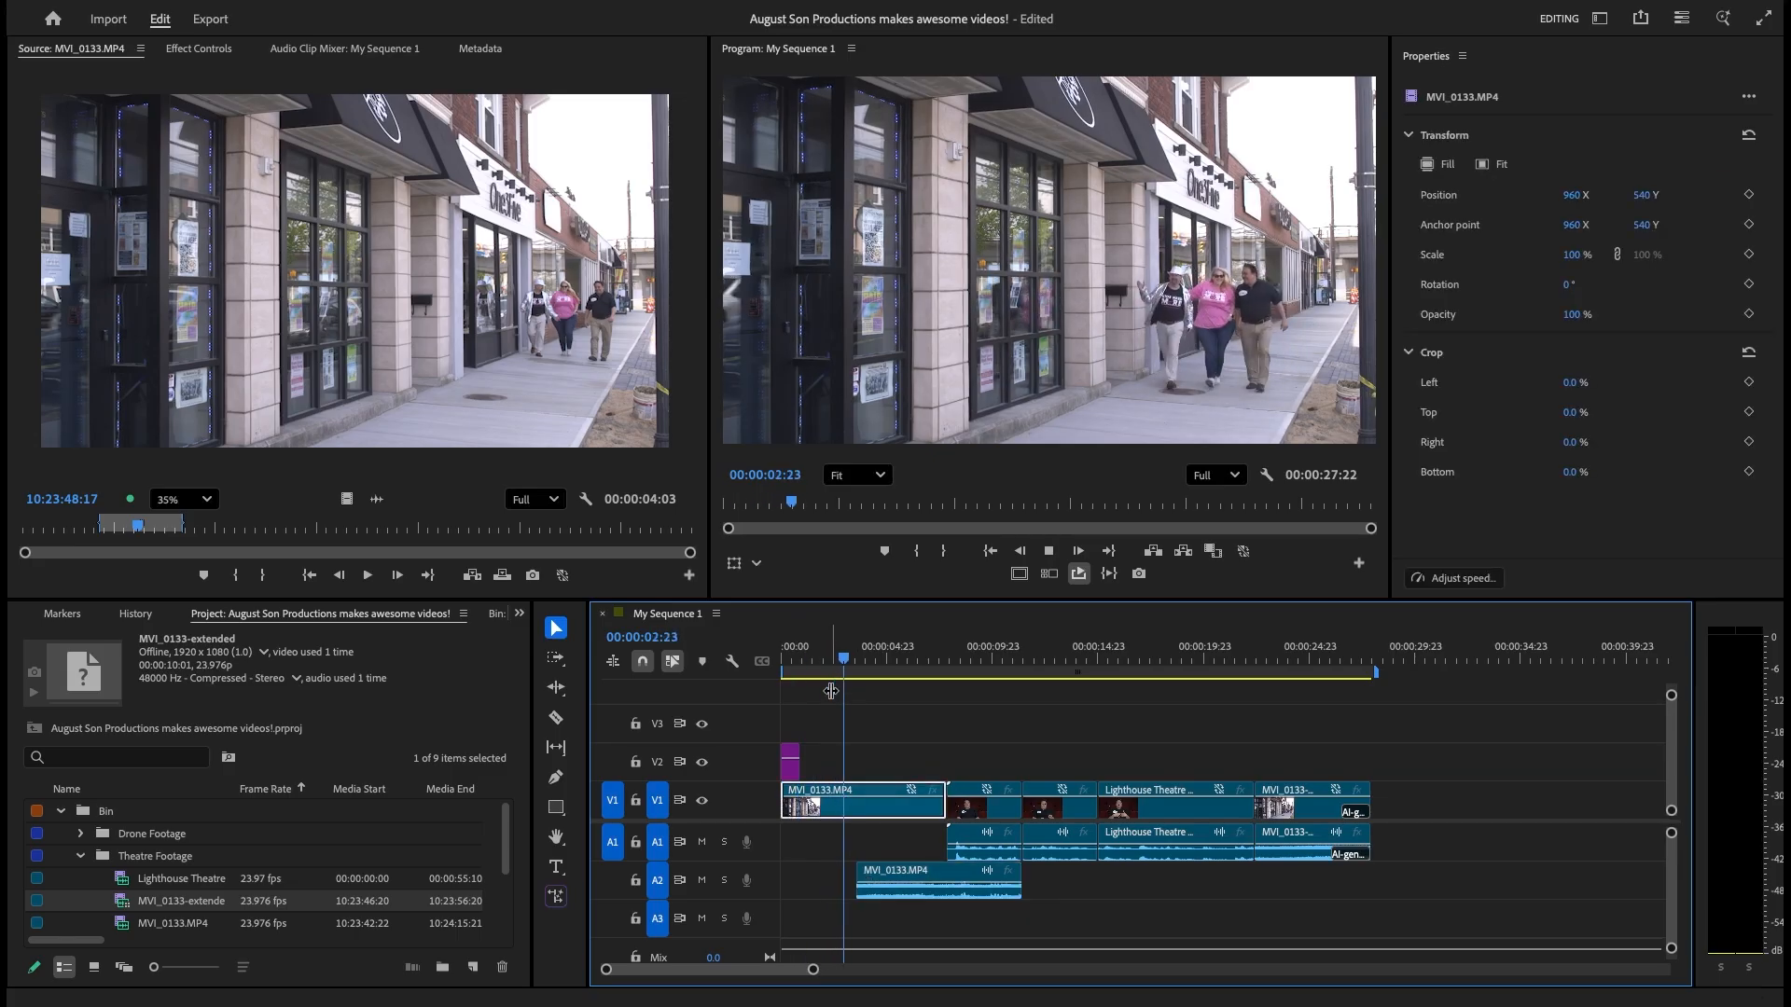
key("space")
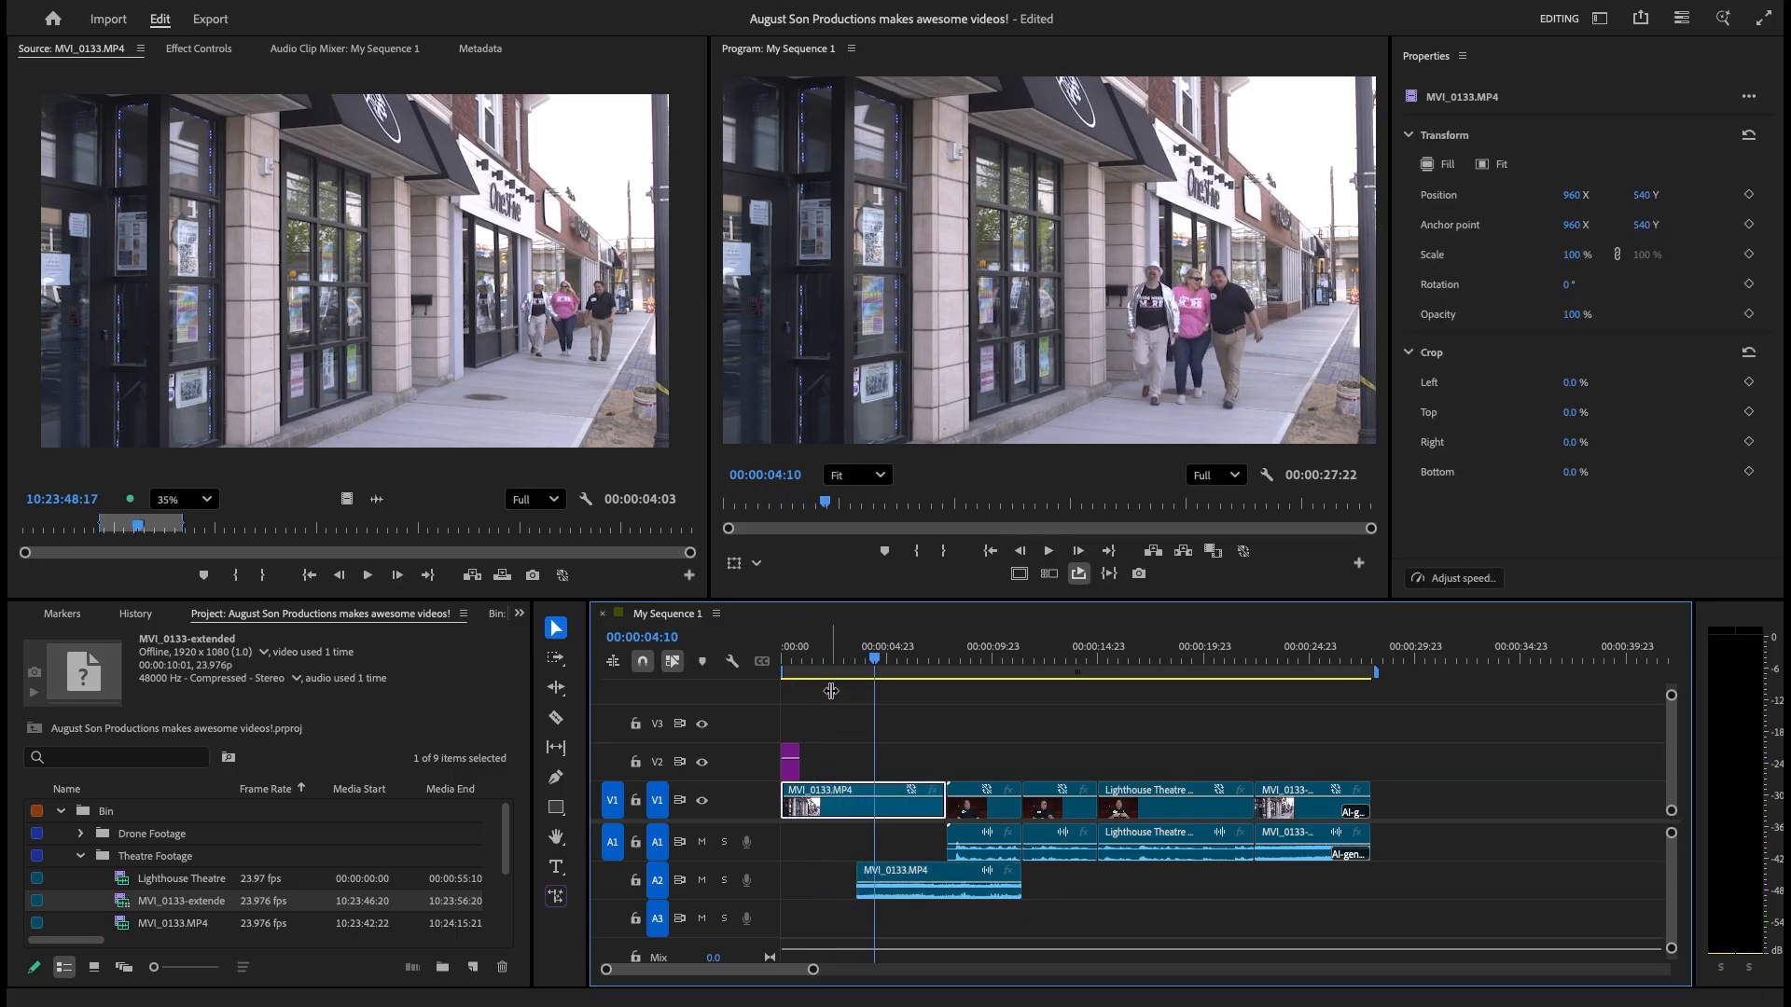
left_click_drag(937, 886, 862, 848)
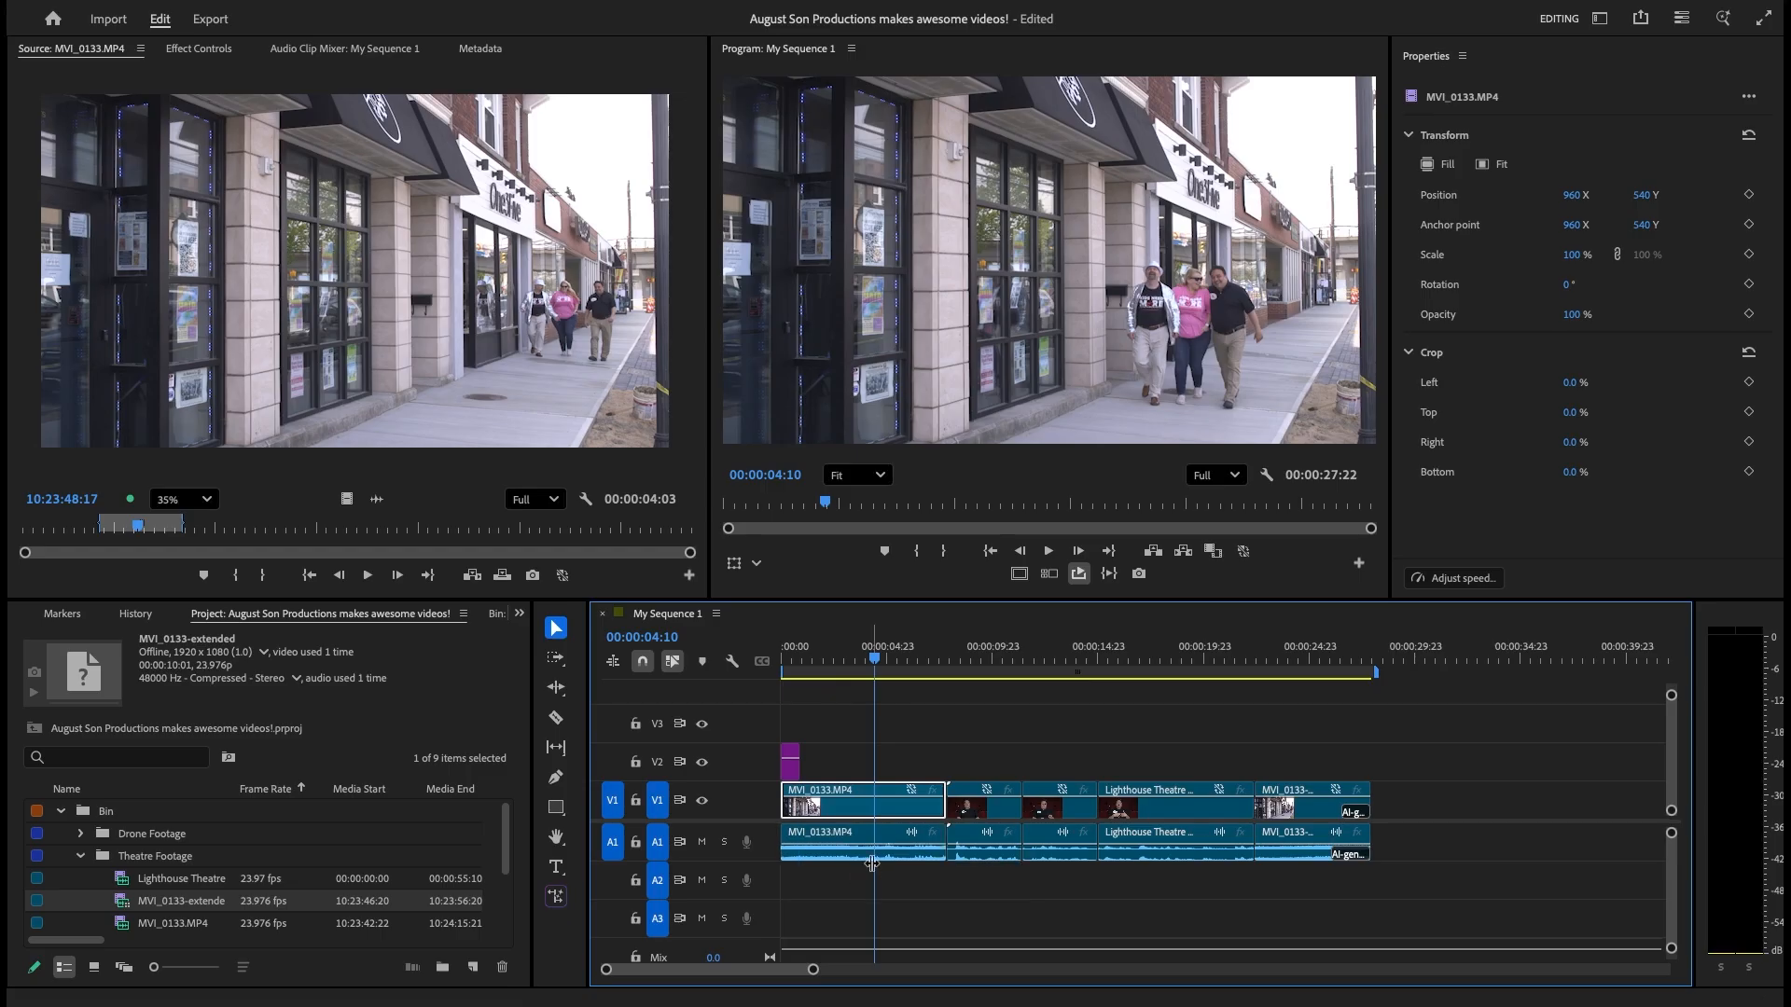
Link the first MVI_0133.MP4 clip's video and audio back together.
left_click(863, 837, "shift")
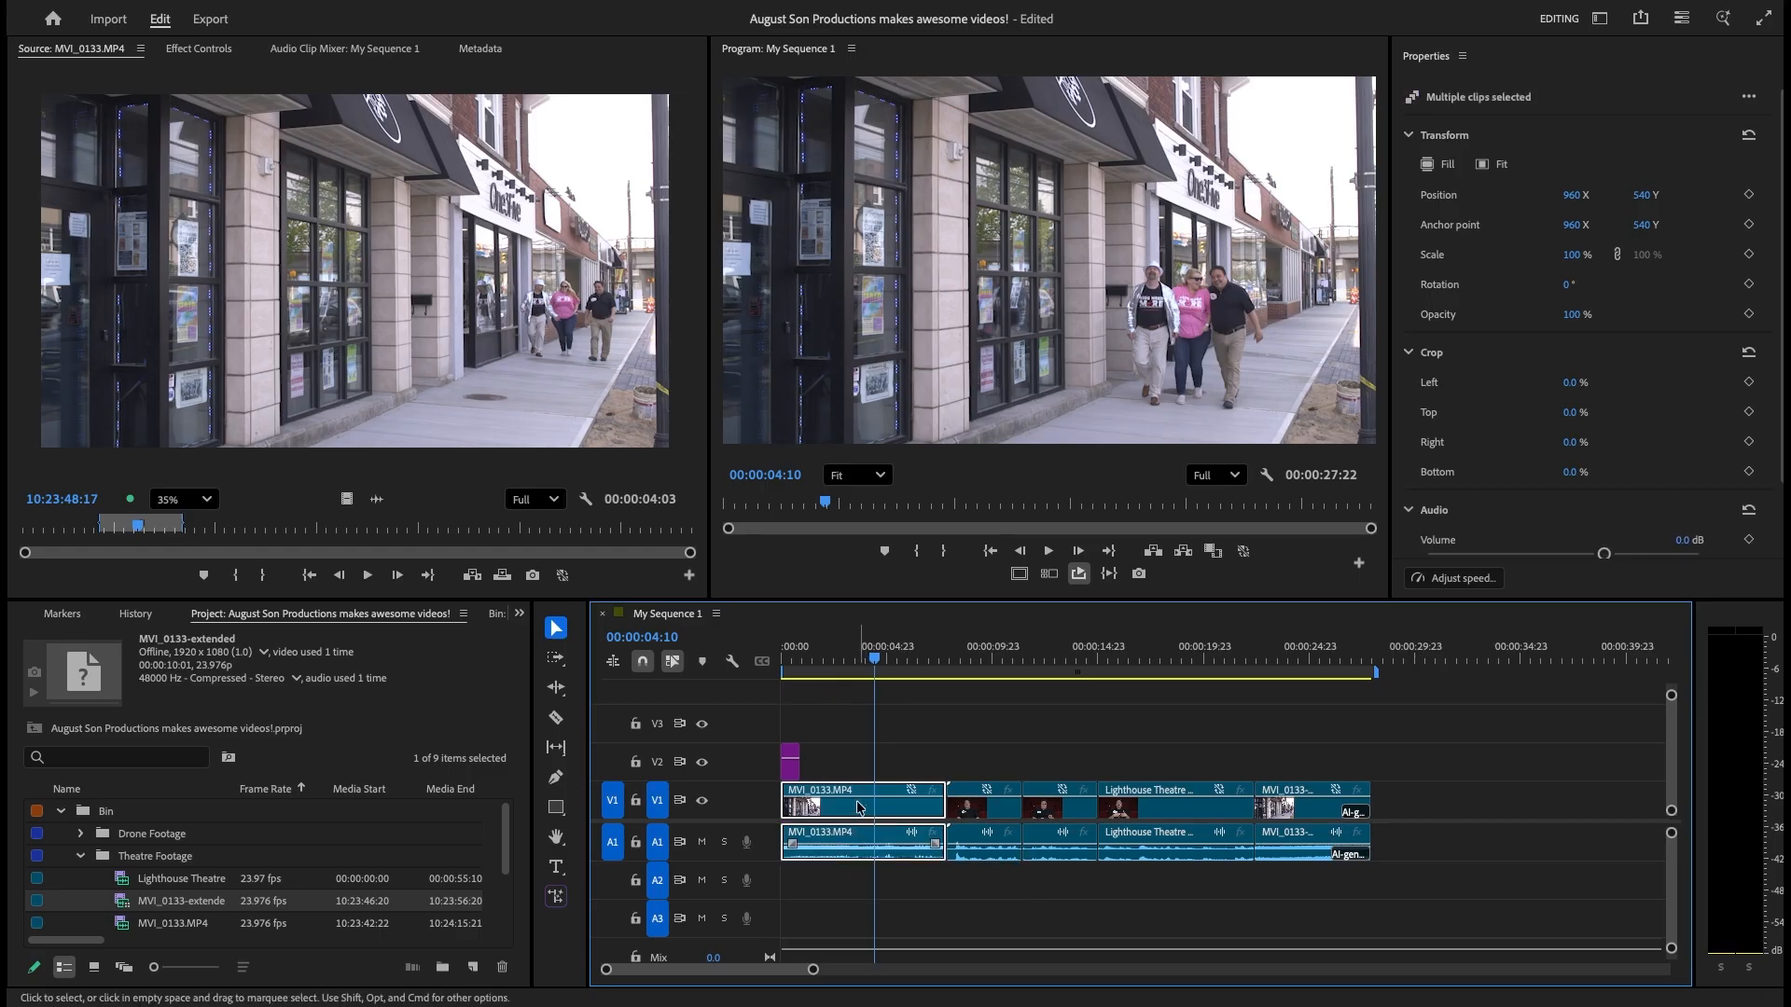
right_click(859, 808)
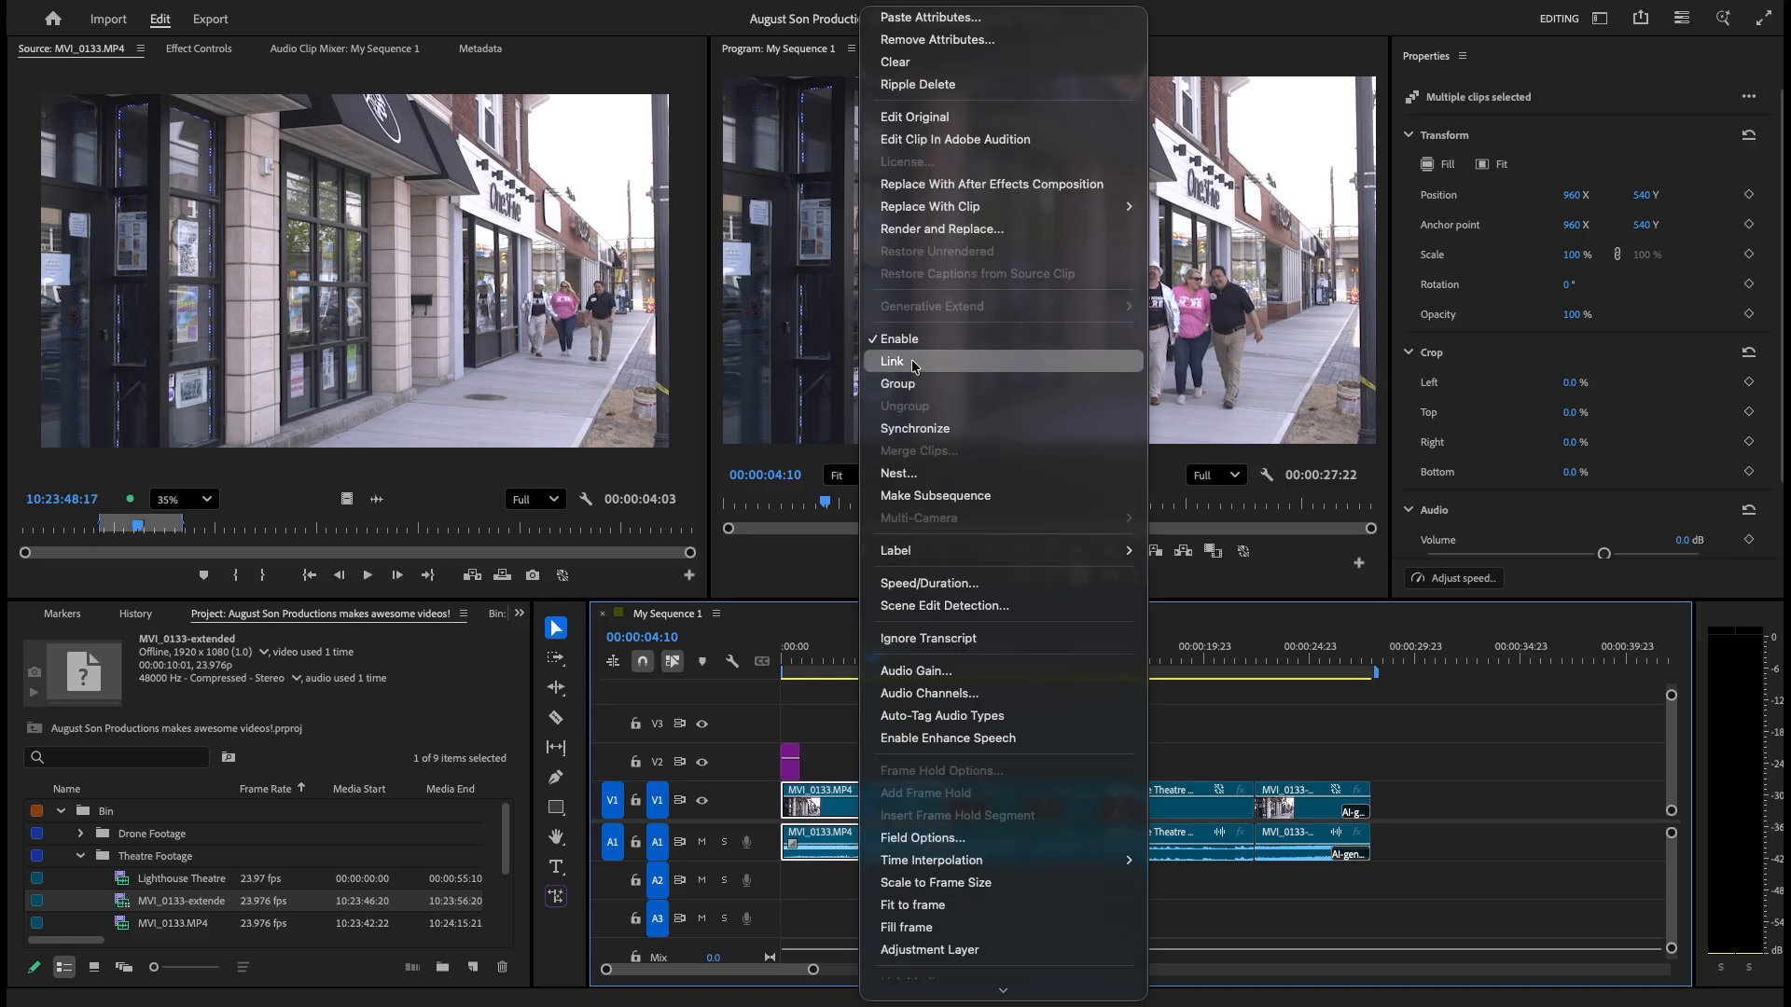
left_click(913, 364)
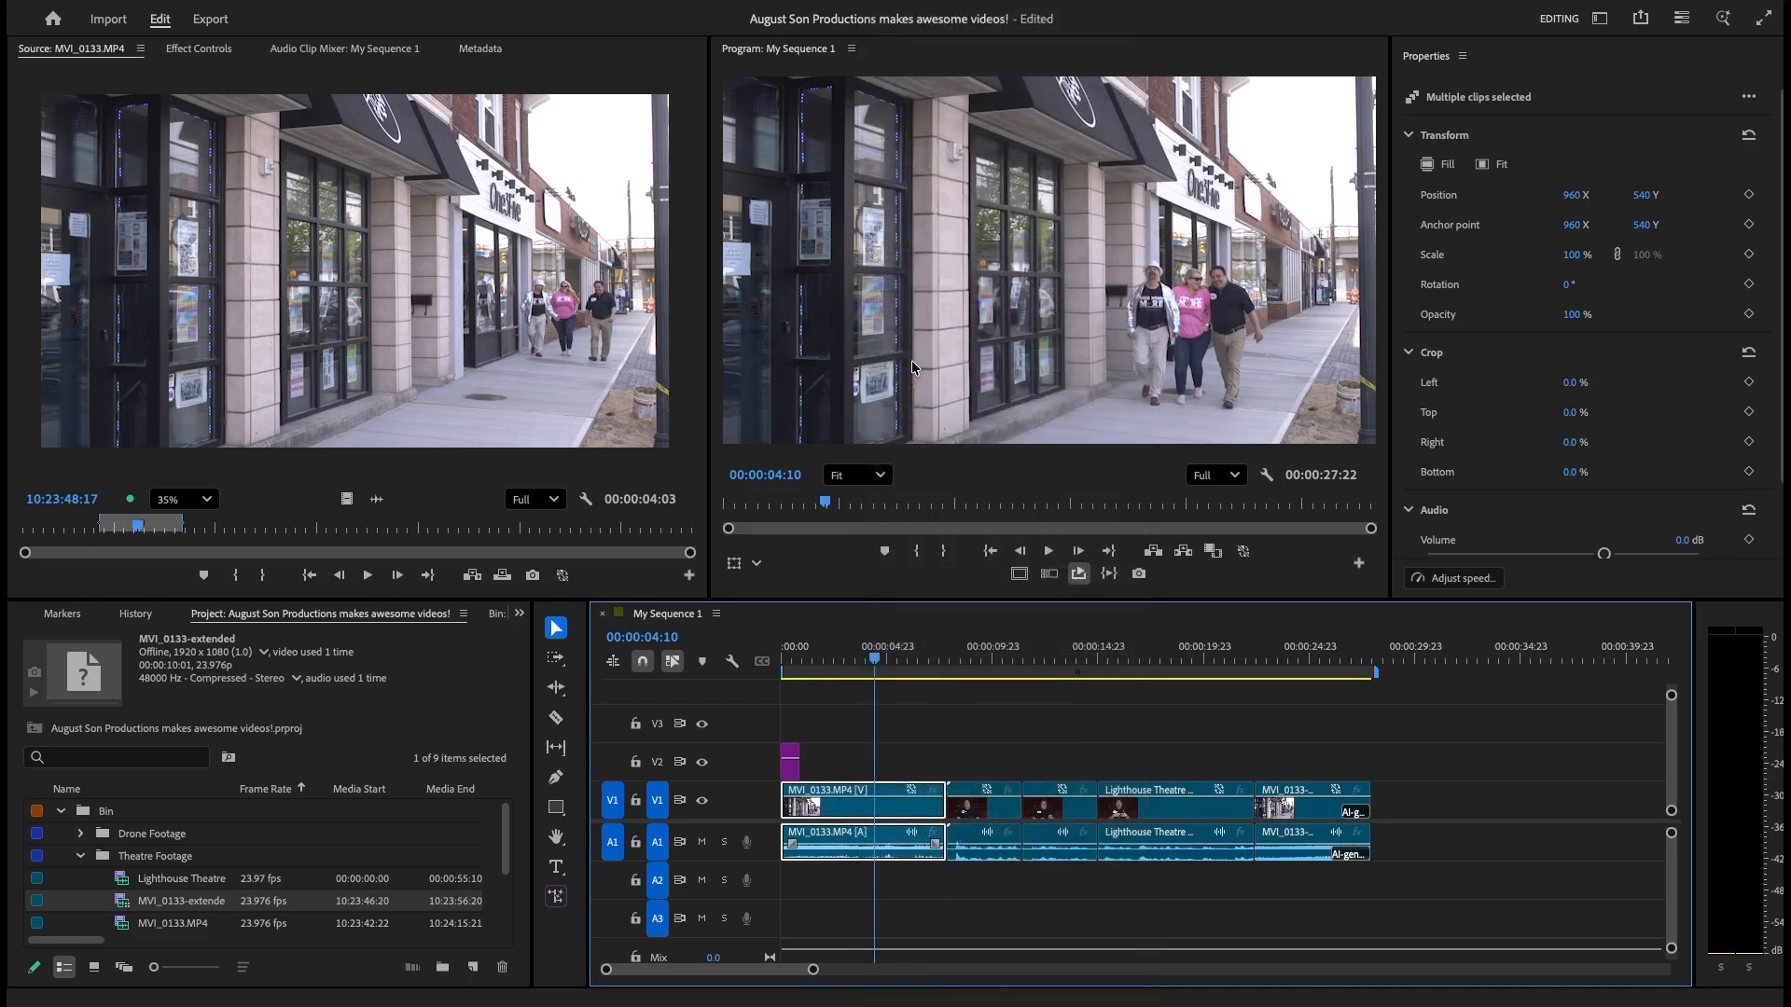
Bring the Properties panel into focus for the first clip and find its entry among the program's available windows.
left_click(1491, 71)
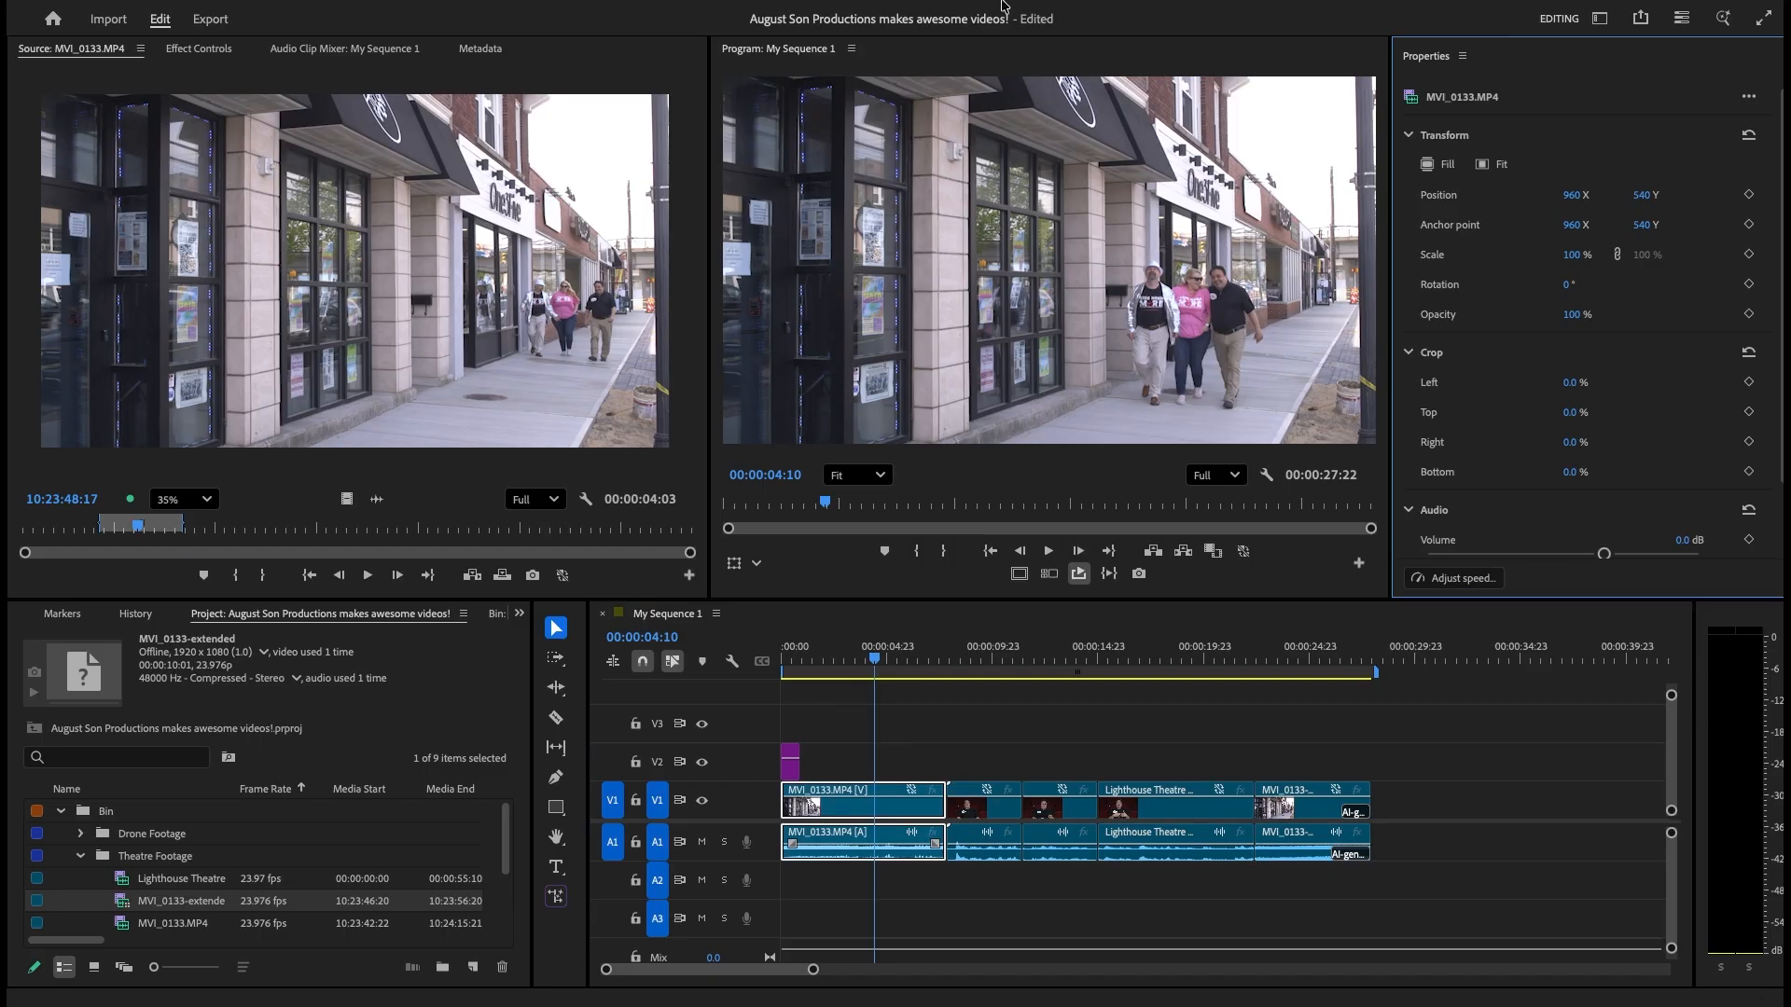
mouse_move(948, 6)
left_click(611, 13)
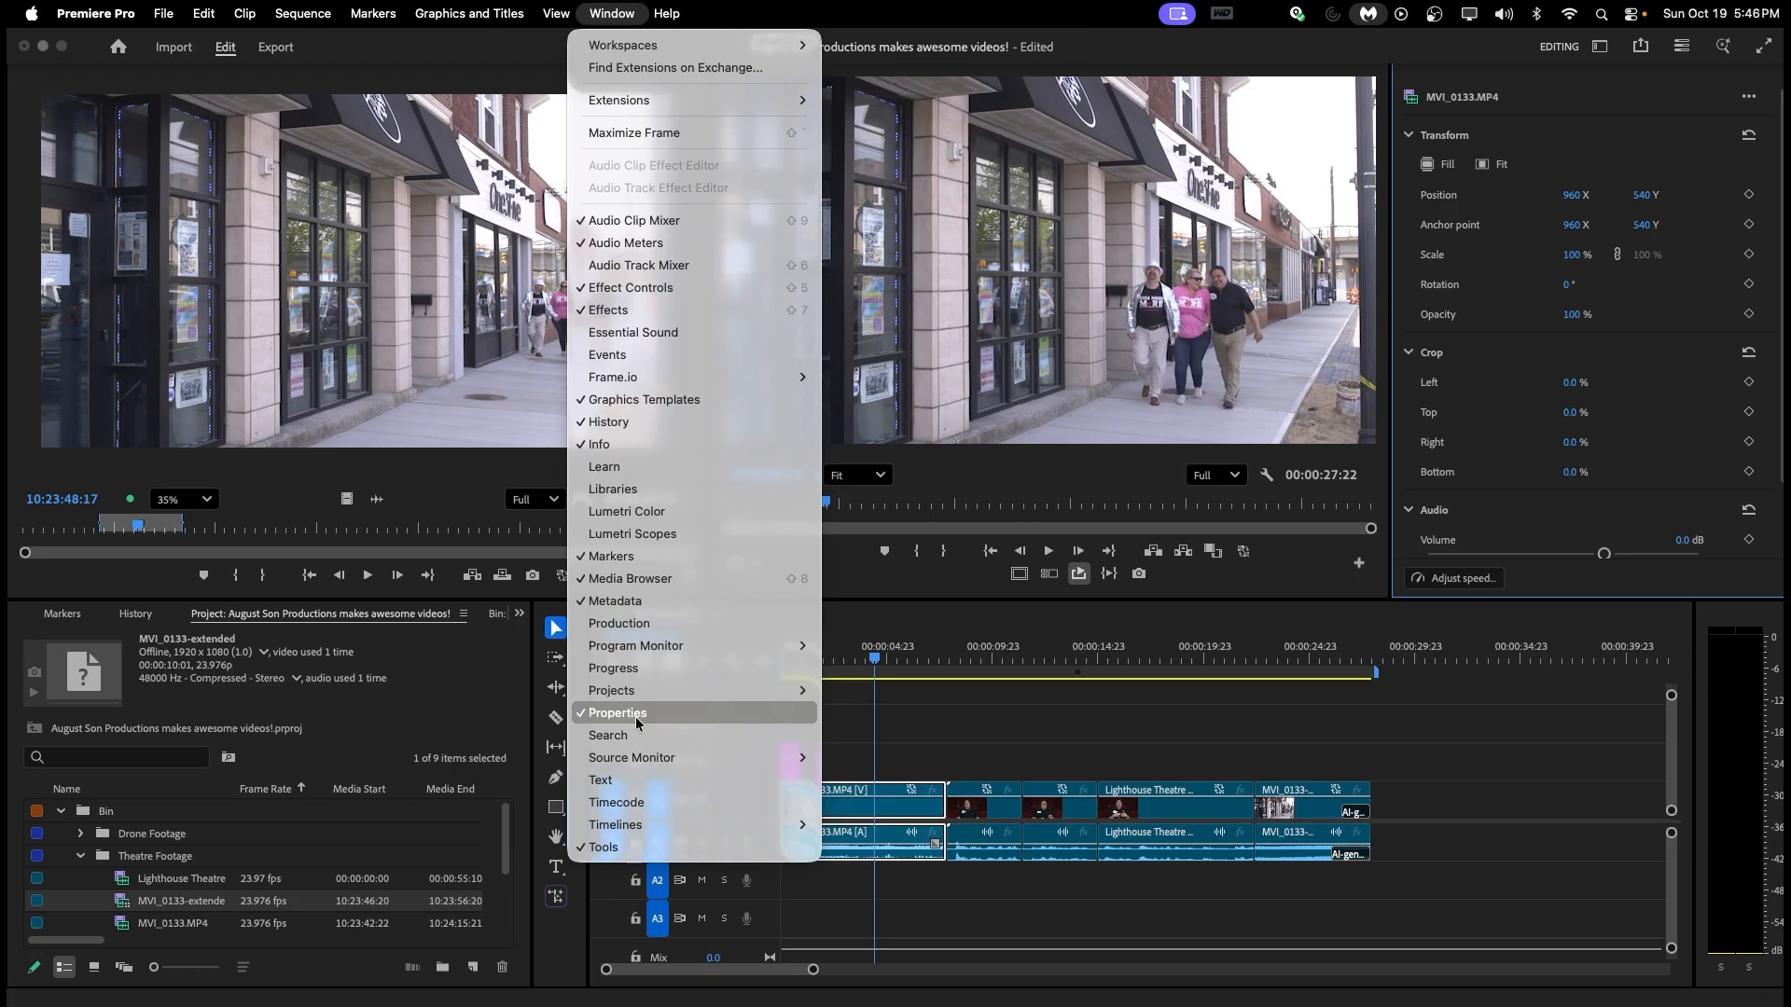
left_click(1509, 80)
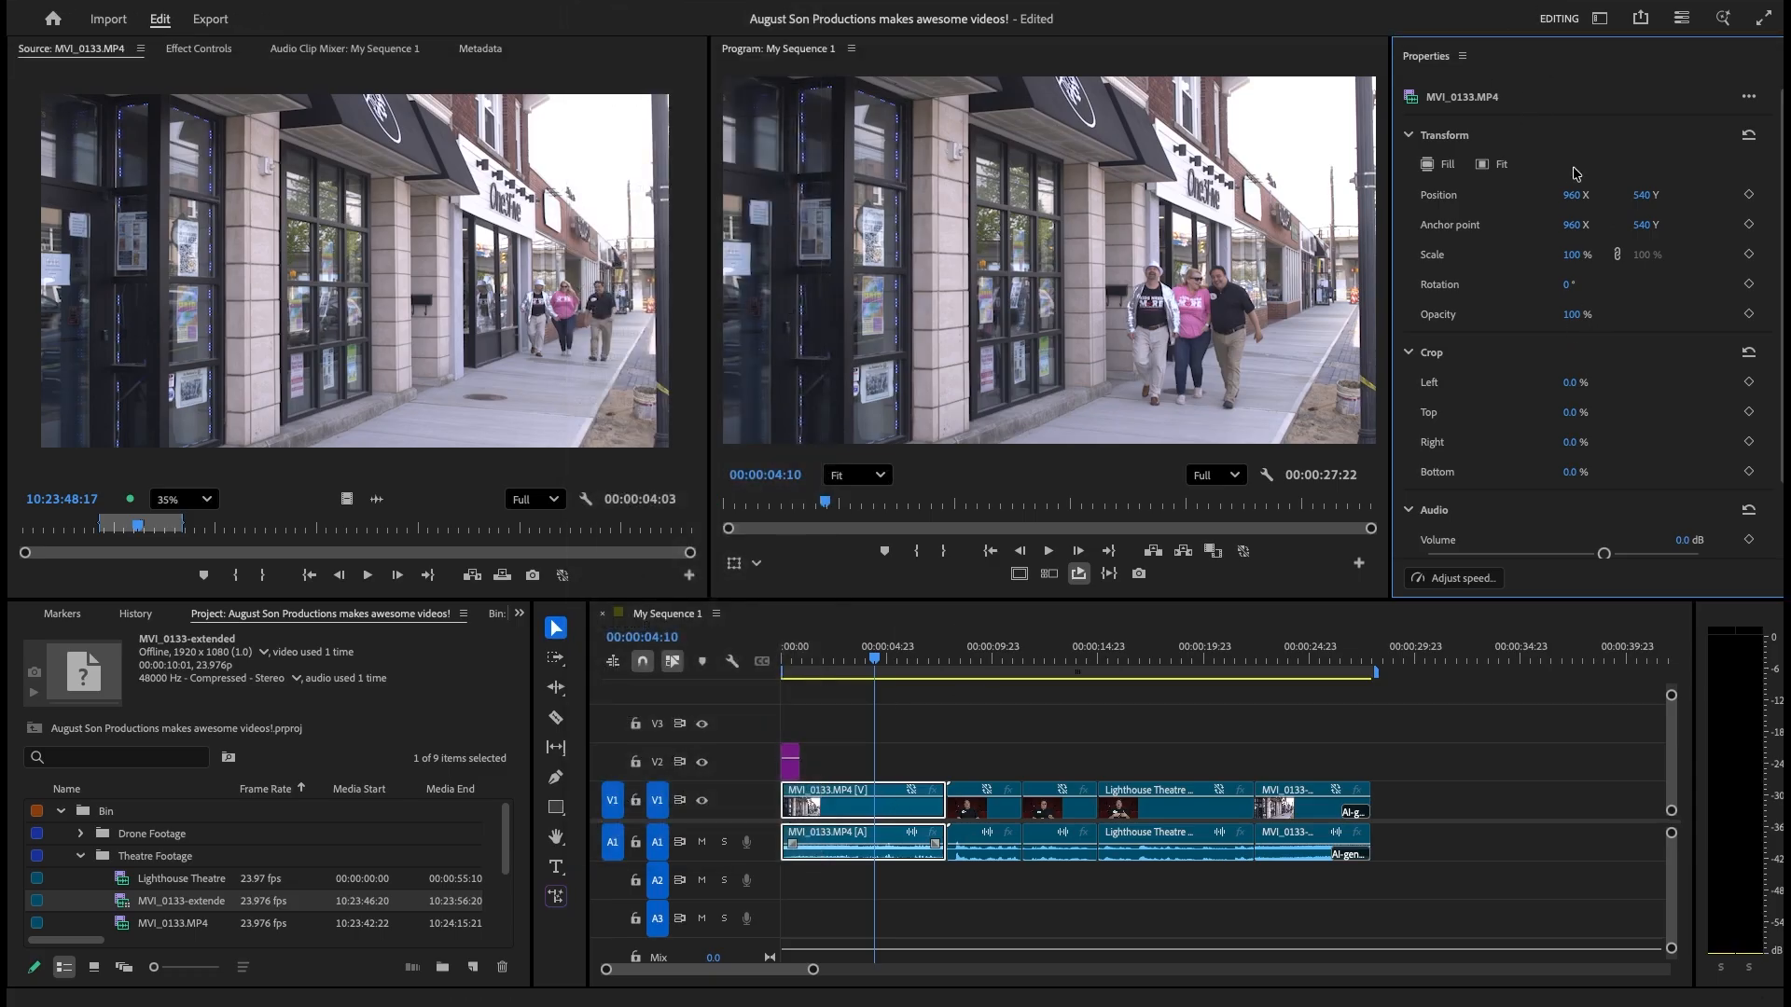
Try X position -165, scale 112%, rotation -21°, opacity 54% and 17% top and bottom crops on the first clip, and reset Transform and Crop.
left_click_drag(1573, 196, 815, 229)
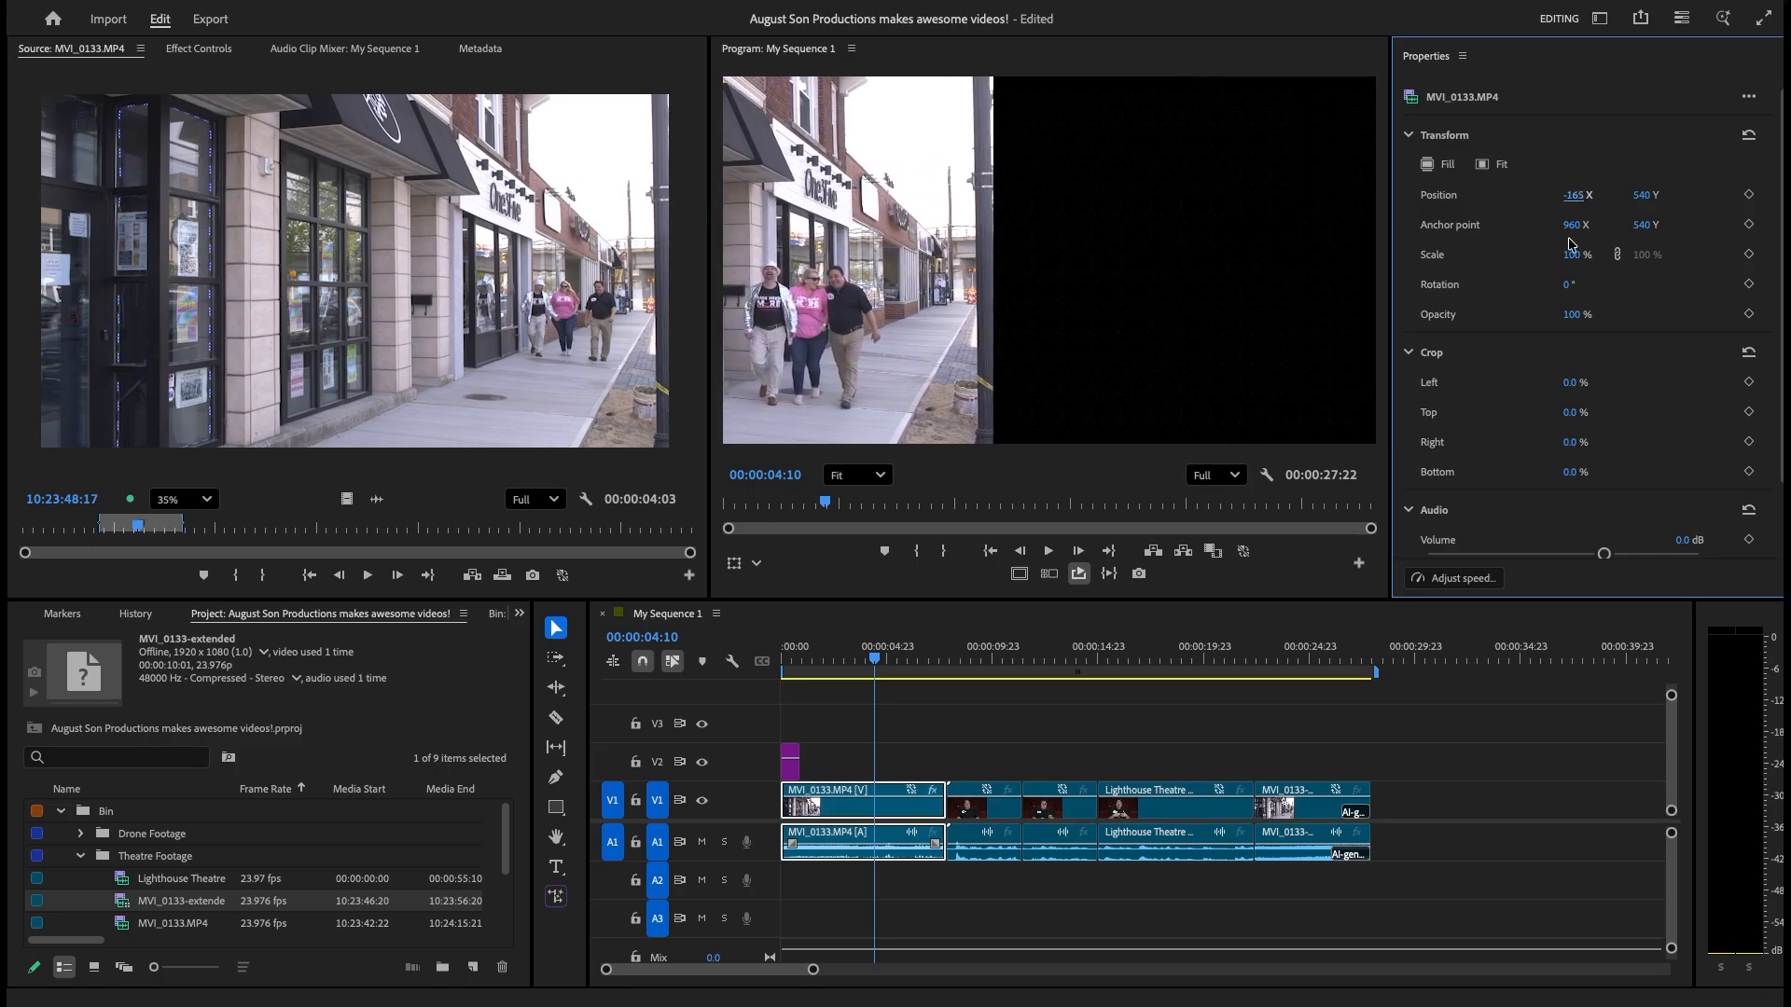
left_click_drag(1569, 247, 1547, 318)
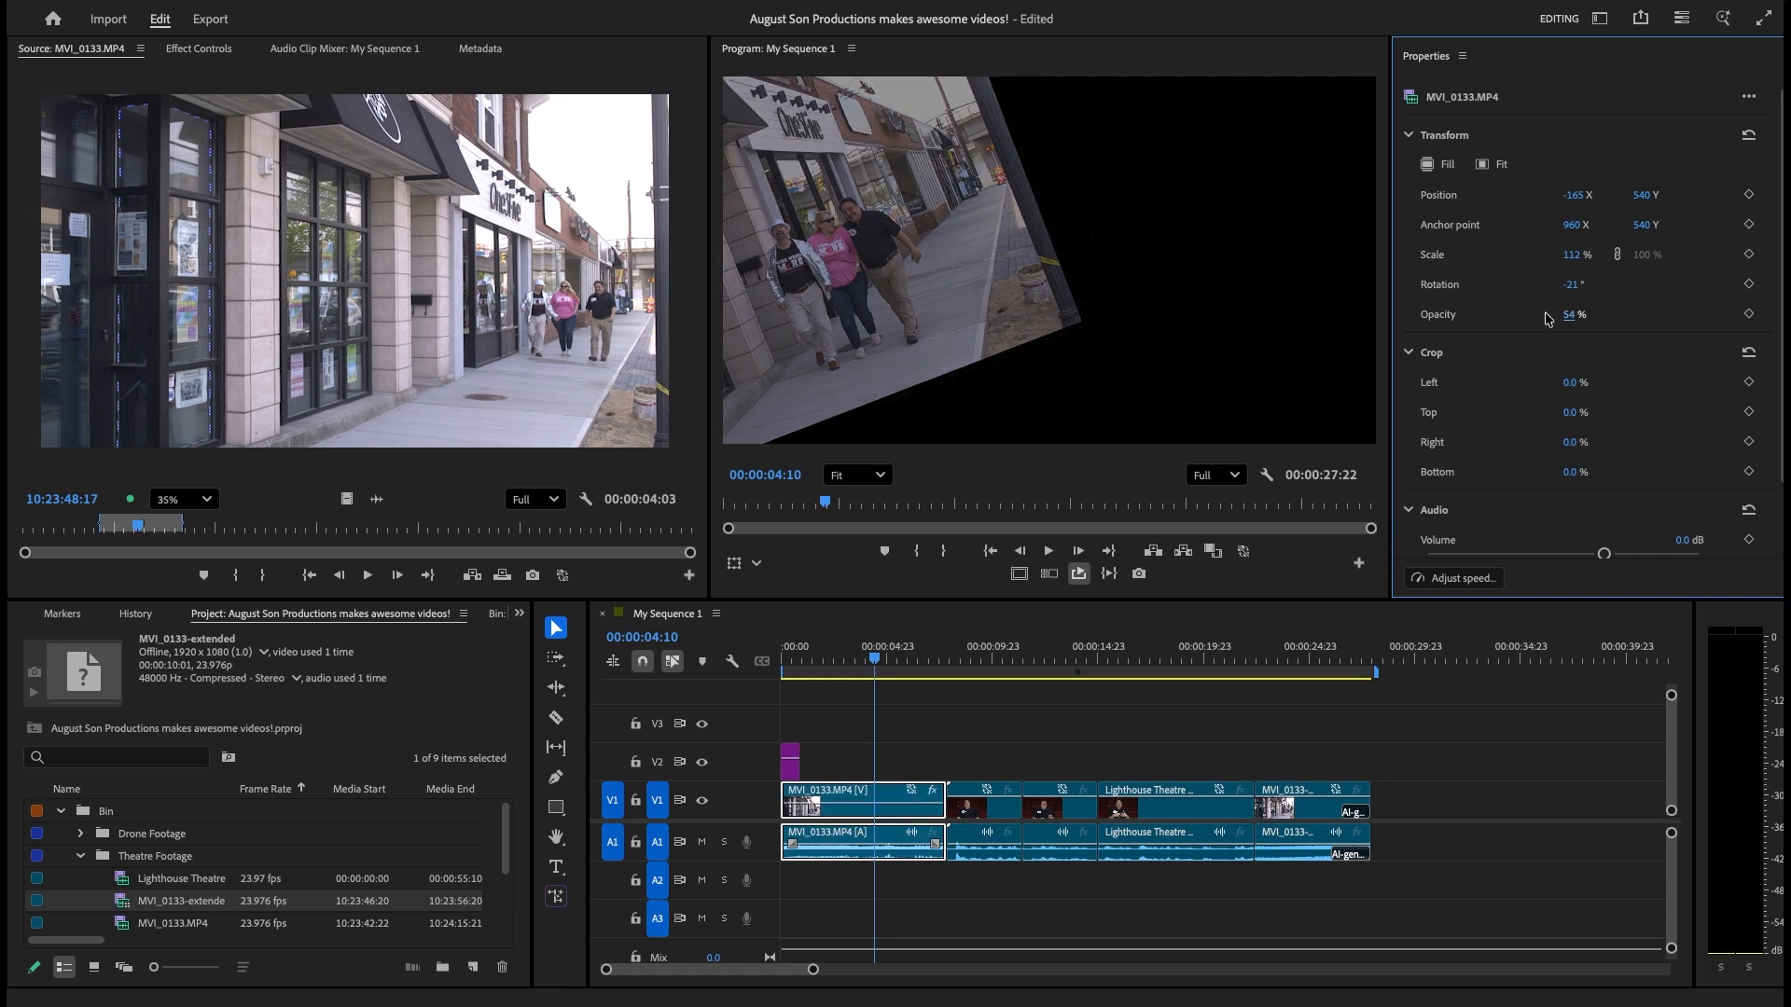
left_click(1750, 136)
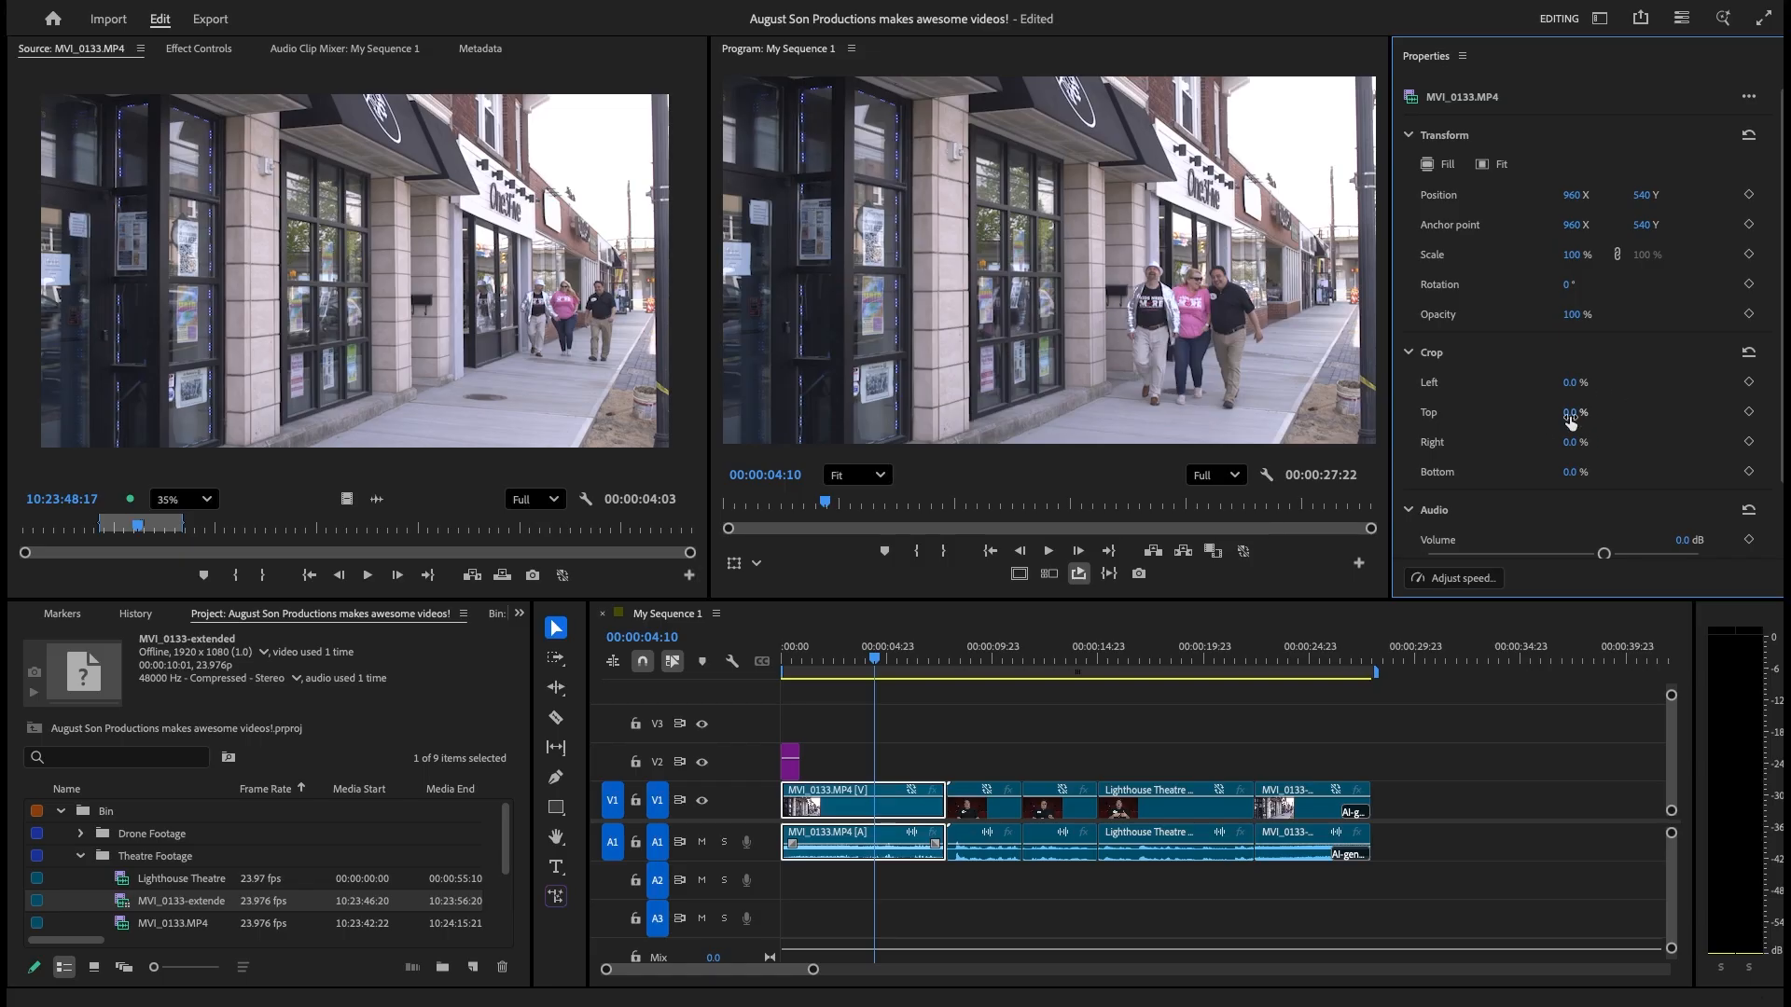
left_click_drag(1568, 413, 1600, 478)
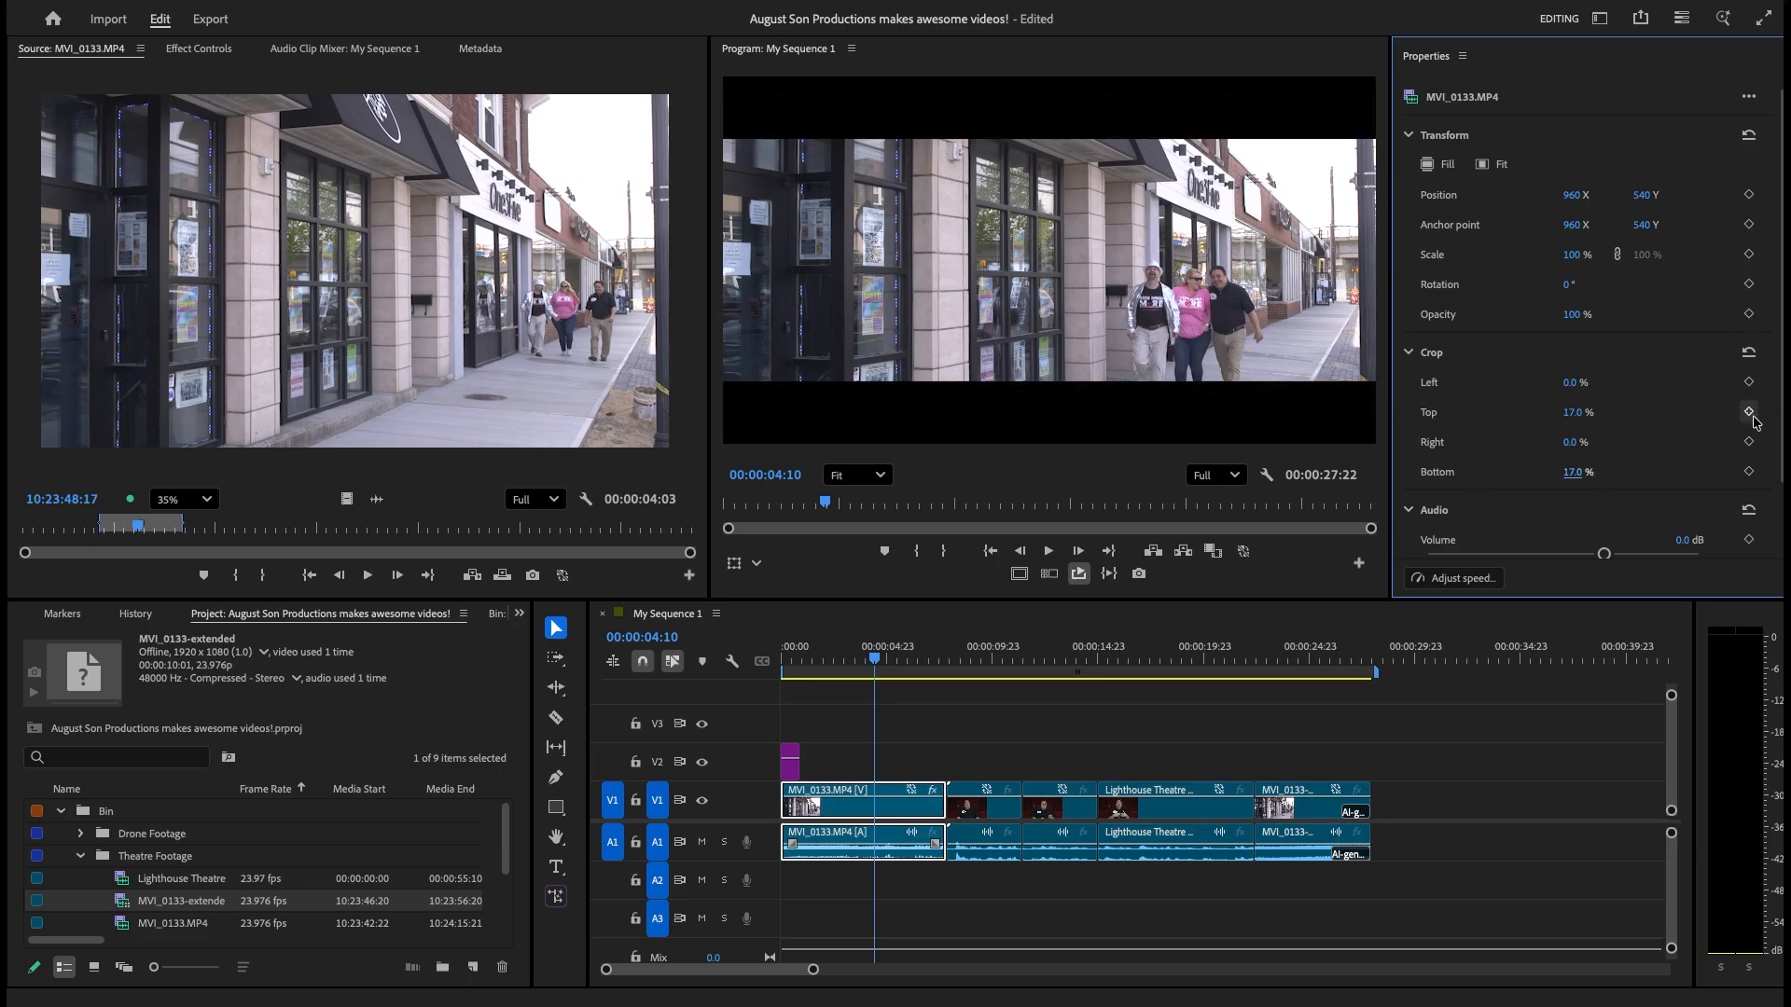
left_click(1749, 355)
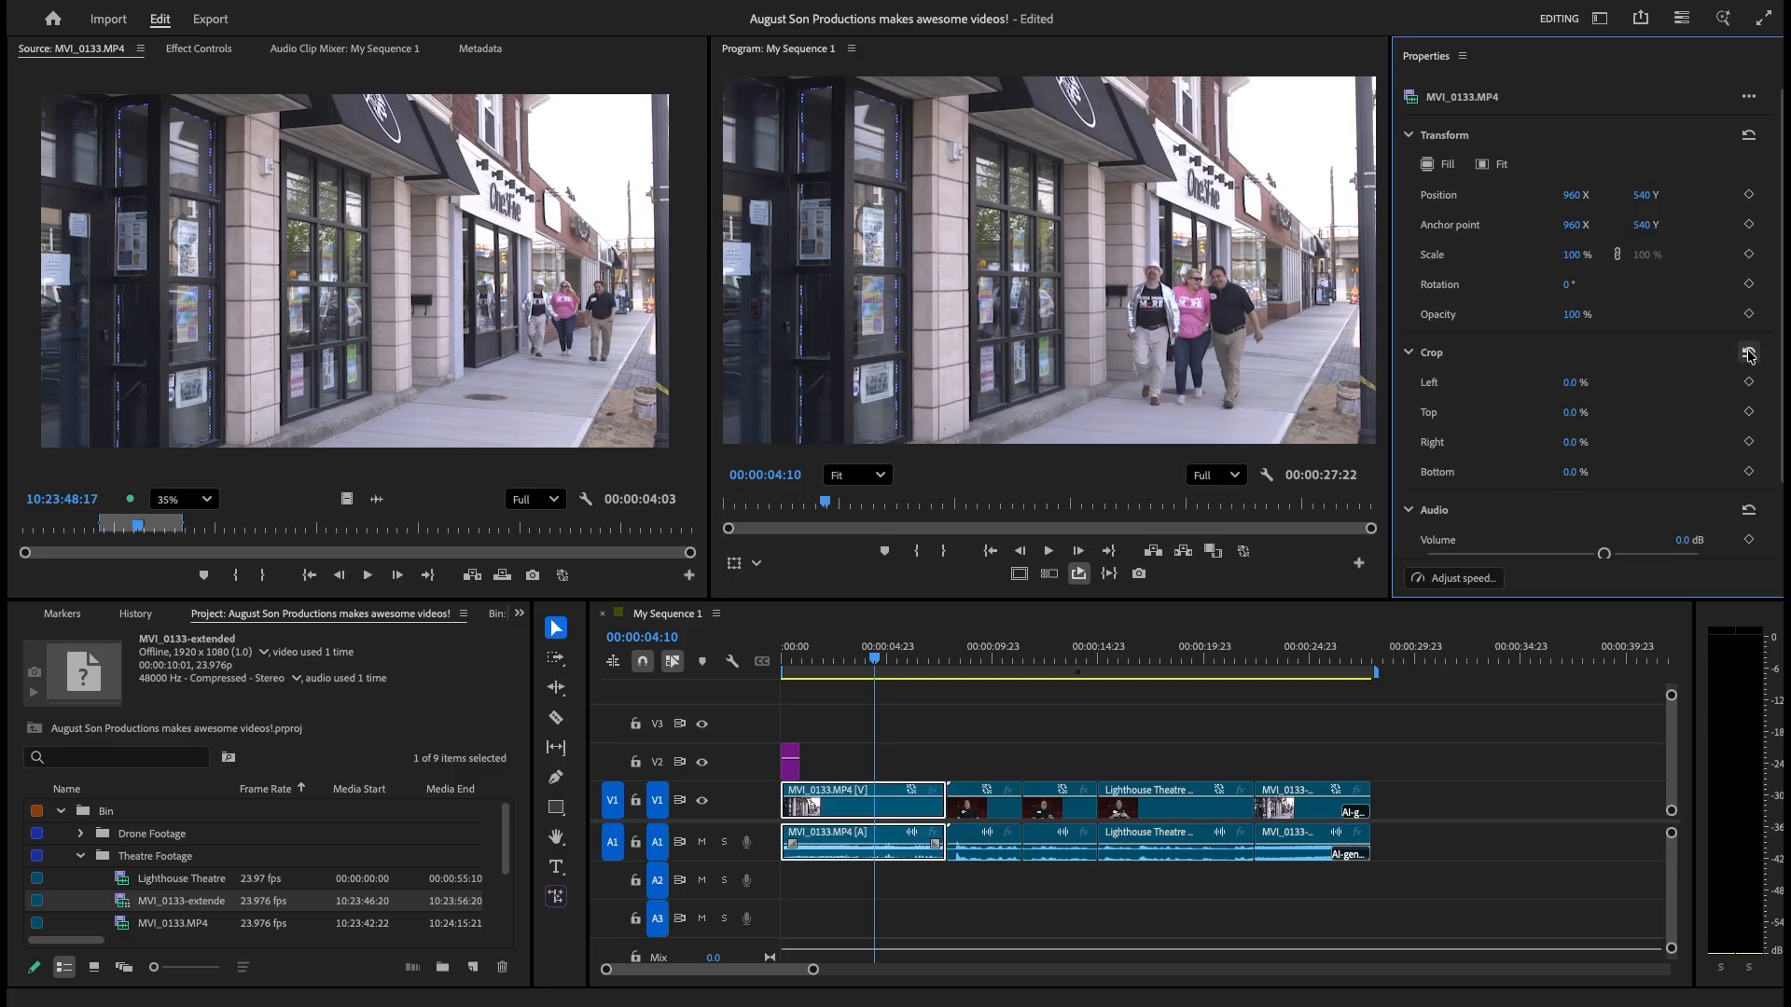
Show the Effects panel in place of the project bin, and find its entry among the program's available windows.
left_click(520, 614)
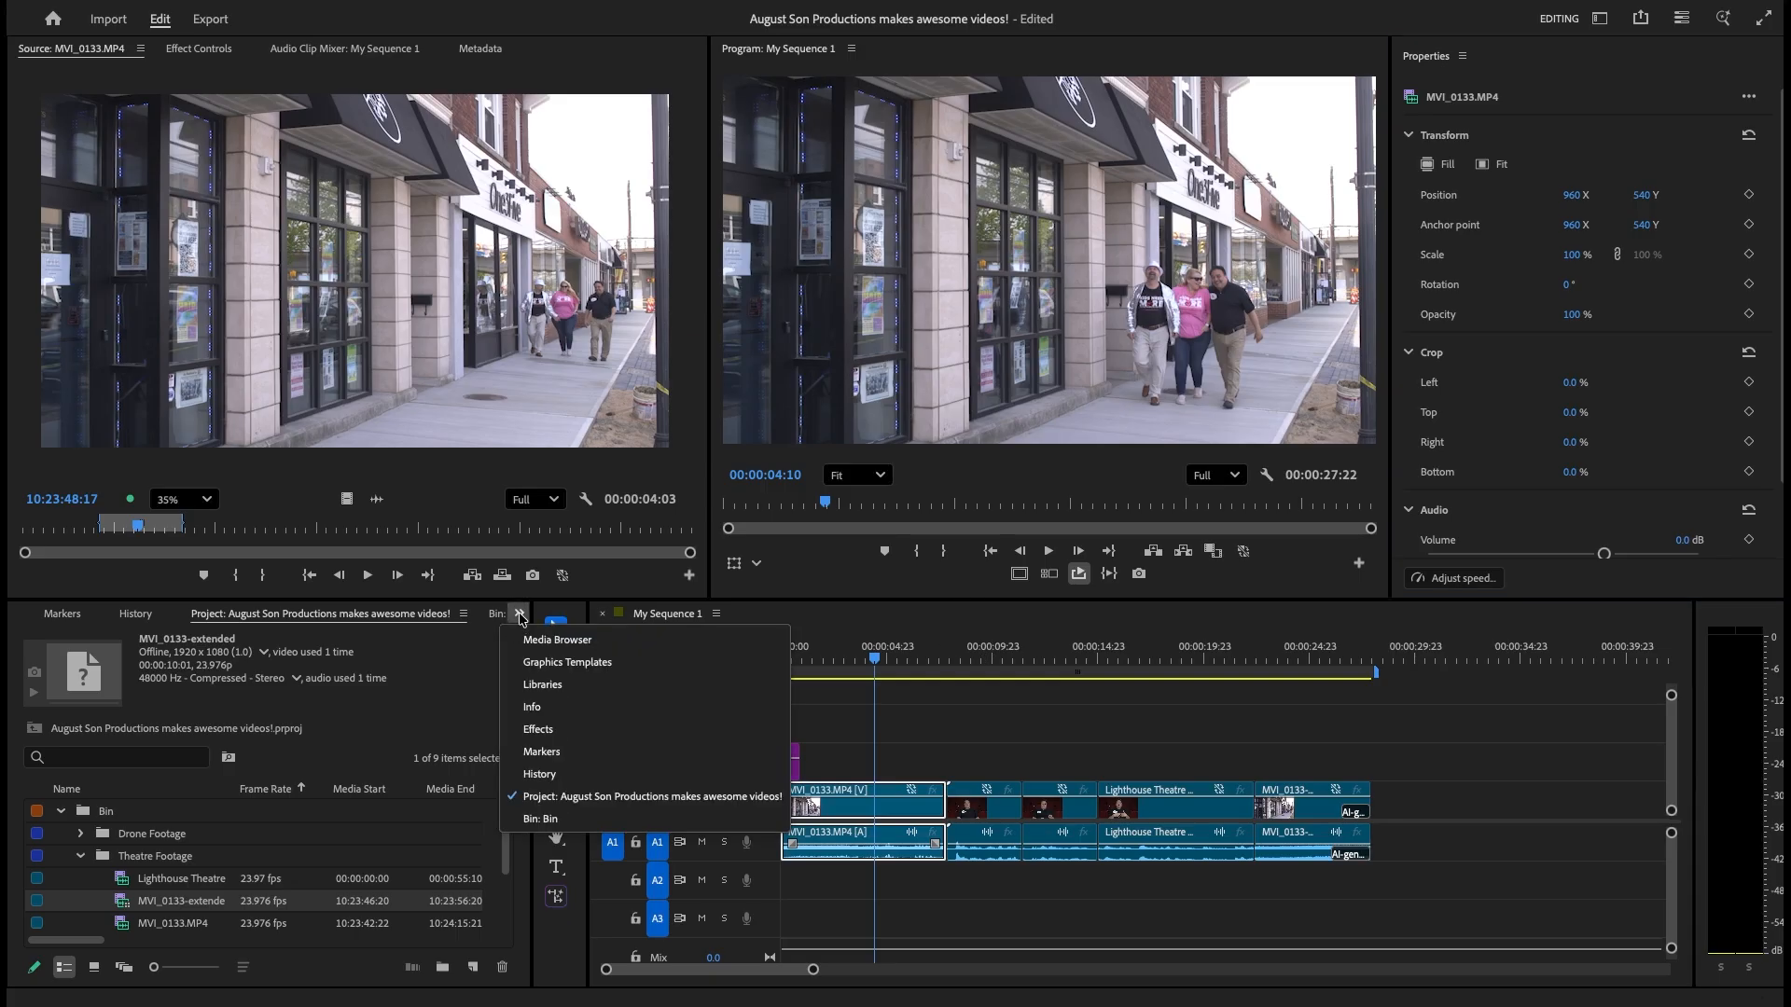
left_click(519, 614)
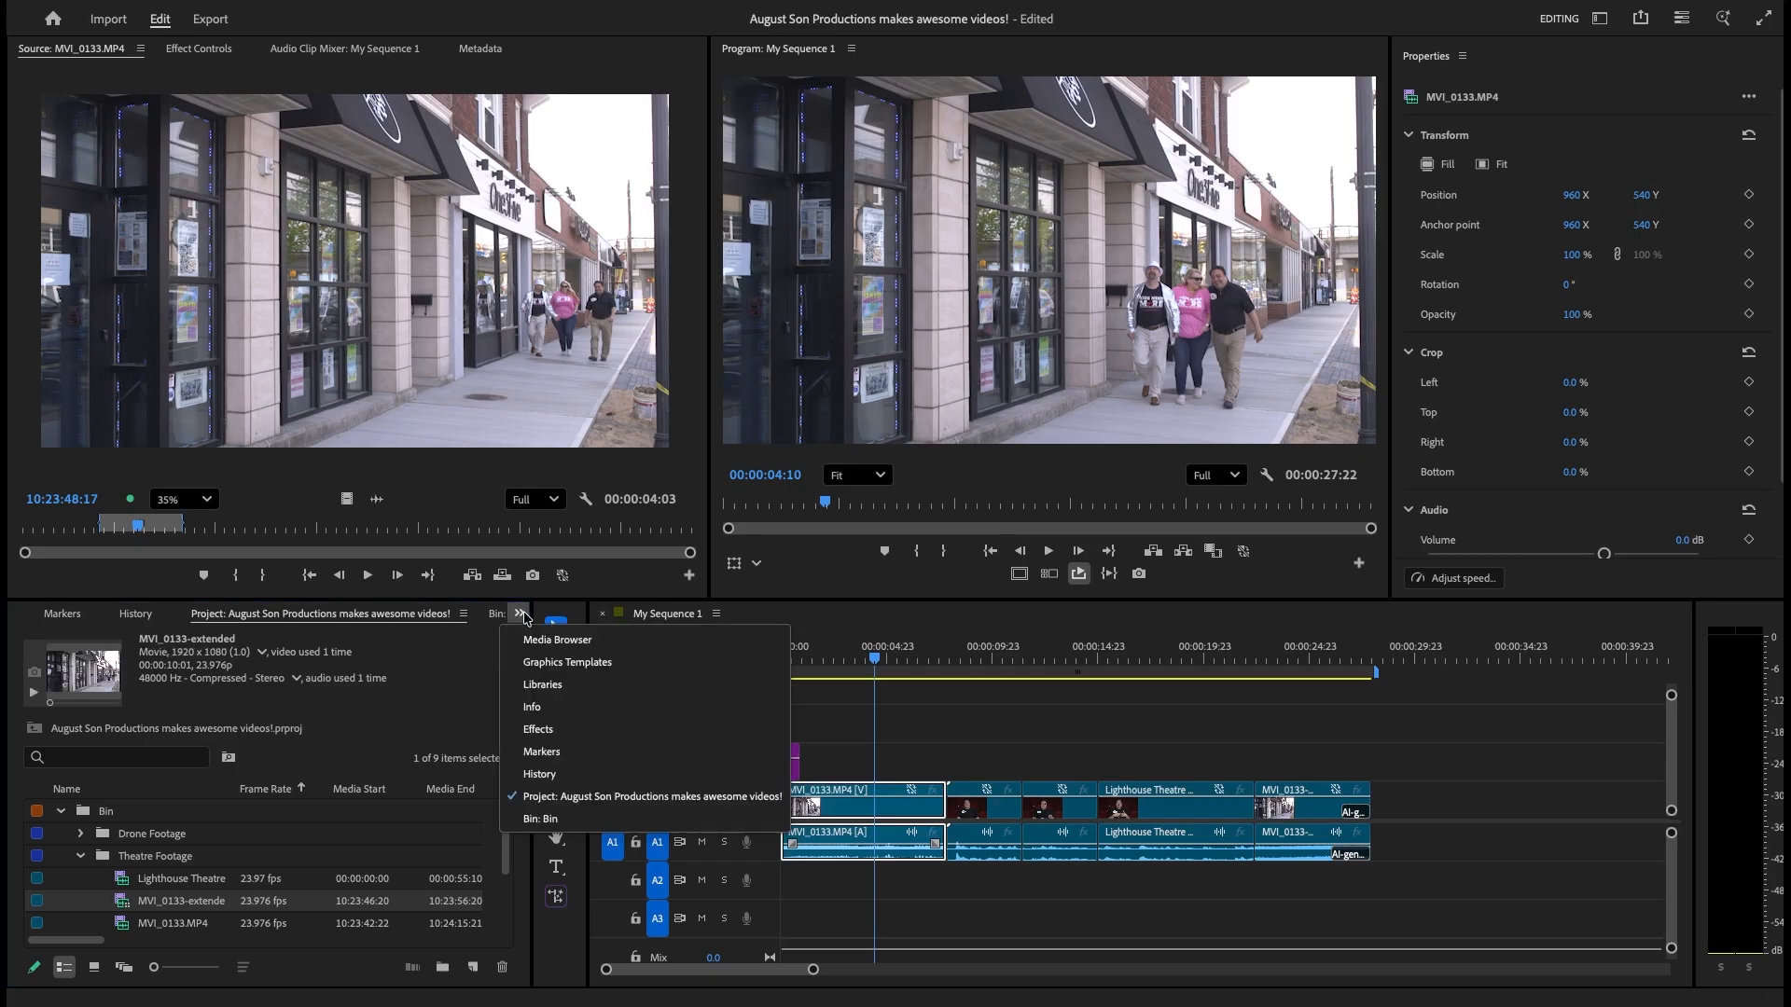
left_click(551, 729)
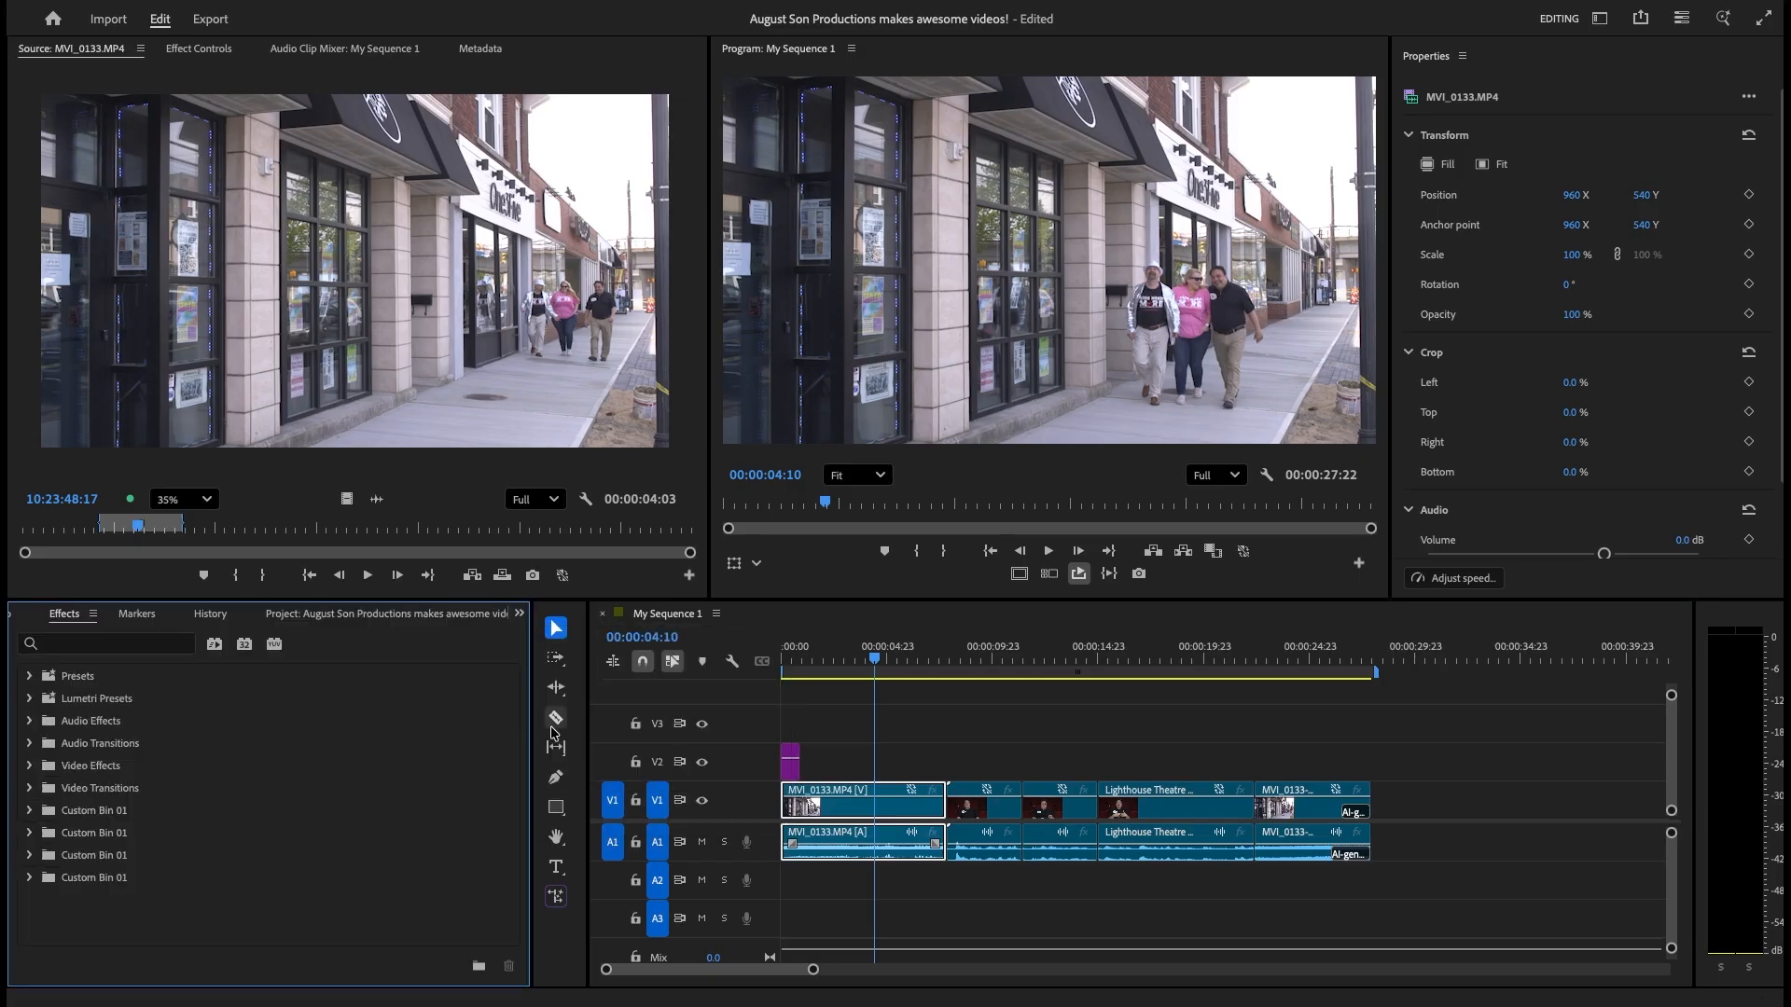
left_click(608, 11)
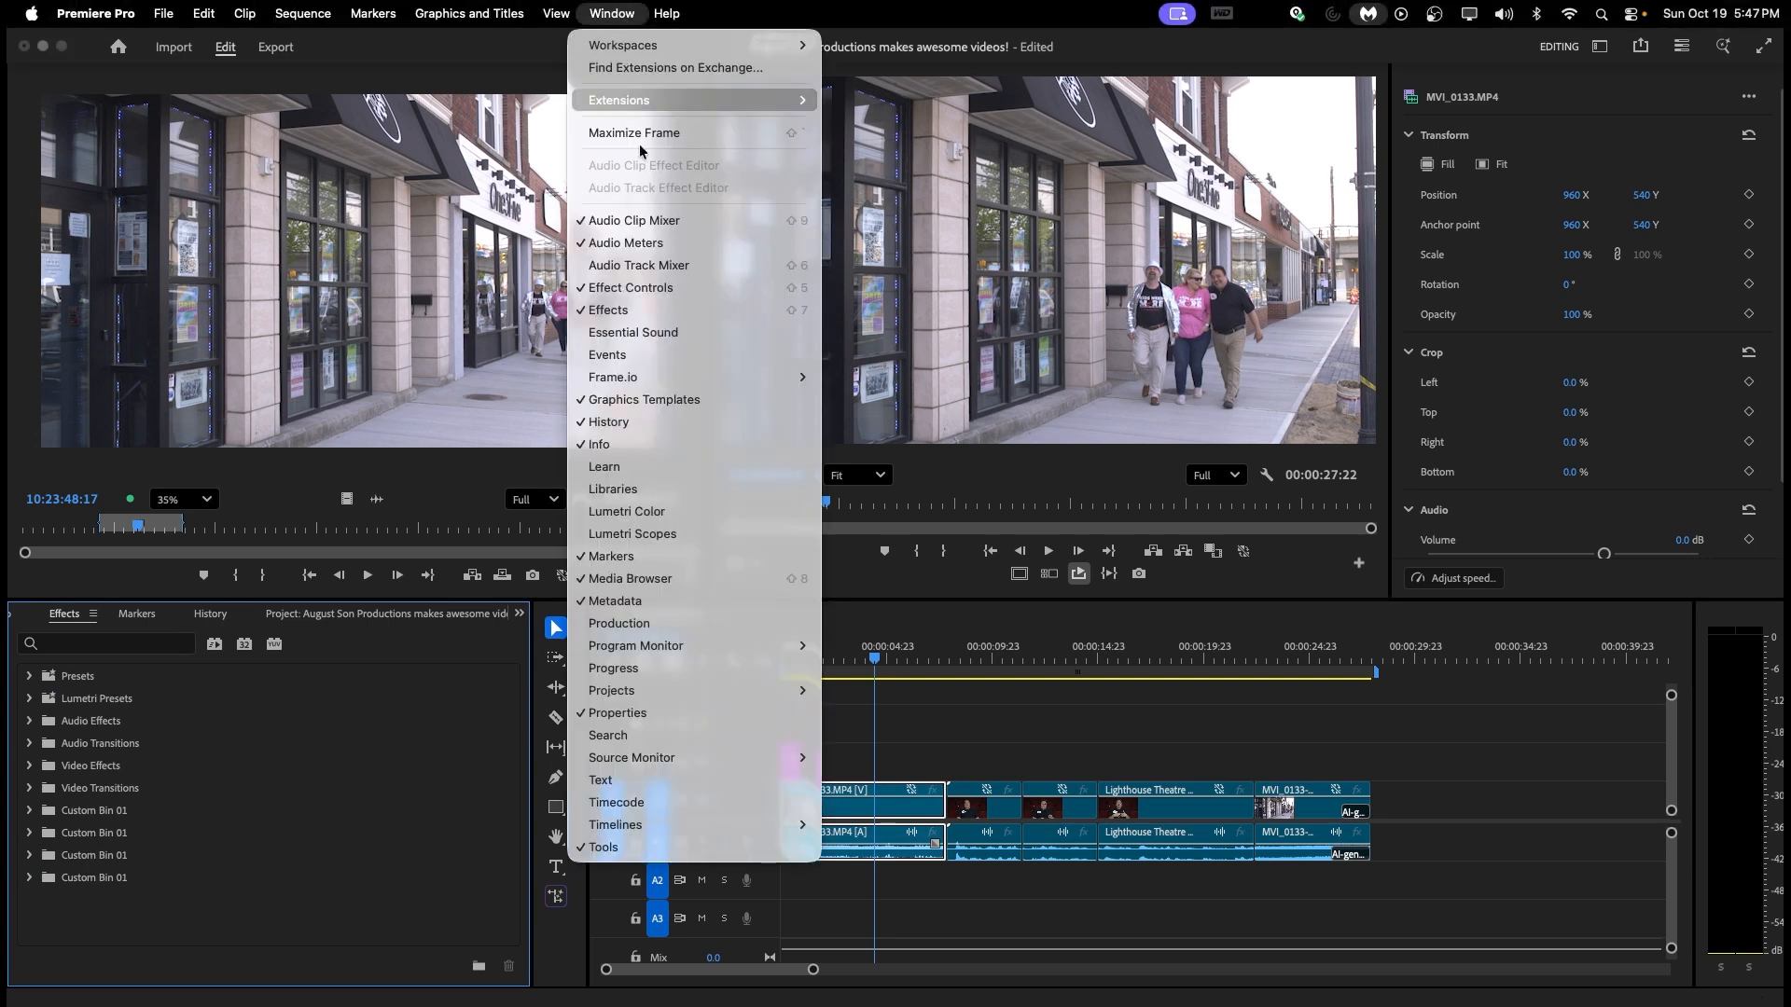
left_click(400, 776)
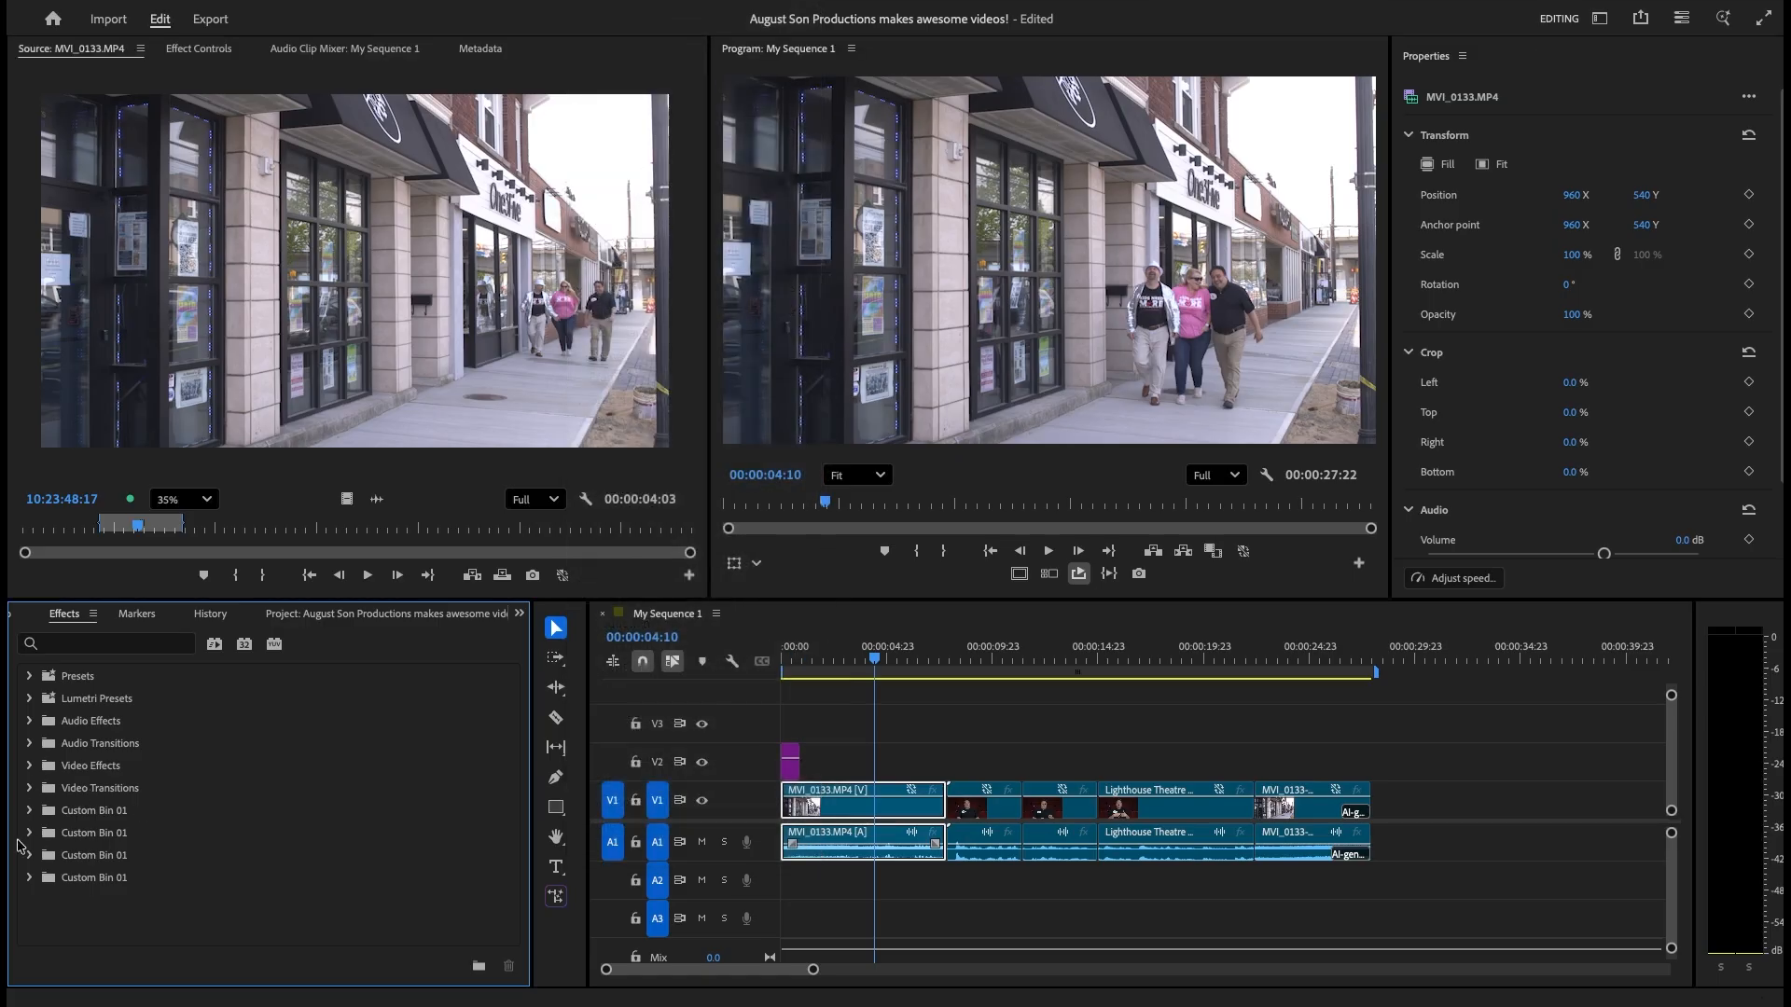
Apply the Lumetri Color effect from the Color Correction video effects to the first MVI_0133.MP4 clip and show the Lumetri Color panel.
left_click(31, 700)
left_click(31, 699)
left_click(29, 766)
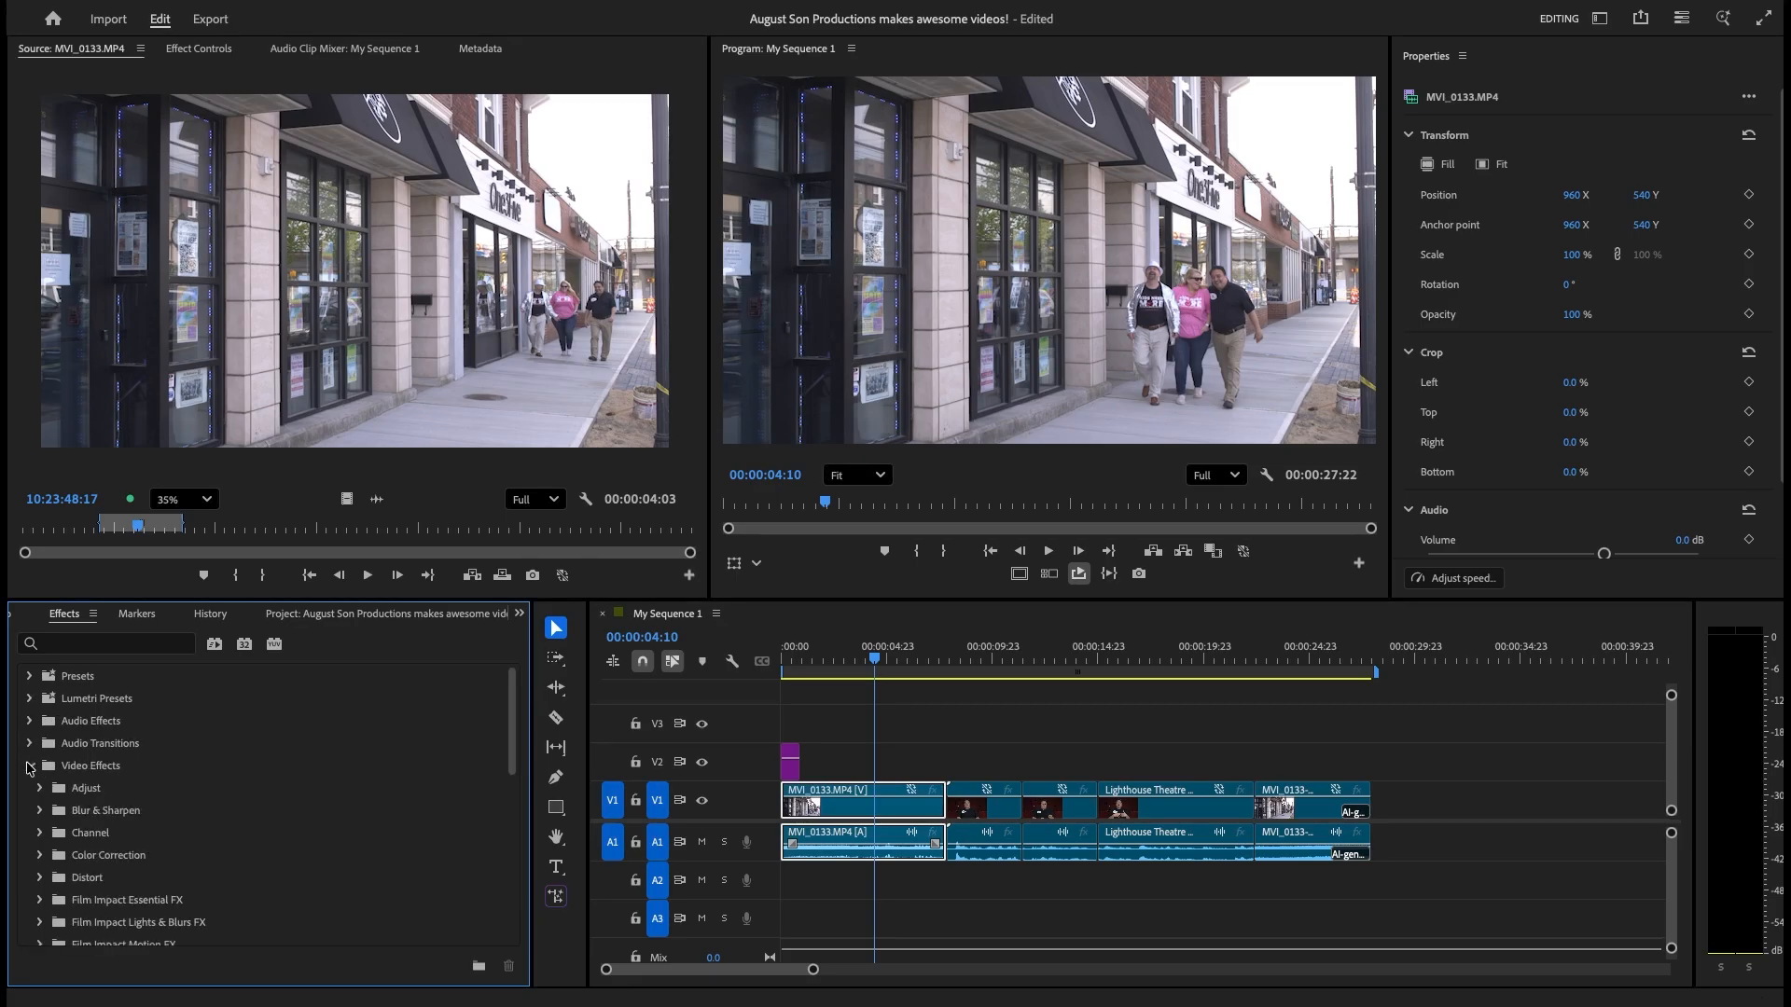
left_click(41, 856)
scroll(37, 870, "down", 2)
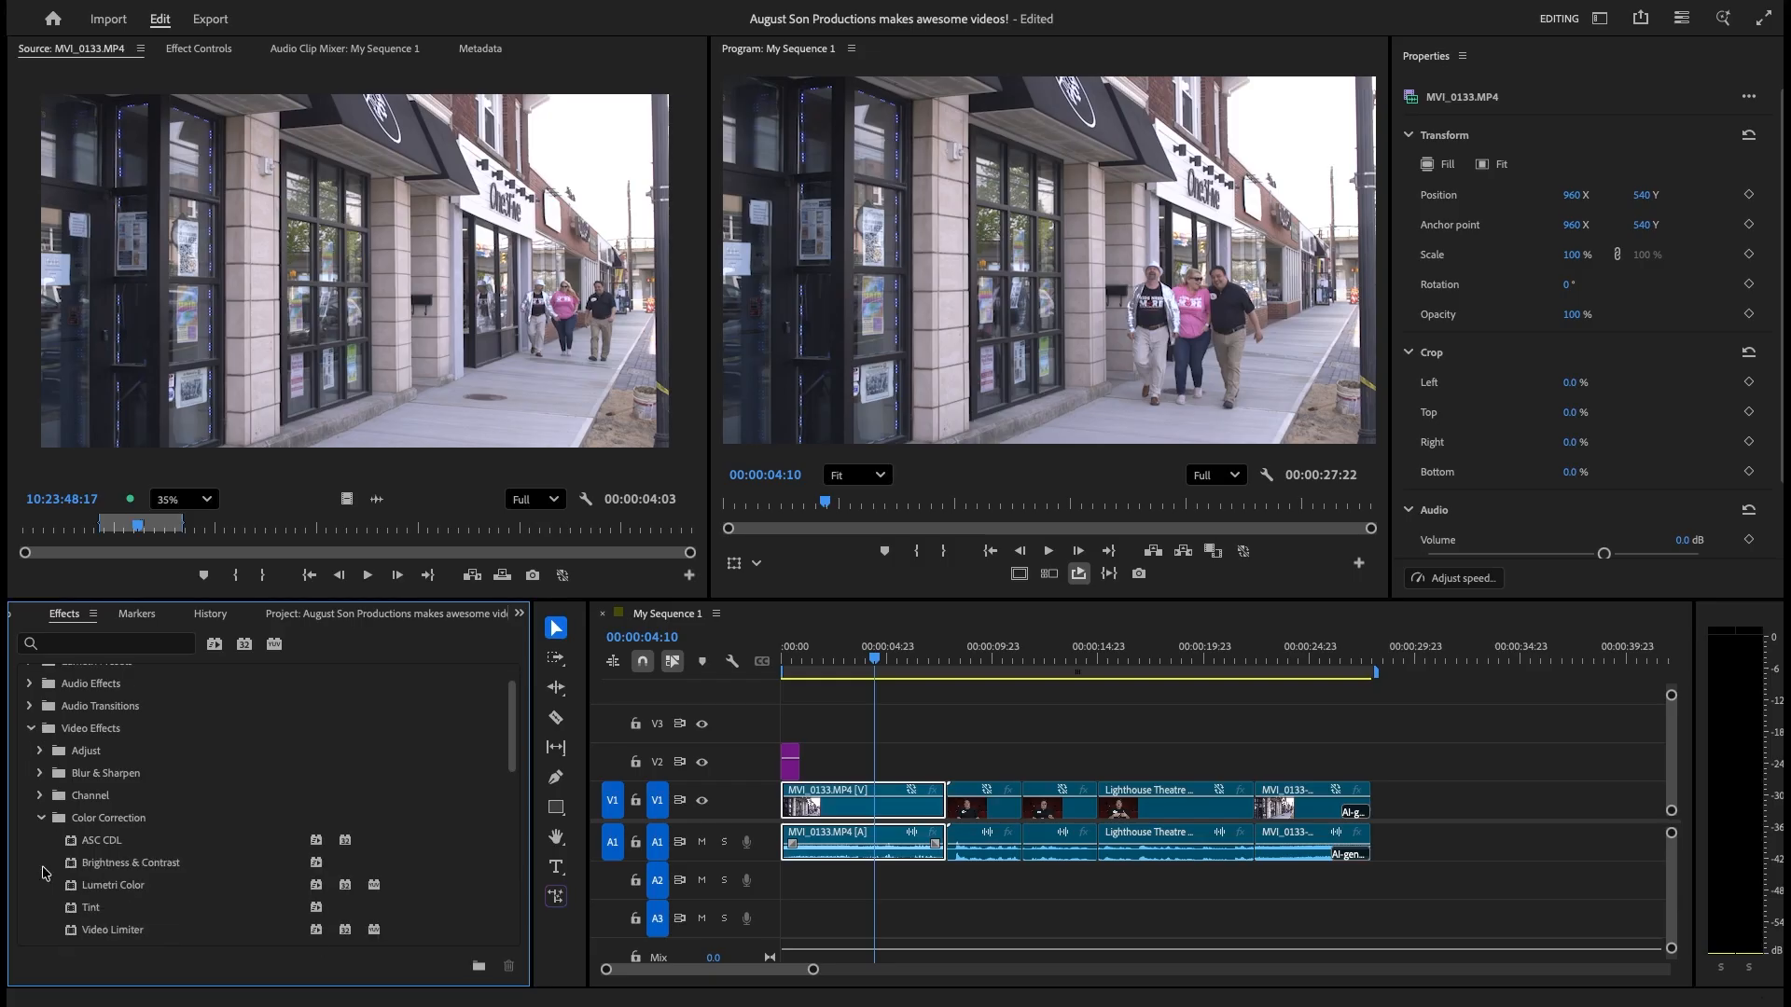
left_click_drag(131, 875, 881, 810)
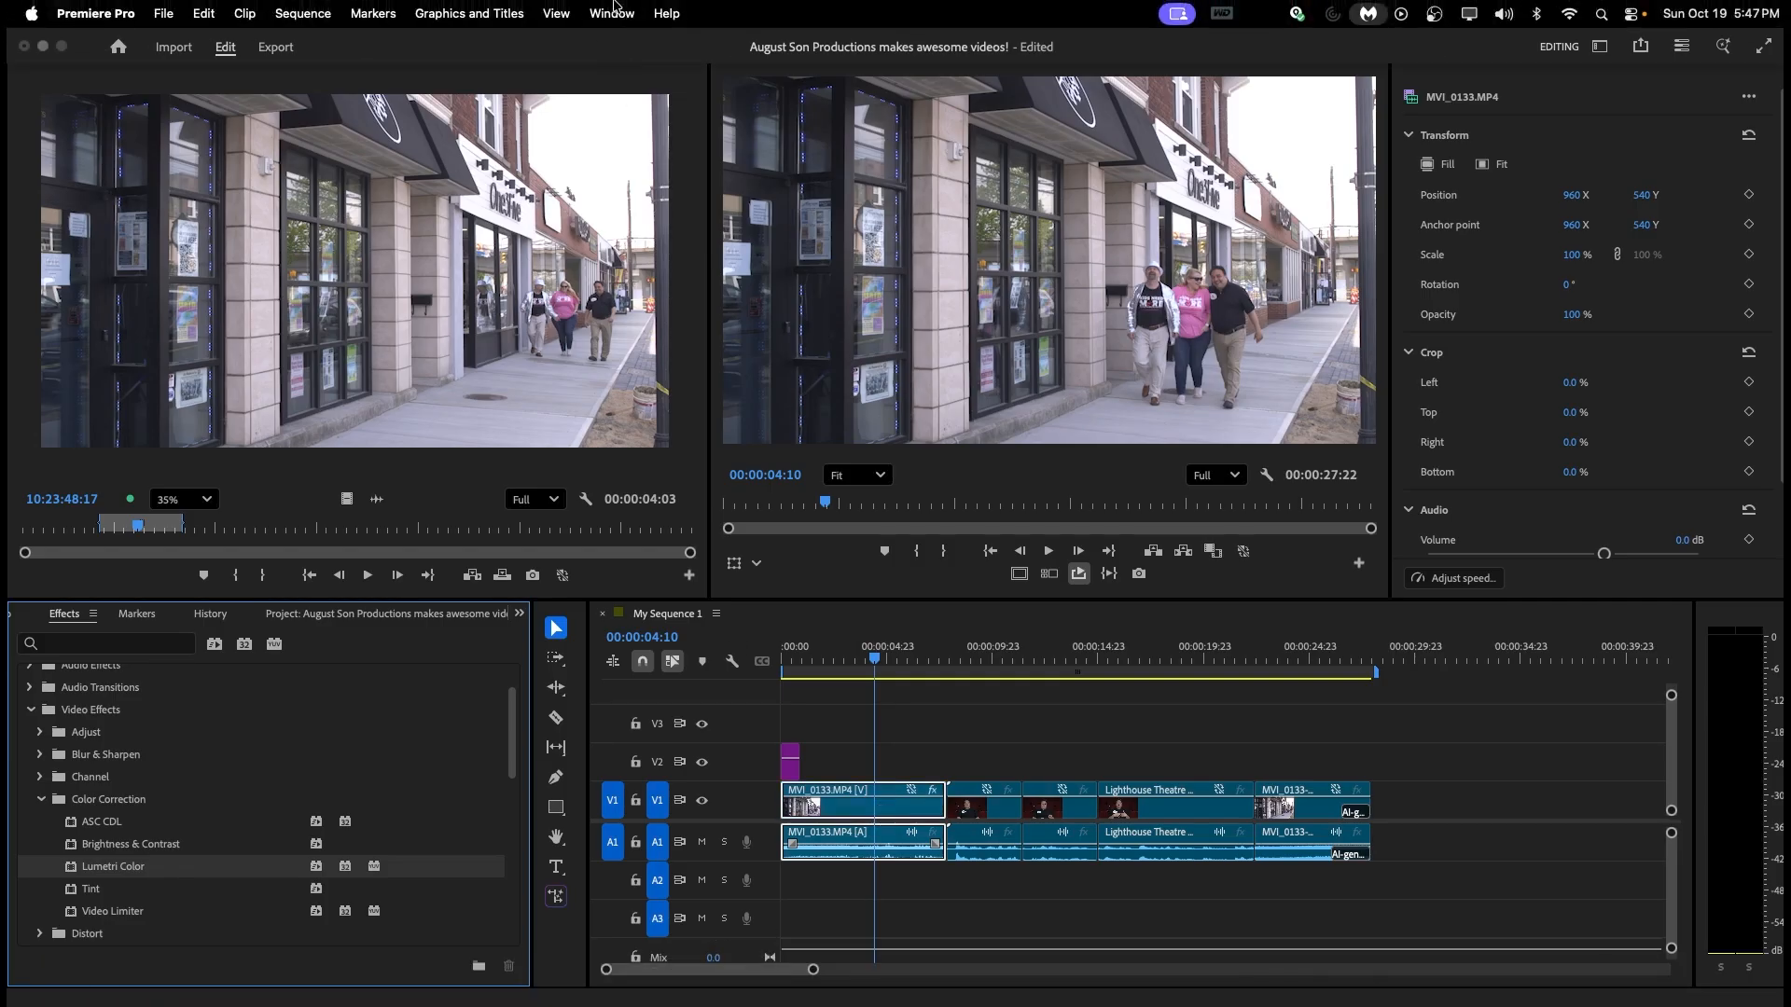
left_click(613, 13)
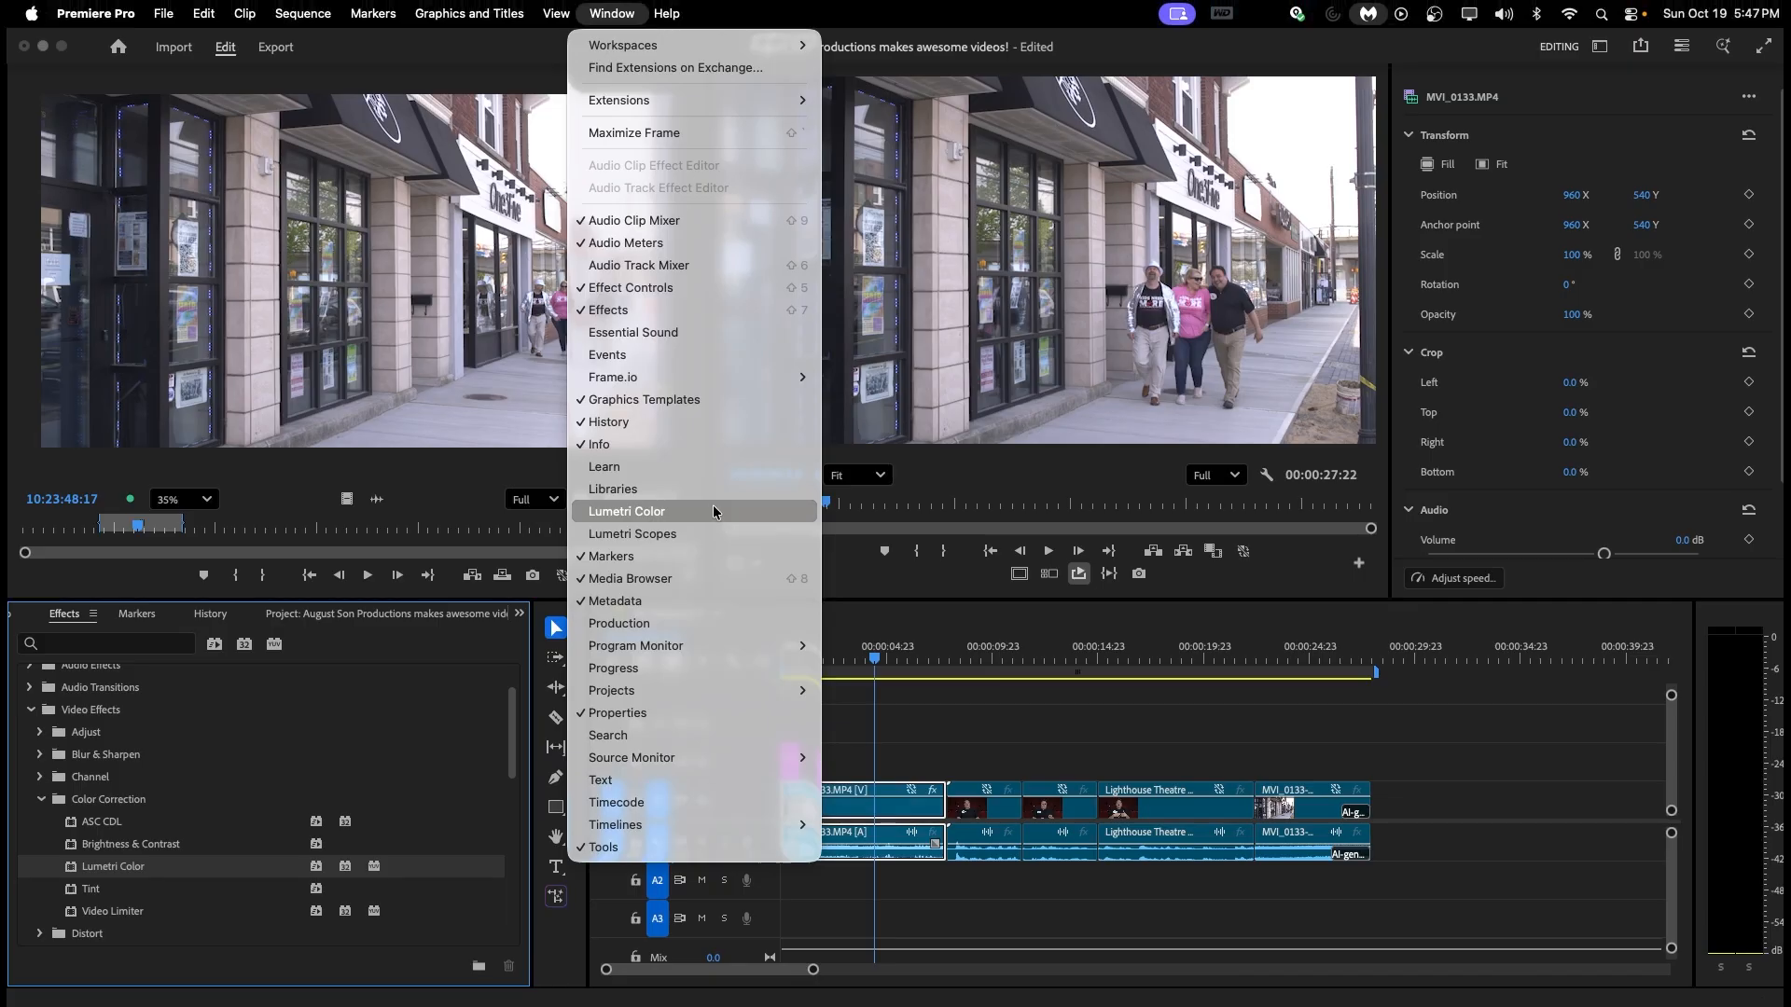
left_click(644, 511)
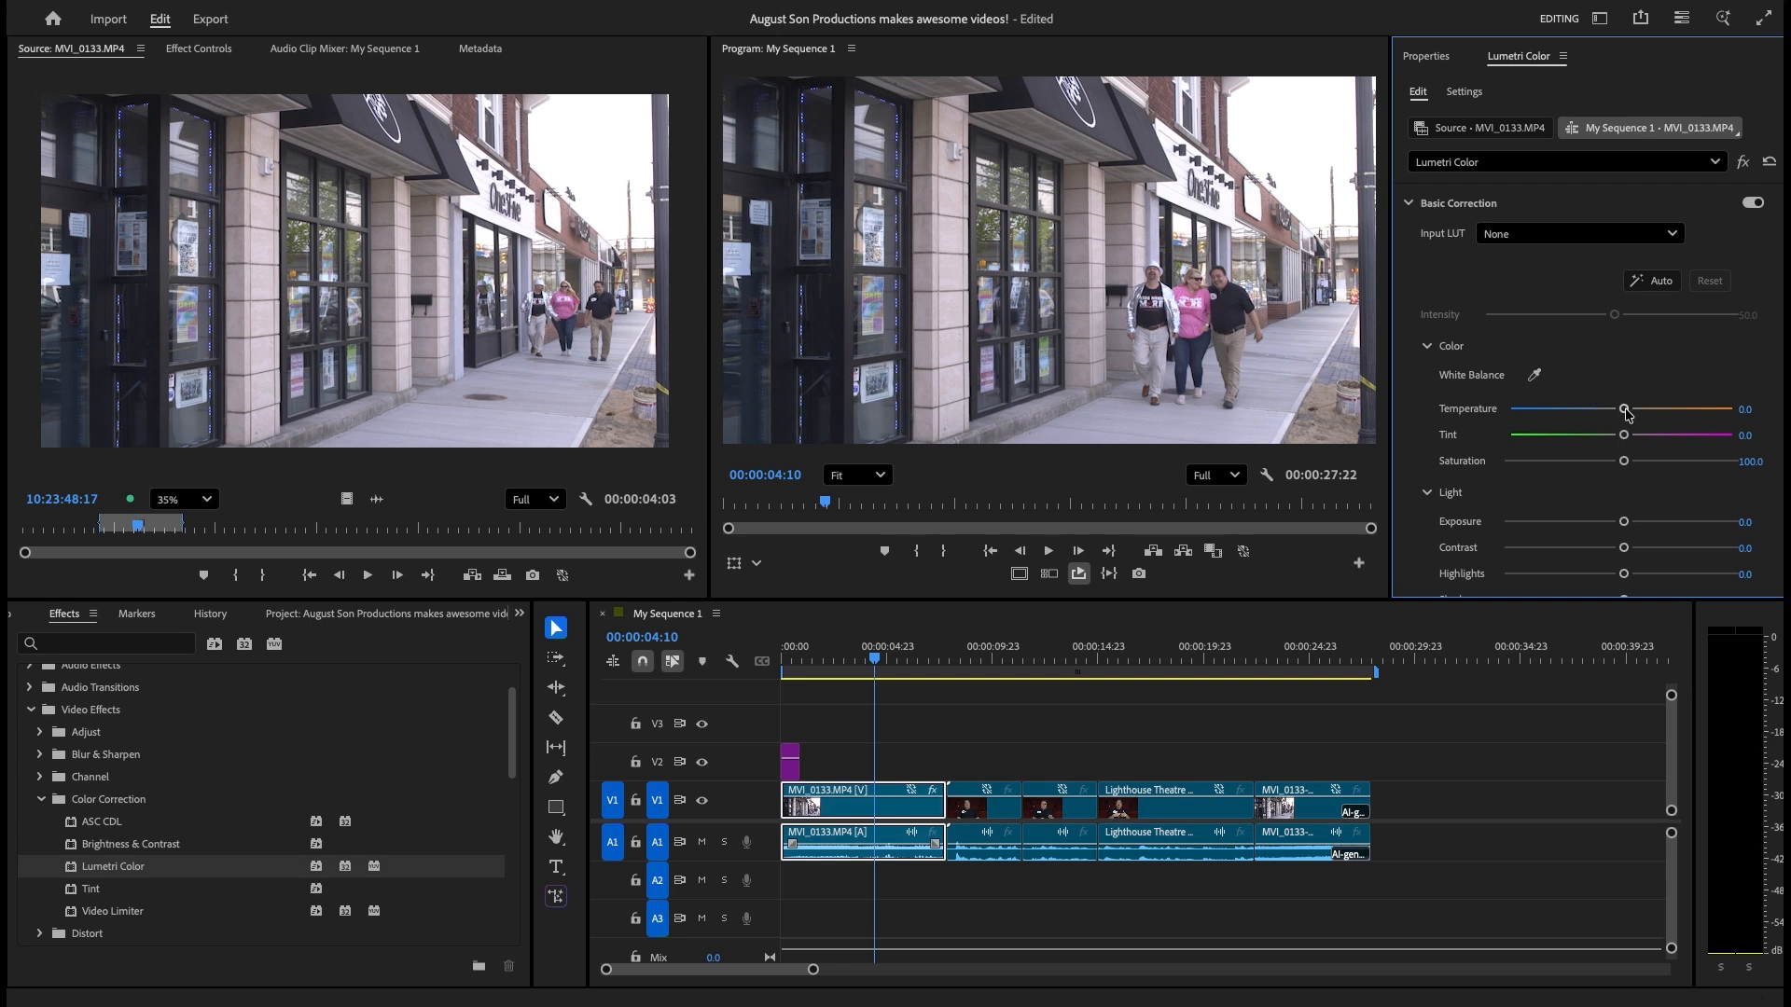
Set the first clip's temperature to 59.8, tint to -7.9 and saturation to 39.3 in Basic Correction.
left_click_drag(1626, 414, 1597, 455)
scroll(1573, 489, "down", 2)
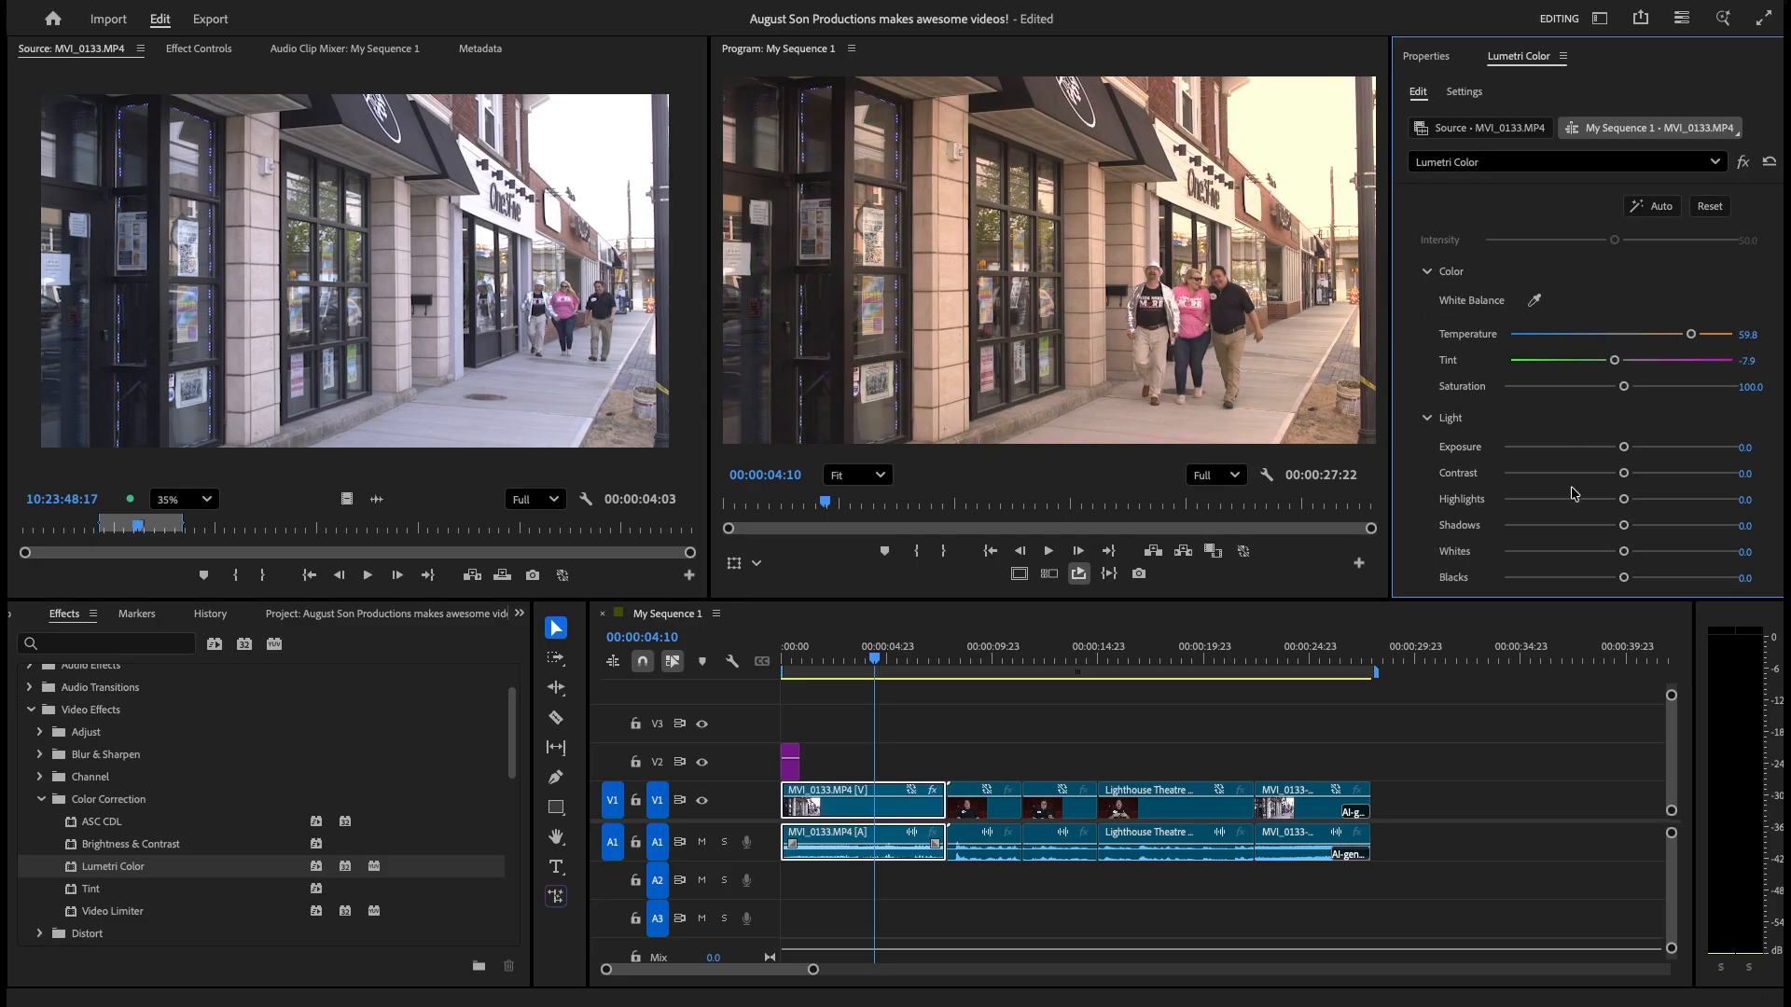
left_click_drag(1626, 385, 1690, 391)
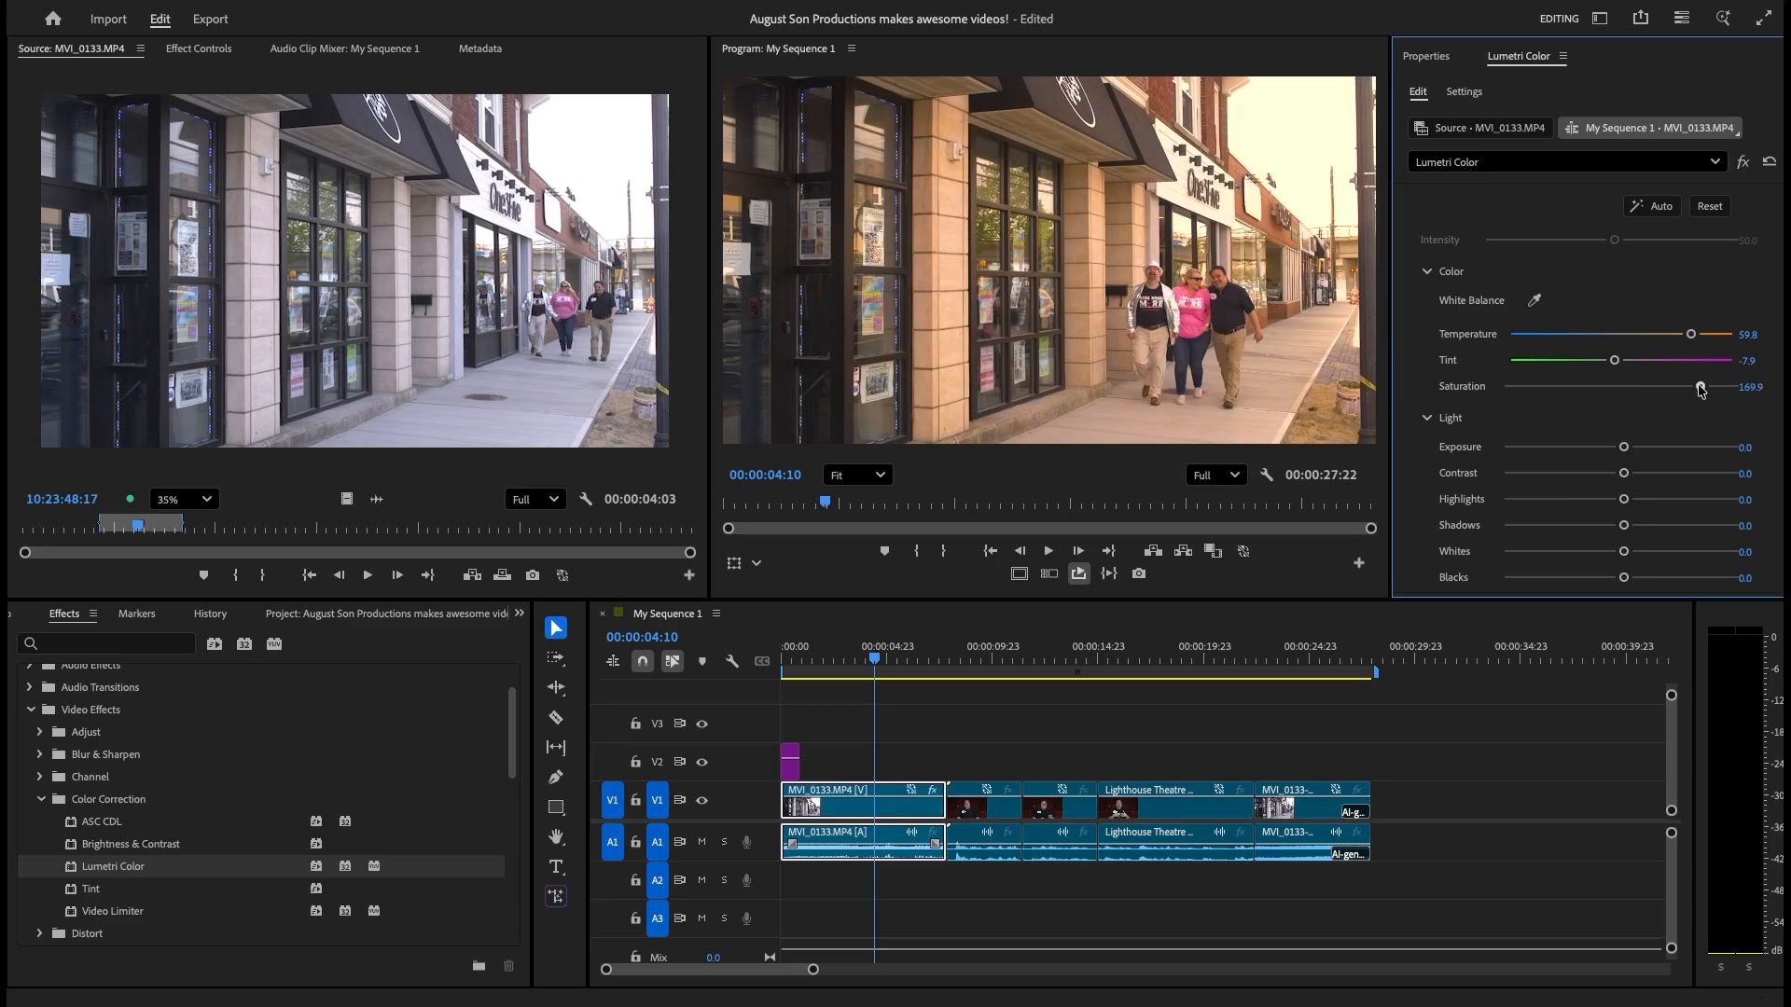
left_click_drag(1696, 390, 1551, 378)
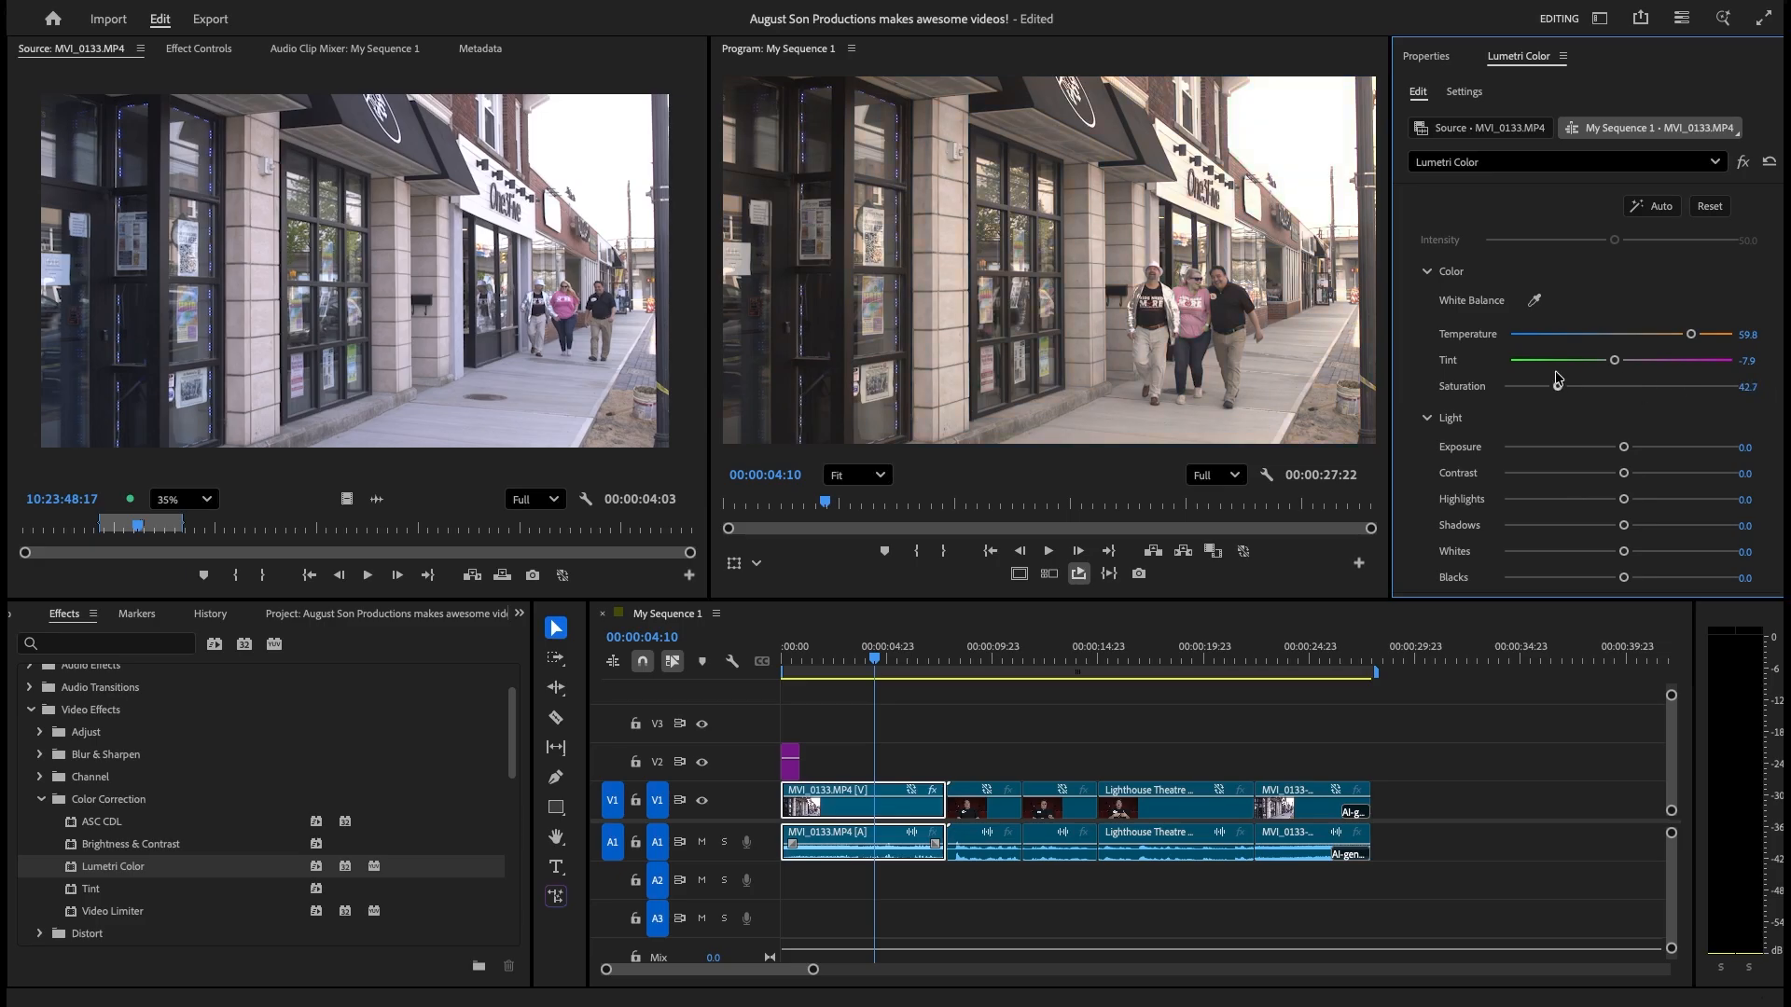
left_click_drag(1555, 372, 1551, 373)
Set the clip's contrast to 73.2, shadows to -43.1, whites to 62.3 and blacks to -71.5, and reset the whole Lumetri Color effect.
left_click_drag(1626, 473, 1703, 474)
left_click_drag(1624, 525, 1542, 583)
scroll(1472, 548, "down", 4)
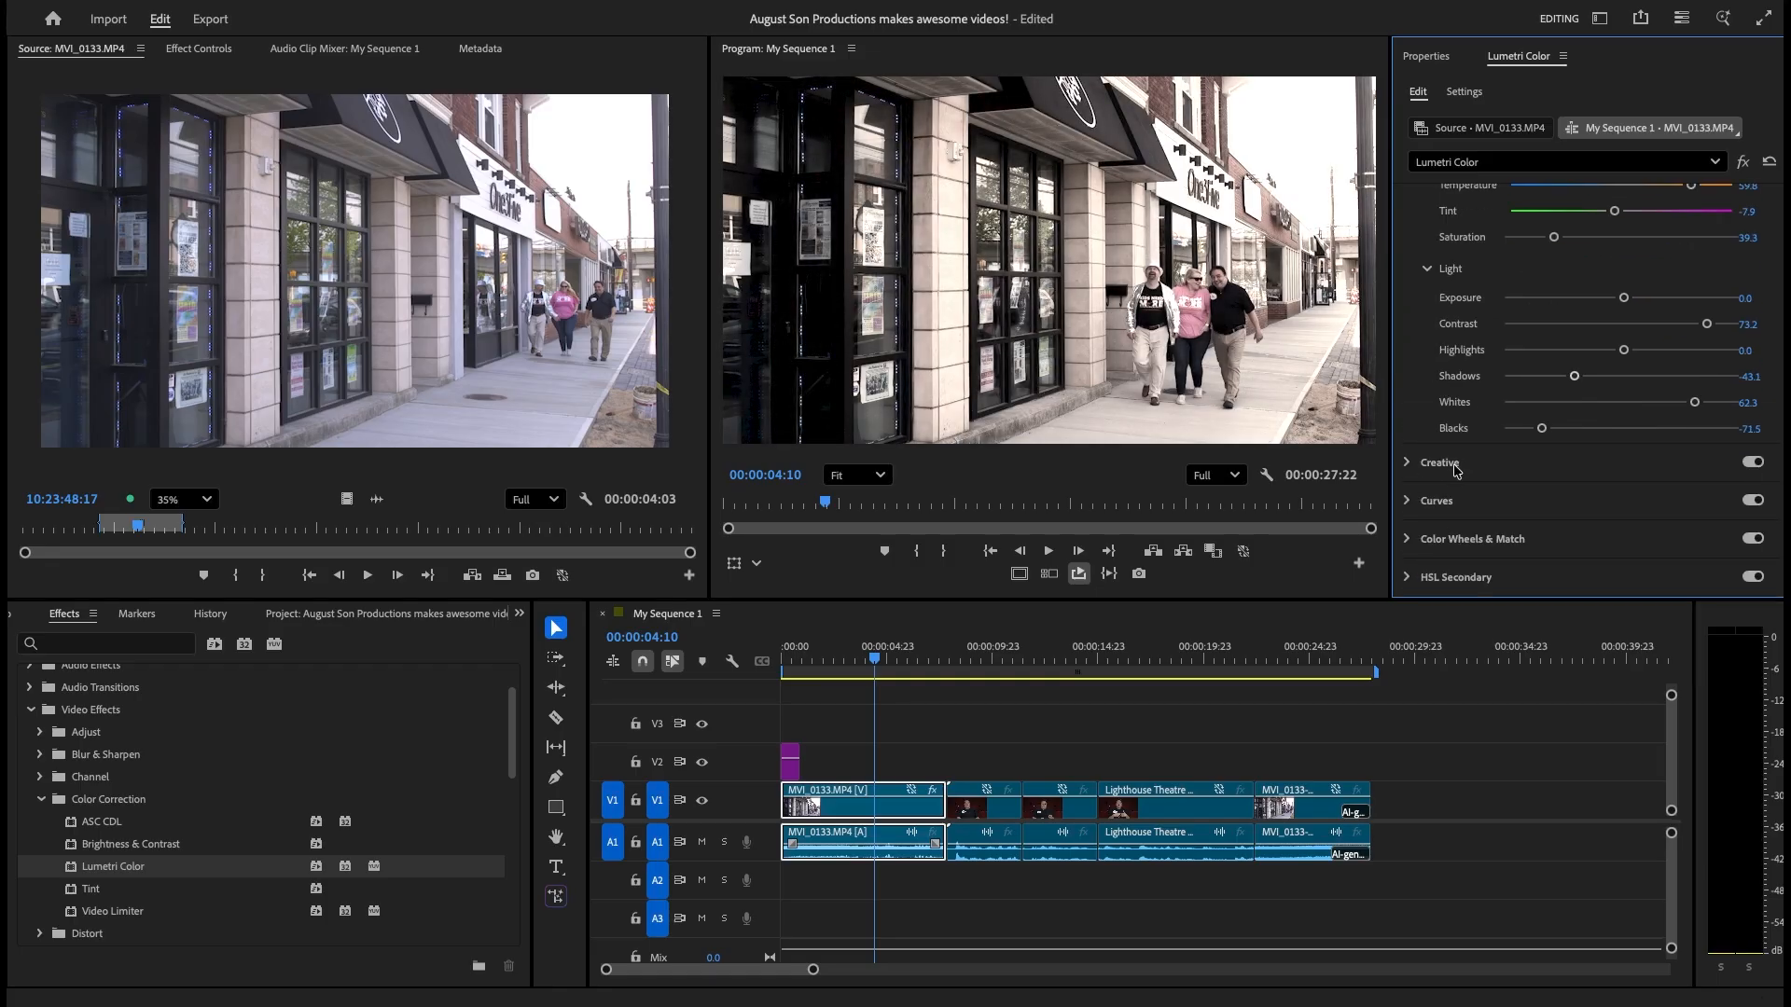
scroll(1401, 476, "up", 4)
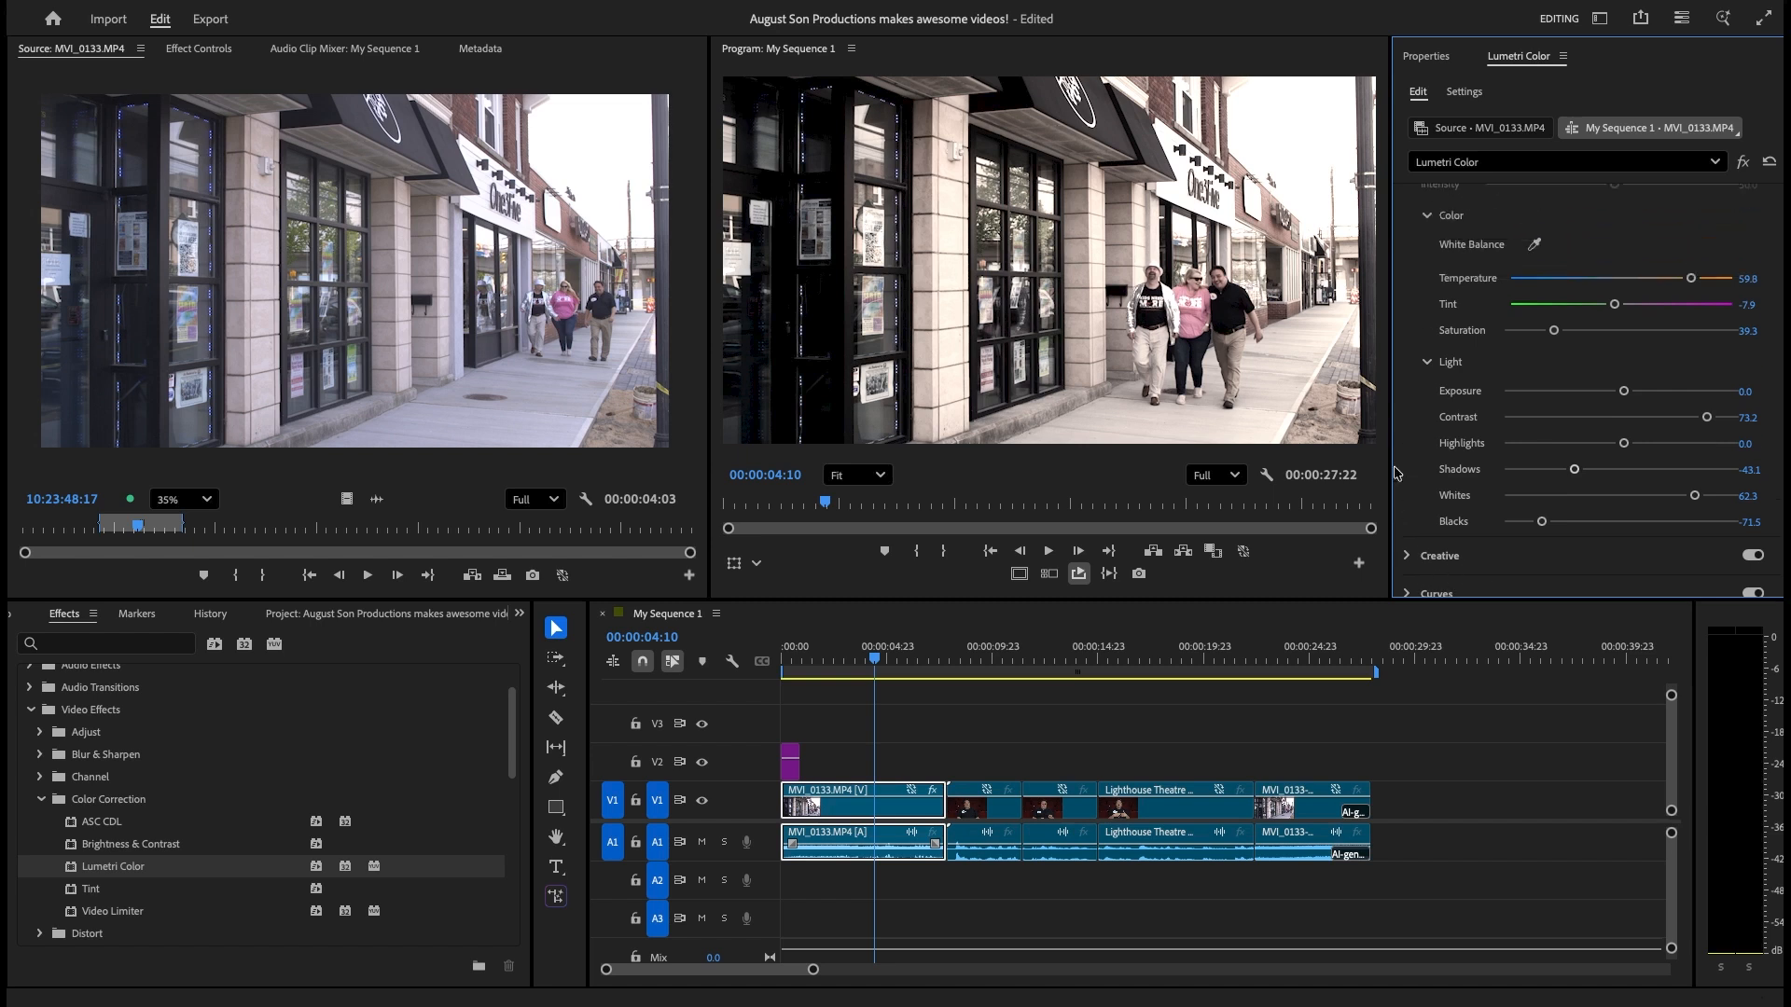
left_click(1770, 163)
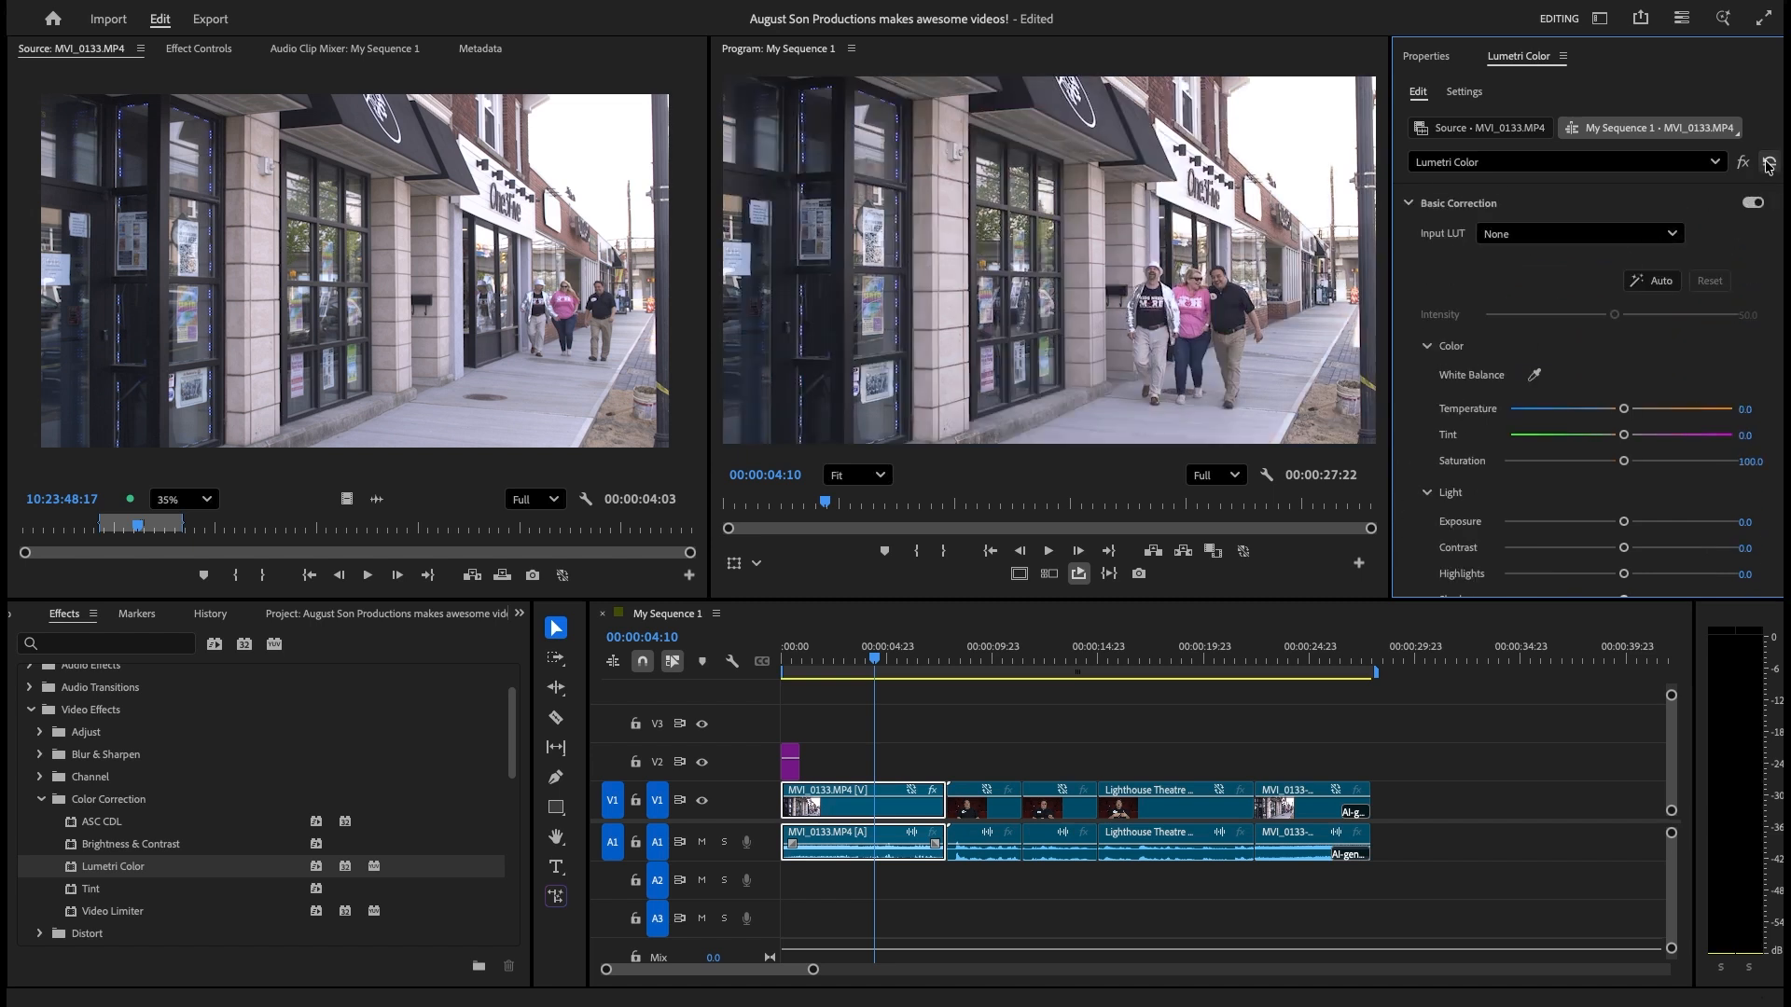
Try the ASCEND - Bleach look from the Creative section on the first clip, and undo it.
scroll(1484, 373, "down", 3)
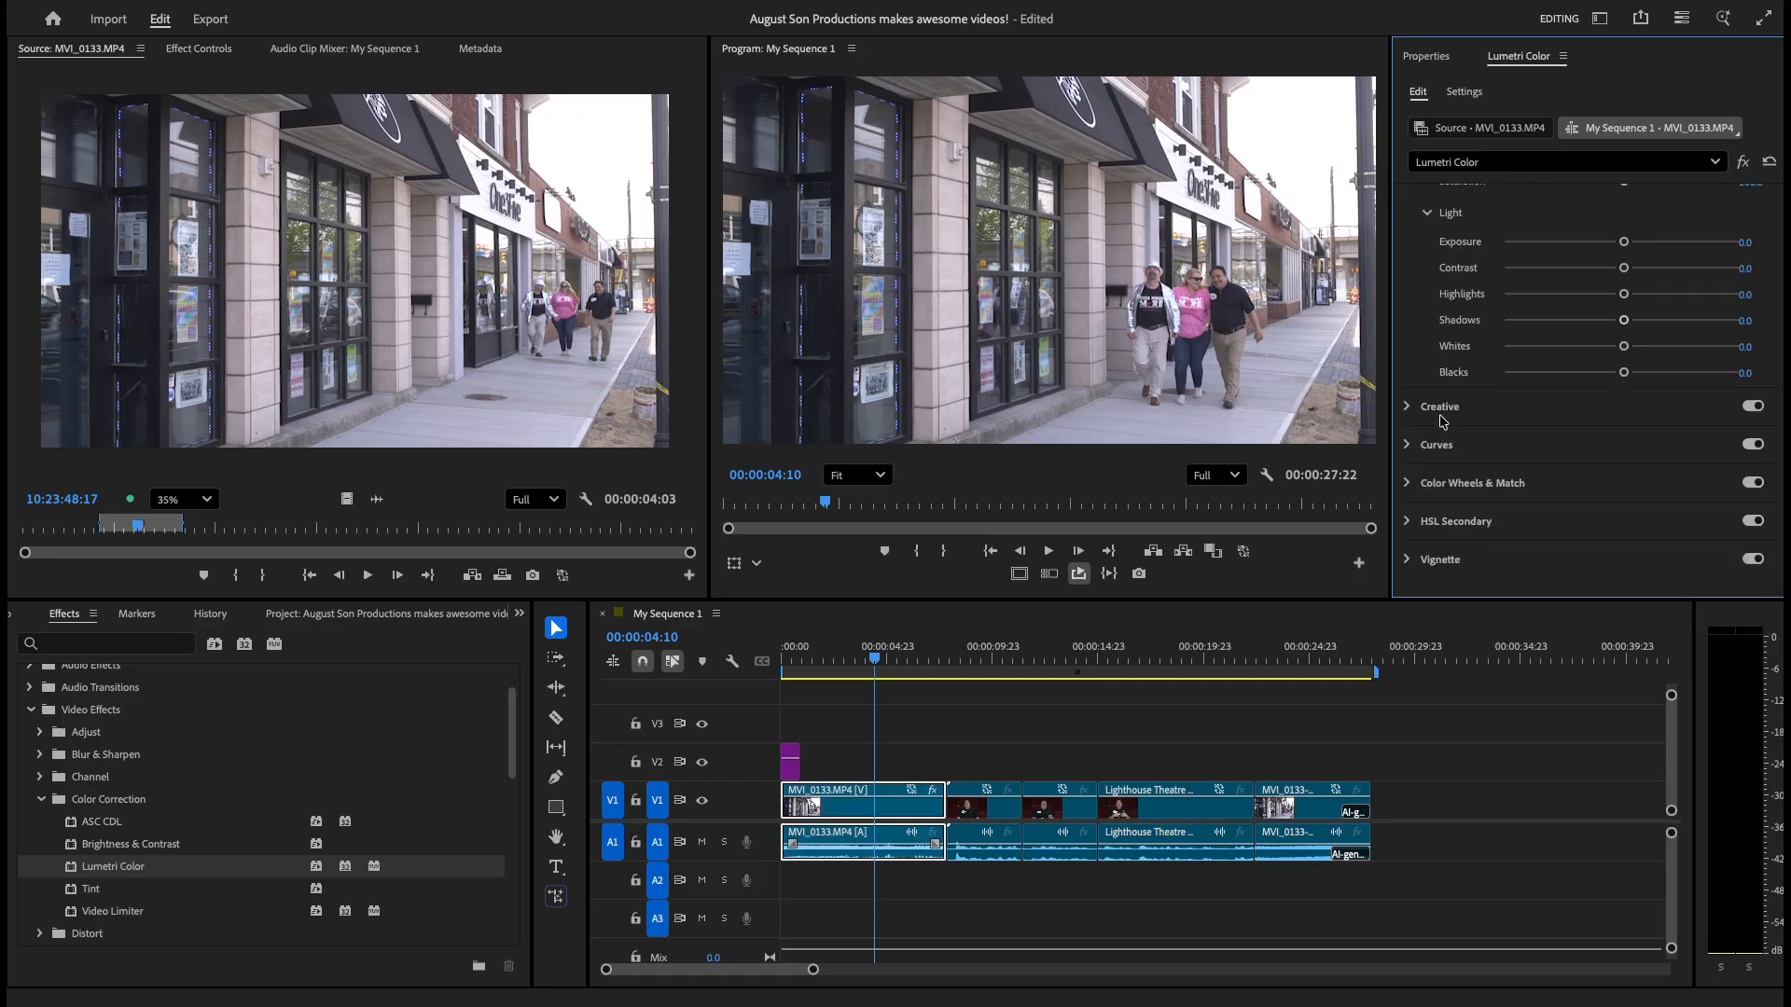
left_click(1414, 409)
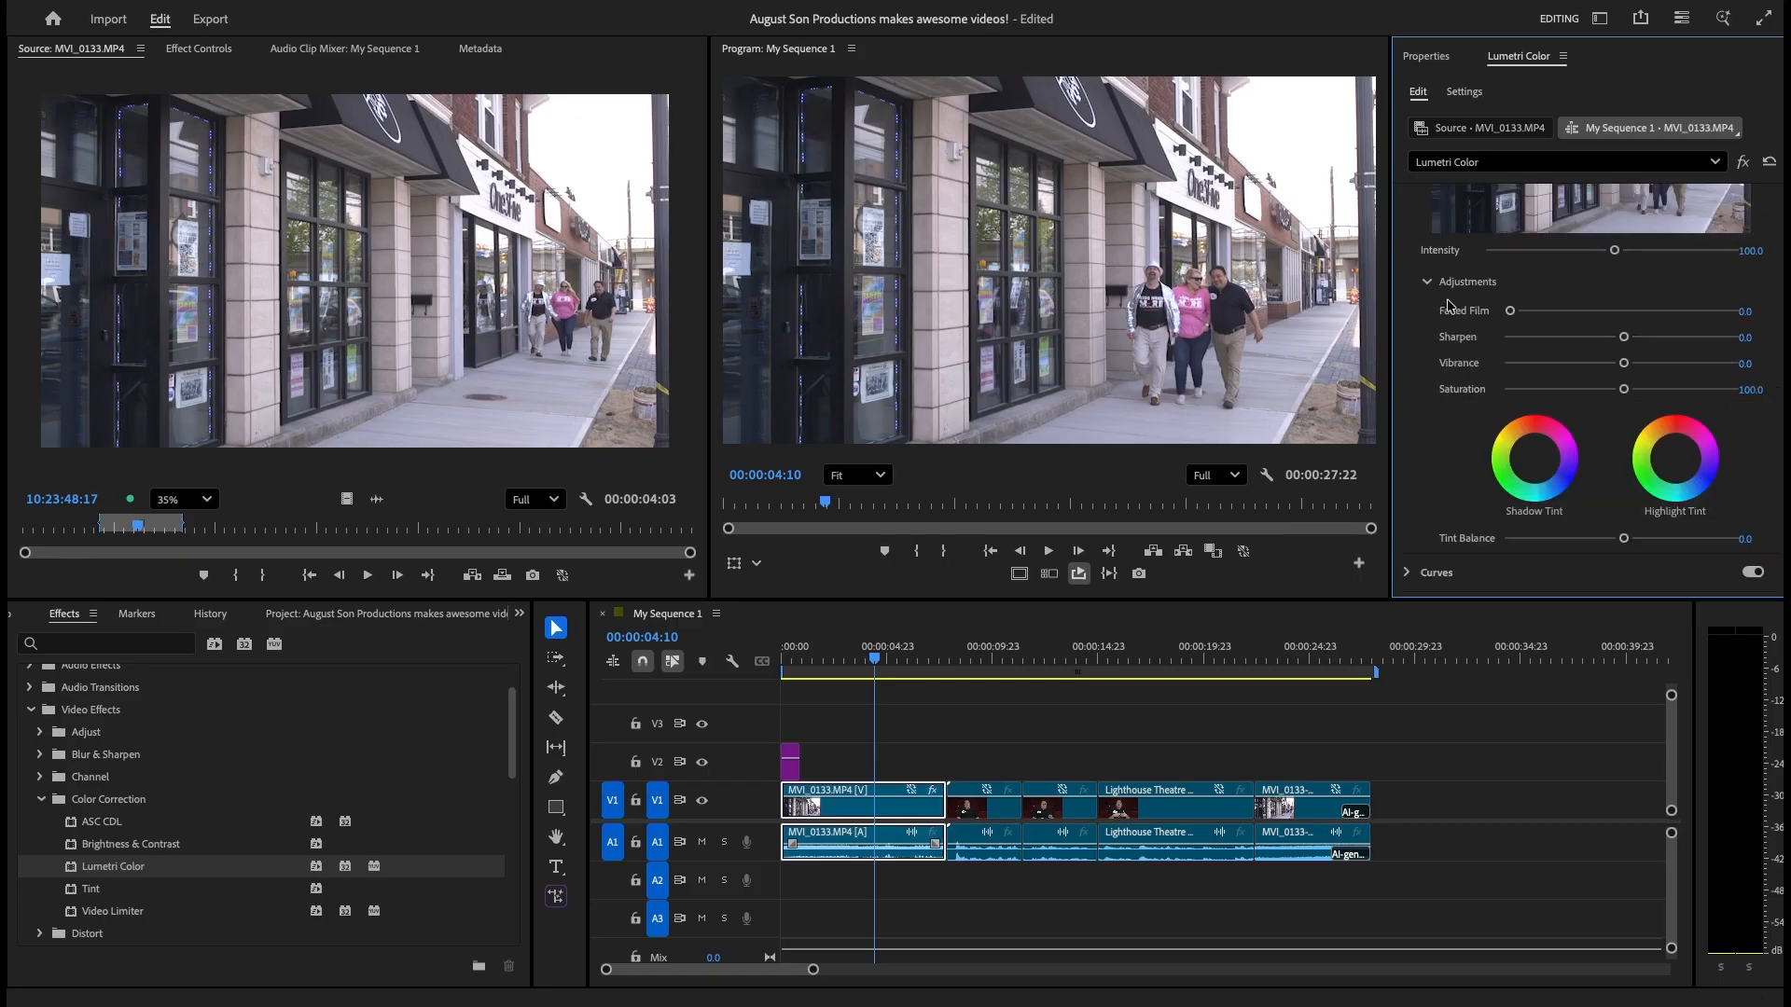
scroll(1436, 364, "up", 3)
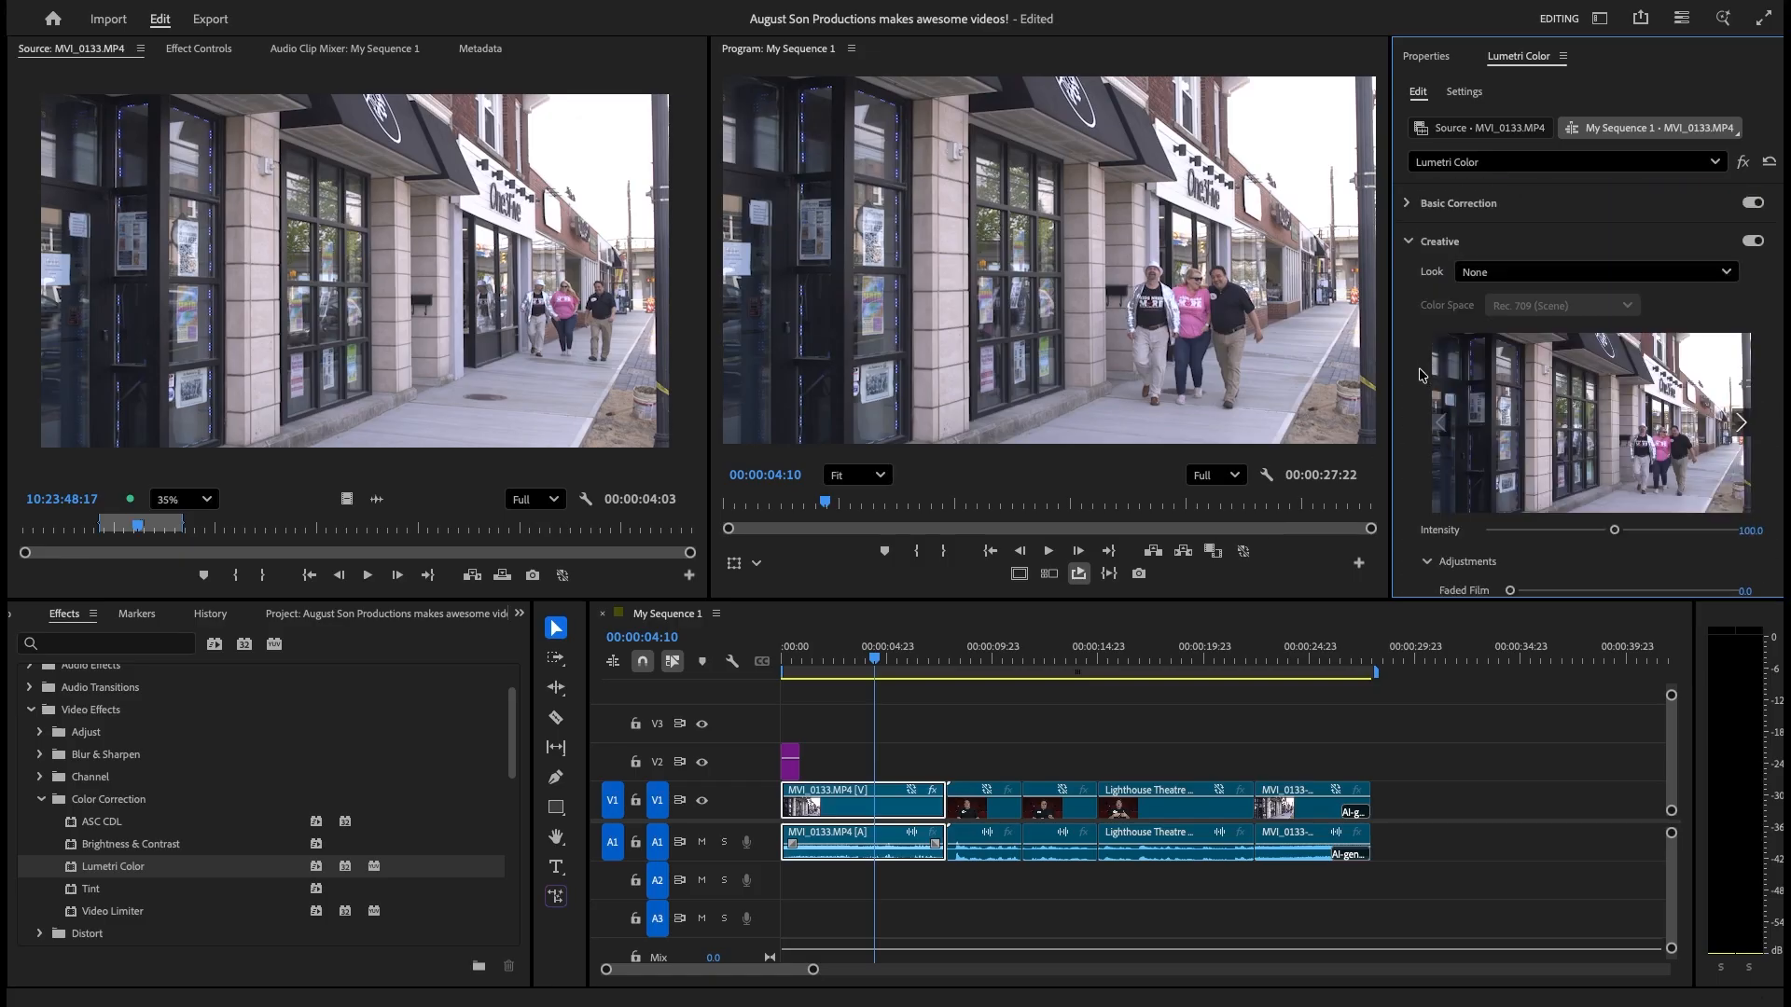
left_click(1555, 279)
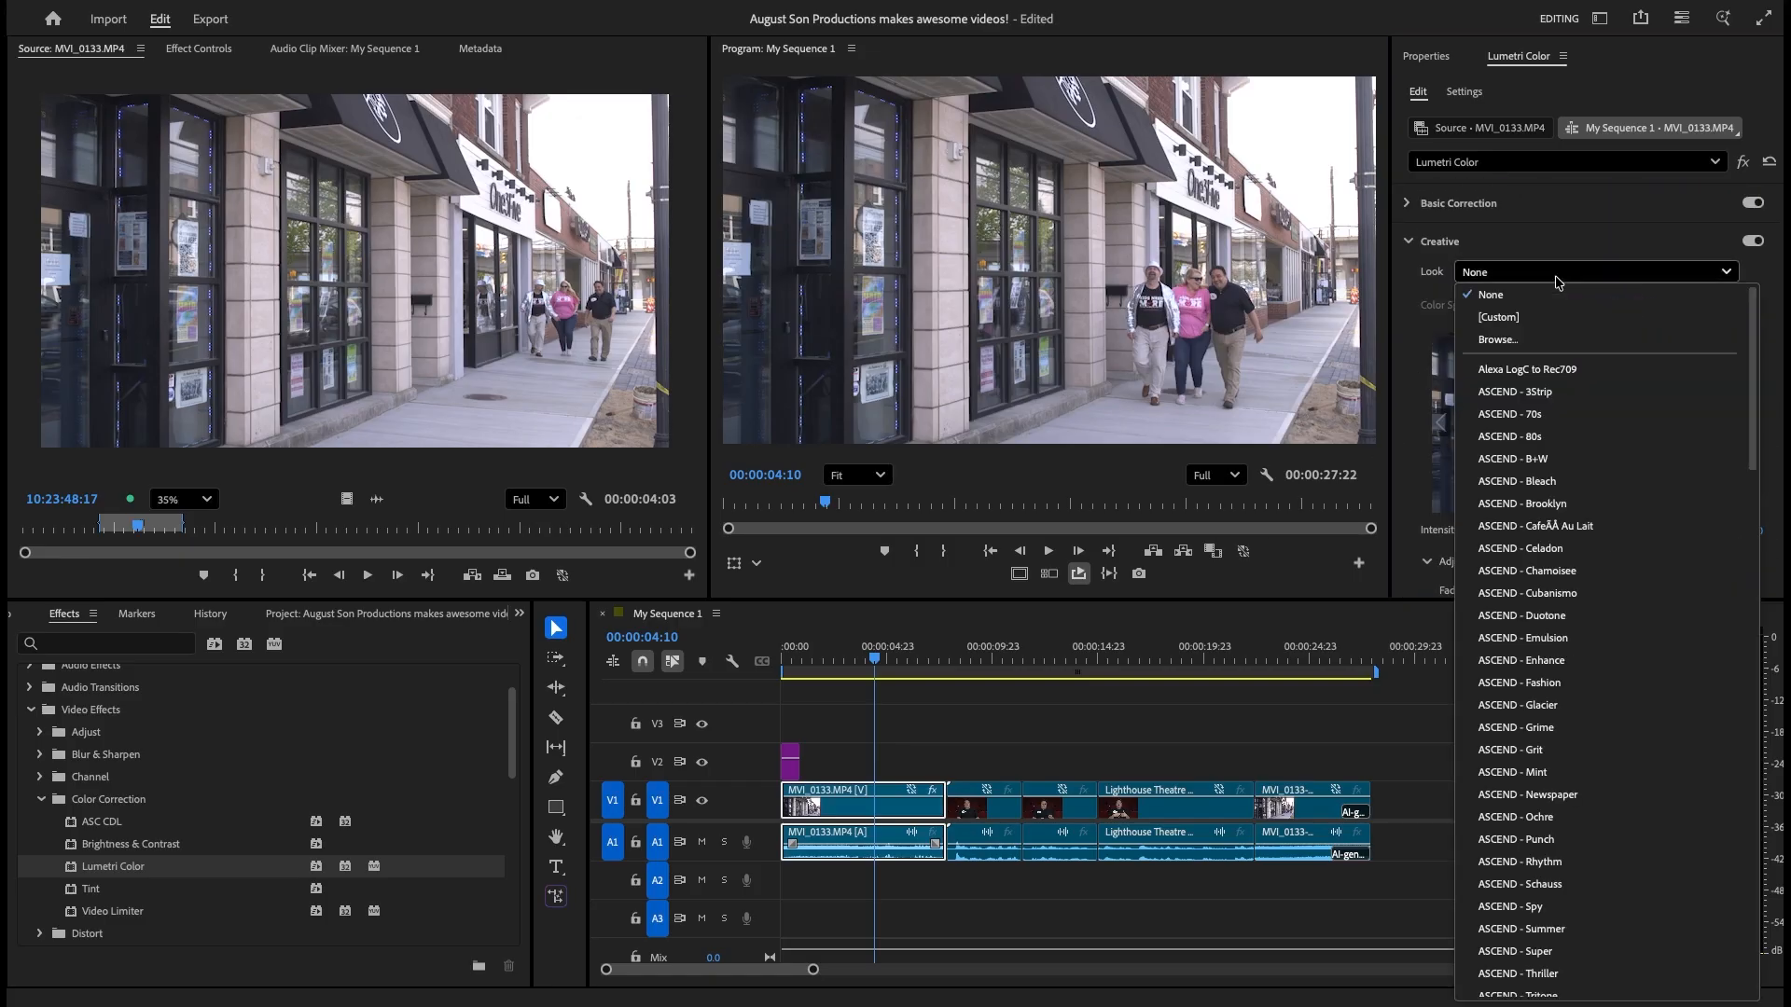
left_click(1567, 482)
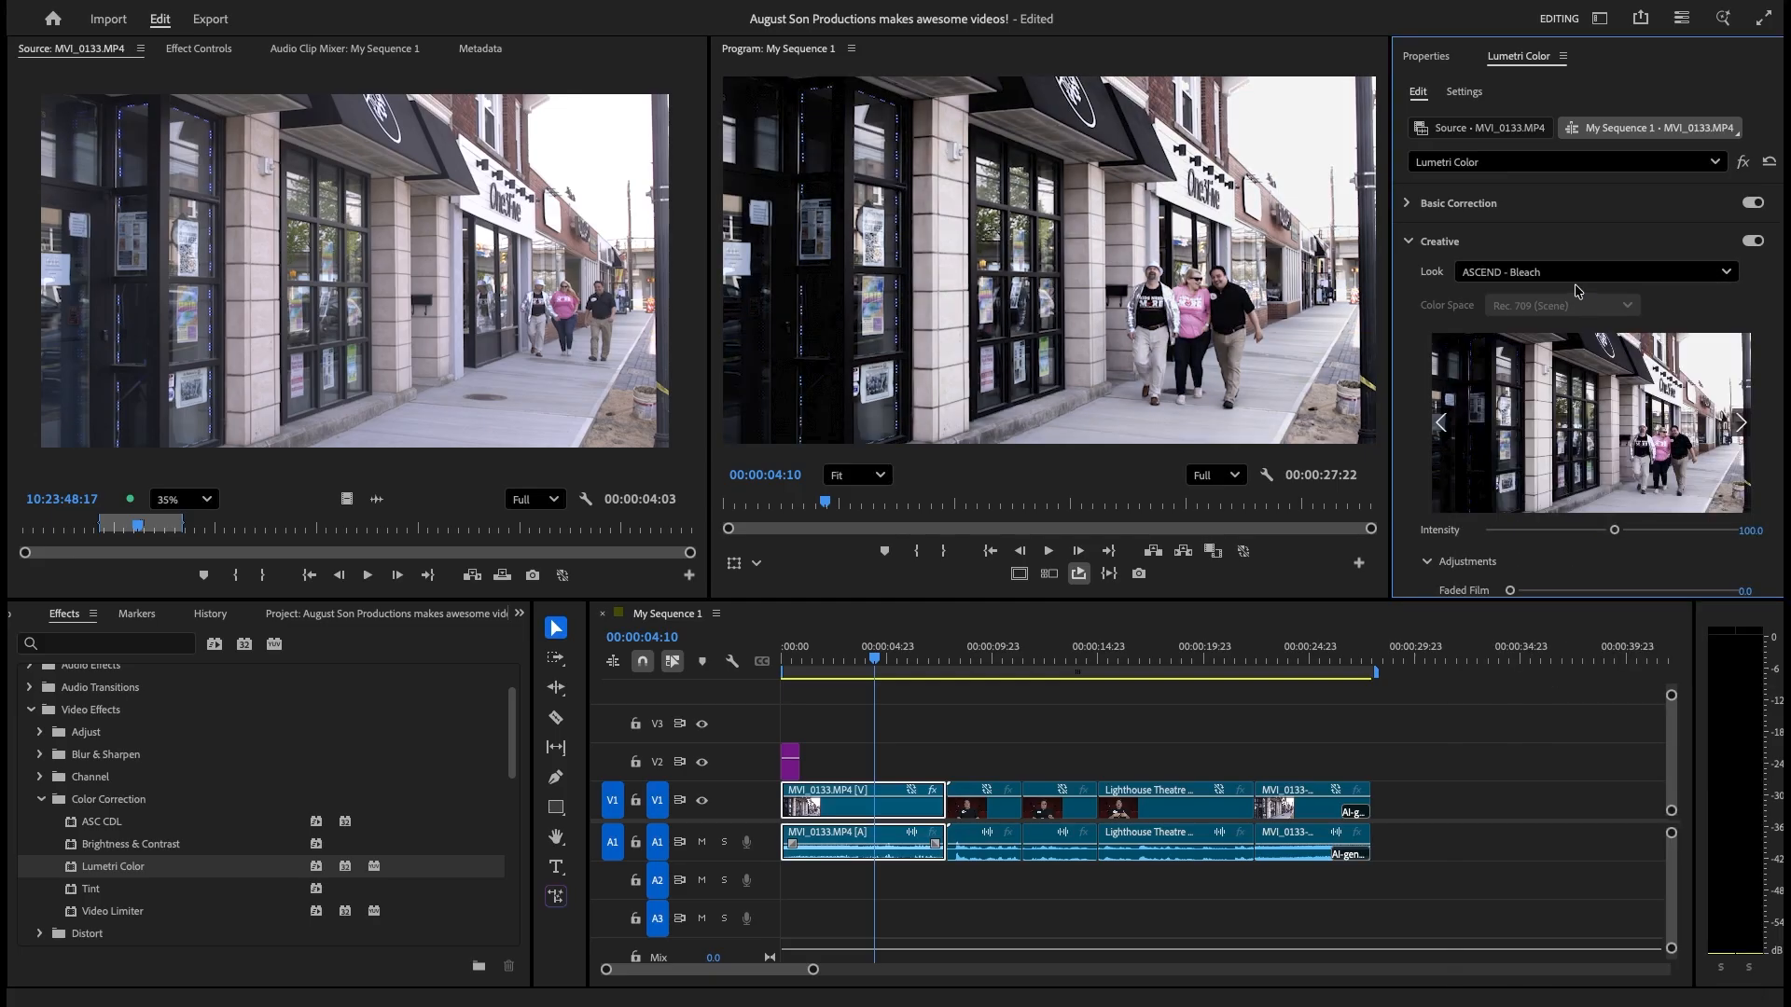
key("ctrl+z")
Apply the ASCEND - Duotone creative look to the first clip with an intensity of 98.8.
left_click(1548, 271)
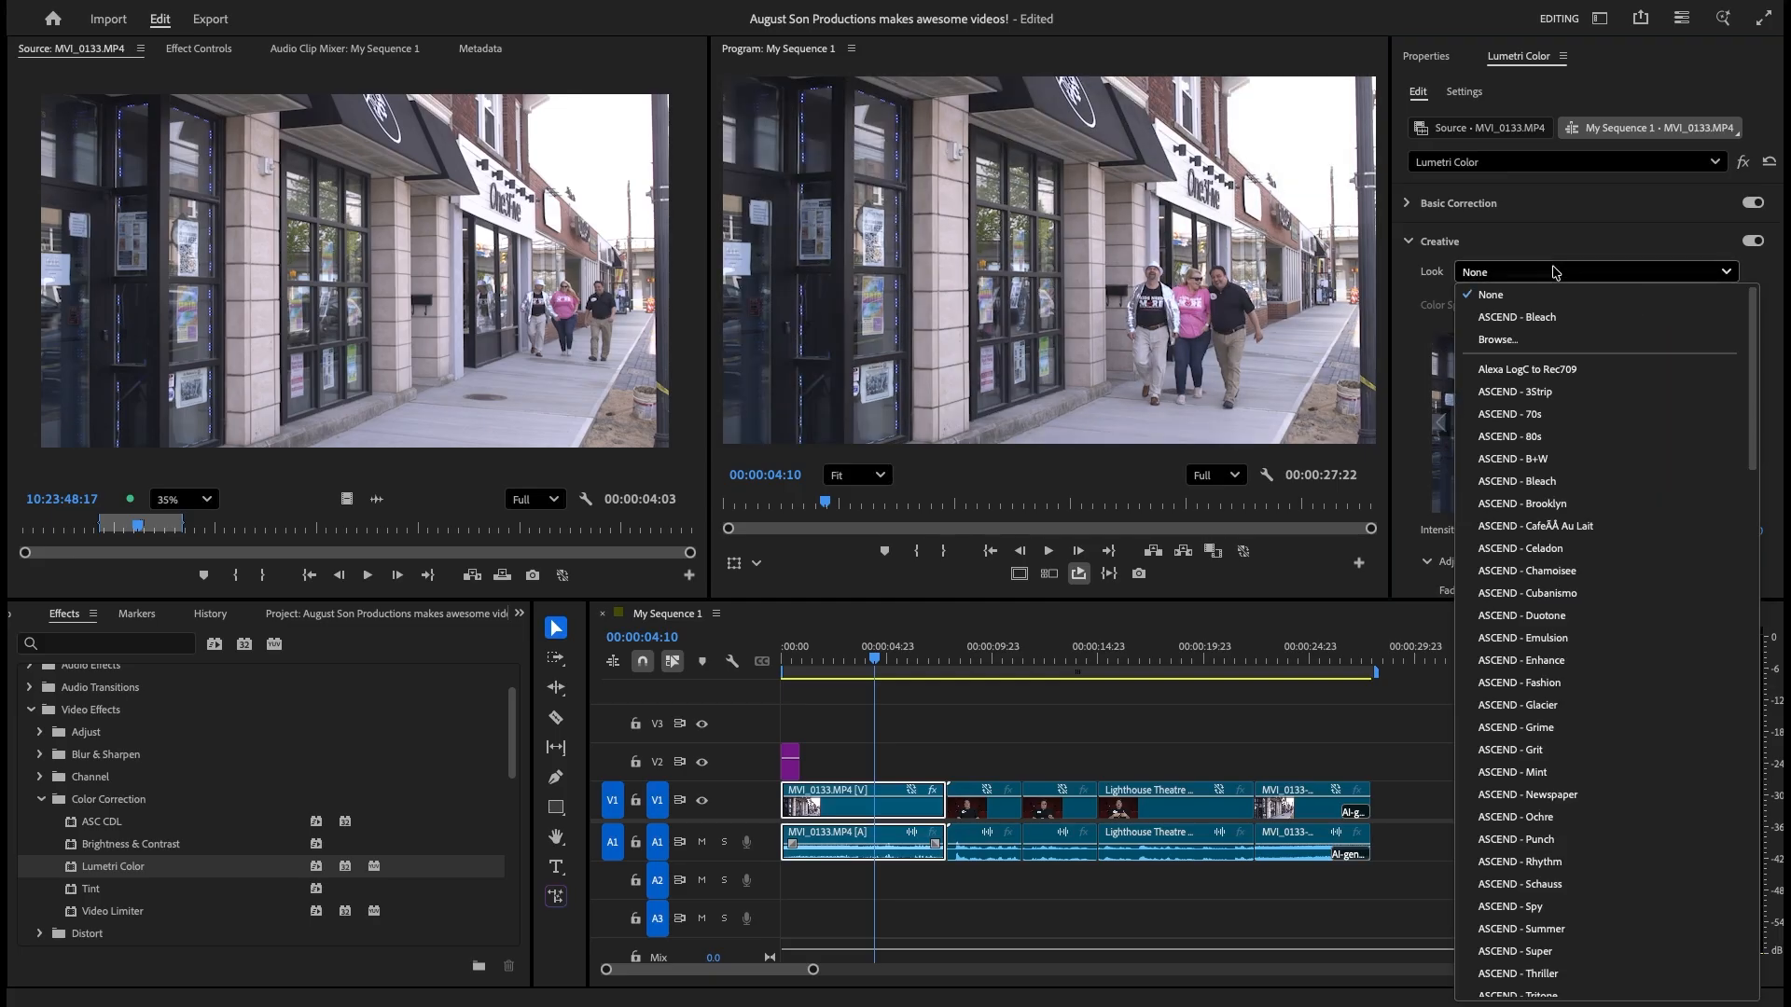
left_click(1540, 618)
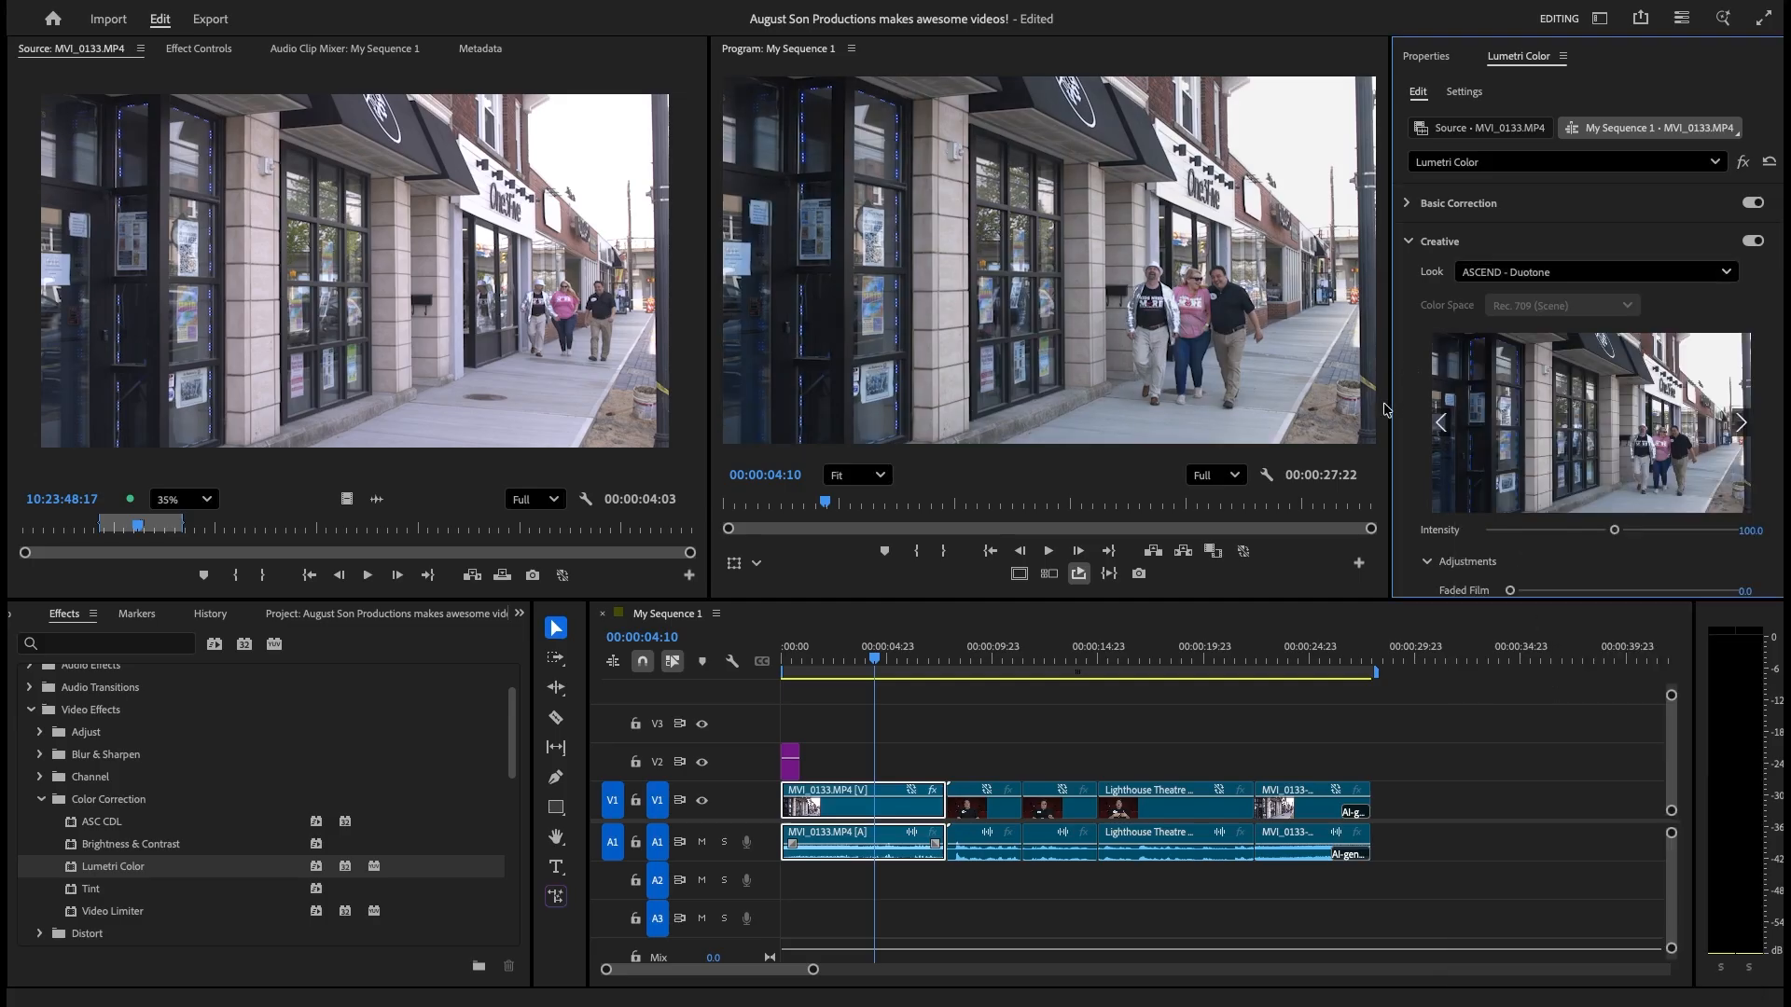
mouse_move(1615, 530)
left_mouse_down()
mouse_move(1491, 538)
mouse_move(1611, 530)
left_mouse_up()
Look through the Video Effects categories, and list the Dissolve transitions under Video Transitions.
scroll(105, 767, "up", 2)
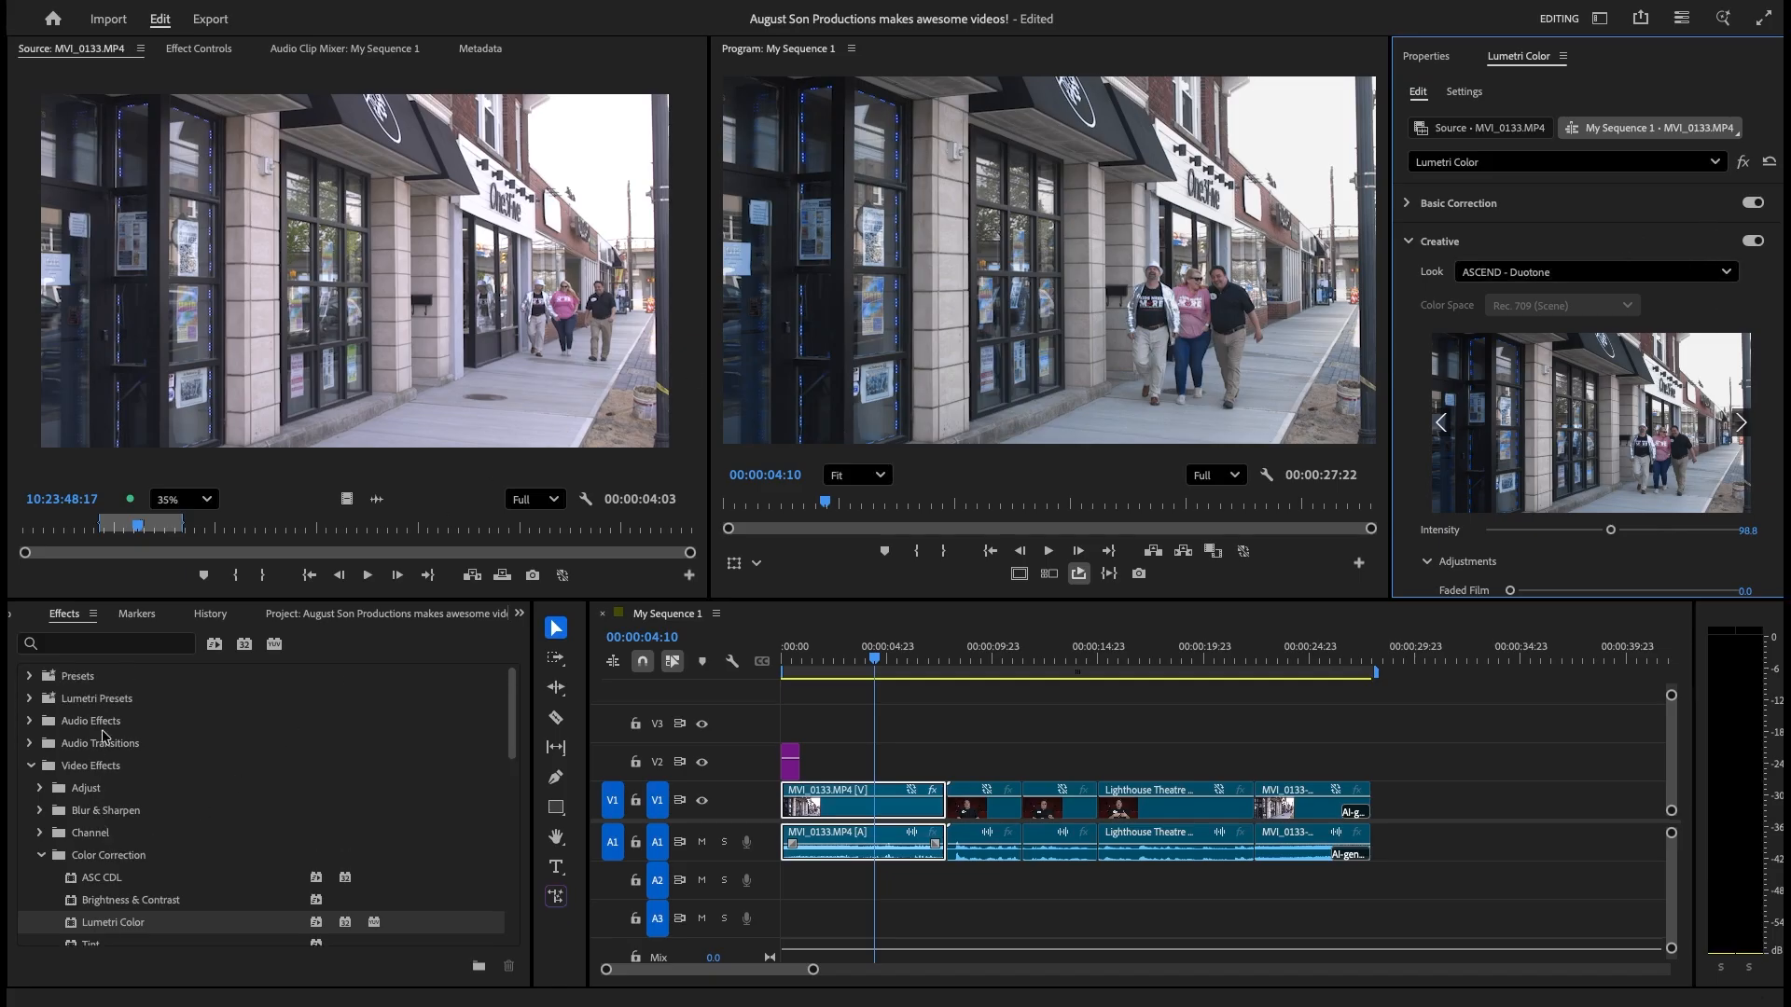
left_click(345, 646)
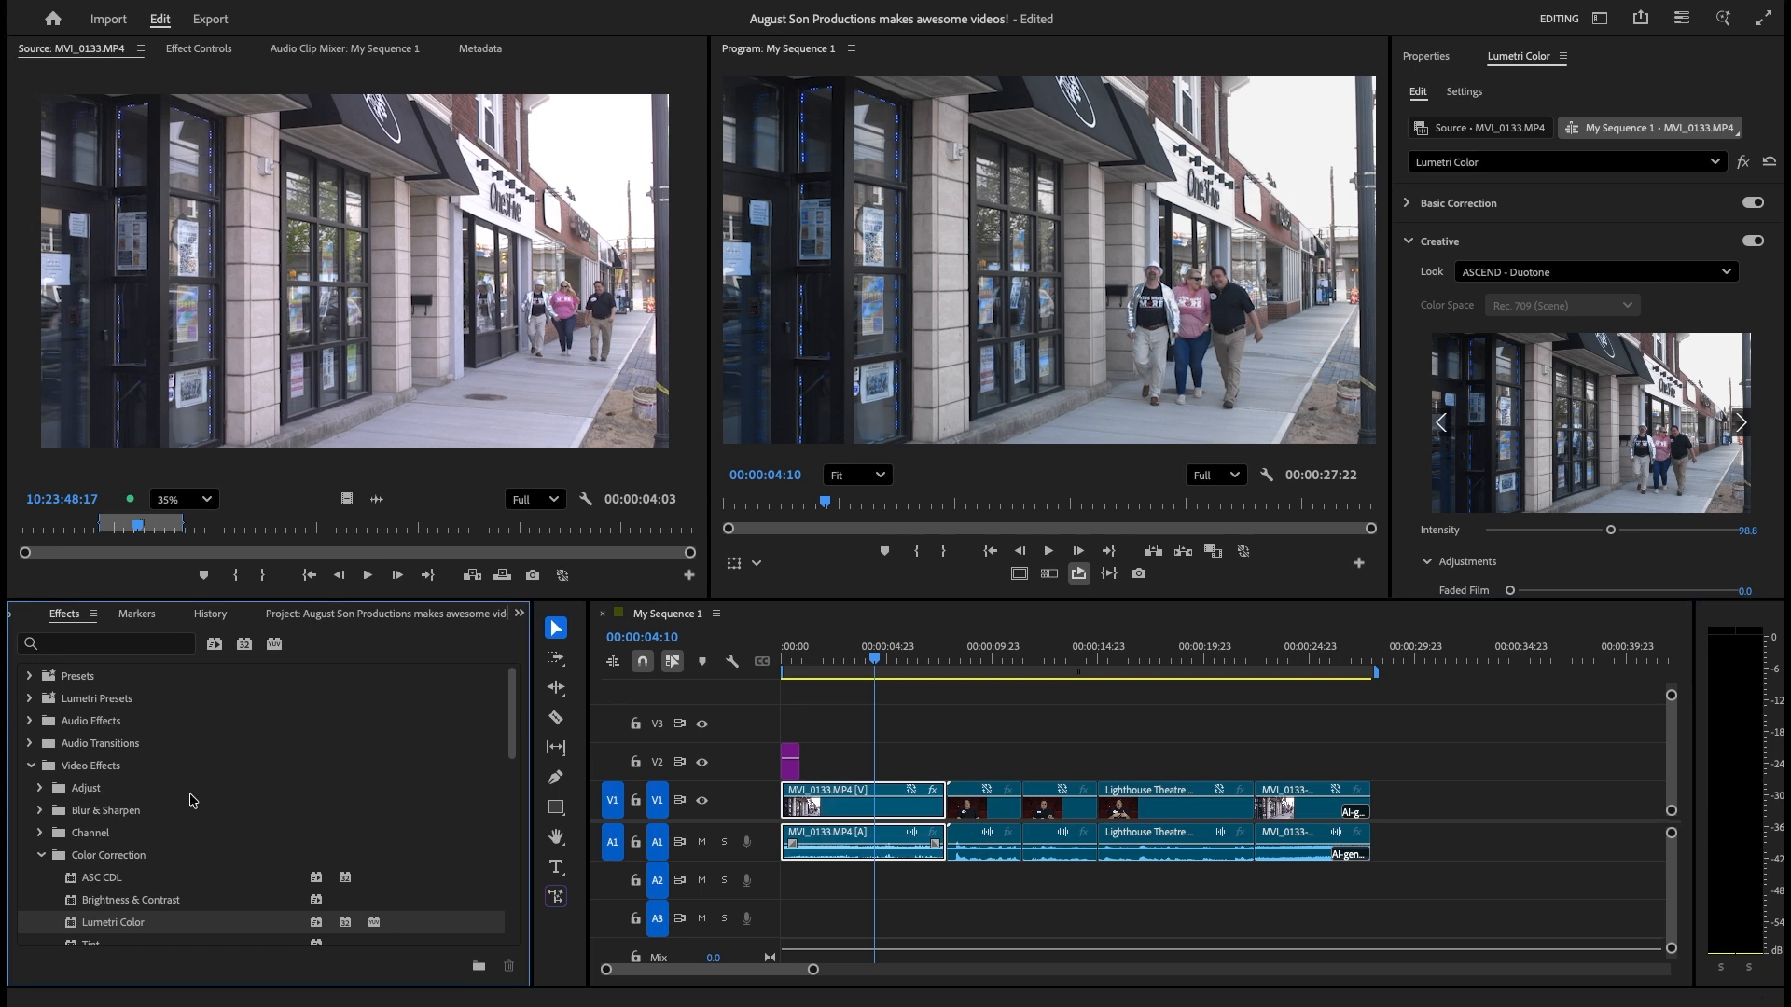
scroll(53, 842, "down", 2)
scroll(53, 843, "down", 7)
scroll(58, 840, "up", 9)
left_click(32, 766)
left_click(31, 790)
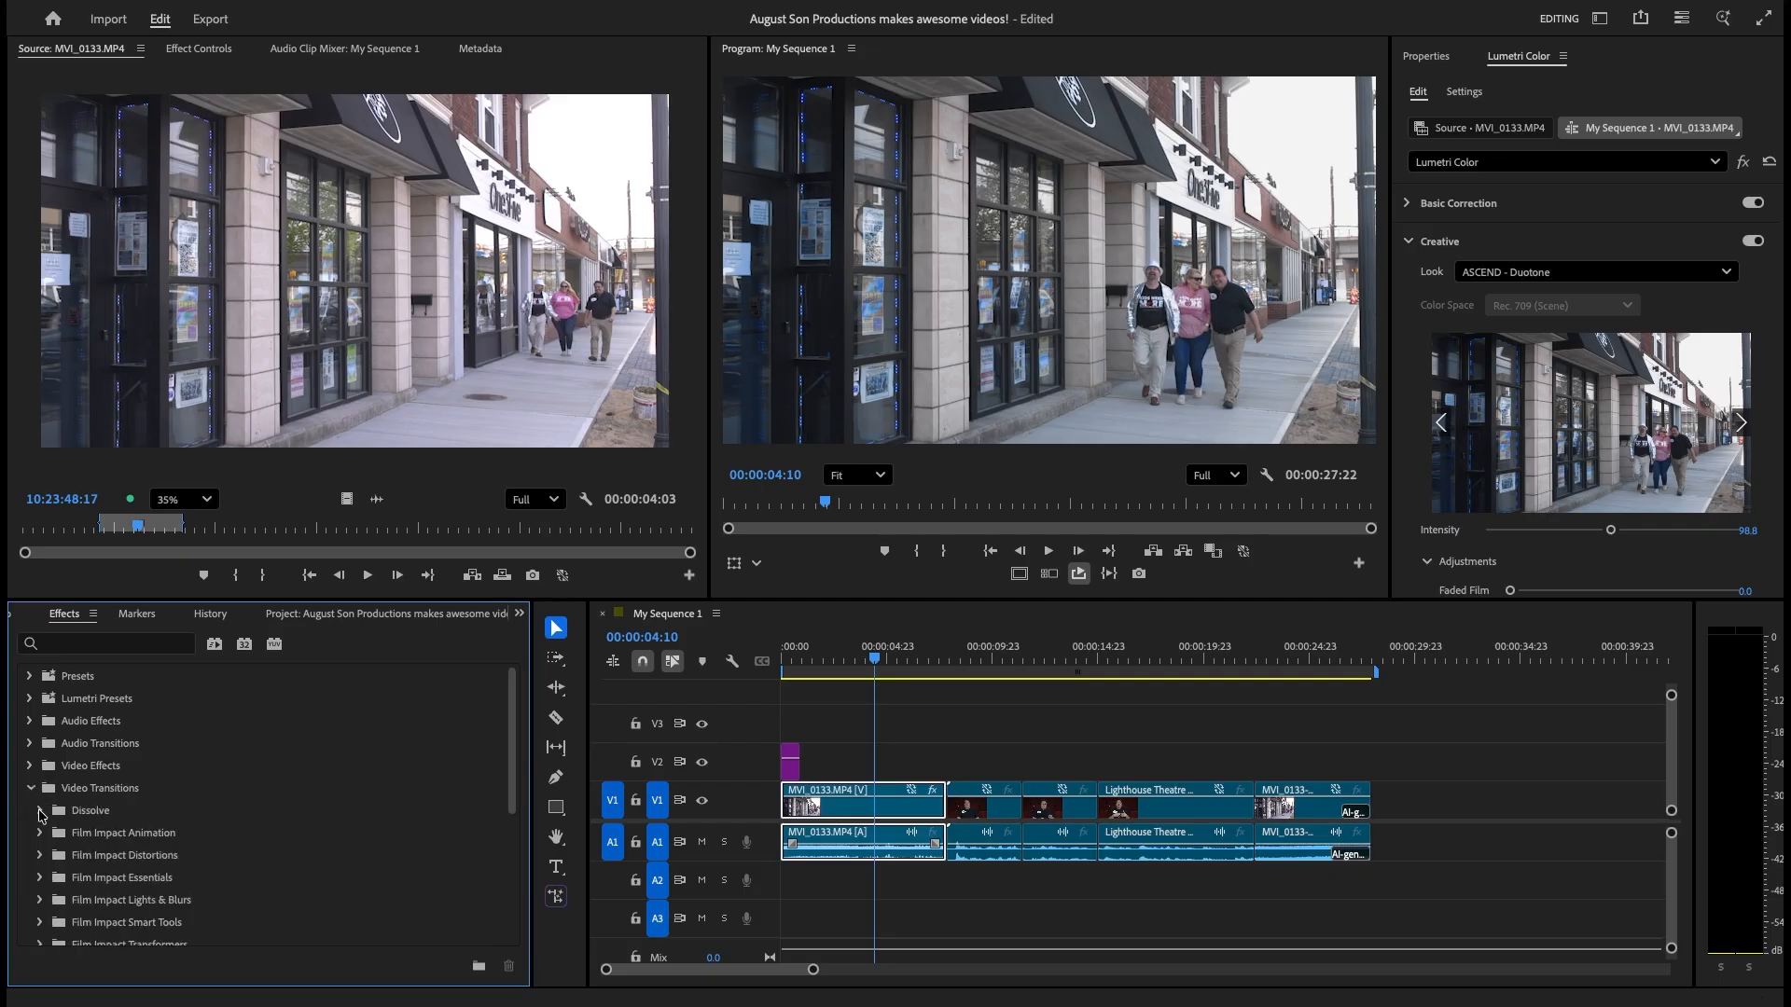
left_click(40, 811)
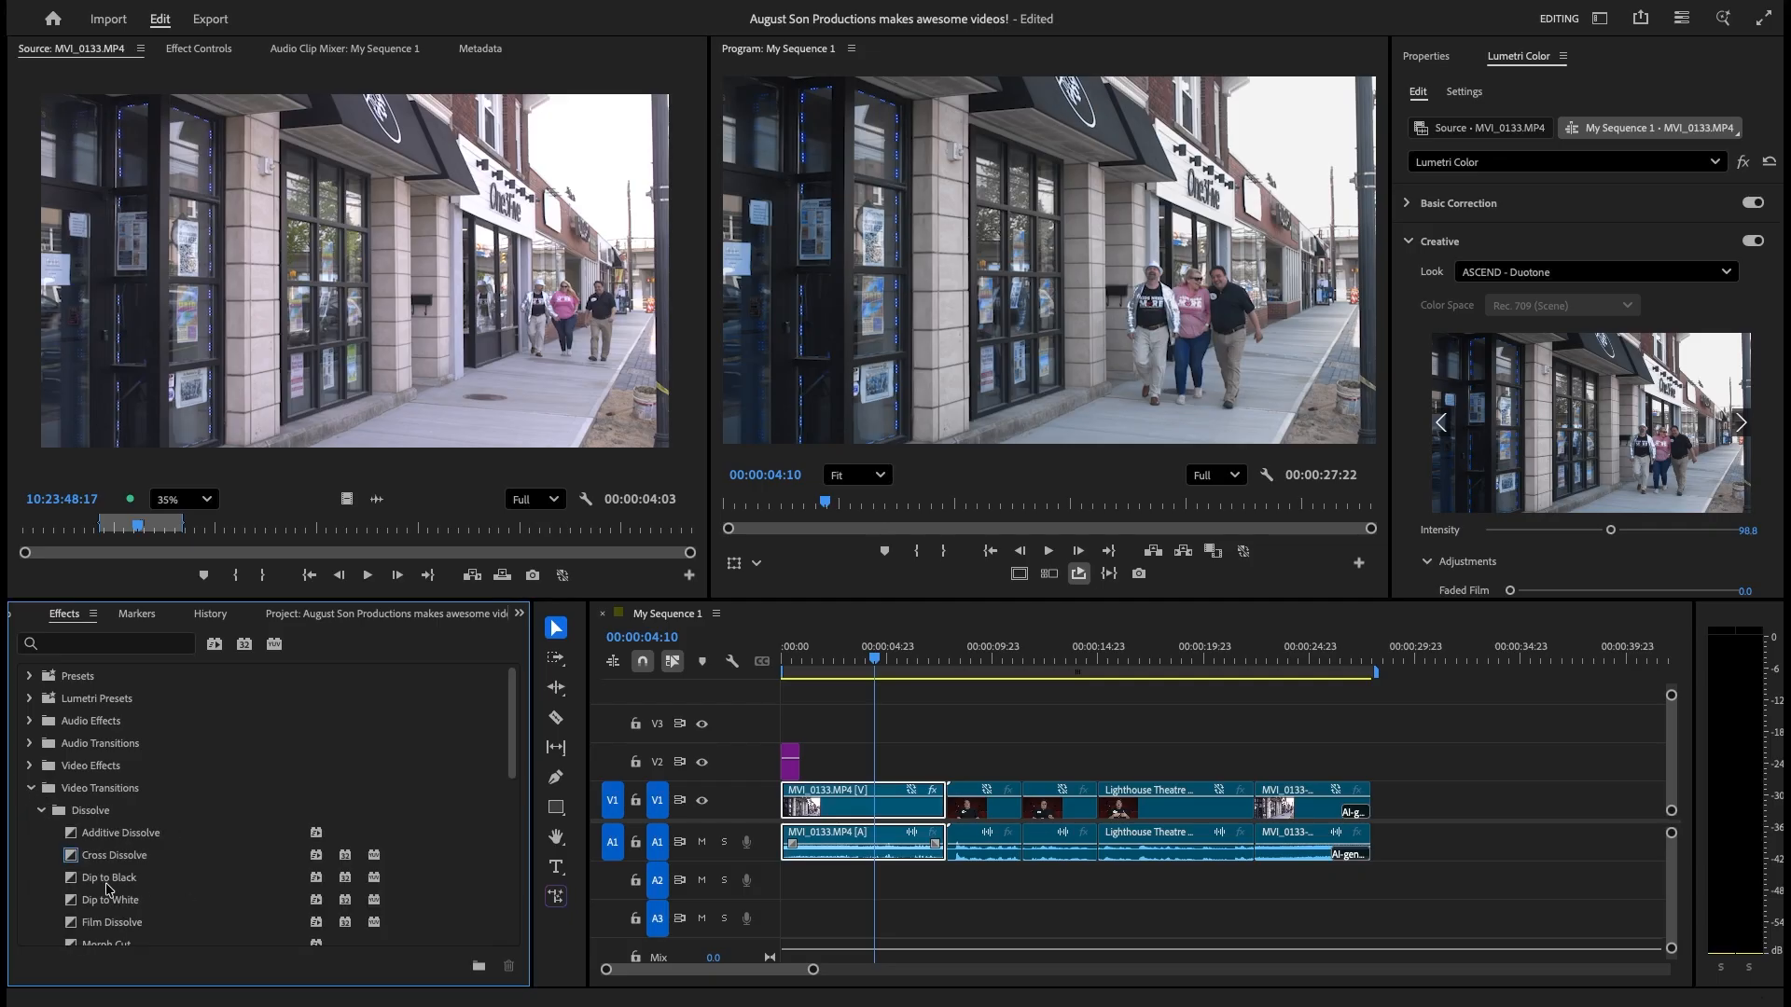
Add a Dip to Black transition at the cut between the first two clips on V1, and play through it.
left_click_drag(108, 884, 944, 806)
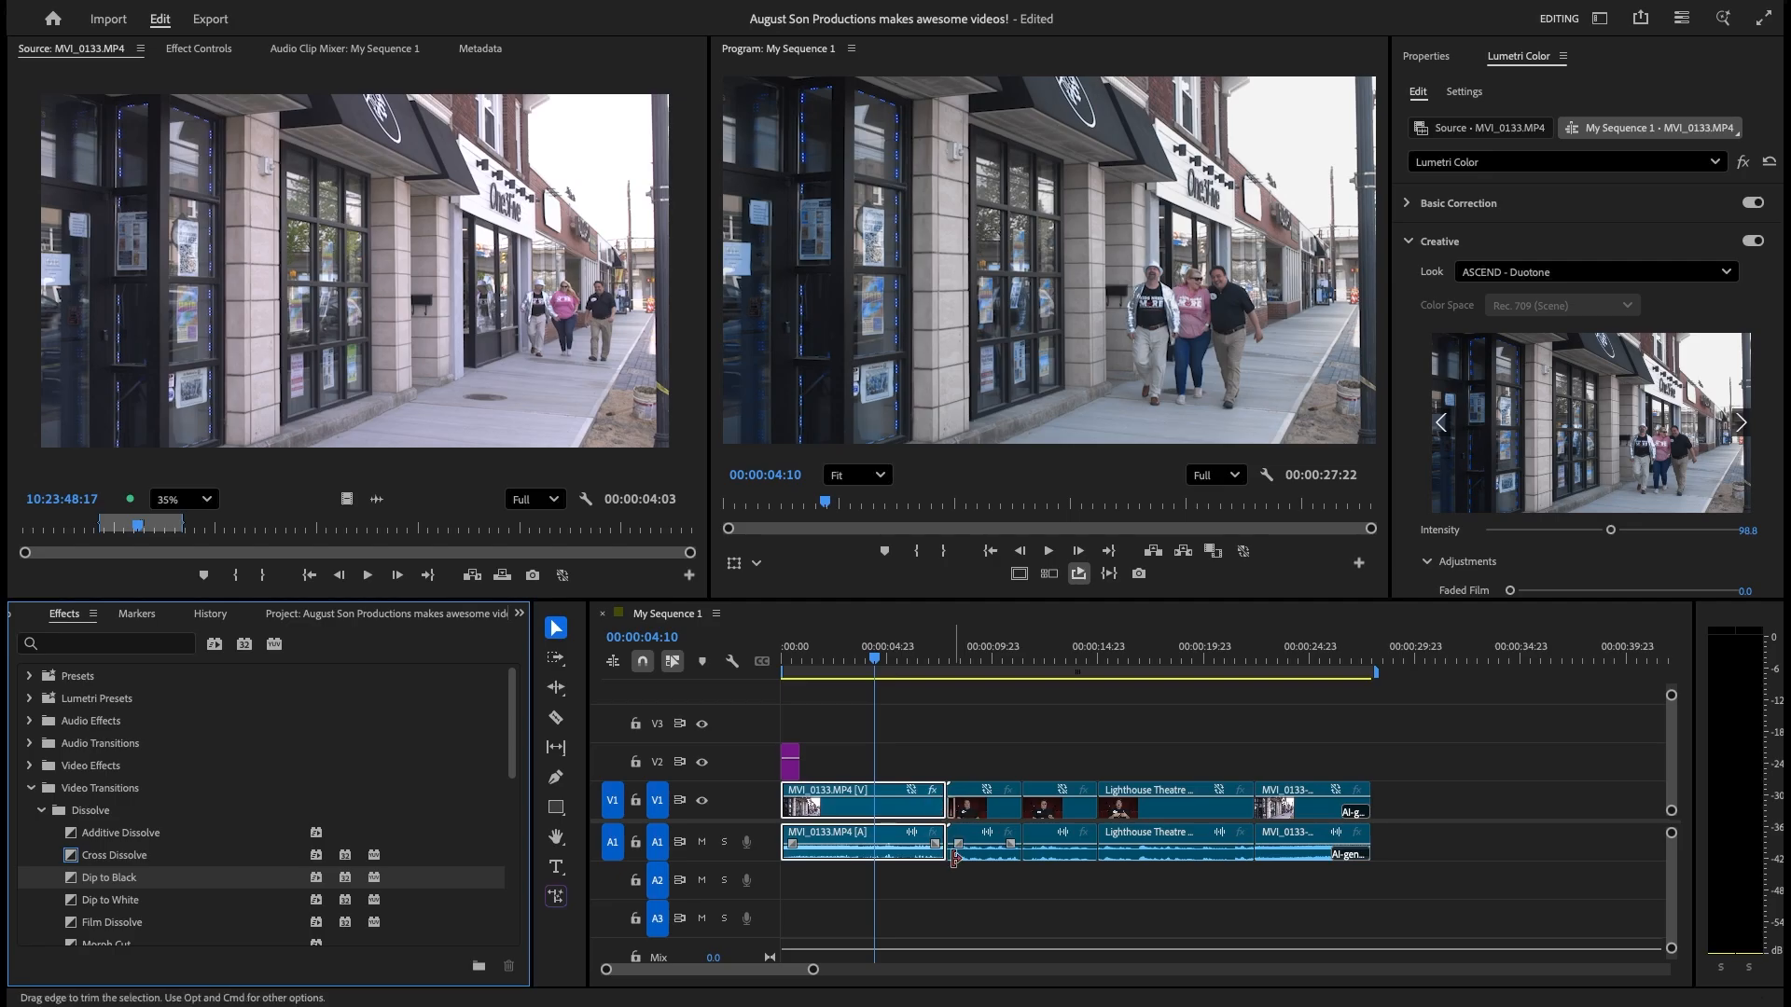
left_click(930, 664)
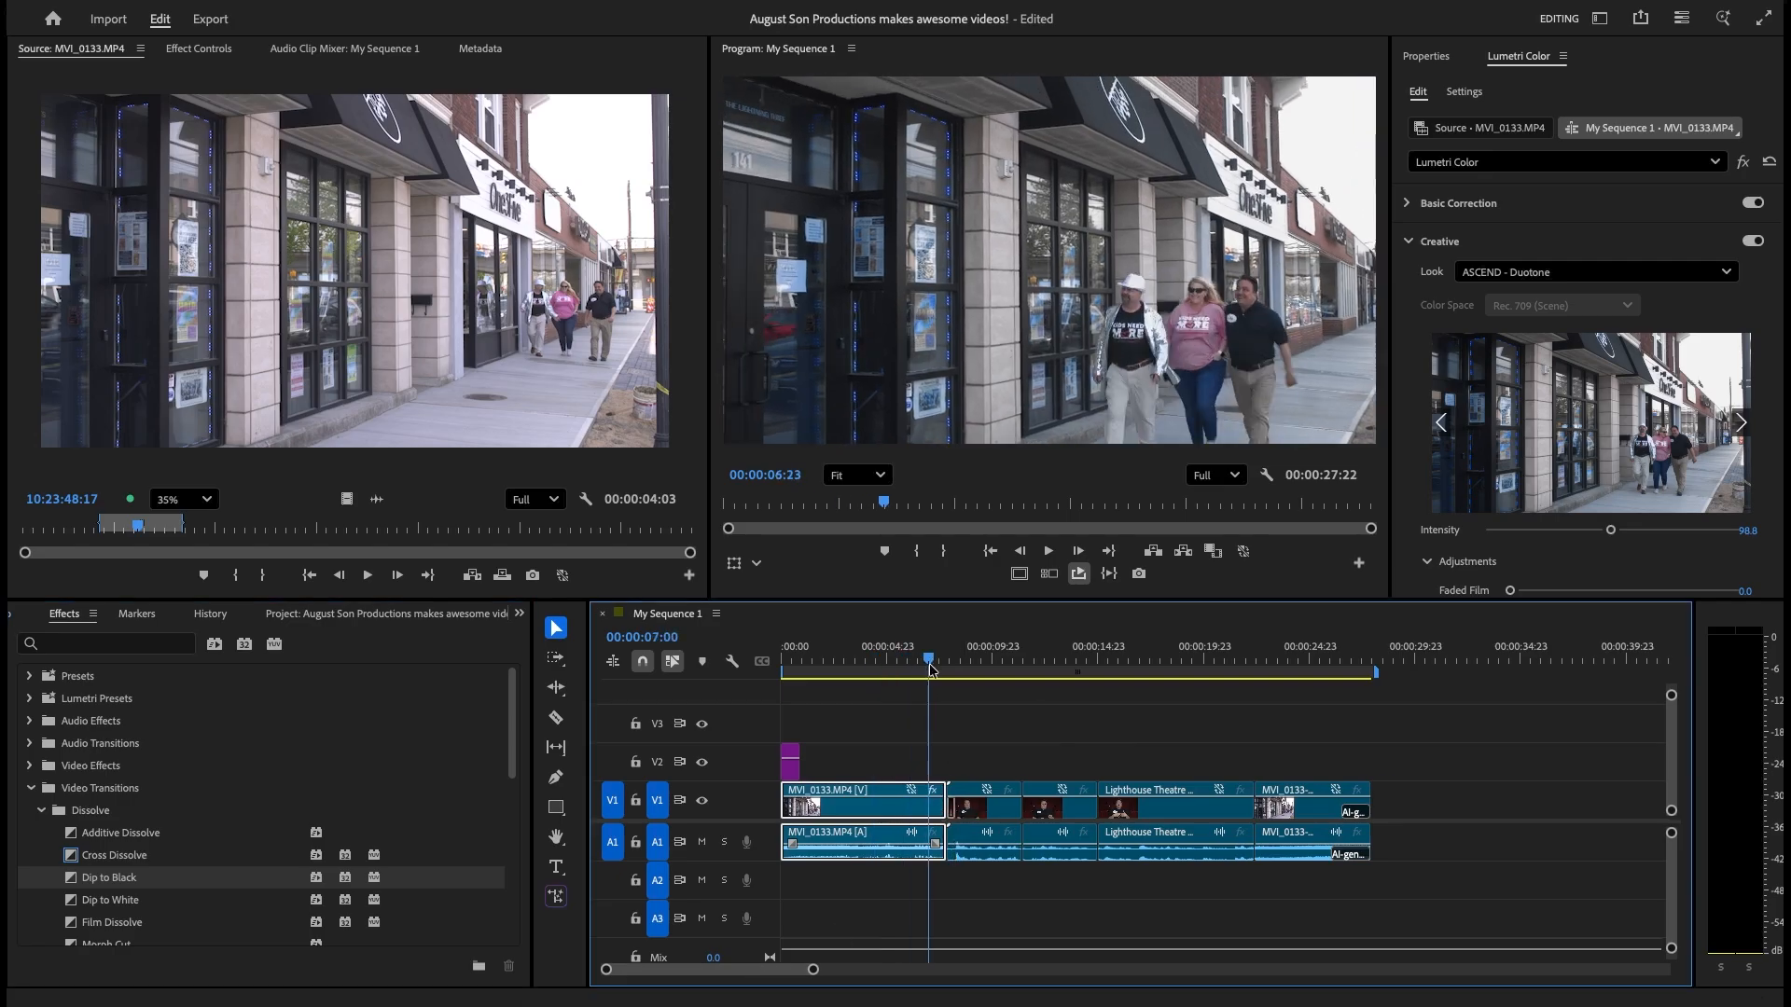
key("space")
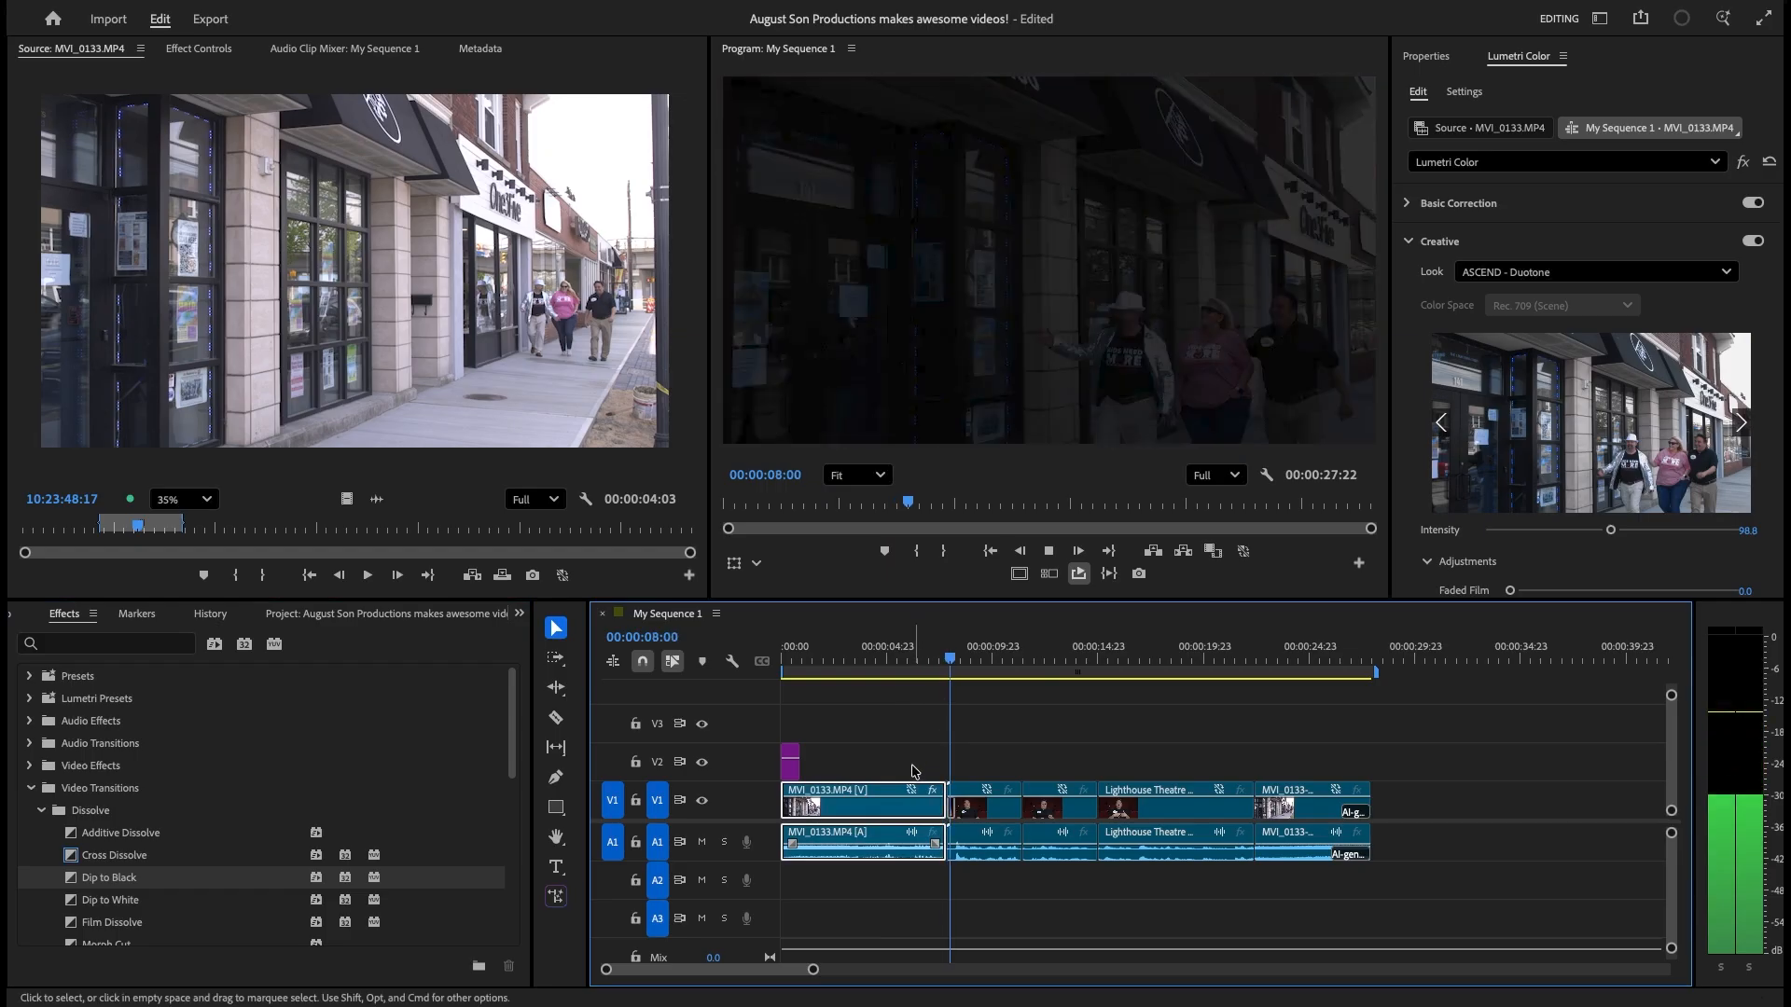
key("space")
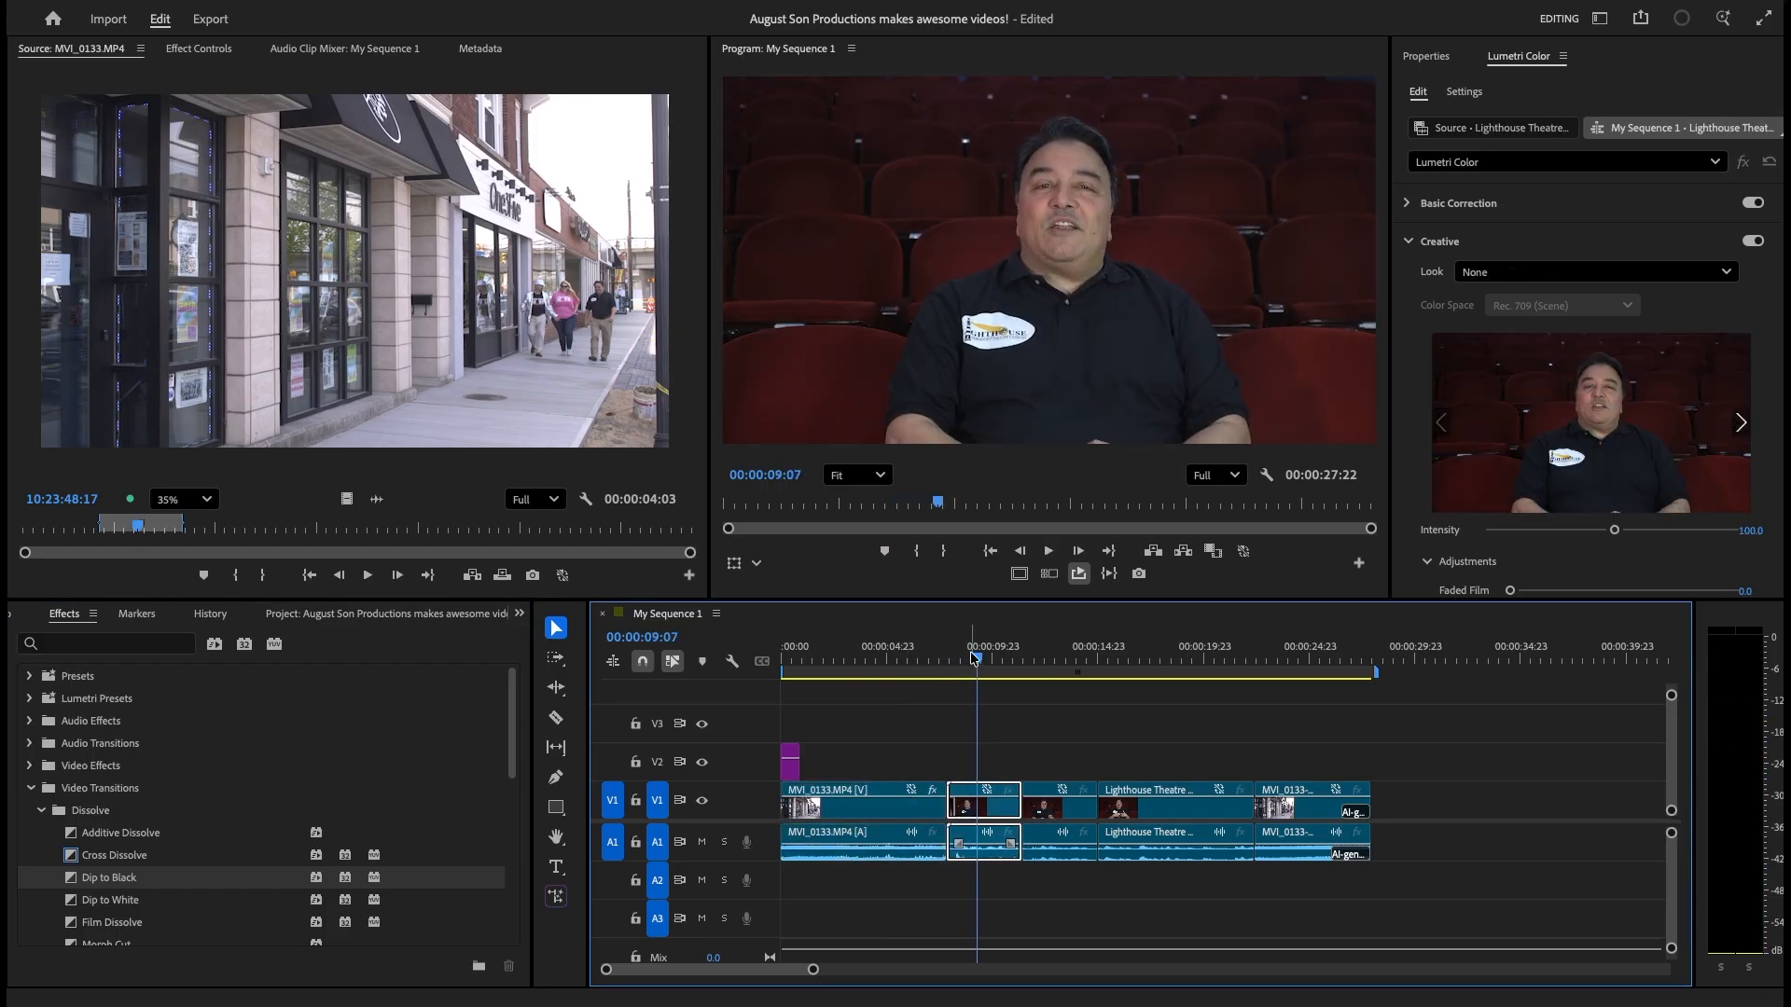
Examine the Dip to Black transition's duration setting without changing it.
left_click(940, 658)
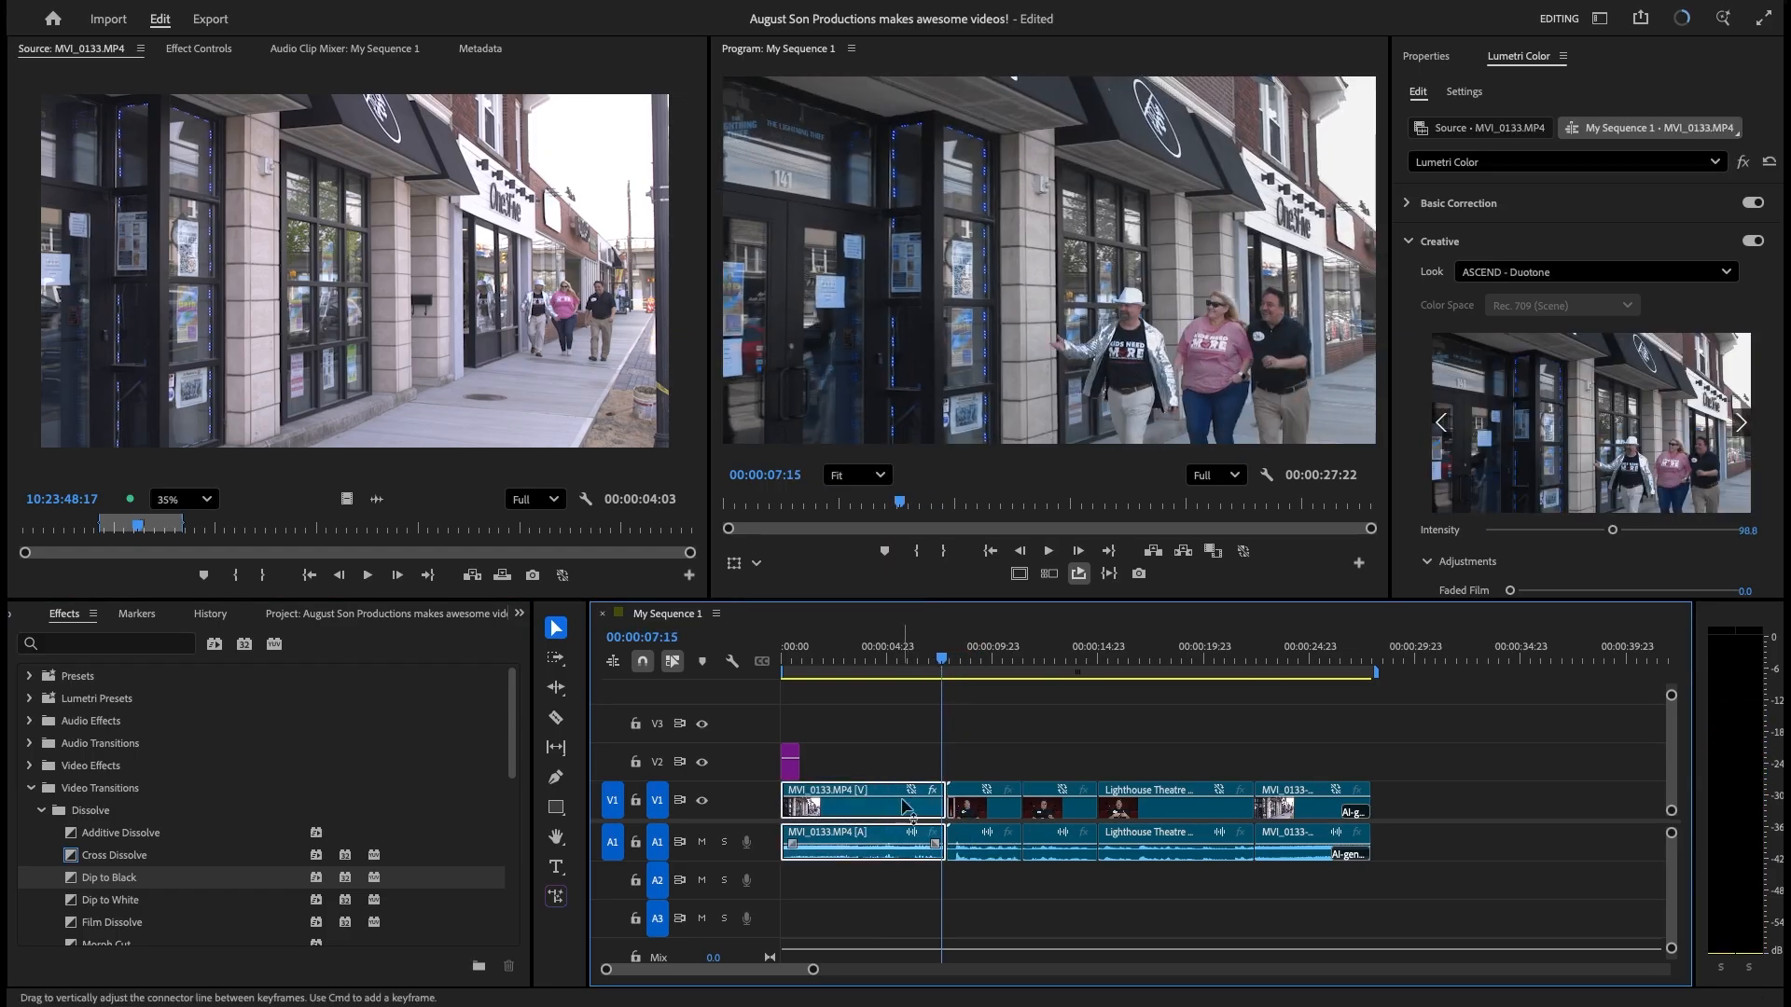
left_click_drag(812, 970, 734, 967)
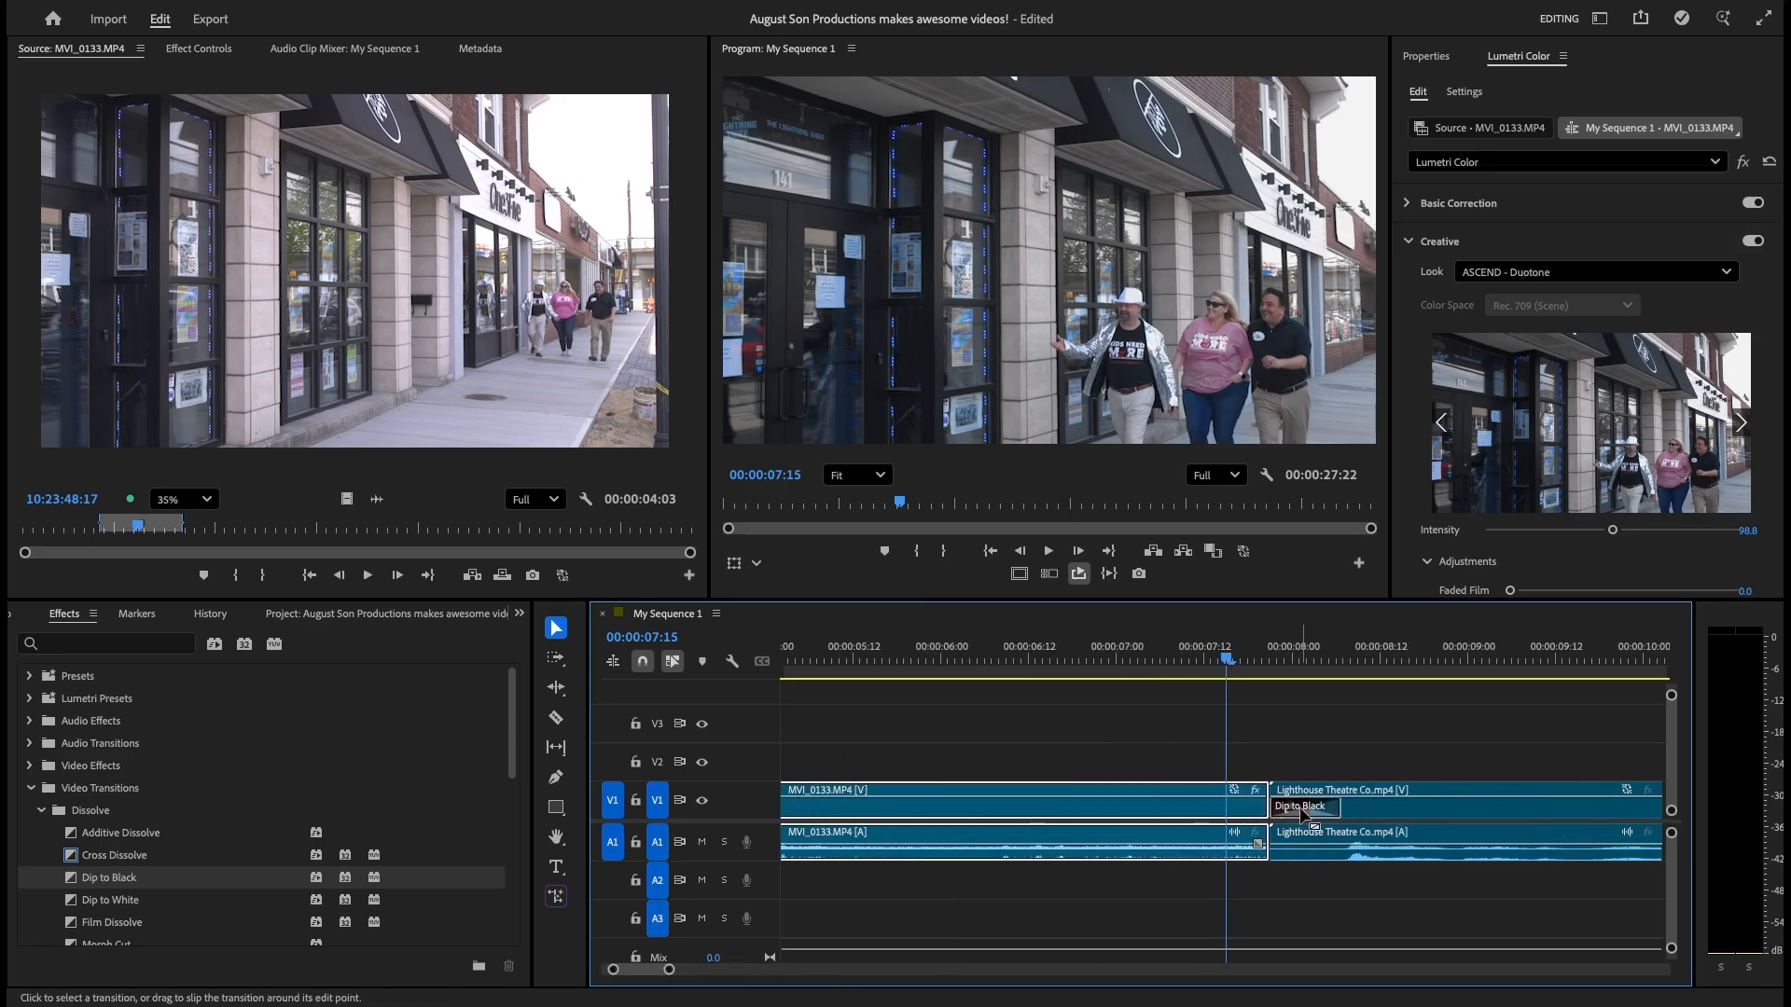
double_click(1303, 808)
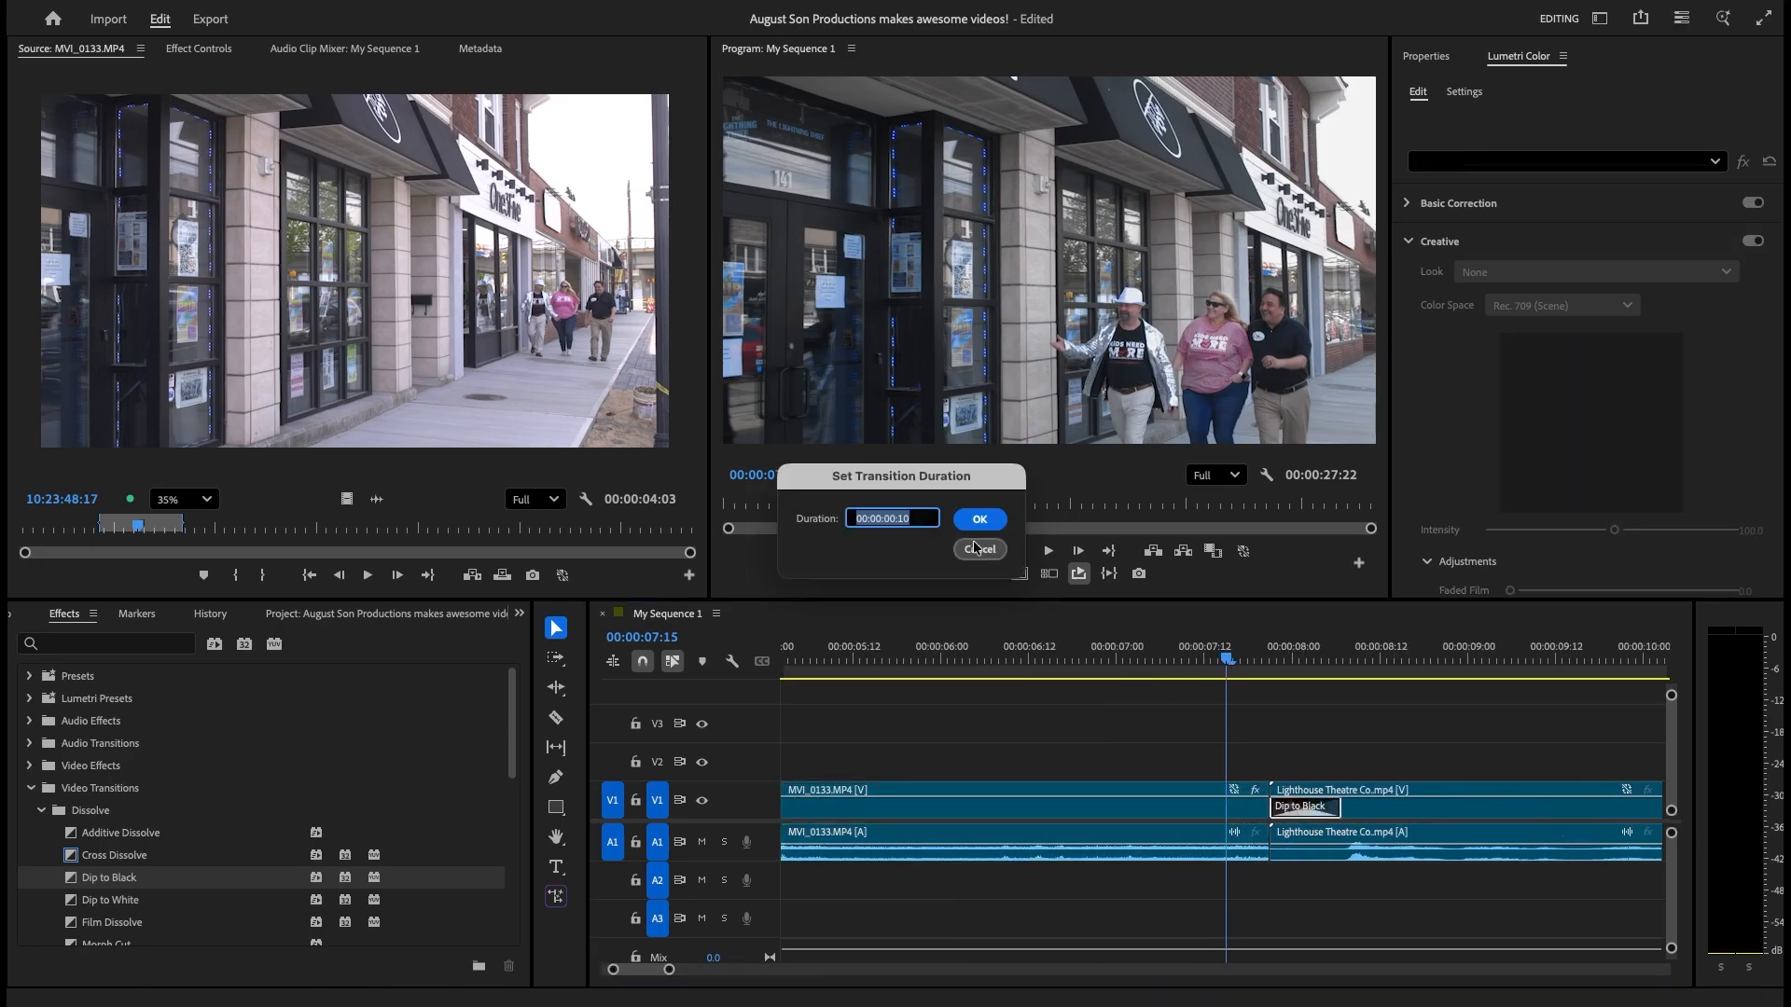
left_click(917, 519)
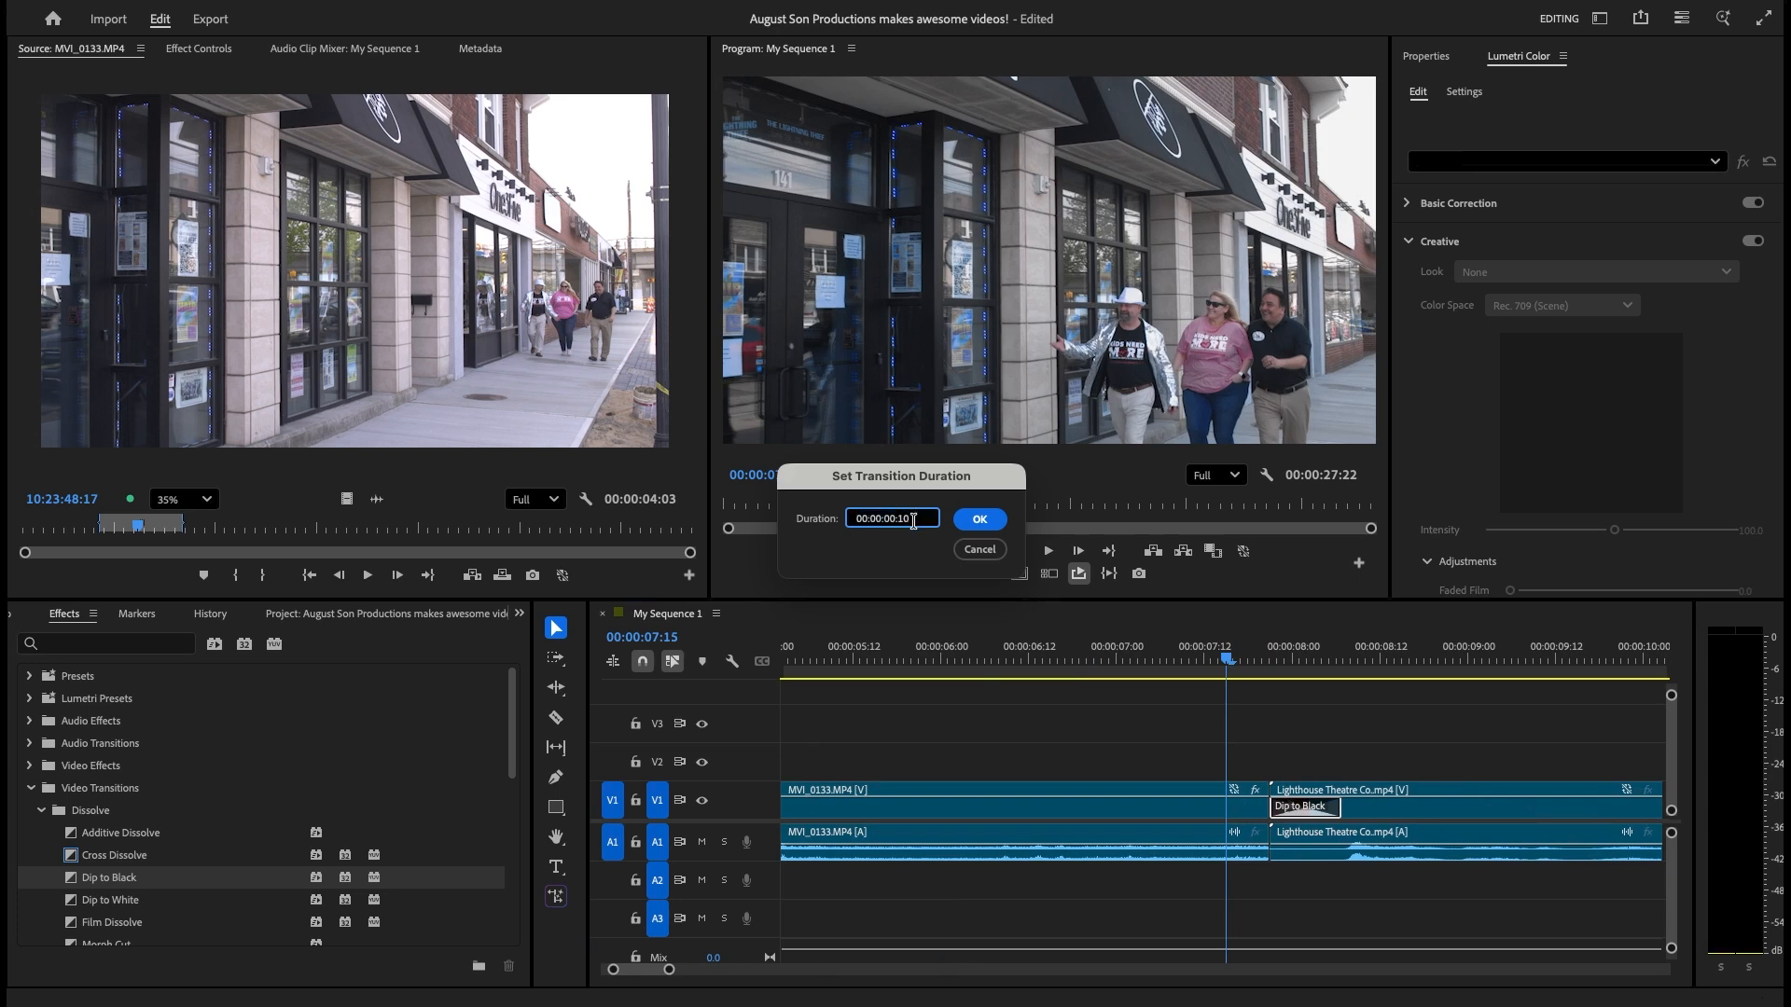
left_click(980, 550)
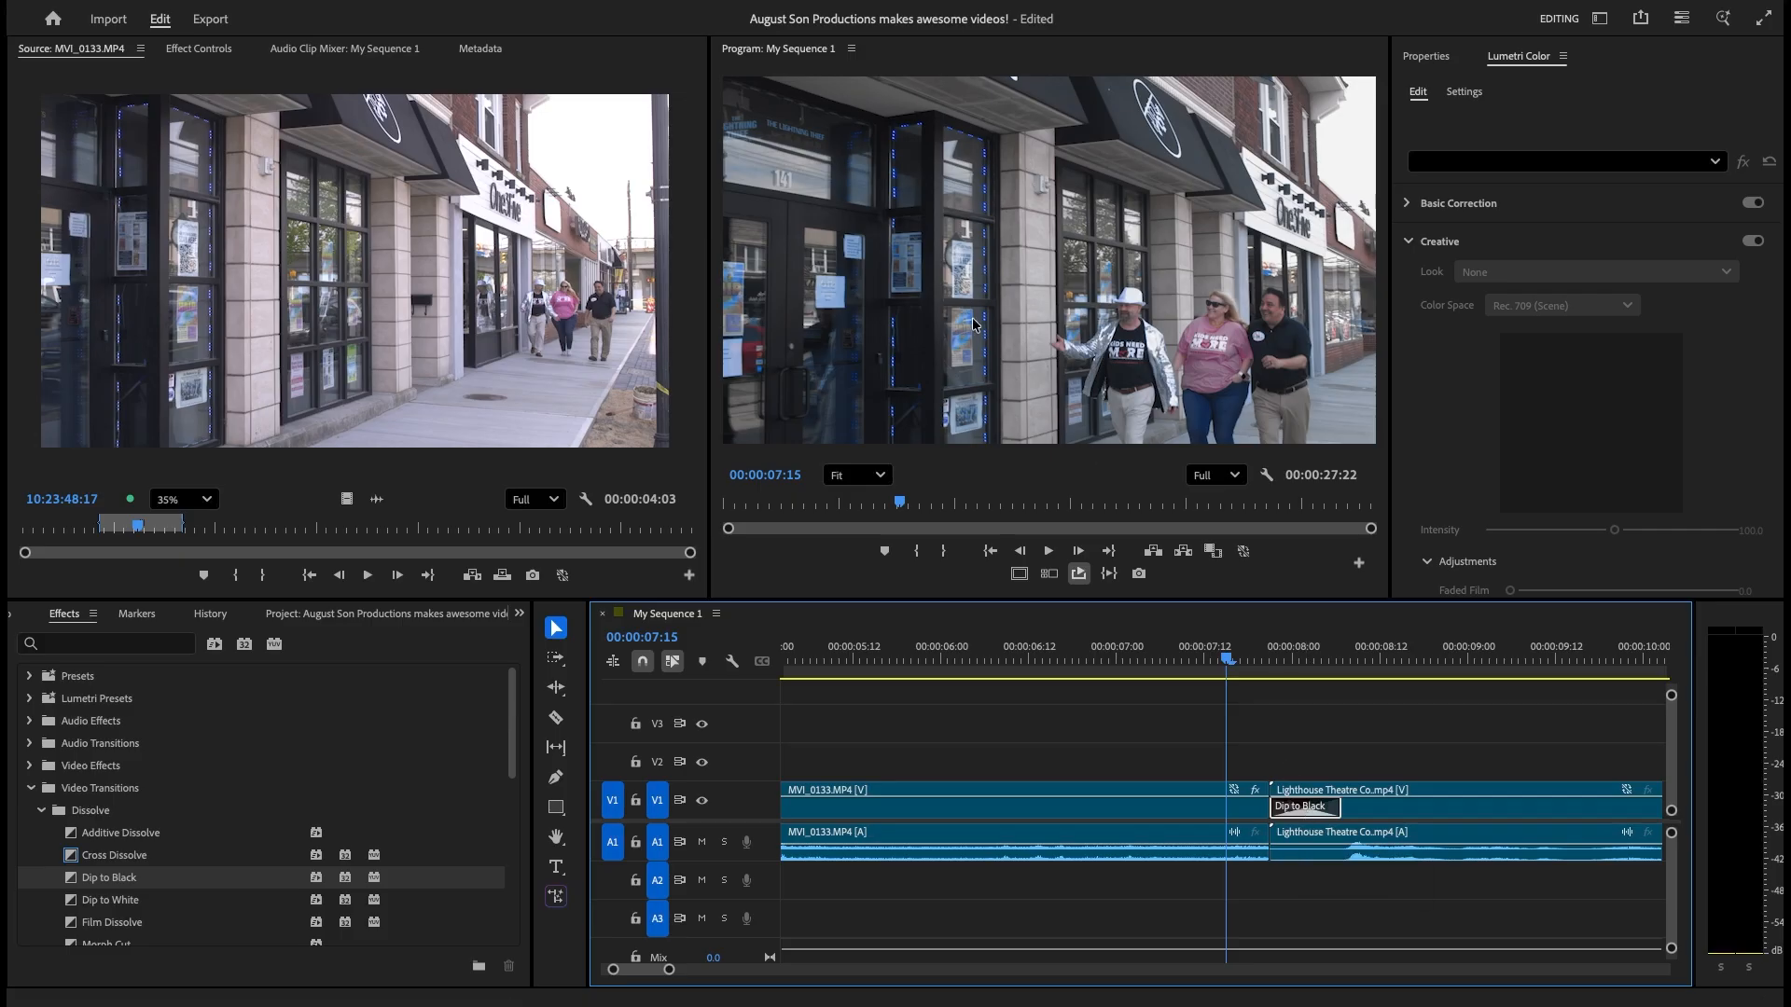
Display the Dip to Black transition's duration and alignment settings in Effect Controls.
left_click(198, 50)
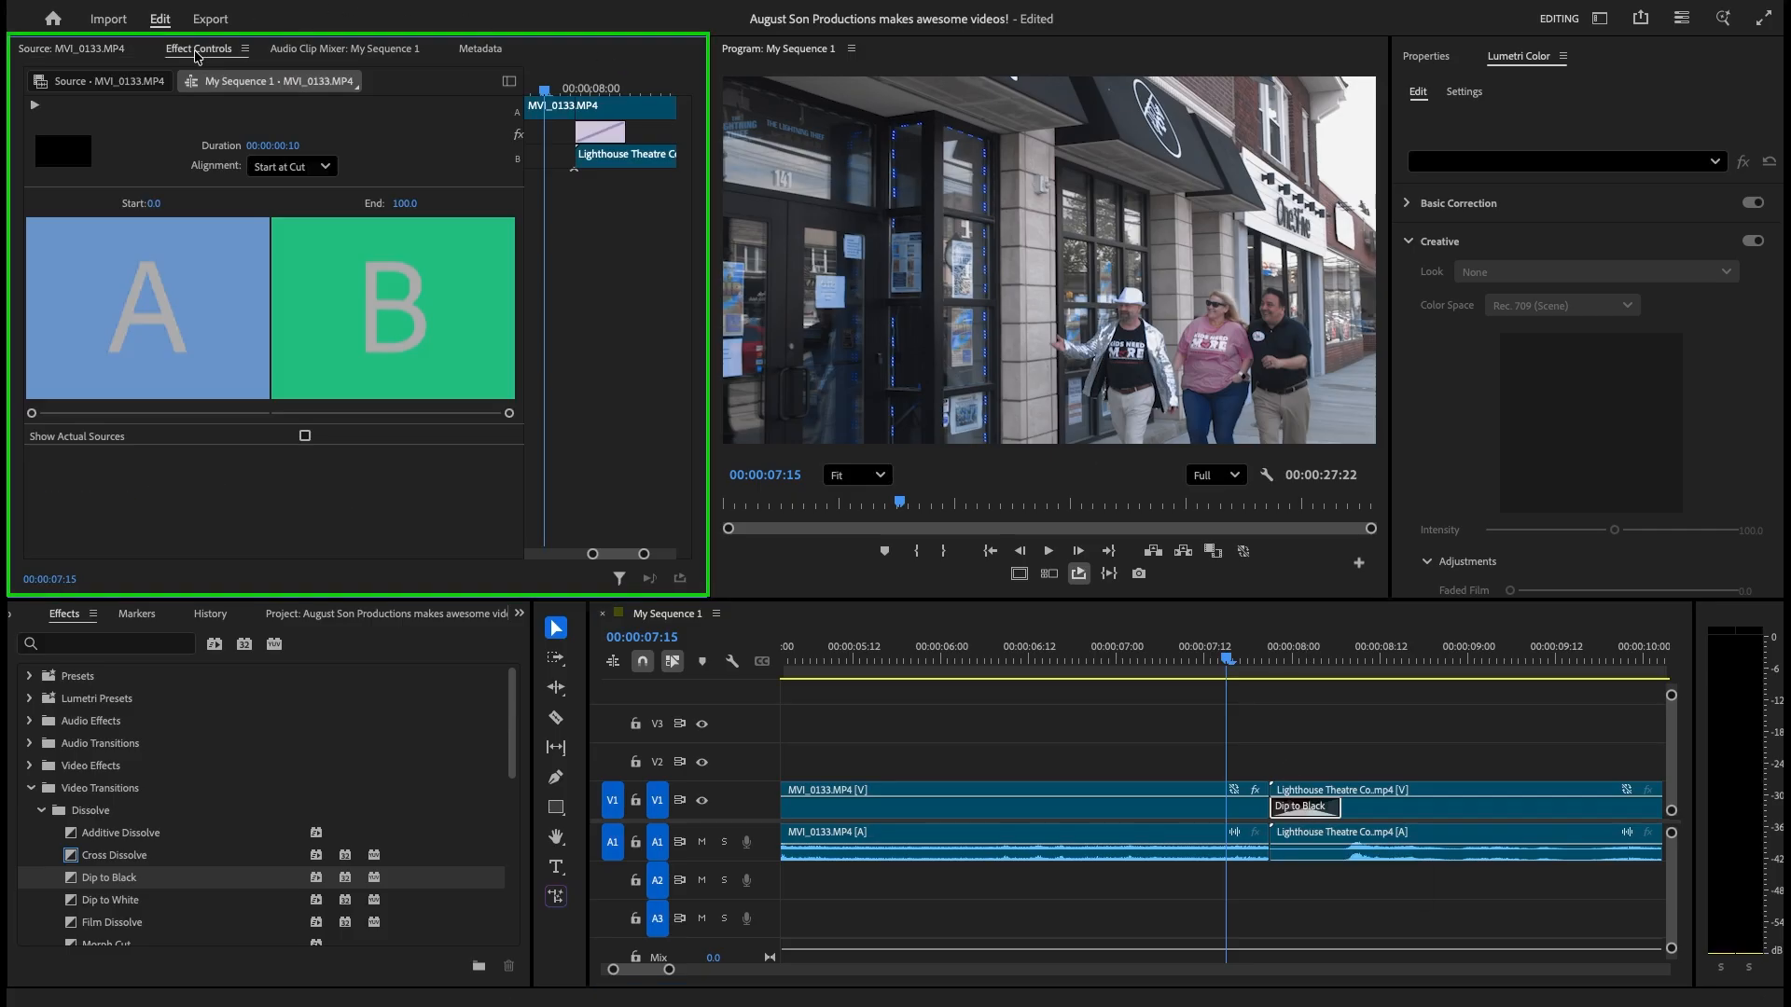
left_click(639, 9)
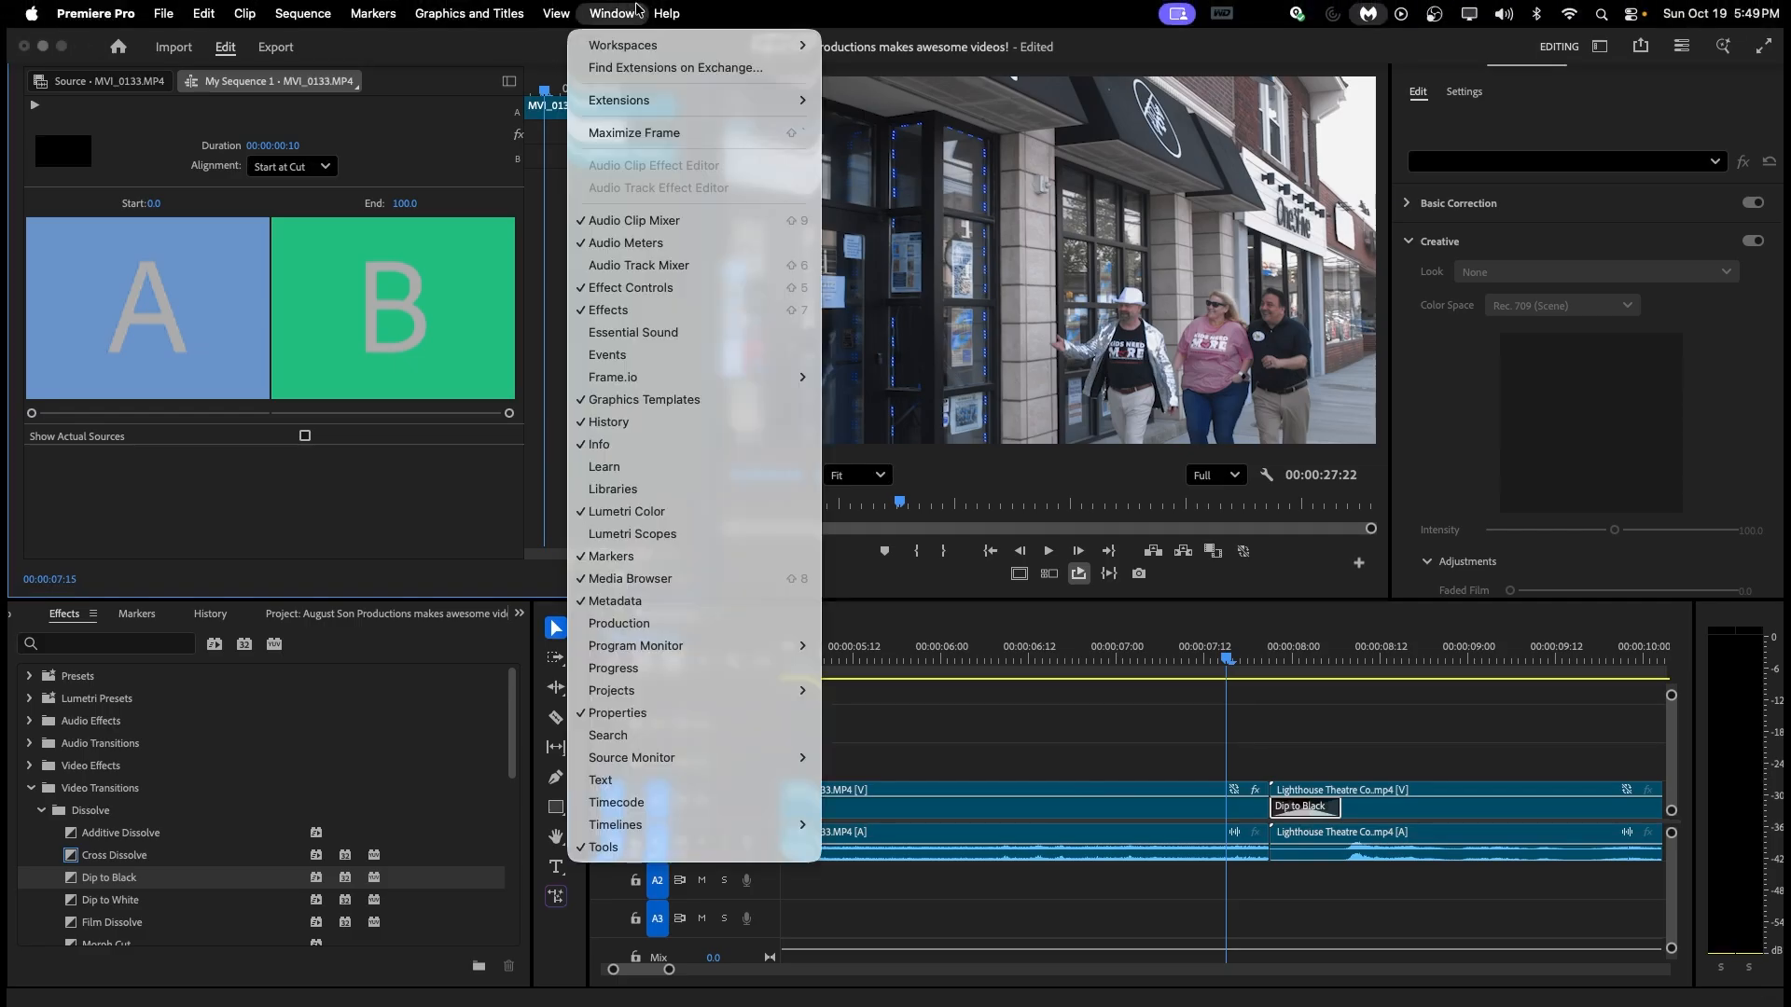
left_click(648, 291)
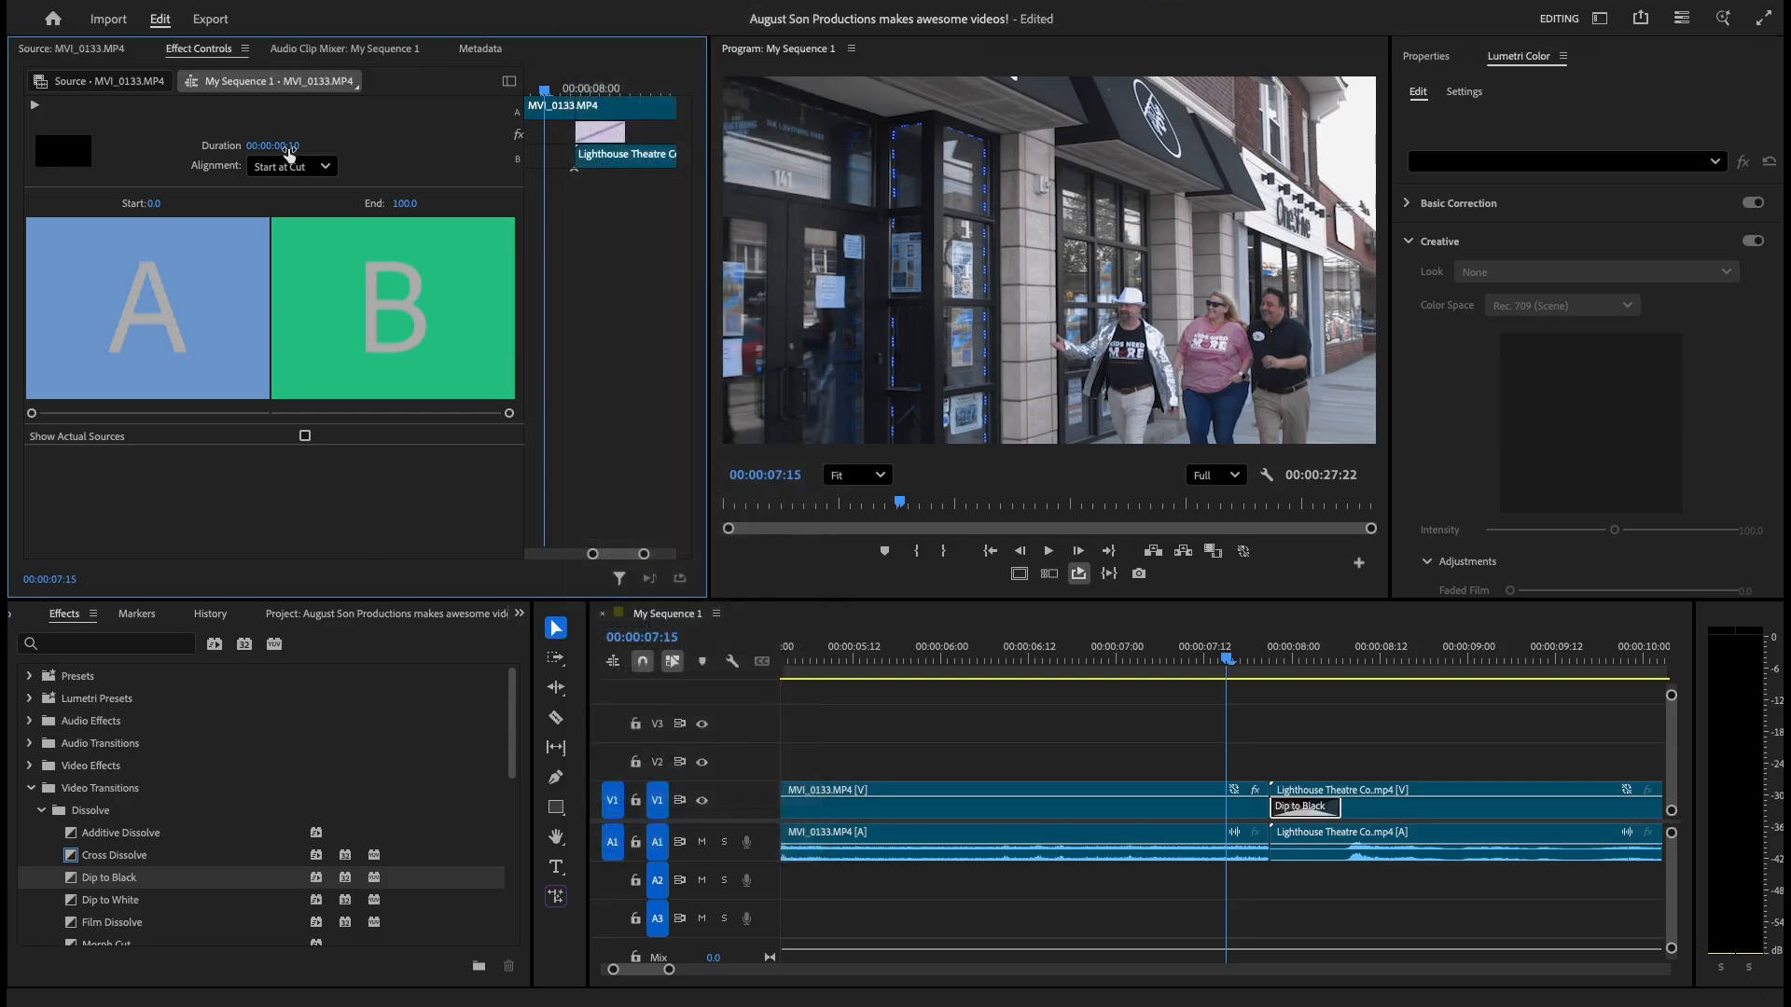
Set the Dip to Black transition's alignment to End at Cut, and play it back.
left_click_drag(1227, 665, 1266, 690)
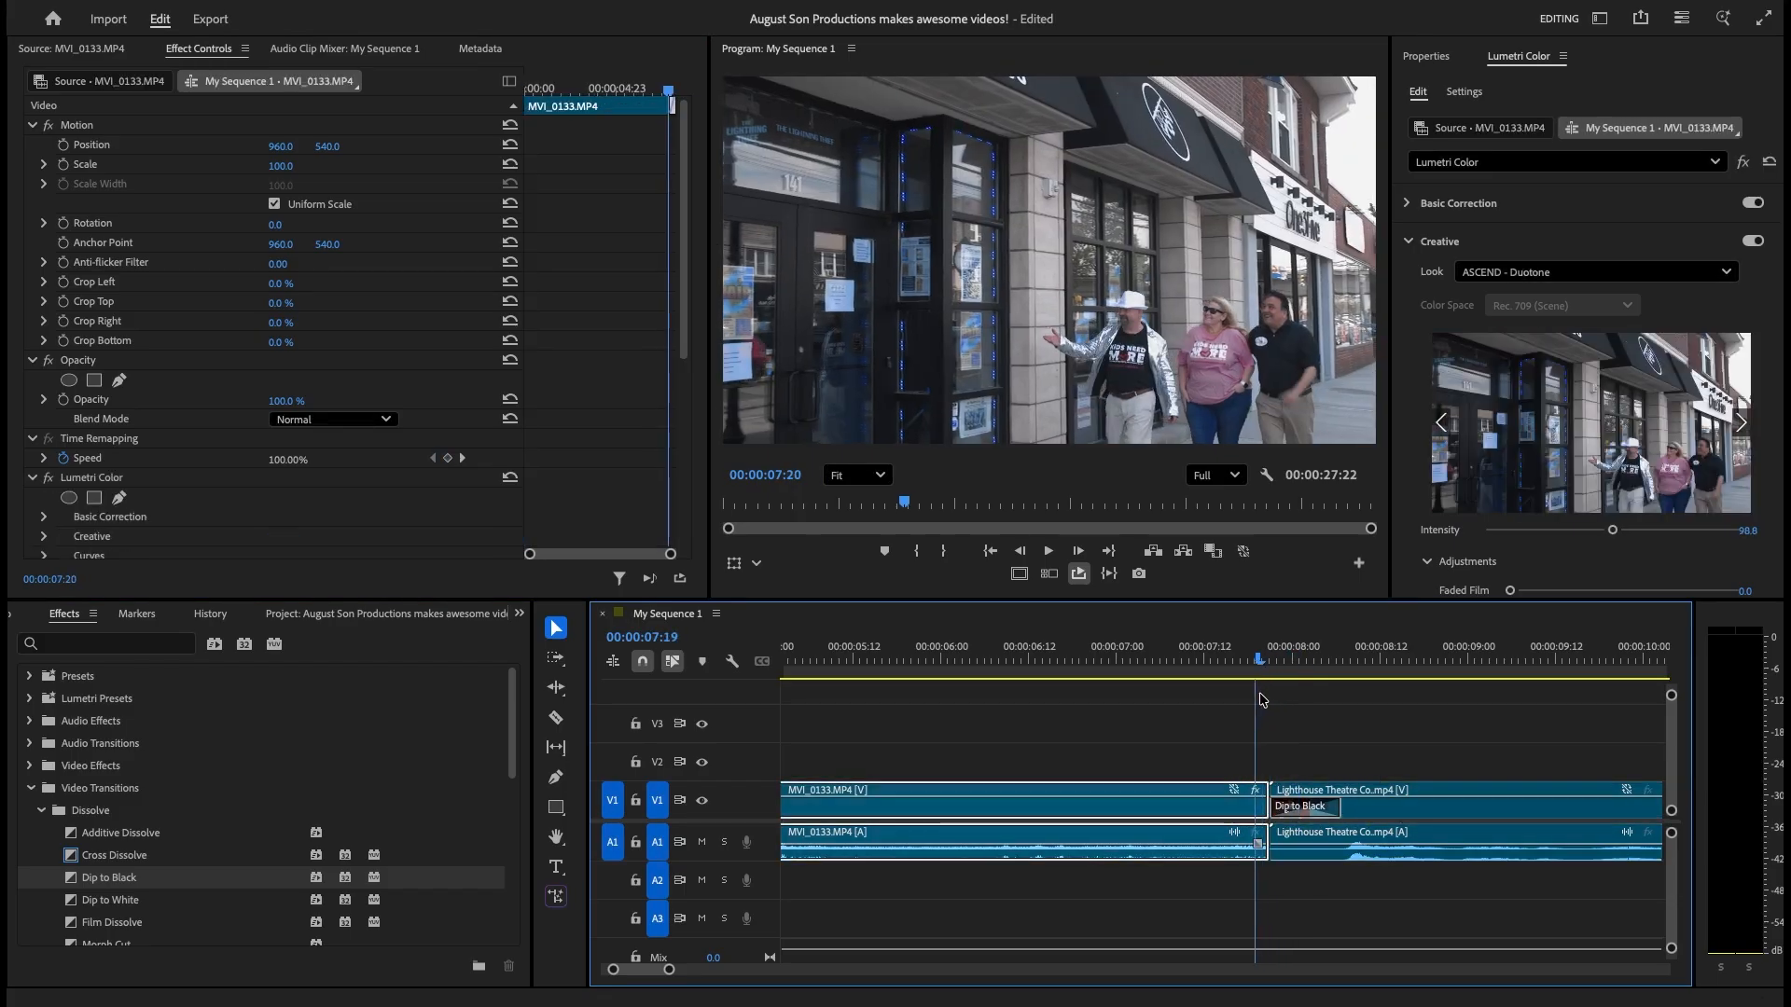
left_click_drag(1261, 699, 1234, 660)
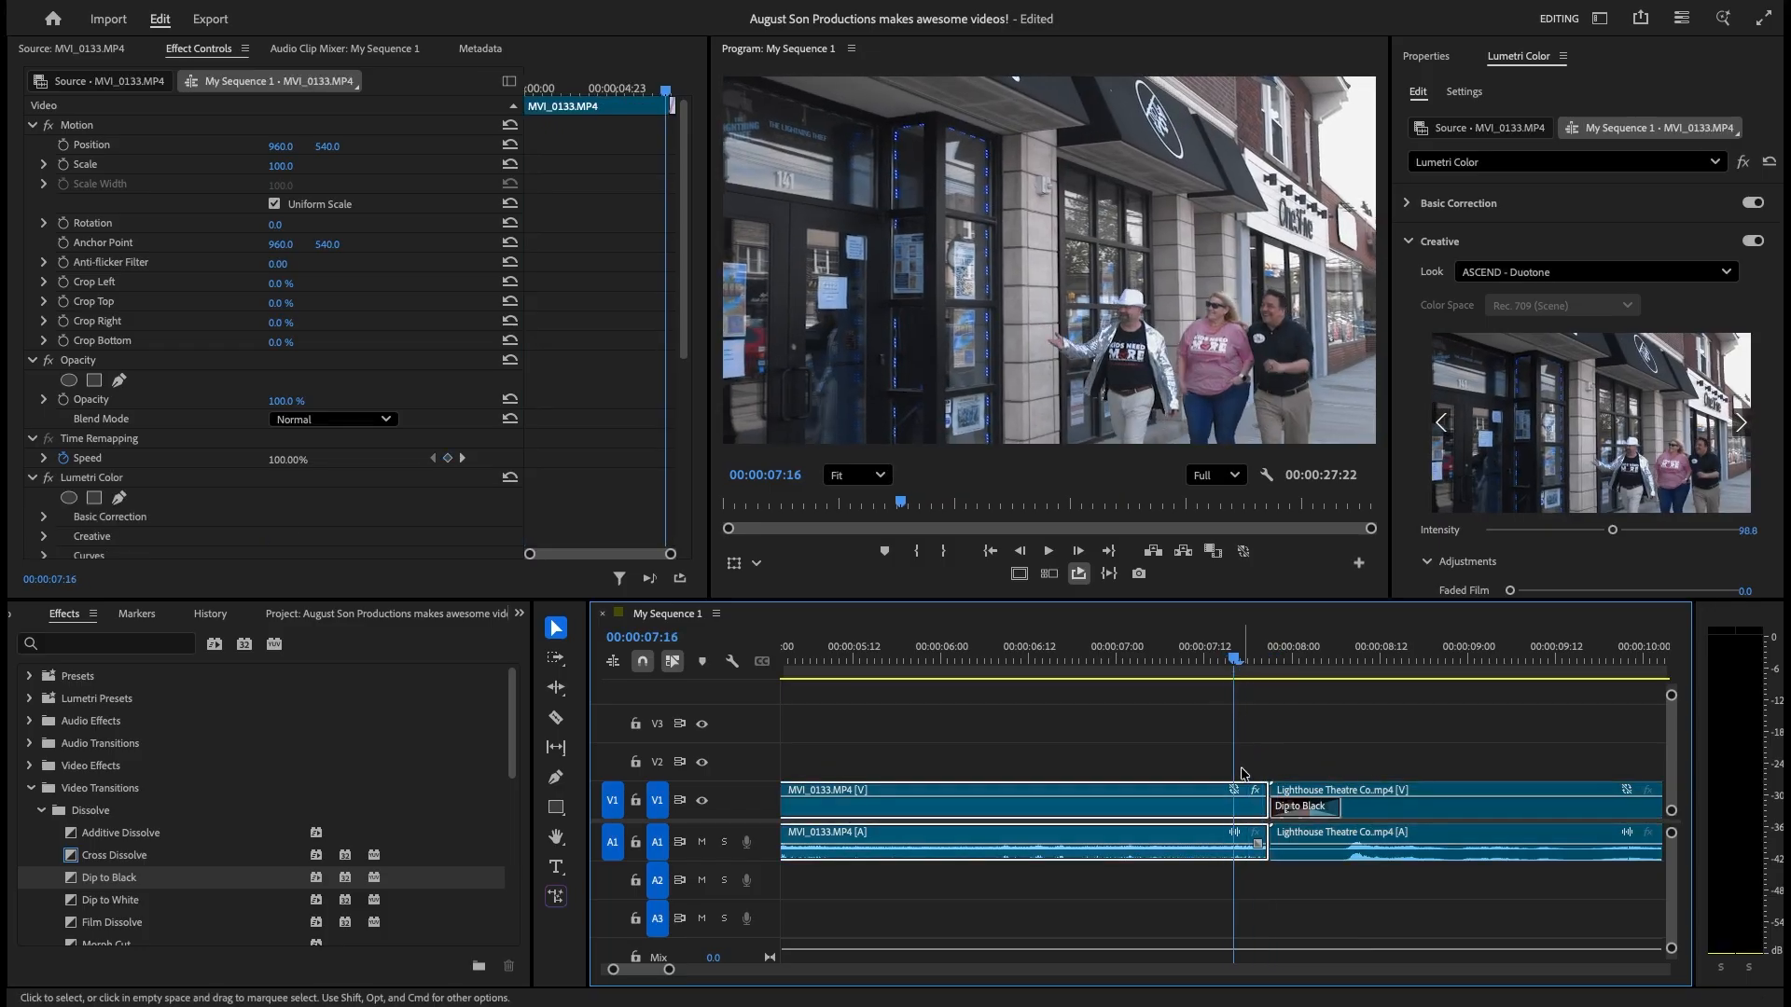
left_click(1306, 821)
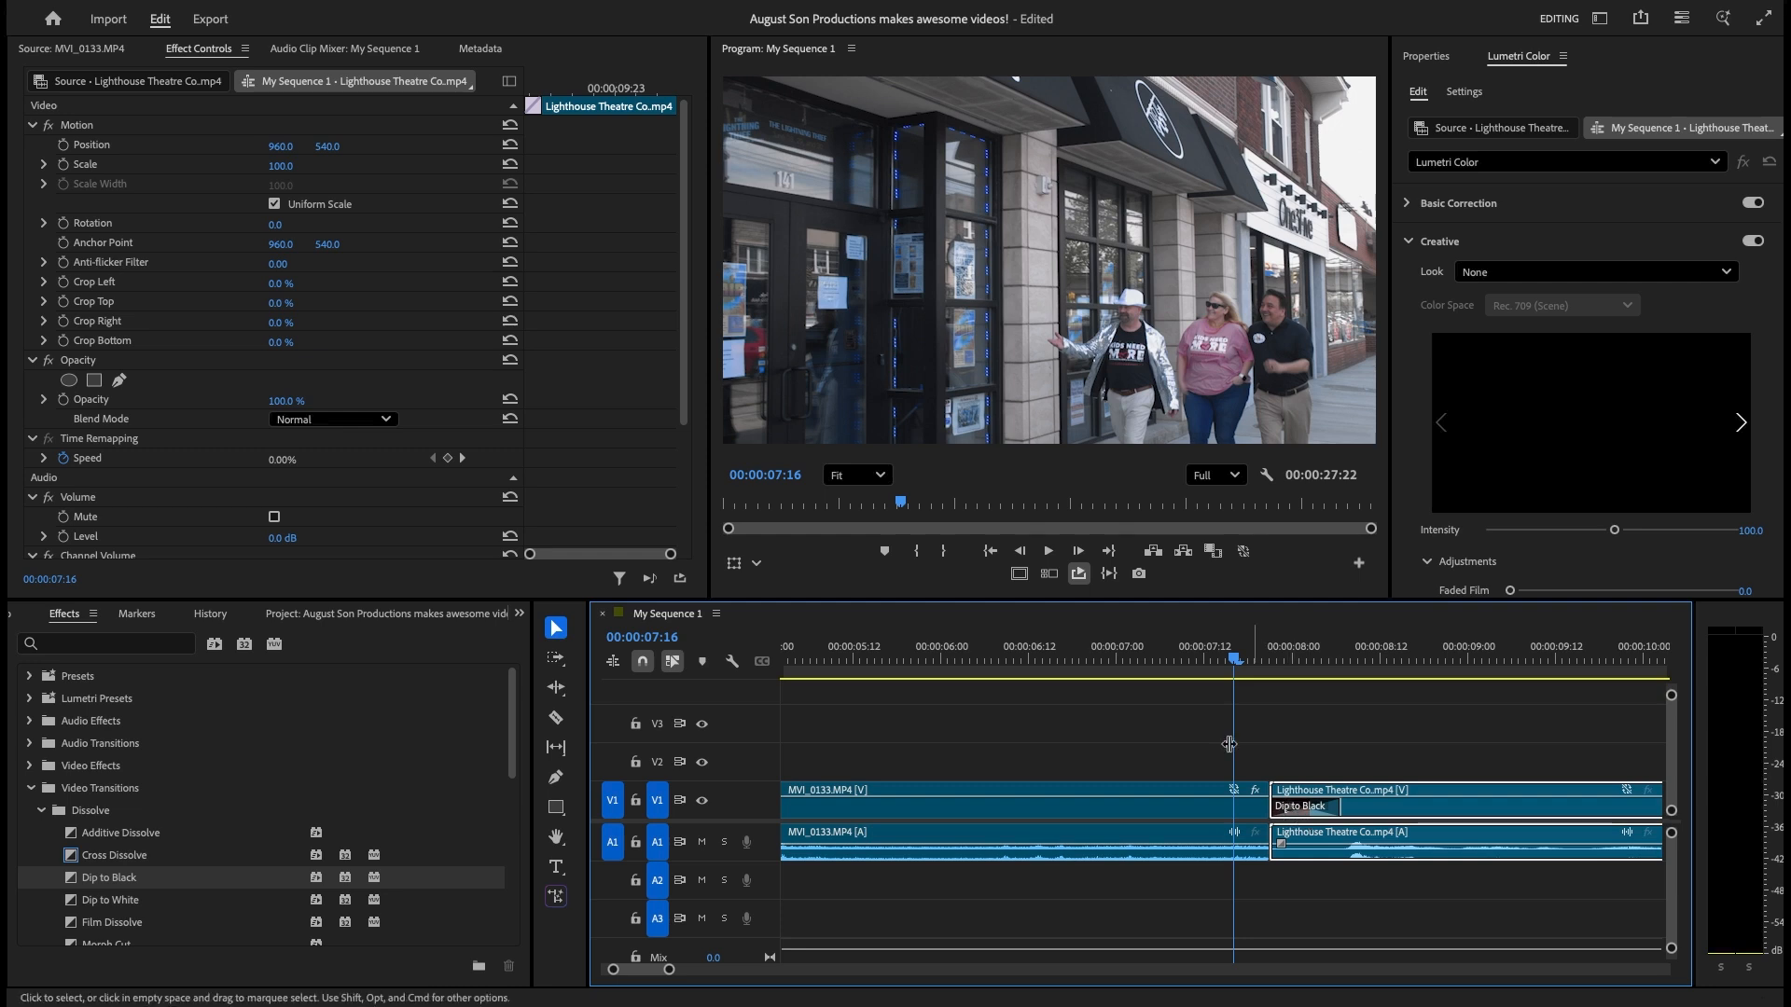
left_click(1320, 810)
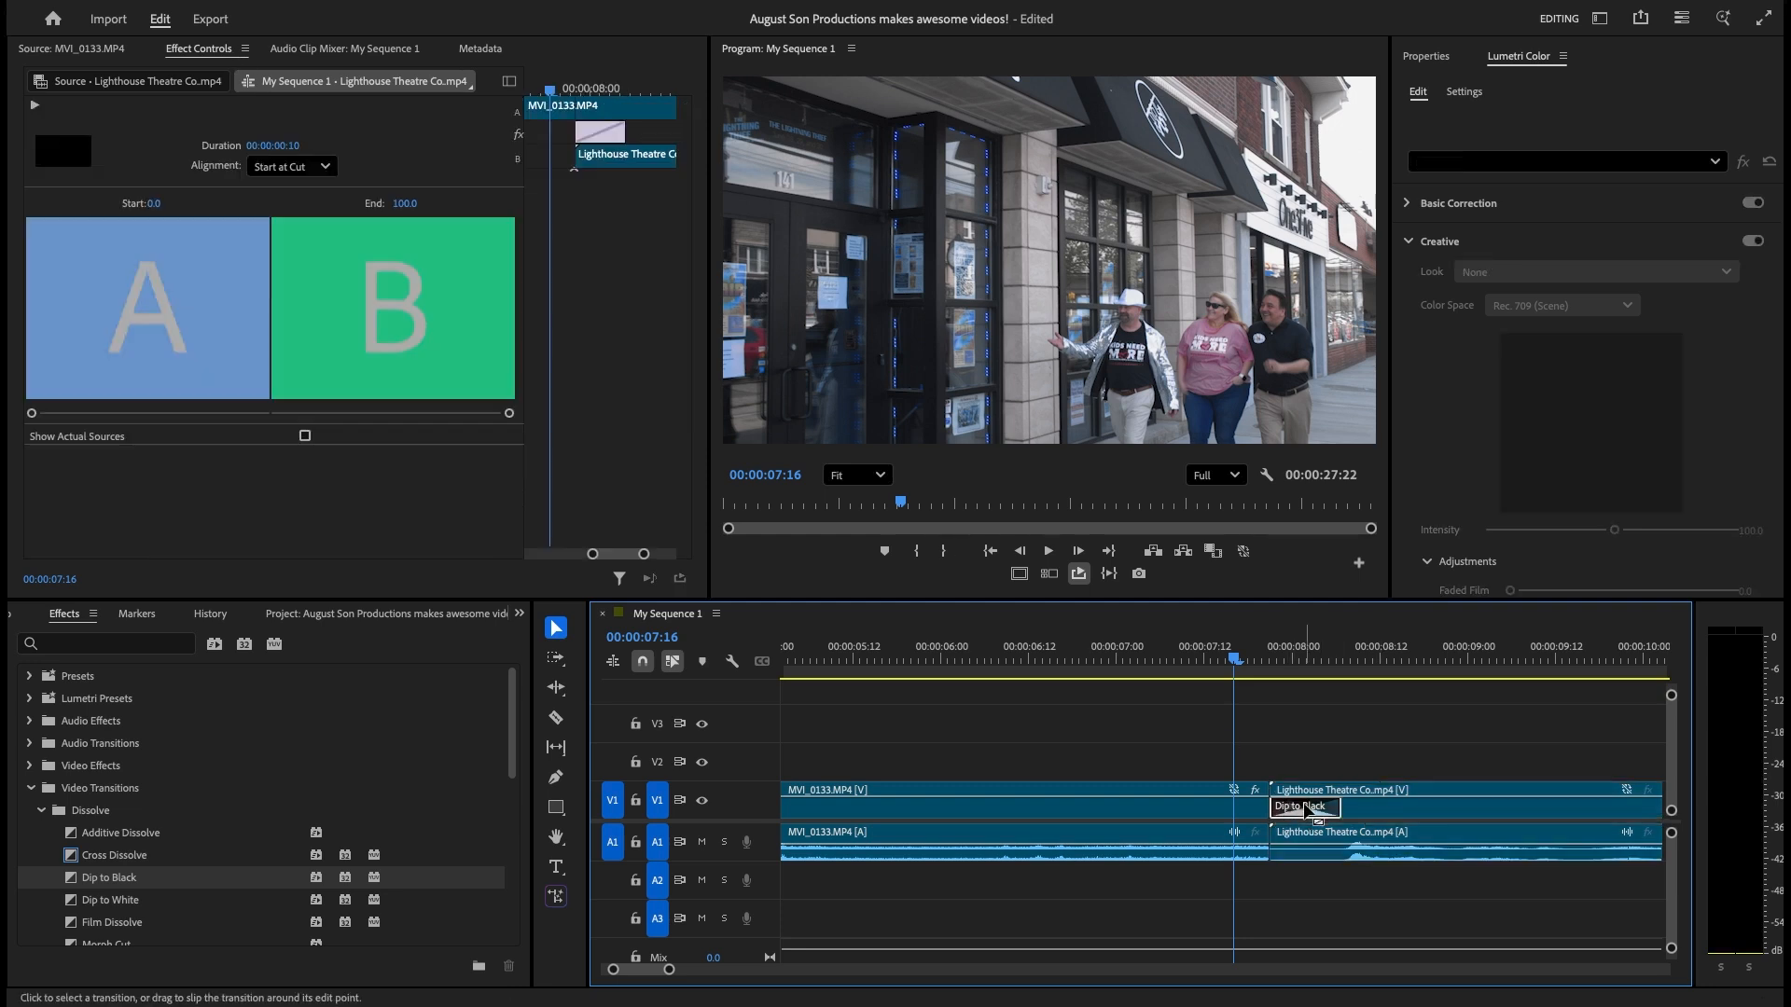
left_click(270, 168)
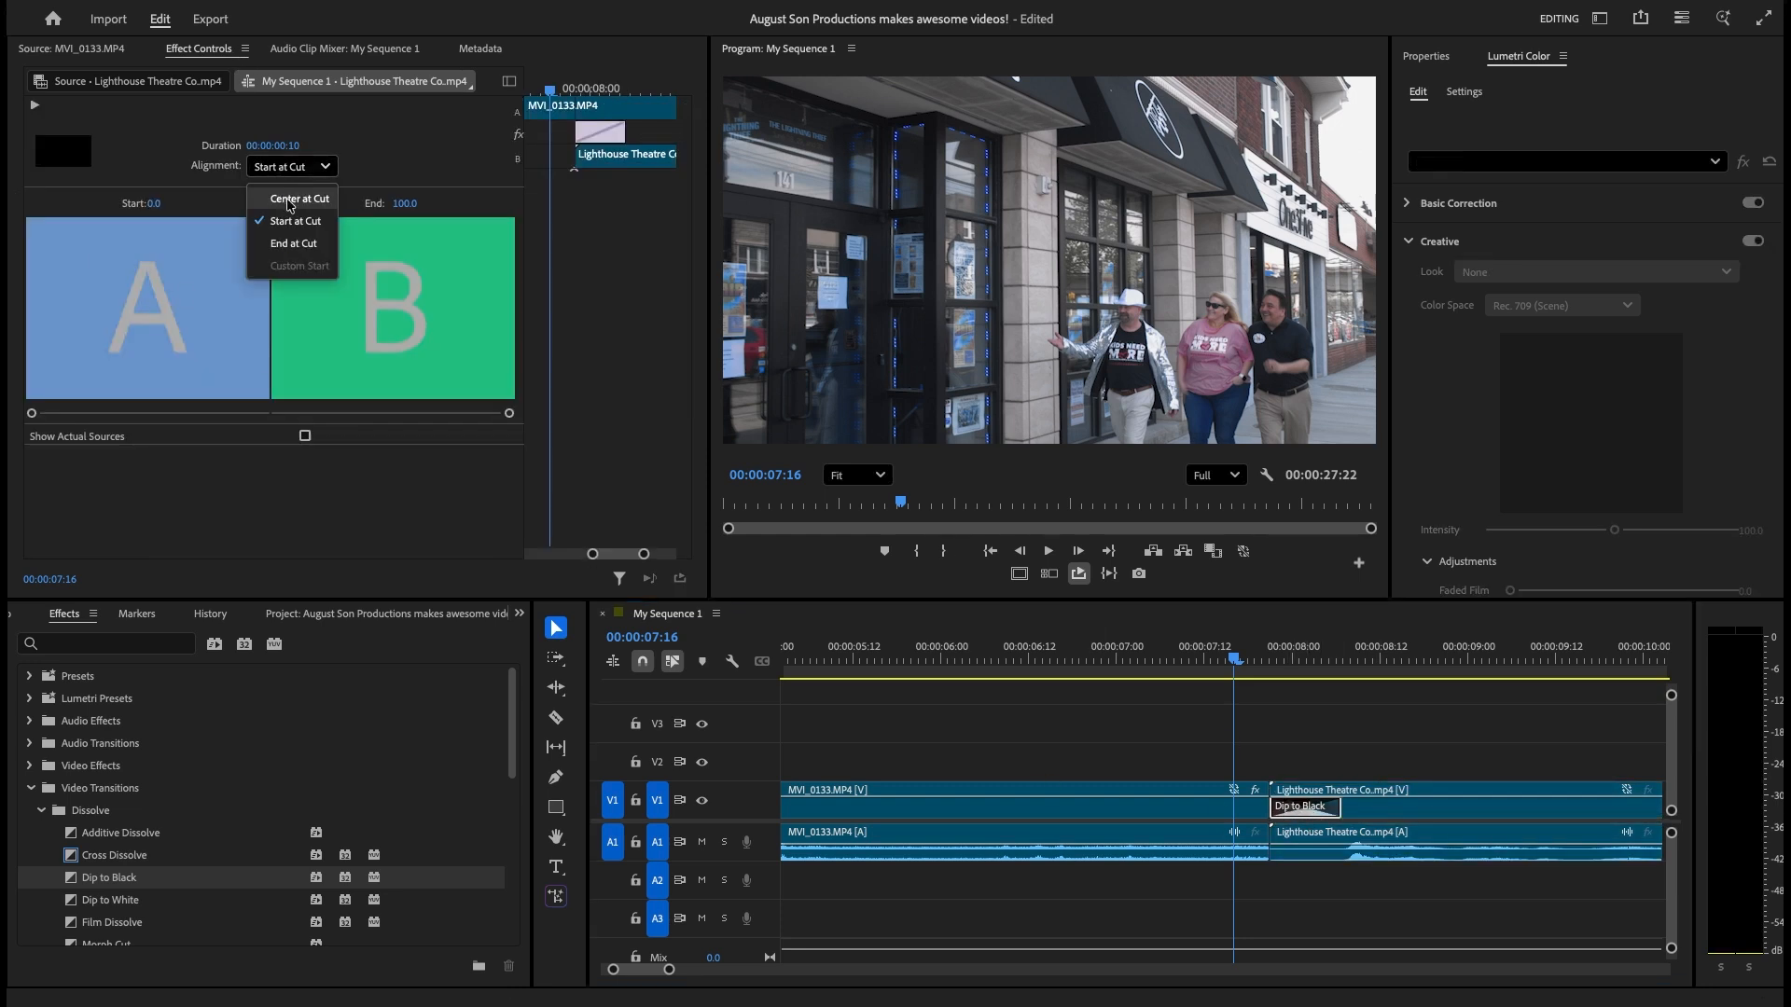
left_click(310, 243)
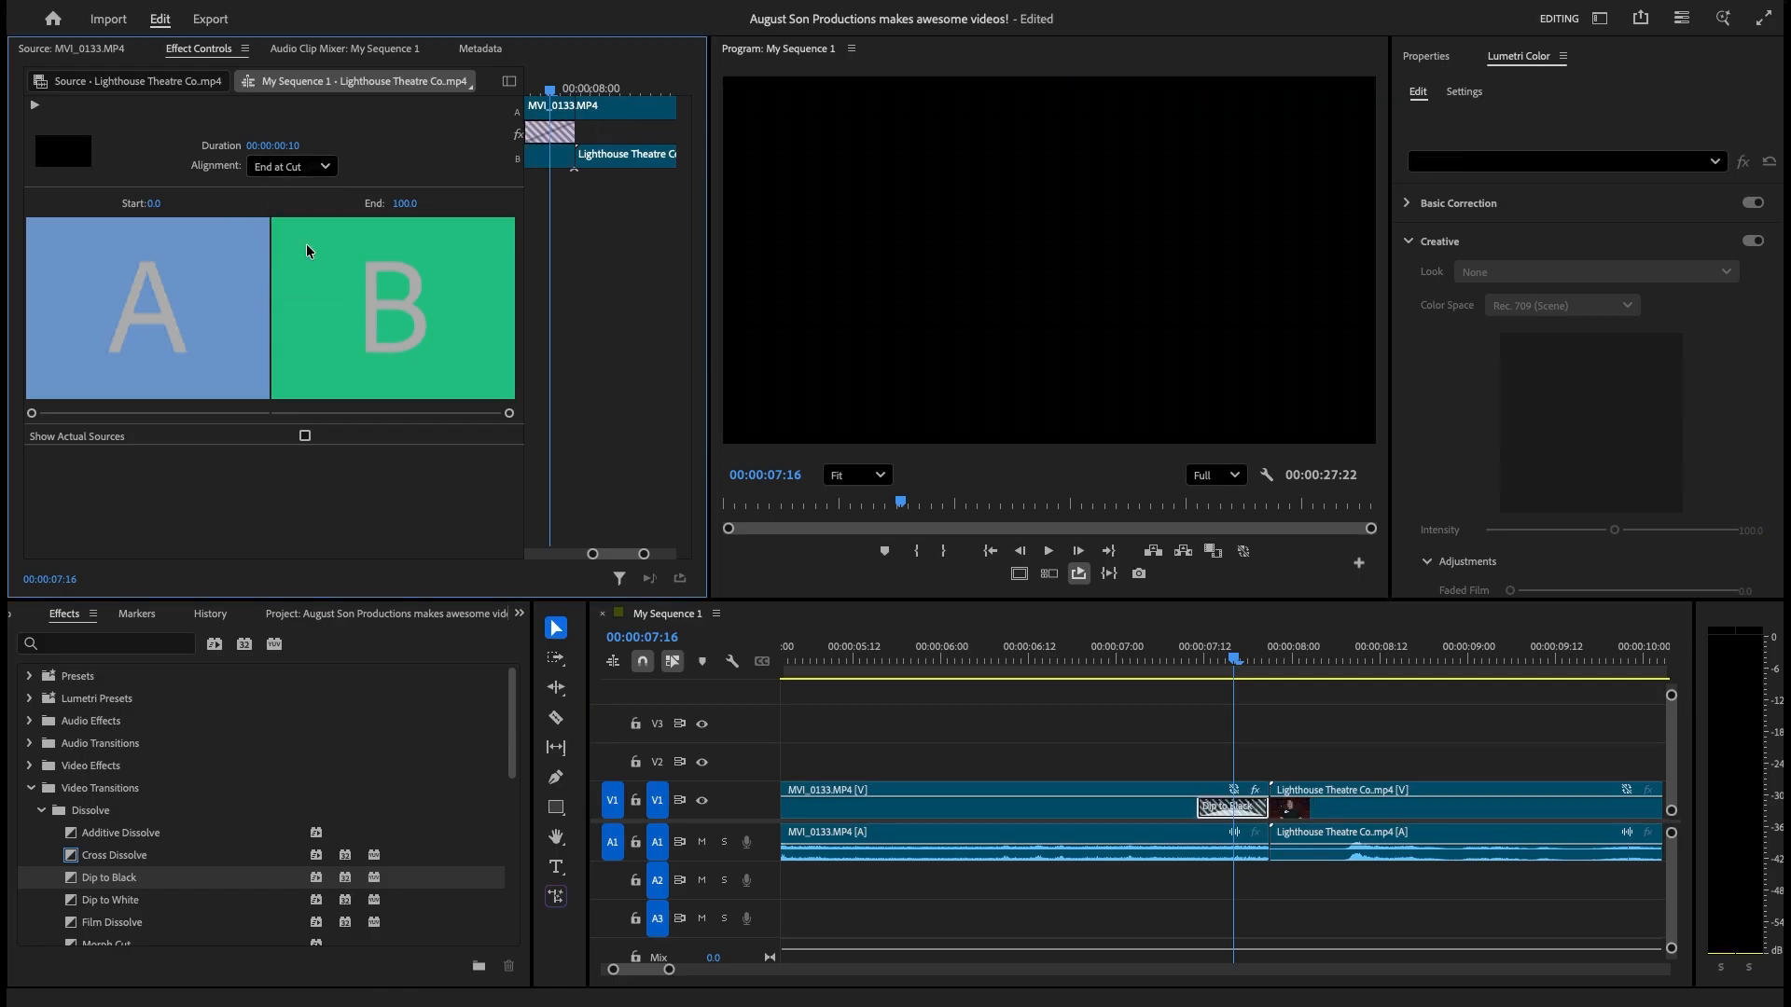
left_click(1211, 665)
left_click_drag(1211, 668, 1131, 670)
key("space")
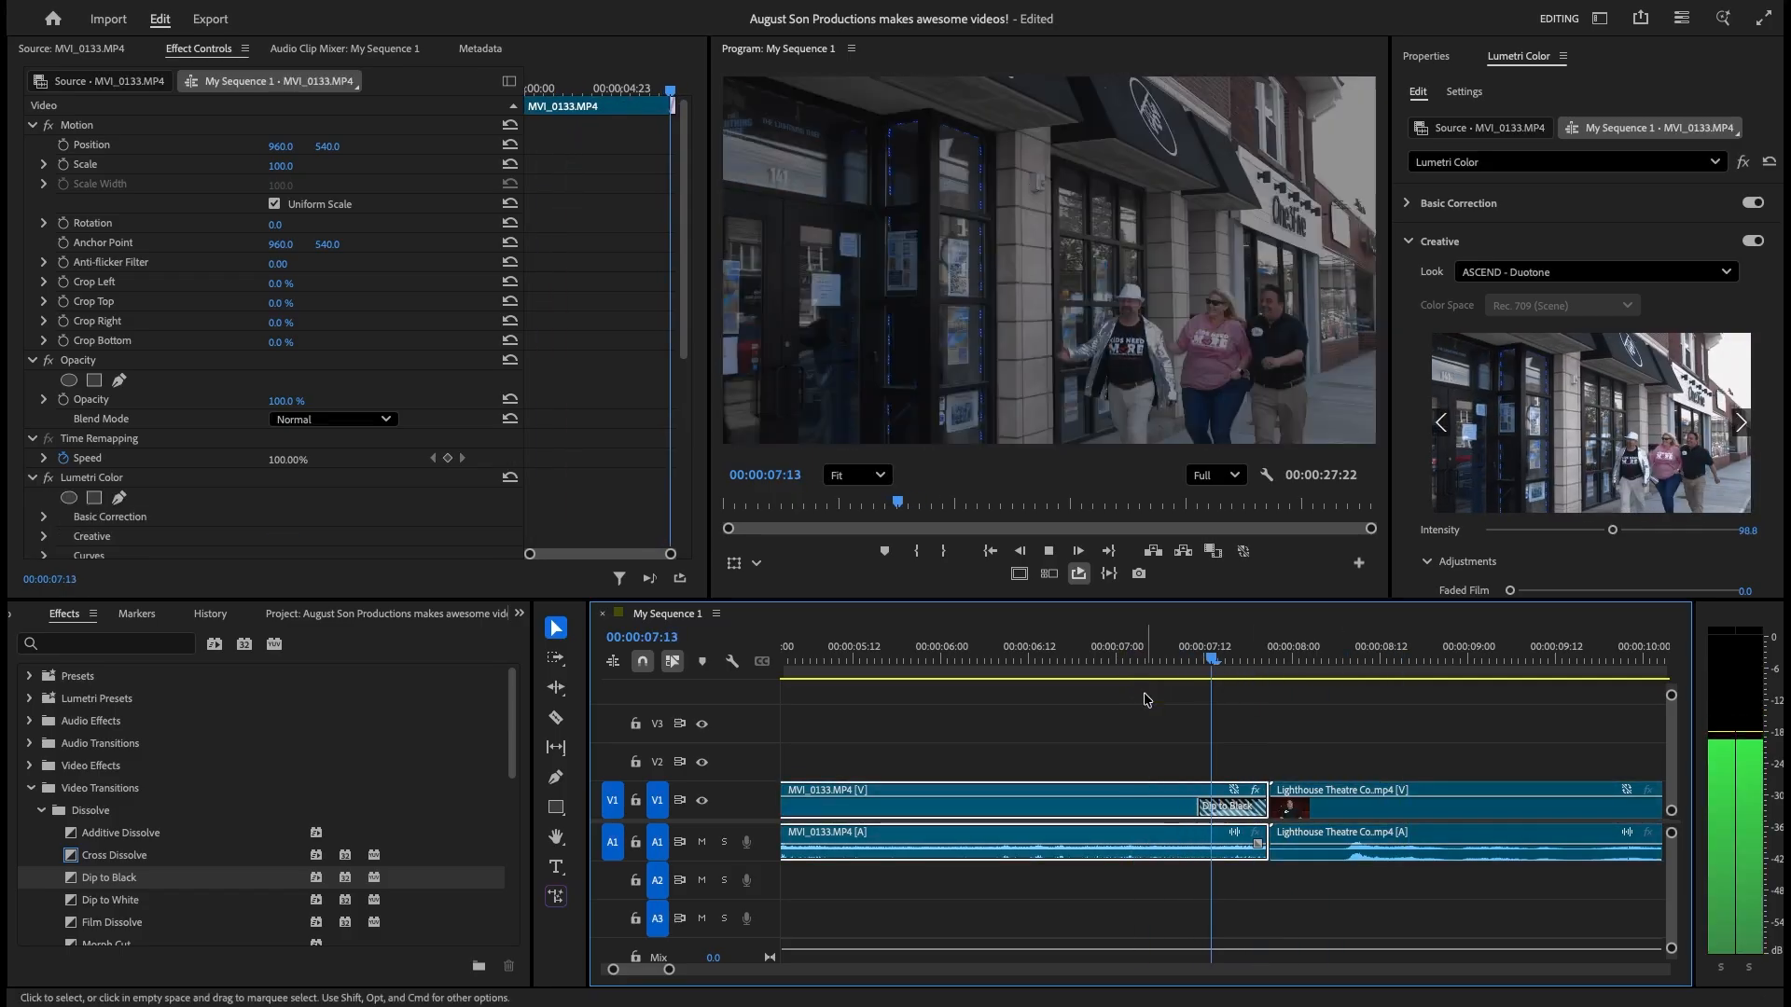
key("space")
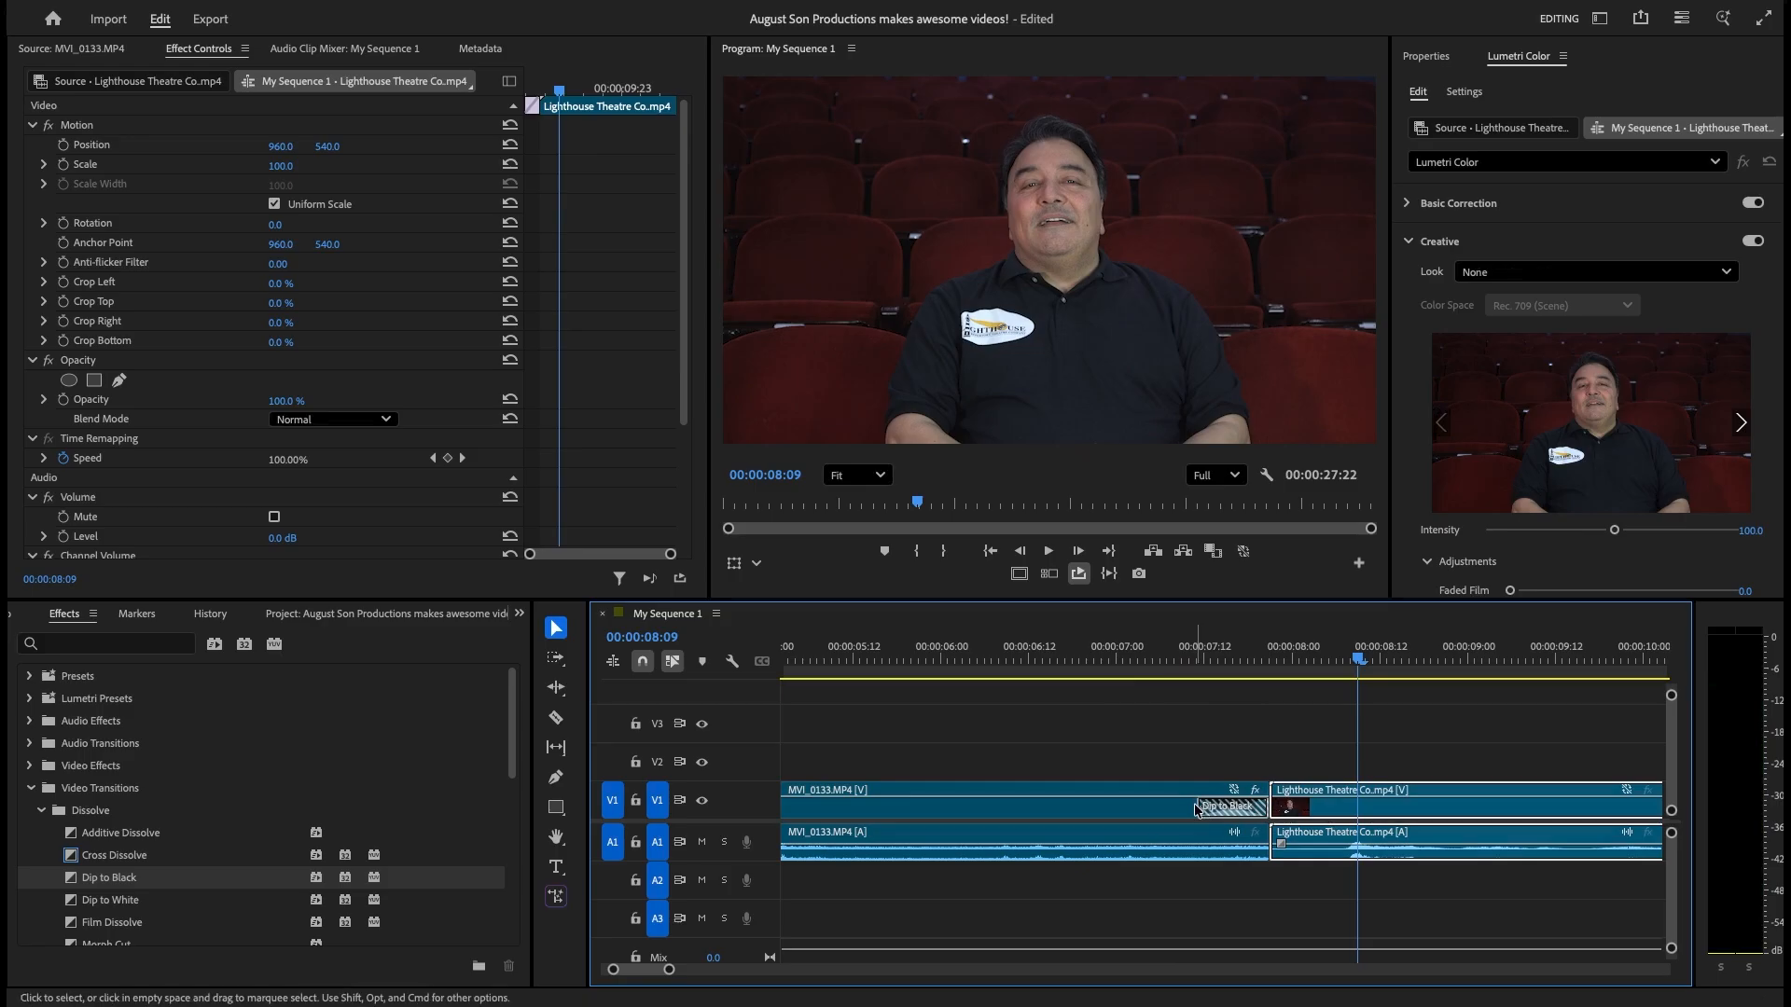
Lengthen the Dip to Black transition to start at about 00:00:06:20 and extend past the cut, and play it back.
left_click_drag(1202, 807, 1095, 809)
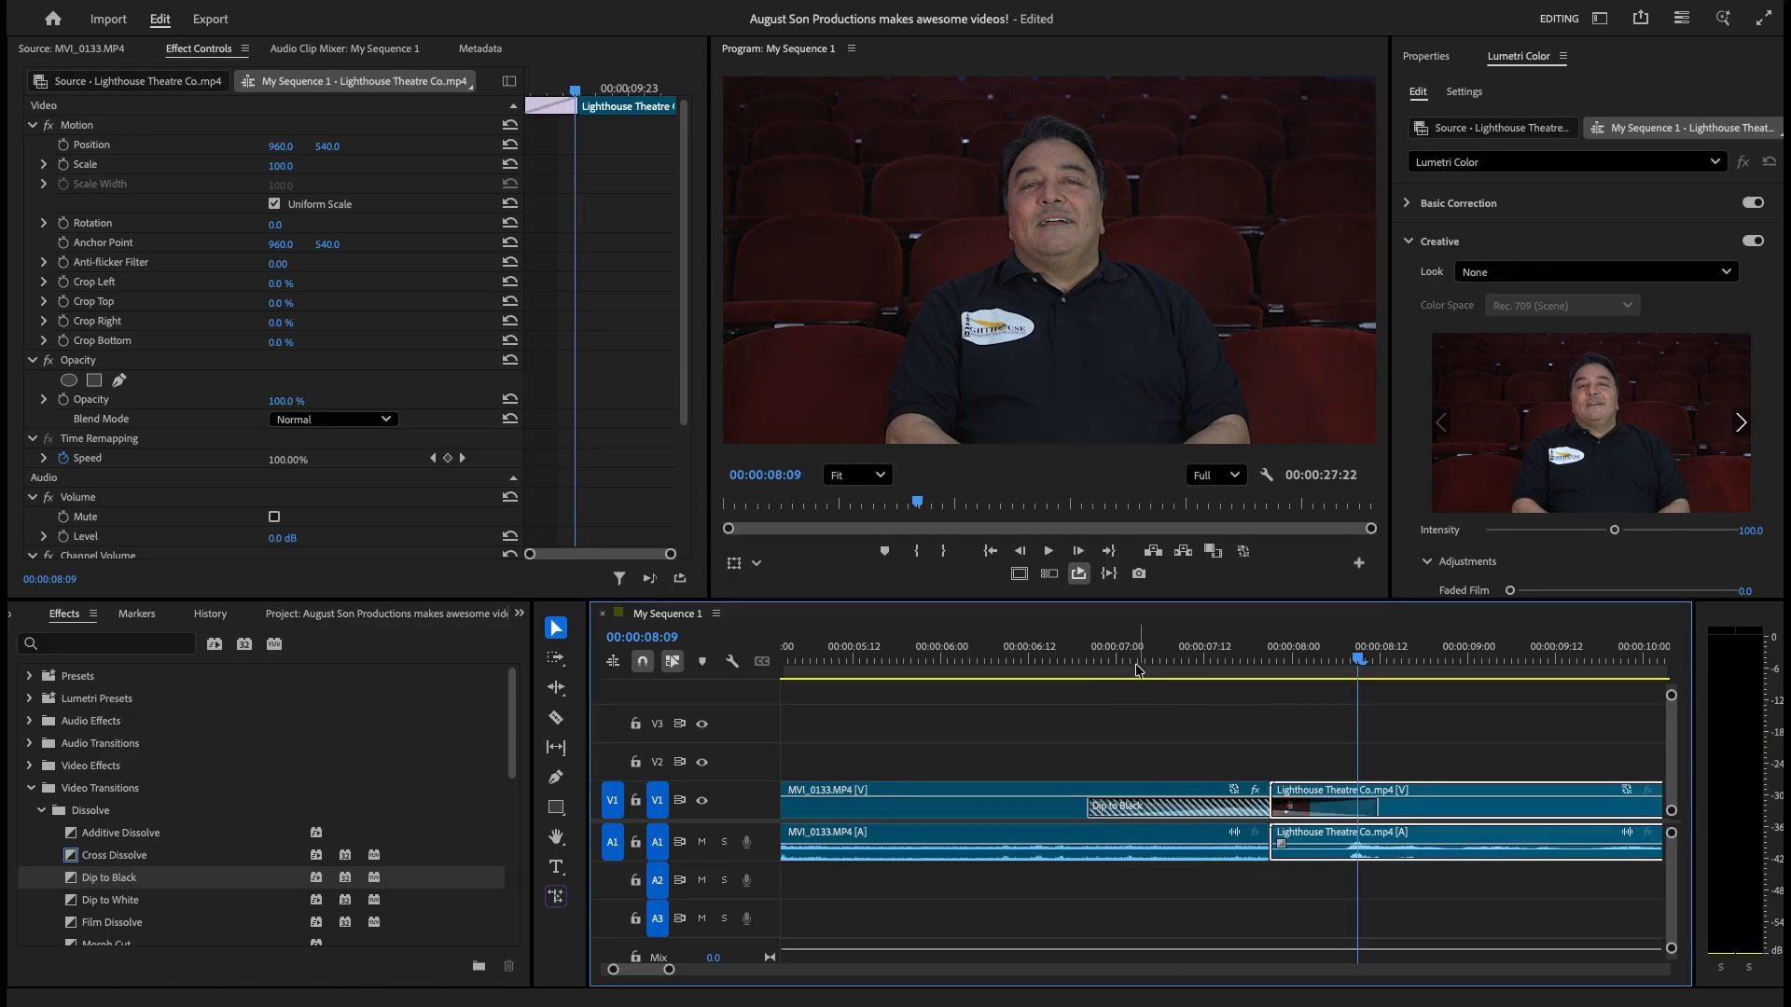
left_click(1053, 660)
key("space")
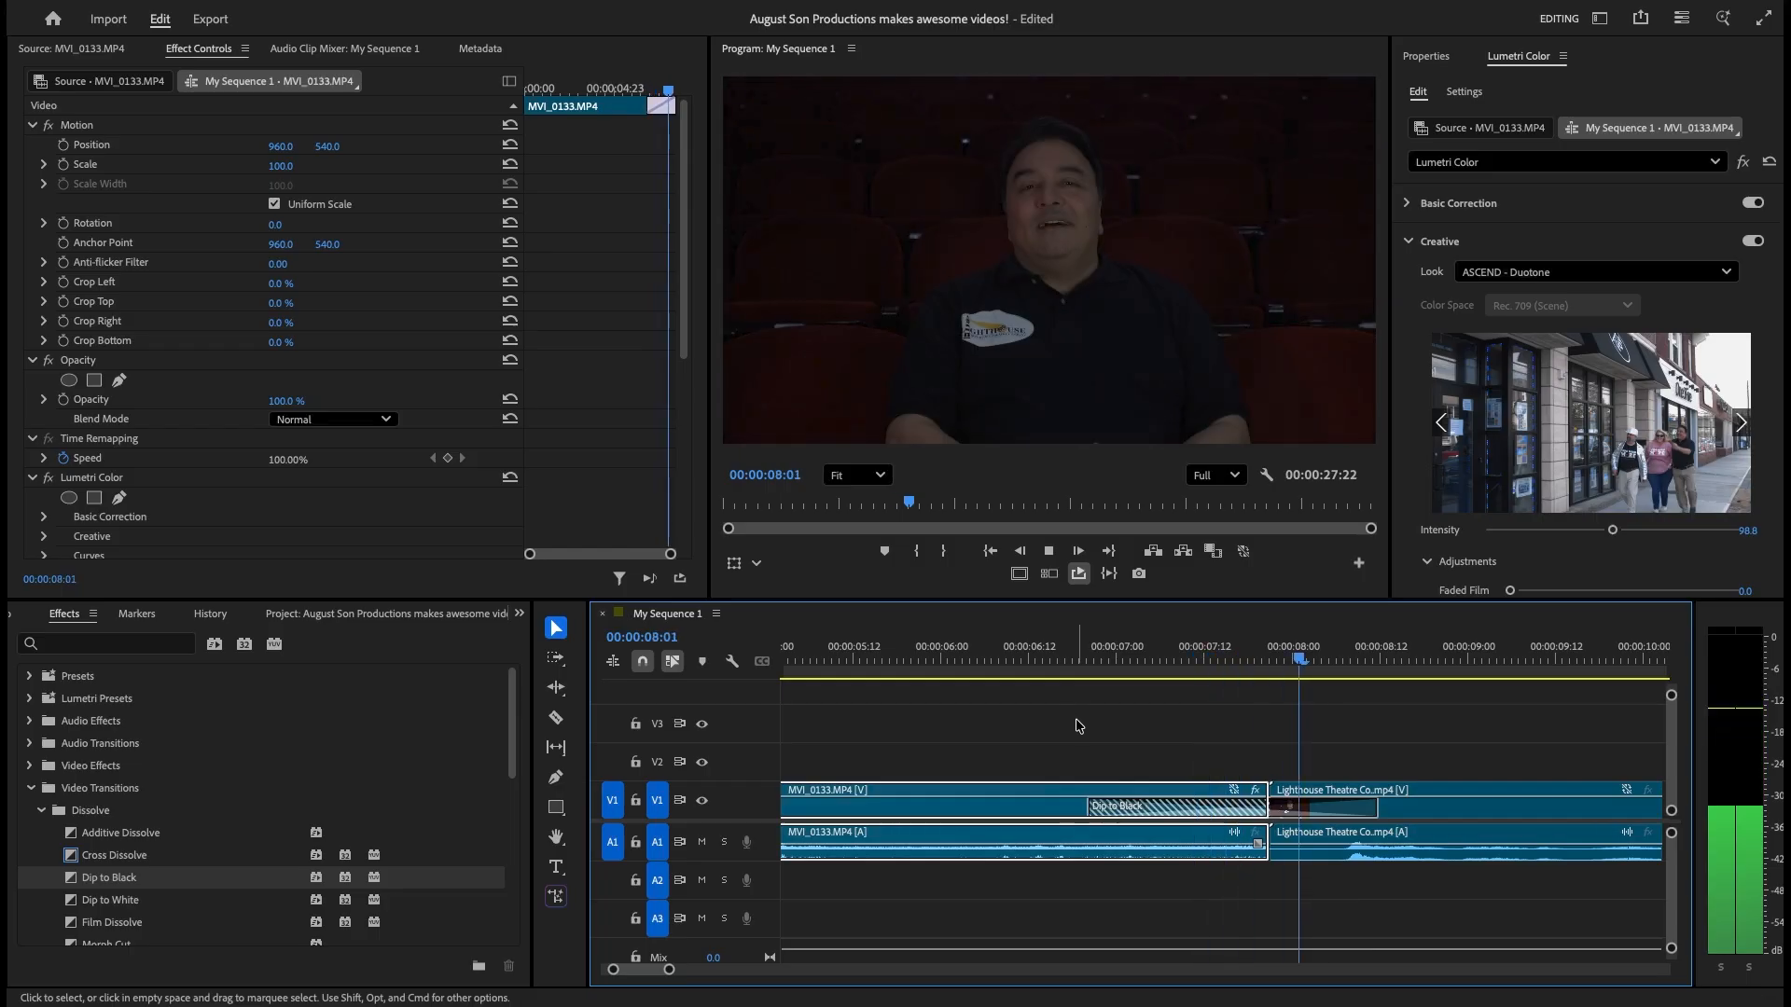
key("space")
left_click_drag(1321, 655, 1080, 659)
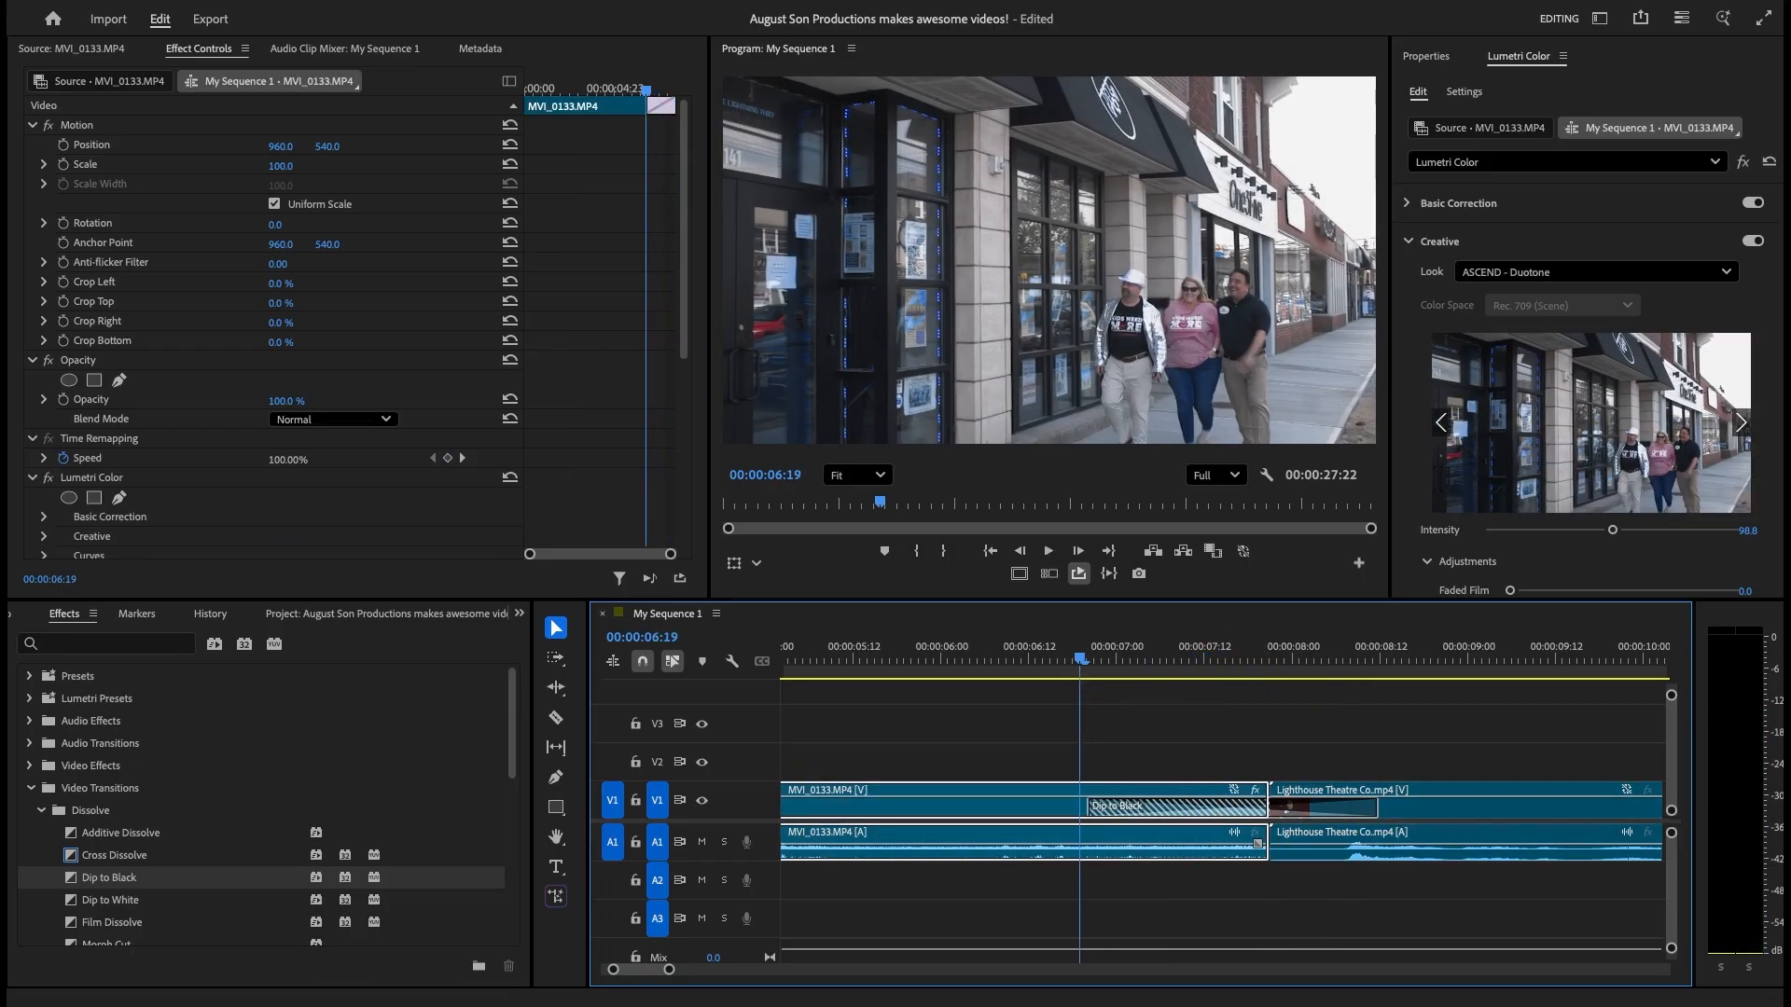
Extend the MY MOVIE title on V2 to last about 5.5 seconds from the sequence start.
left_click(672, 972)
left_click_drag(671, 972, 835, 972)
left_click(809, 646)
left_click_drag(810, 646, 767, 640)
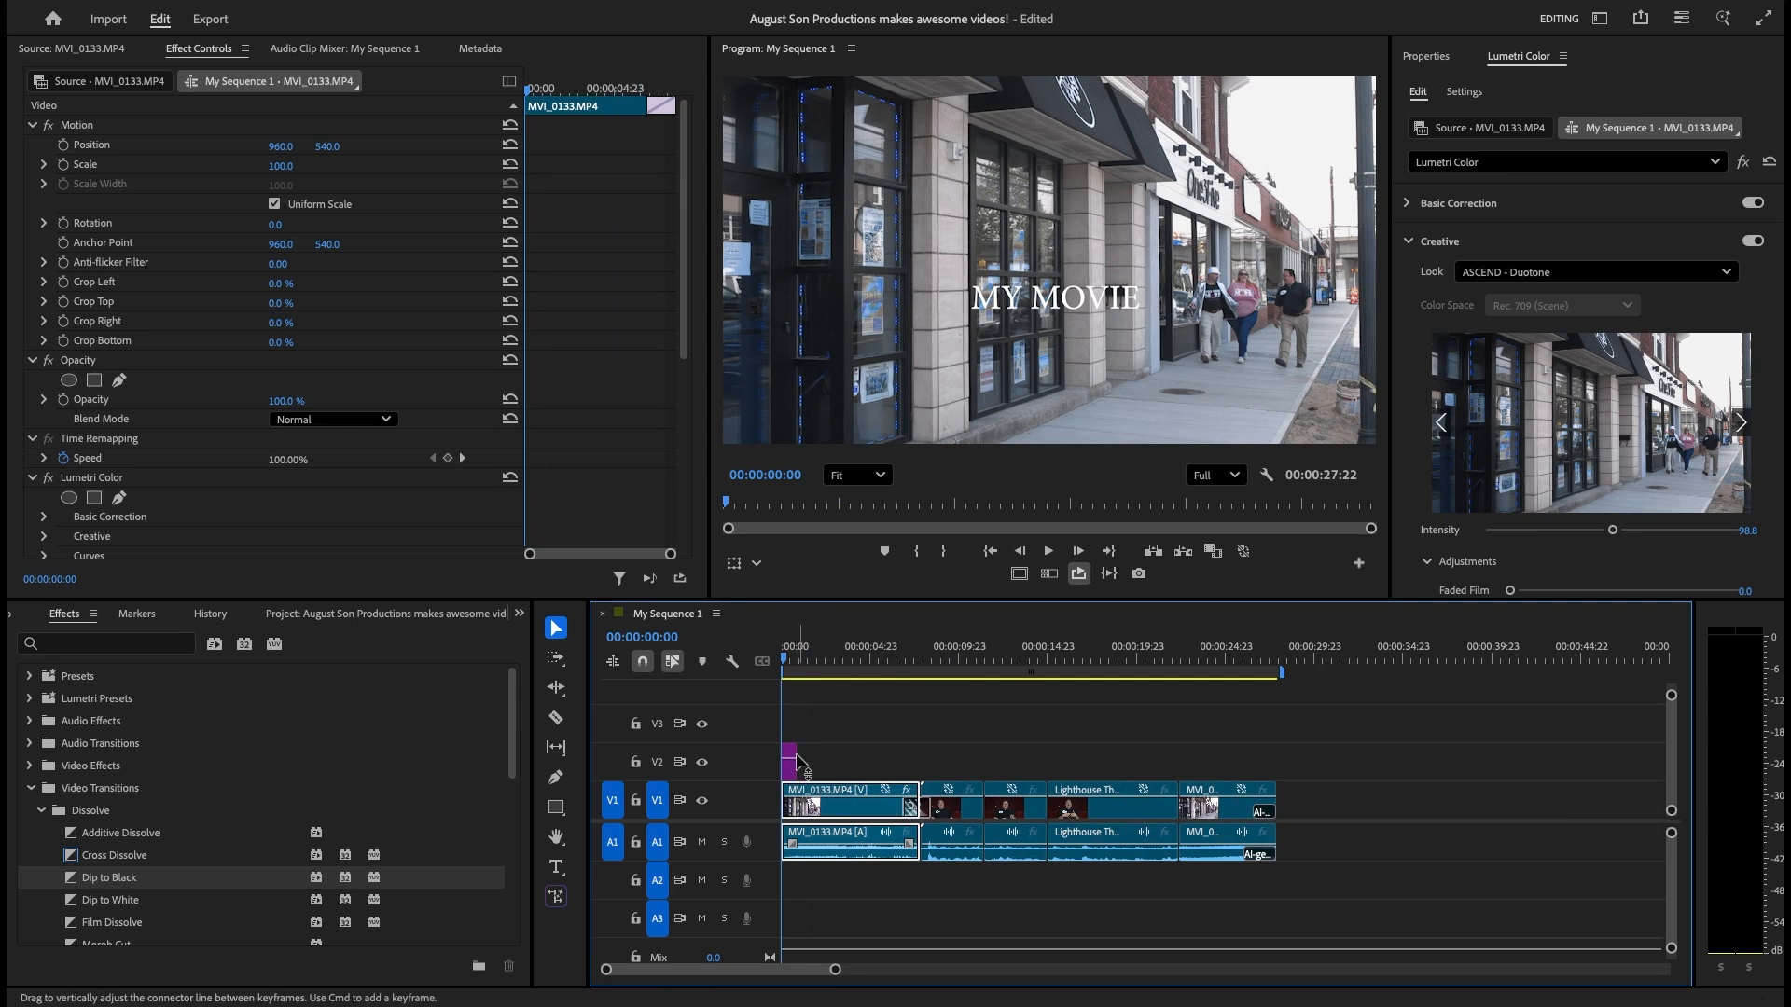
left_click_drag(799, 764, 878, 746)
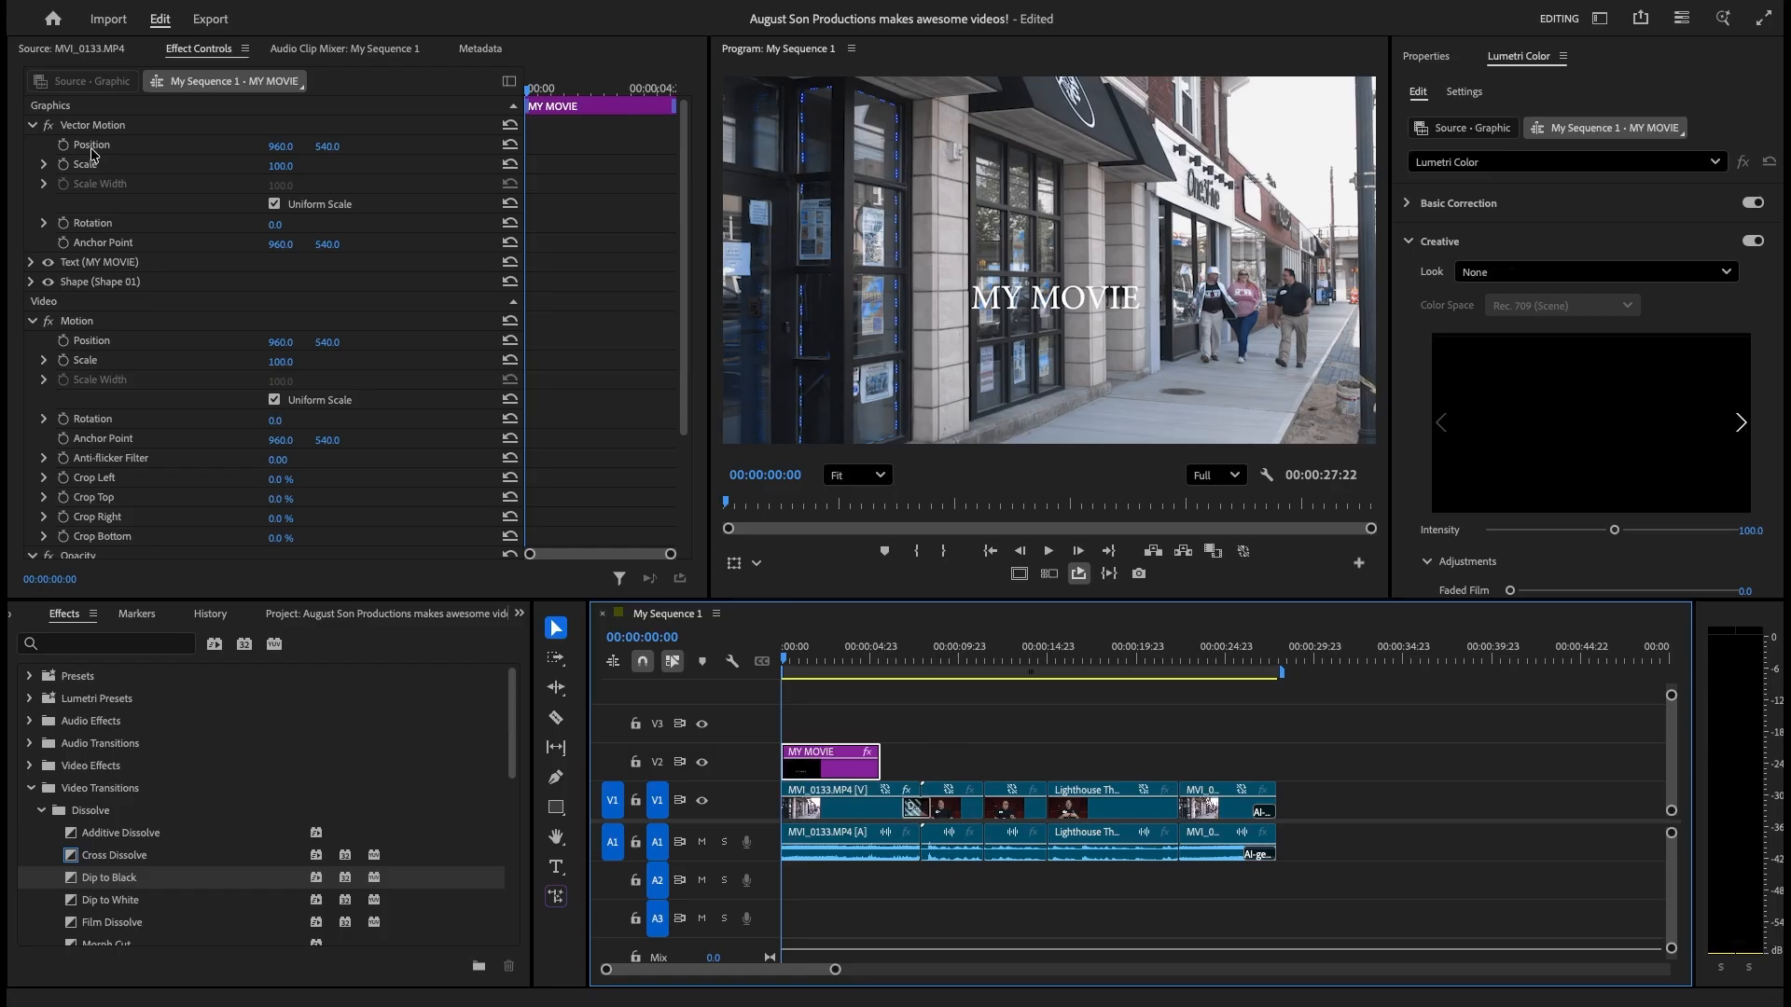
Move the playhead near the end of the MY MOVIE title, and step back frame by frame to 00:00:05:00.
left_click_drag(782, 632, 881, 672)
key("Left")
key("Left")
key("Left")
key("Left")
key("Left")
key("Left")
key("Left")
key("Left")
key("Left")
key("Left")
key("Left")
key("Left")
key("Left")
key("Left")
key("Left")
key("Left")
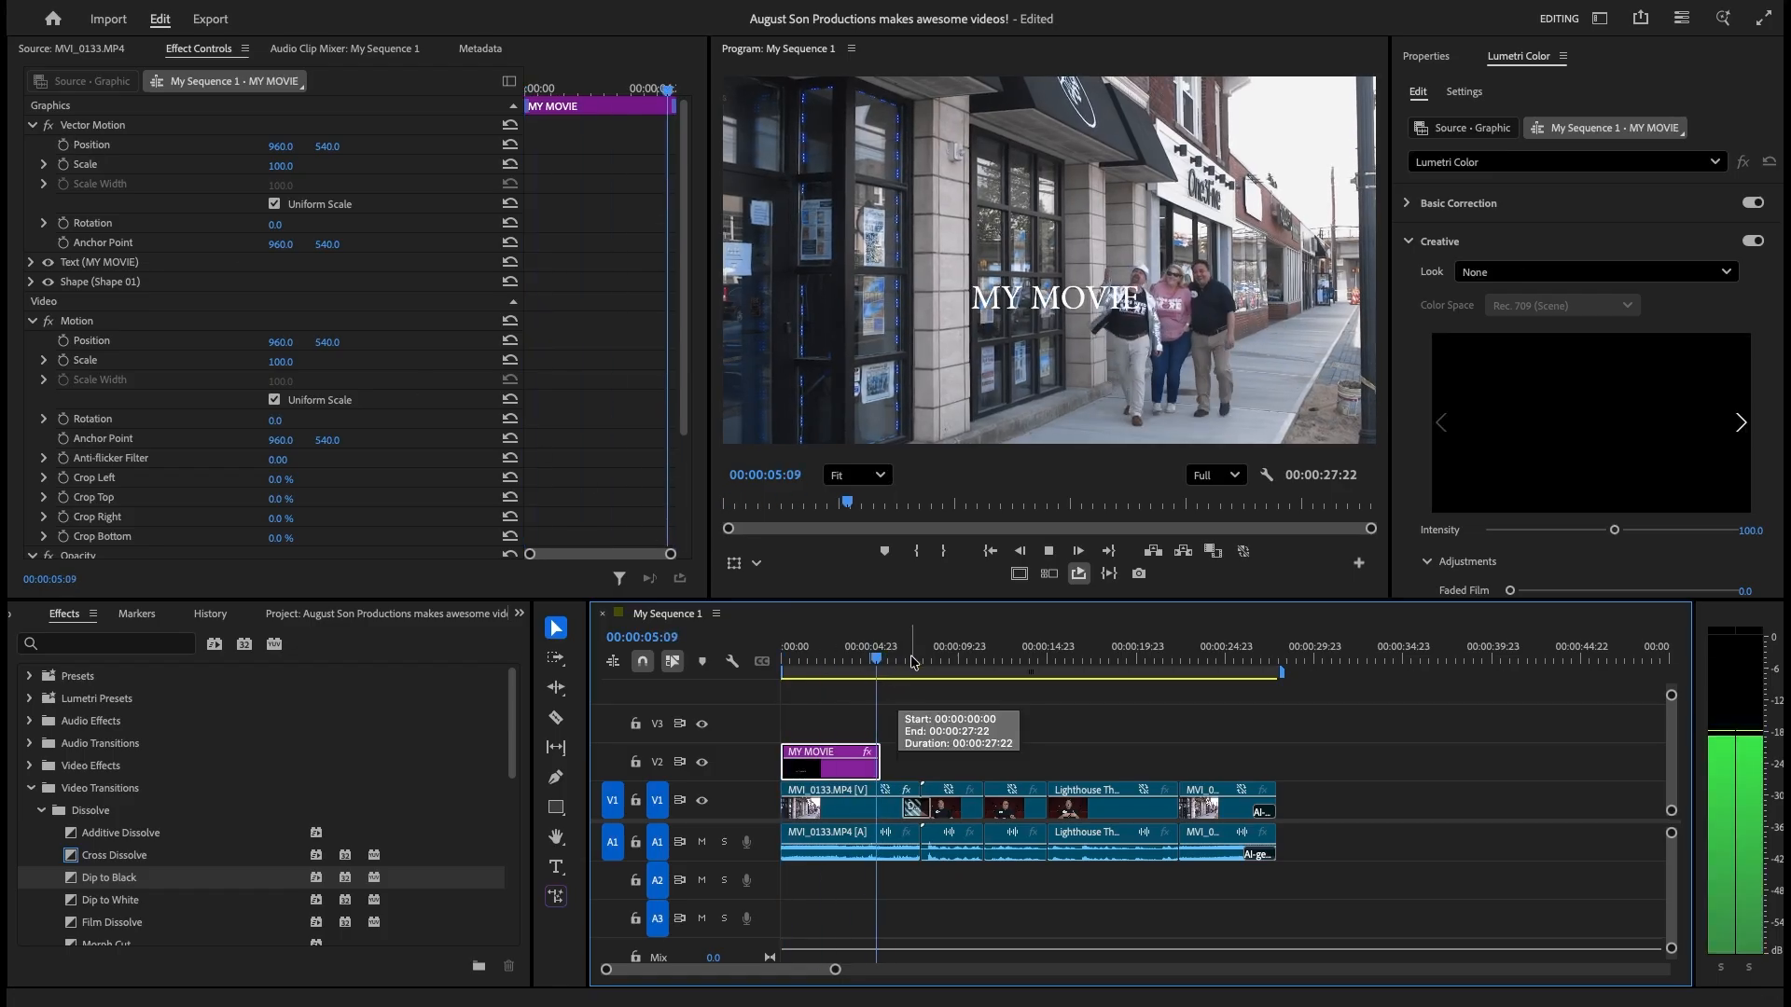
Jump the playhead to the sequence's start and end with Go to In and Go to Out, finishing at the start.
left_click(990, 553)
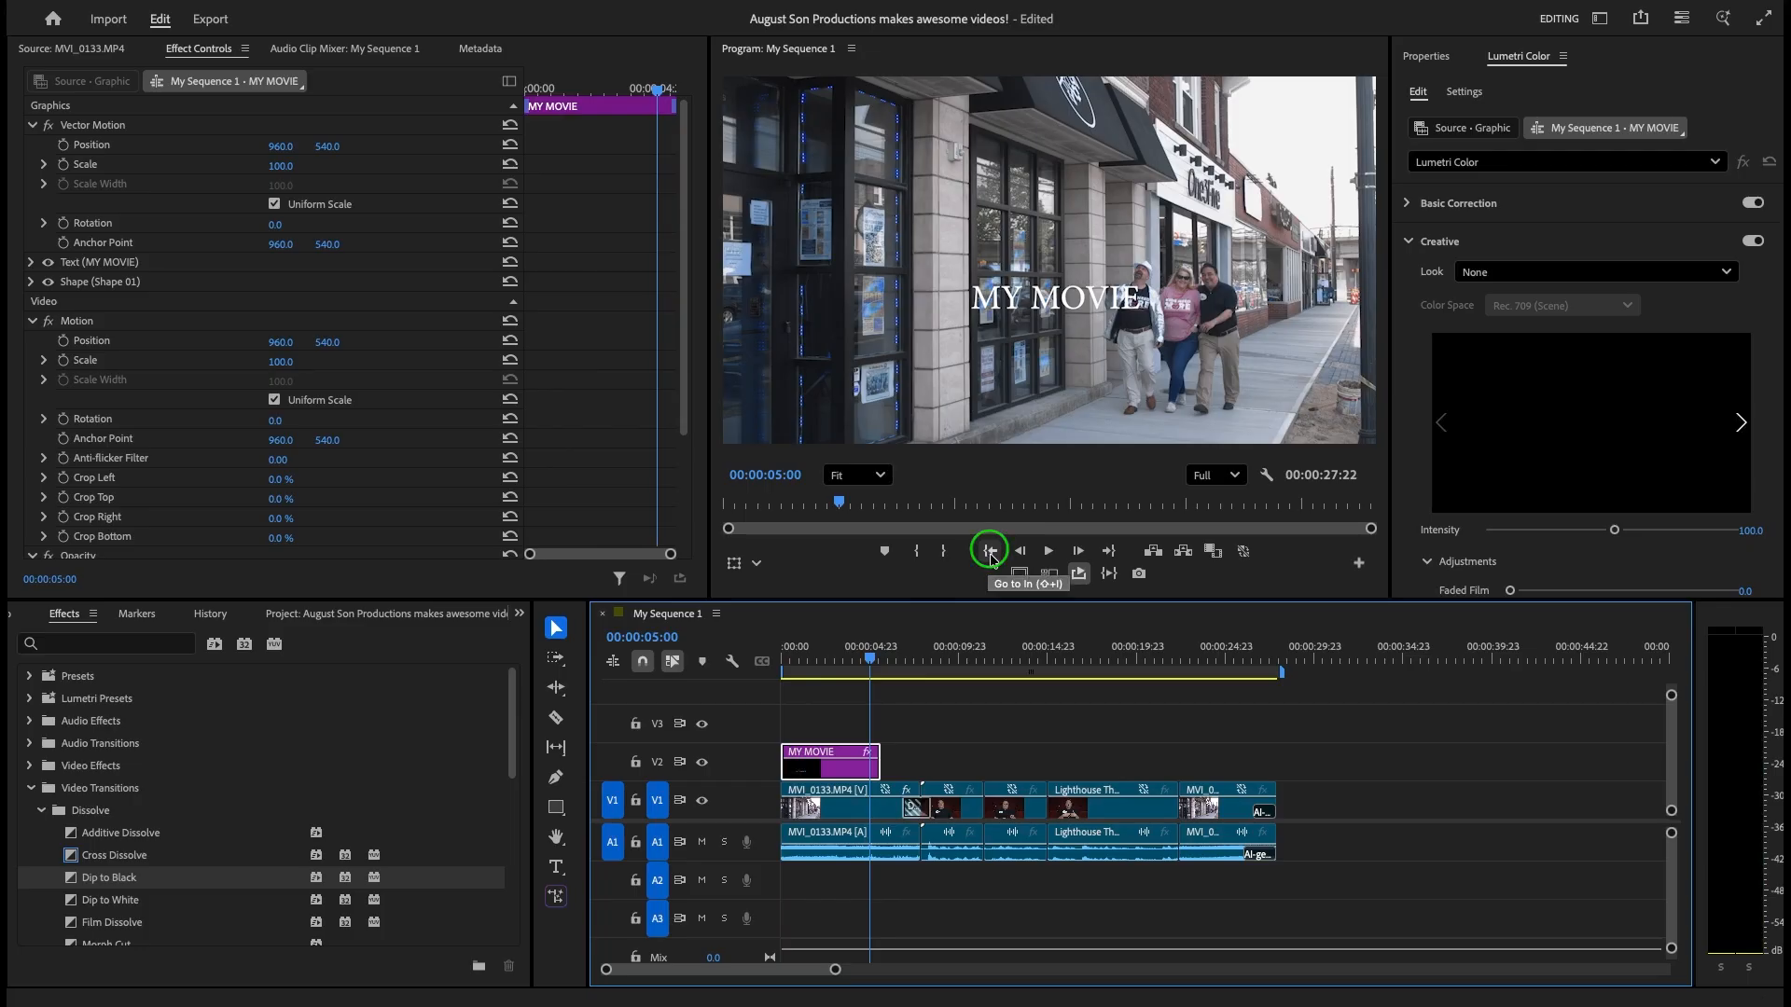
left_click(990, 553)
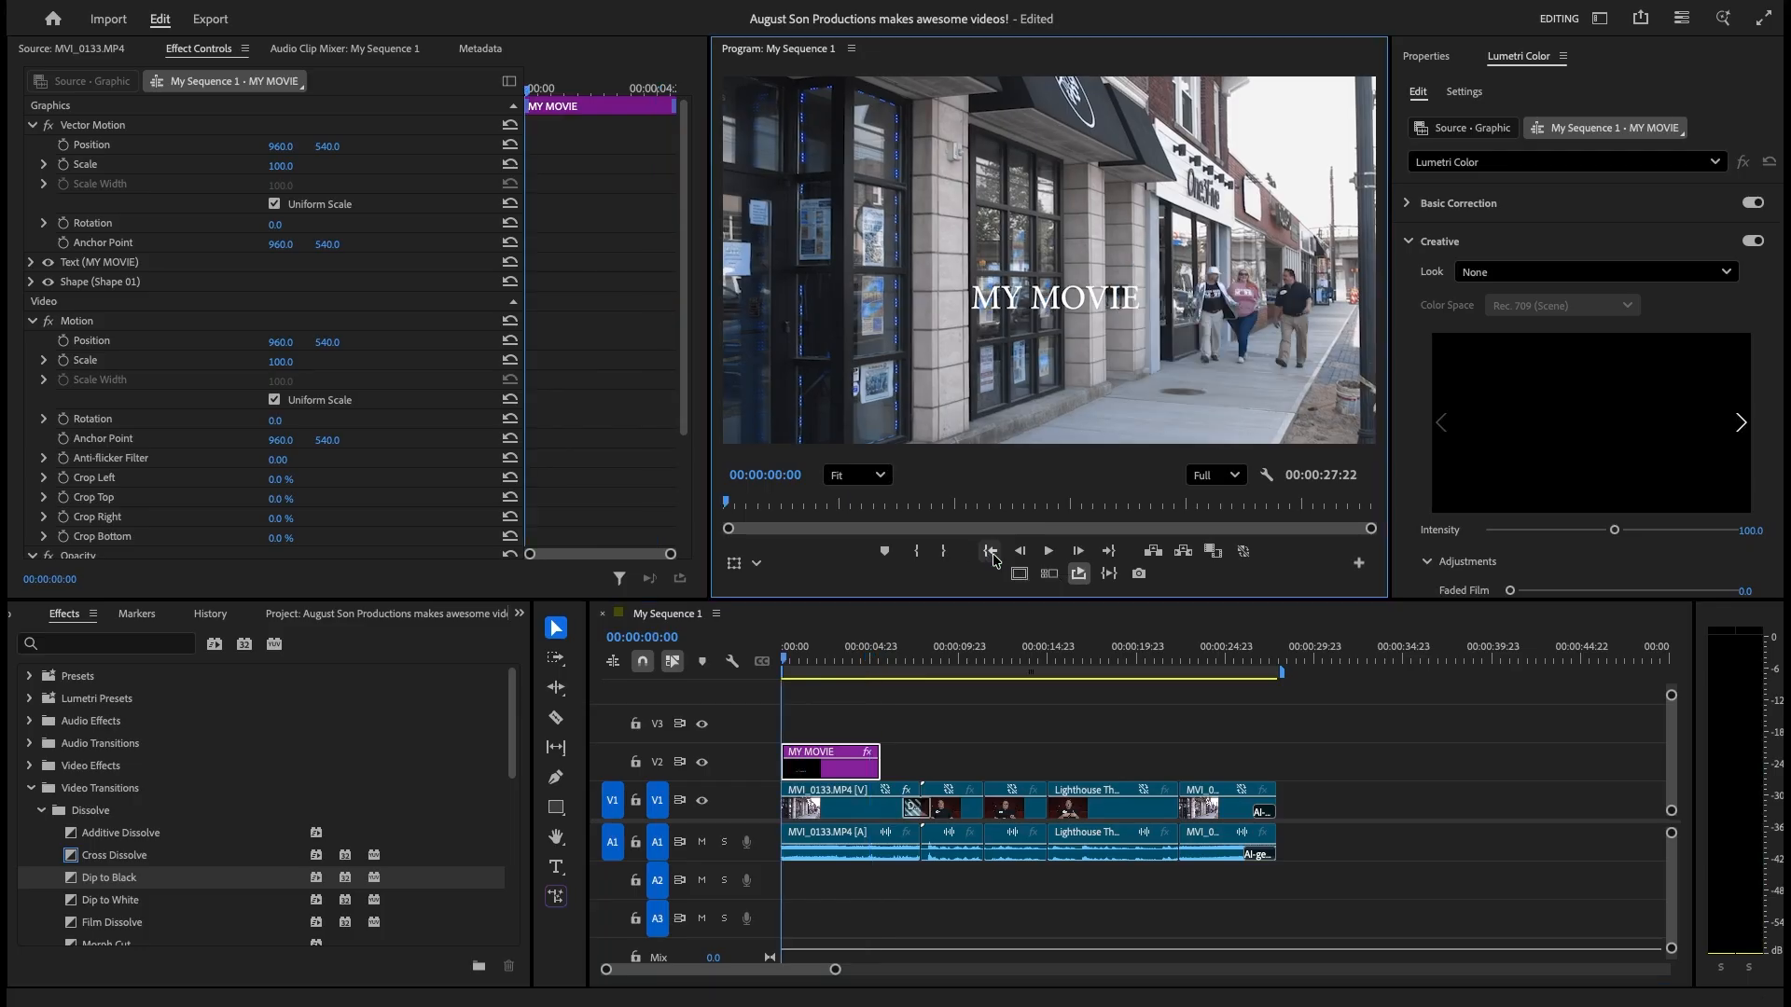
left_click(1109, 552)
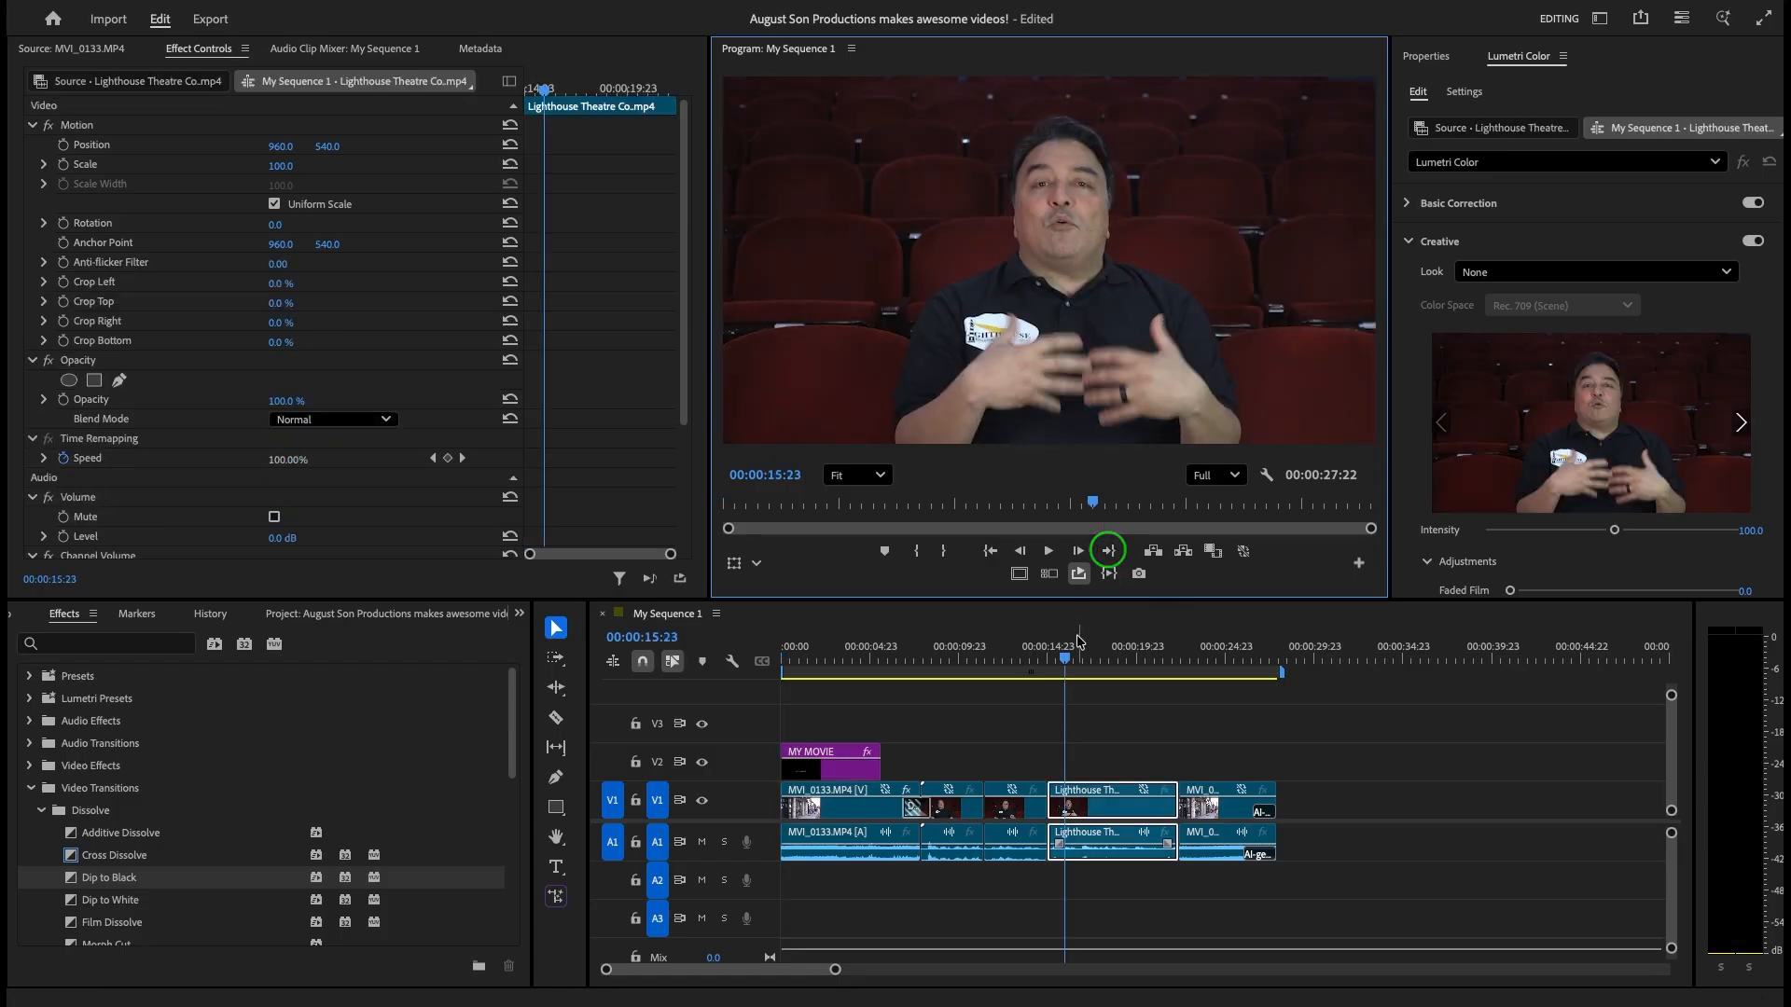
left_click_drag(1065, 658, 929, 658)
left_click(1110, 554)
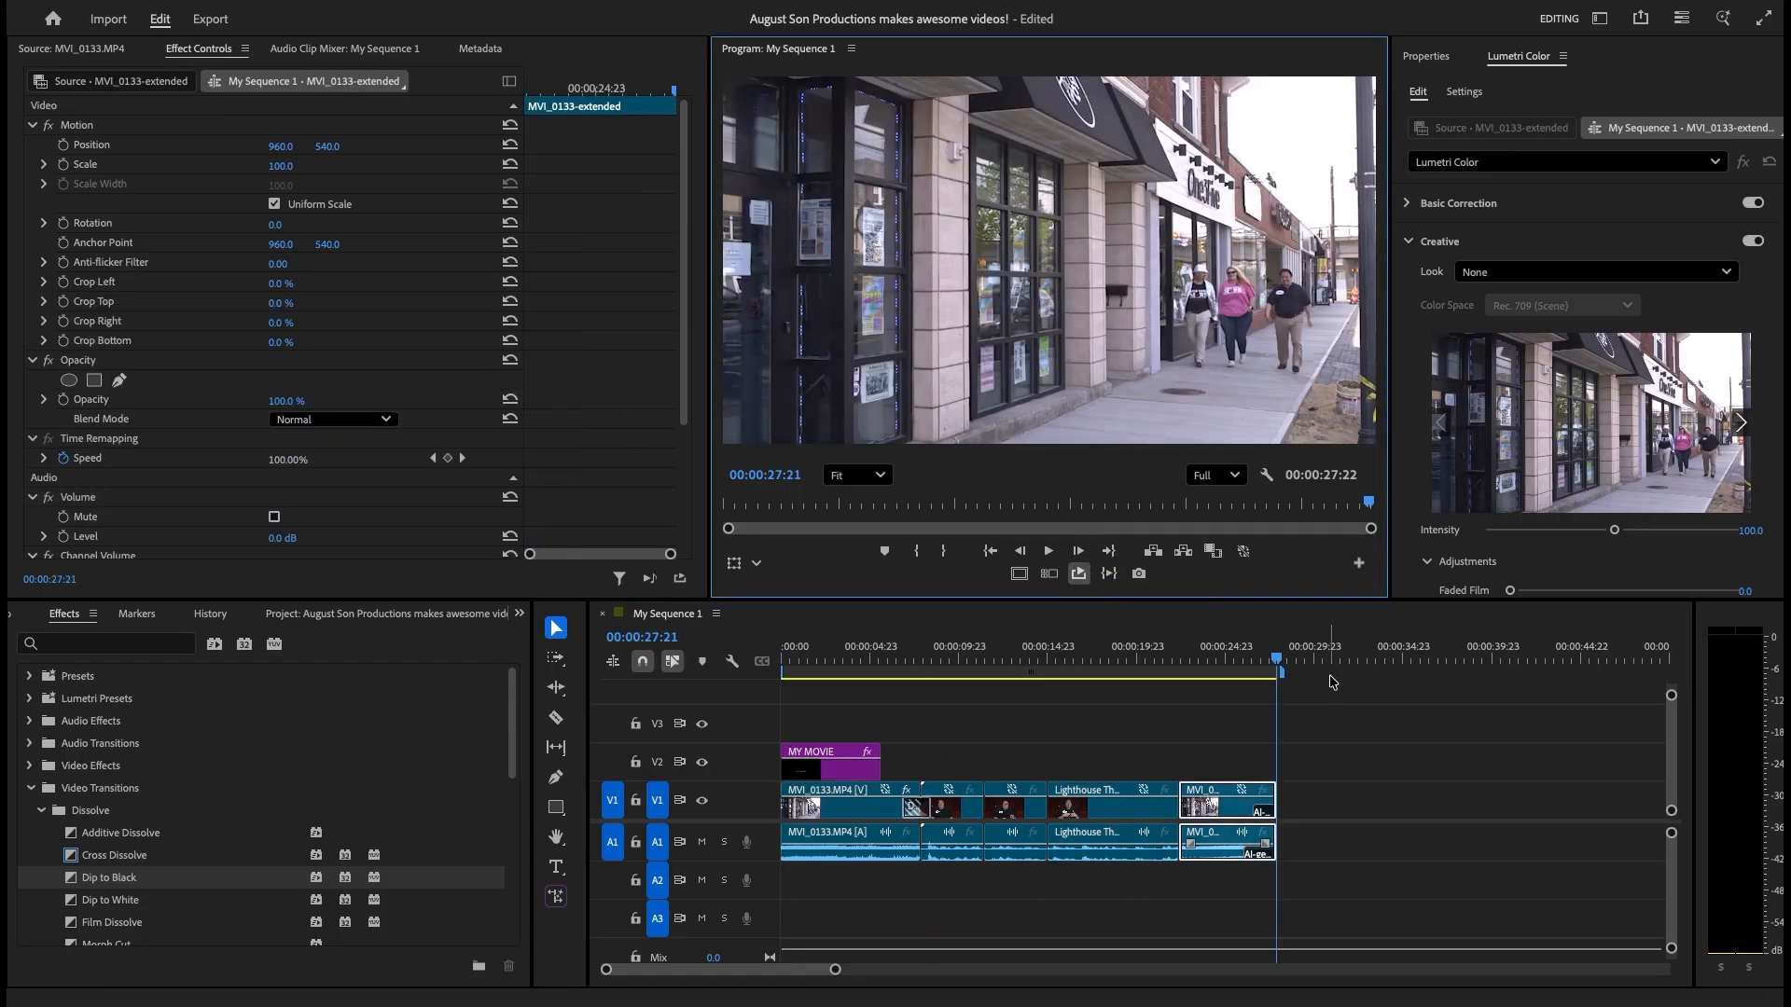
left_click_drag(1287, 657, 778, 629)
left_click_drag(961, 660, 1200, 644)
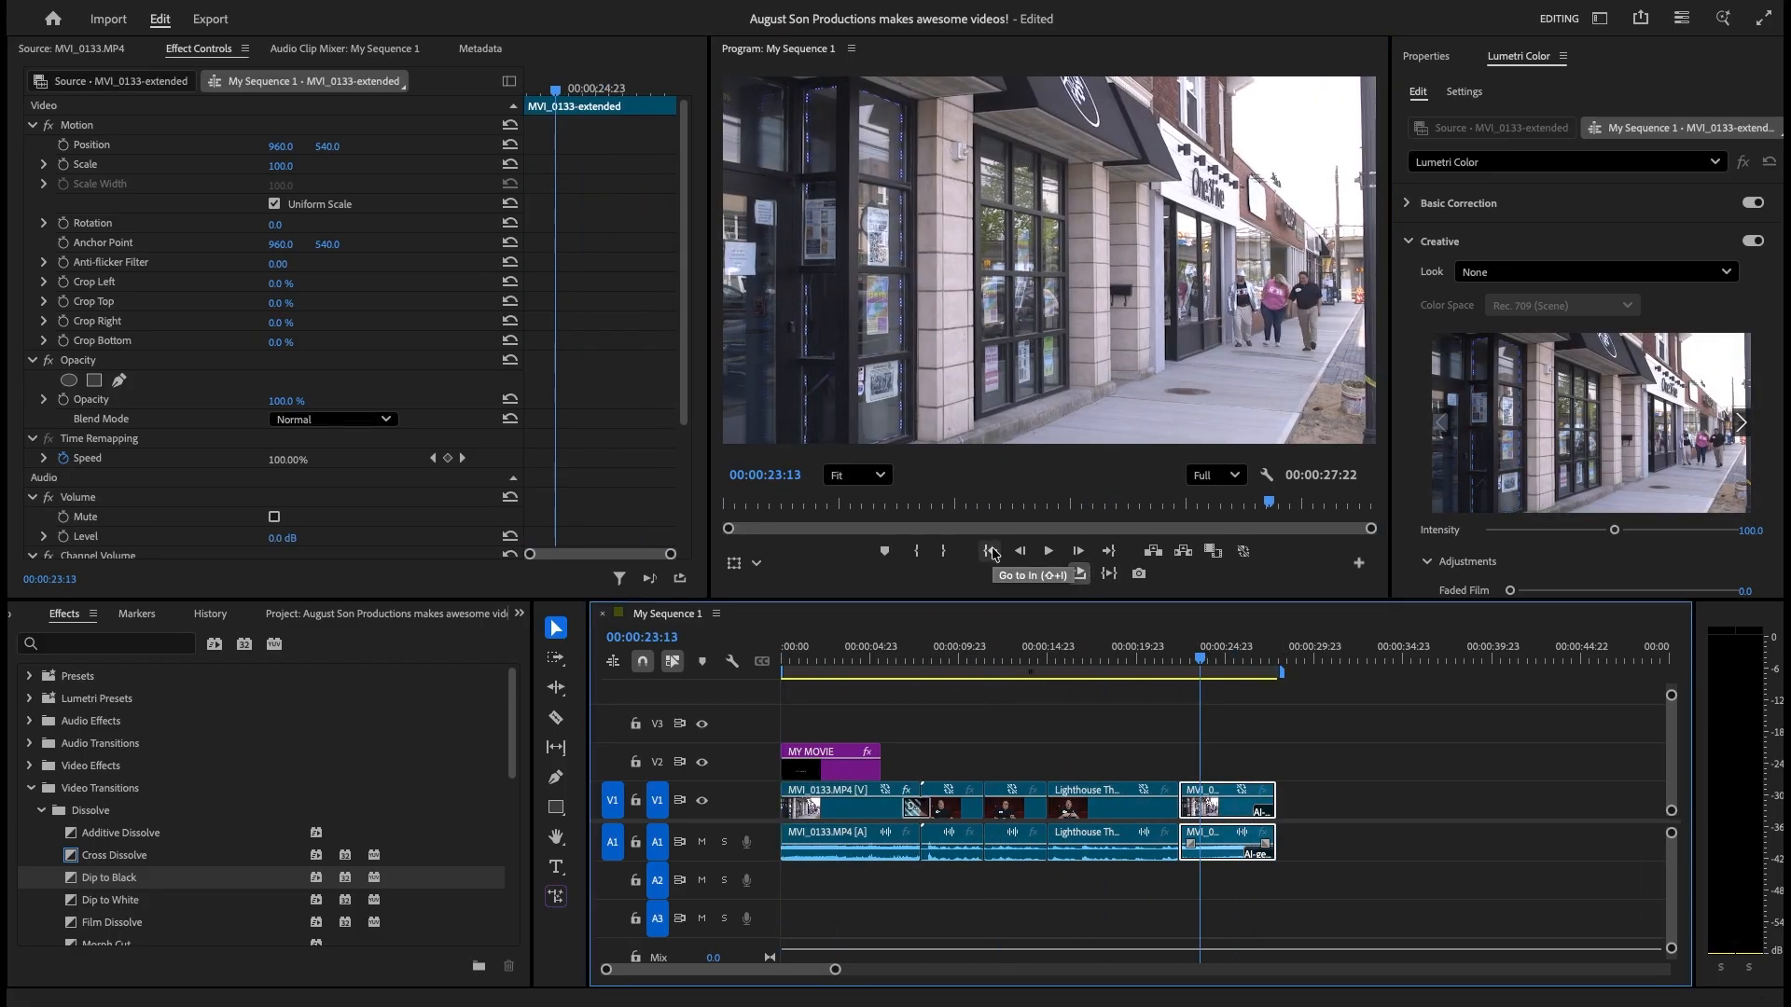
left_click(992, 554)
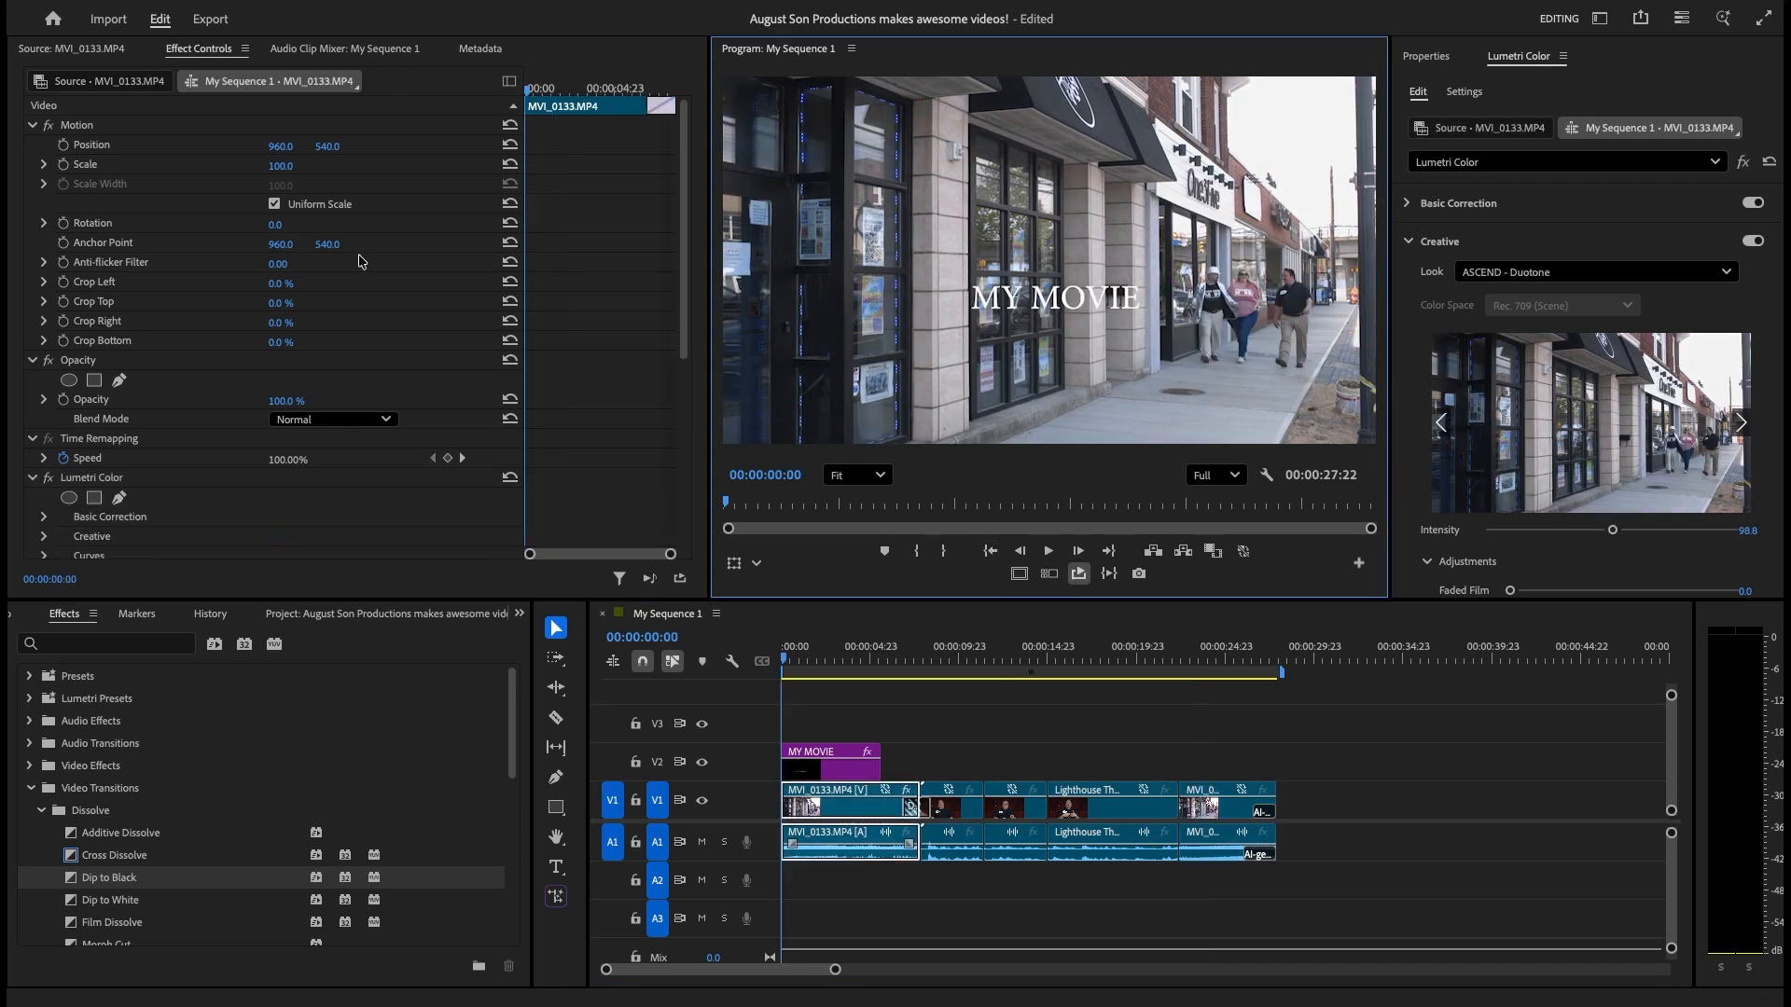
Select the MY MOVIE title on V2 and display its motion properties in Effect Controls.
left_click(796, 771)
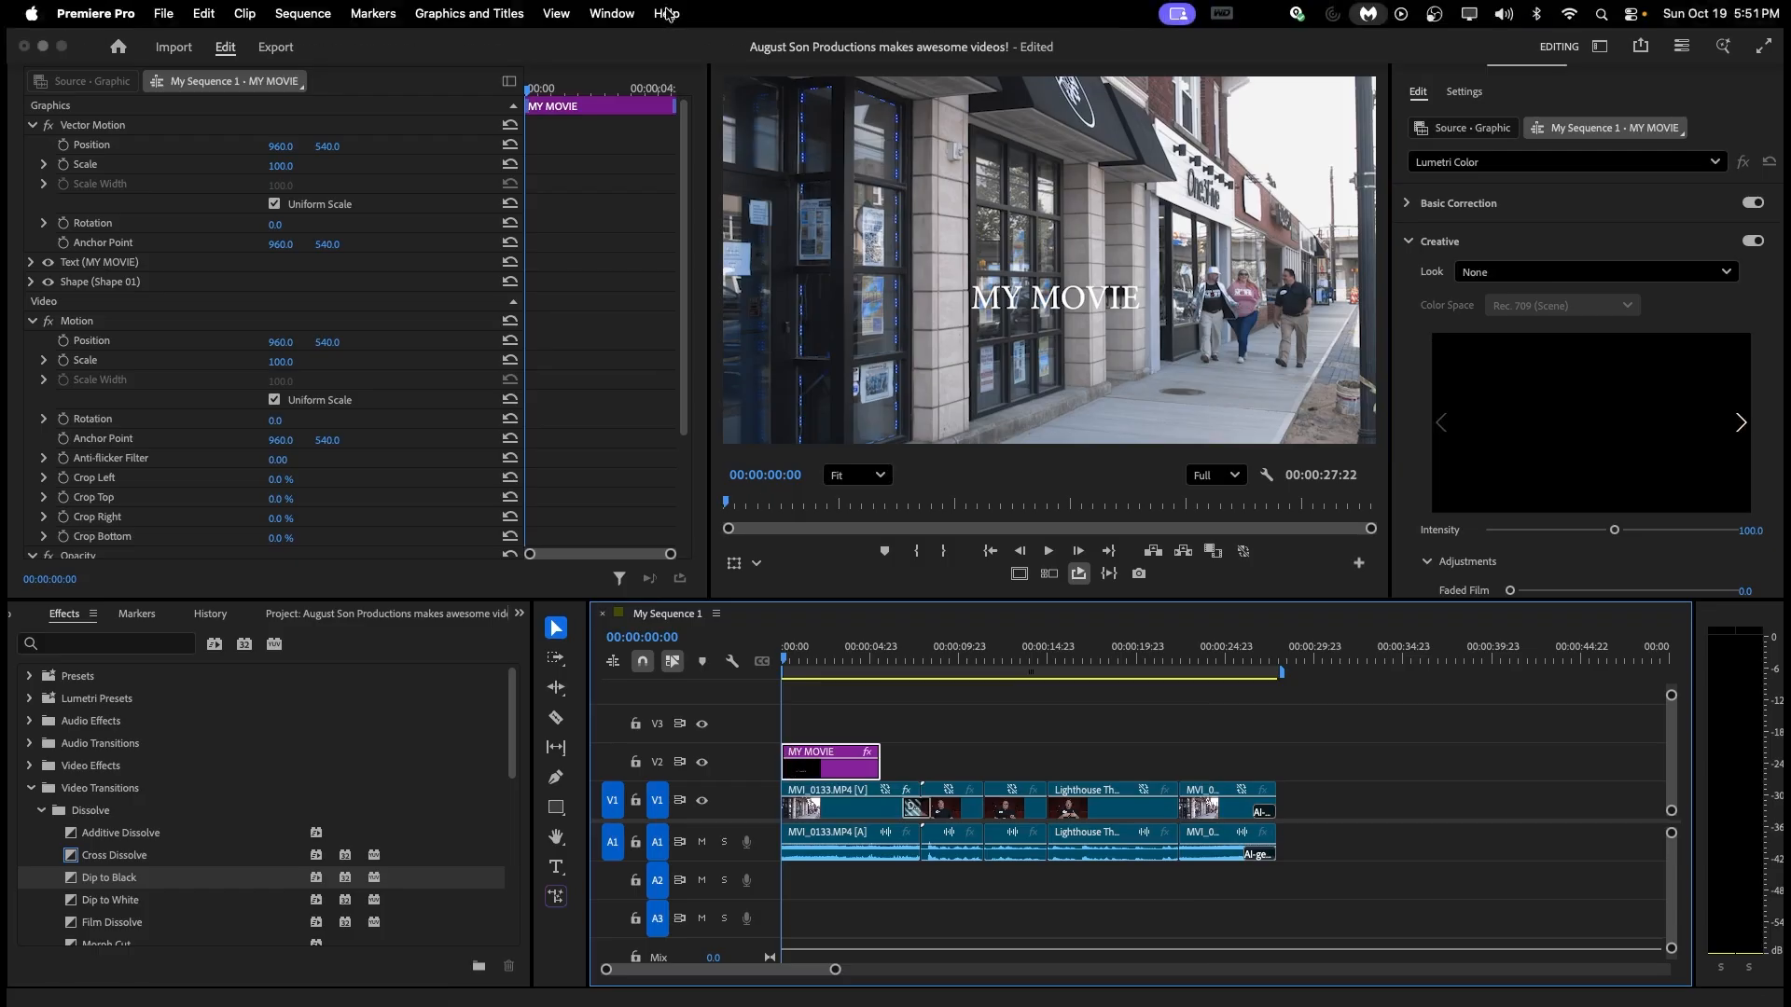
left_click(615, 11)
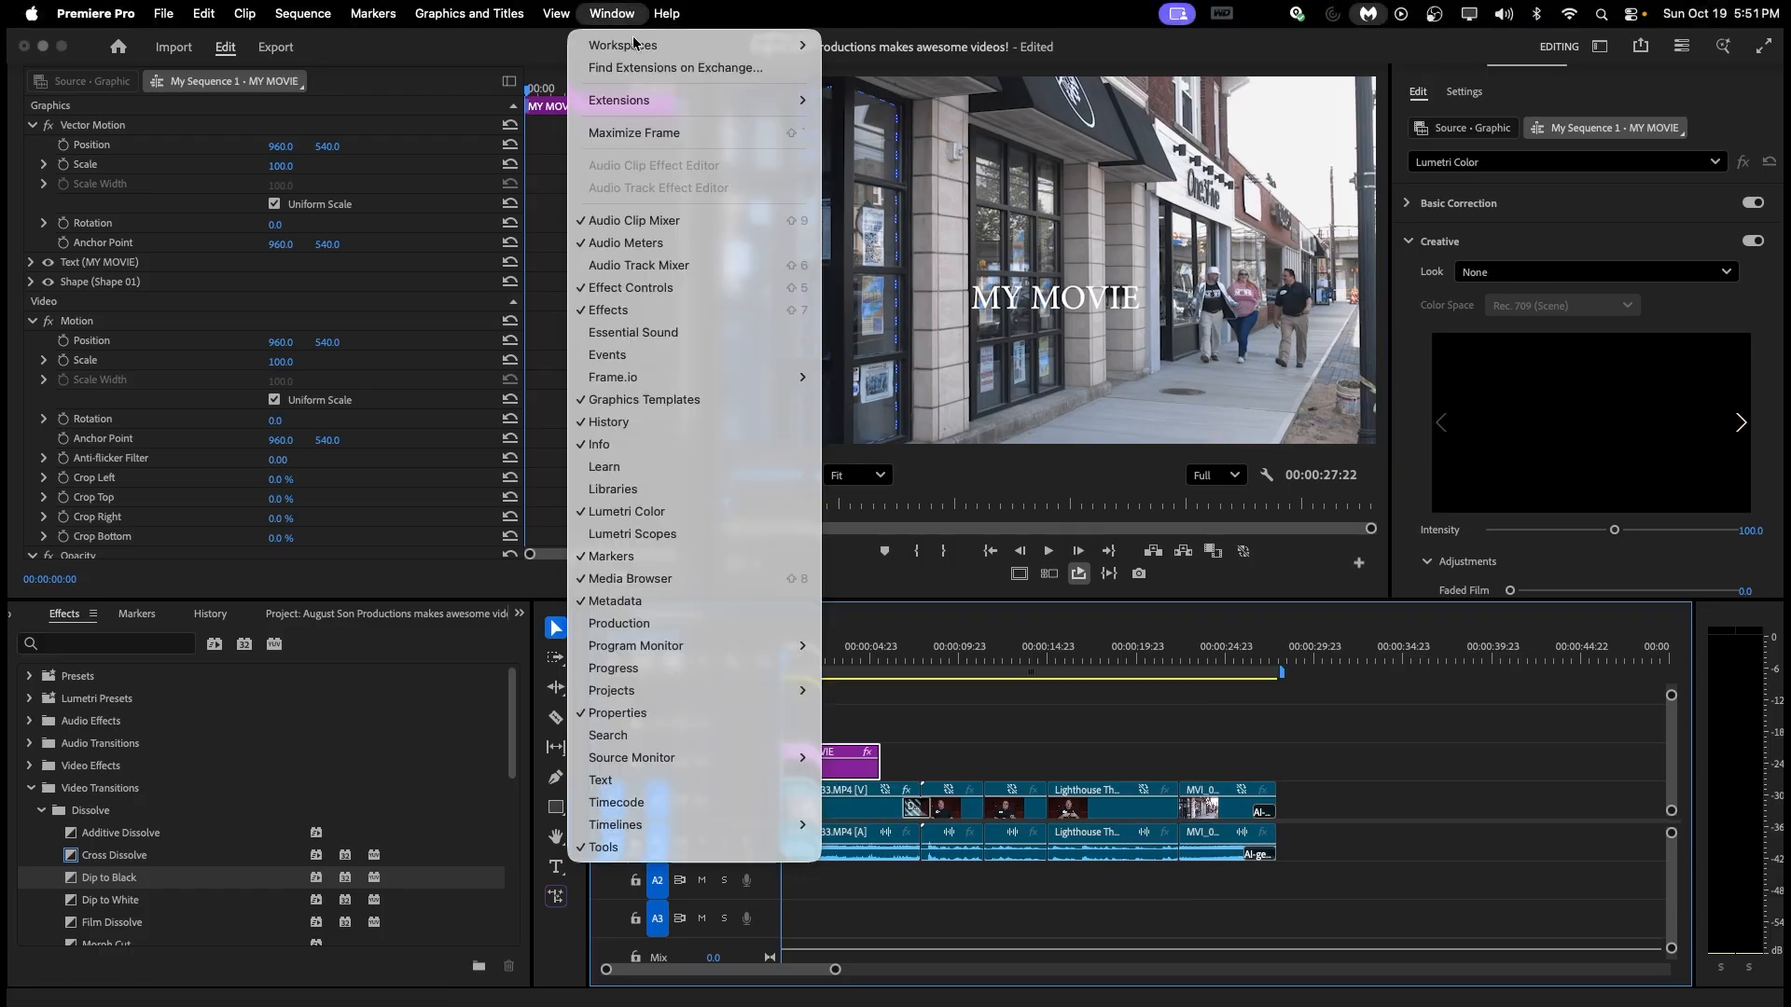
left_click(196, 141)
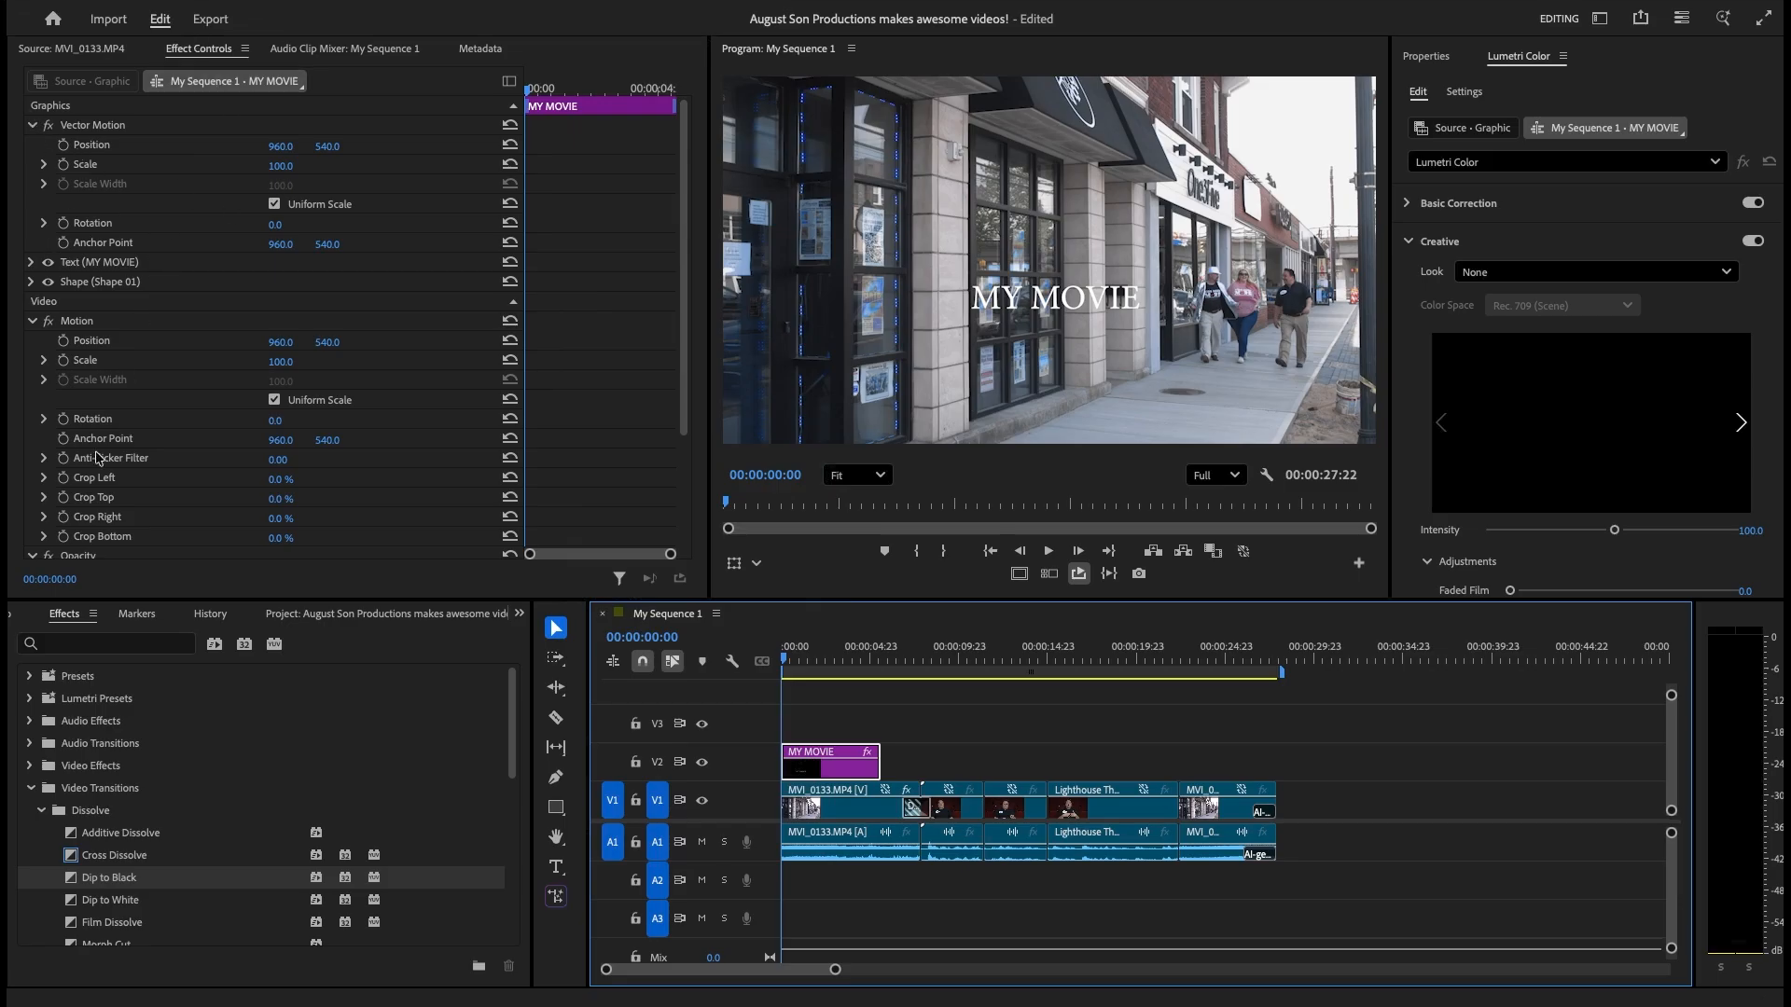
Enable Vector Motion Position keyframing for the MY MOVIE title at 00:00:00:00 and set its horizontal position to -460.
left_click(1442, 61)
left_click(839, 768)
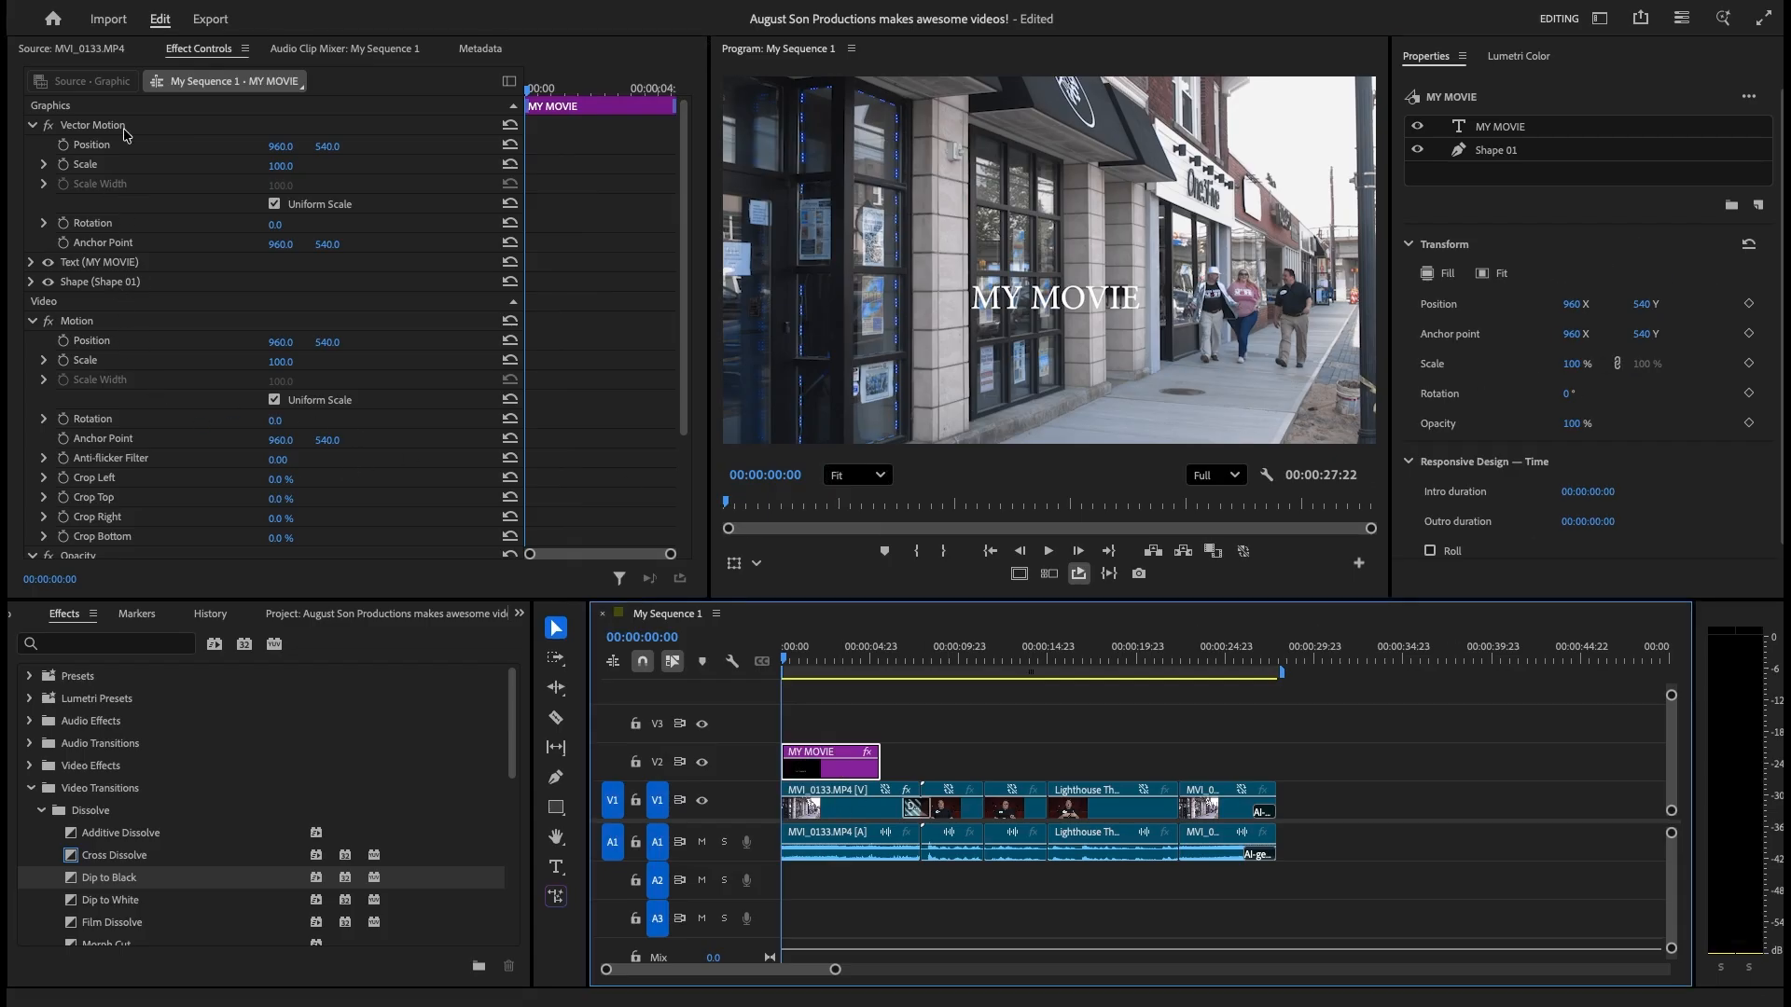
left_click(206, 57)
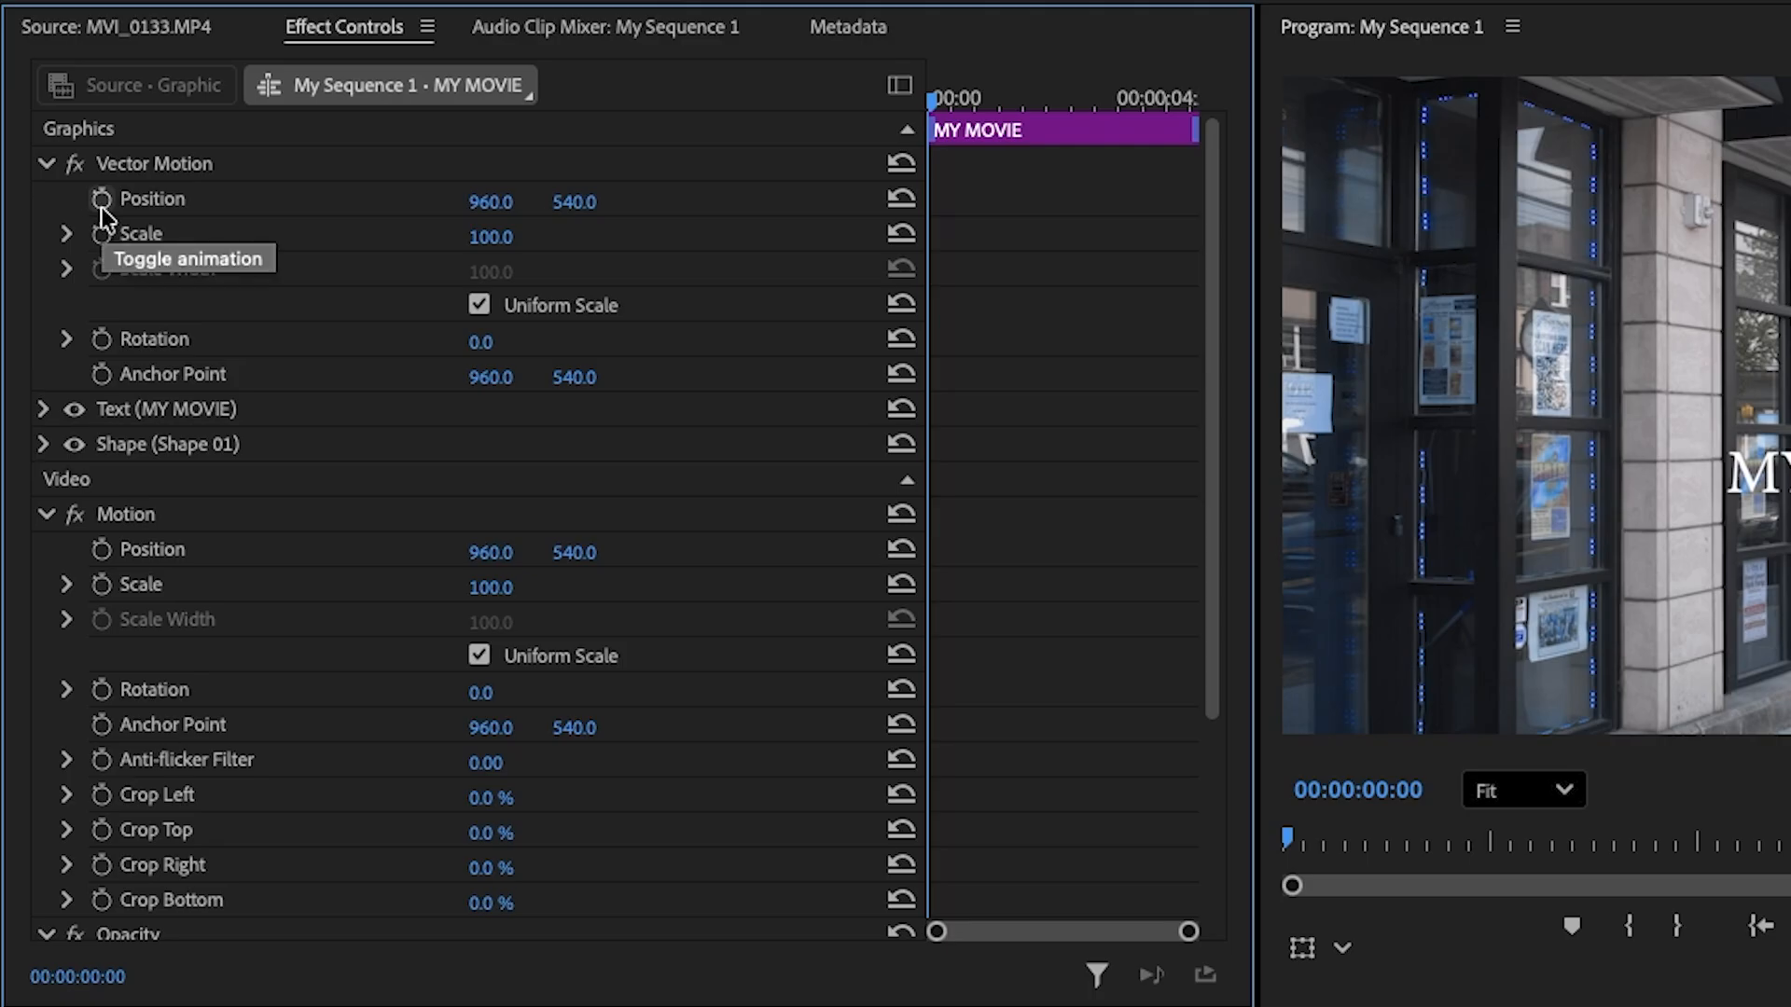
left_click(103, 209)
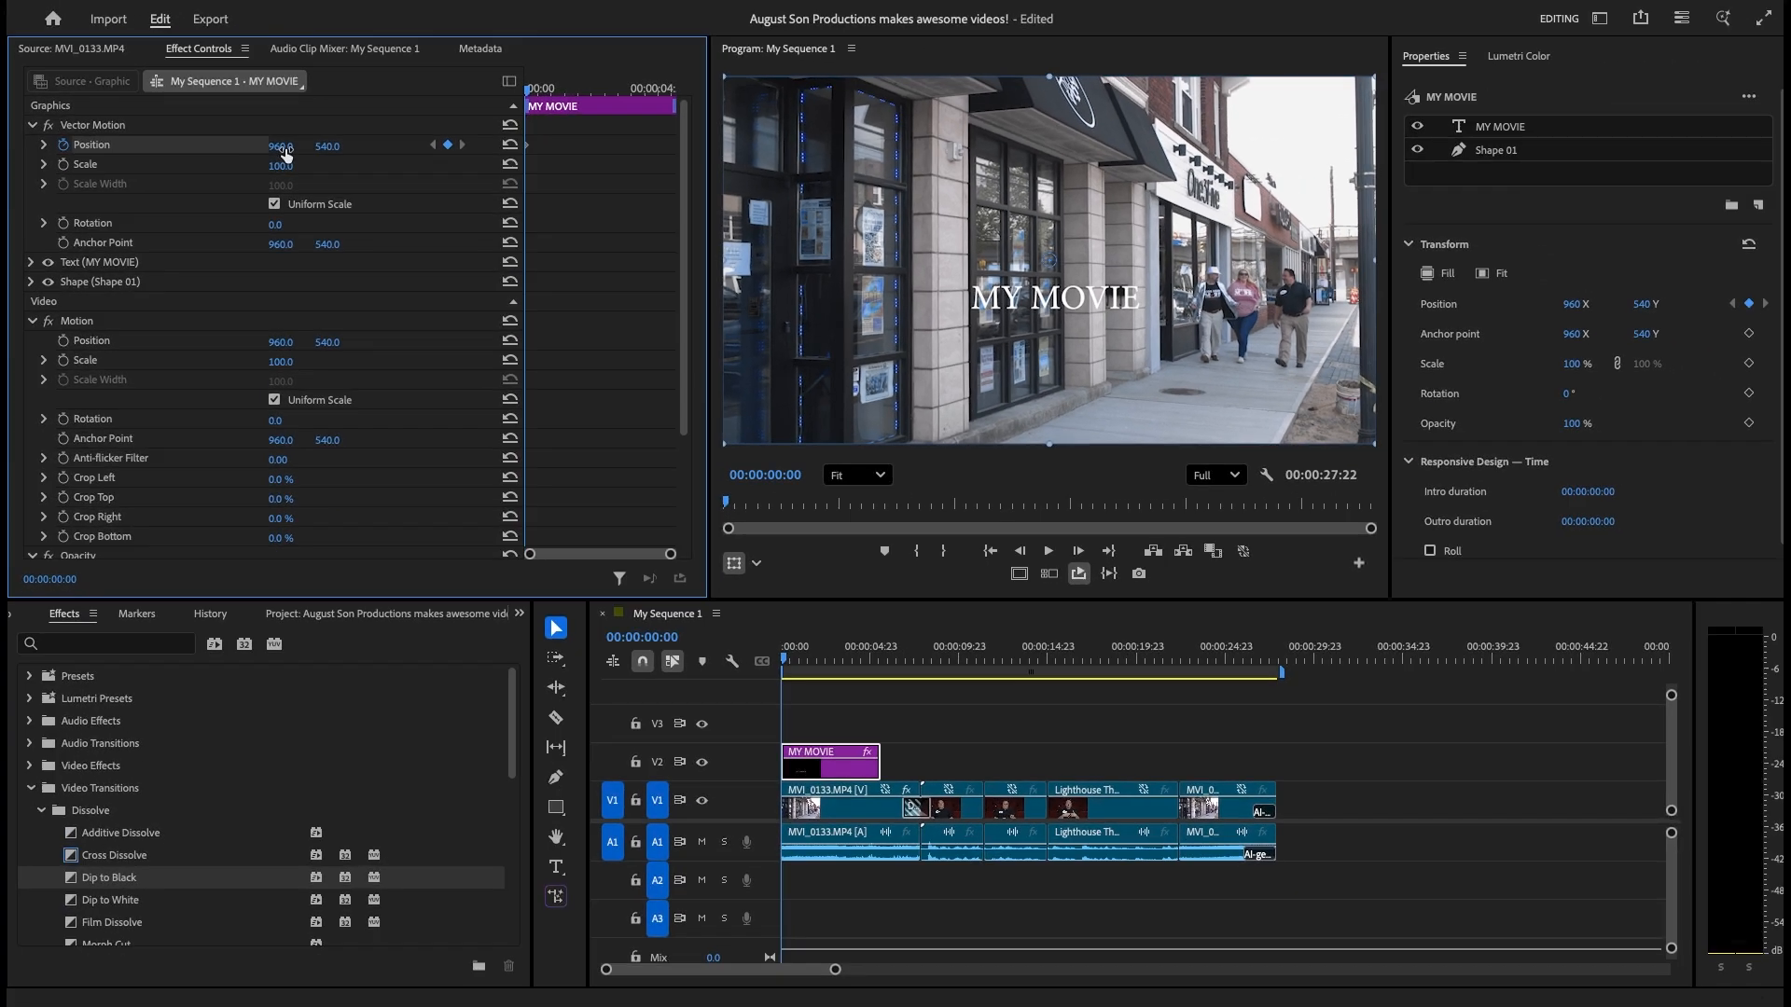
left_click_drag(284, 154, 10, 154)
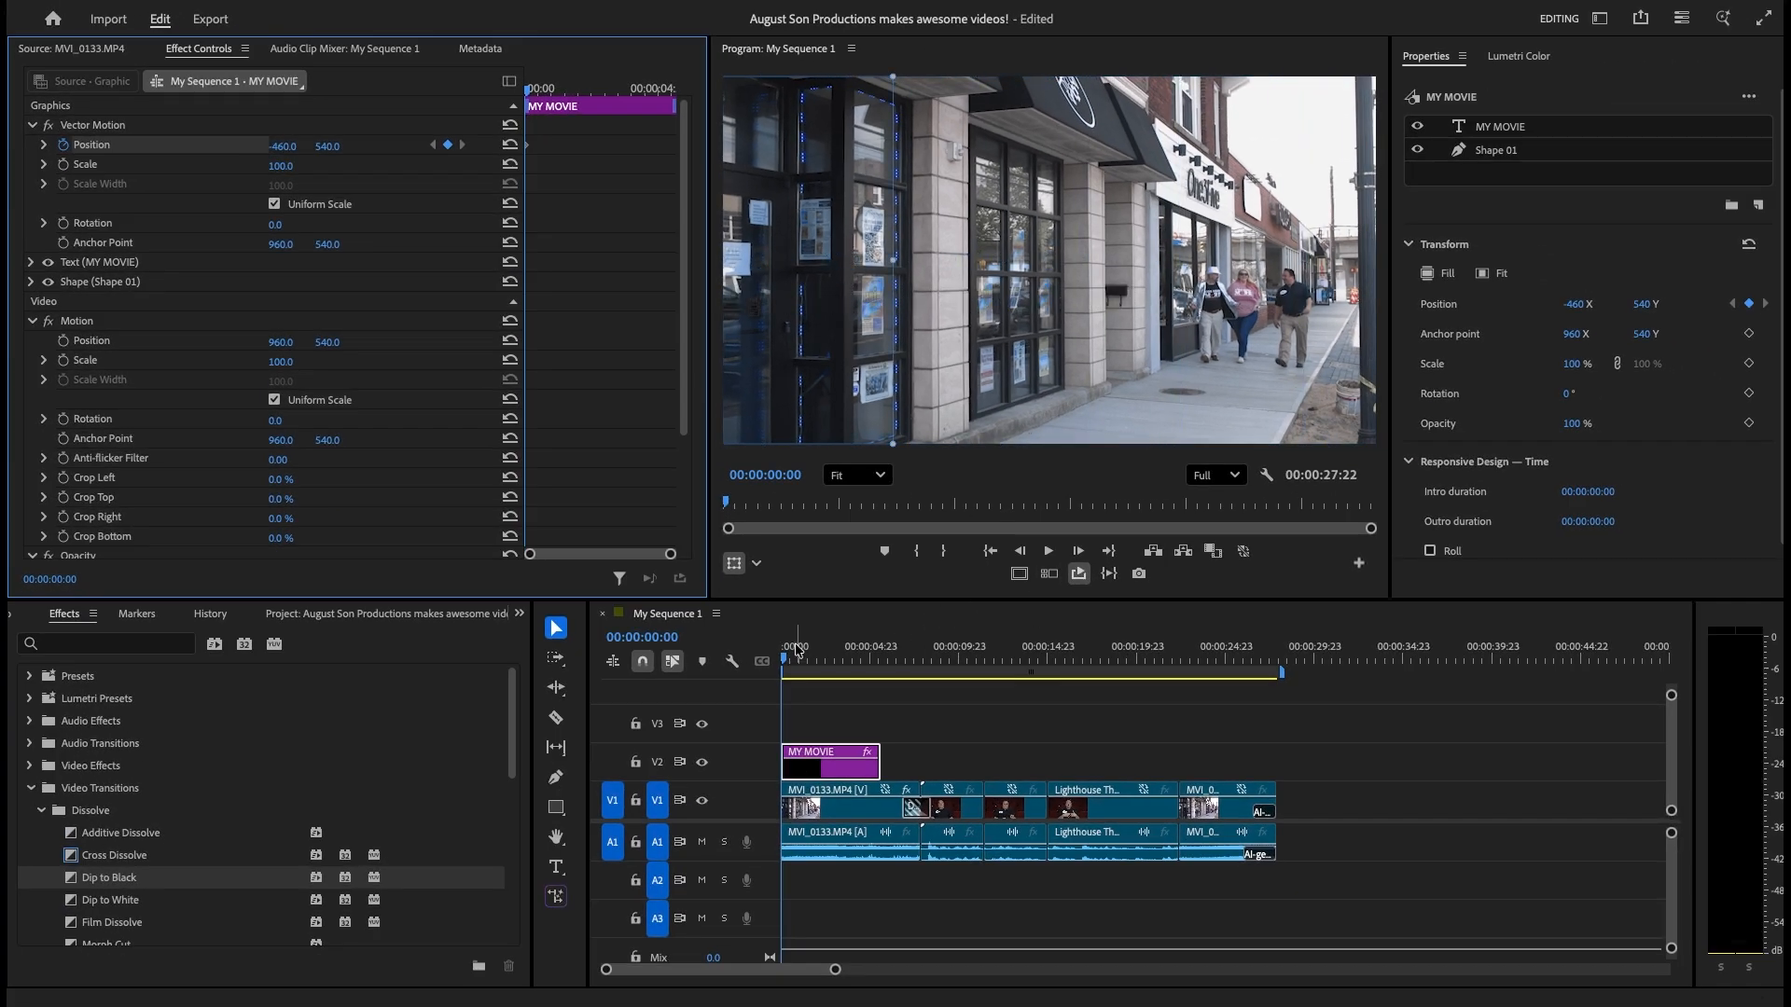
At 00:00:04:00, reset the title's Vector Motion Position to 960, 540 as a second keyframe, and play the animation from the start.
left_click_drag(791, 659, 853, 667)
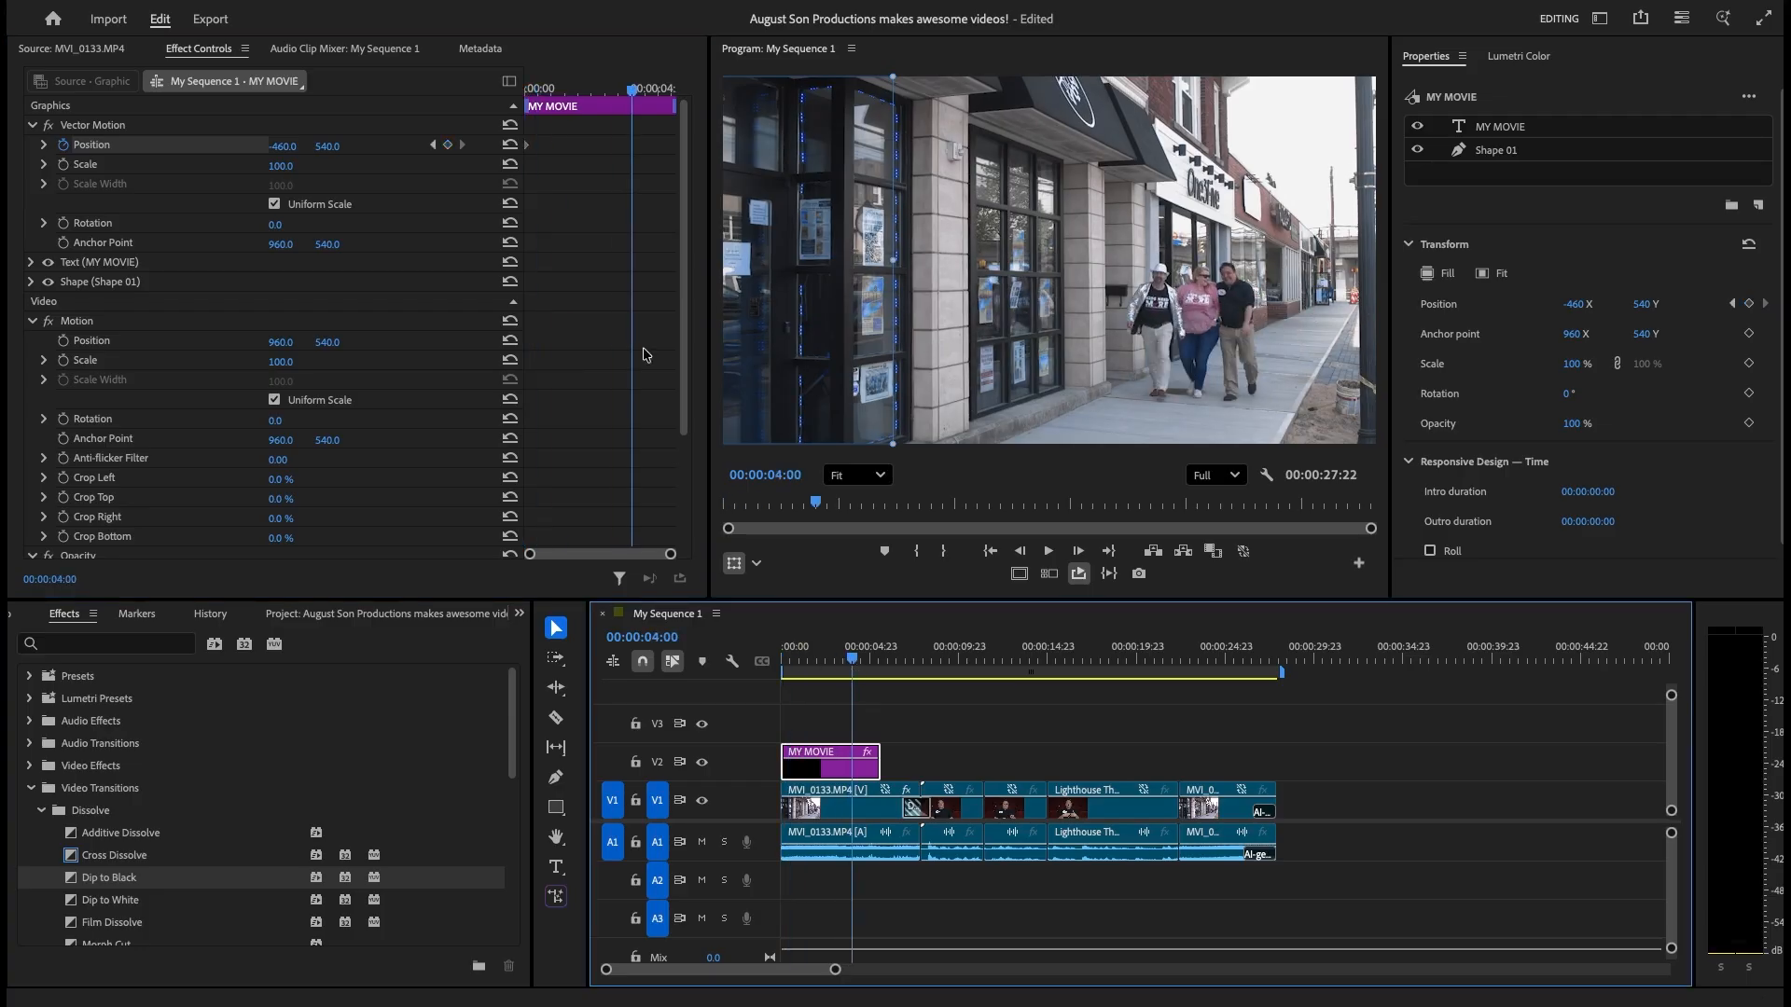
left_click(512, 145)
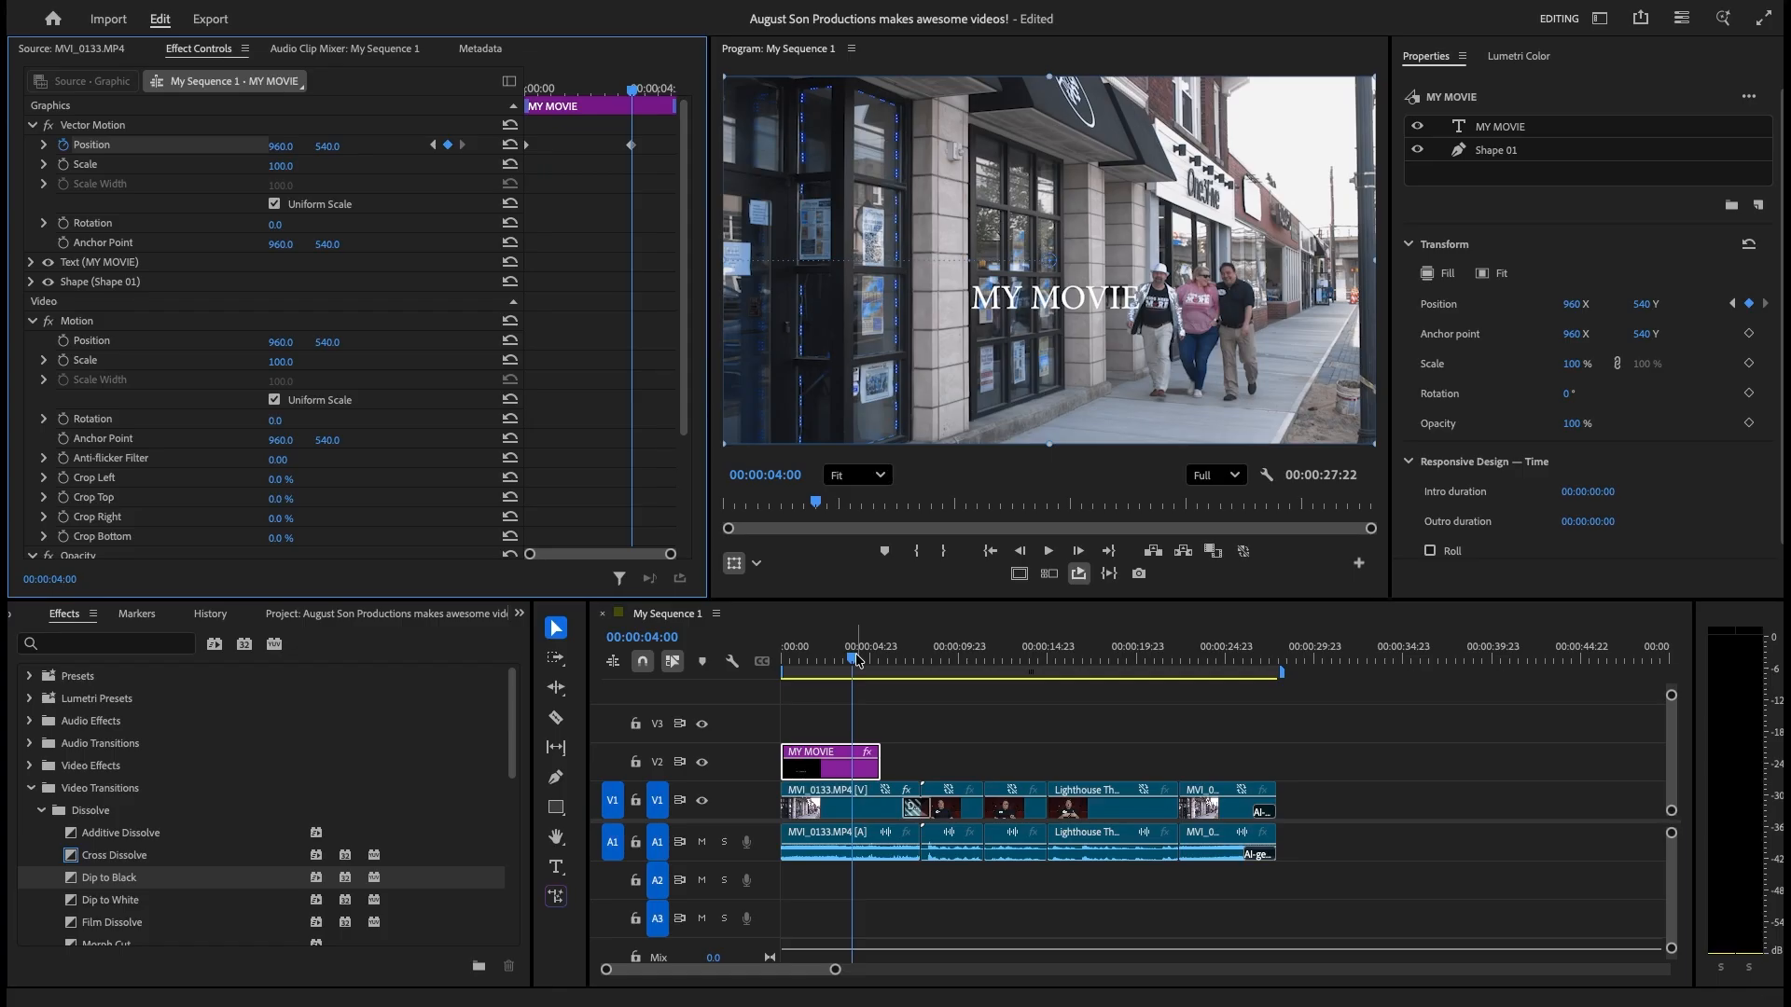
left_click_drag(855, 660, 782, 660)
key("space")
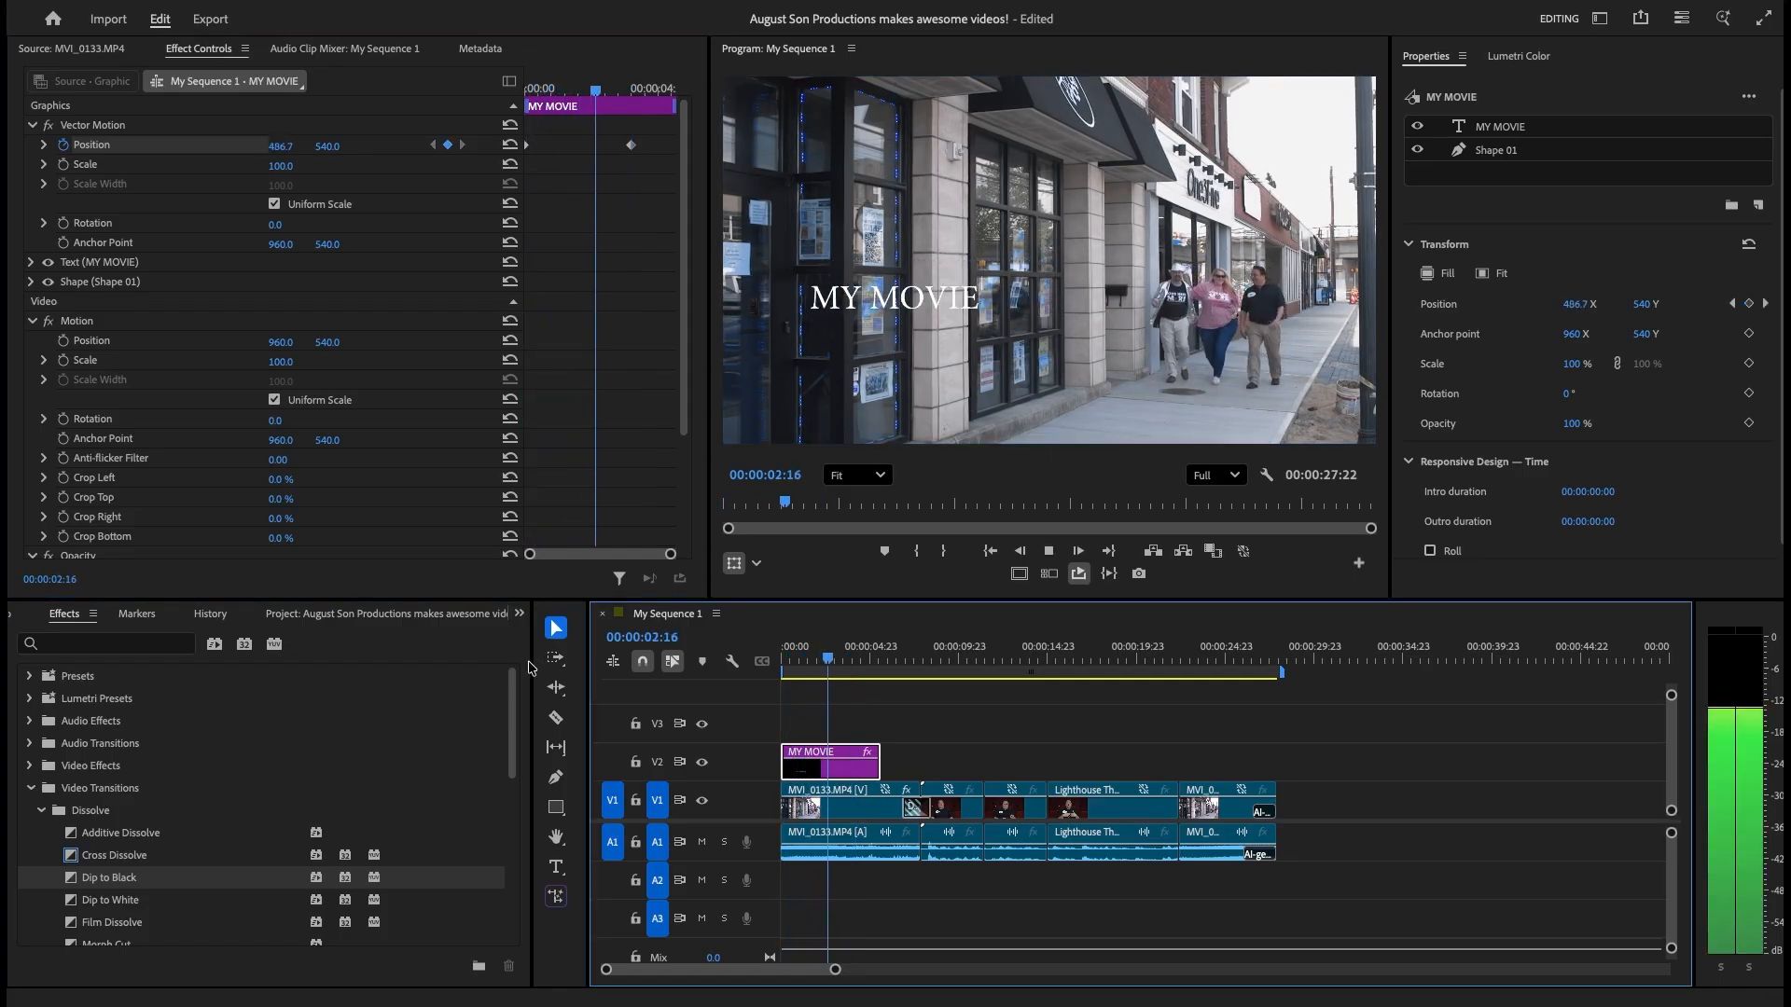
key("space")
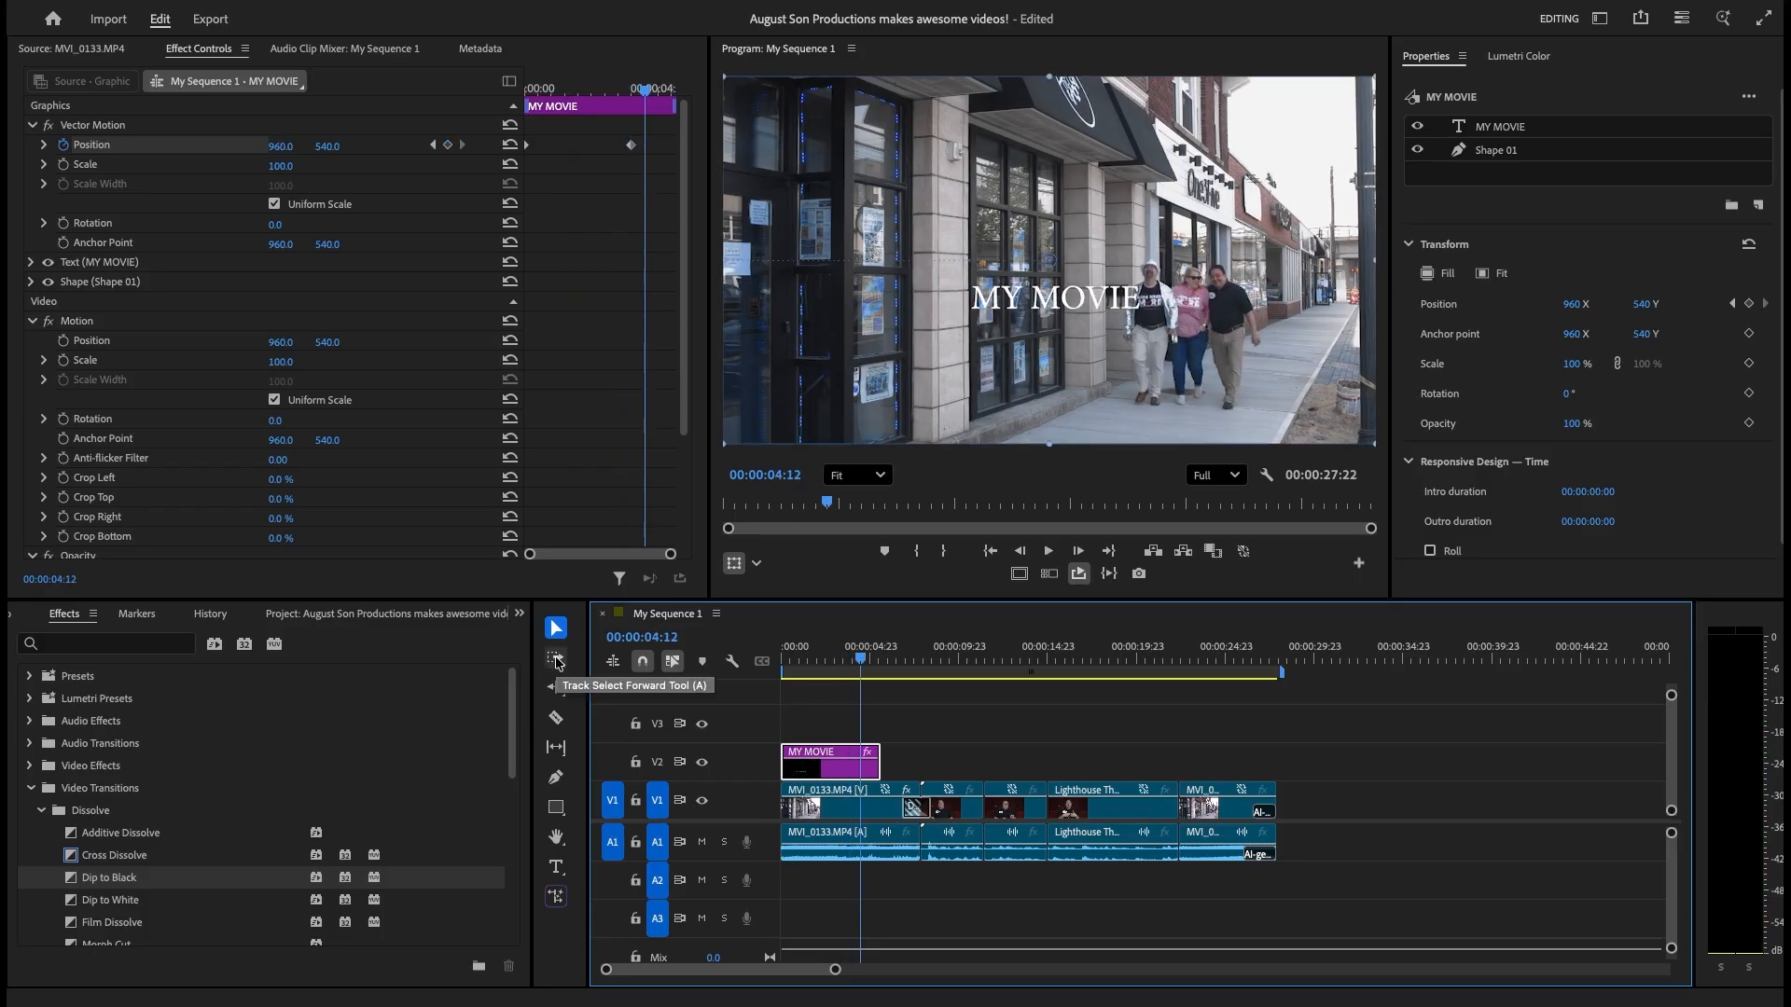
Keyframe the title's Vector Motion Scale, starting at 00:00:00:00 and growing to 181 at 00:00:04:00.
left_click_drag(869, 665, 695, 679)
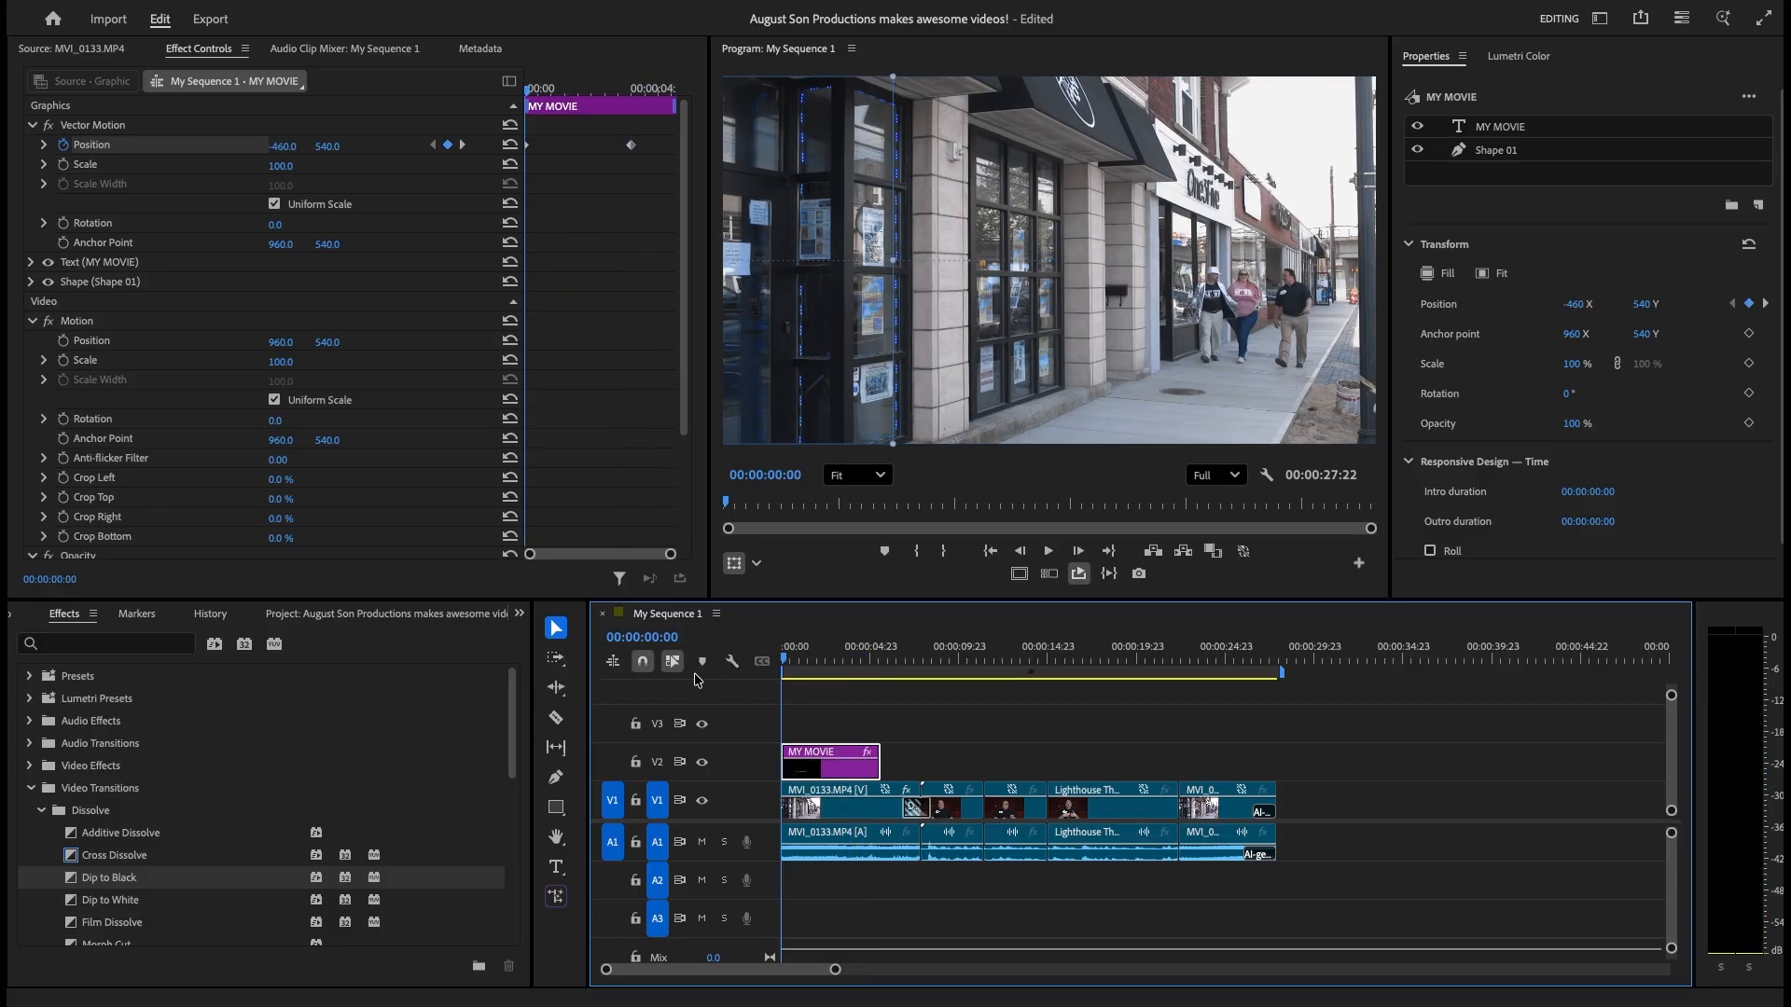
left_click(65, 166)
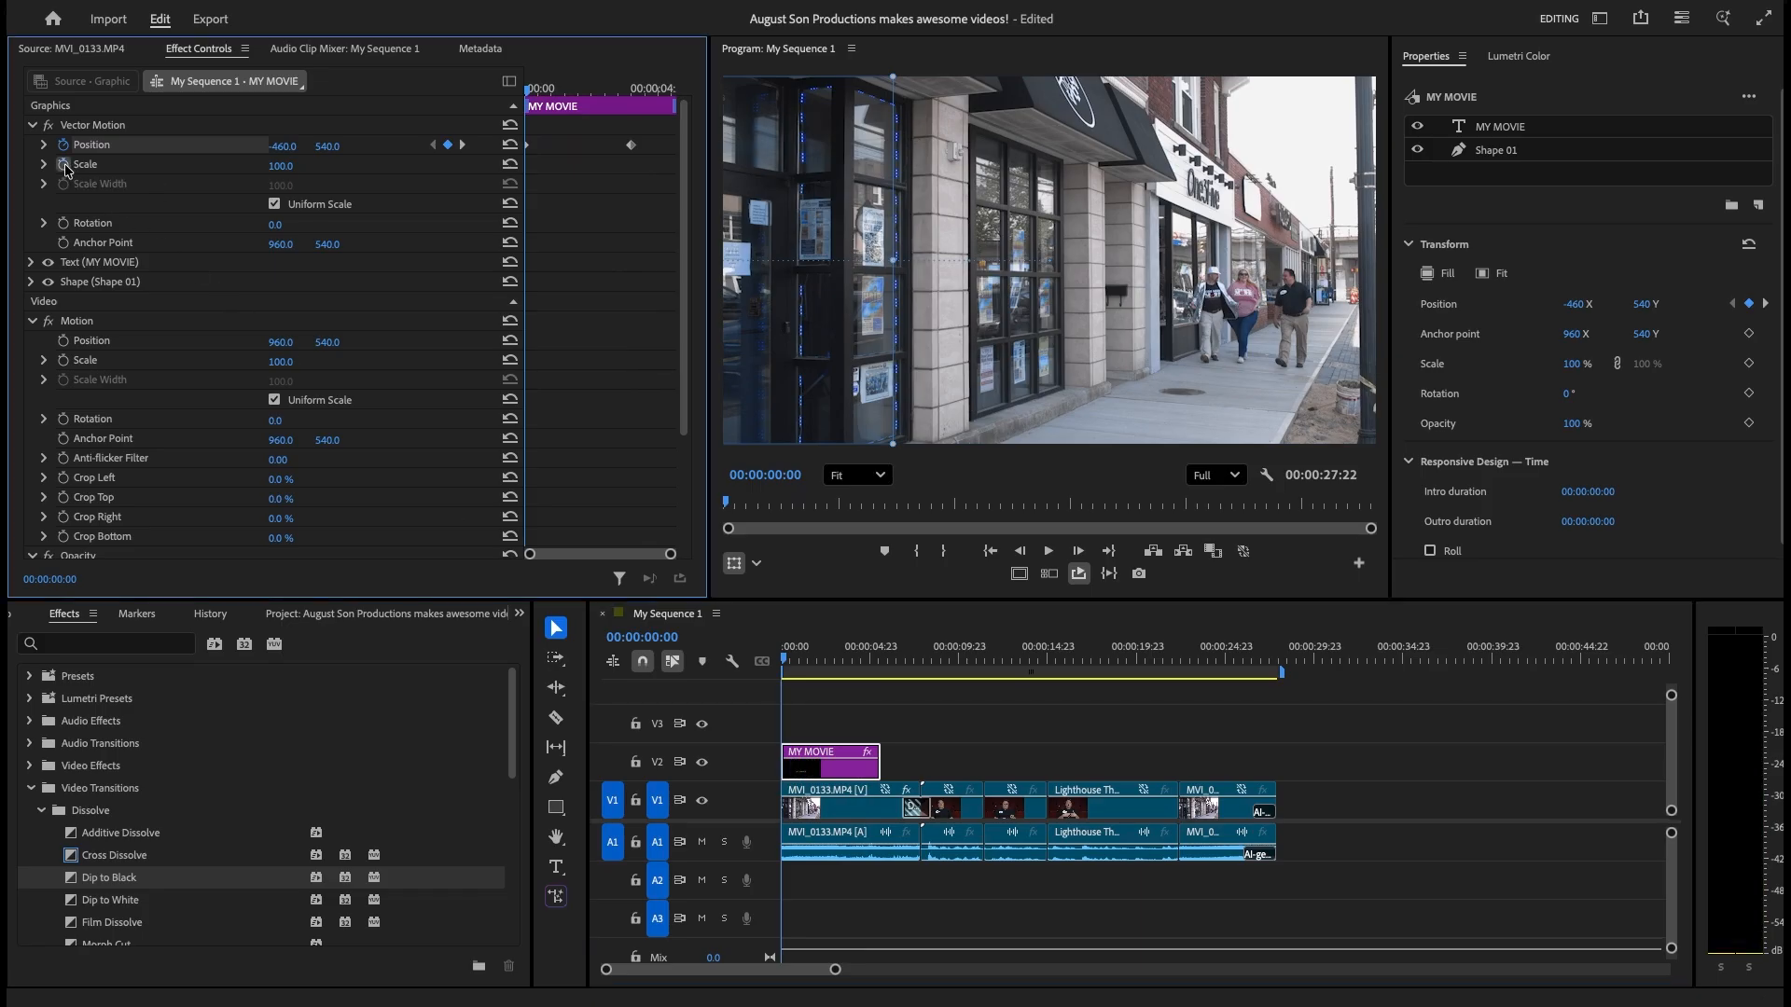
left_click(780, 664)
left_click_drag(526, 91, 616, 118)
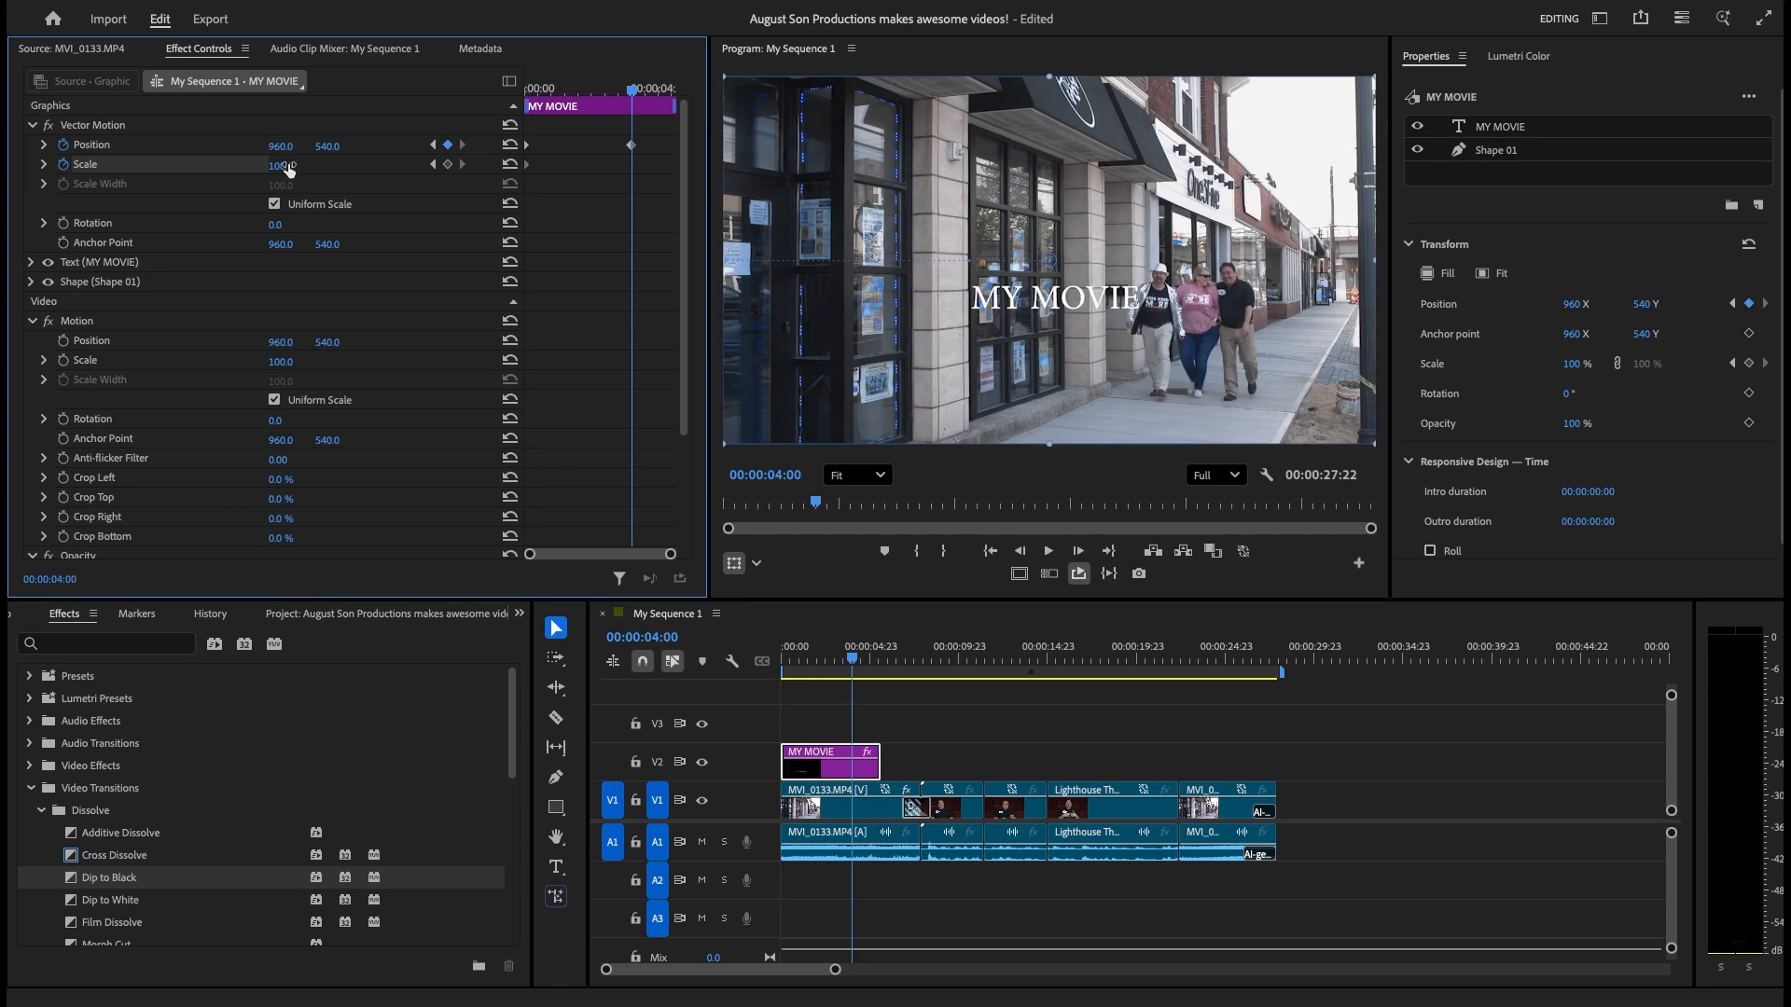
left_click_drag(280, 166, 869, 543)
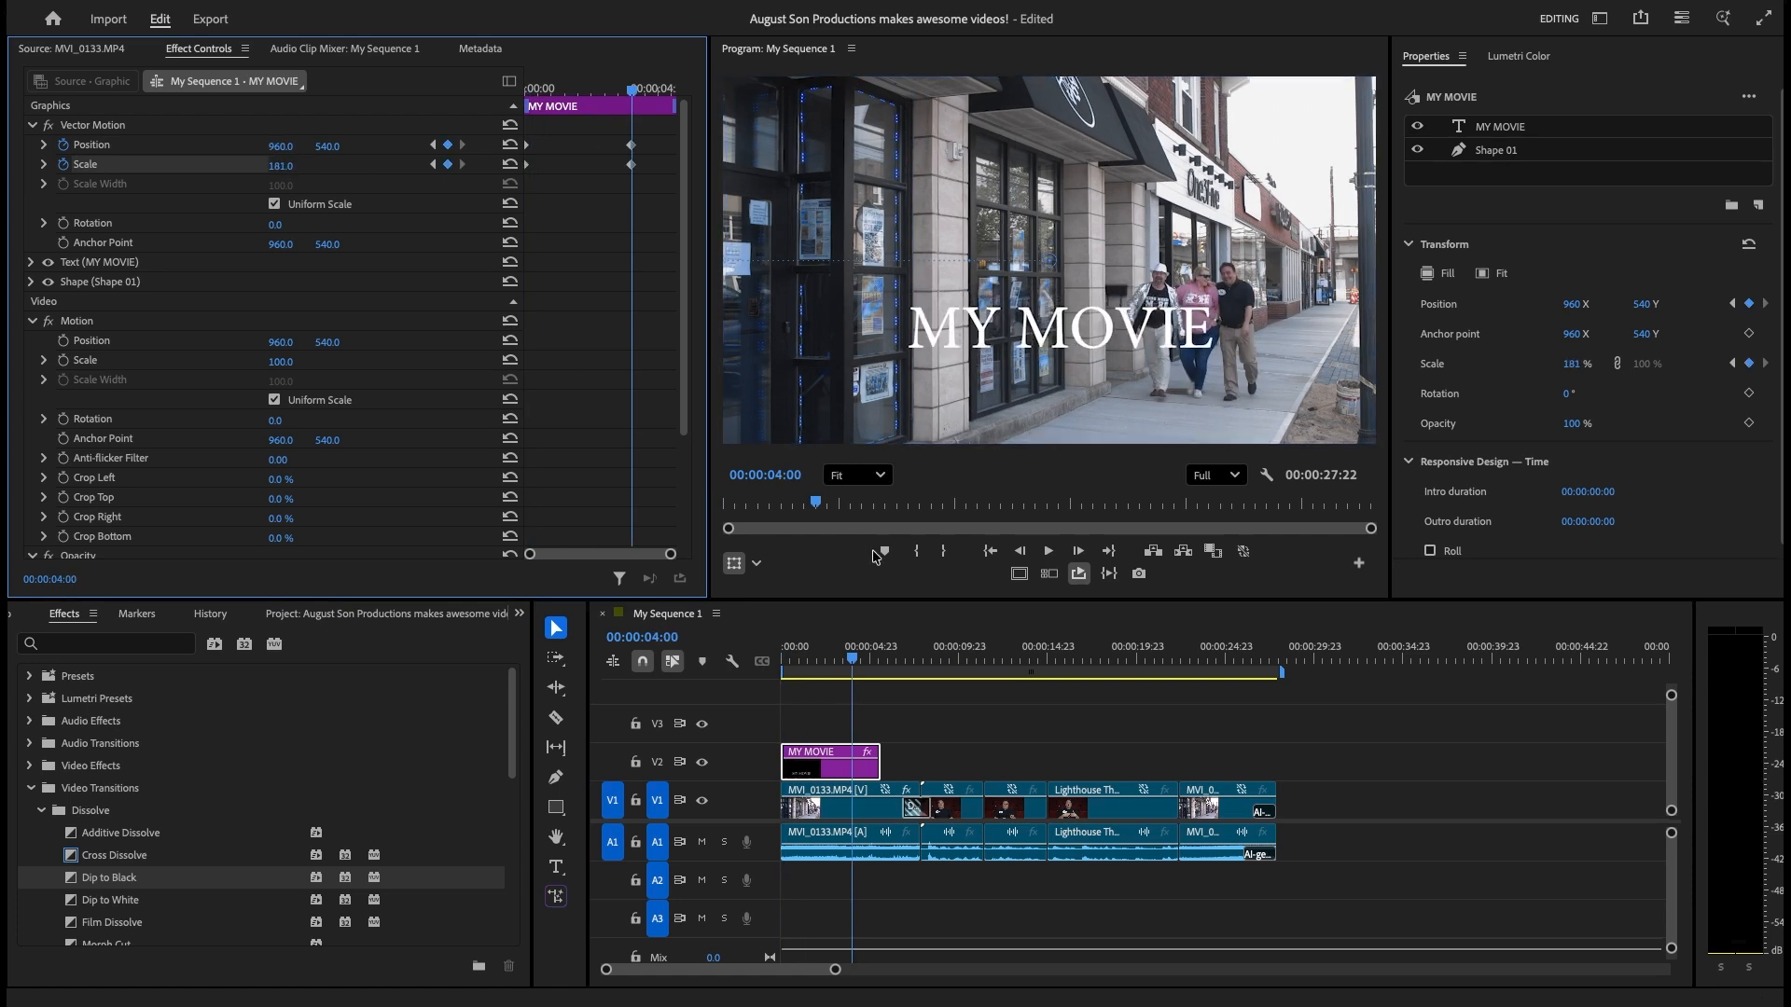
Play the sequence from its start to preview the title's combined position and scale animation.
left_click(991, 551)
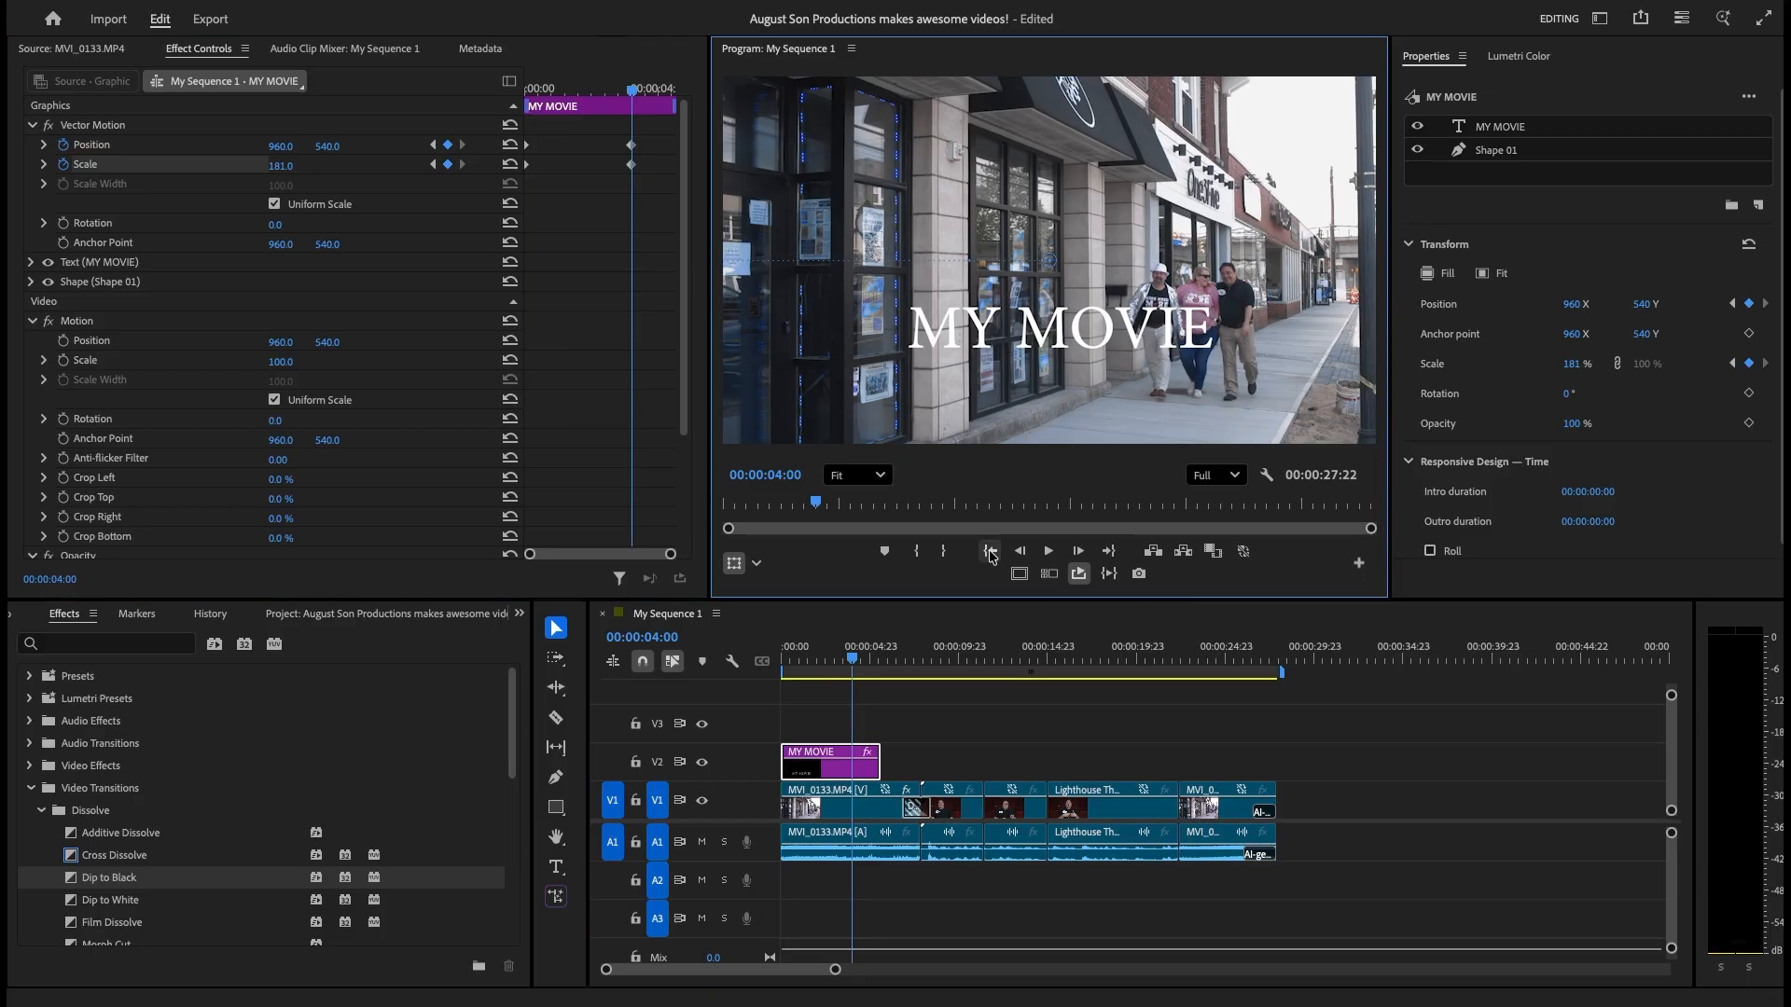
left_click(1049, 550)
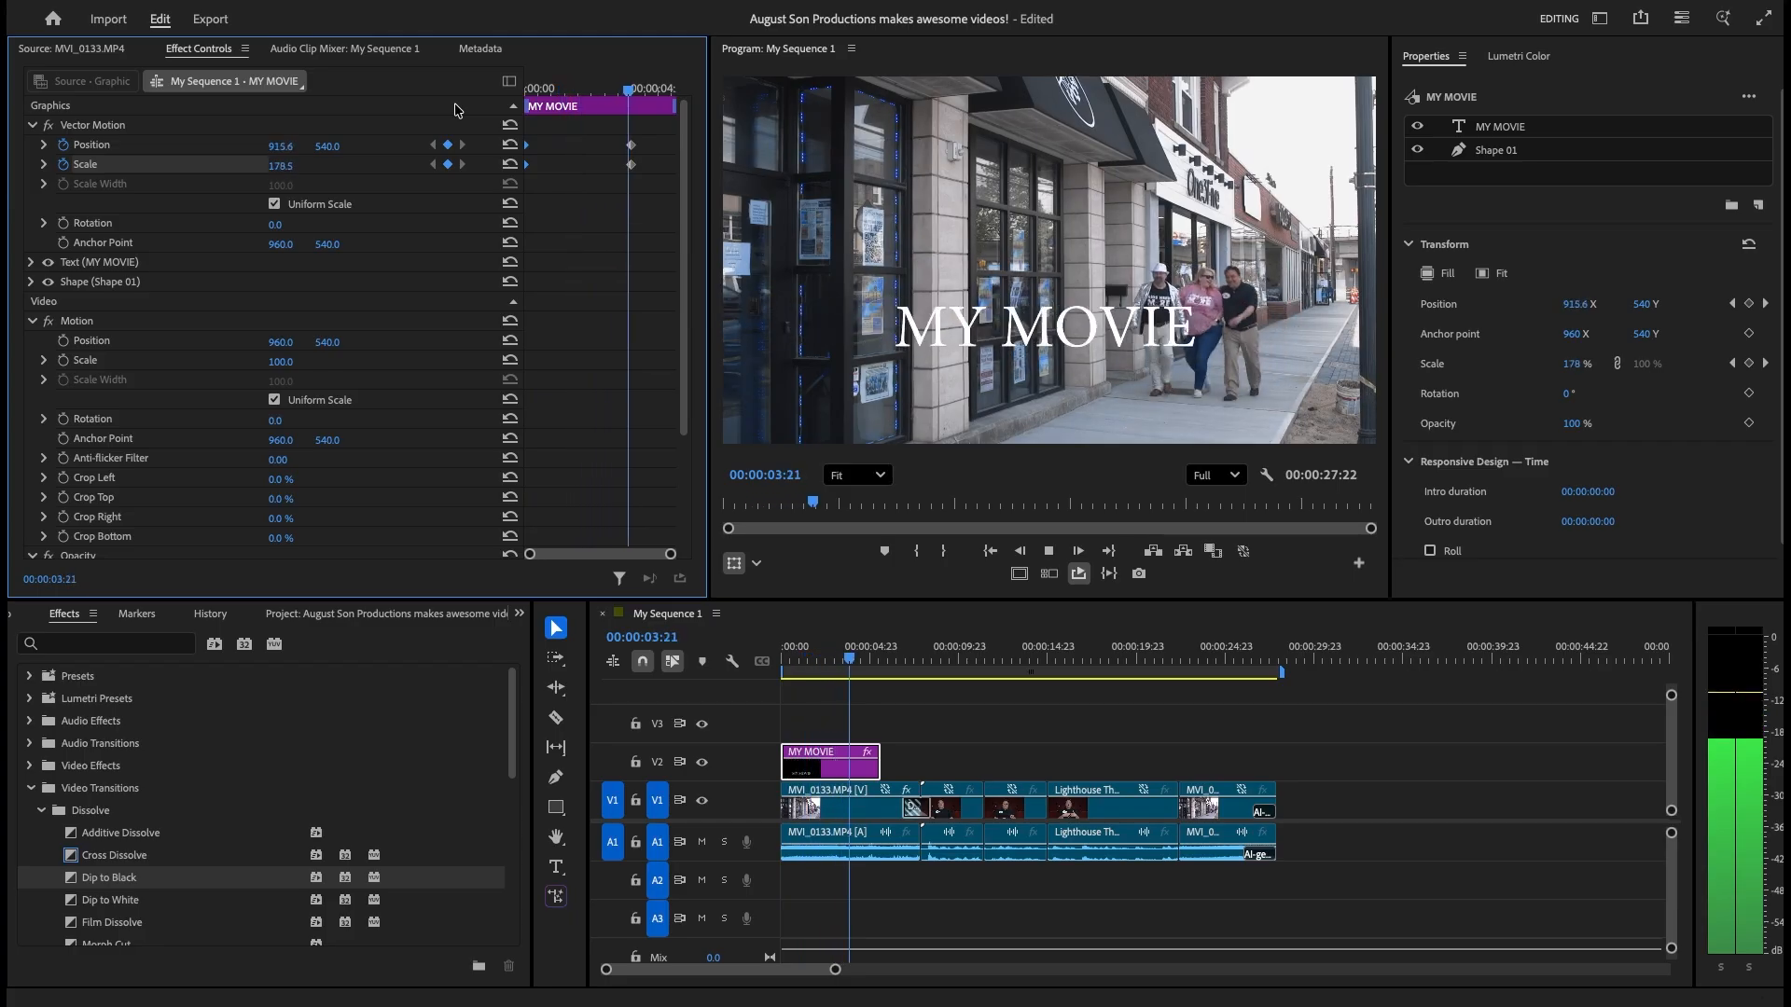
key("space")
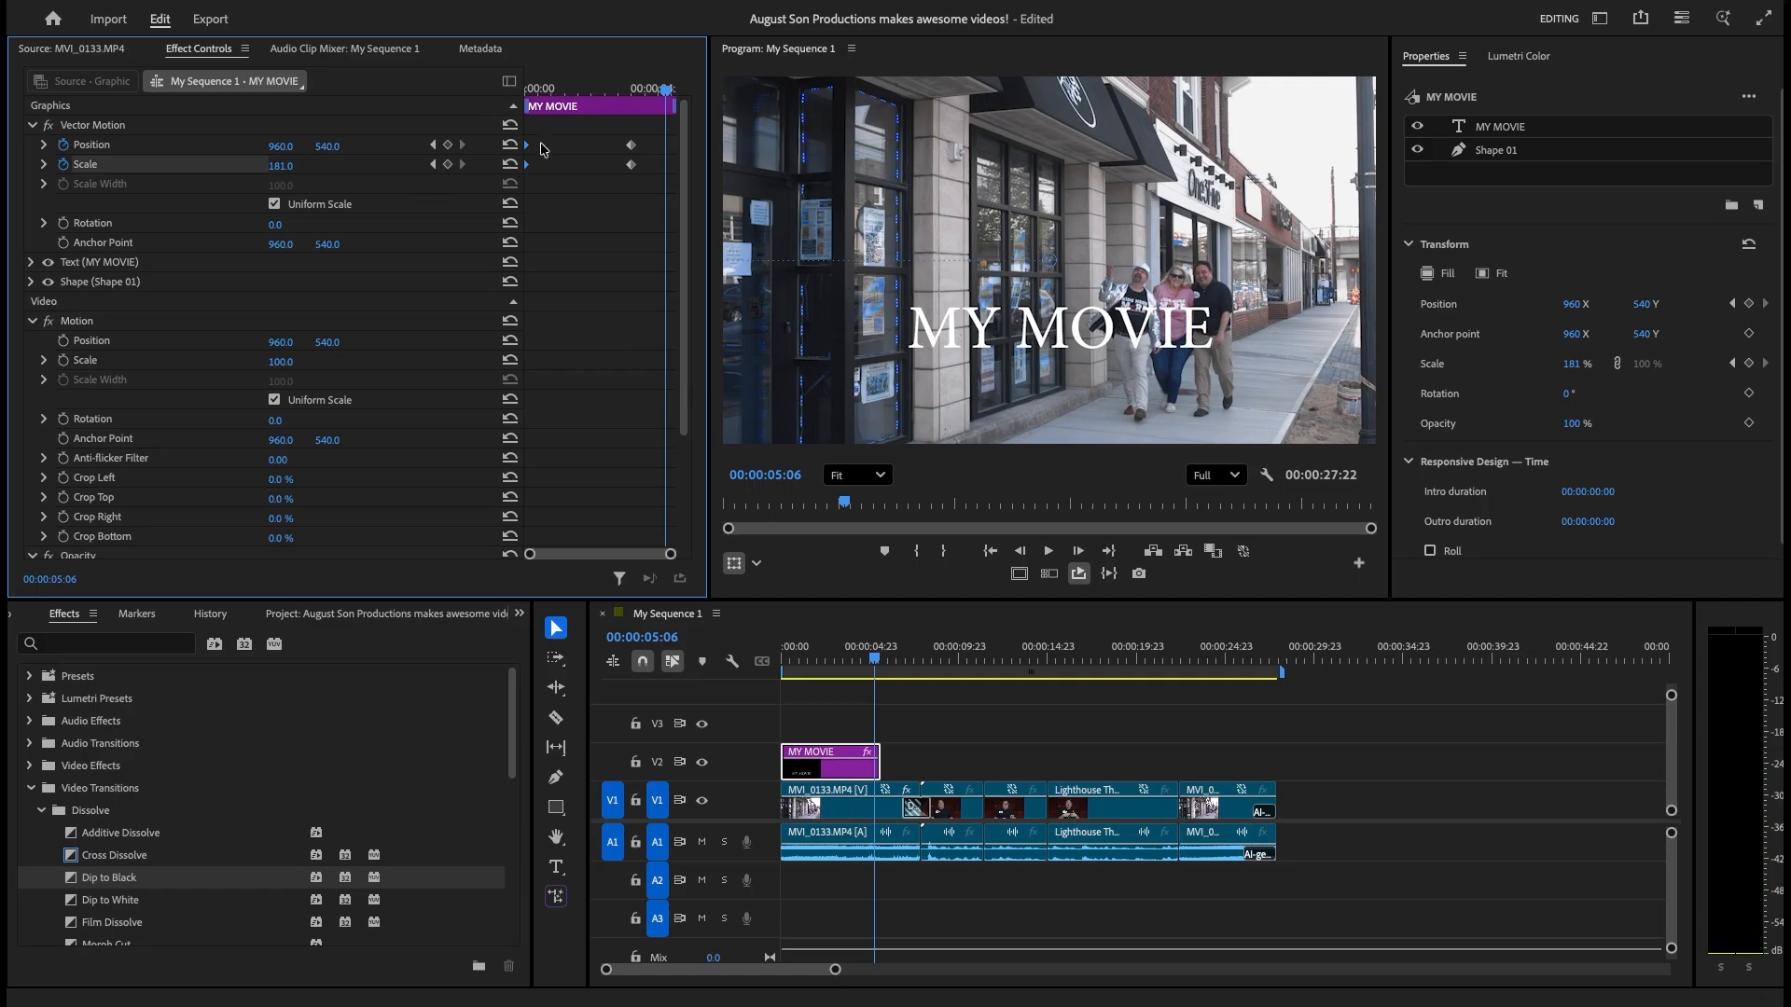
Apply Ease Out temporal interpolation to the title's first Position and Scale keyframes.
left_click_drag(542, 160, 504, 229)
right_click(528, 154)
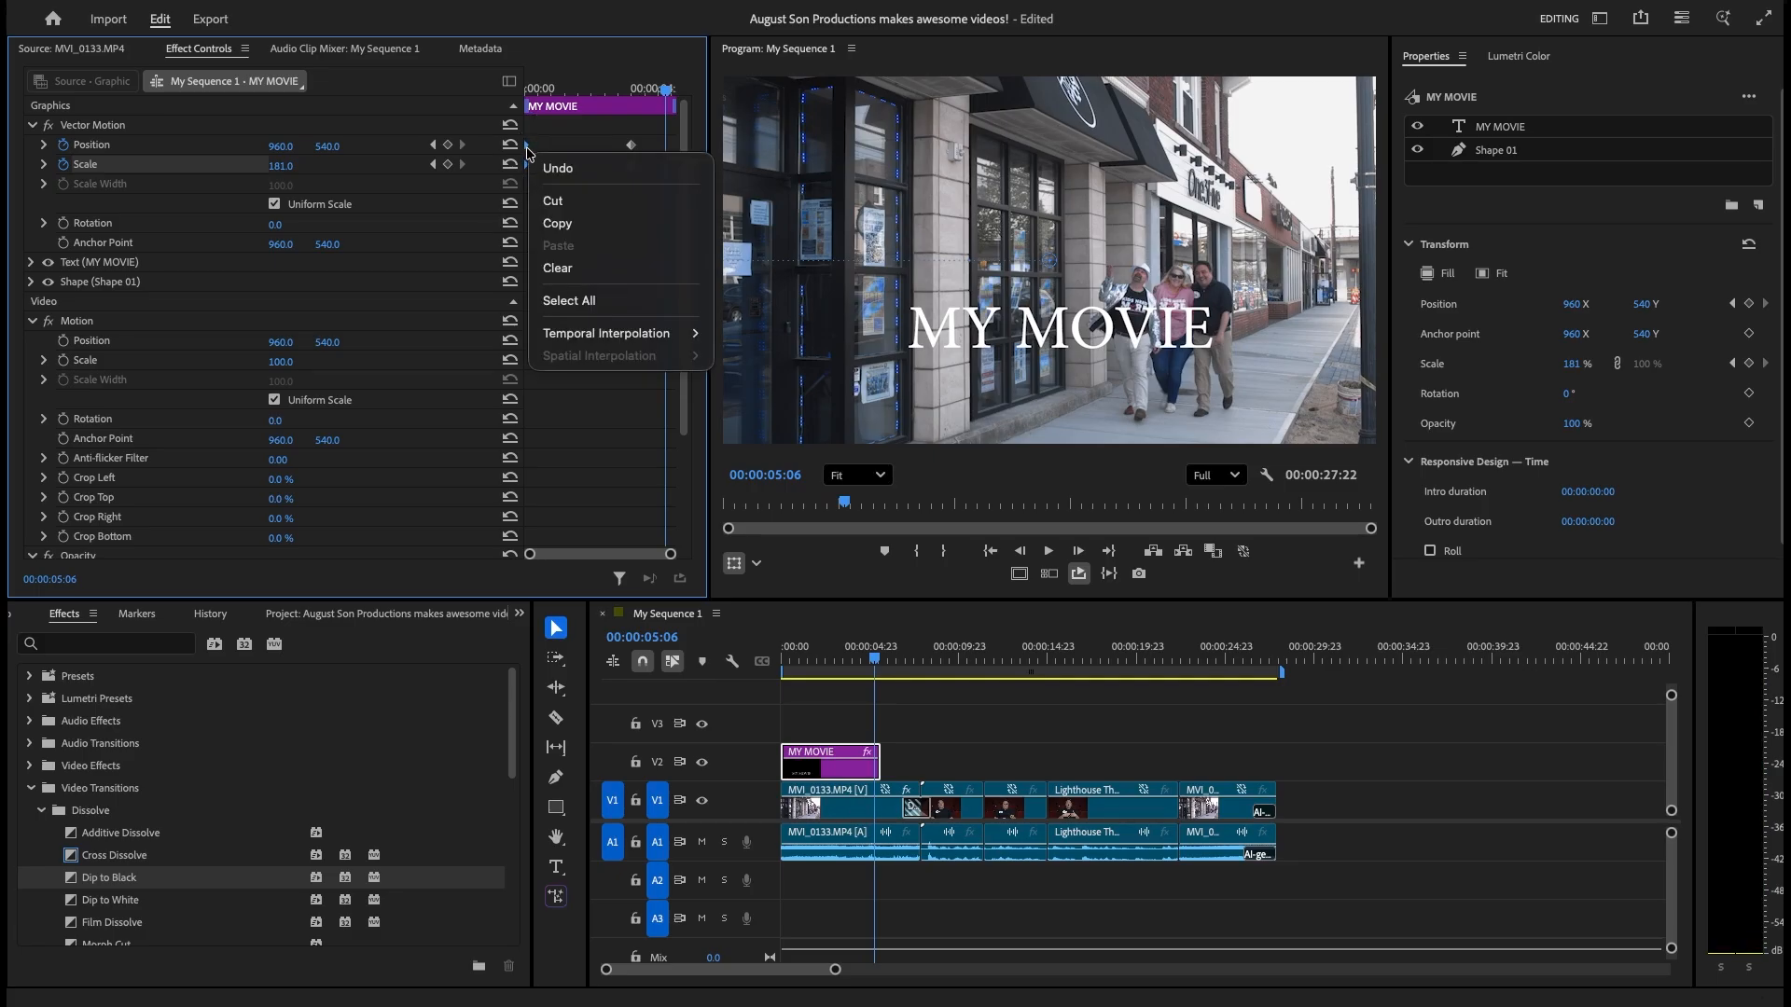
mouse_move(544, 341)
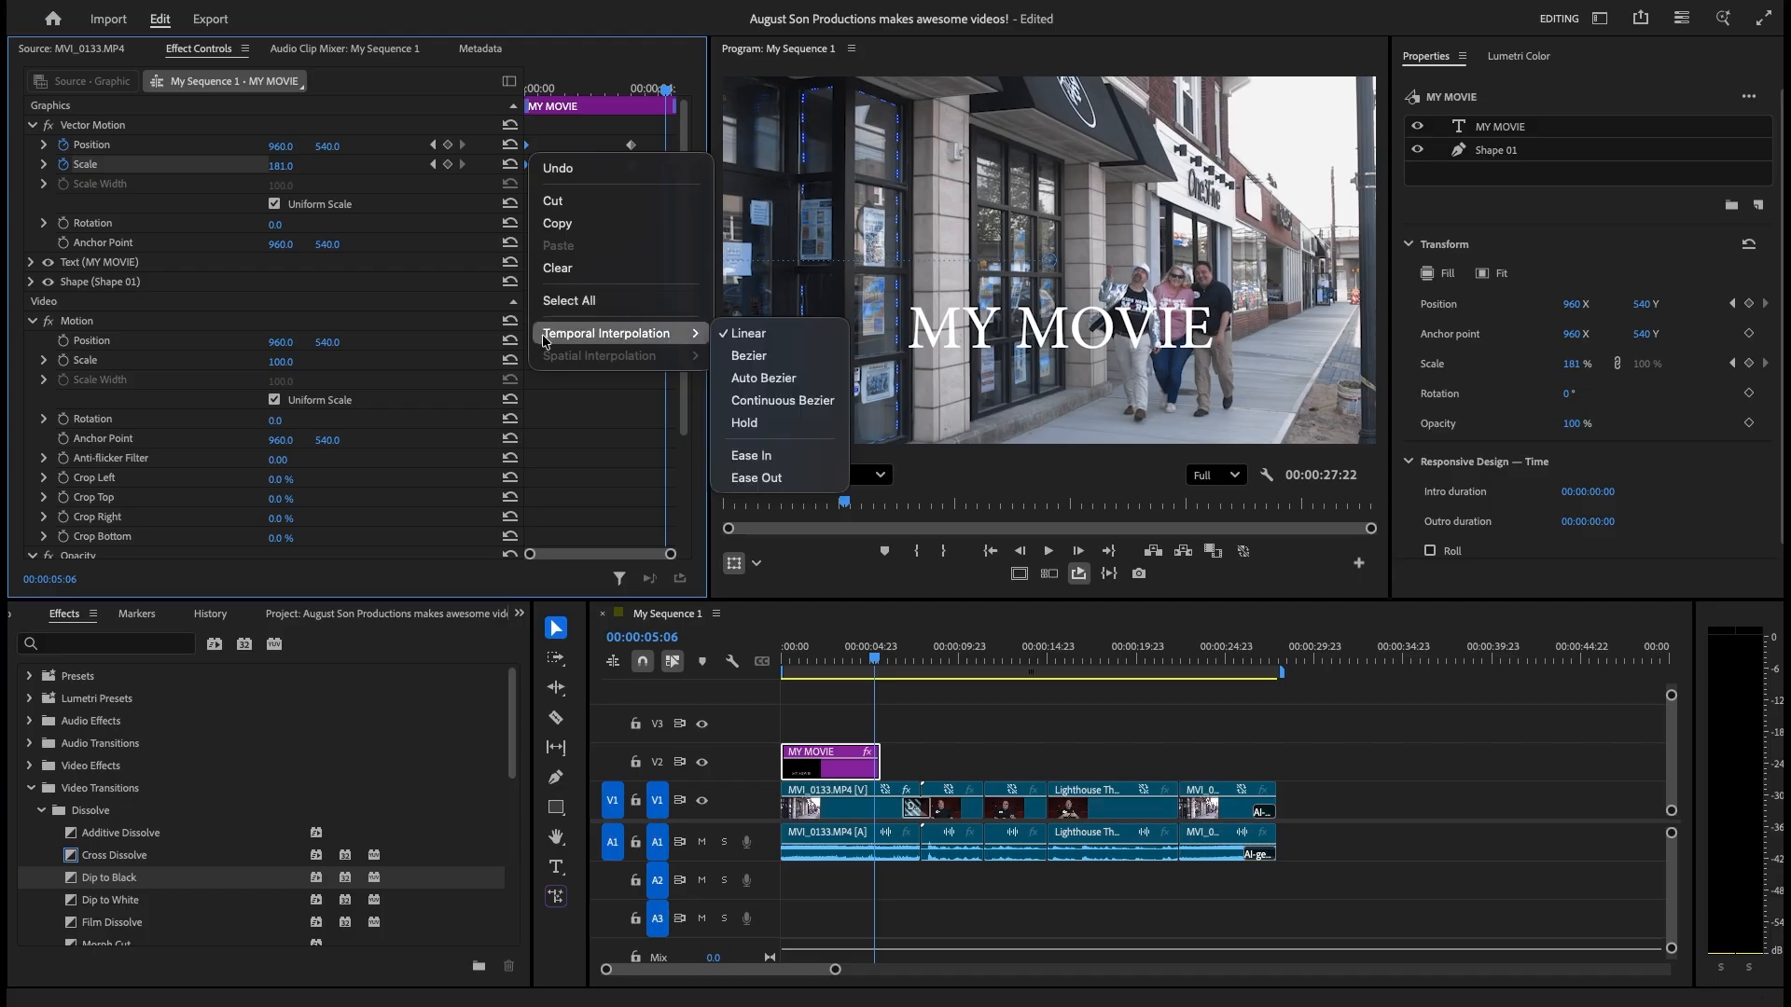
left_click(785, 480)
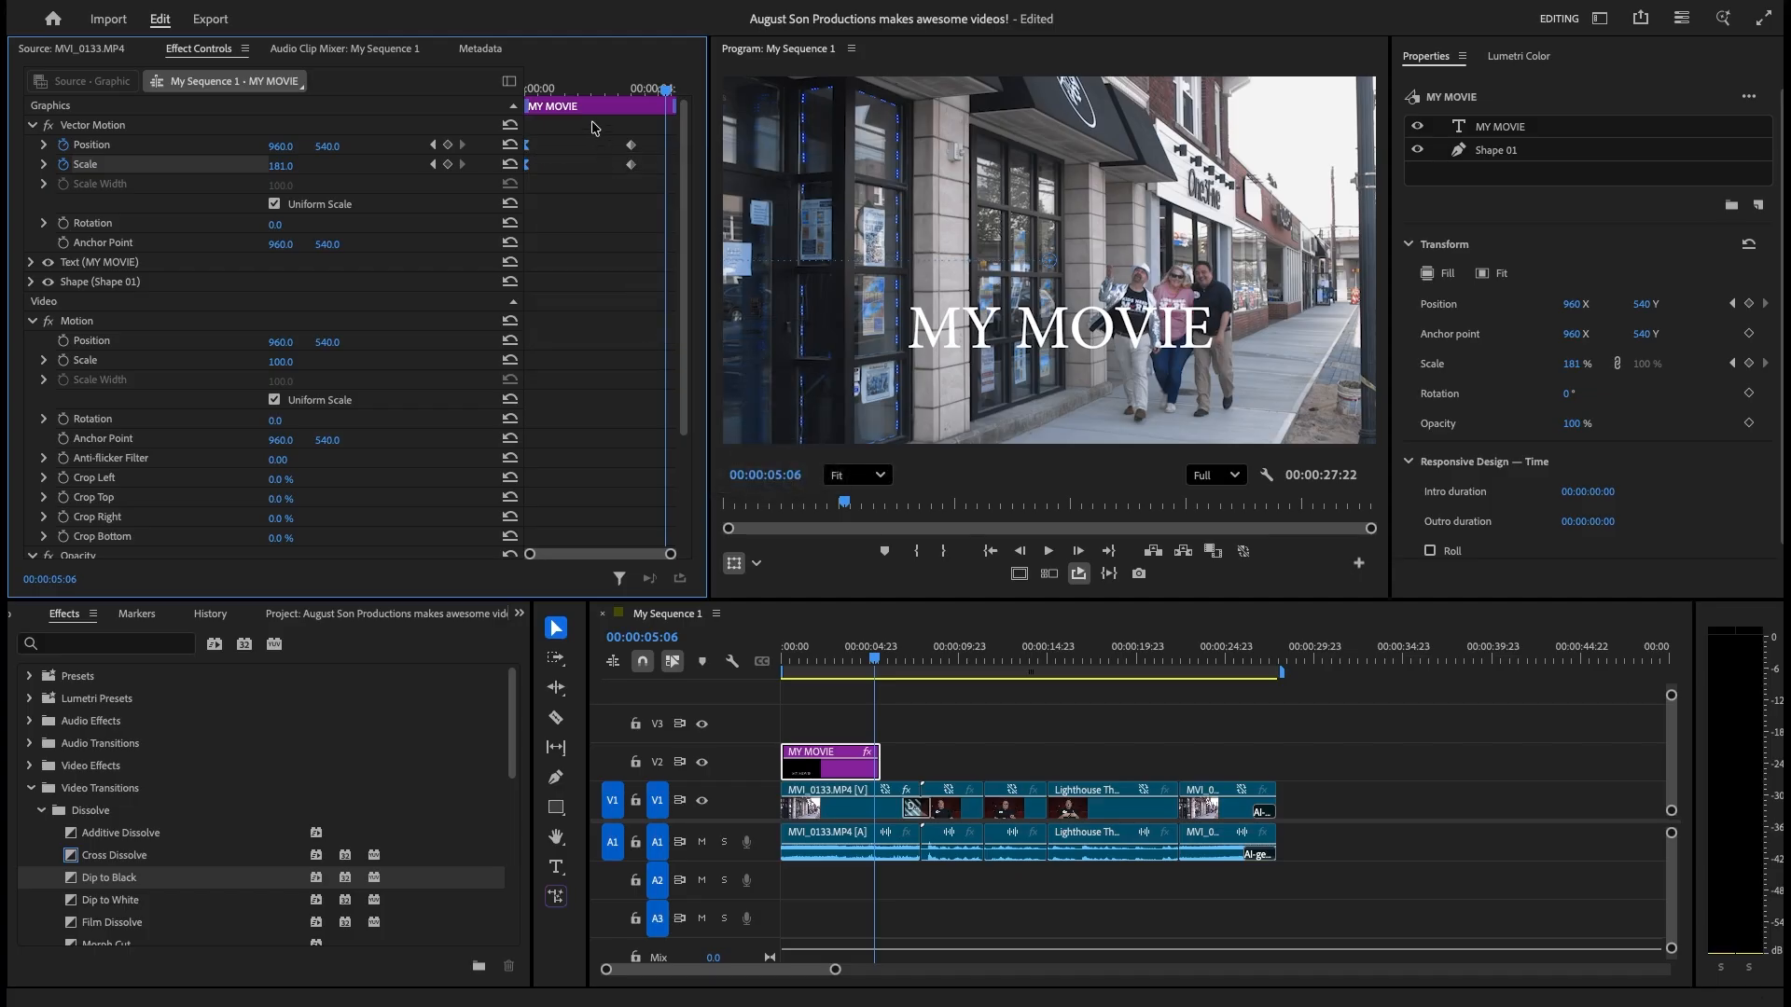
Apply Ease In temporal interpolation to the title's Position and Scale keyframes at 00:00:04:00.
left_click_drag(593, 122, 657, 222)
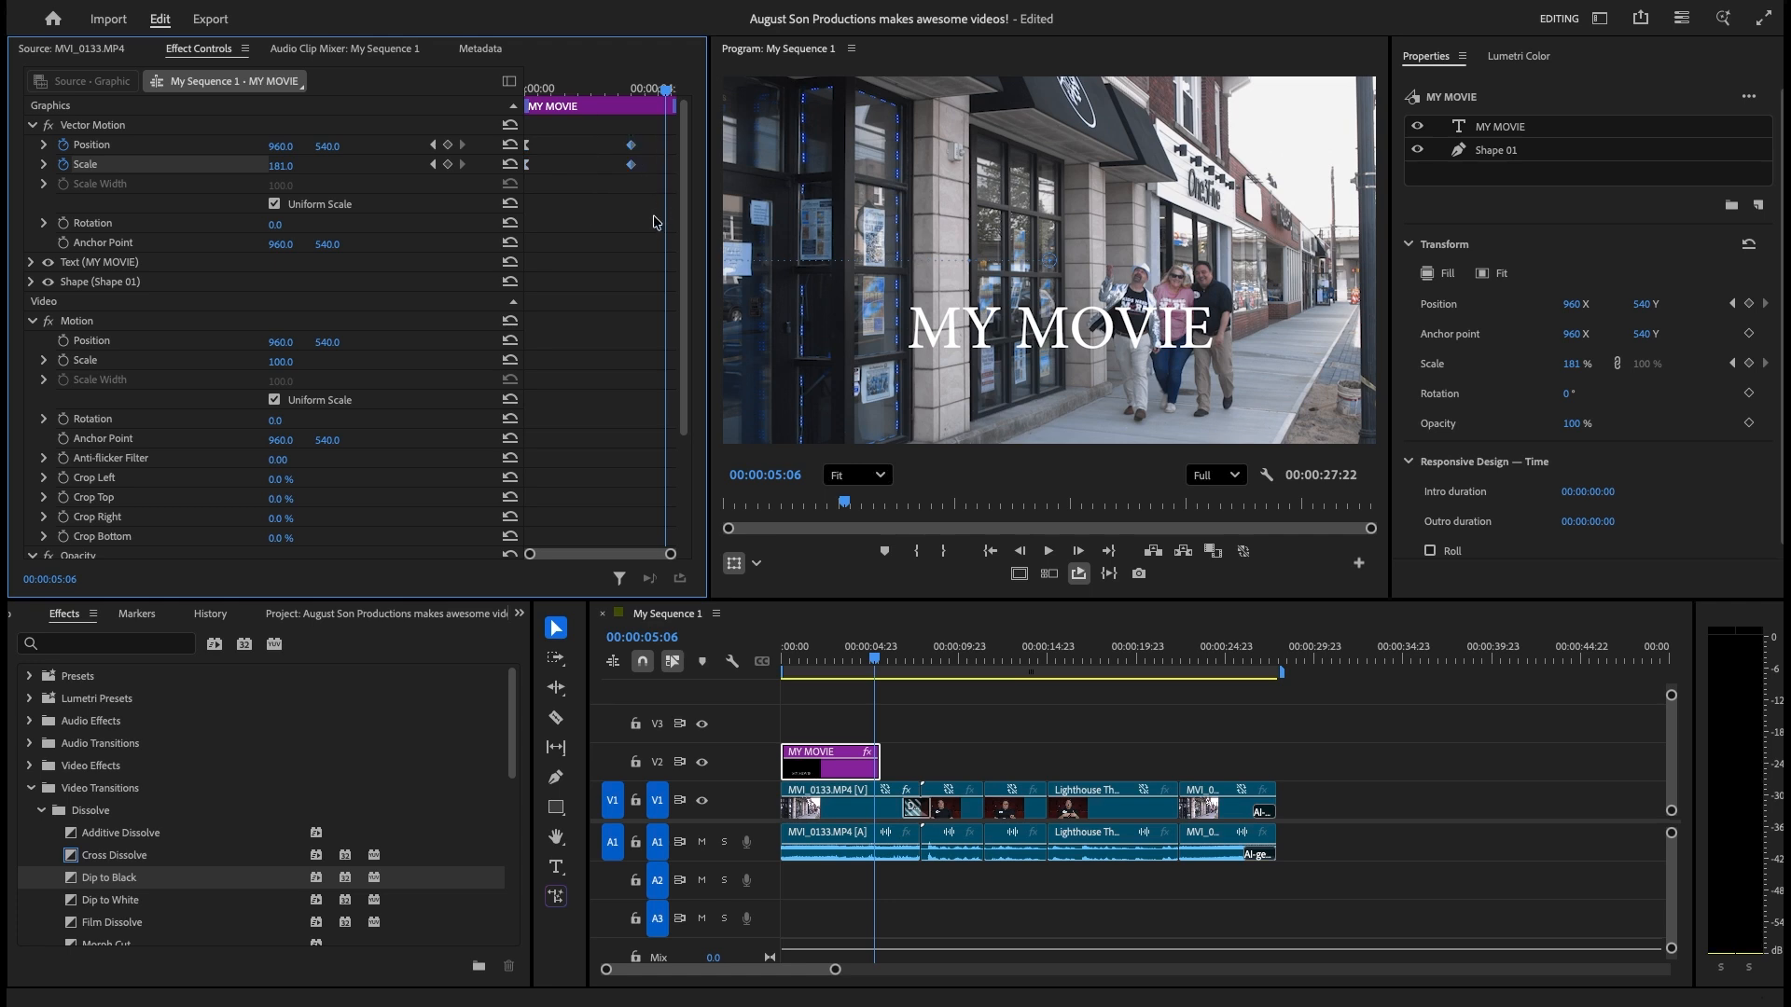
right_click(629, 148)
mouse_move(715, 326)
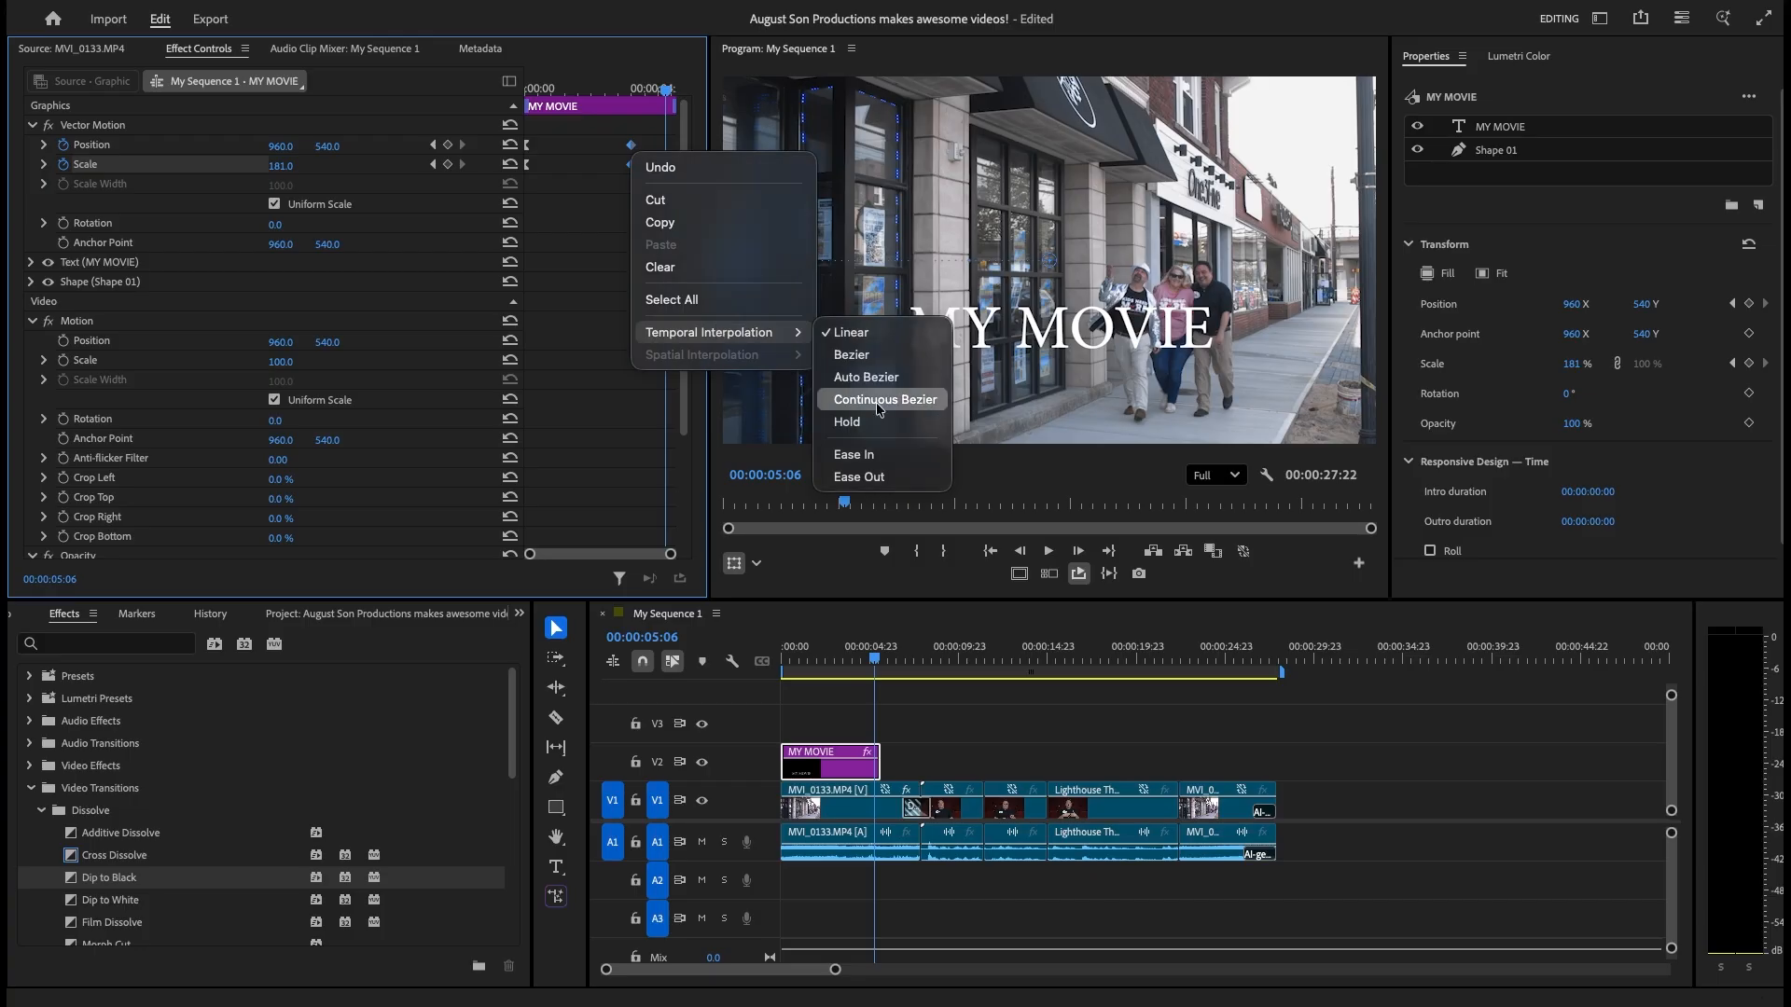
left_click(854, 454)
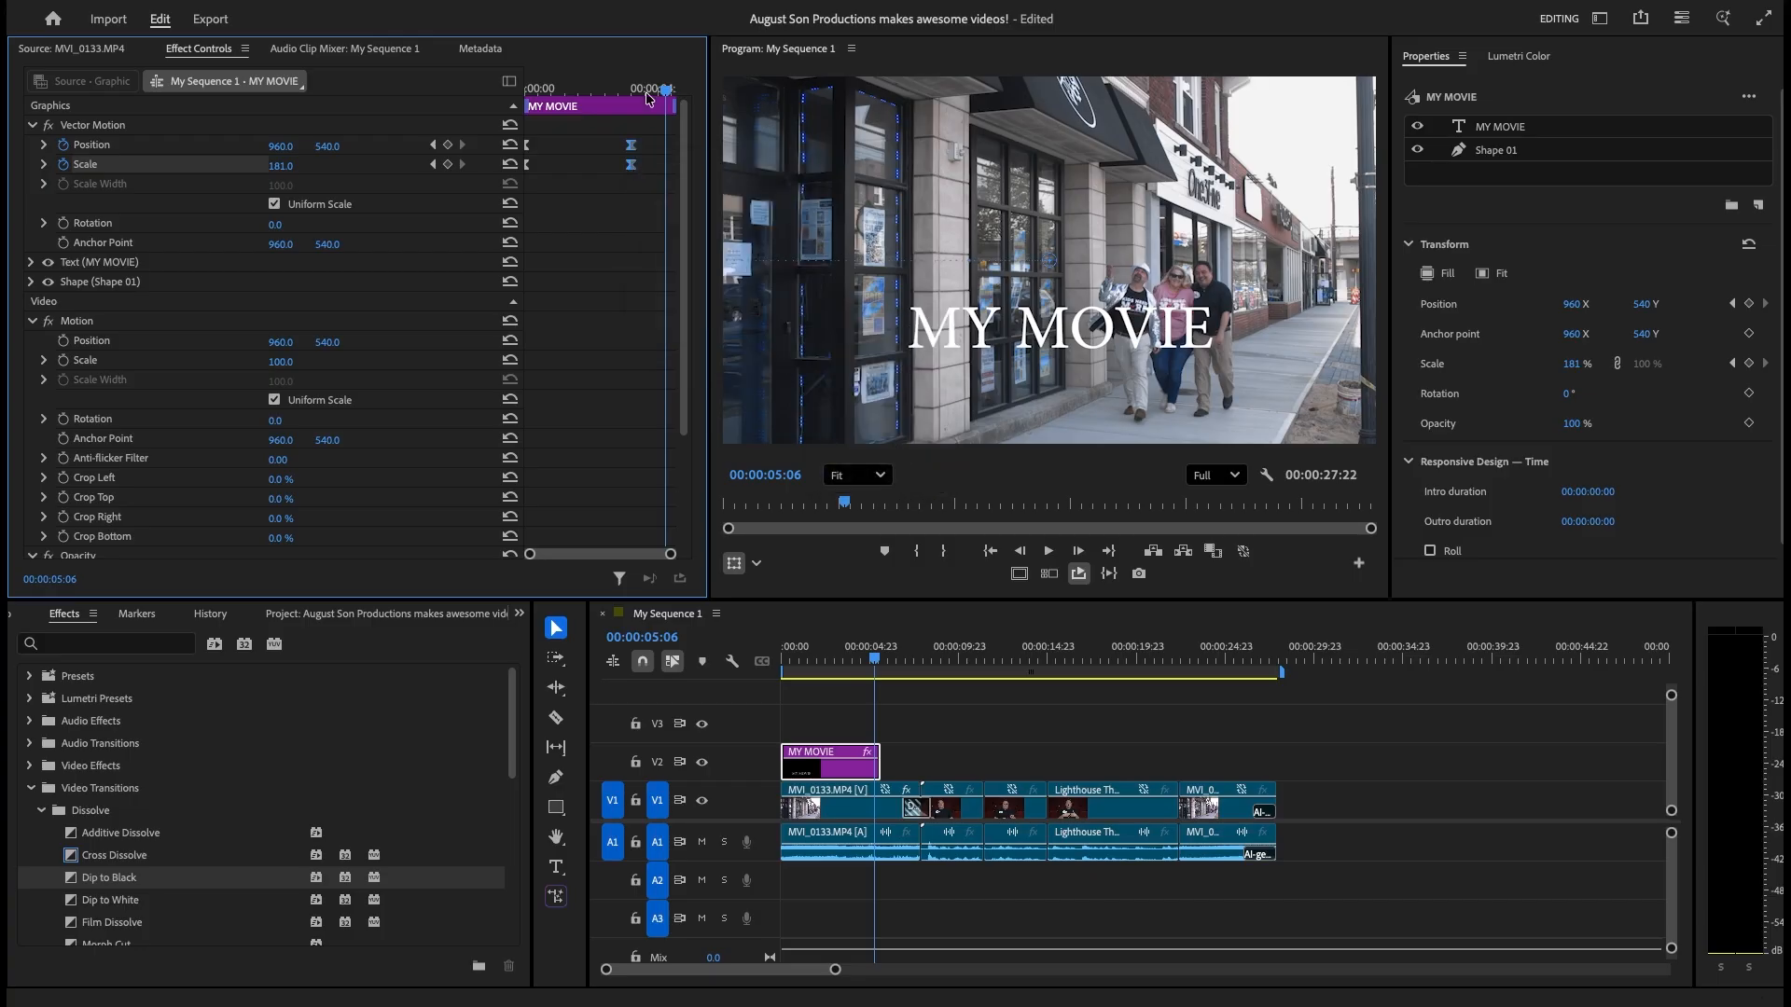
Play the title animation from the start to check the eased motion, and stop shortly after the second keyframes.
left_click_drag(647, 92, 368, 85)
key("space")
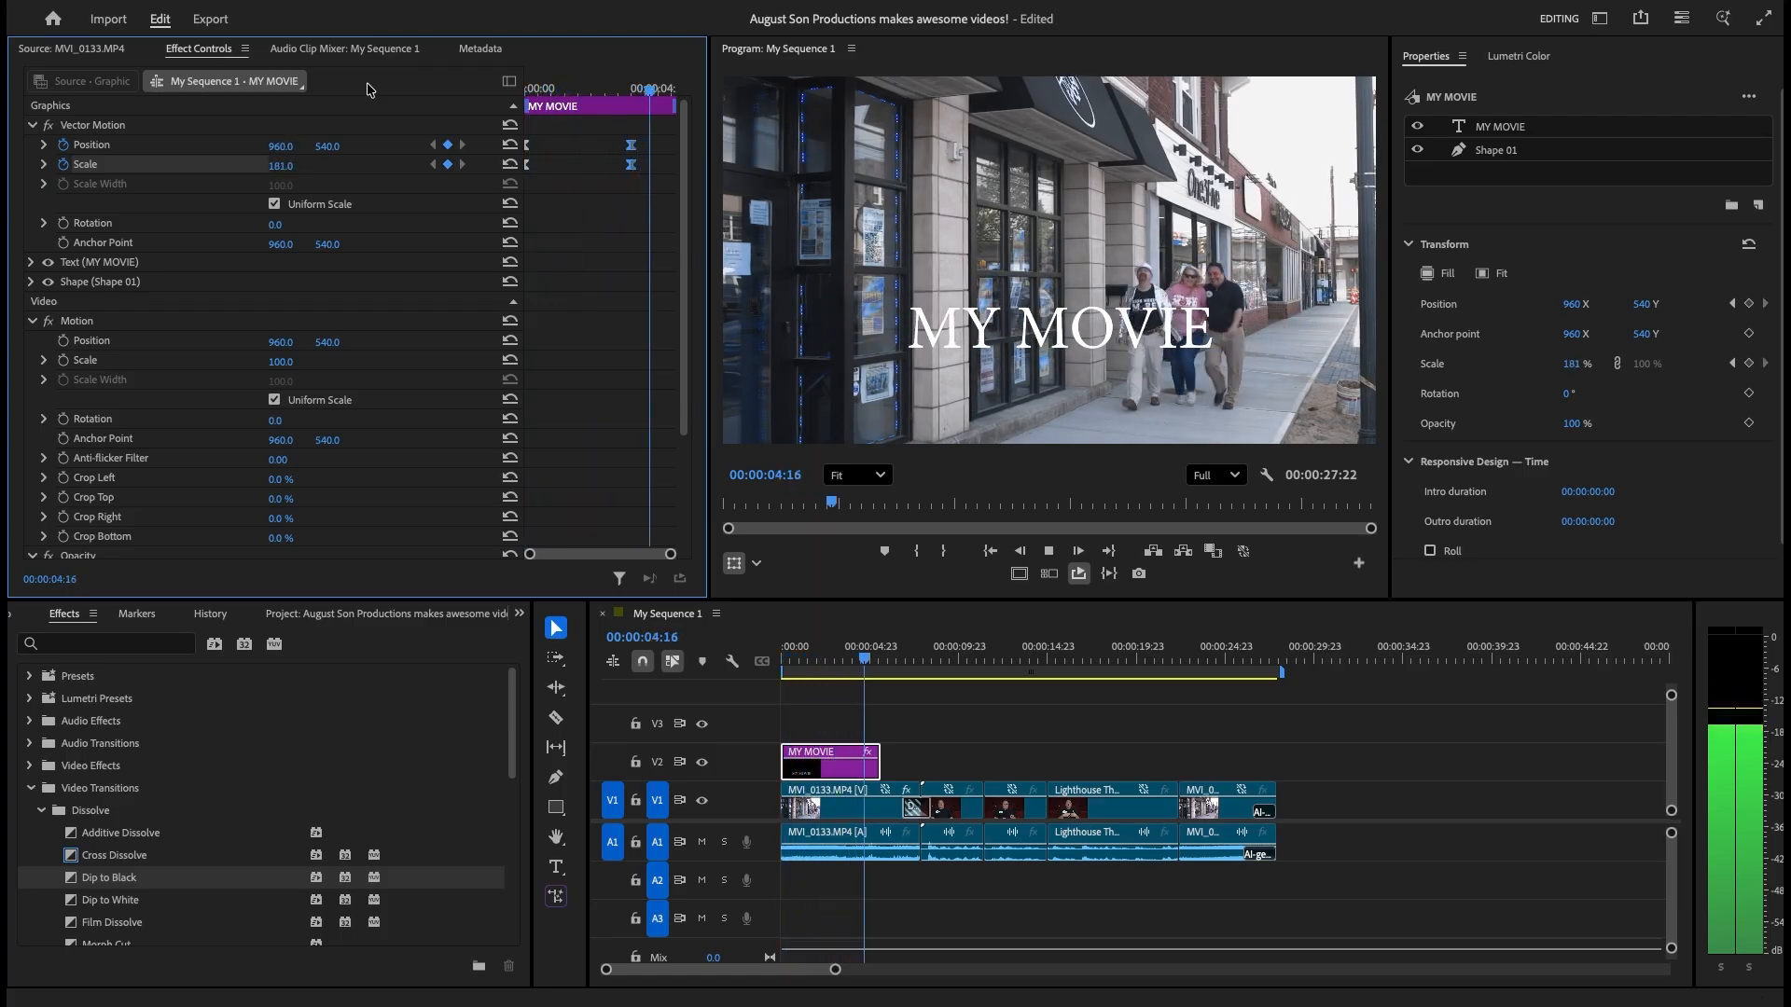
key("space")
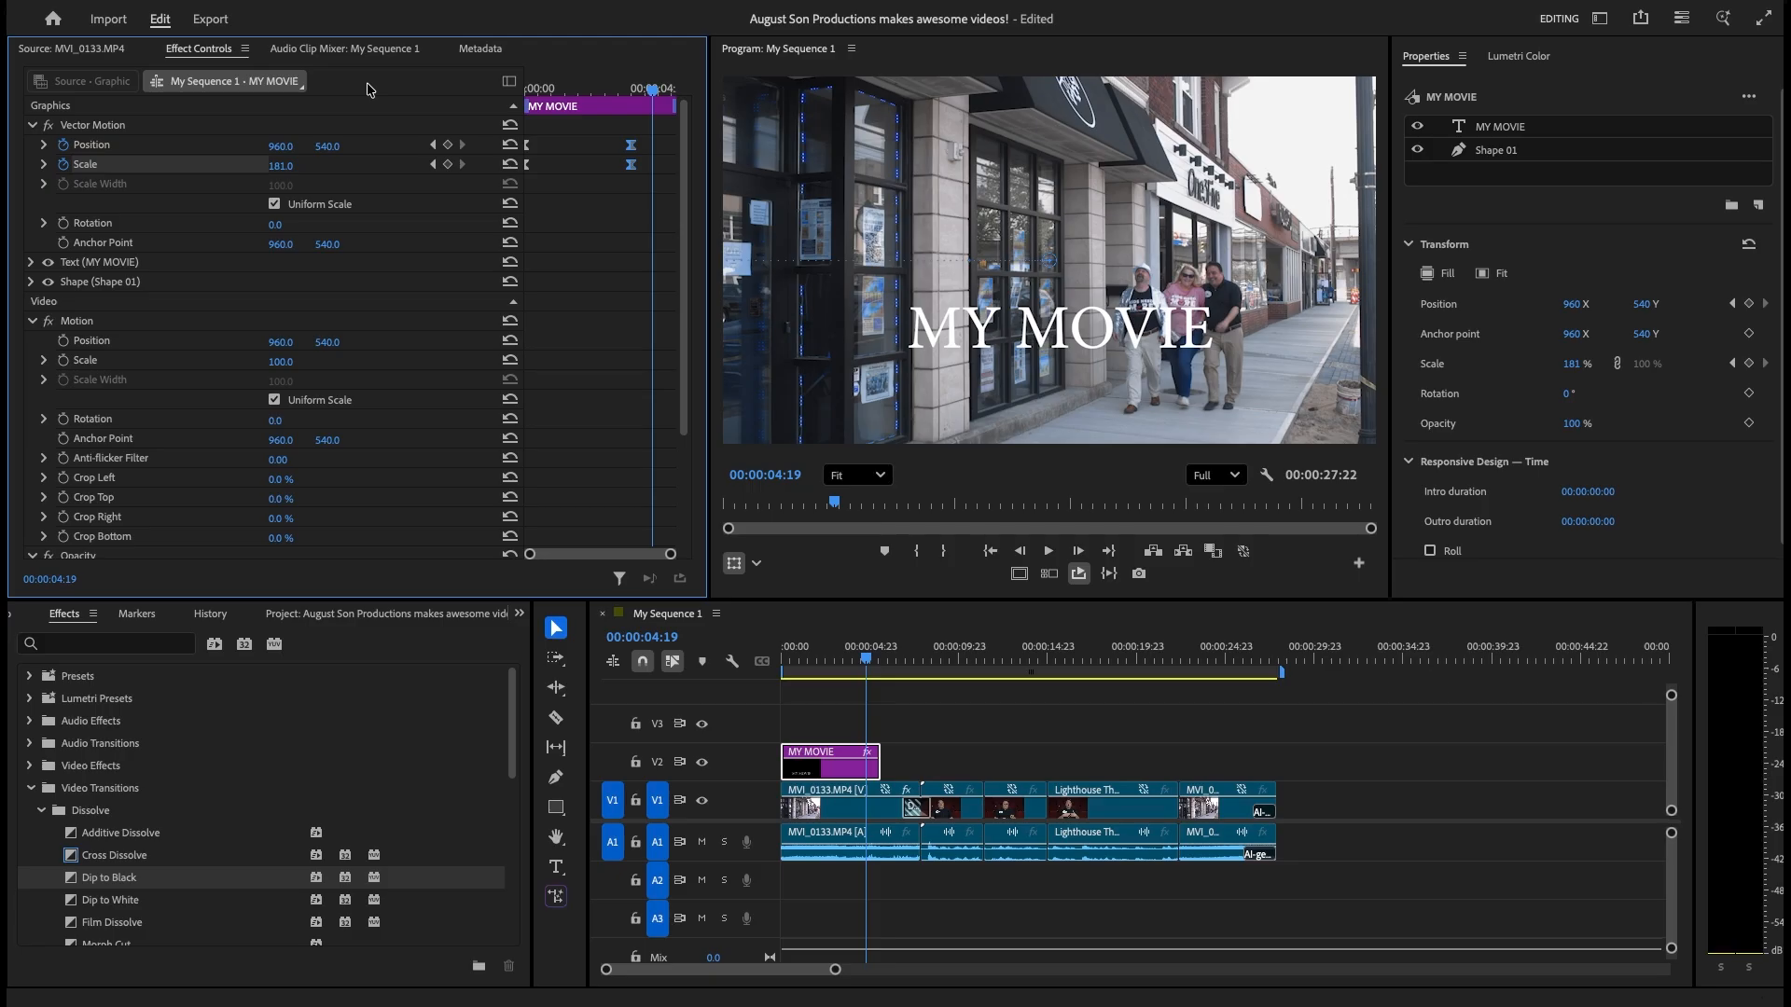